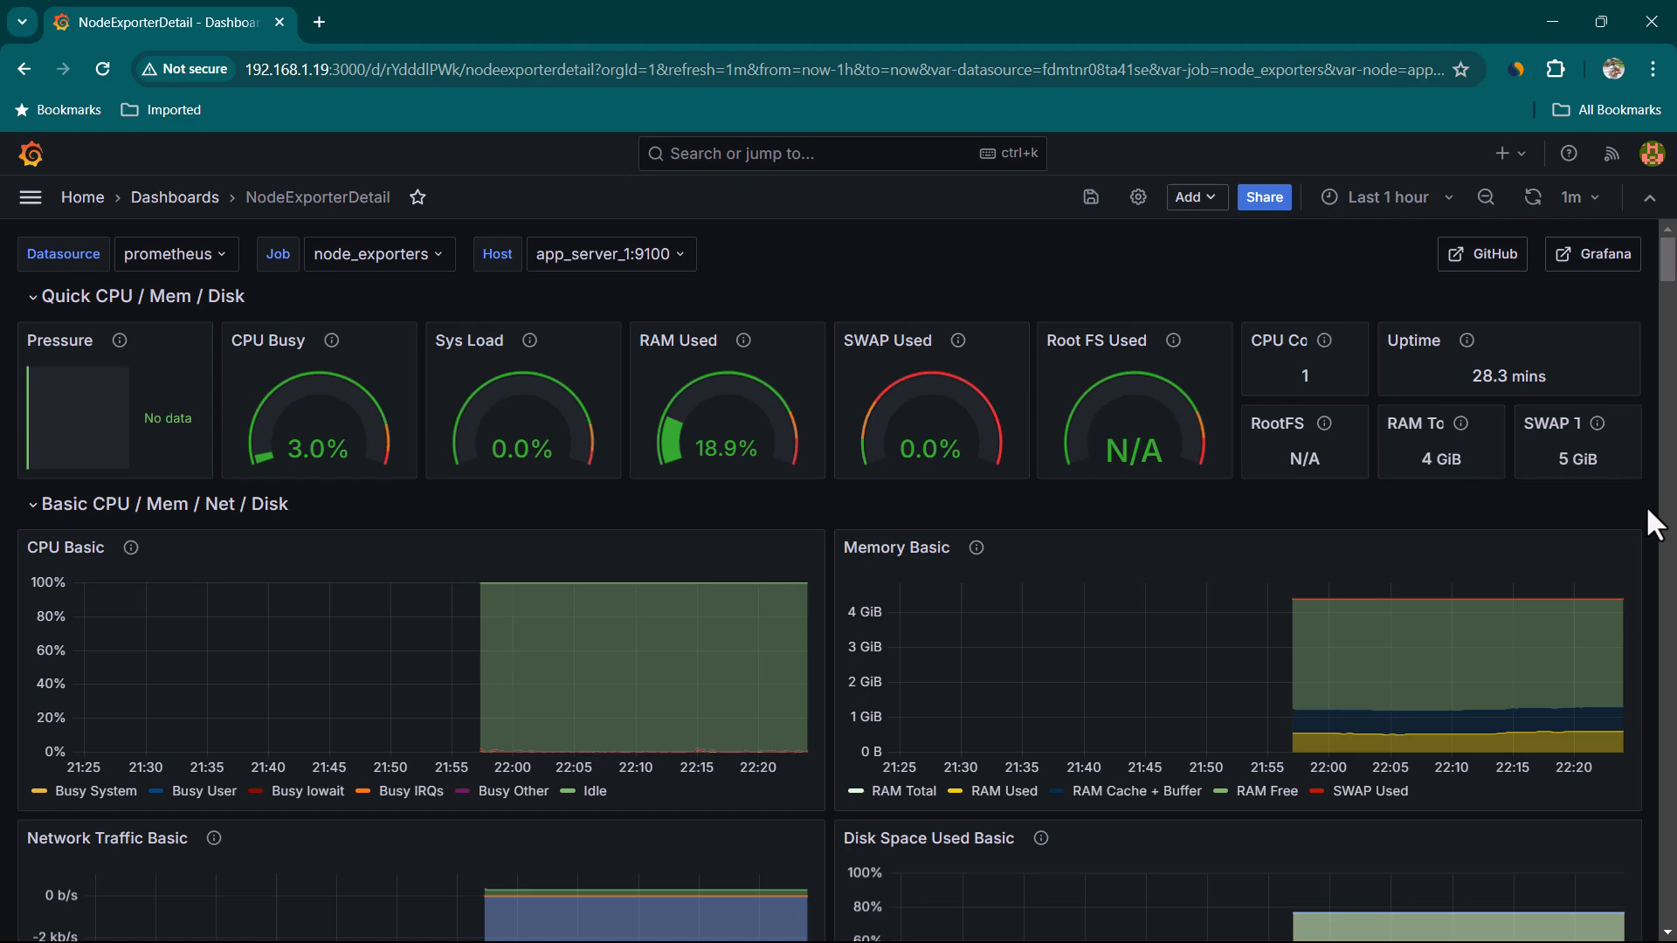
# Collapse every row of the NodeExporterDetail dashboard, from Quick CPU / Mem / Disk down to Network Traffic
pyautogui.scroll(-9, 1647, 510)
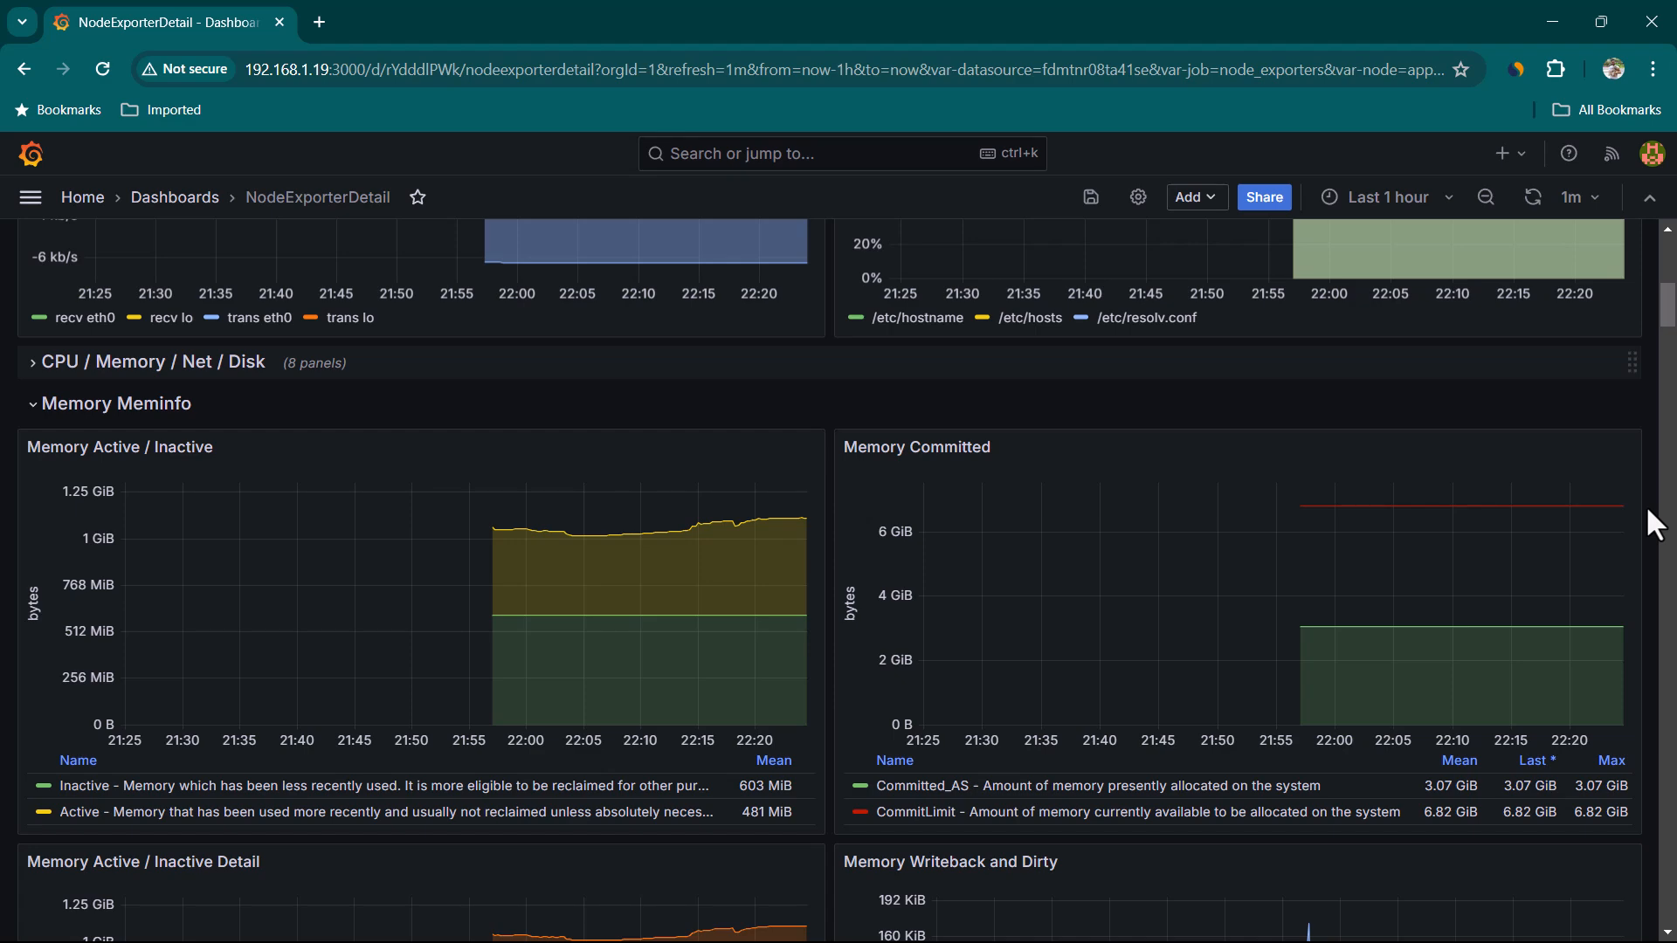
pyautogui.scroll(10, 1647, 510)
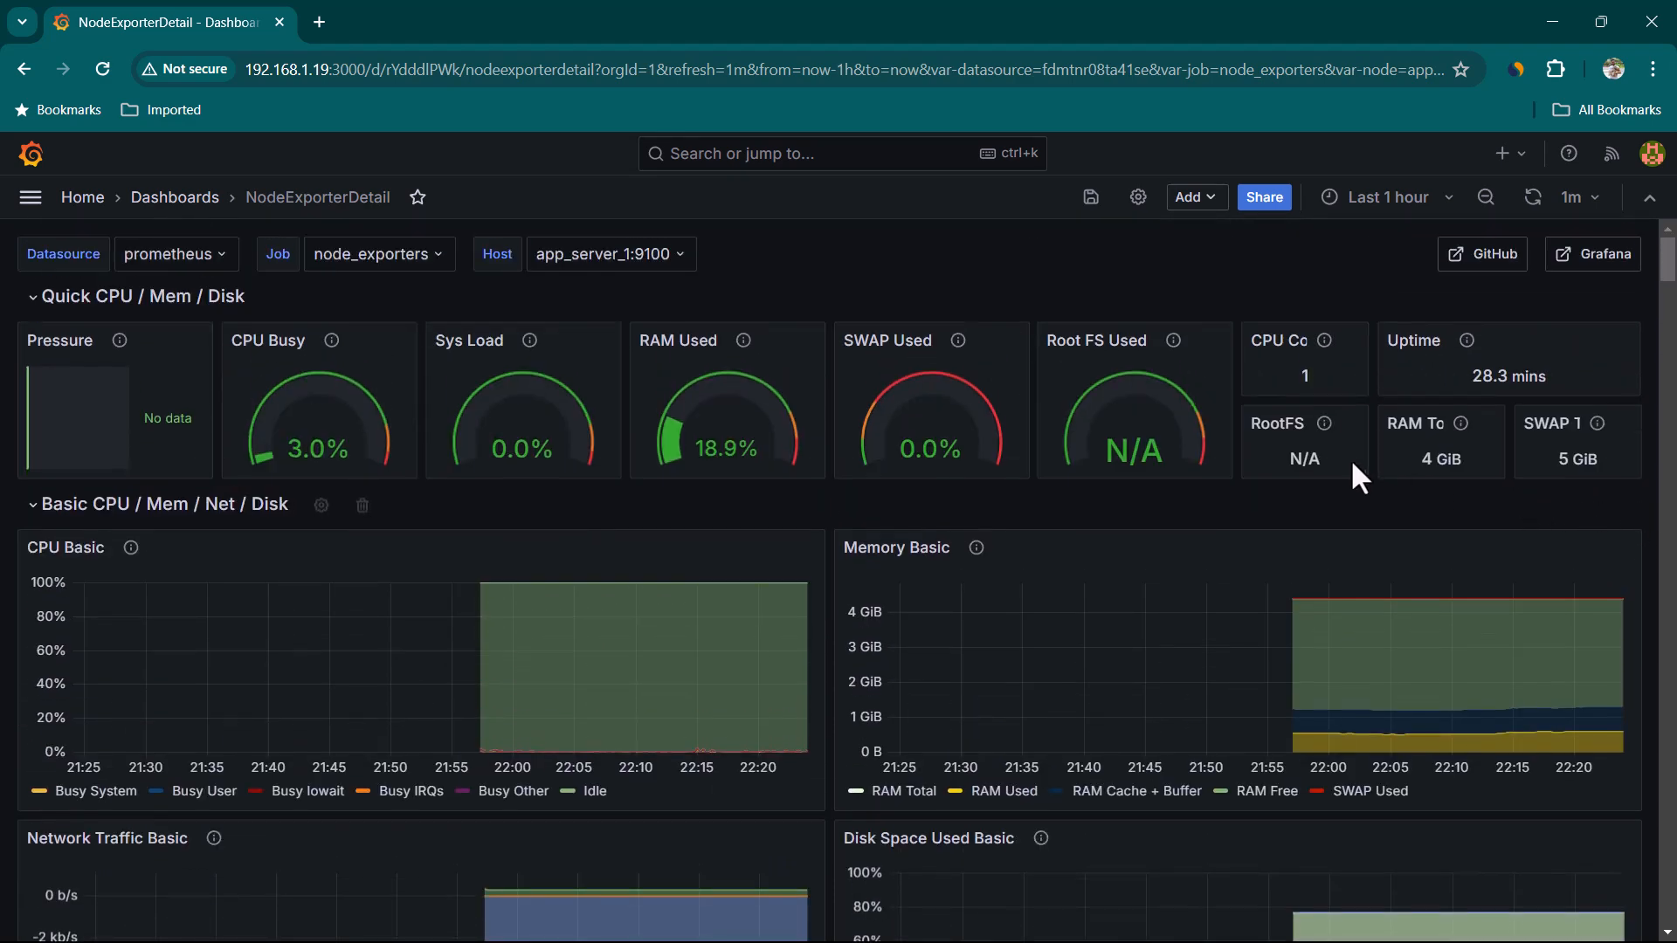
pyautogui.moveTo(122, 344)
pyautogui.click(28, 299)
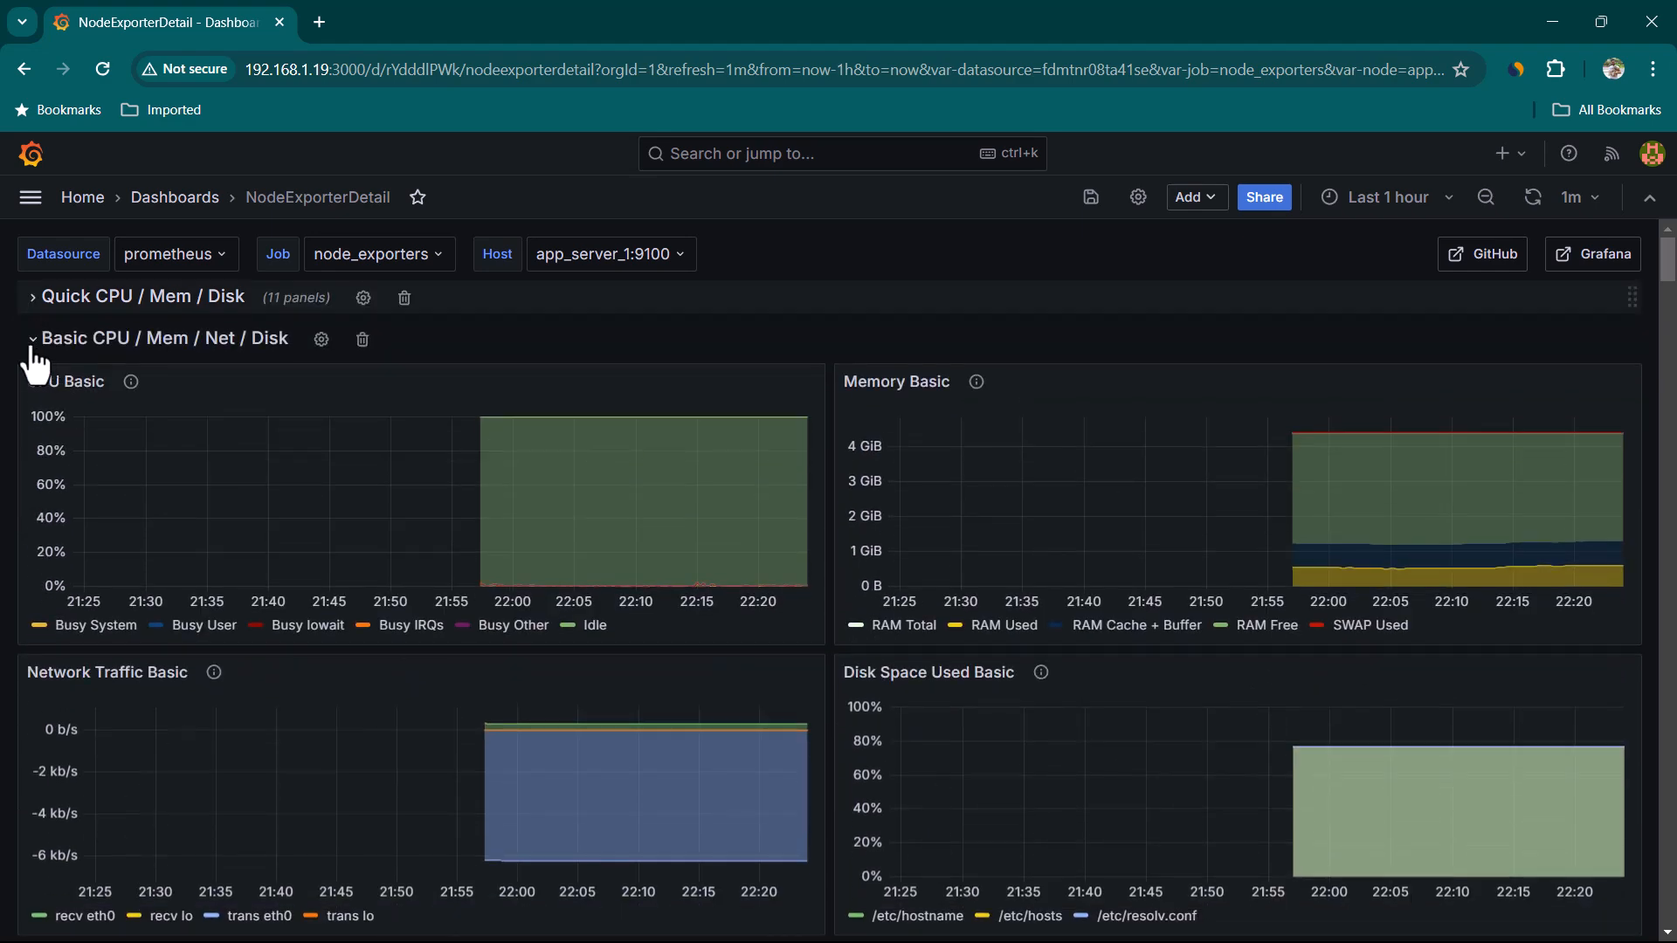
pyautogui.click(29, 341)
pyautogui.click(30, 428)
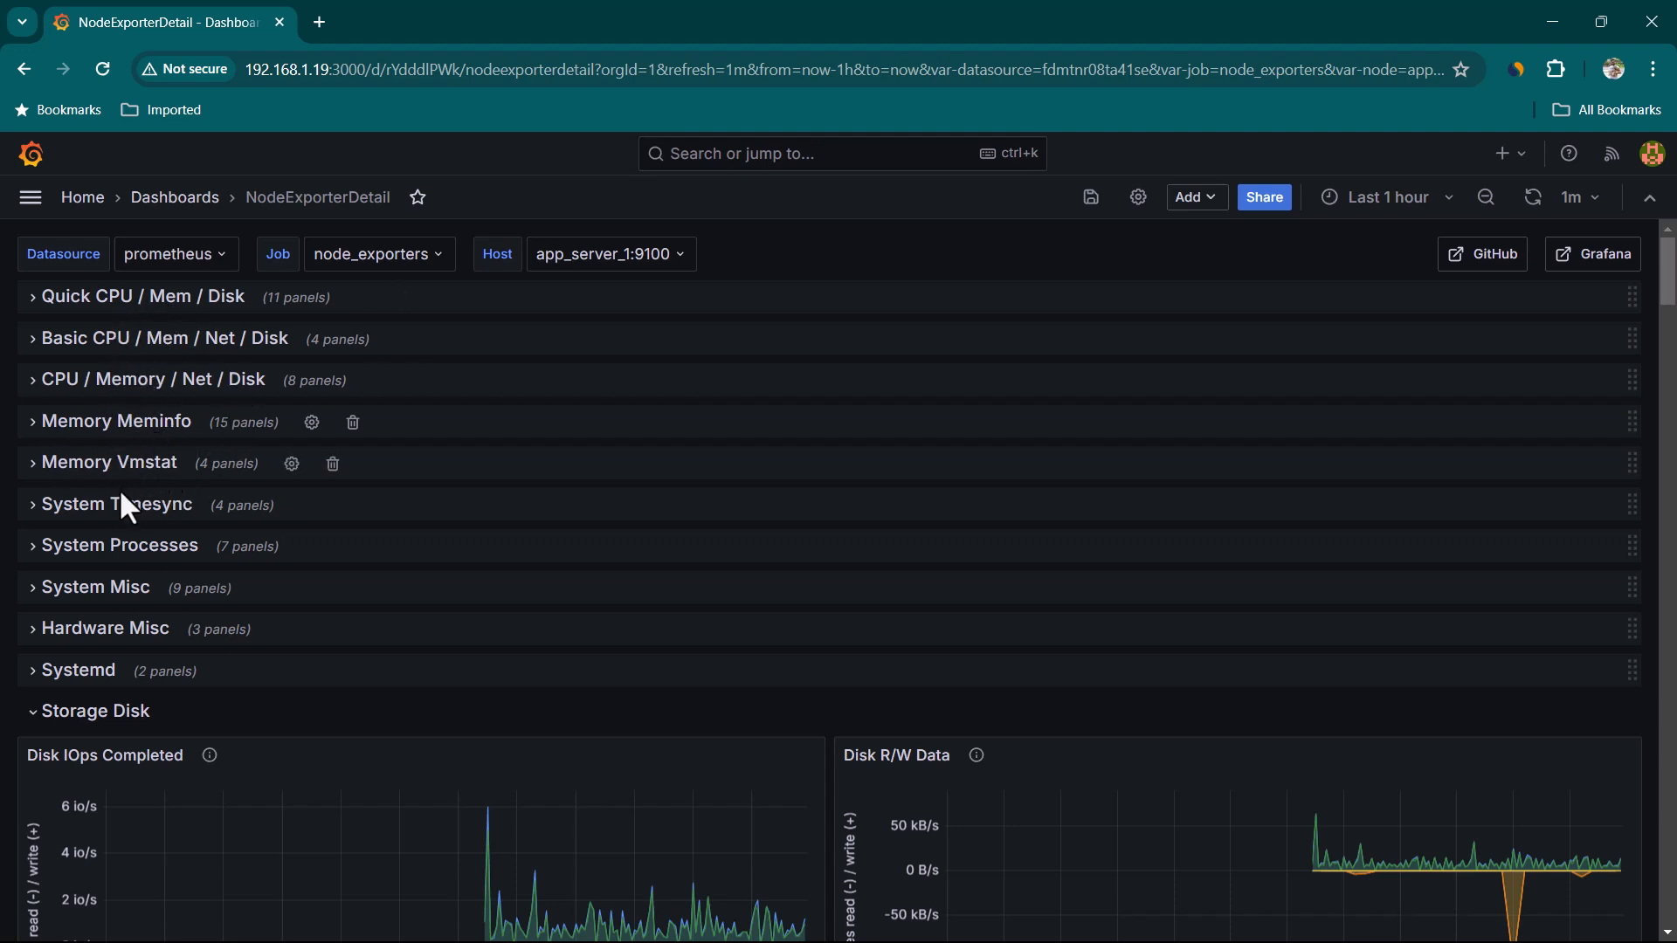
pyautogui.click(36, 715)
pyautogui.scroll(-3, 46, 559)
pyautogui.click(32, 536)
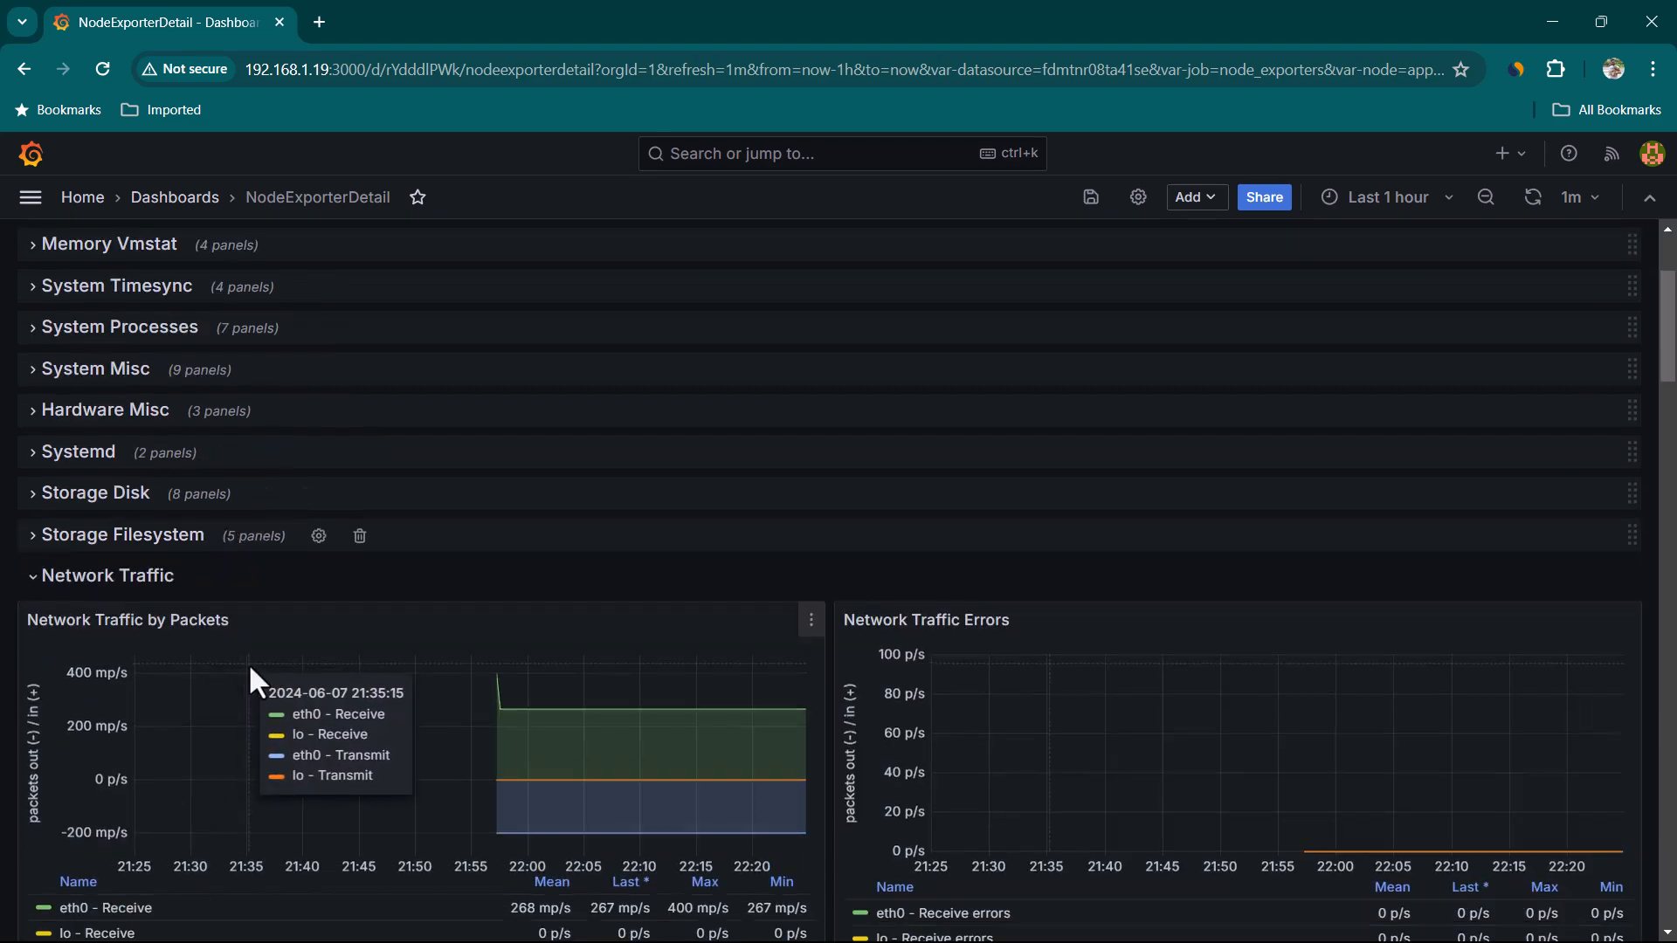
pyautogui.click(33, 580)
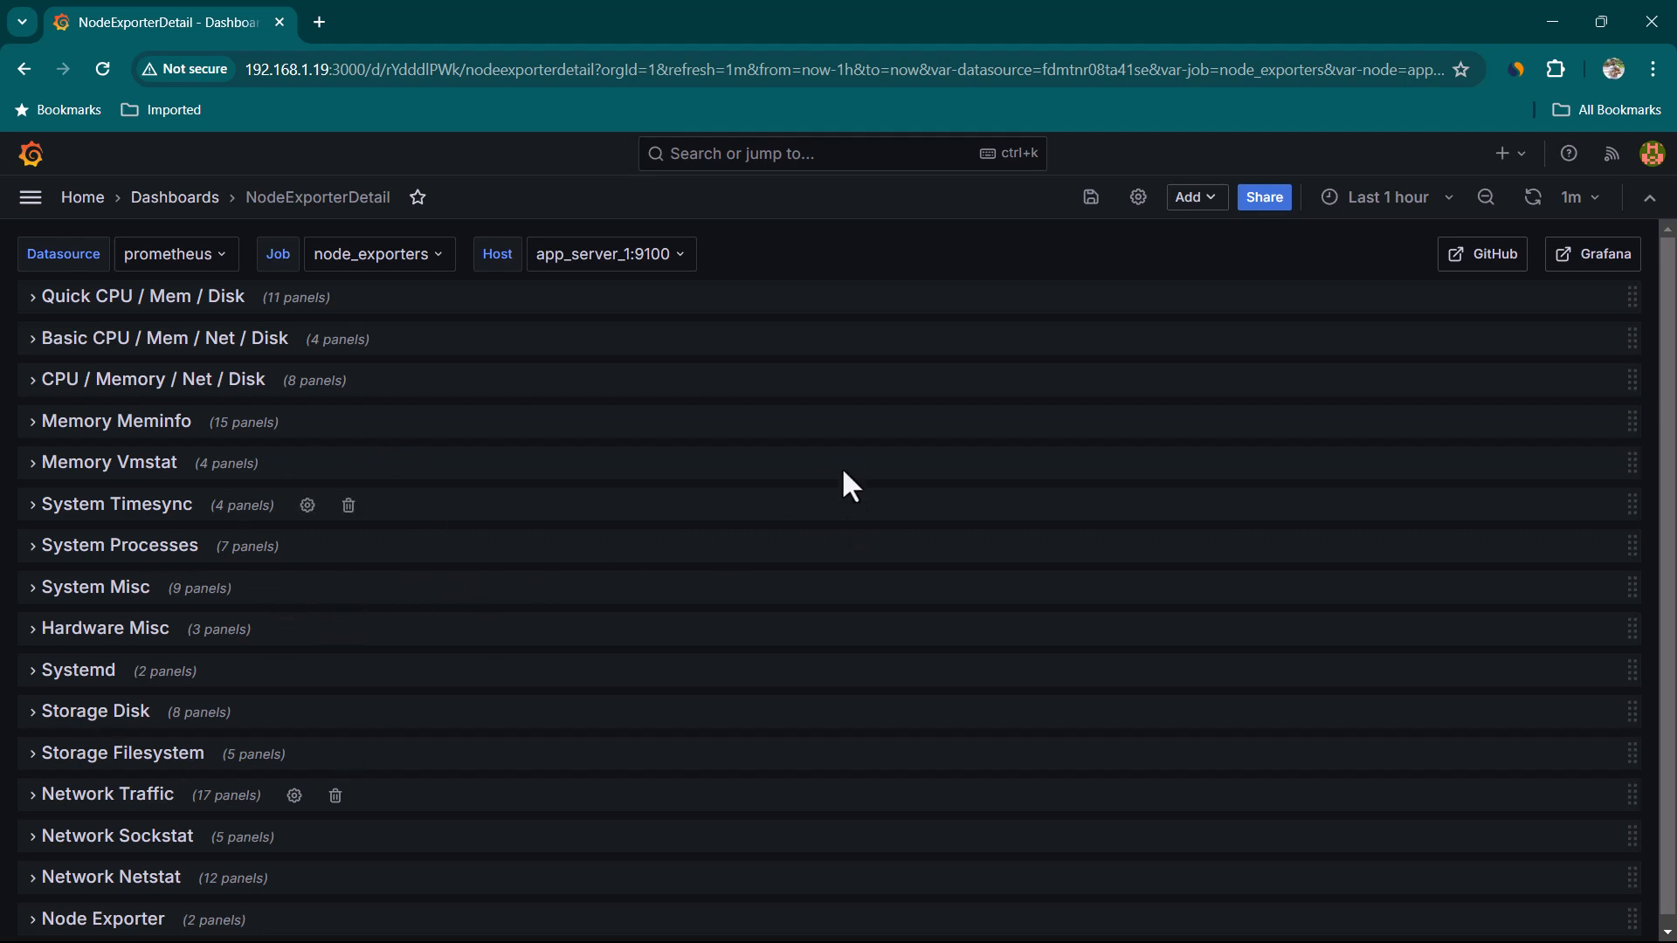
pyautogui.click(693, 273)
pyautogui.click(690, 274)
pyautogui.click(691, 276)
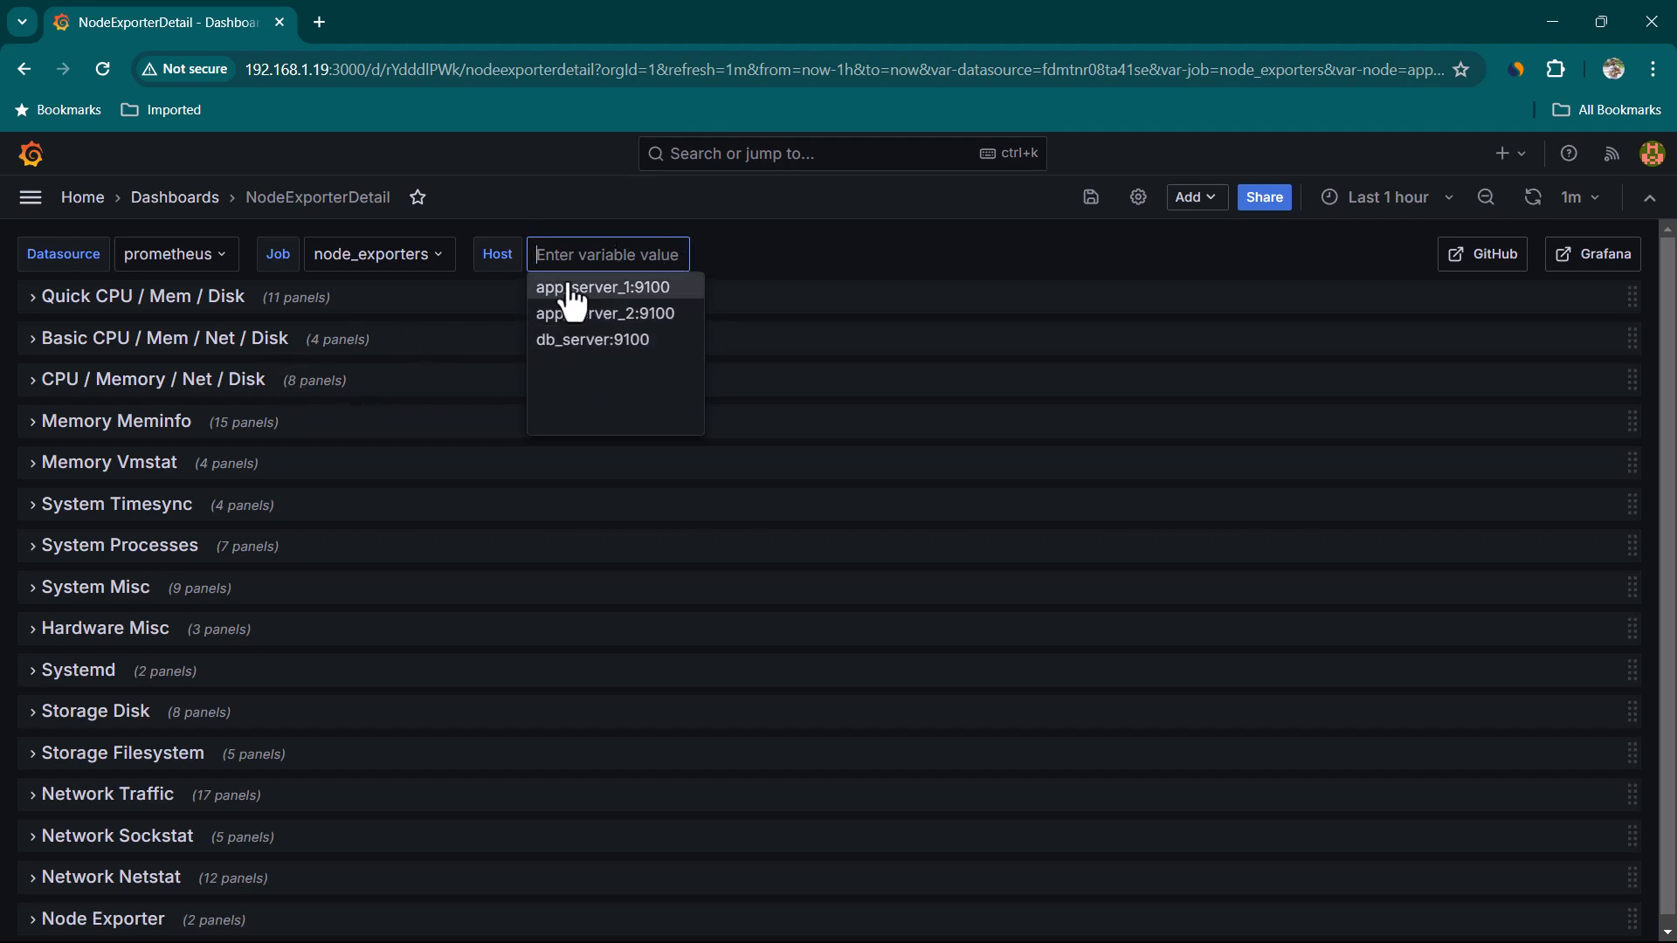
# Expand the Quick CPU / Mem / Disk and Basic CPU / Mem / Net / Disk rows
pyautogui.click(30, 313)
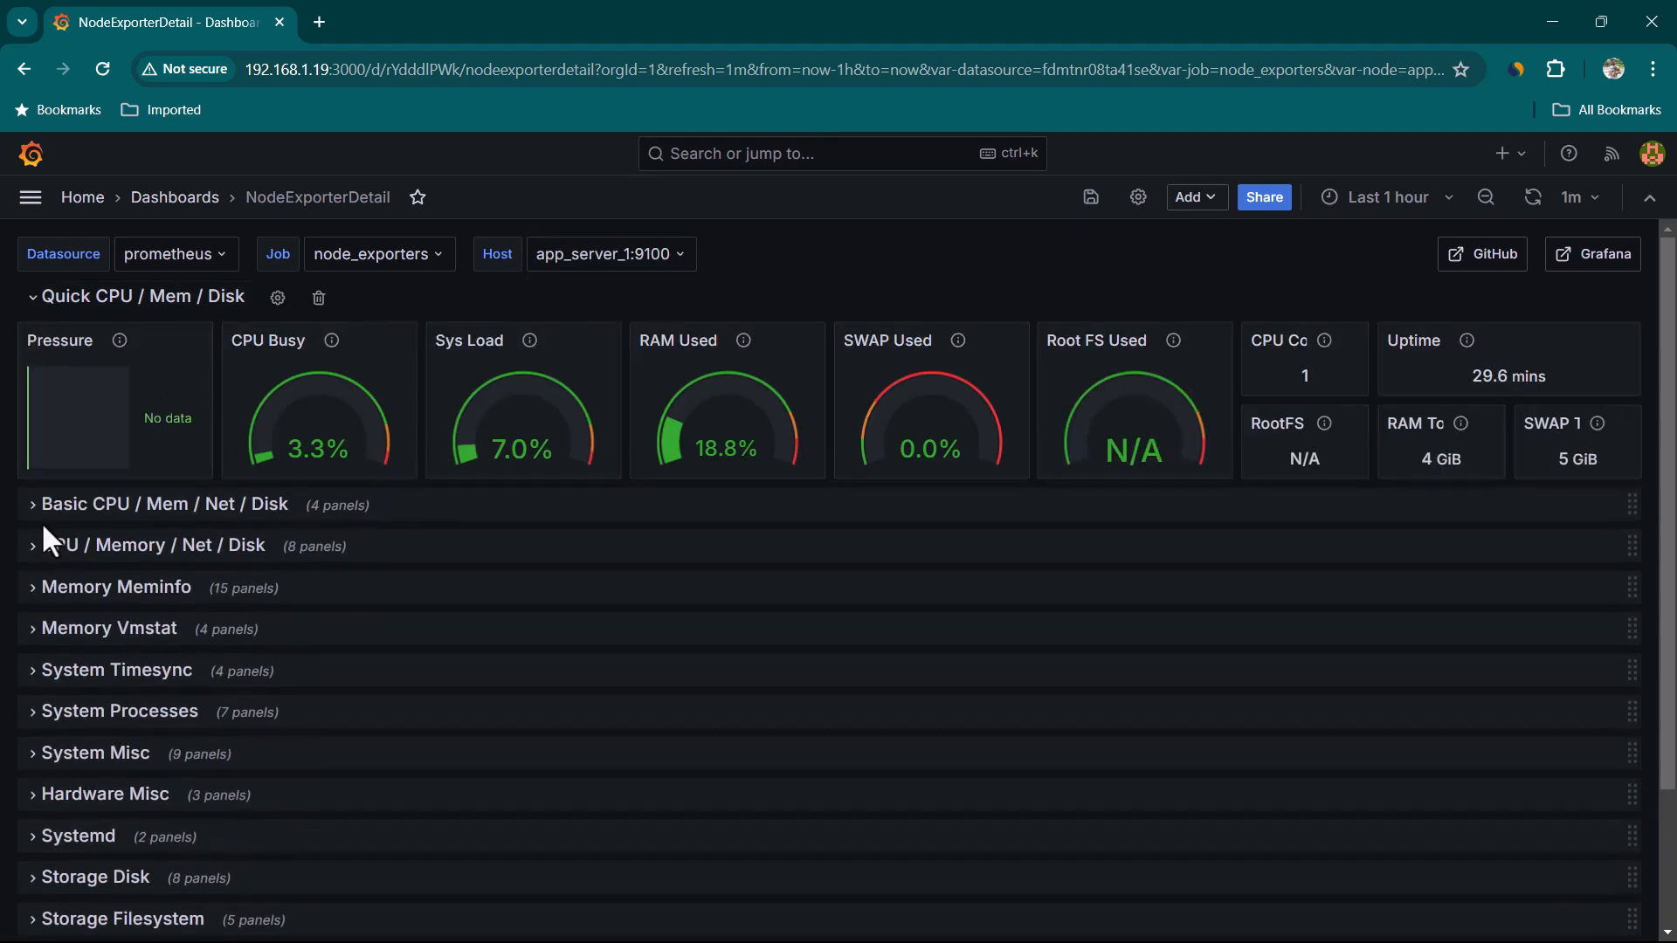
pyautogui.click(33, 516)
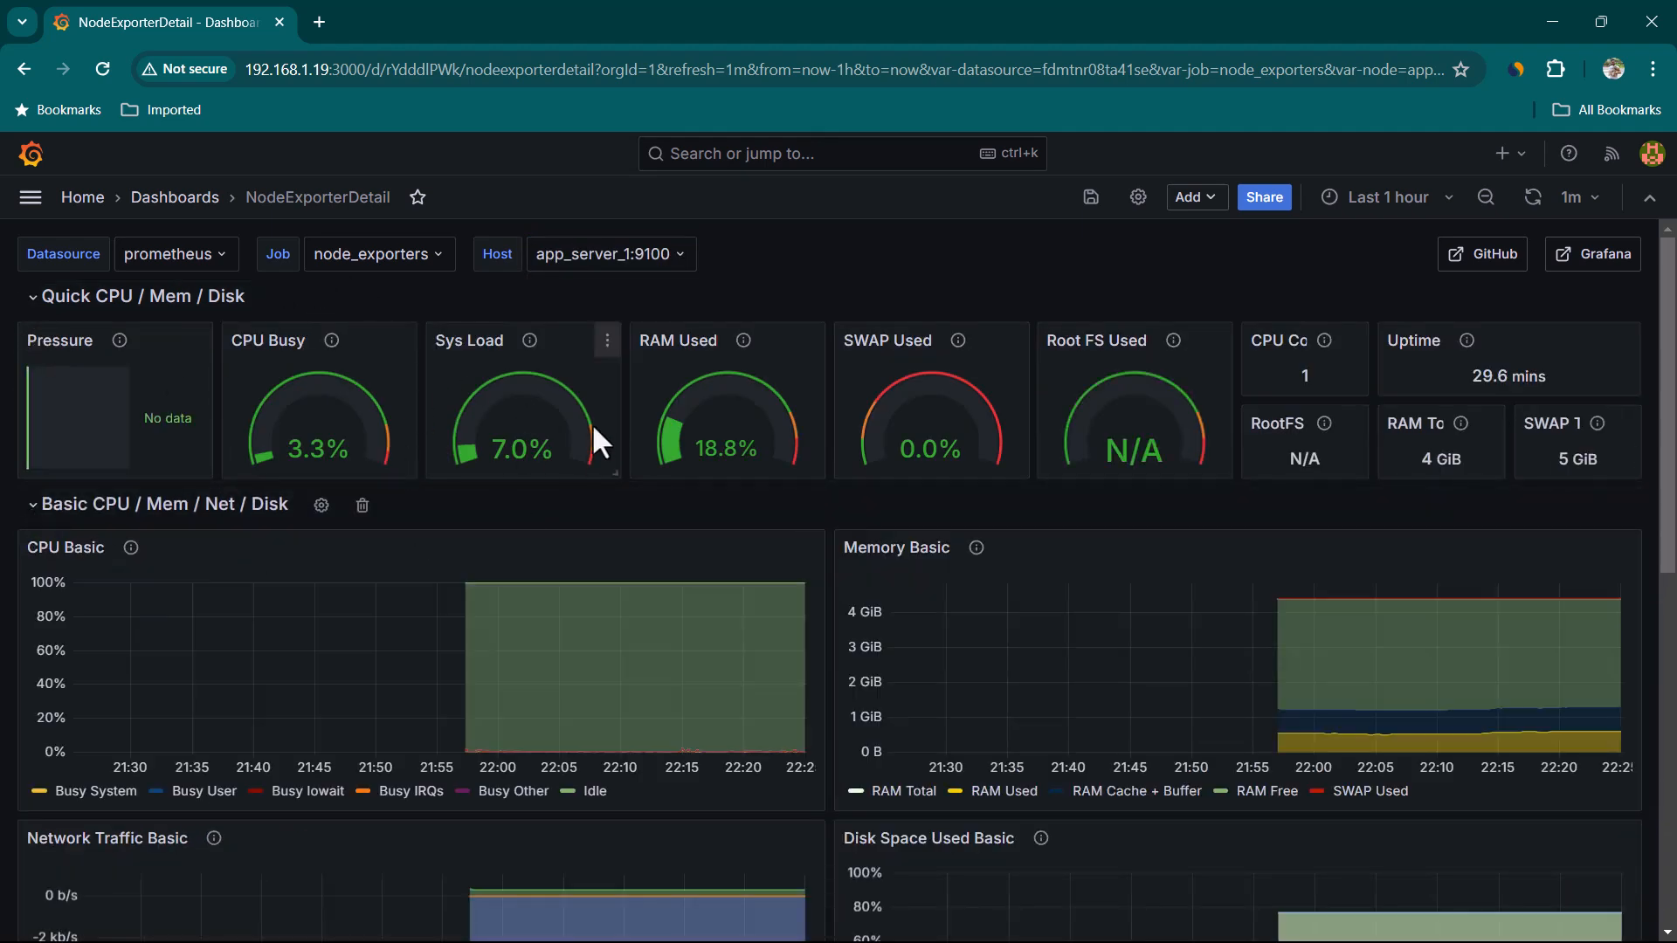
# Switch the Host variable to db_server:9100
pyautogui.click(684, 262)
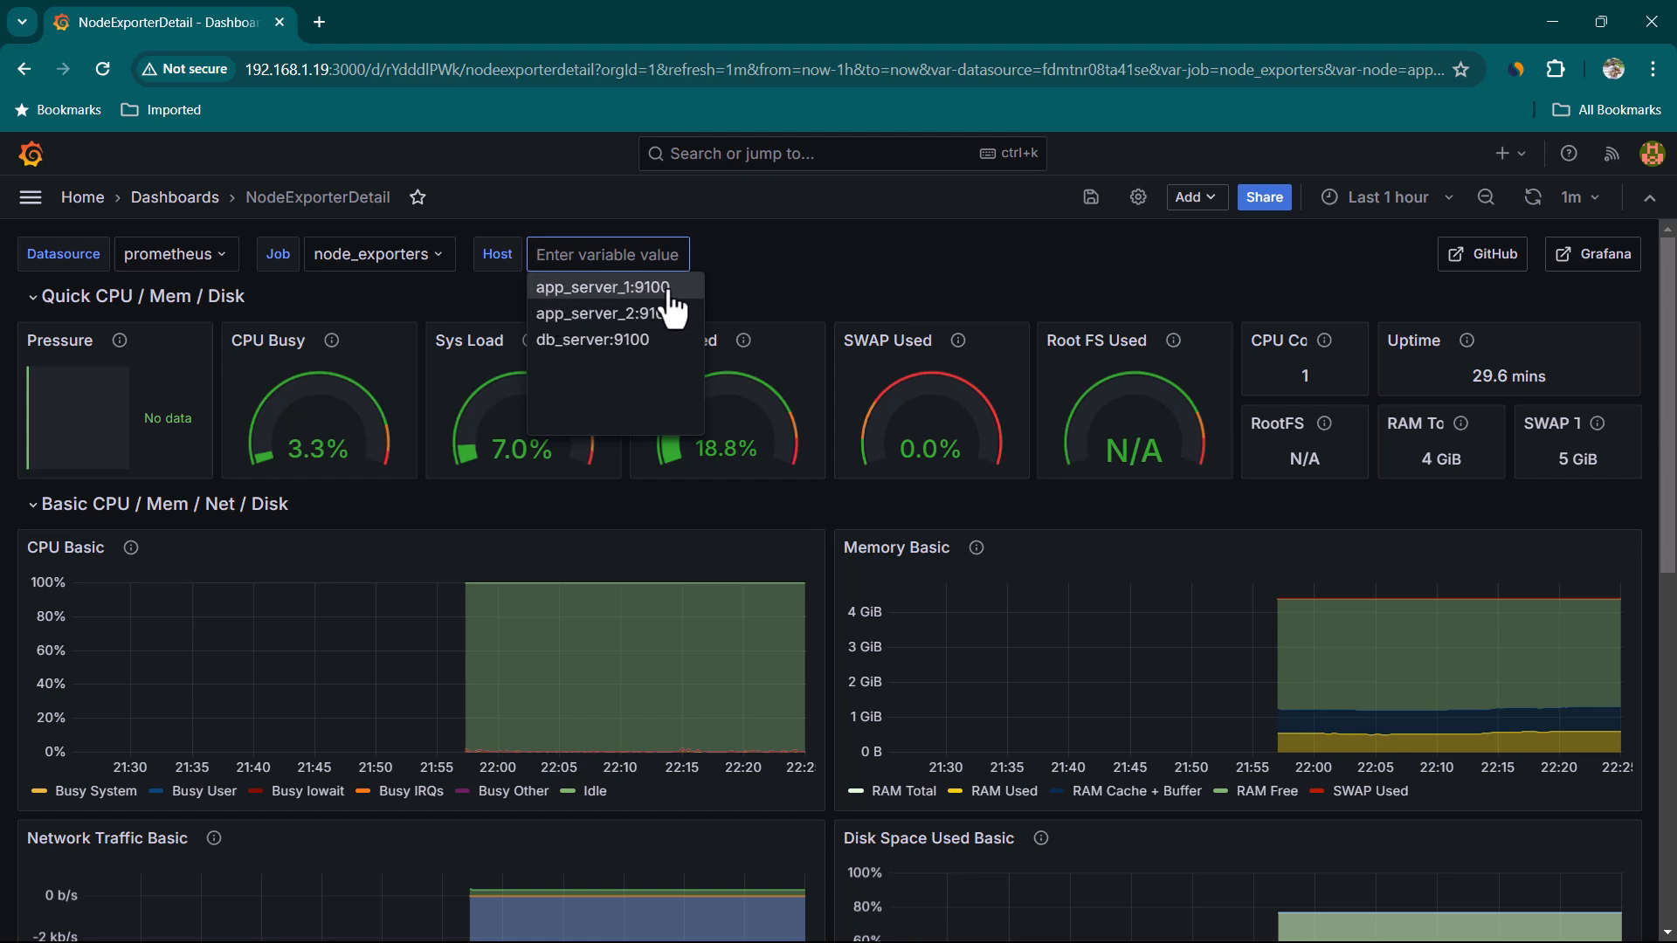
pyautogui.click(644, 349)
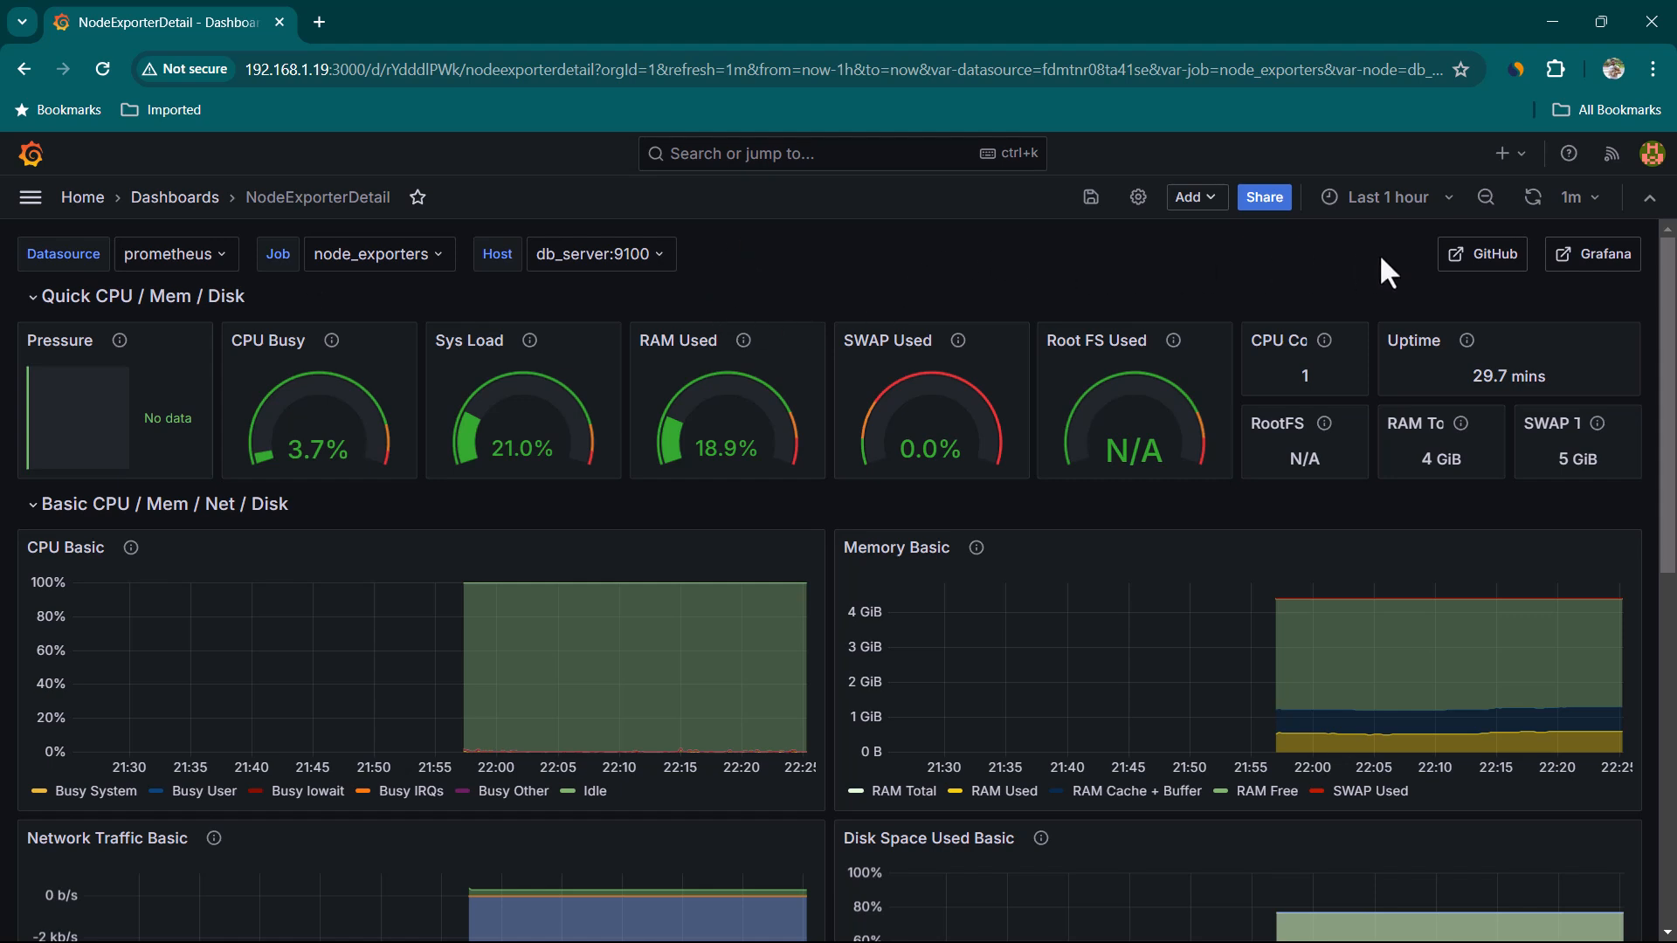
# Create a new dashboard and add a visualization using the prometheus data source
pyautogui.click(1524, 163)
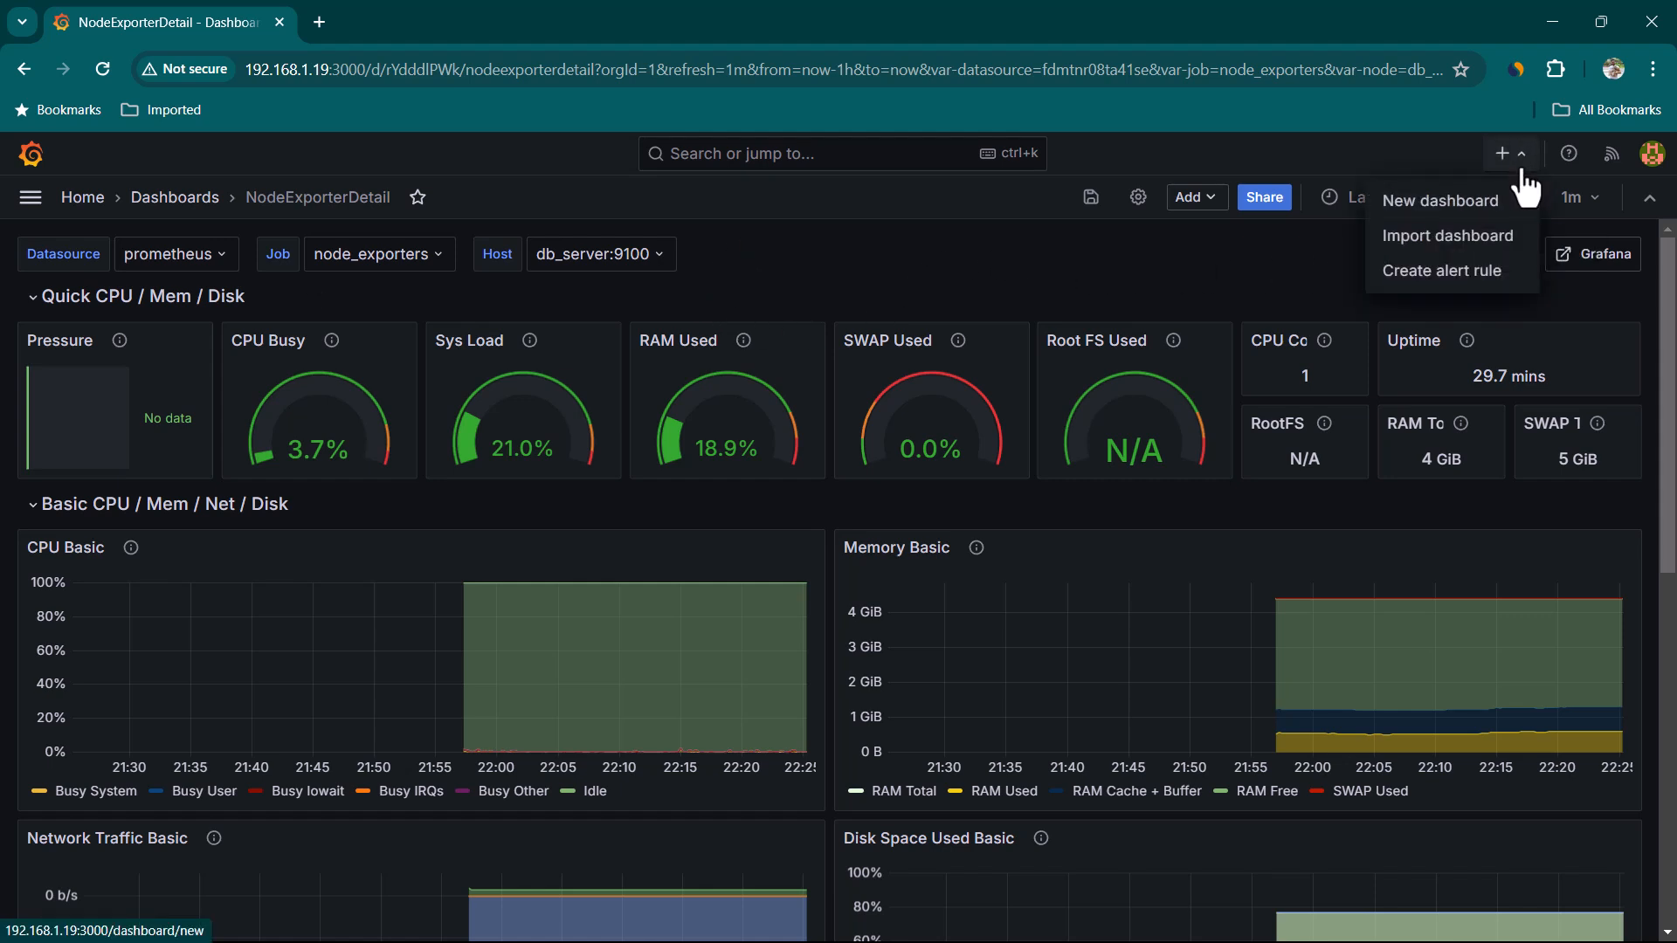
pyautogui.click(1471, 212)
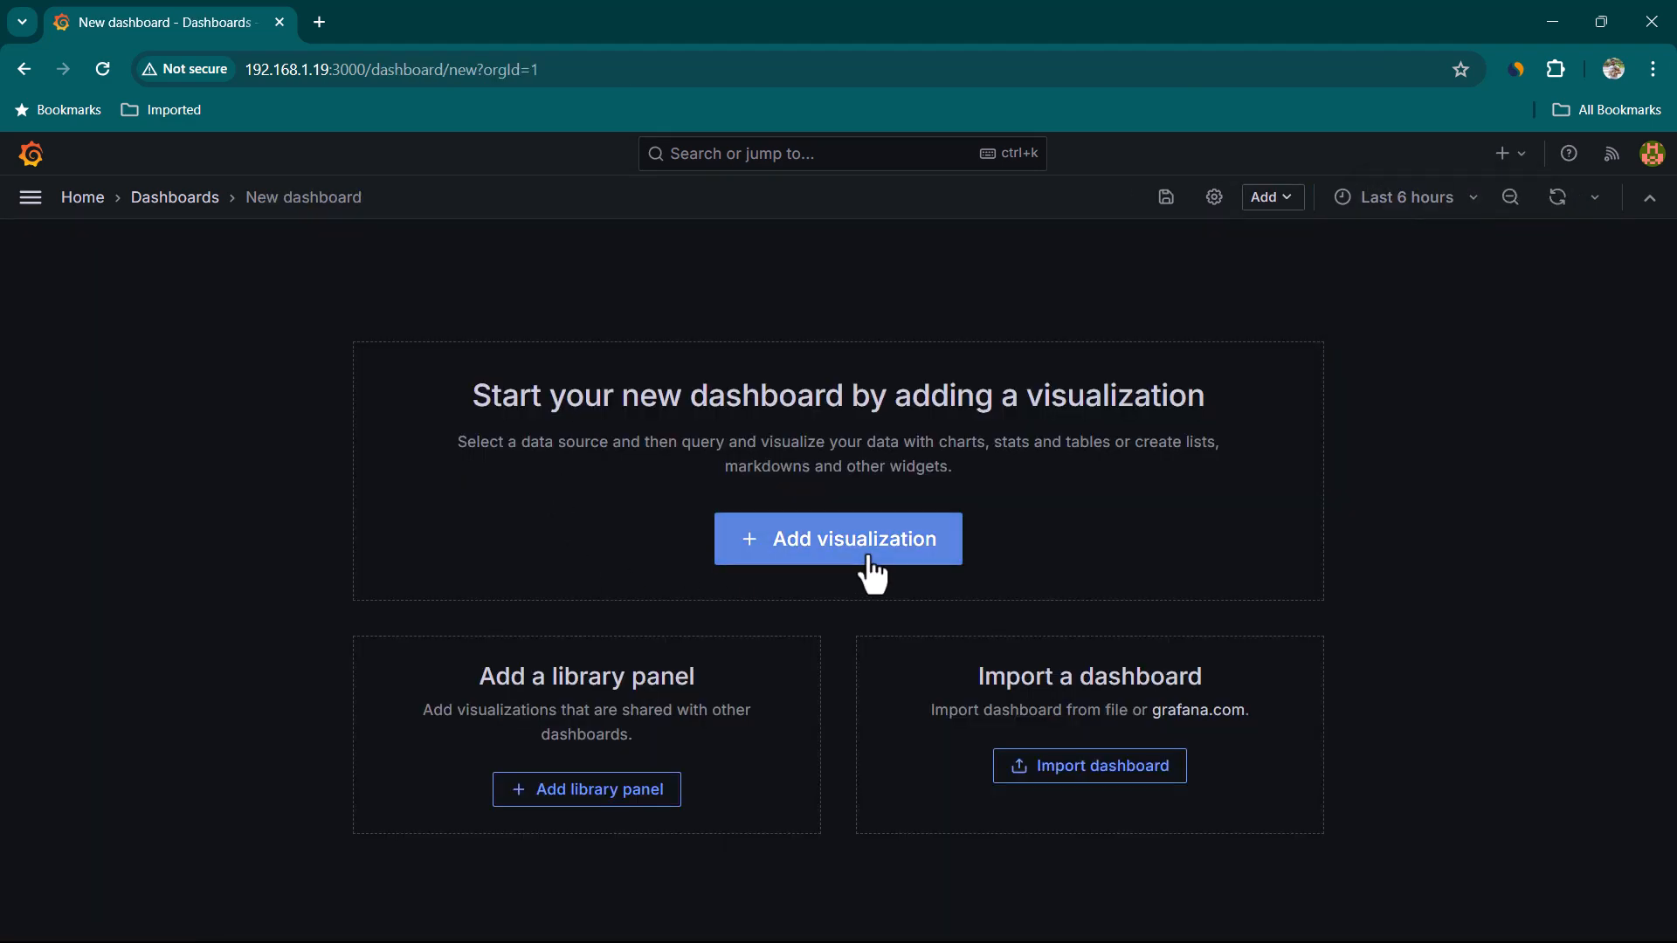
pyautogui.click(870, 560)
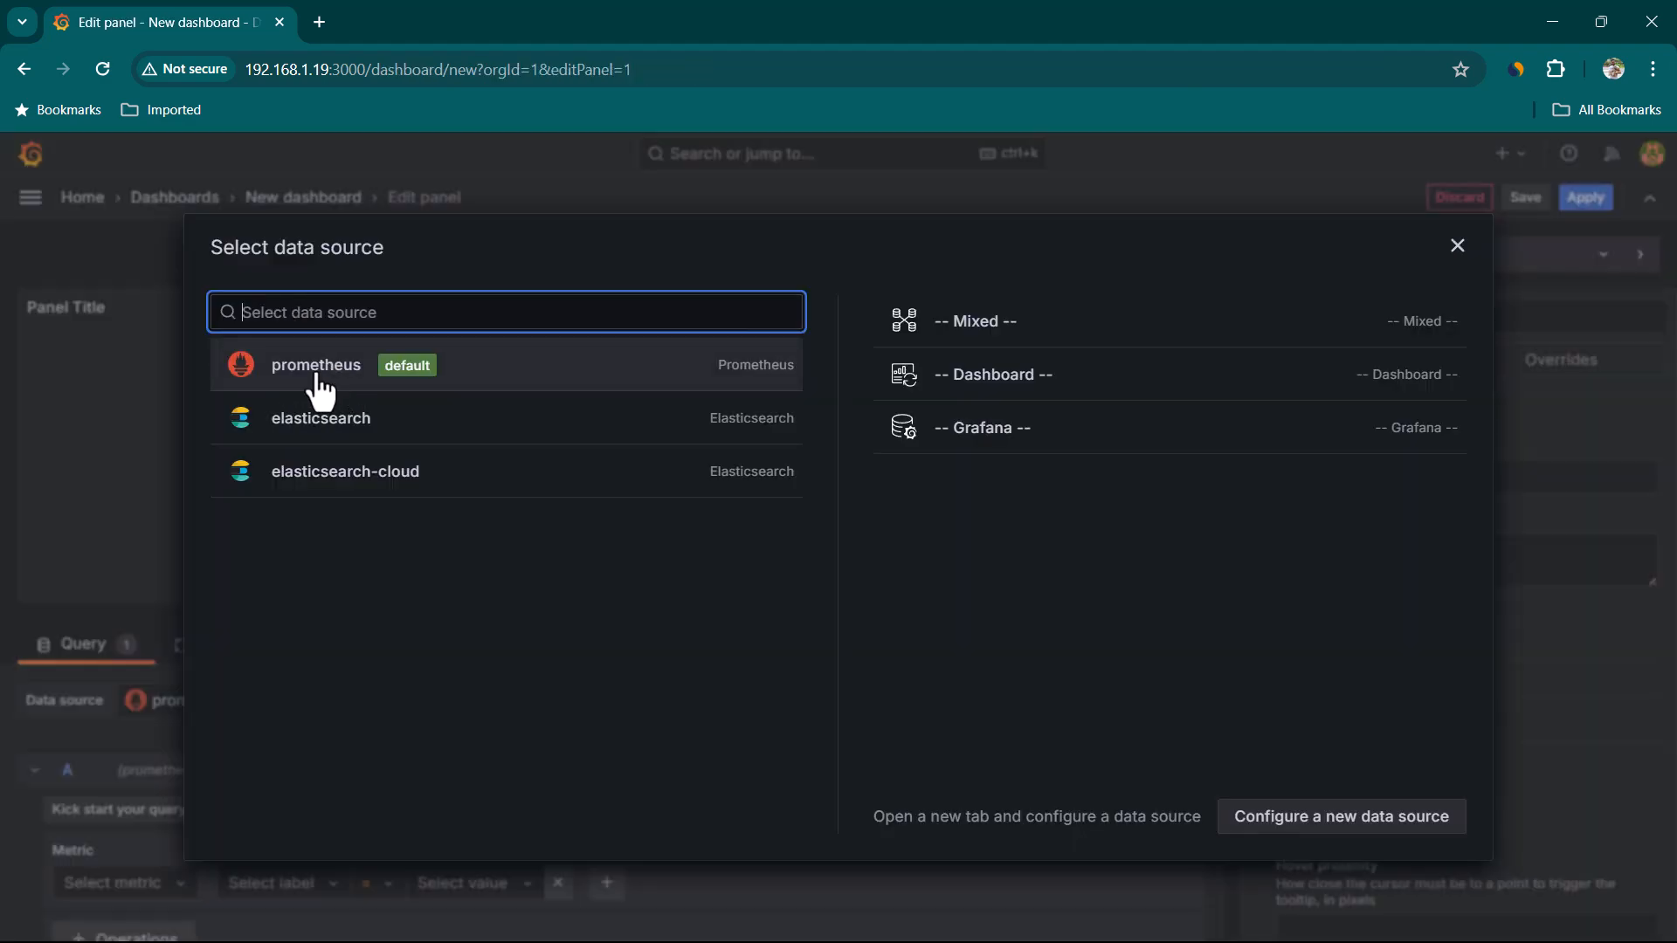
pyautogui.click(625, 384)
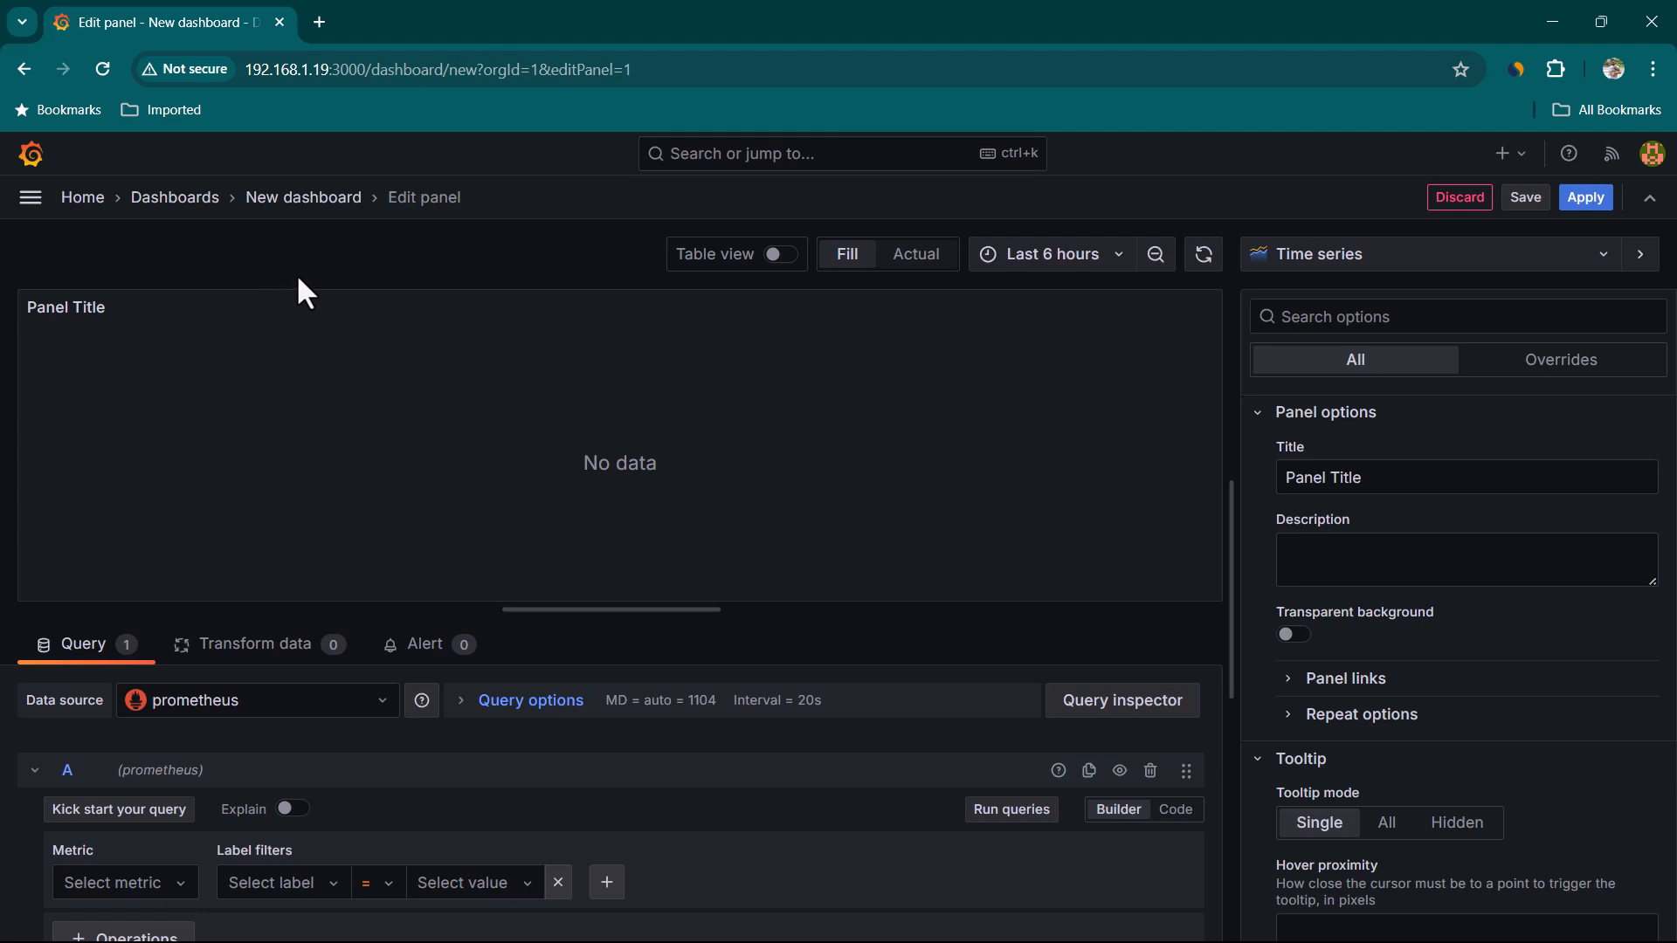
# Open the NodeExporterDetail dashboard from the dashboards list in a new browser tab
pyautogui.rightClick(197, 210)
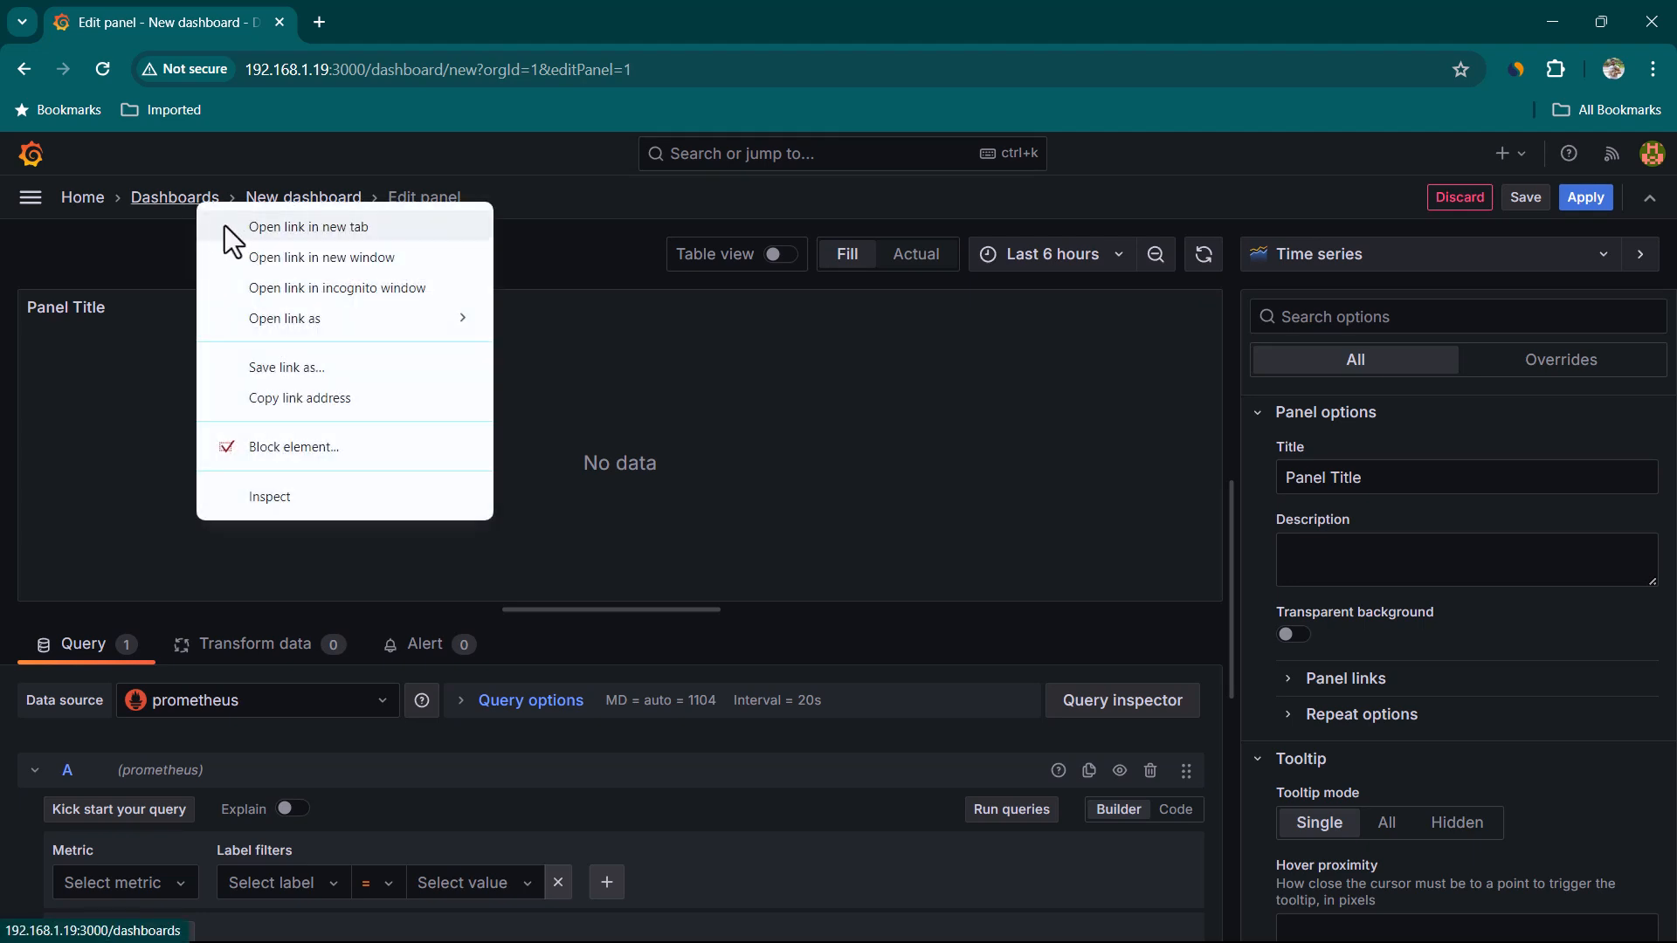
pyautogui.click(255, 234)
pyautogui.click(387, 19)
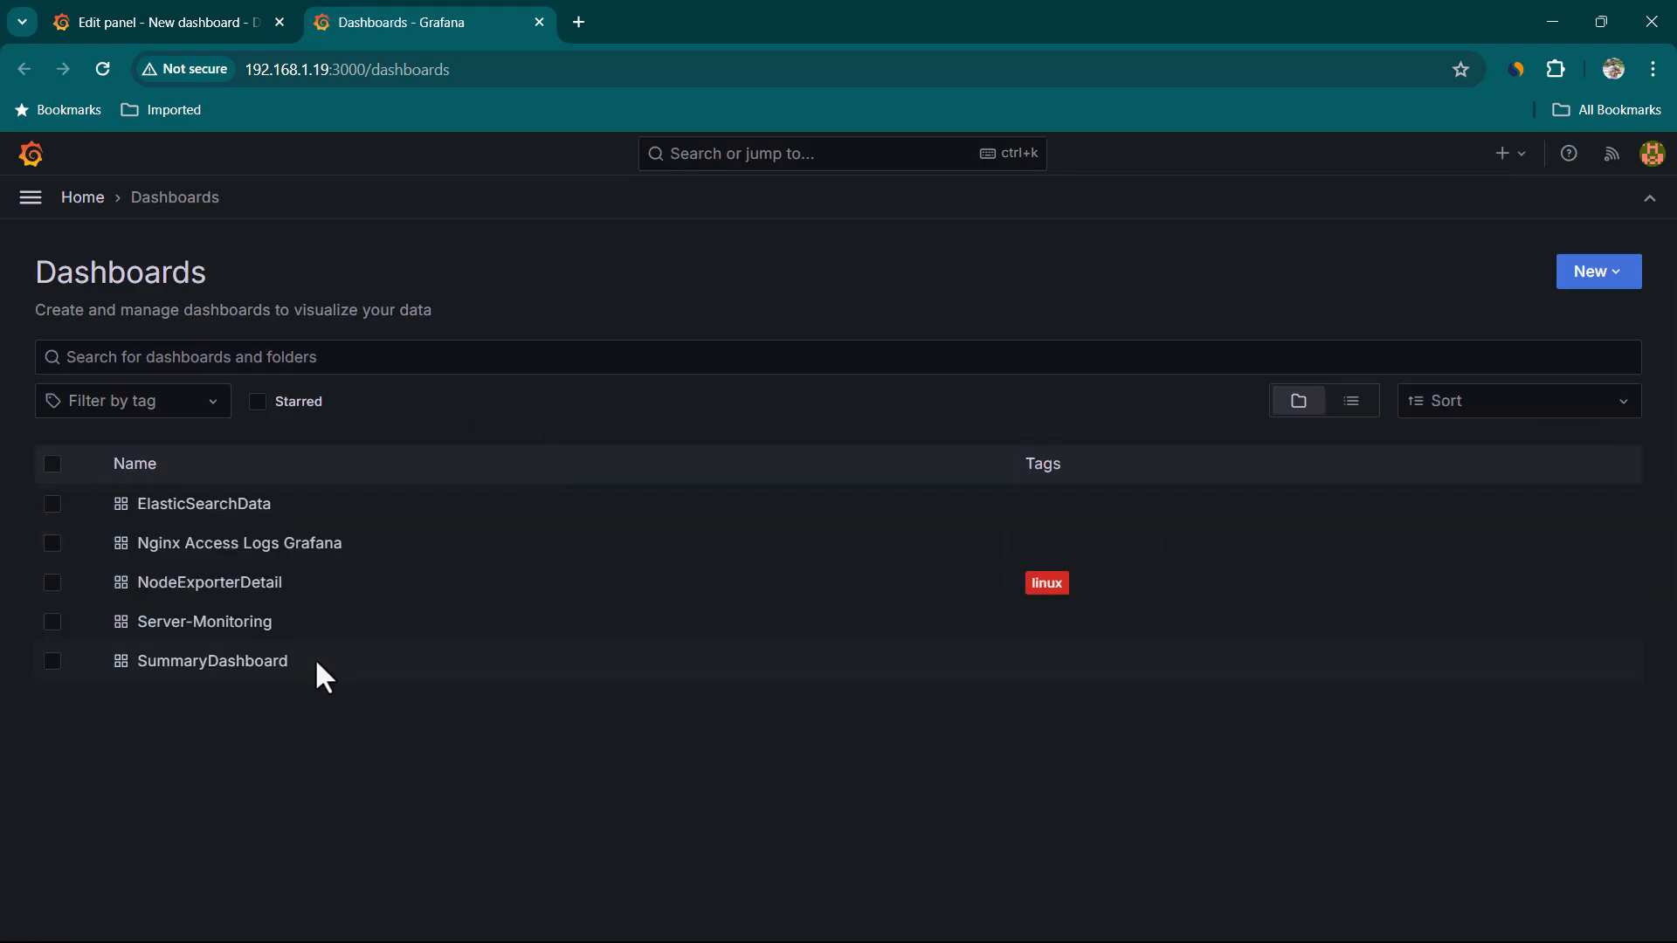
pyautogui.click(224, 582)
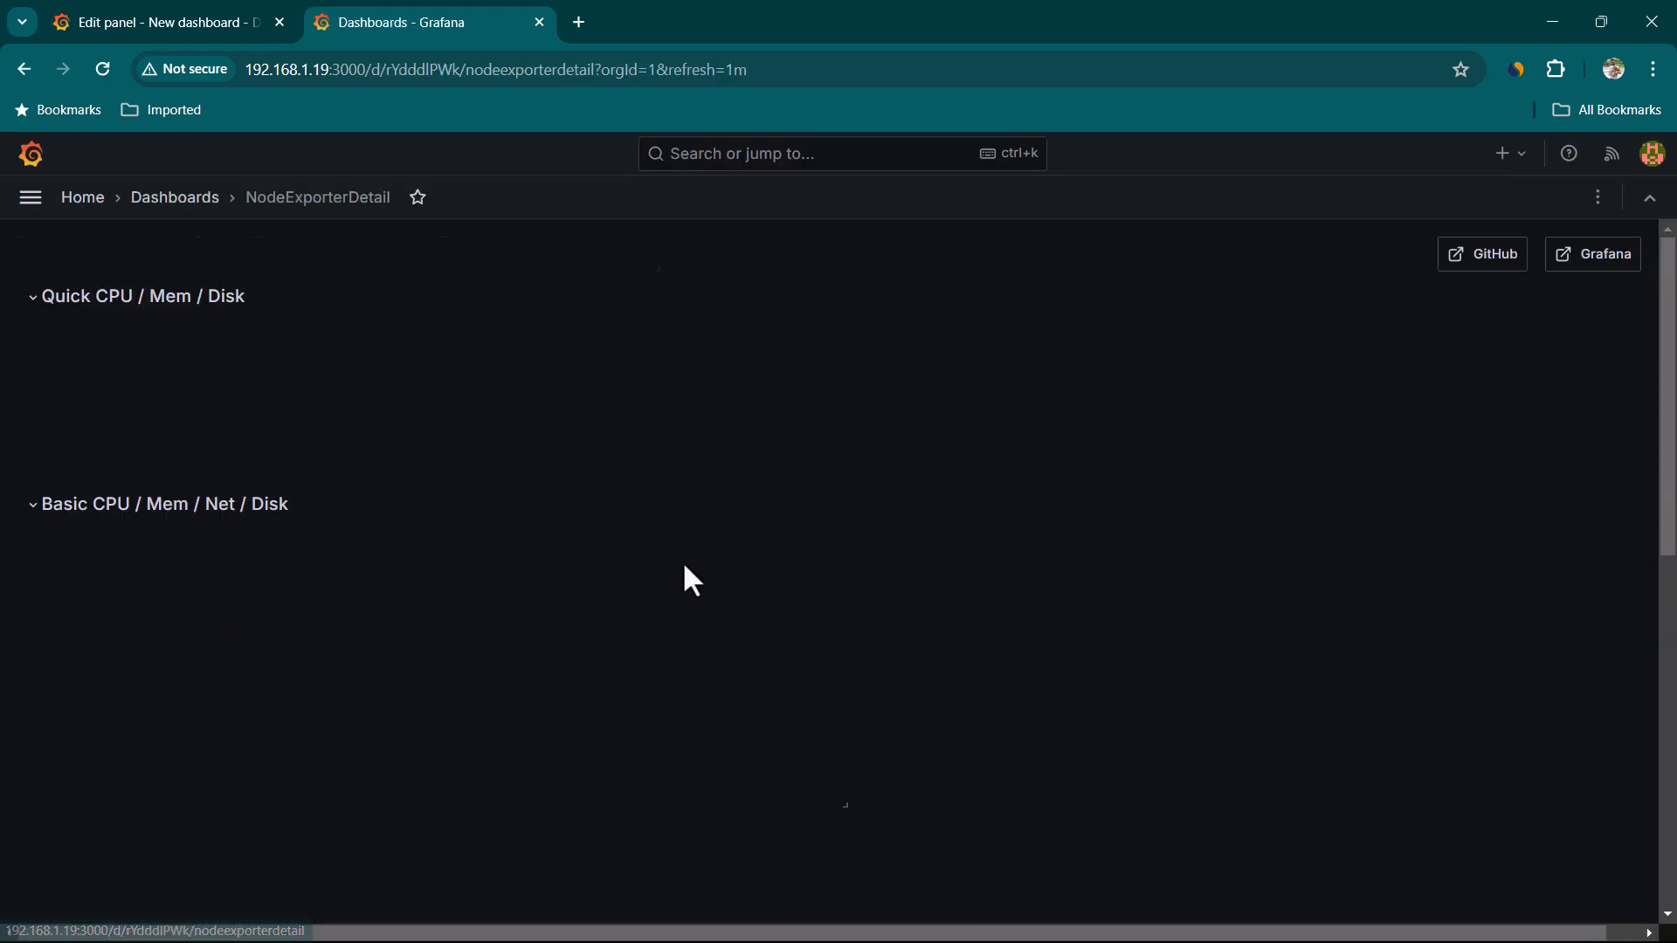
pyautogui.scroll(-3, 541, 668)
pyautogui.scroll(-2, 549, 671)
pyautogui.scroll(5, 548, 681)
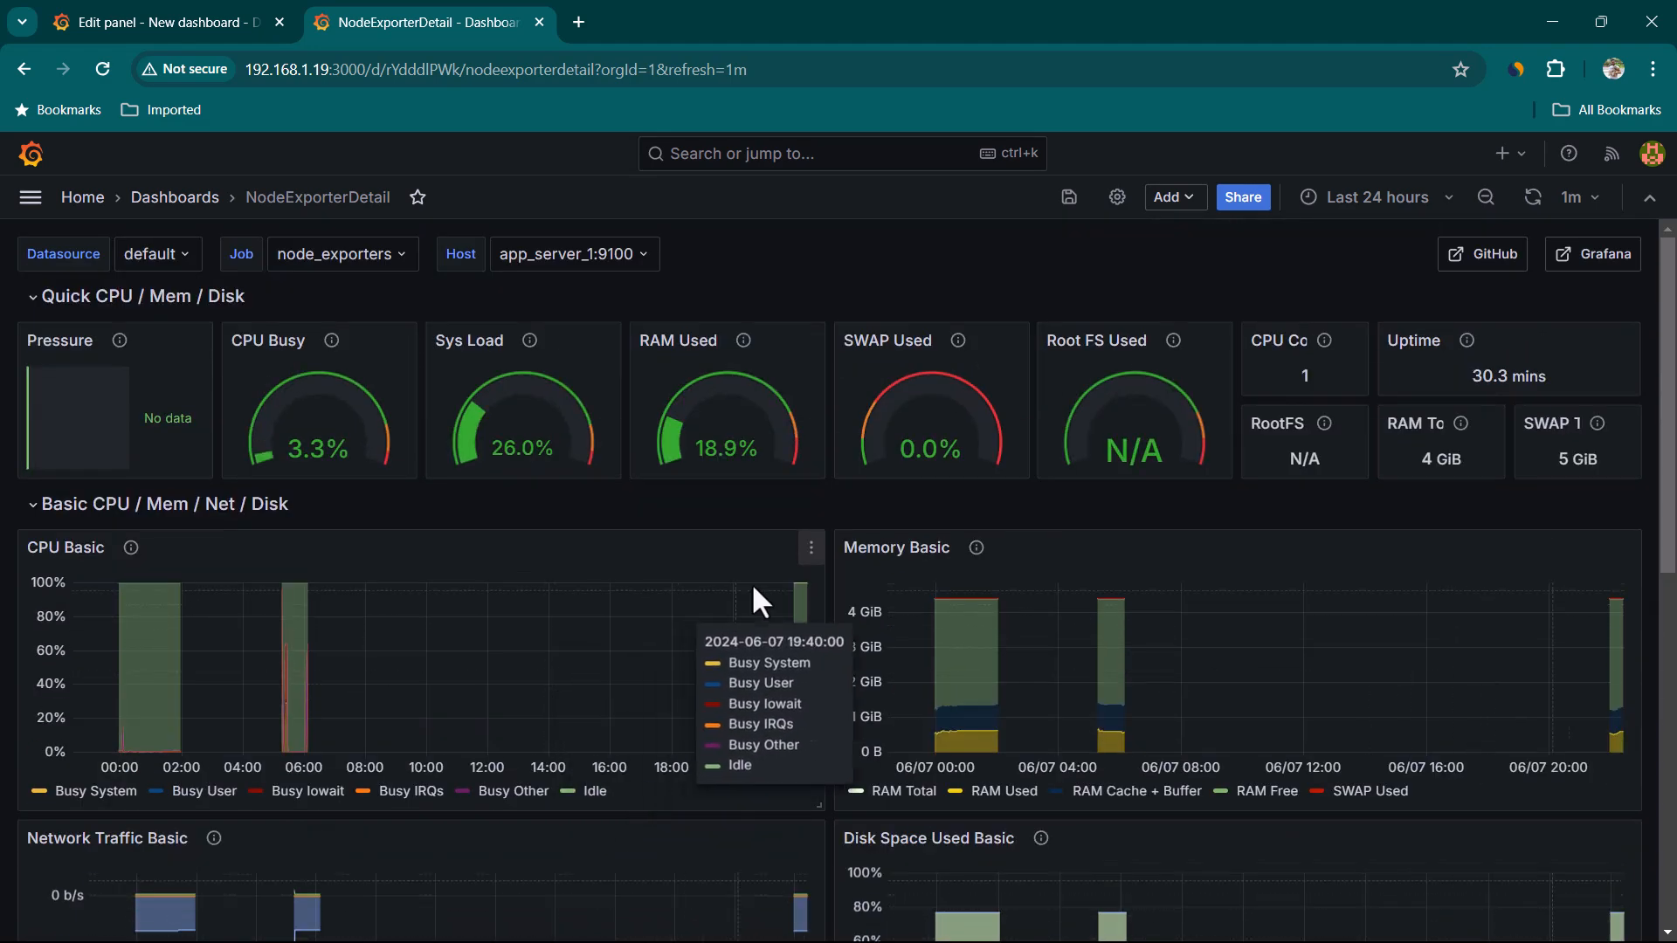
# Open the CPU Basic panel in the panel editor and examine its queries
pyautogui.click(811, 556)
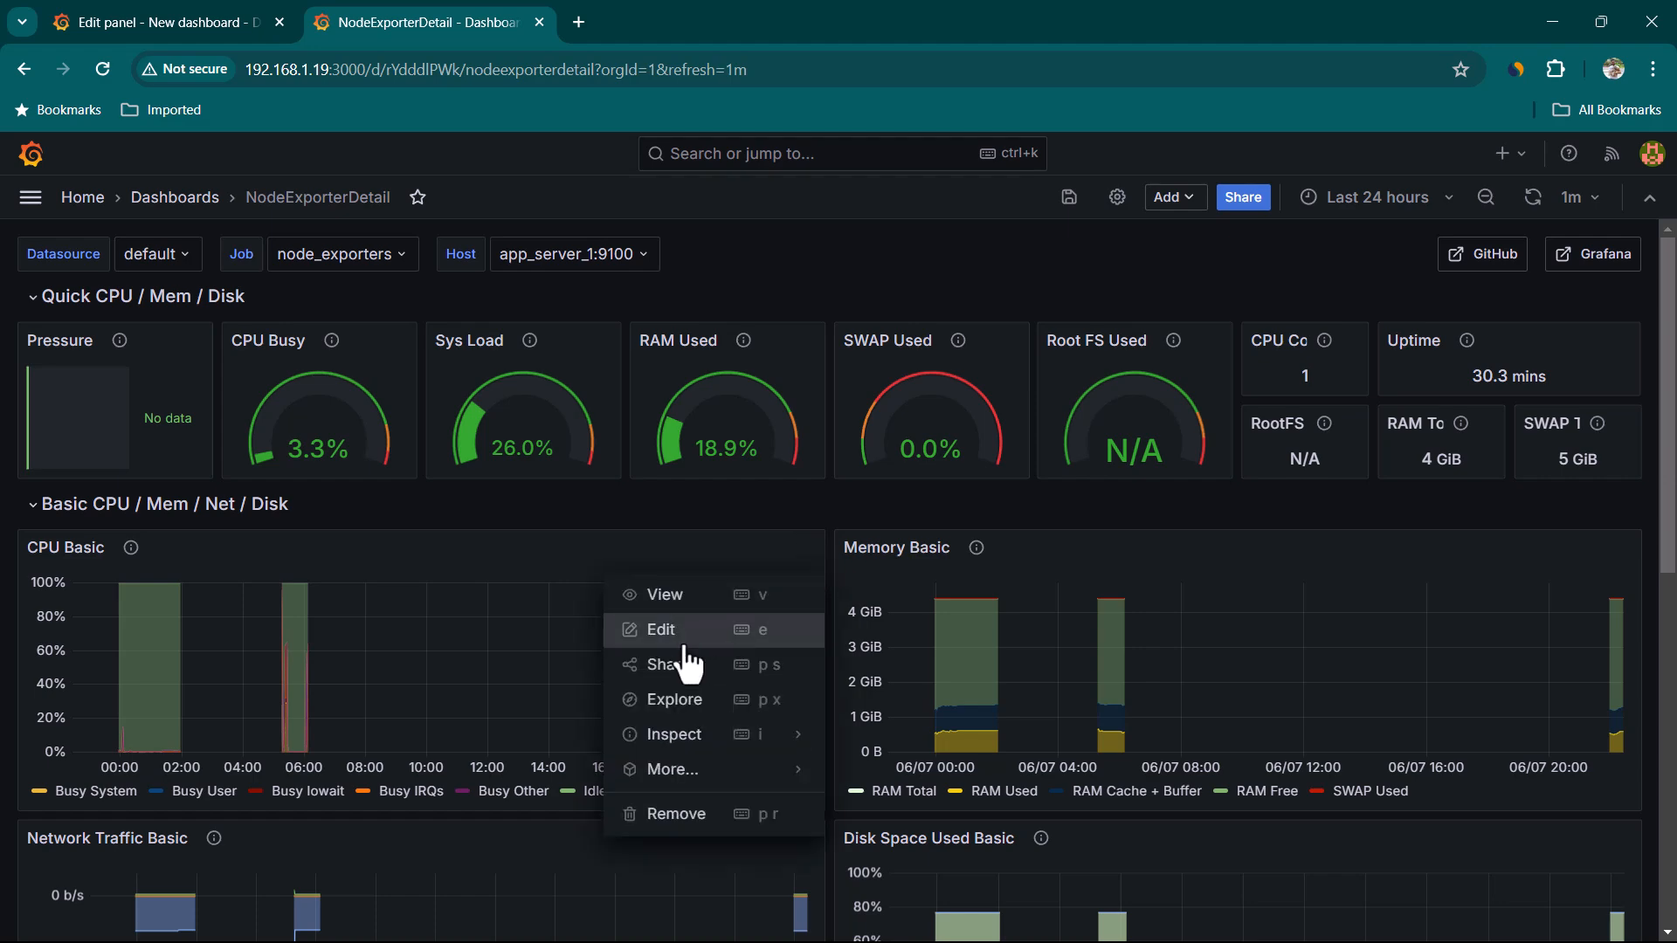
pyautogui.click(661, 628)
pyautogui.scroll(5, 868, 808)
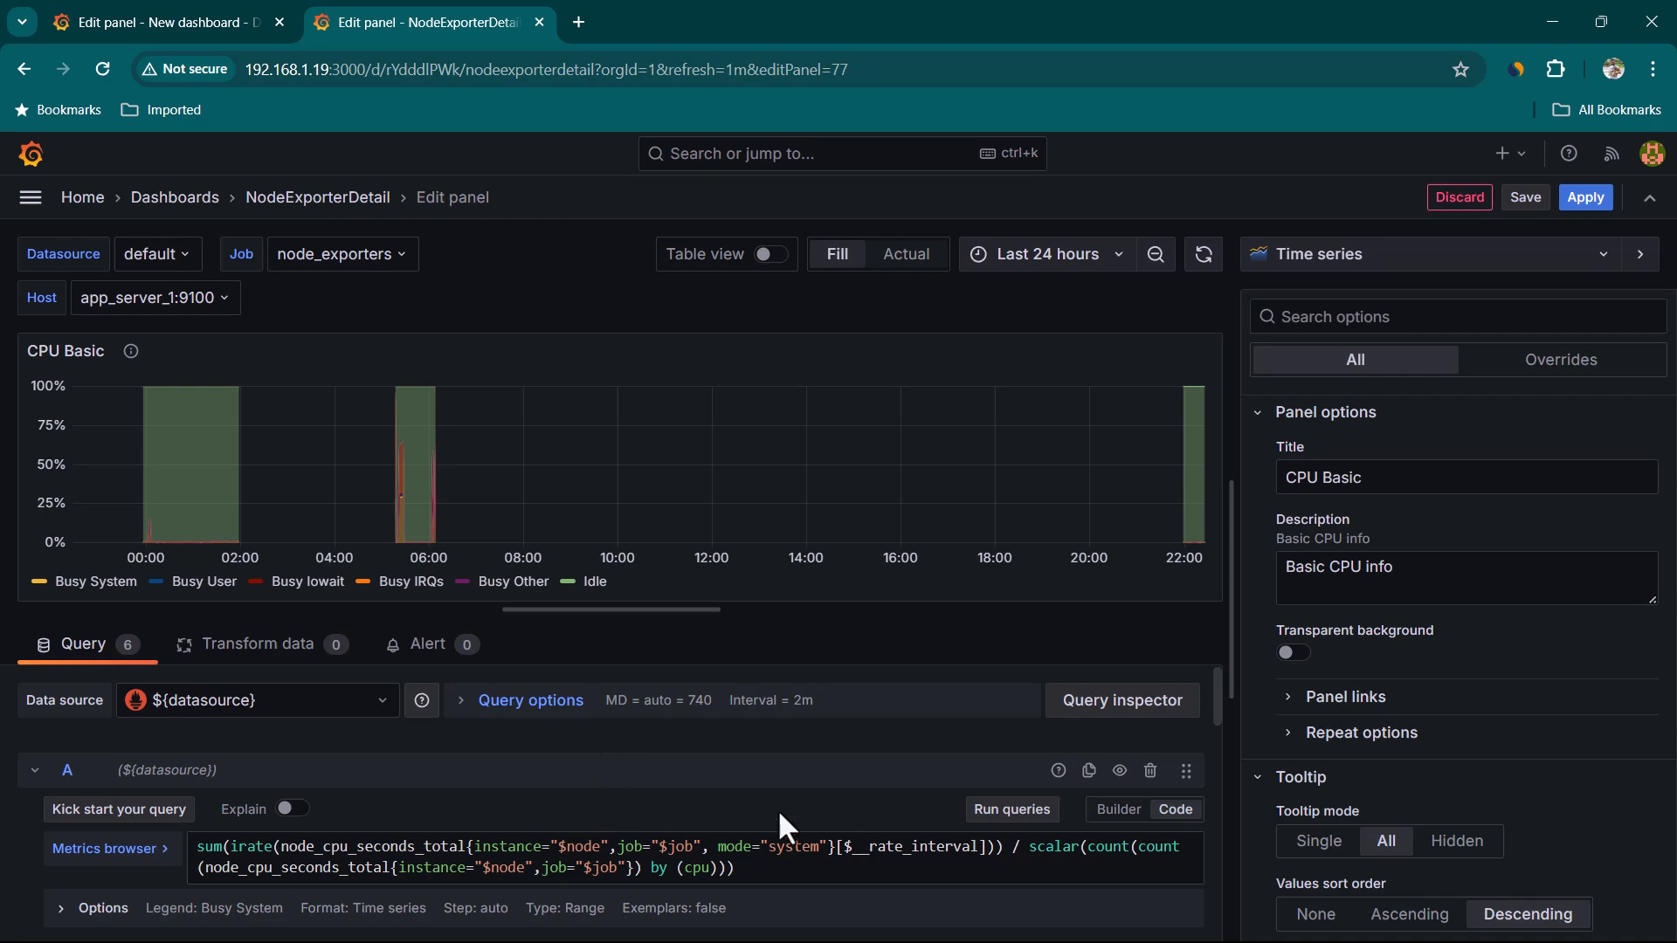
pyautogui.scroll(-4, 765, 822)
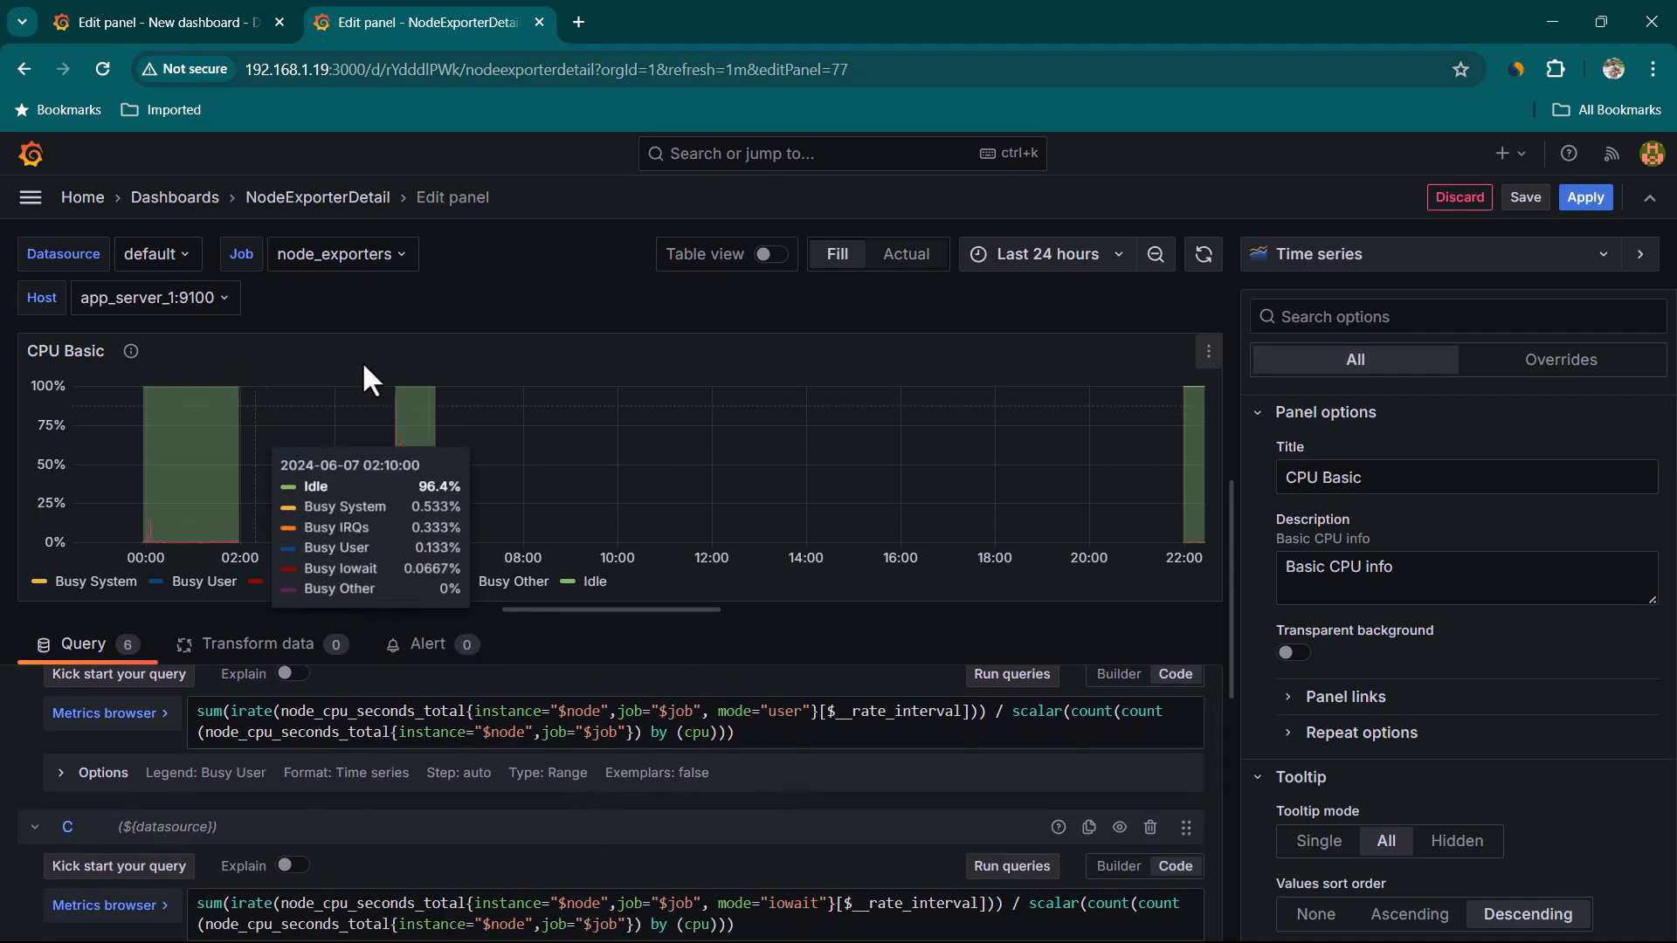
# Compare the new dashboard's empty panel with the CPU Basic queries, then leave the editor back to NodeExporterDetail
pyautogui.click(229, 16)
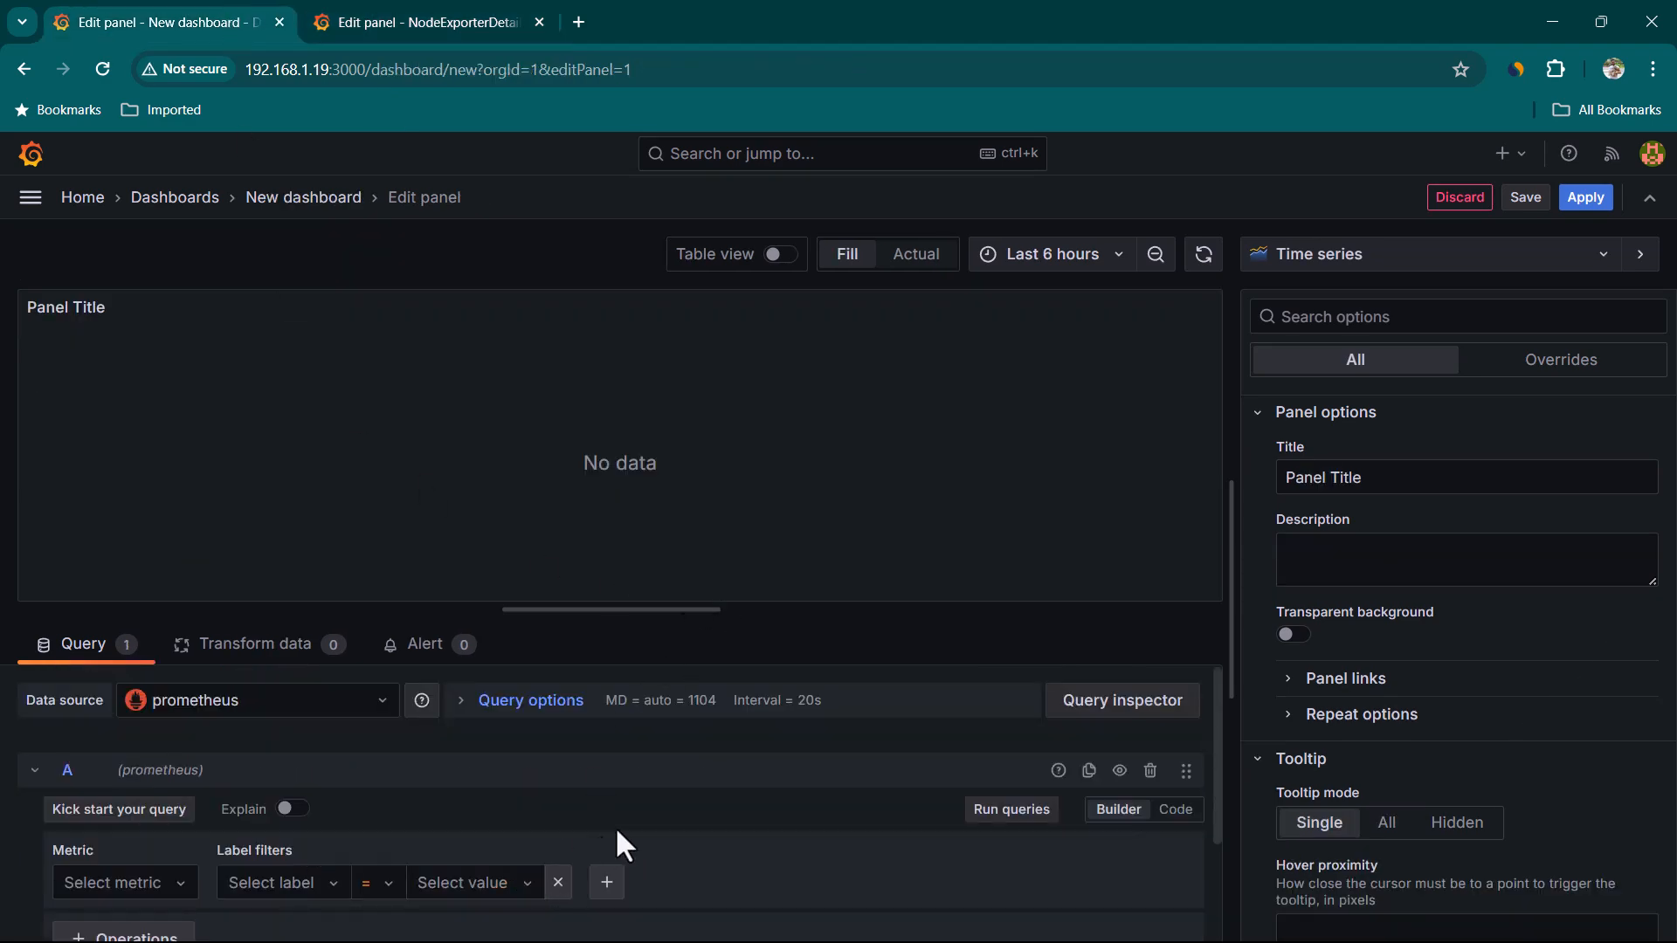
pyautogui.scroll(-2, 599, 848)
pyautogui.scroll(2, 573, 795)
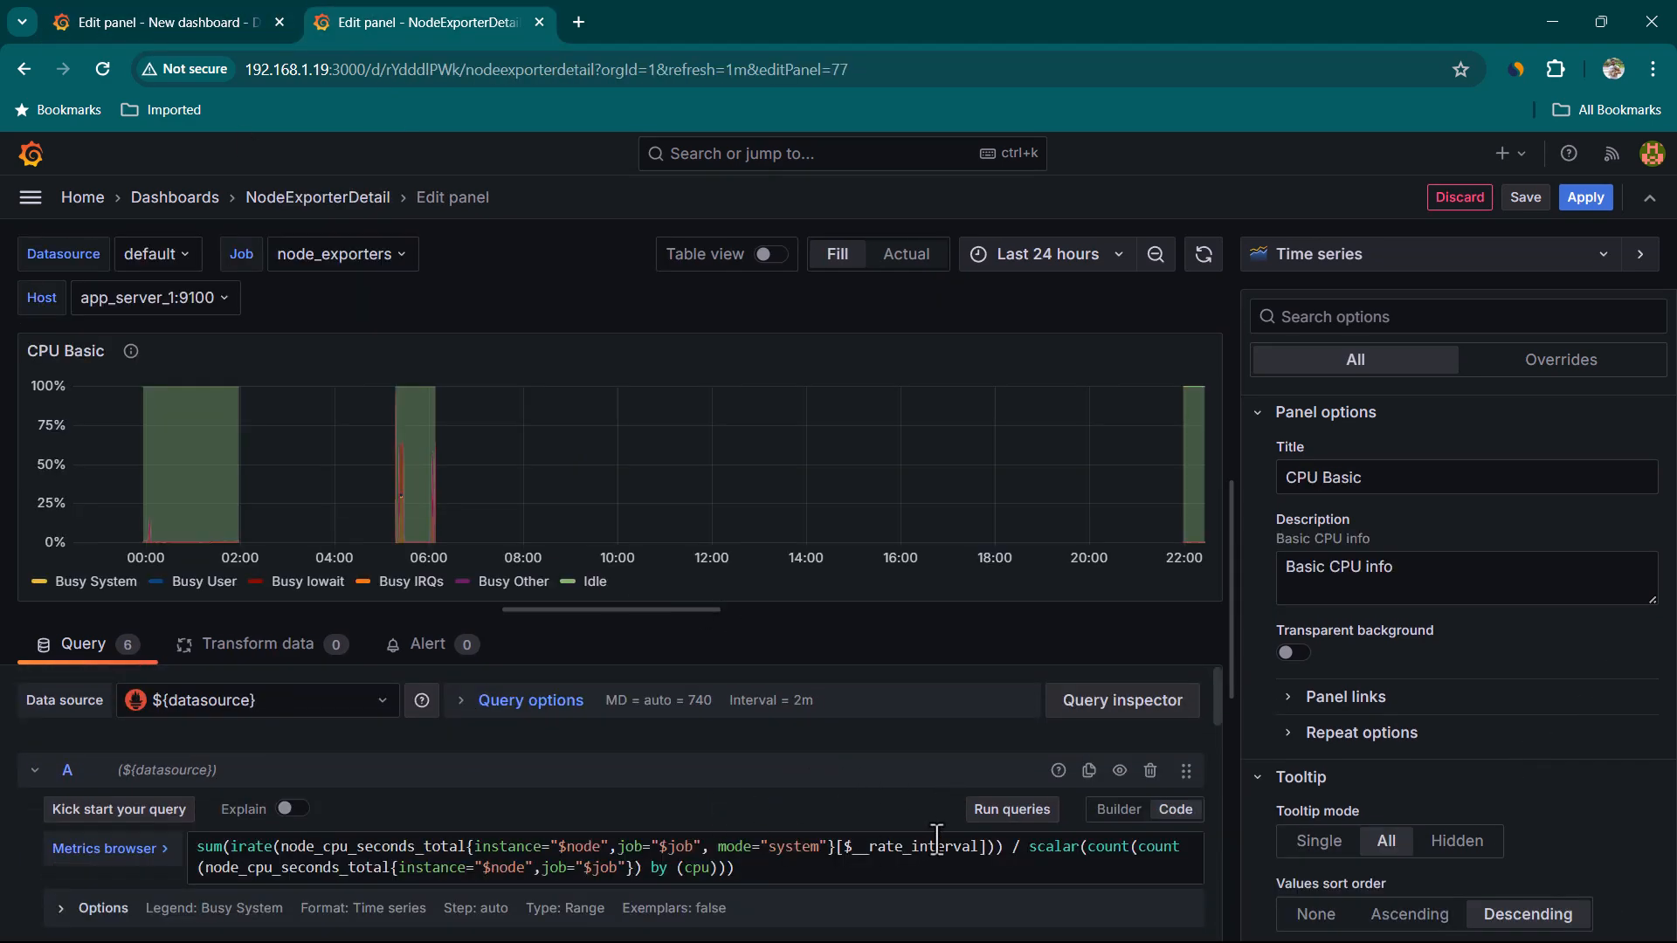
pyautogui.scroll(-3, 879, 831)
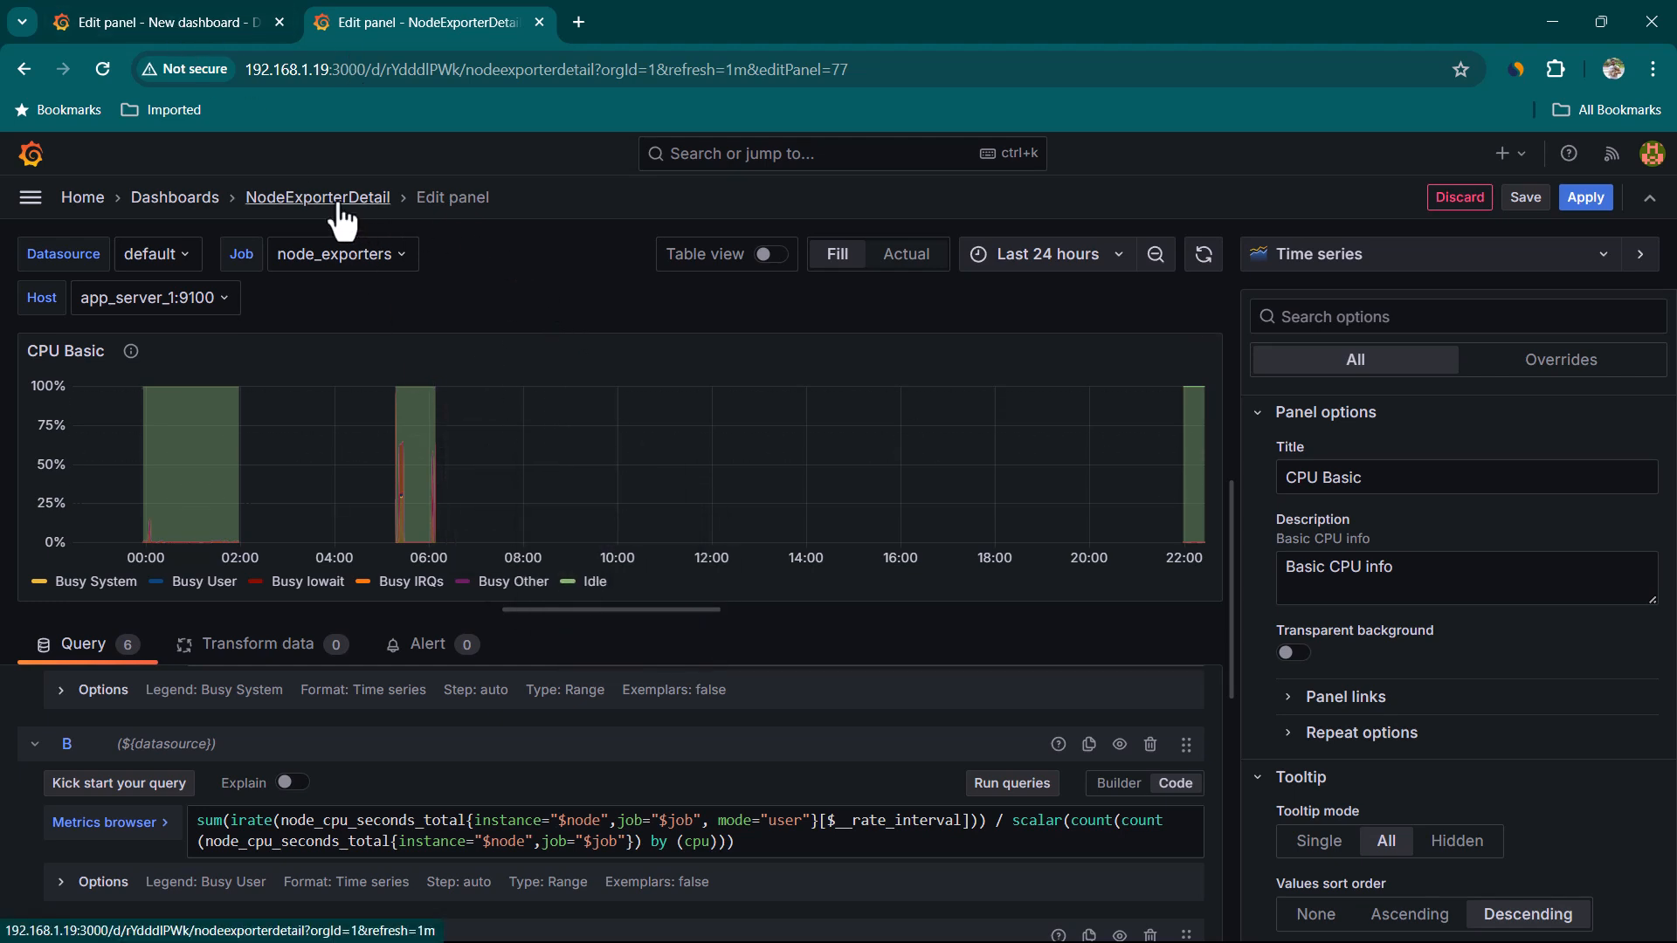
pyautogui.click(367, 200)
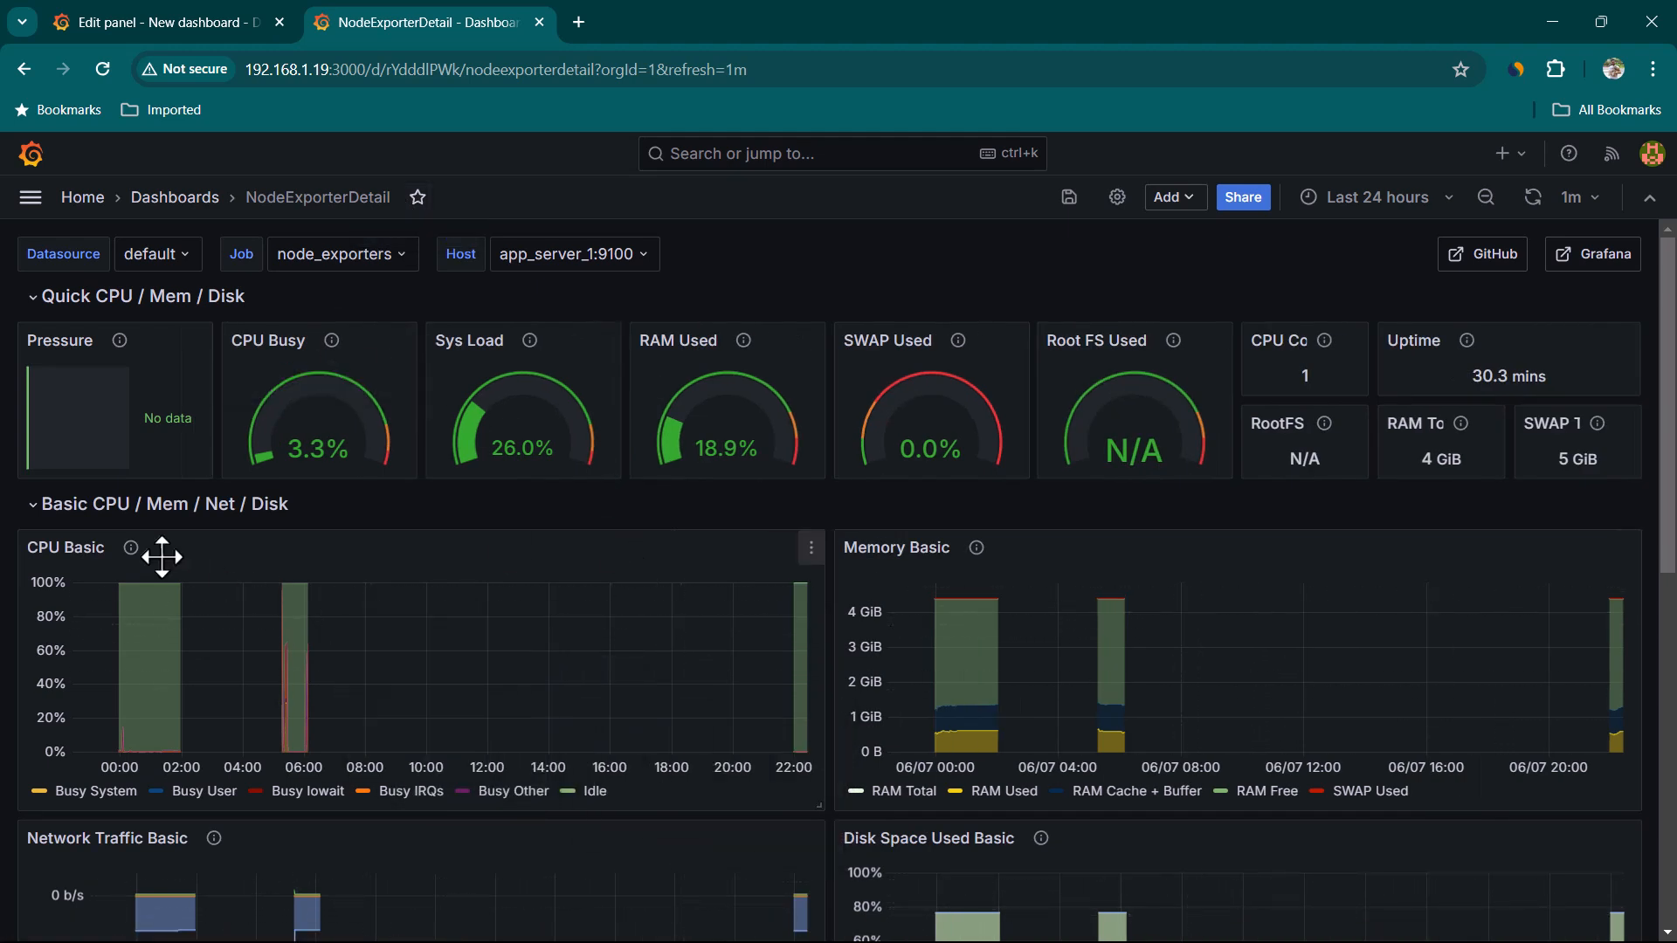
# Create a library panel named CPU Basic from the CPU Basic panel, saved in the Dashboards folder
pyautogui.click(811, 550)
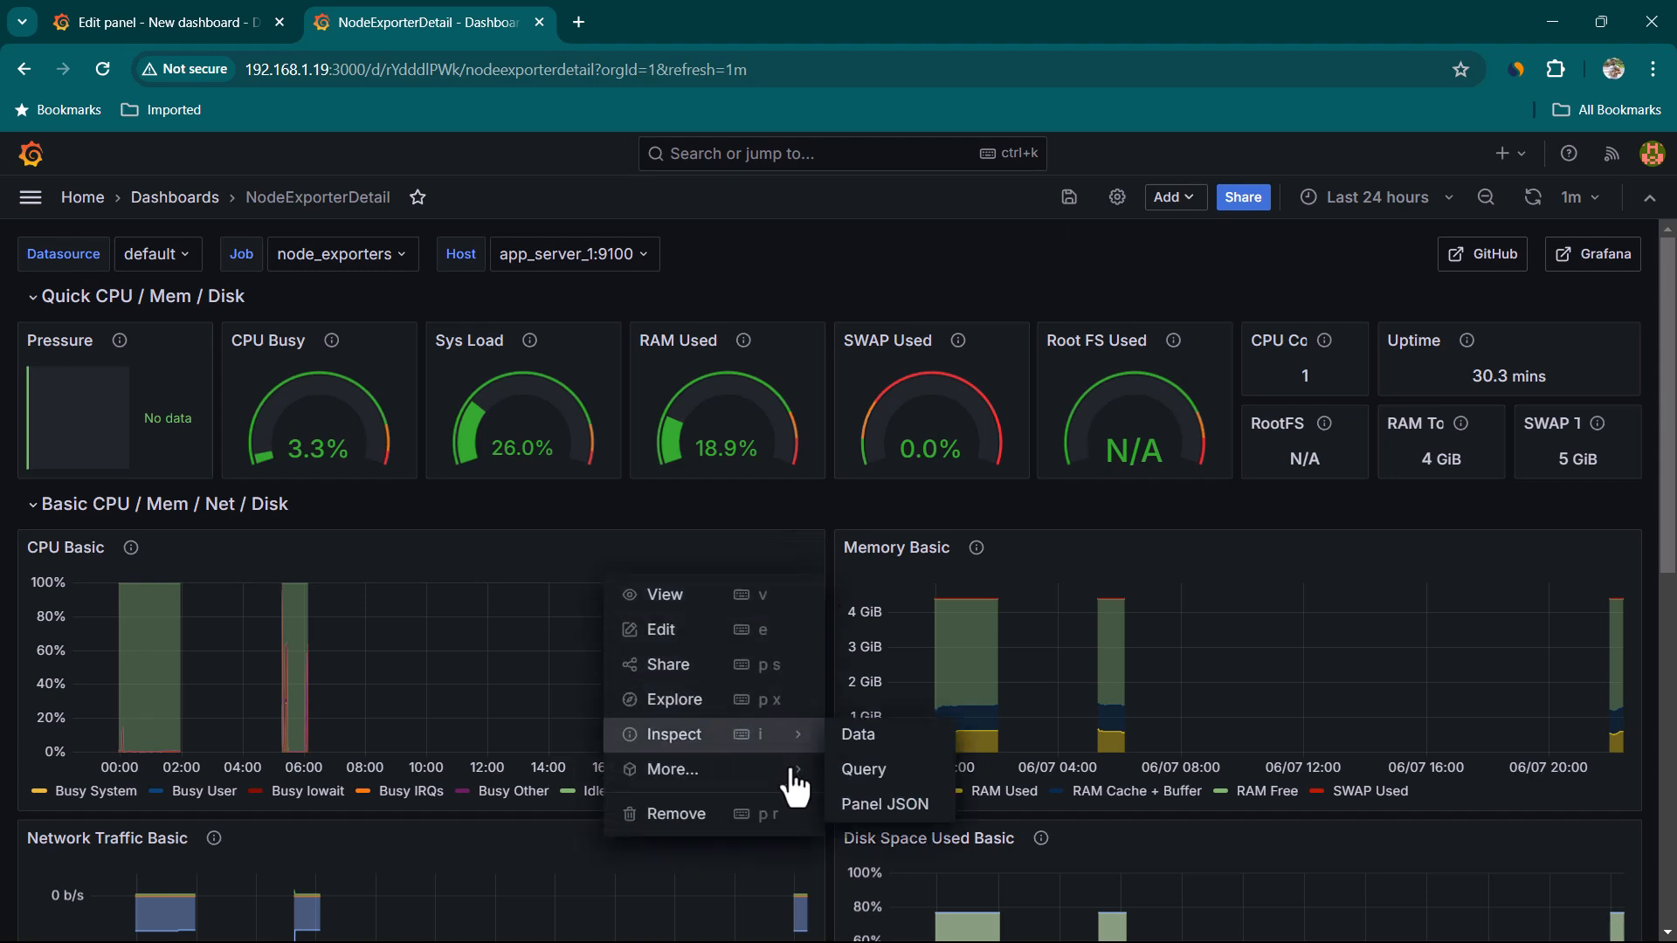
pyautogui.moveTo(790, 780)
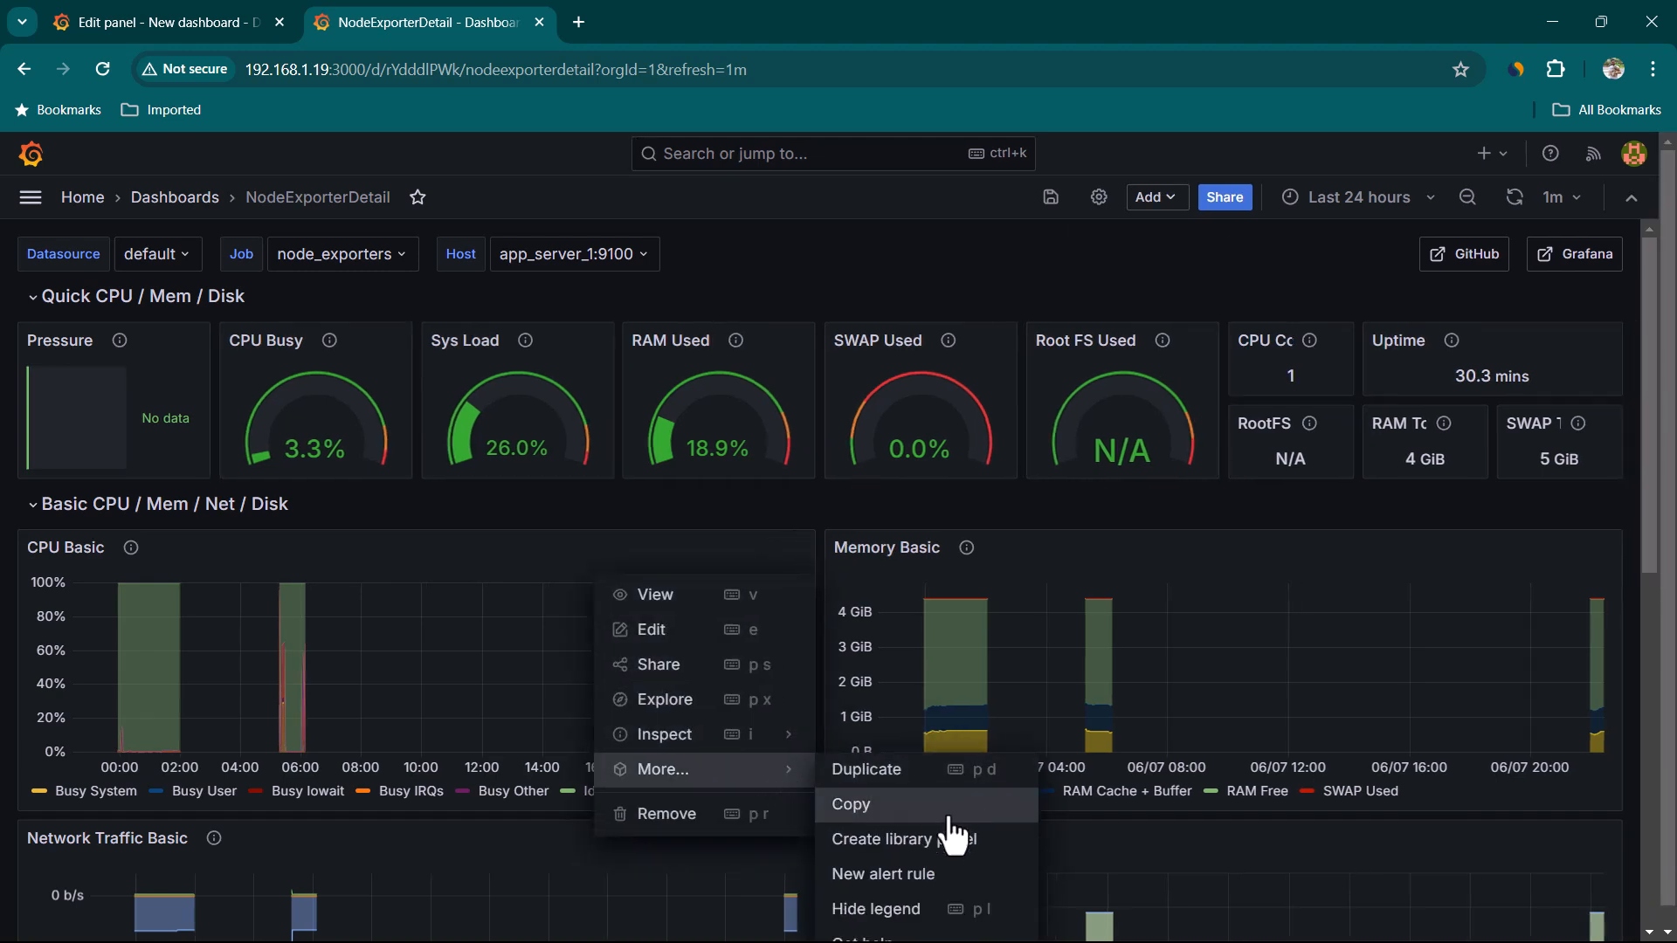
pyautogui.scroll(-1, 940, 906)
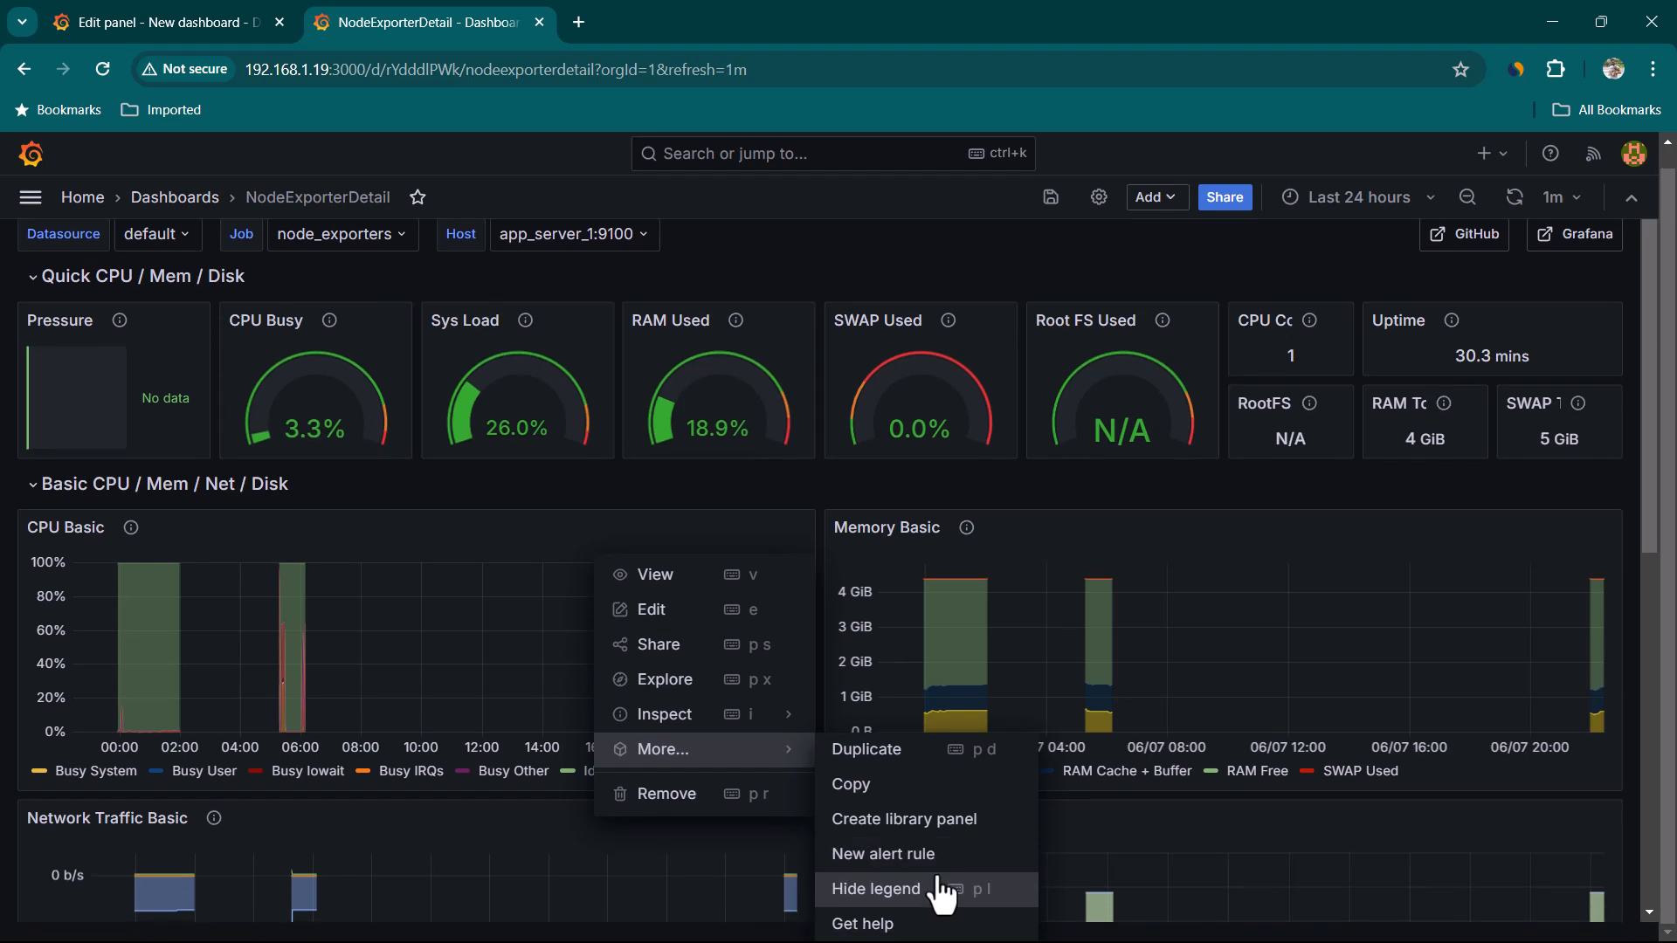
pyautogui.click(970, 826)
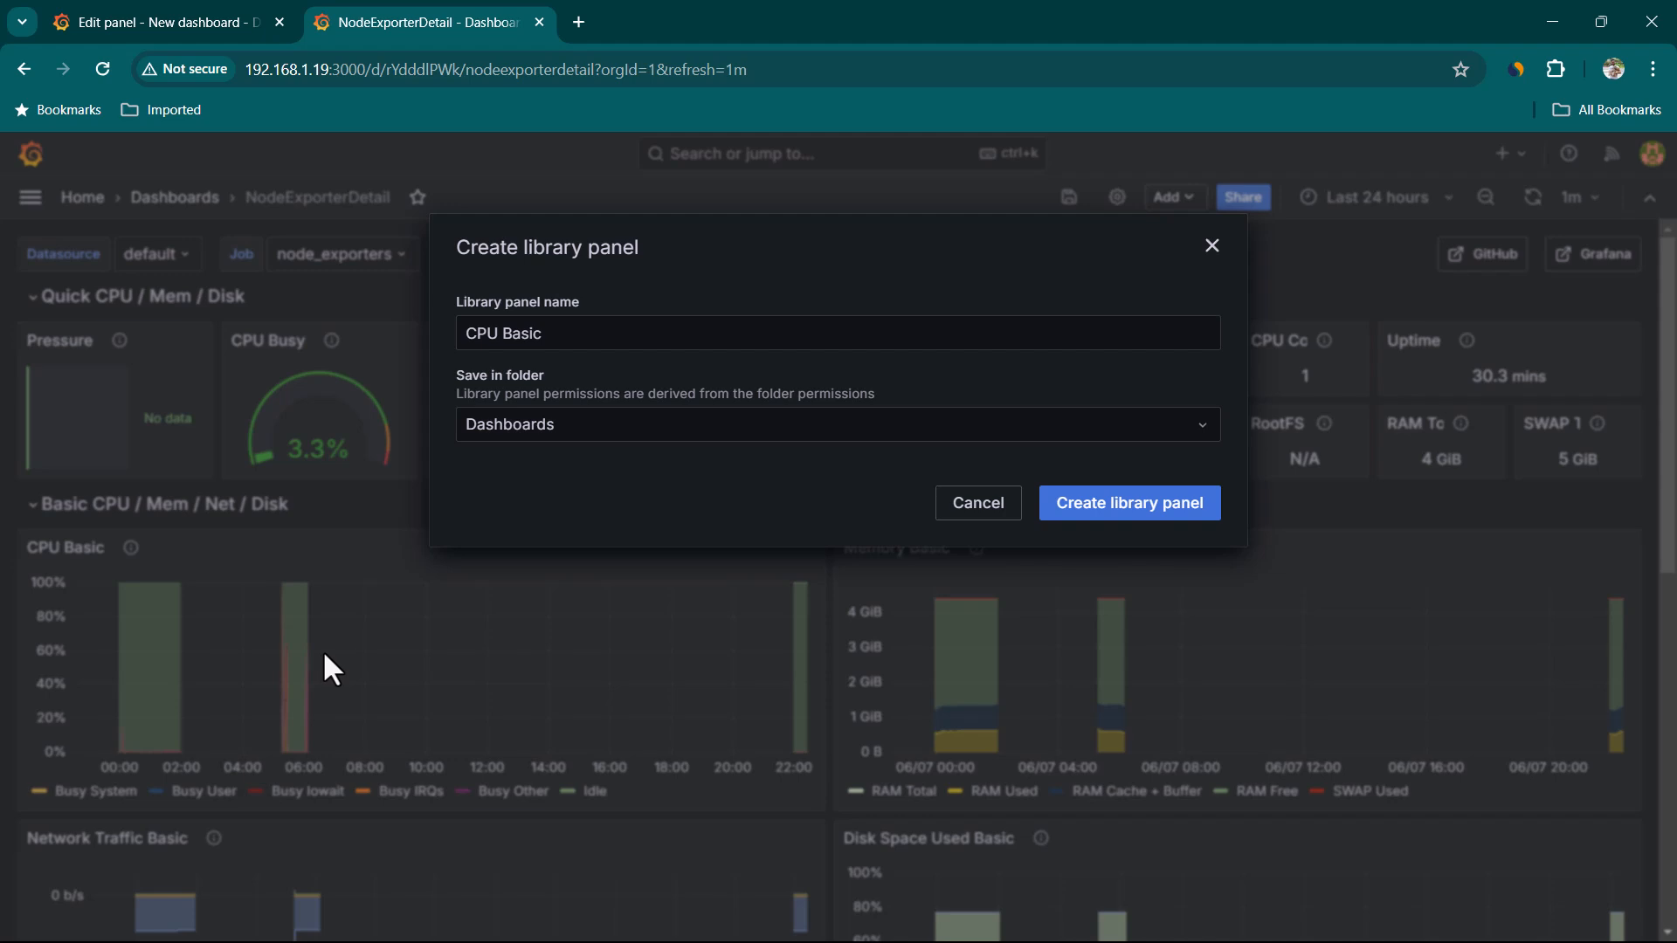
pyautogui.click(575, 344)
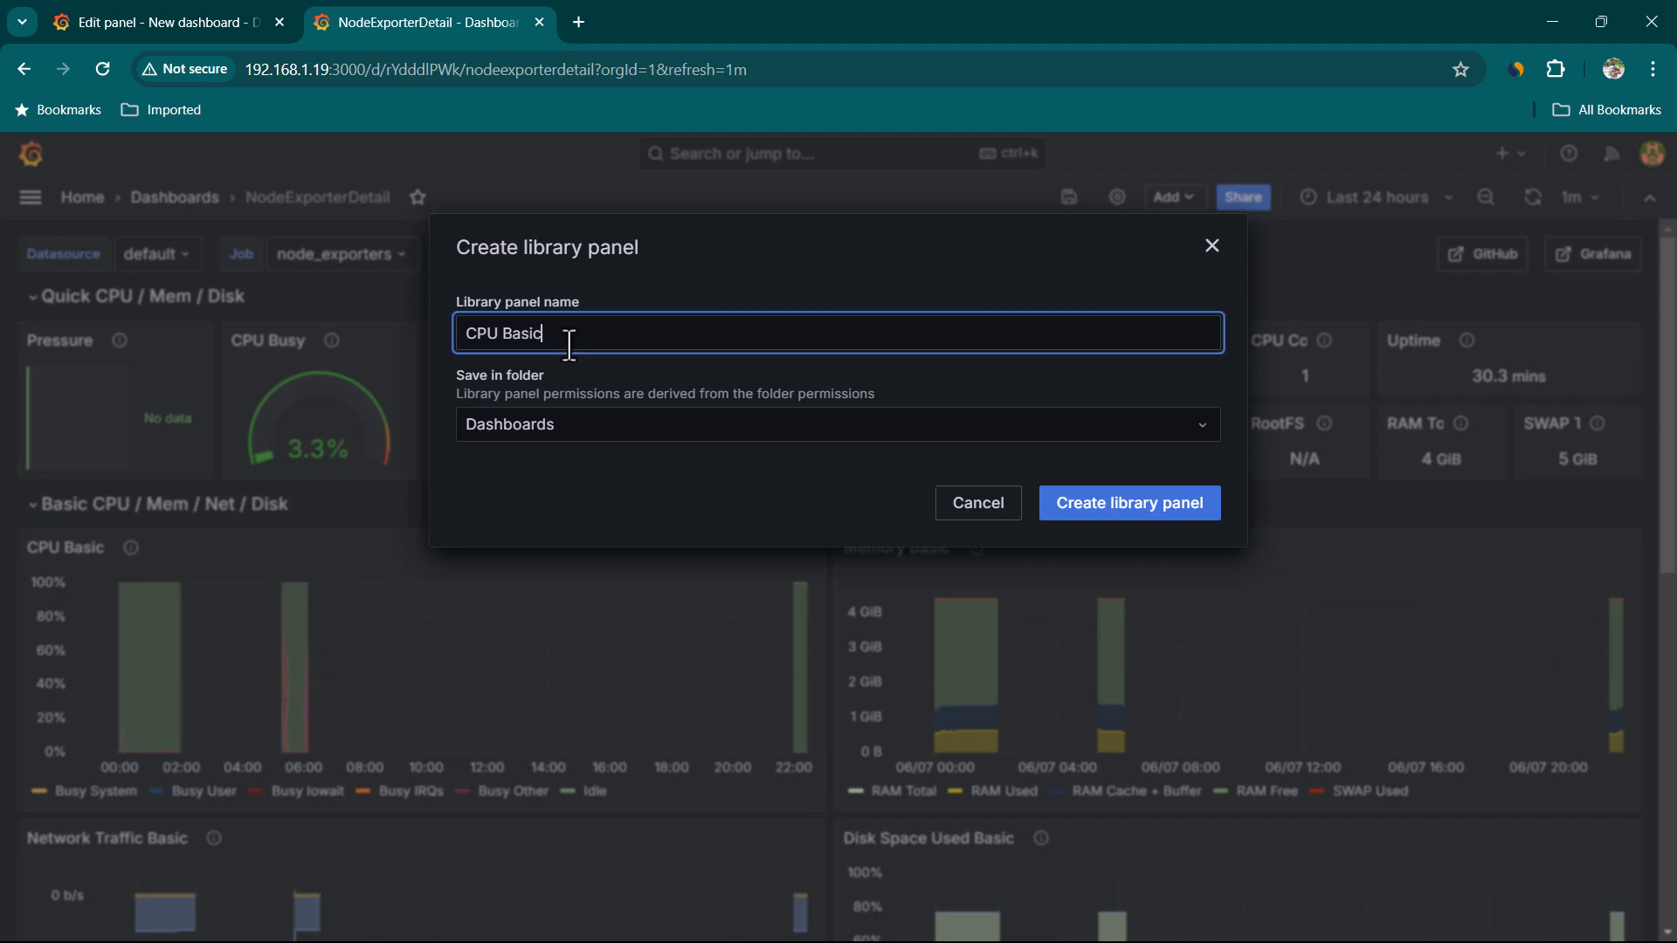
pyautogui.click(549, 402)
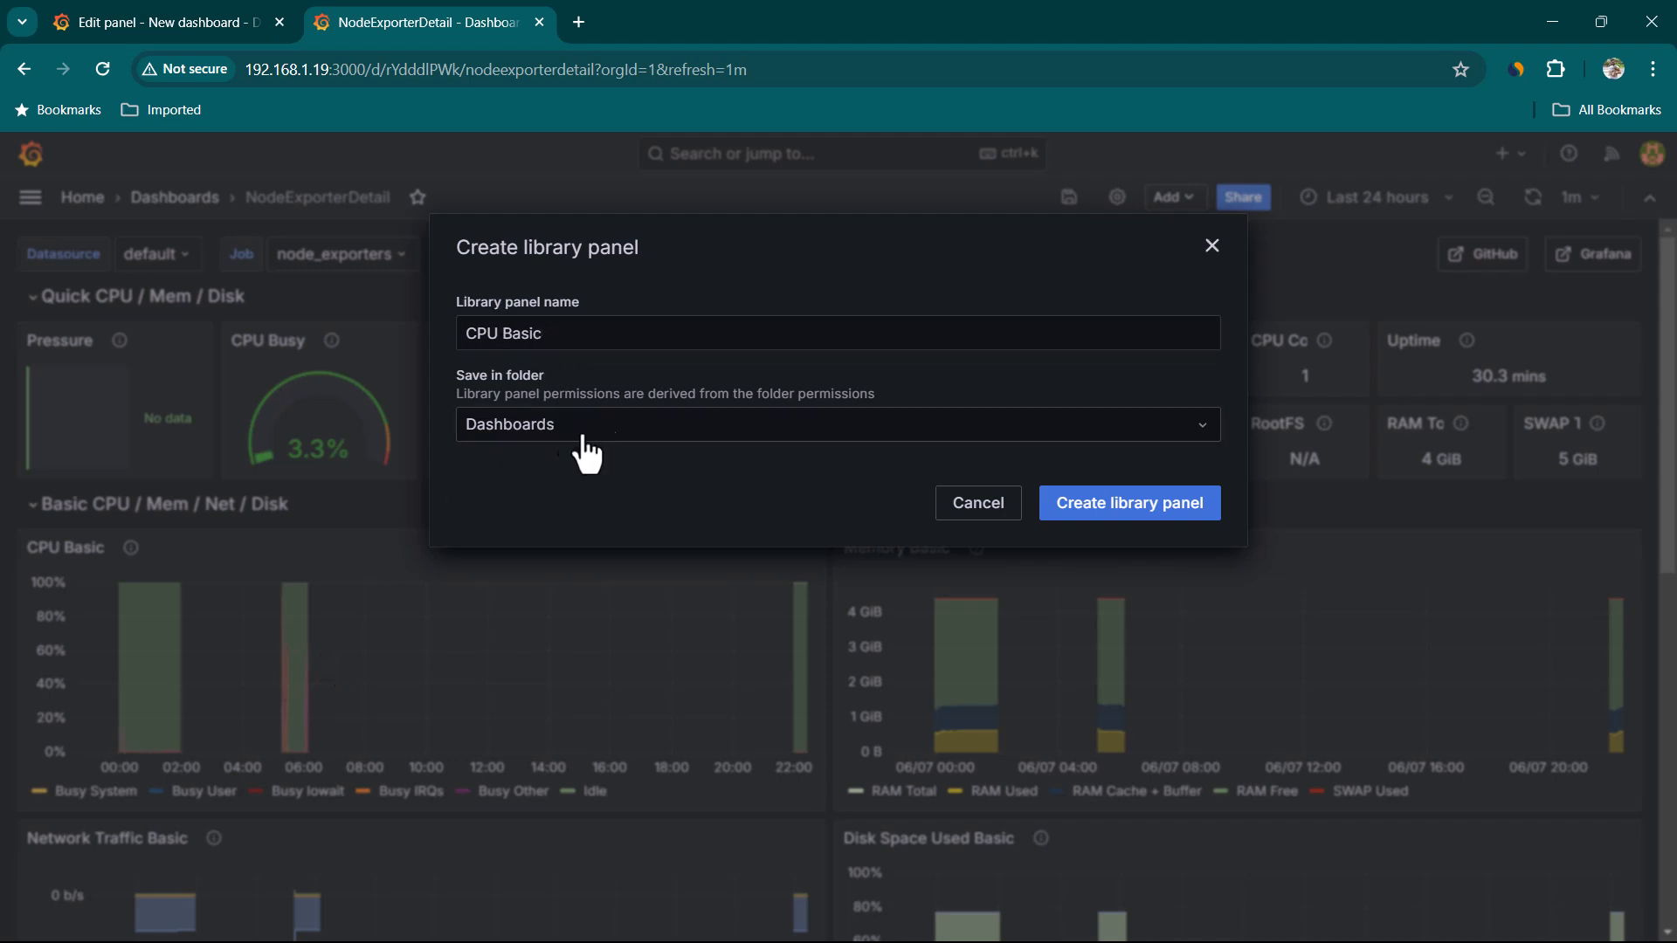
pyautogui.click(1184, 526)
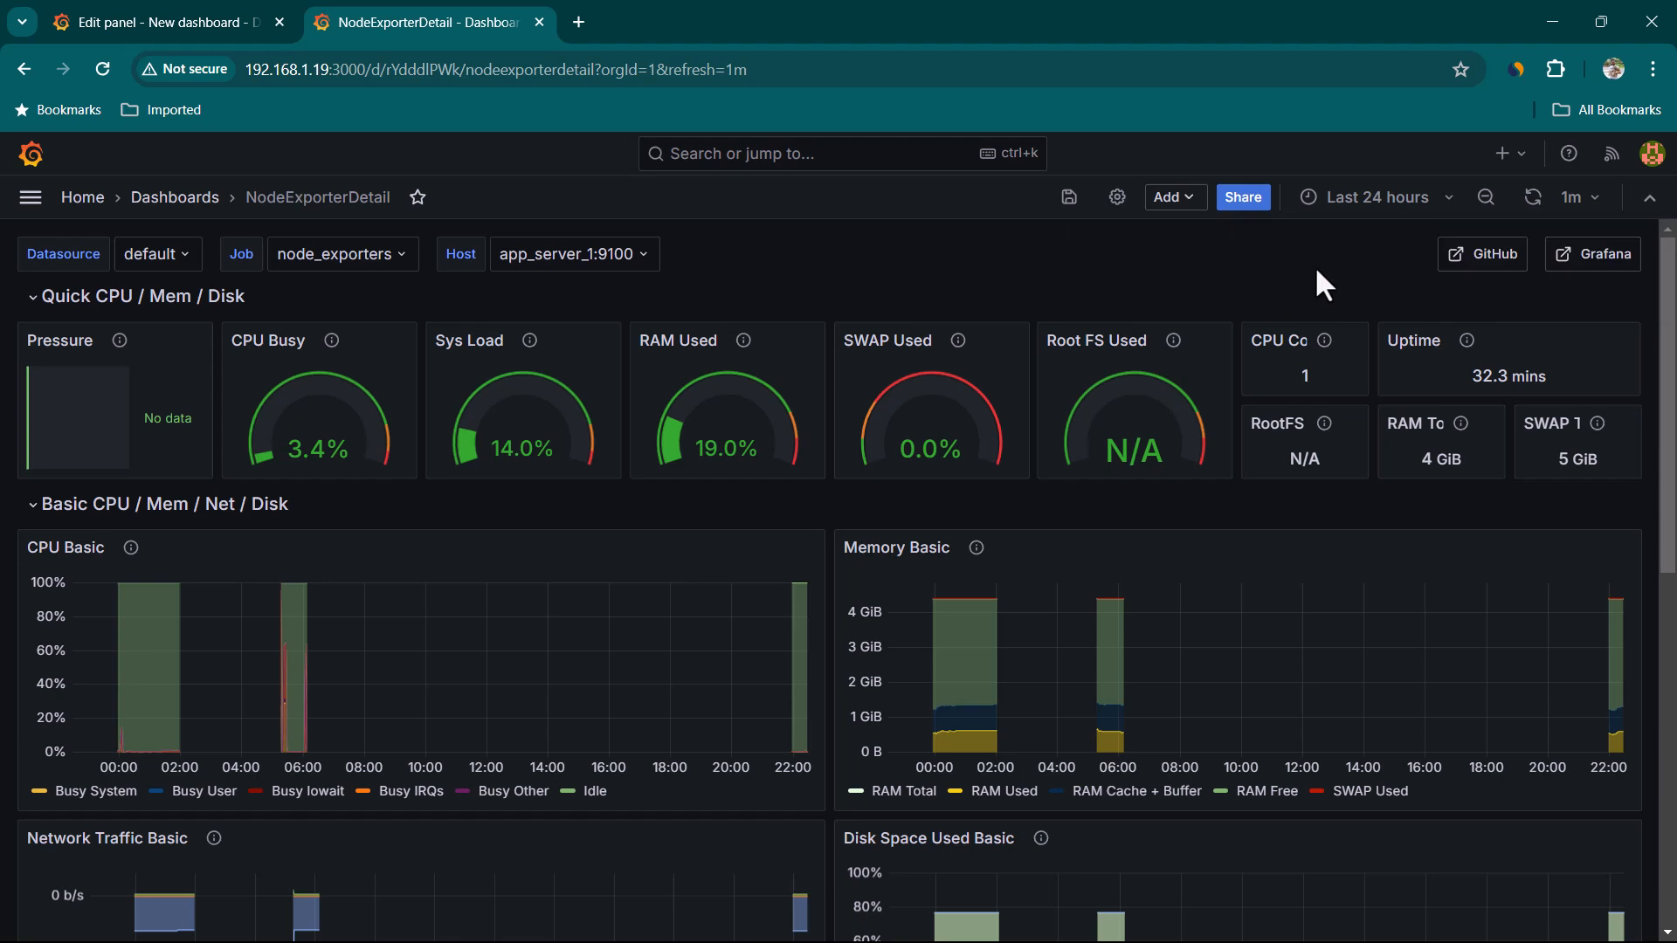
# Return from the panel editor to the new dashboard in the first tab
pyautogui.click(196, 4)
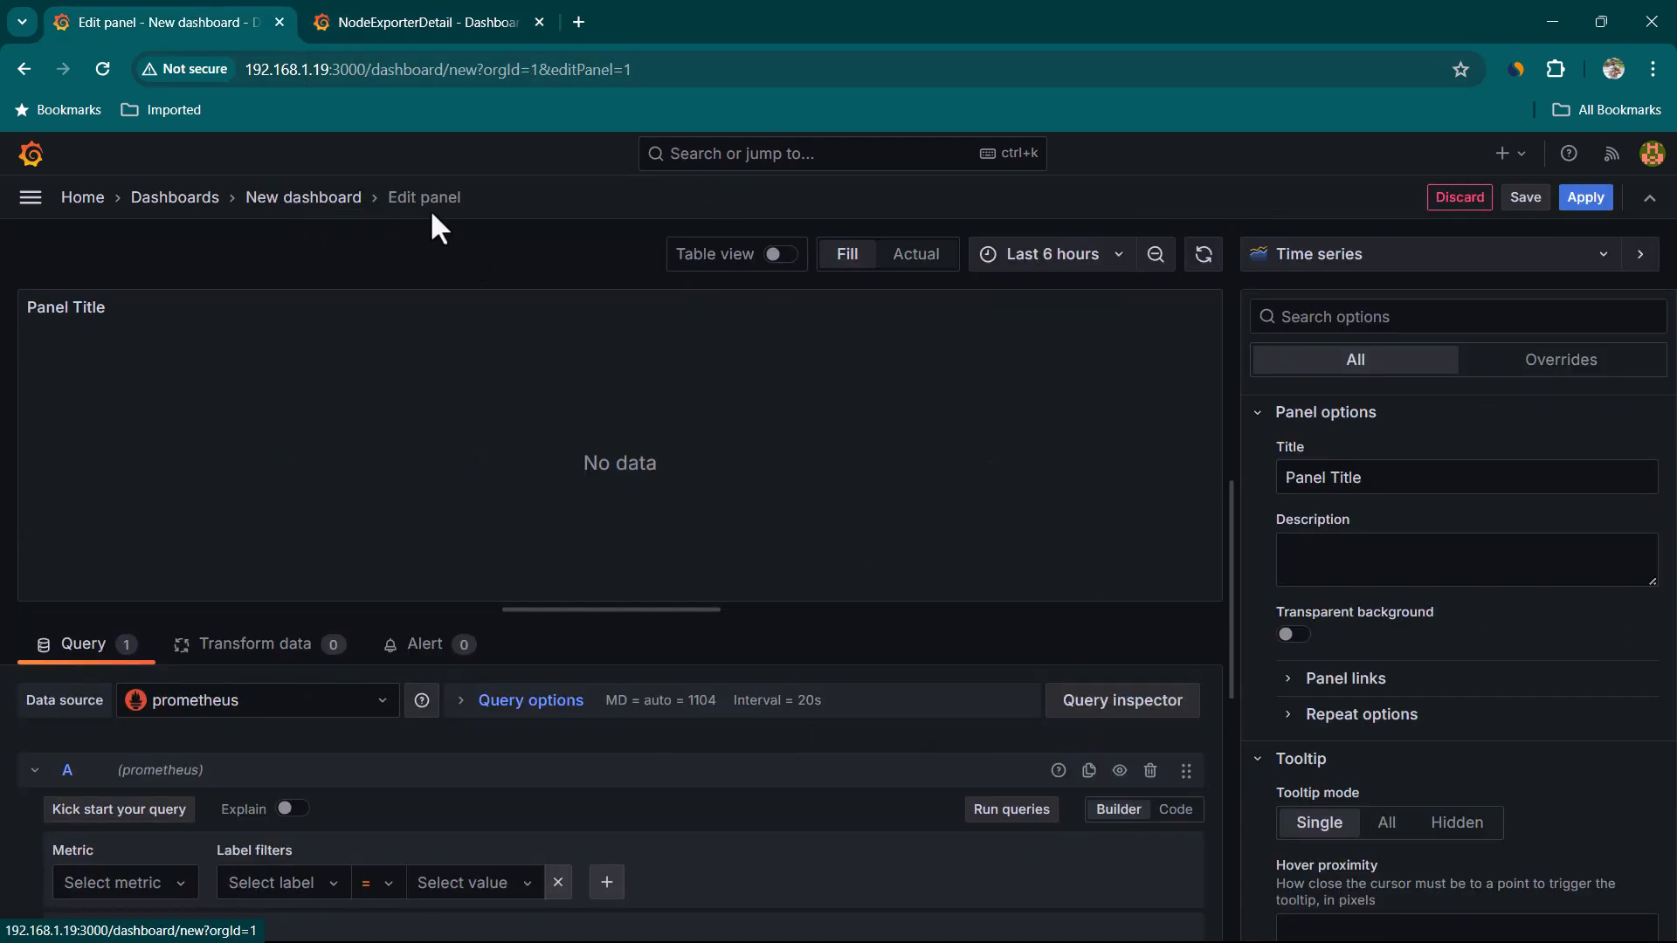
pyautogui.click(322, 202)
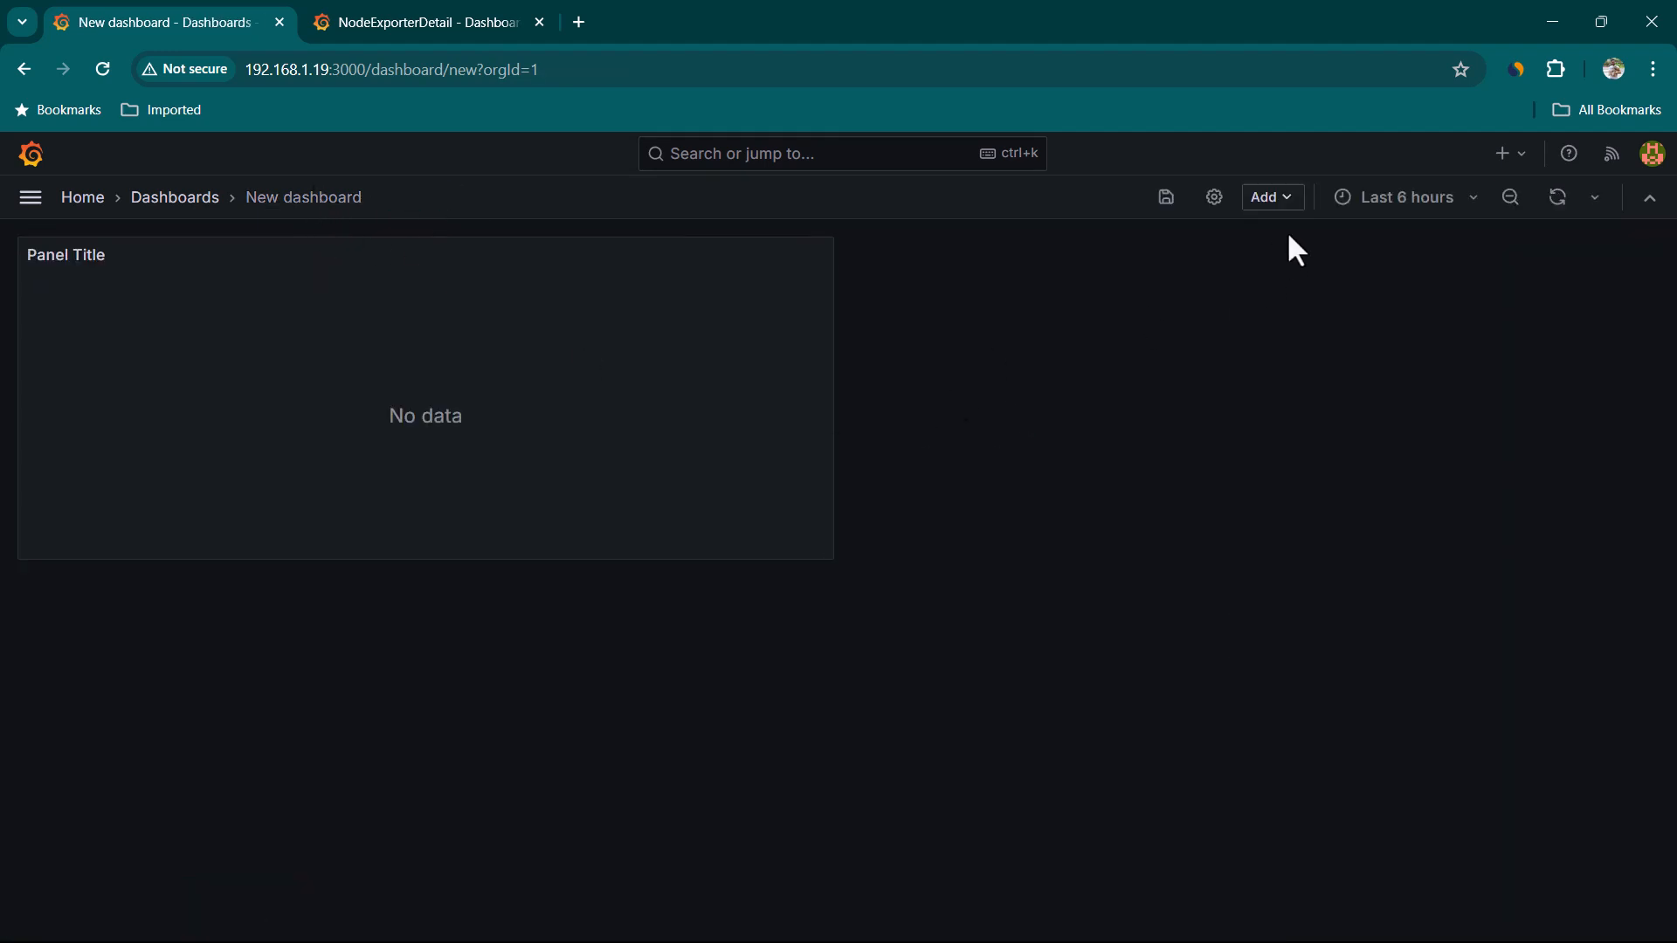
# Add the CPU Basic panel from the panel library to the new dashboard
pyautogui.click(1295, 202)
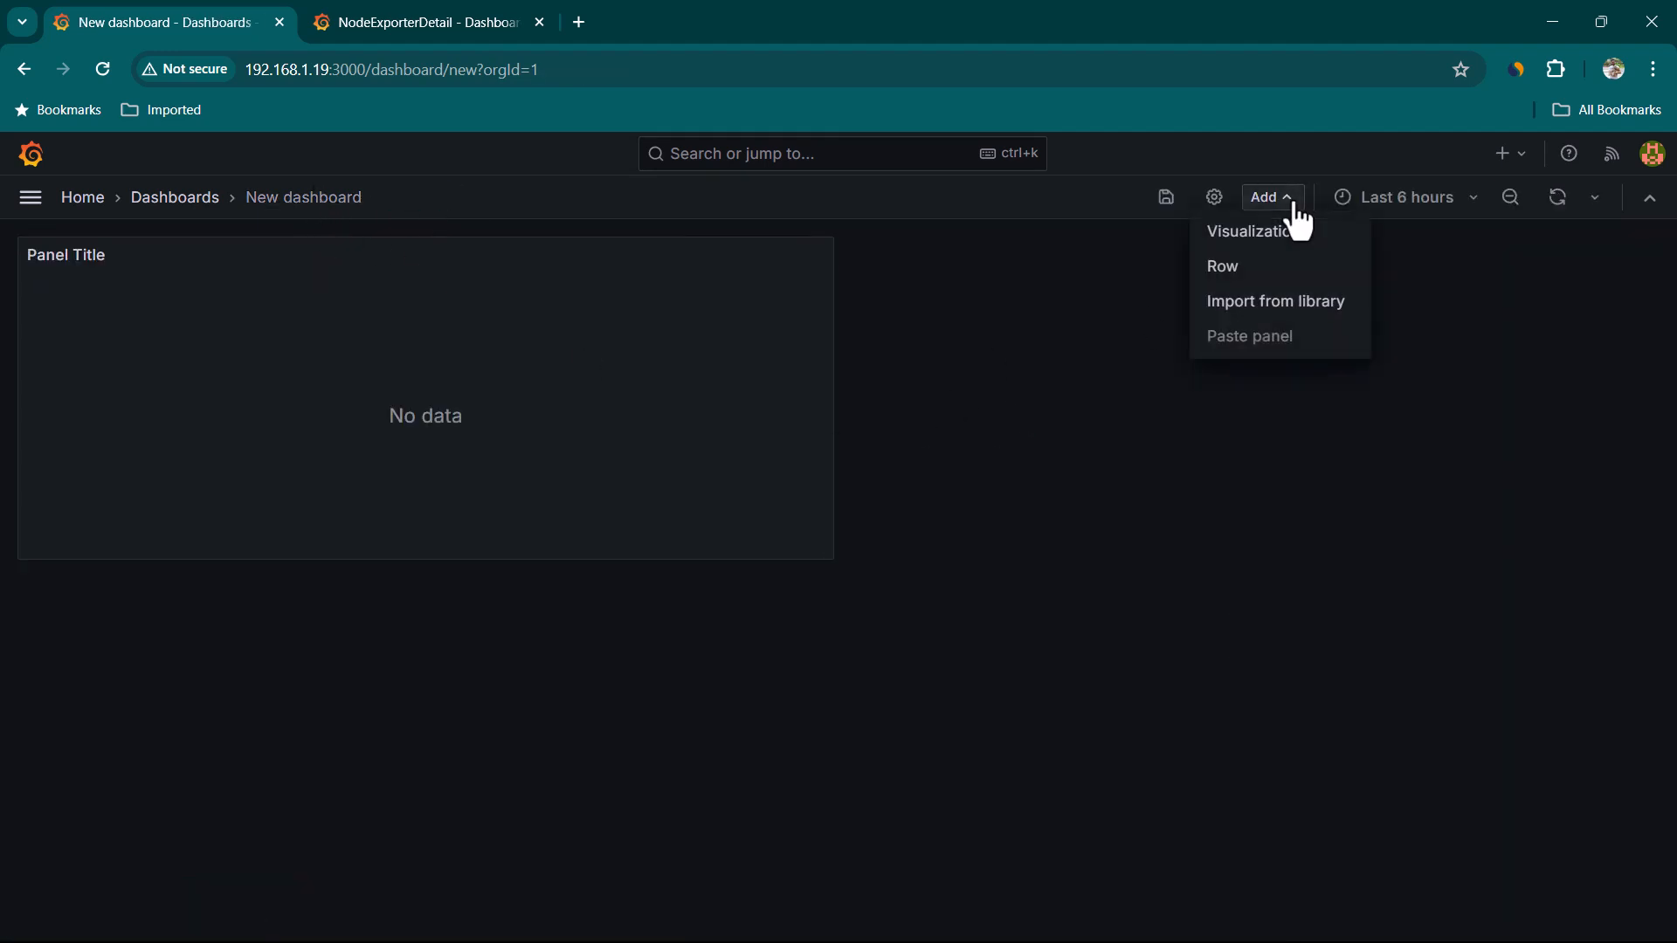
pyautogui.click(1307, 303)
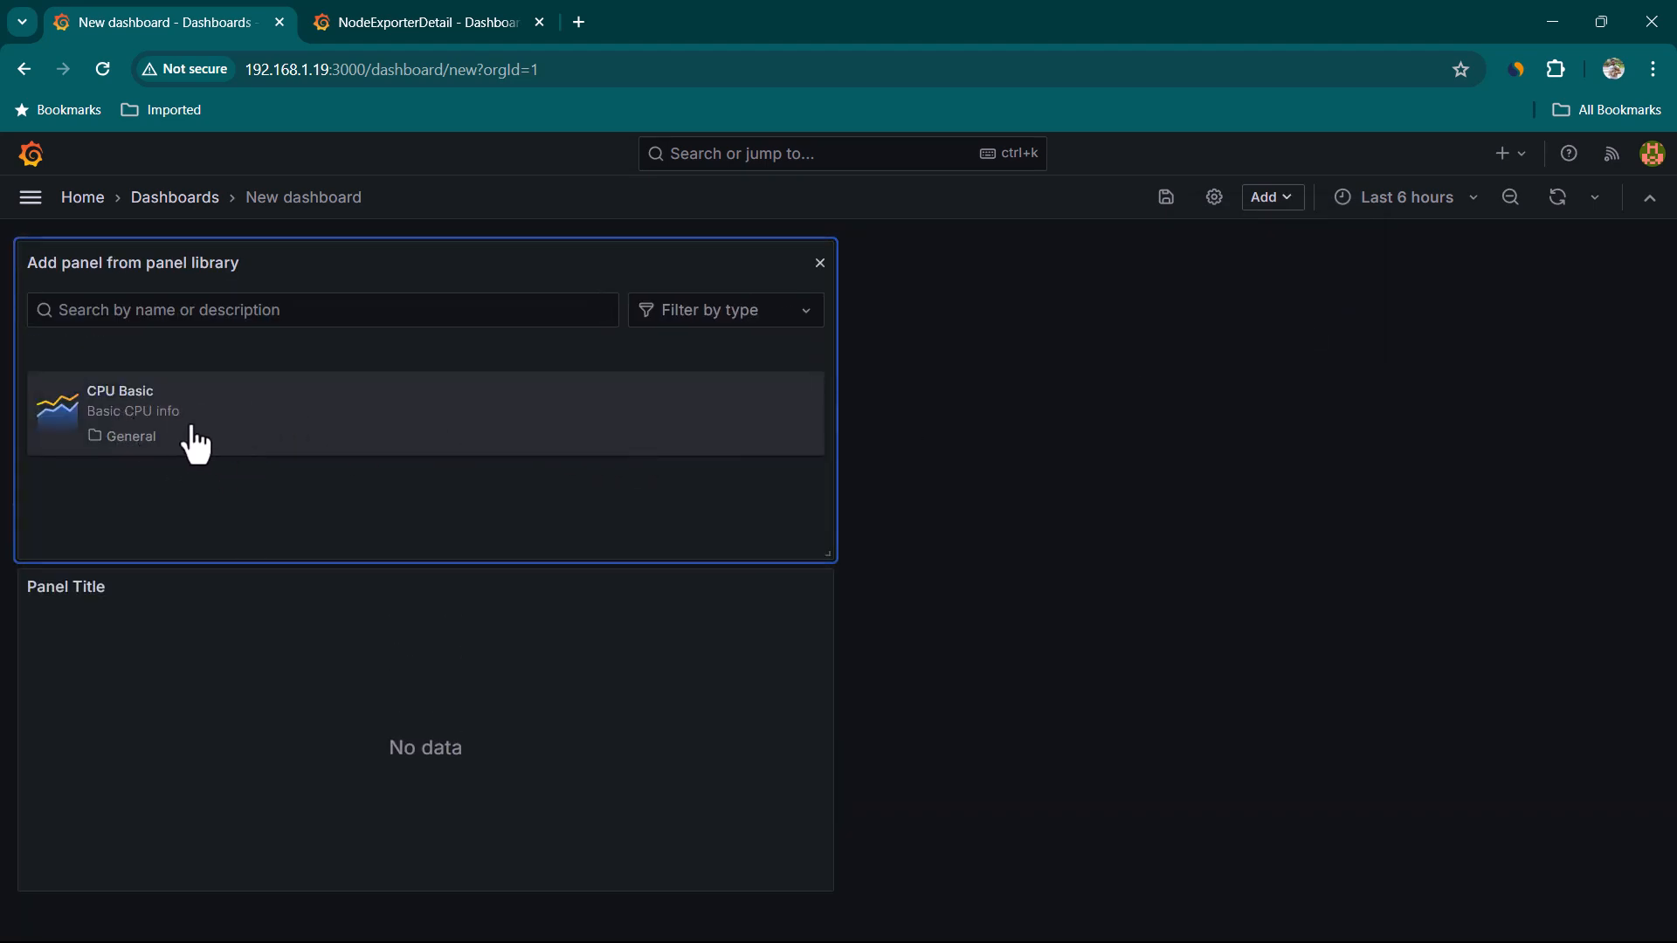
pyautogui.click(194, 443)
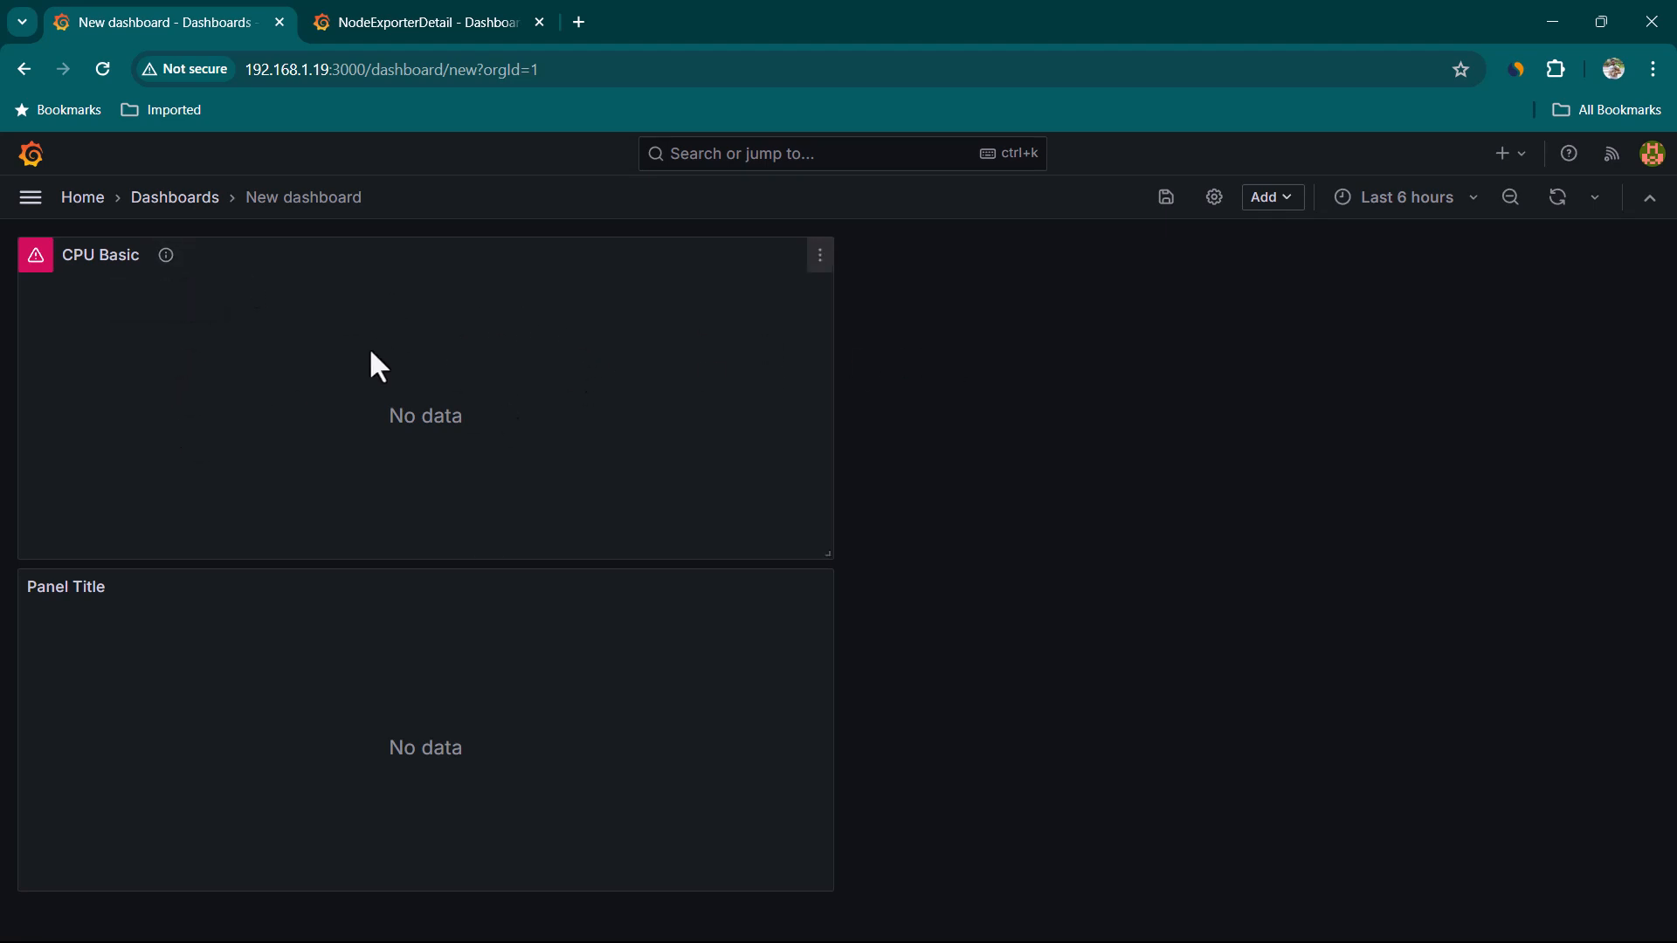
# Open the imported CPU Basic panel in the editor, examine its queries' $node and $job variables, and return to the dashboard
pyautogui.click(817, 259)
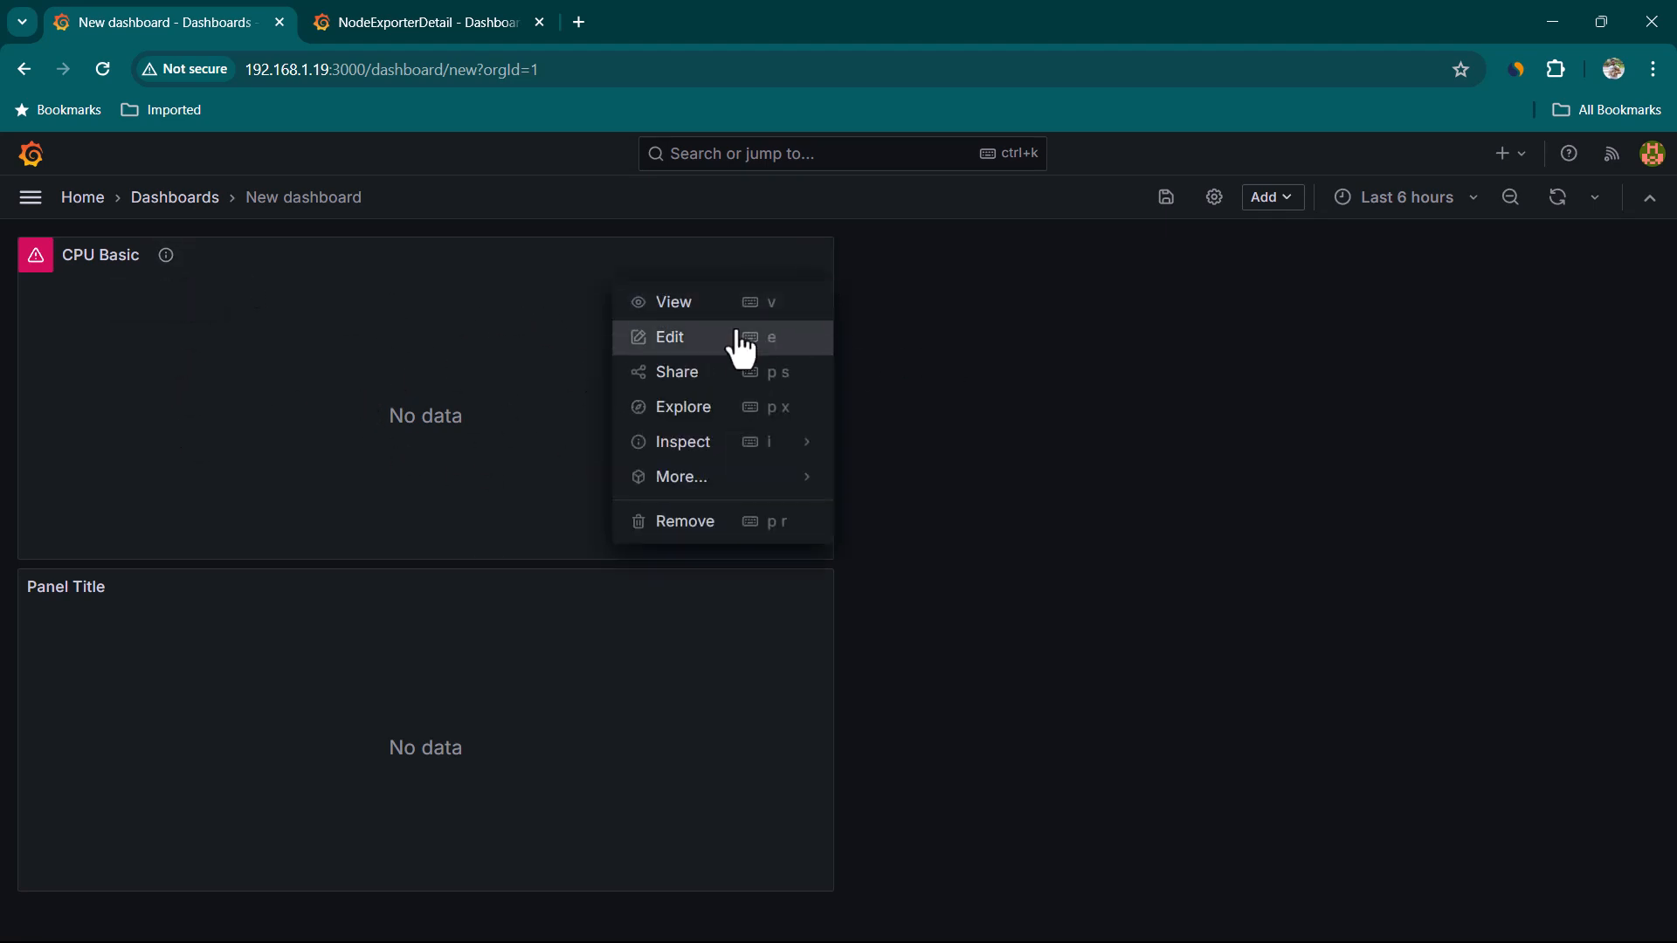
pyautogui.click(680, 346)
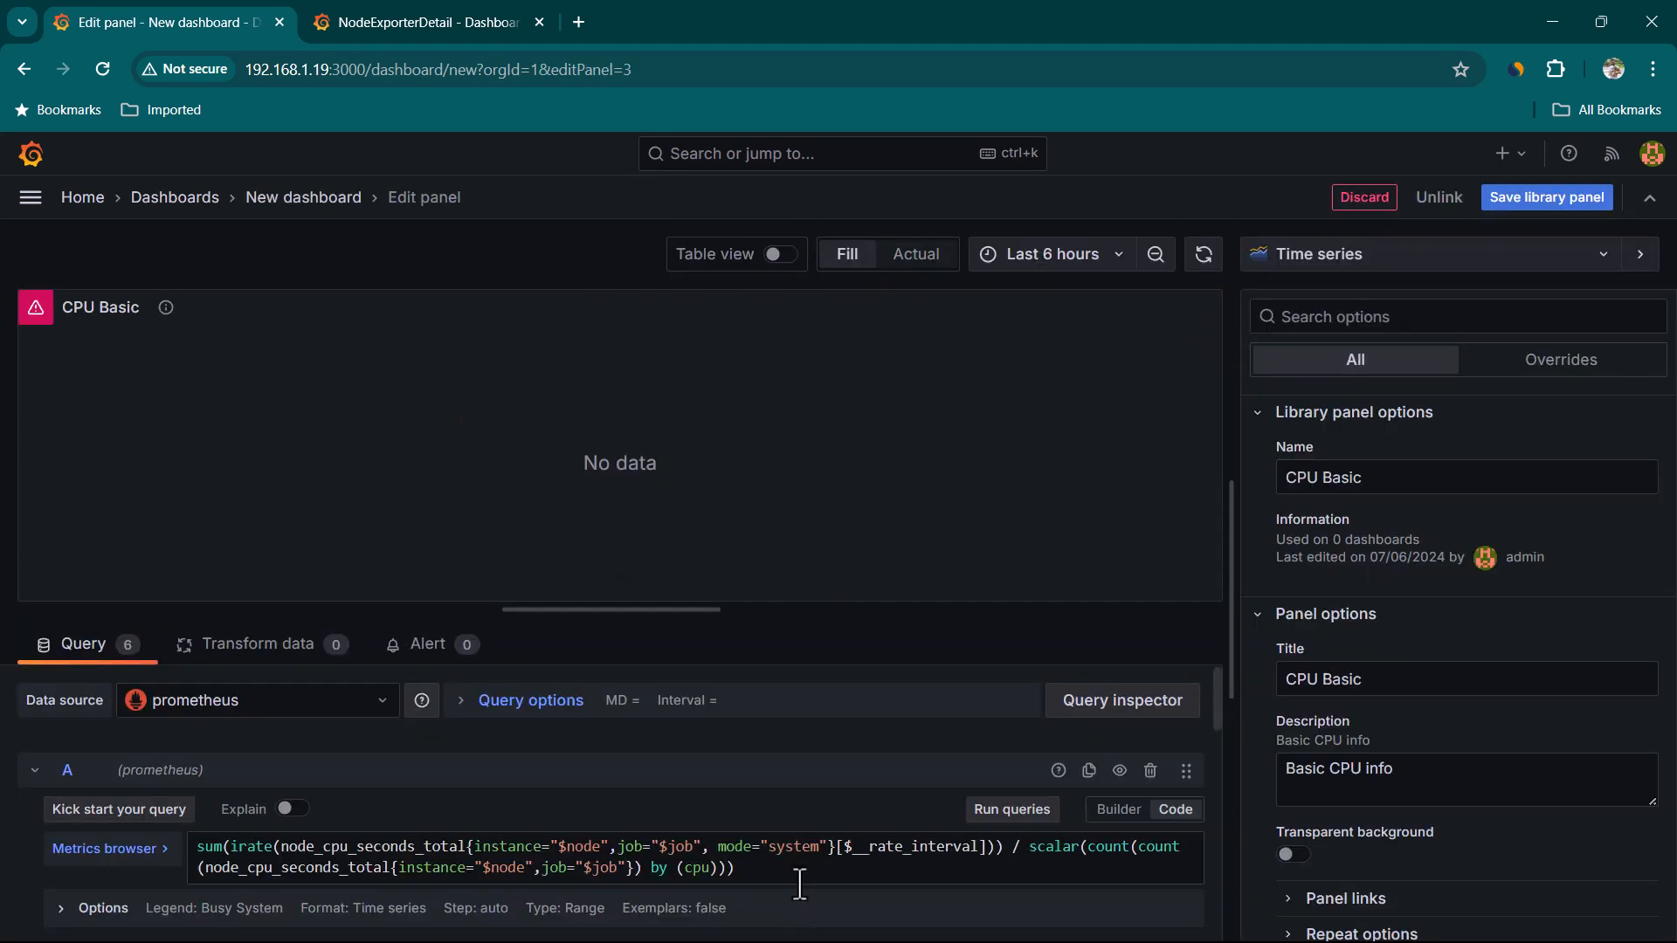
pyautogui.scroll(-1, 799, 884)
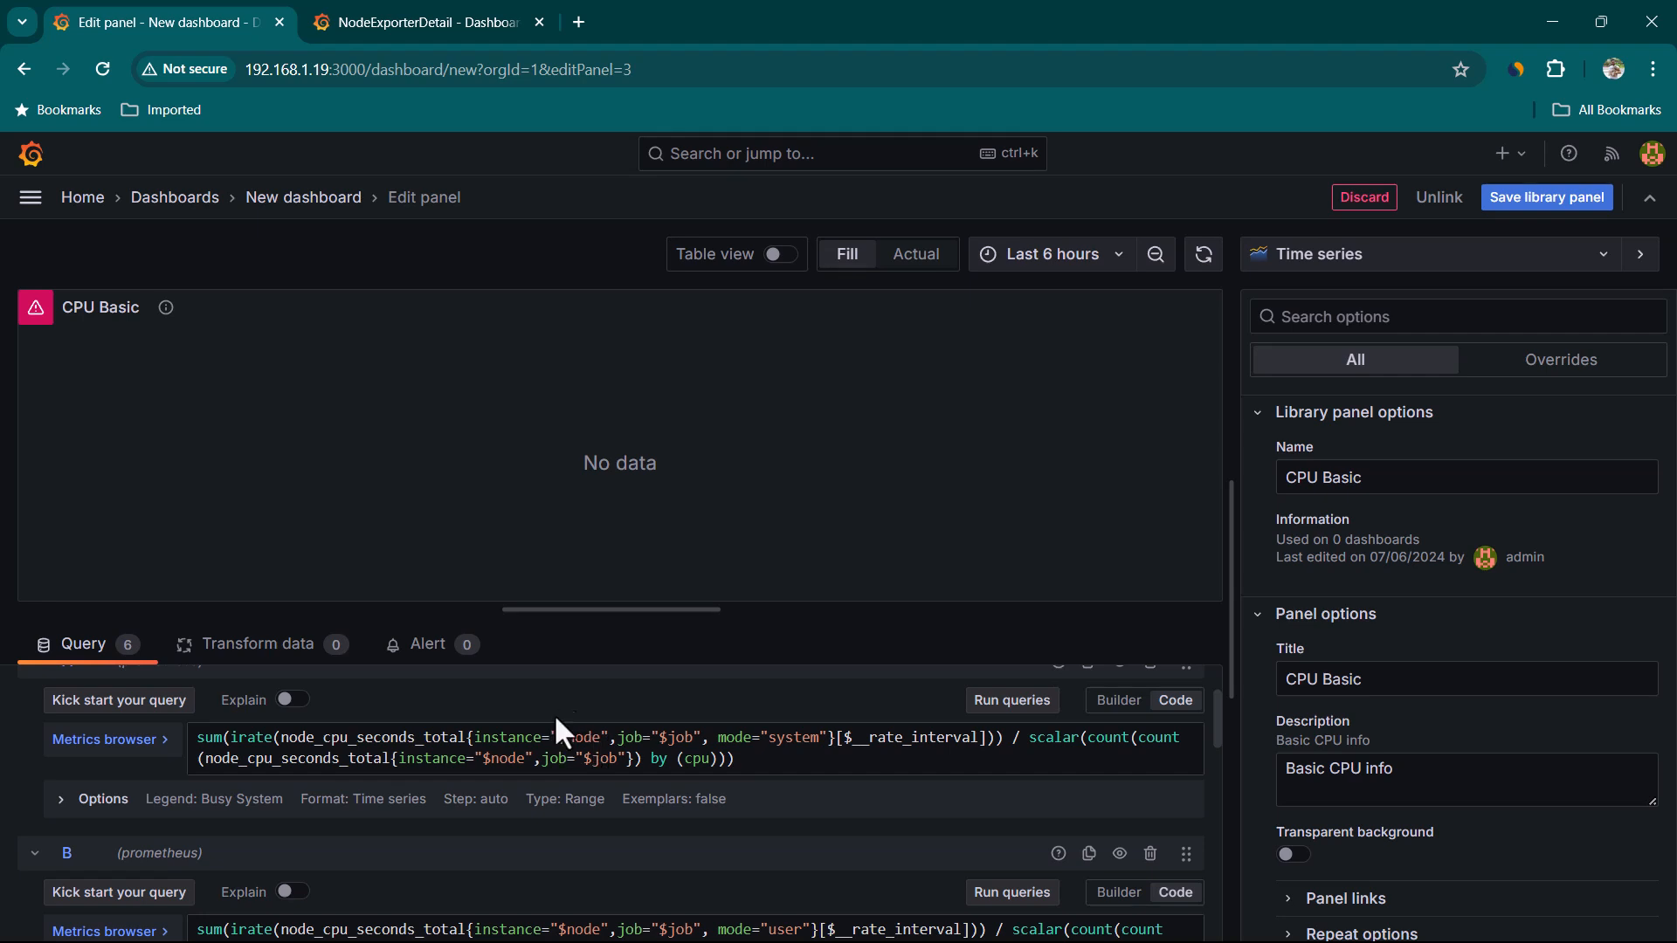
pyautogui.moveTo(557, 738); pyautogui.dragTo(601, 739)
pyautogui.doubleClick(669, 738)
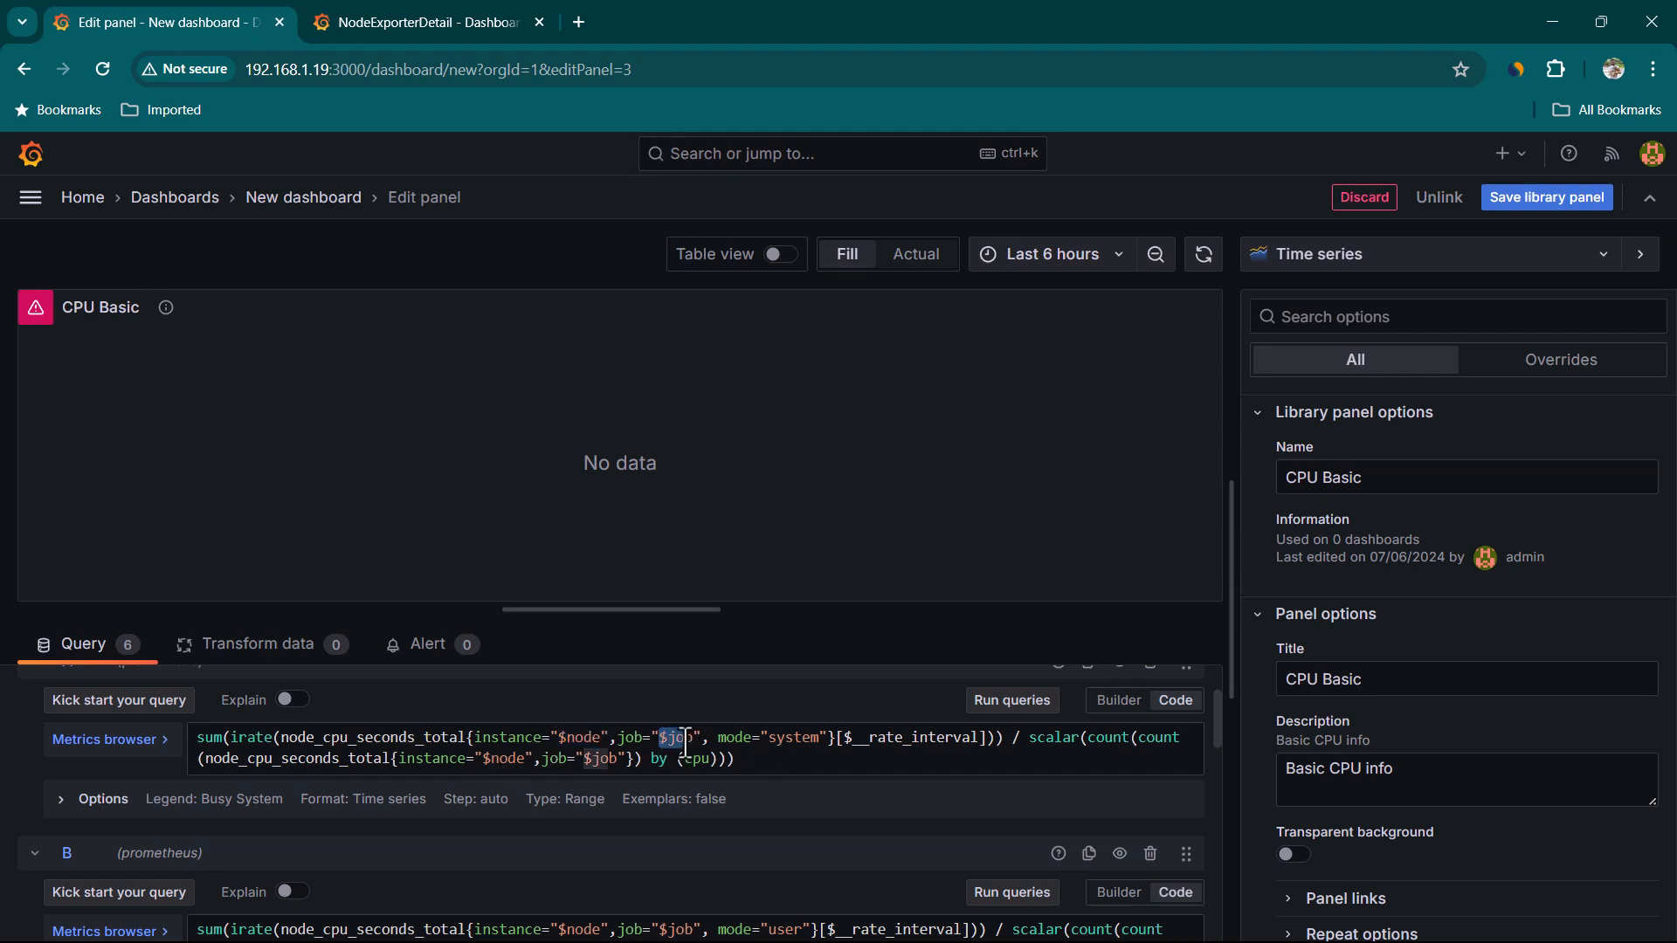
pyautogui.scroll(-10, 779, 848)
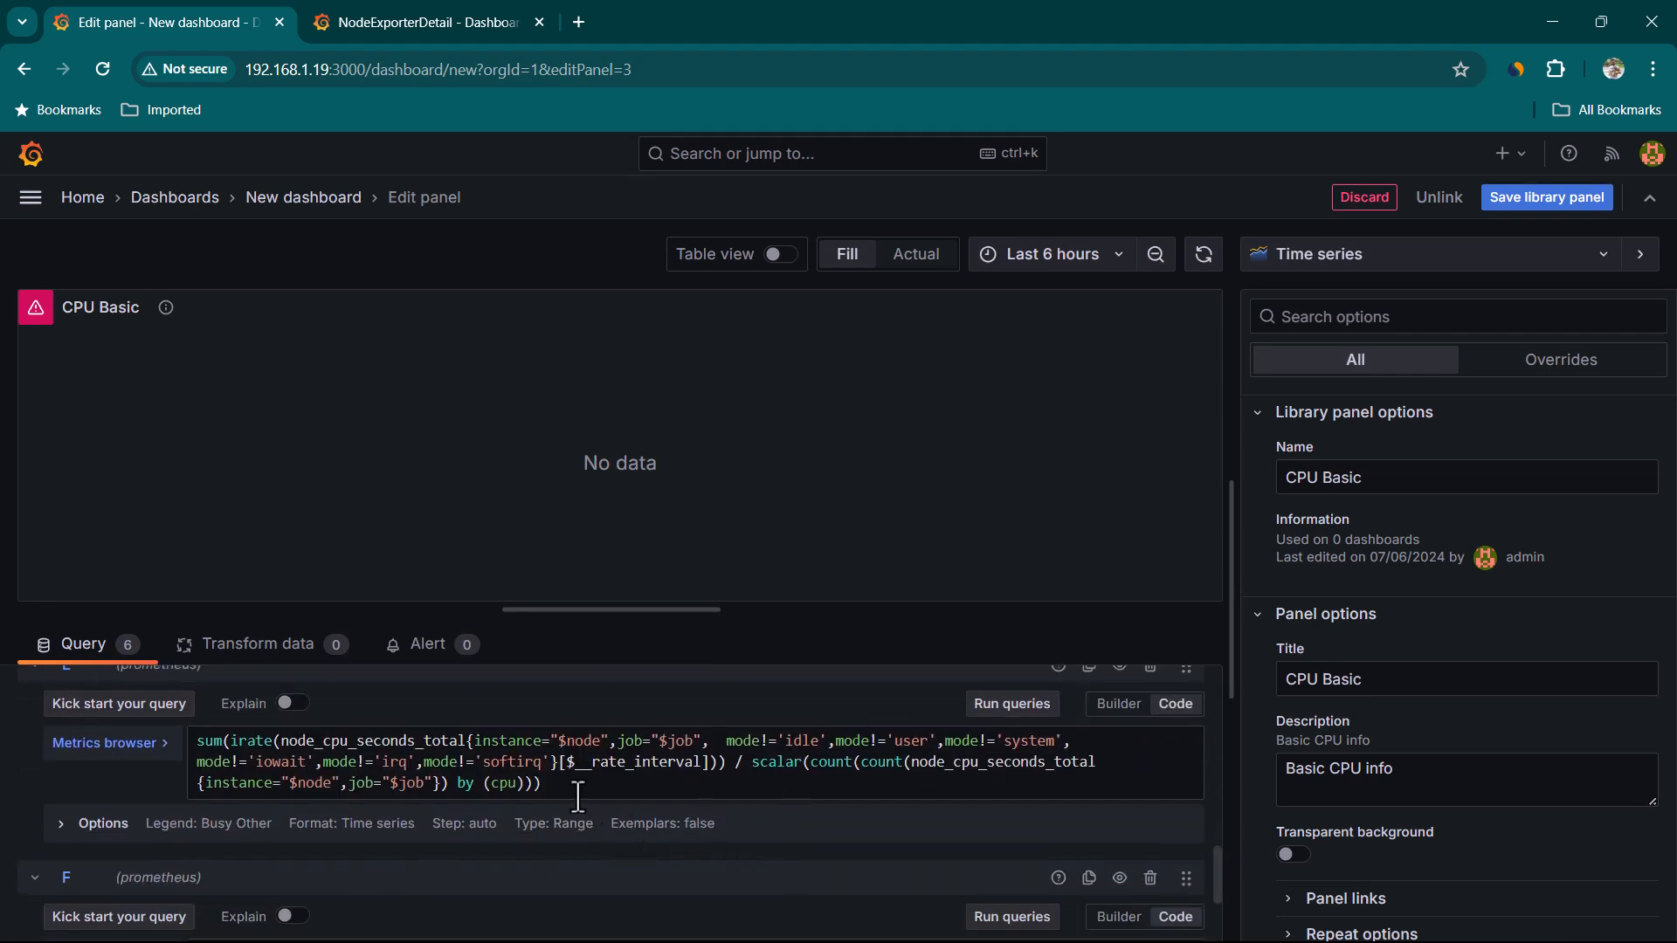
pyautogui.scroll(-3, 778, 867)
pyautogui.scroll(13, 779, 868)
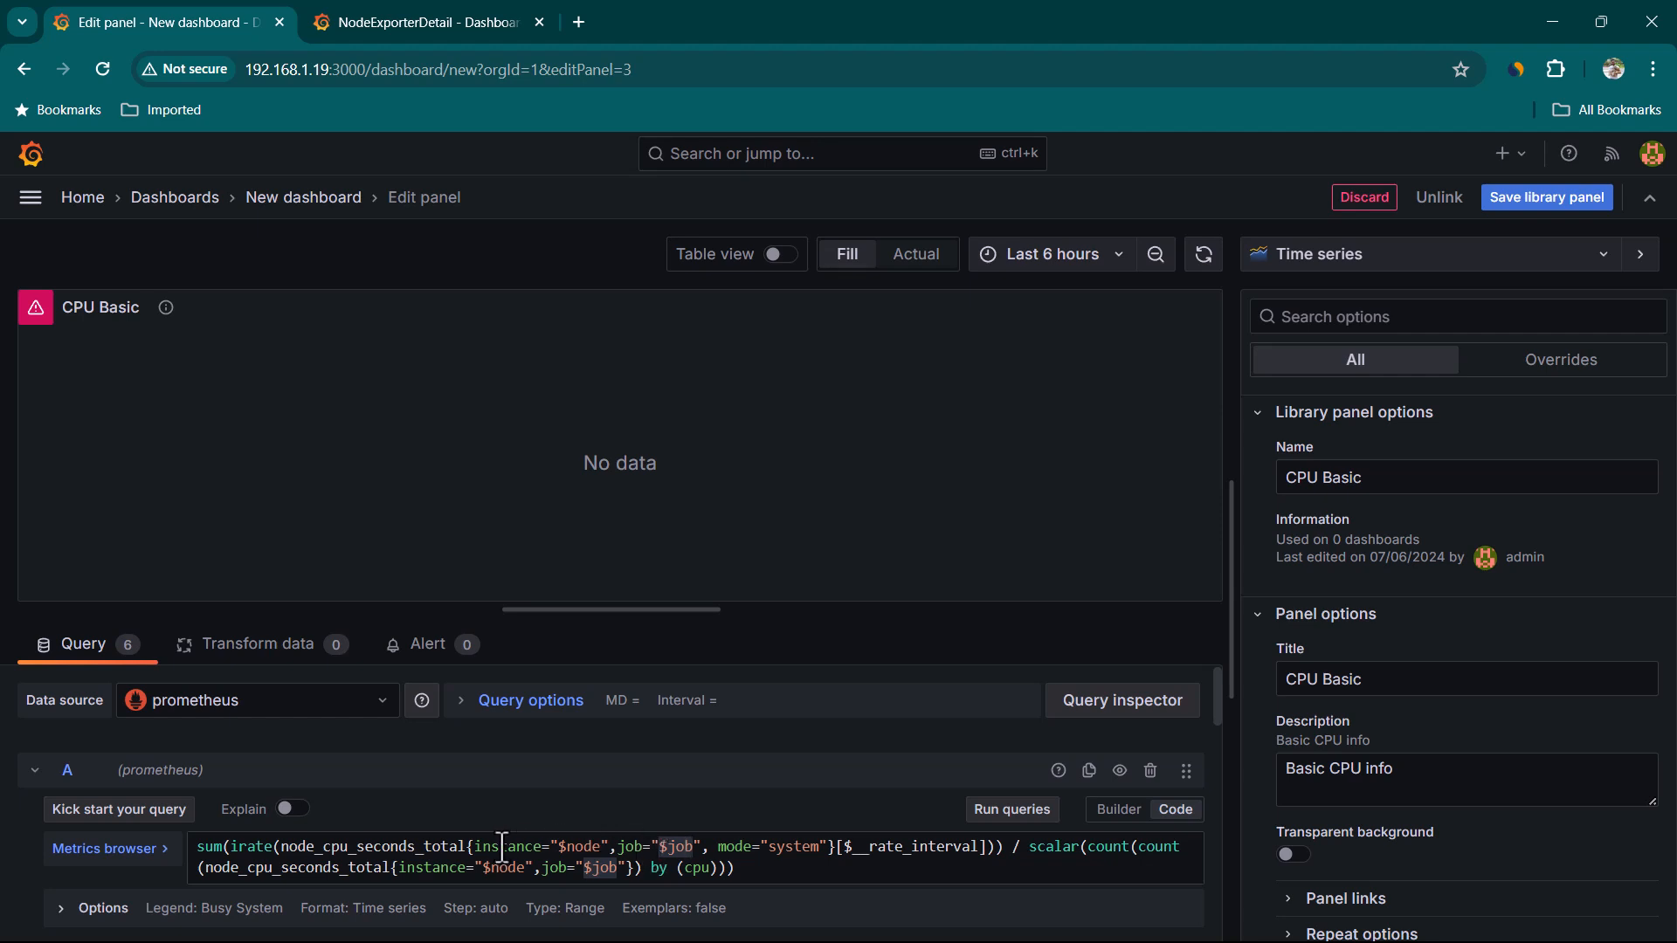
pyautogui.click(328, 195)
pyautogui.click(1051, 493)
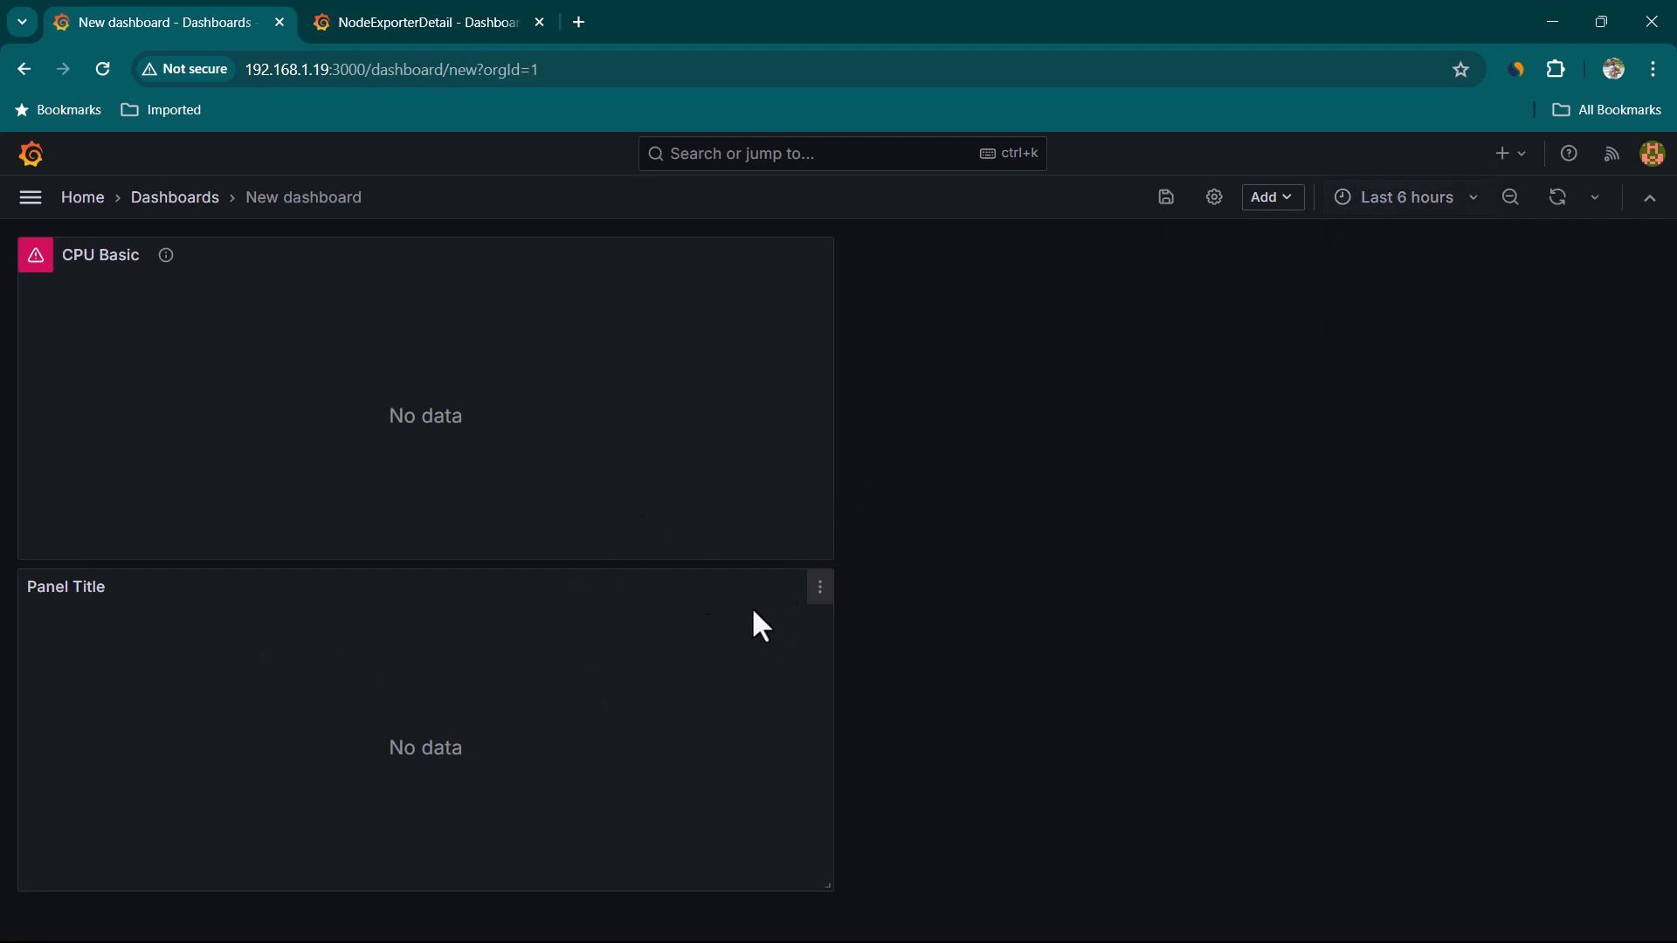
# Remove the empty Panel Title panel from the dashboard
pyautogui.click(819, 588)
pyautogui.moveTo(715, 786)
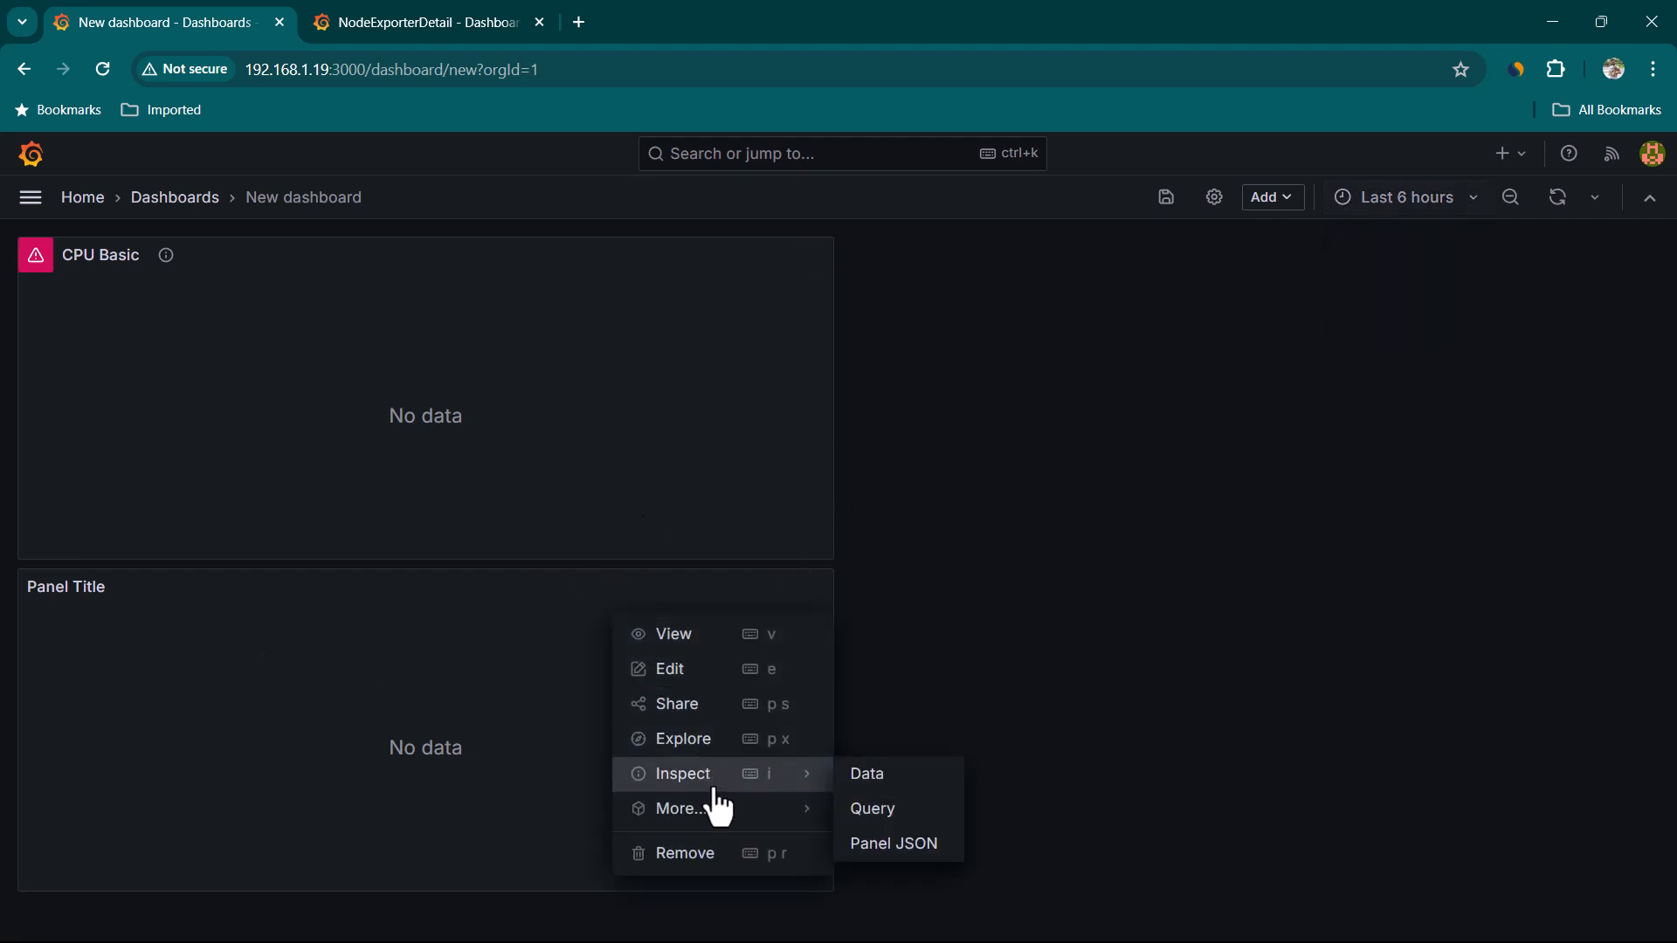
pyautogui.click(703, 854)
pyautogui.press('Return')
# Save the dashboard with the title variable-demo in the Dashboards folder
pyautogui.click(1168, 208)
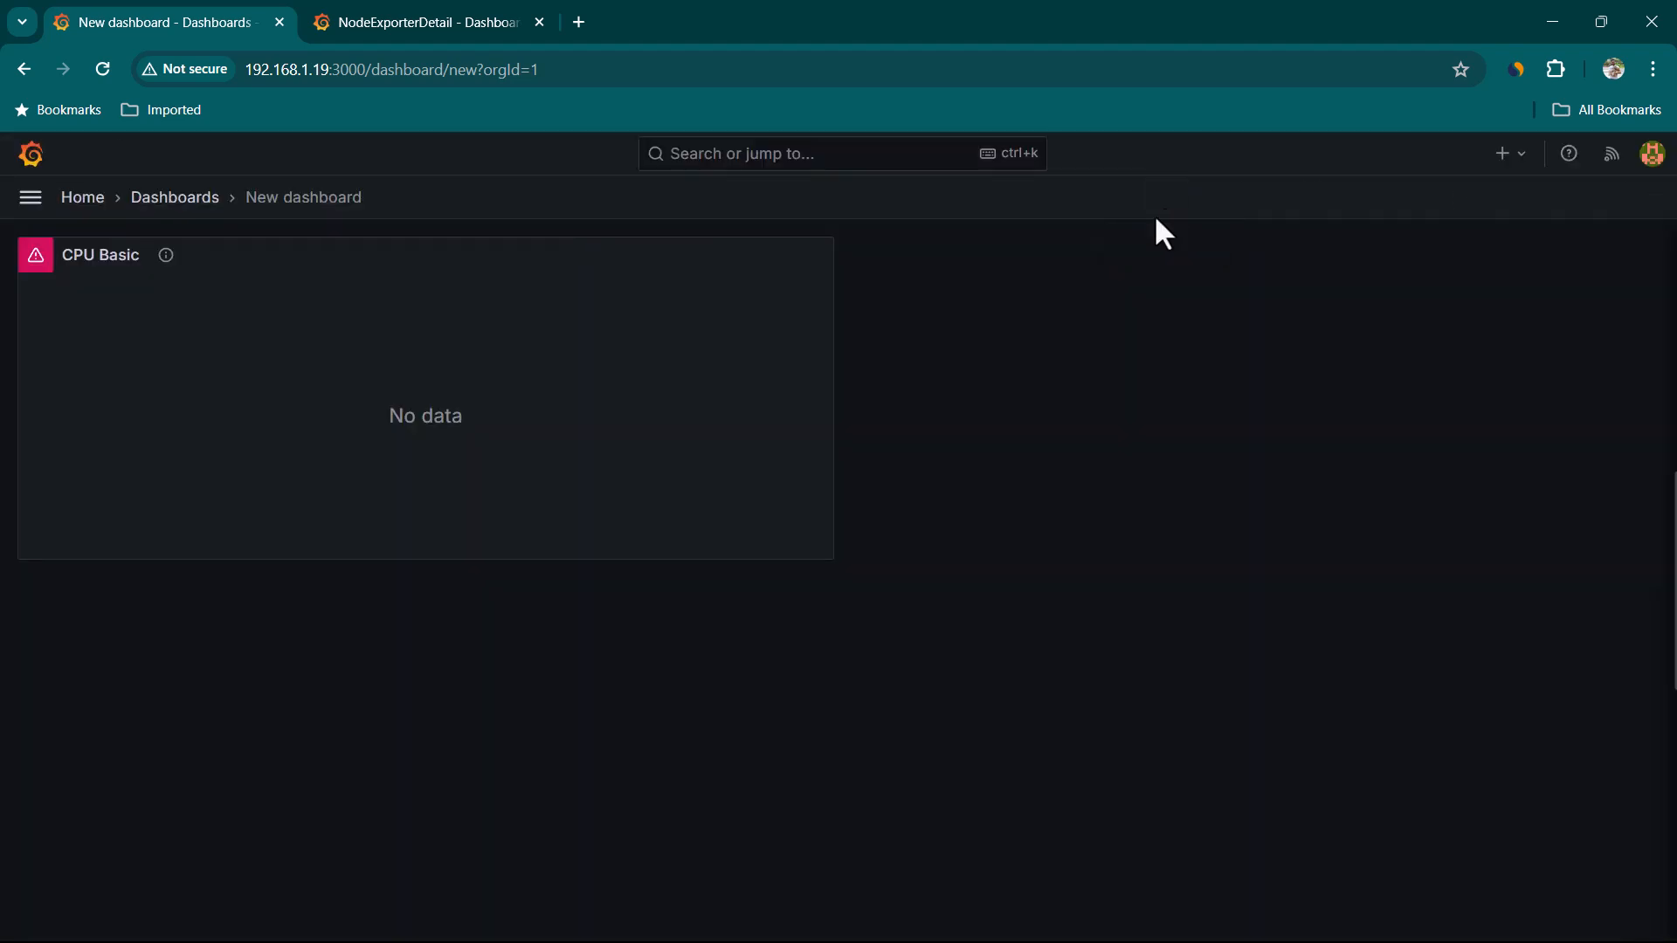
pyautogui.moveTo(1048, 411); pyautogui.dragTo(876, 428)
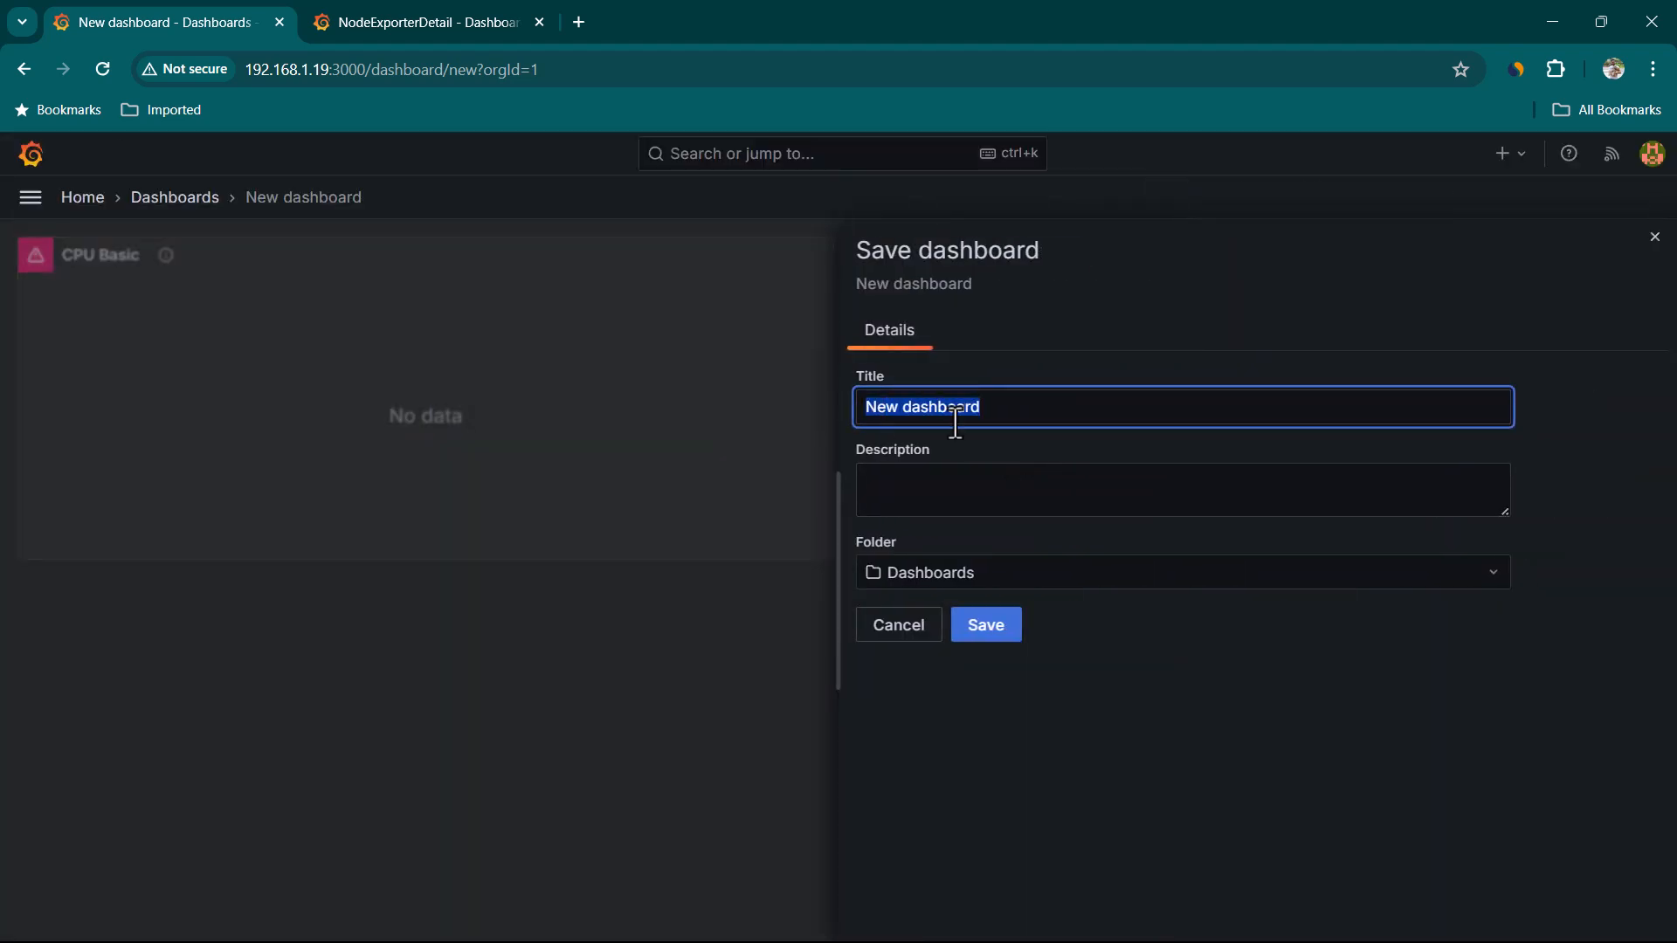
pyautogui.press('BackSpace')
pyautogui.write('variable-demo')
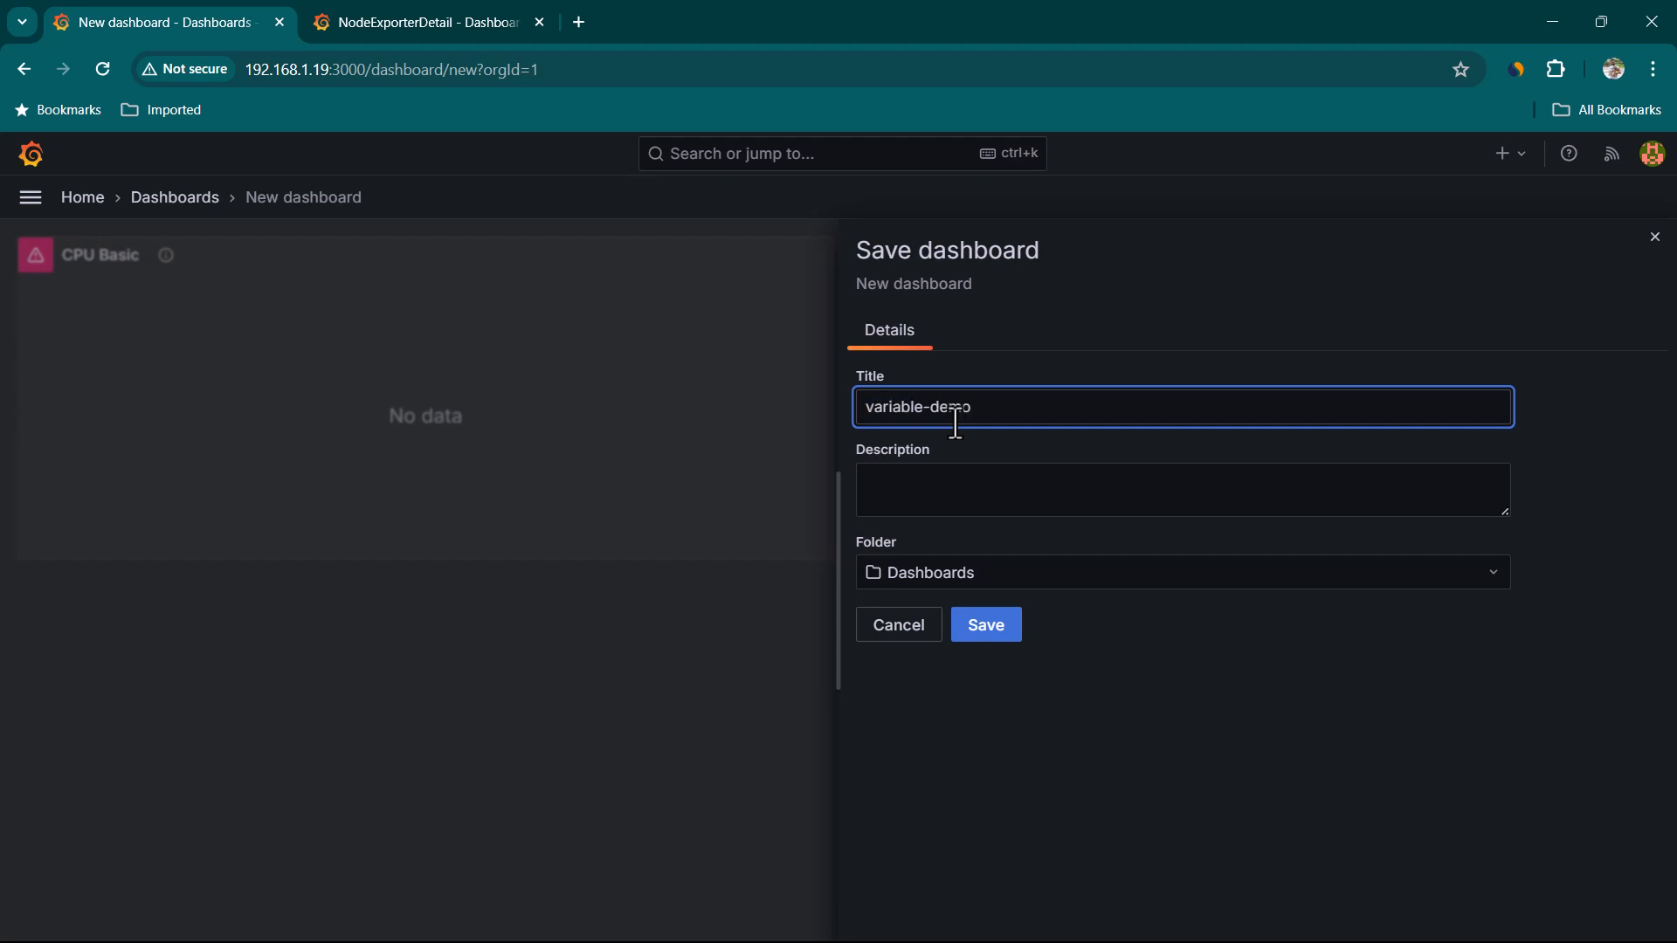
pyautogui.click(991, 630)
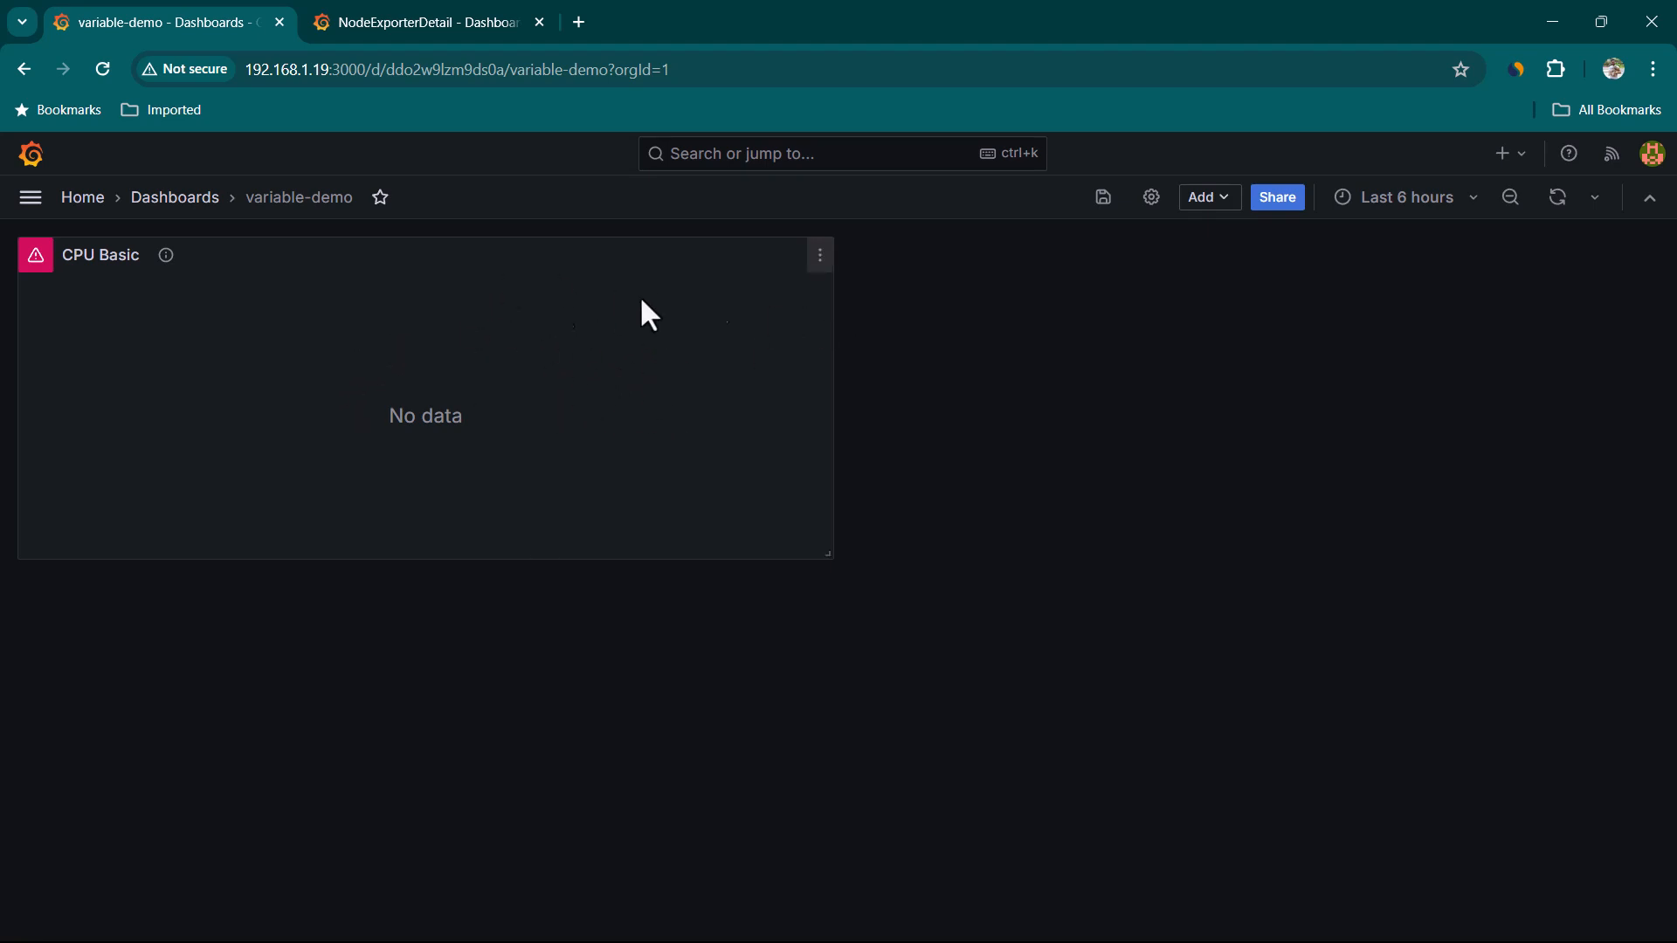
# Open the variable-demo dashboard's settings and start adding a new variable
pyautogui.click(392, 18)
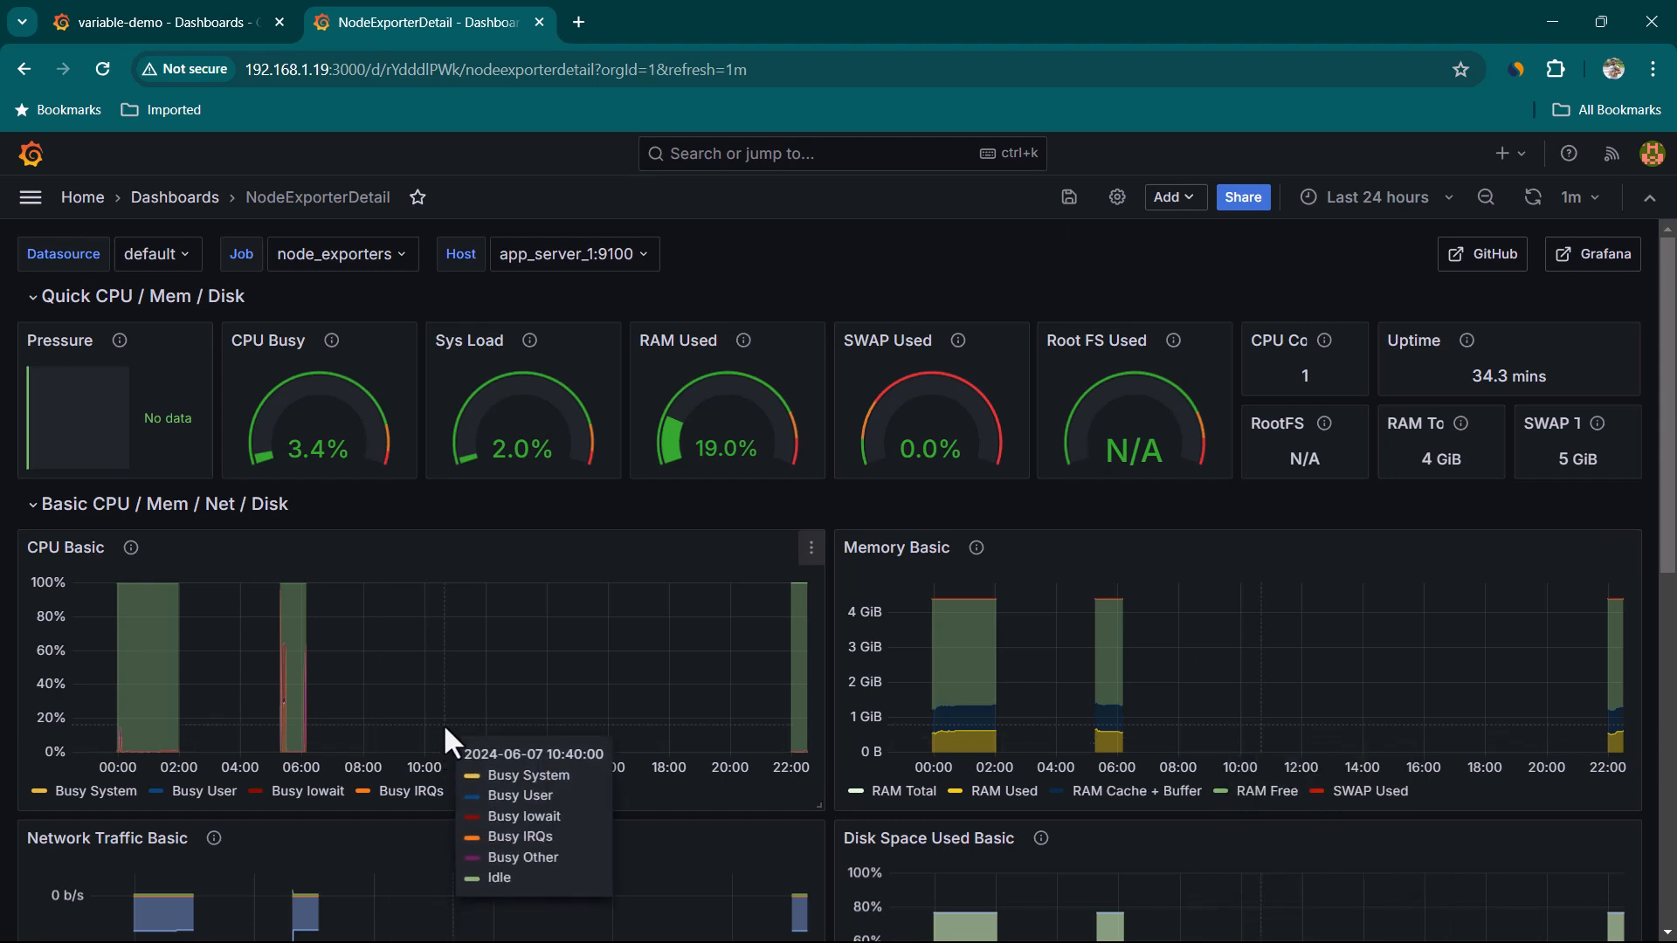
pyautogui.click(204, 9)
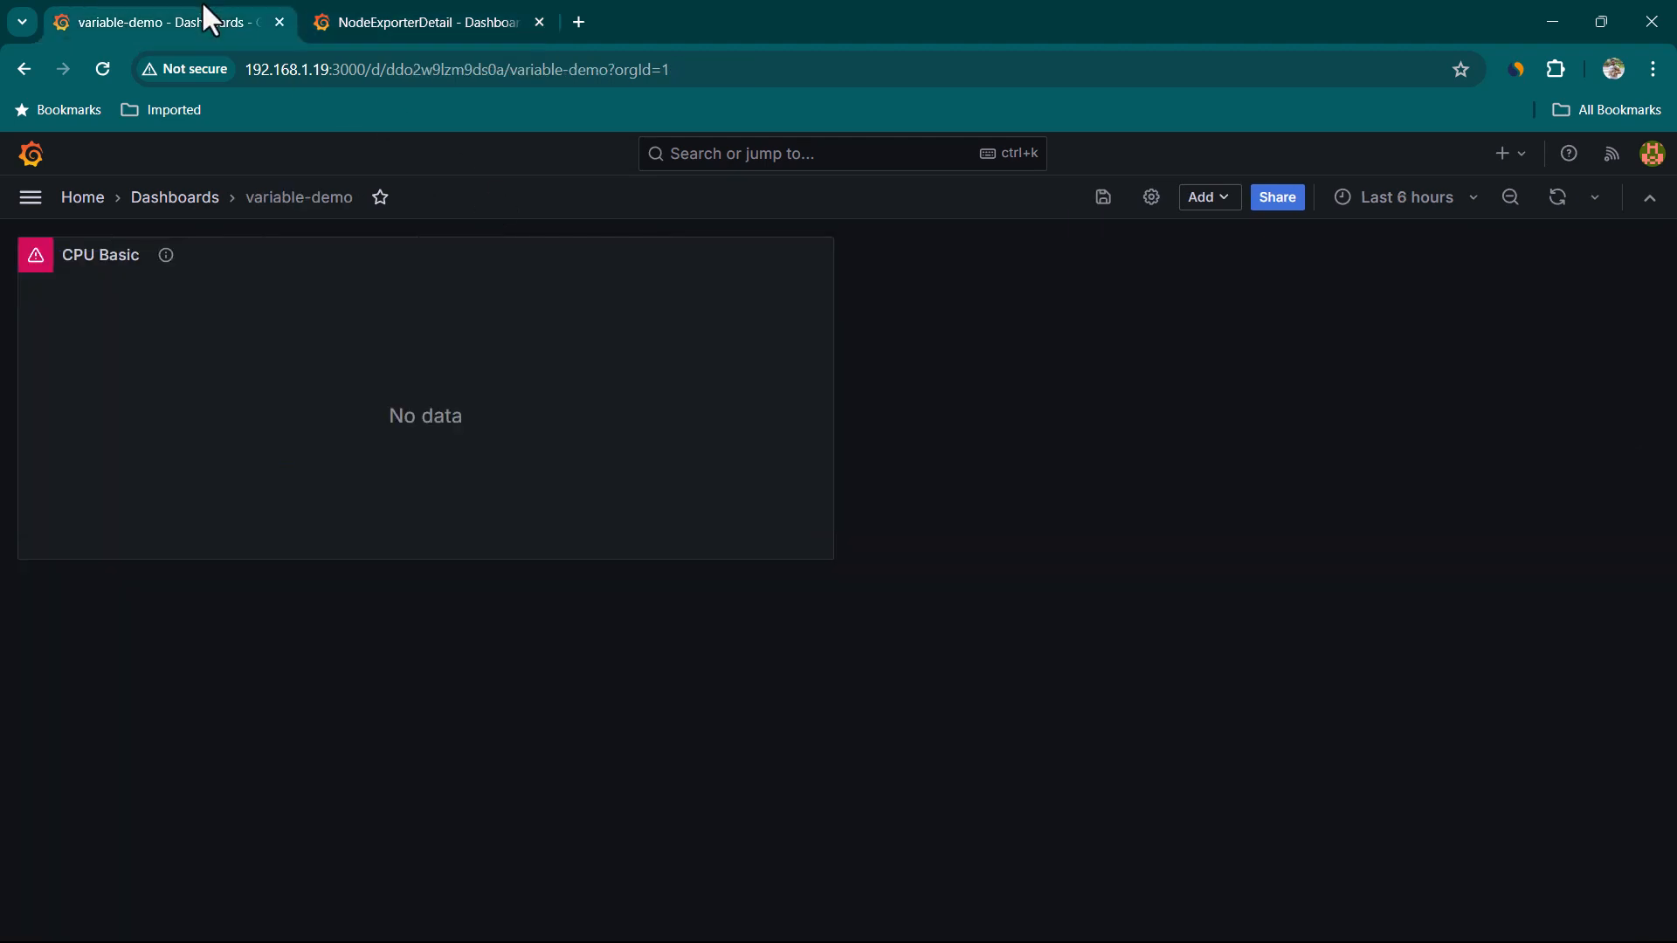
pyautogui.click(1151, 203)
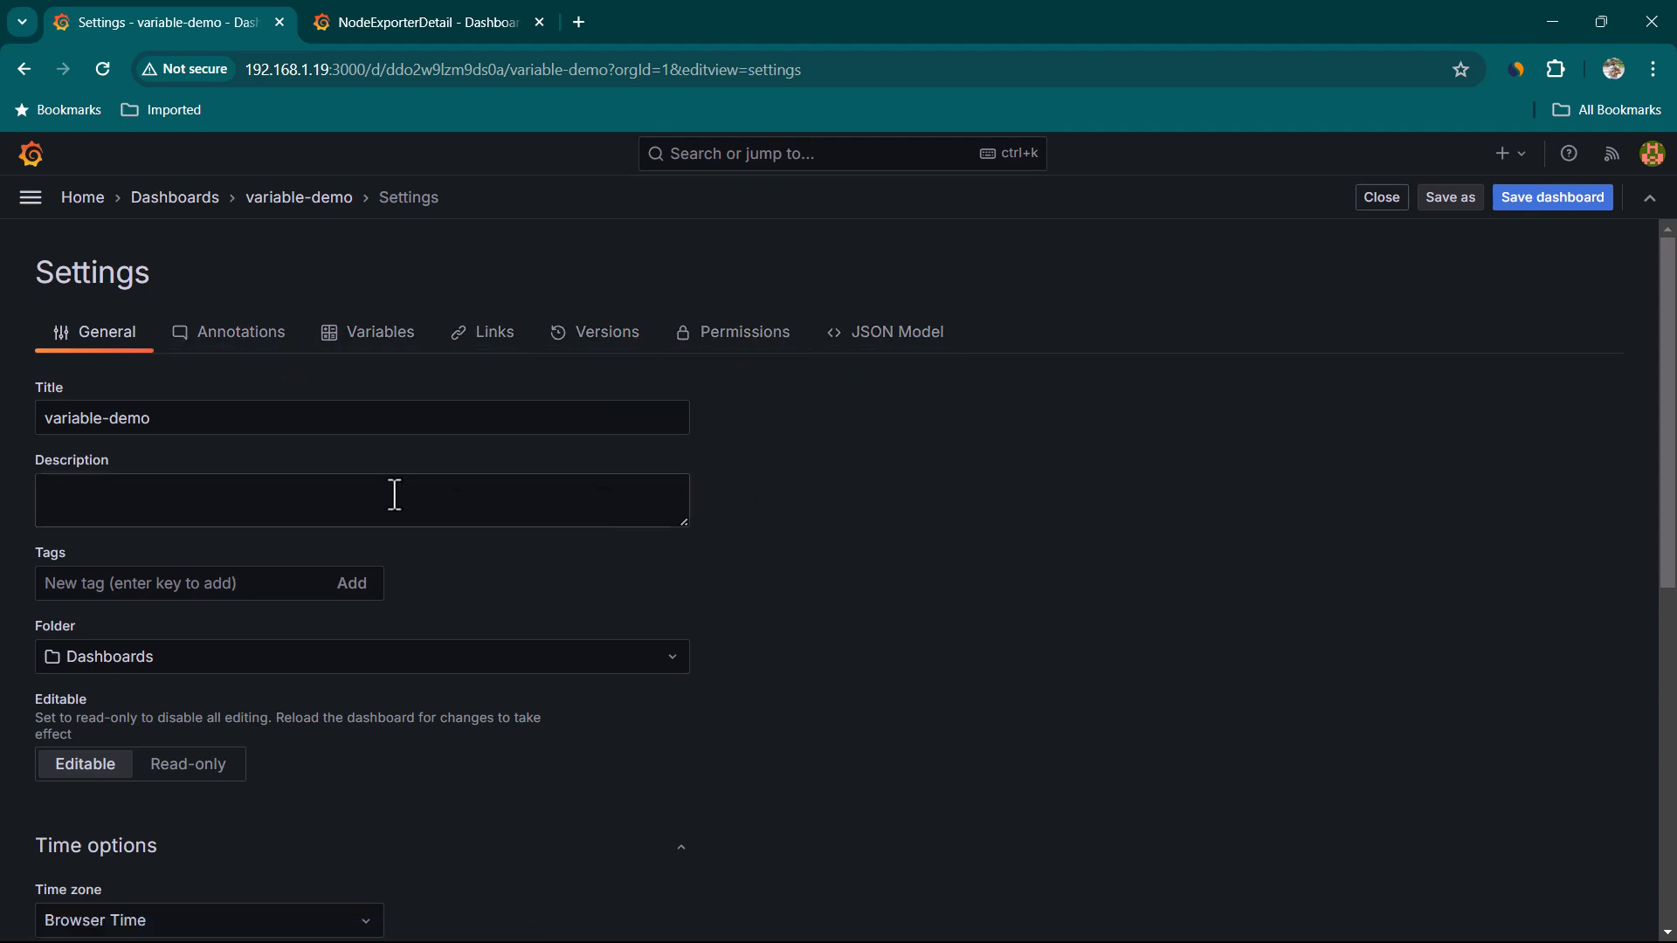
pyautogui.click(381, 349)
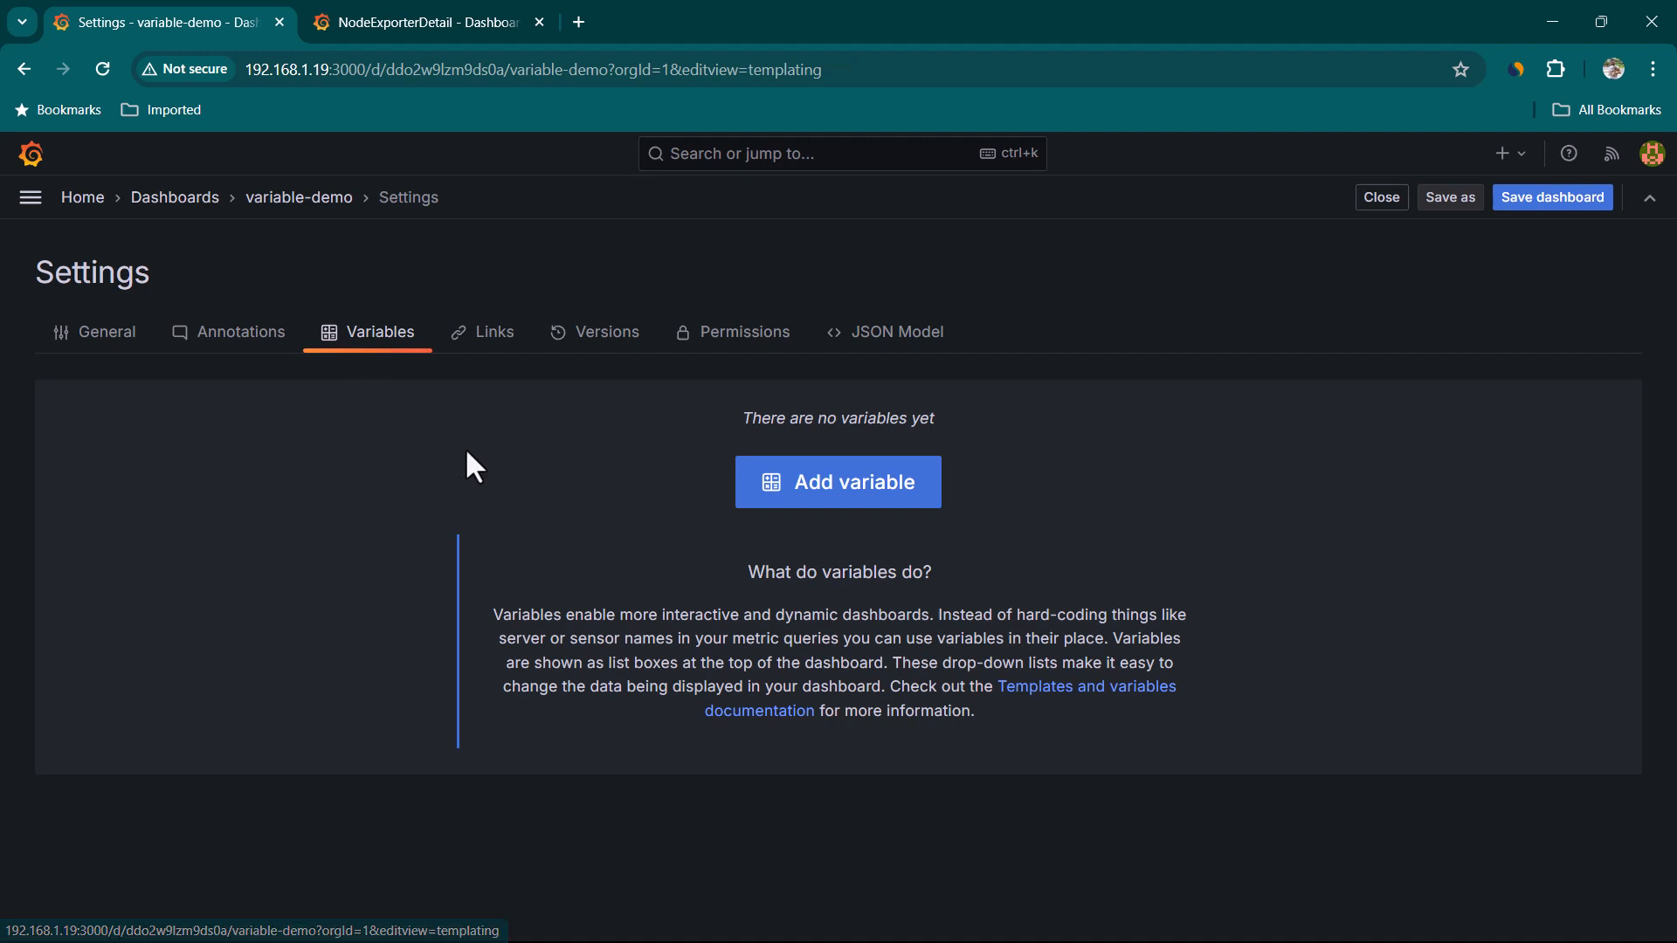
pyautogui.click(881, 499)
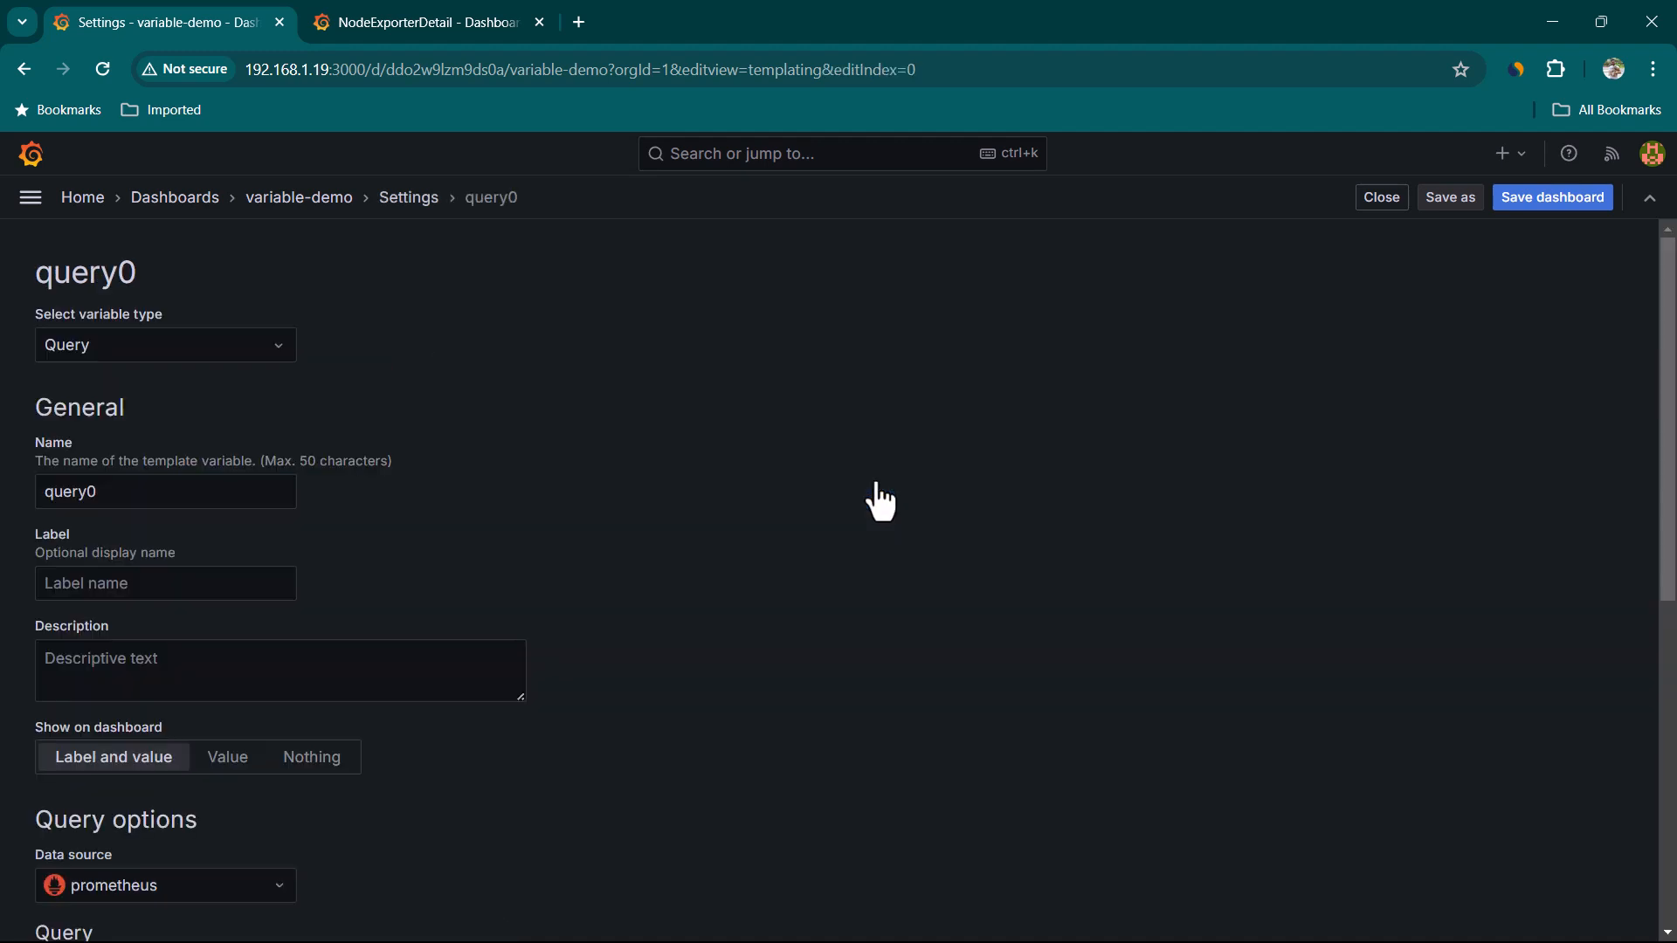
# Set the new variable's type to Custom after browsing the available variable types
pyautogui.click(191, 361)
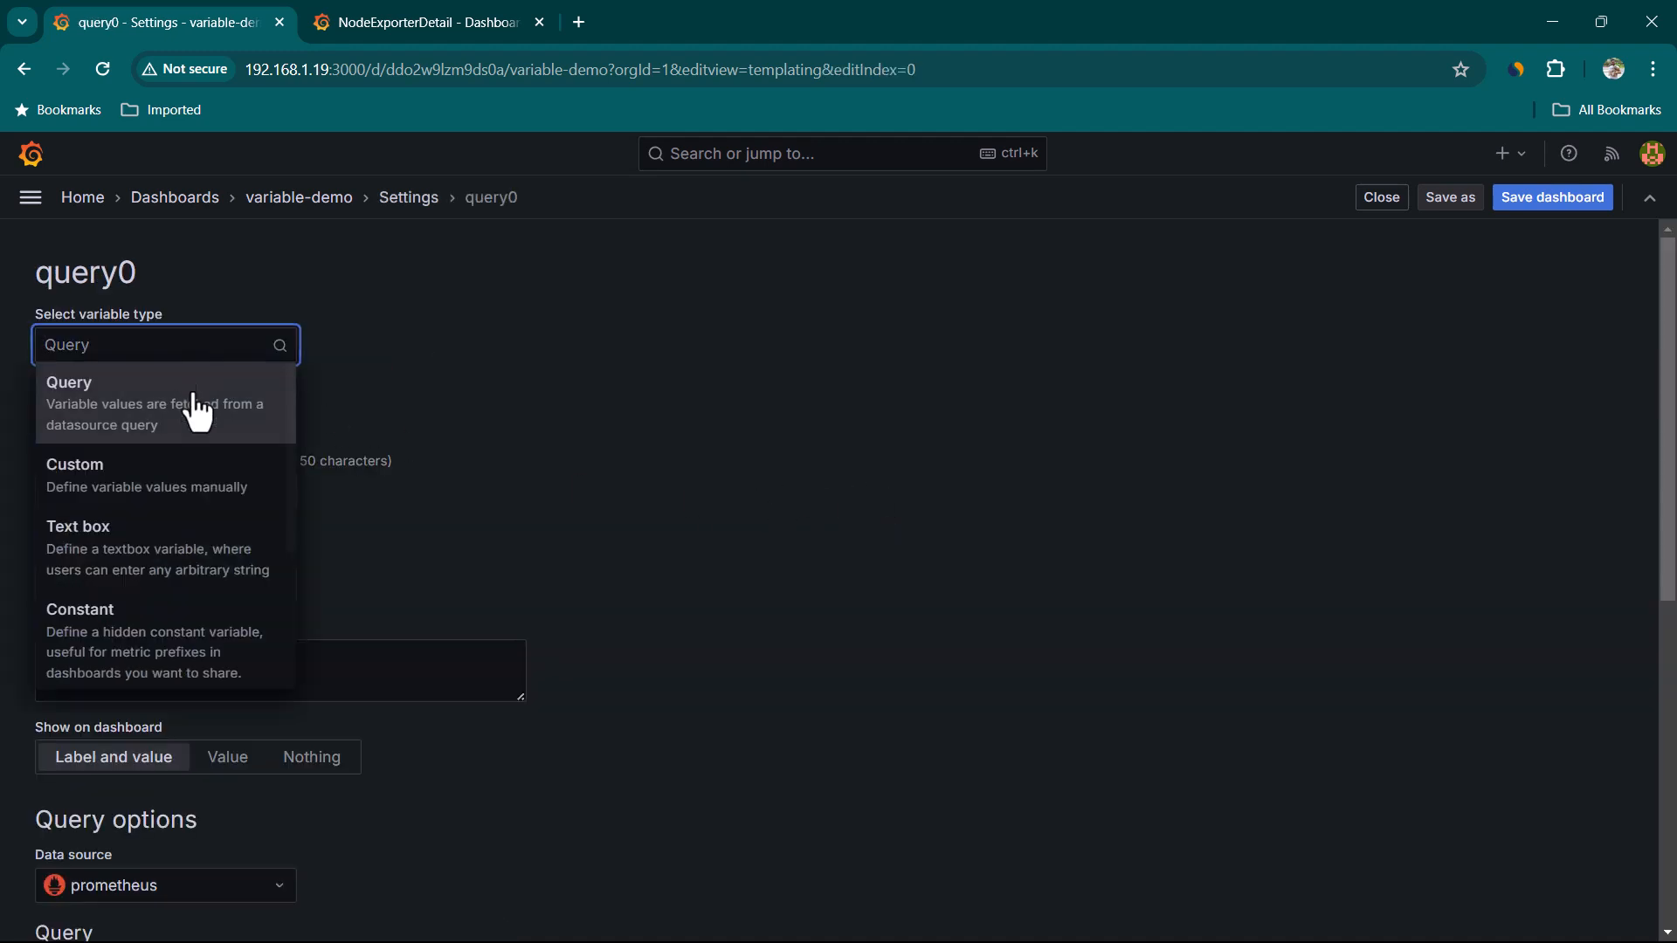
pyautogui.scroll(-3, 209, 550)
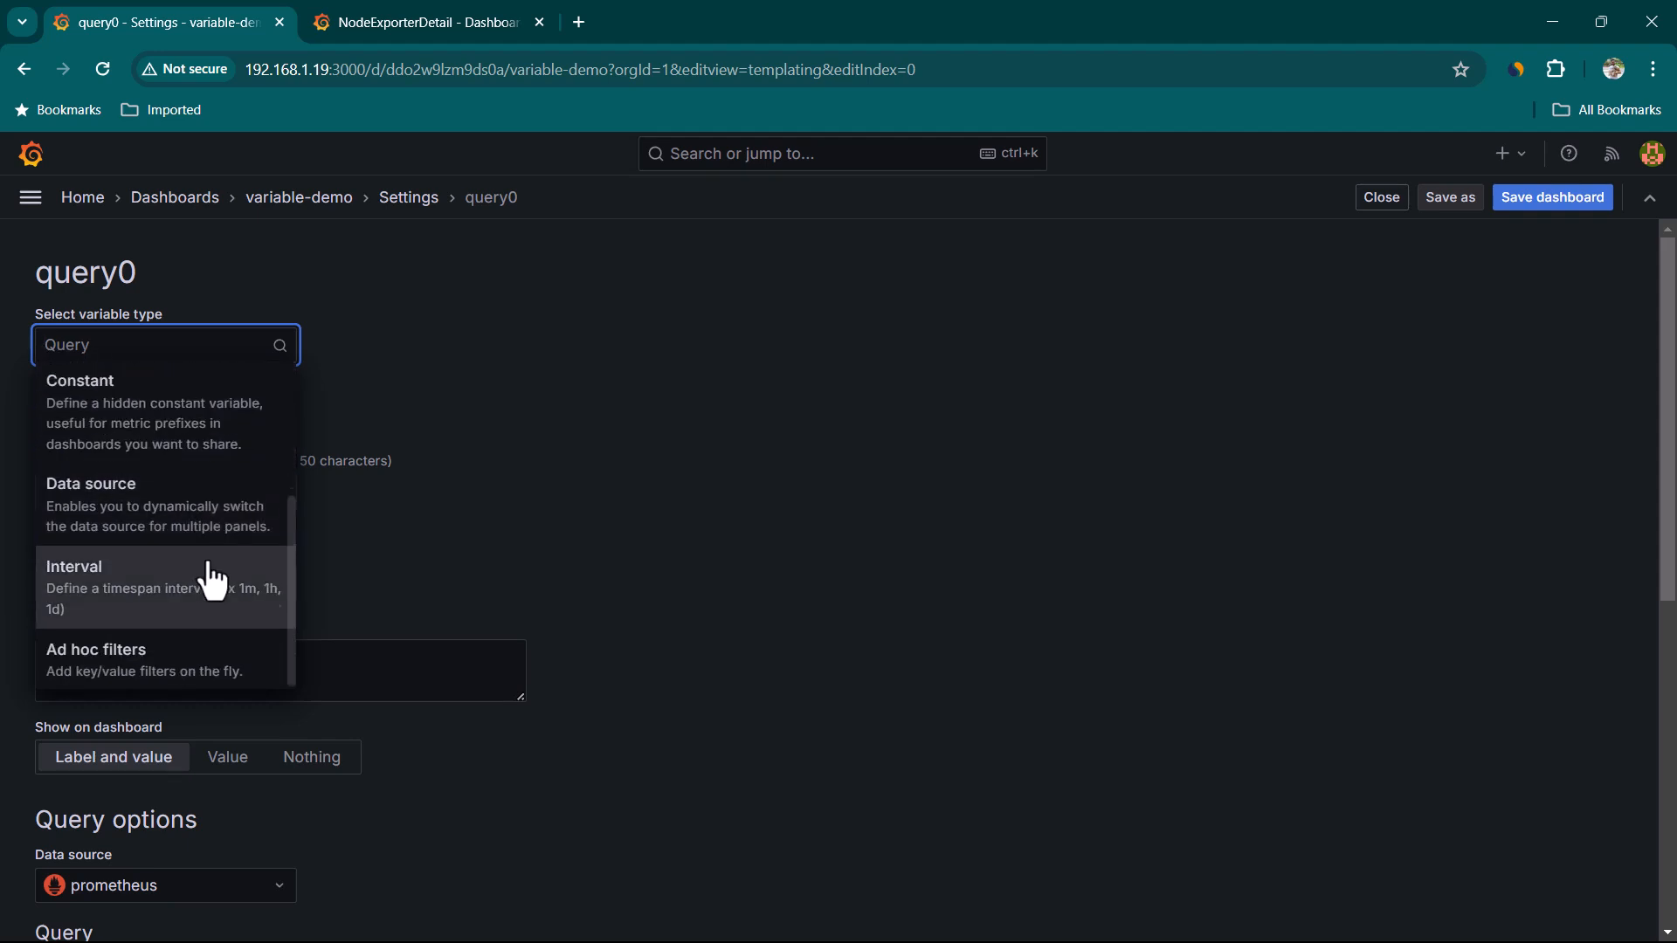
pyautogui.scroll(3, 198, 445)
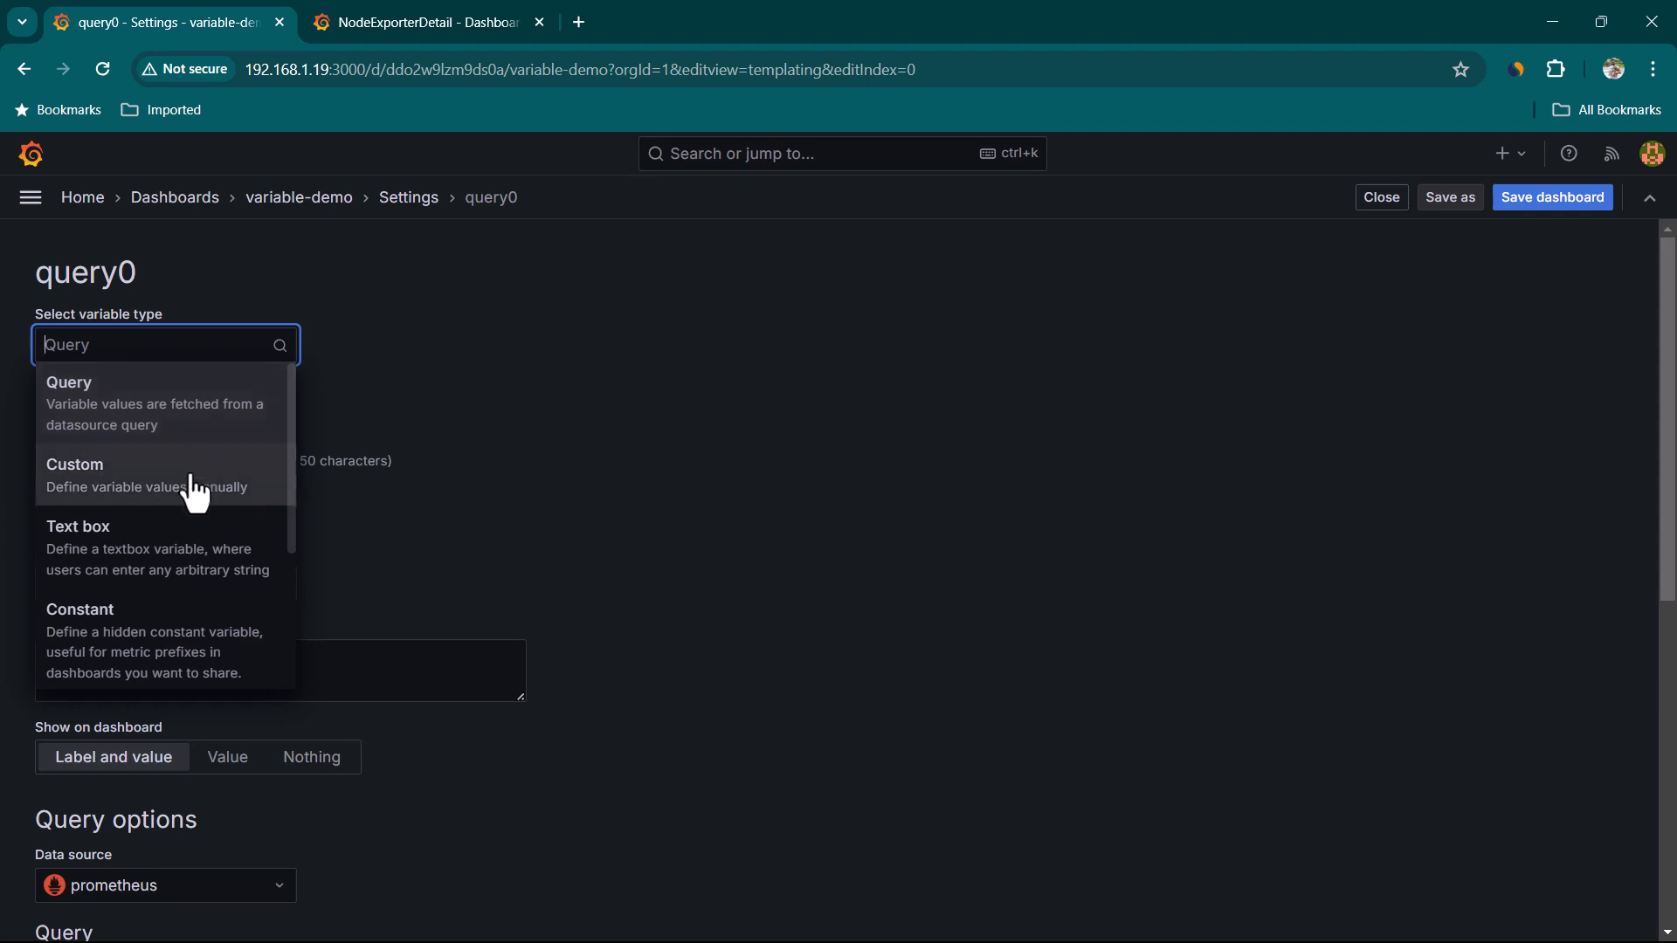
pyautogui.scroll(-2, 199, 502)
pyautogui.scroll(1, 180, 468)
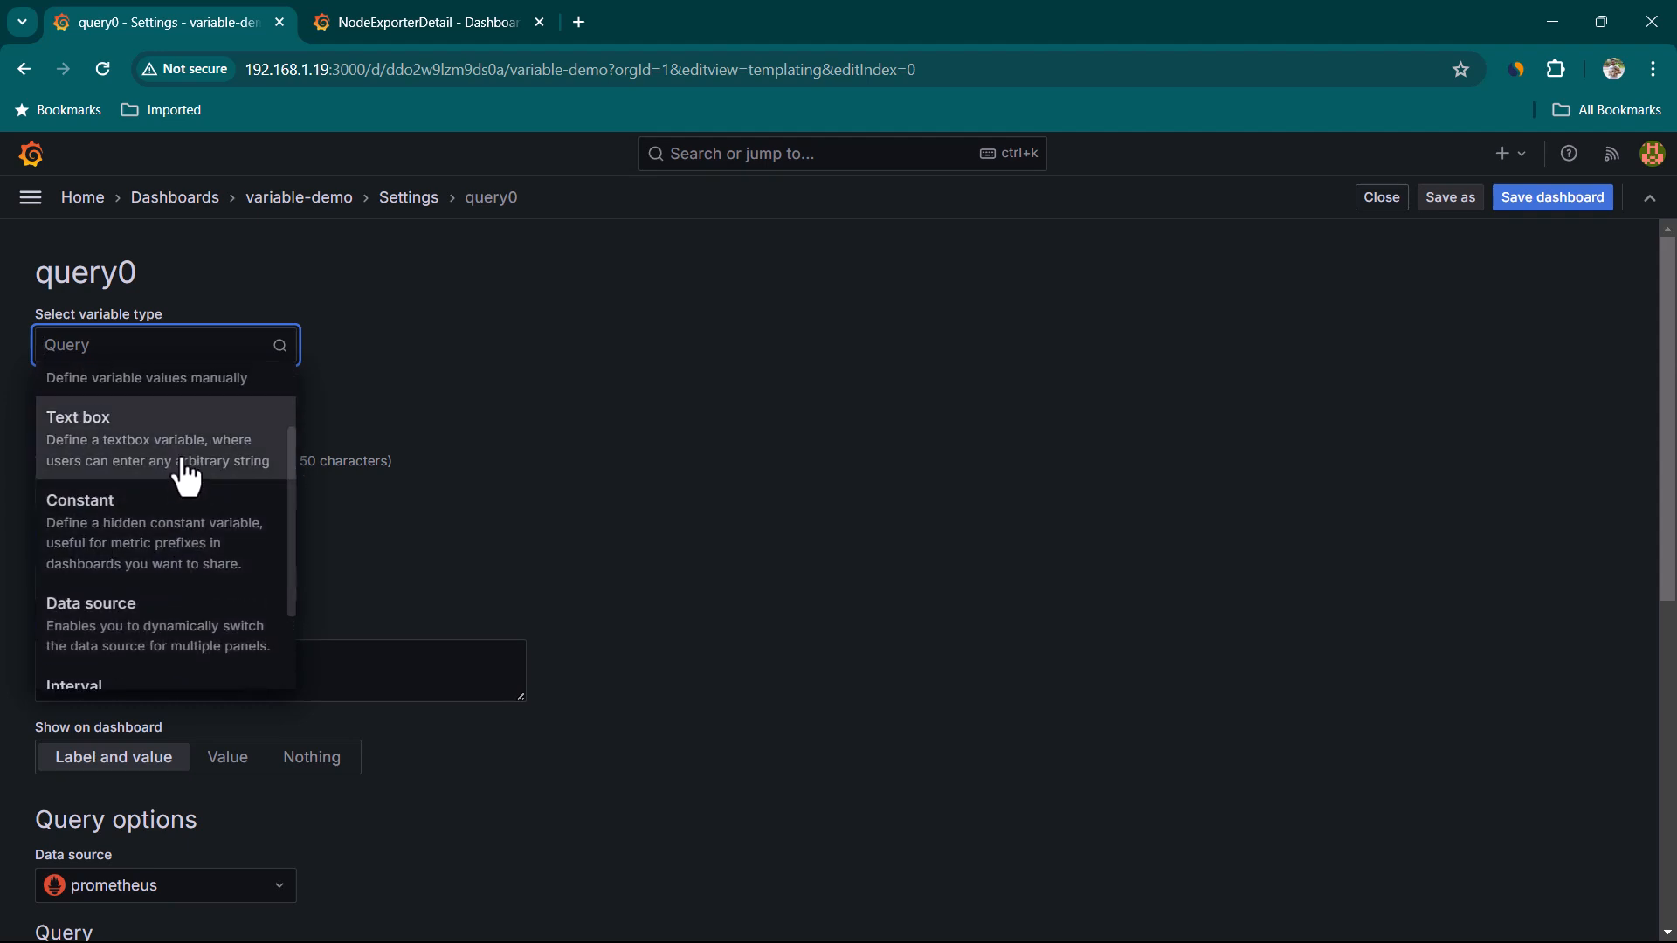
pyautogui.scroll(1, 205, 511)
pyautogui.scroll(-2, 218, 520)
pyautogui.scroll(-1, 224, 648)
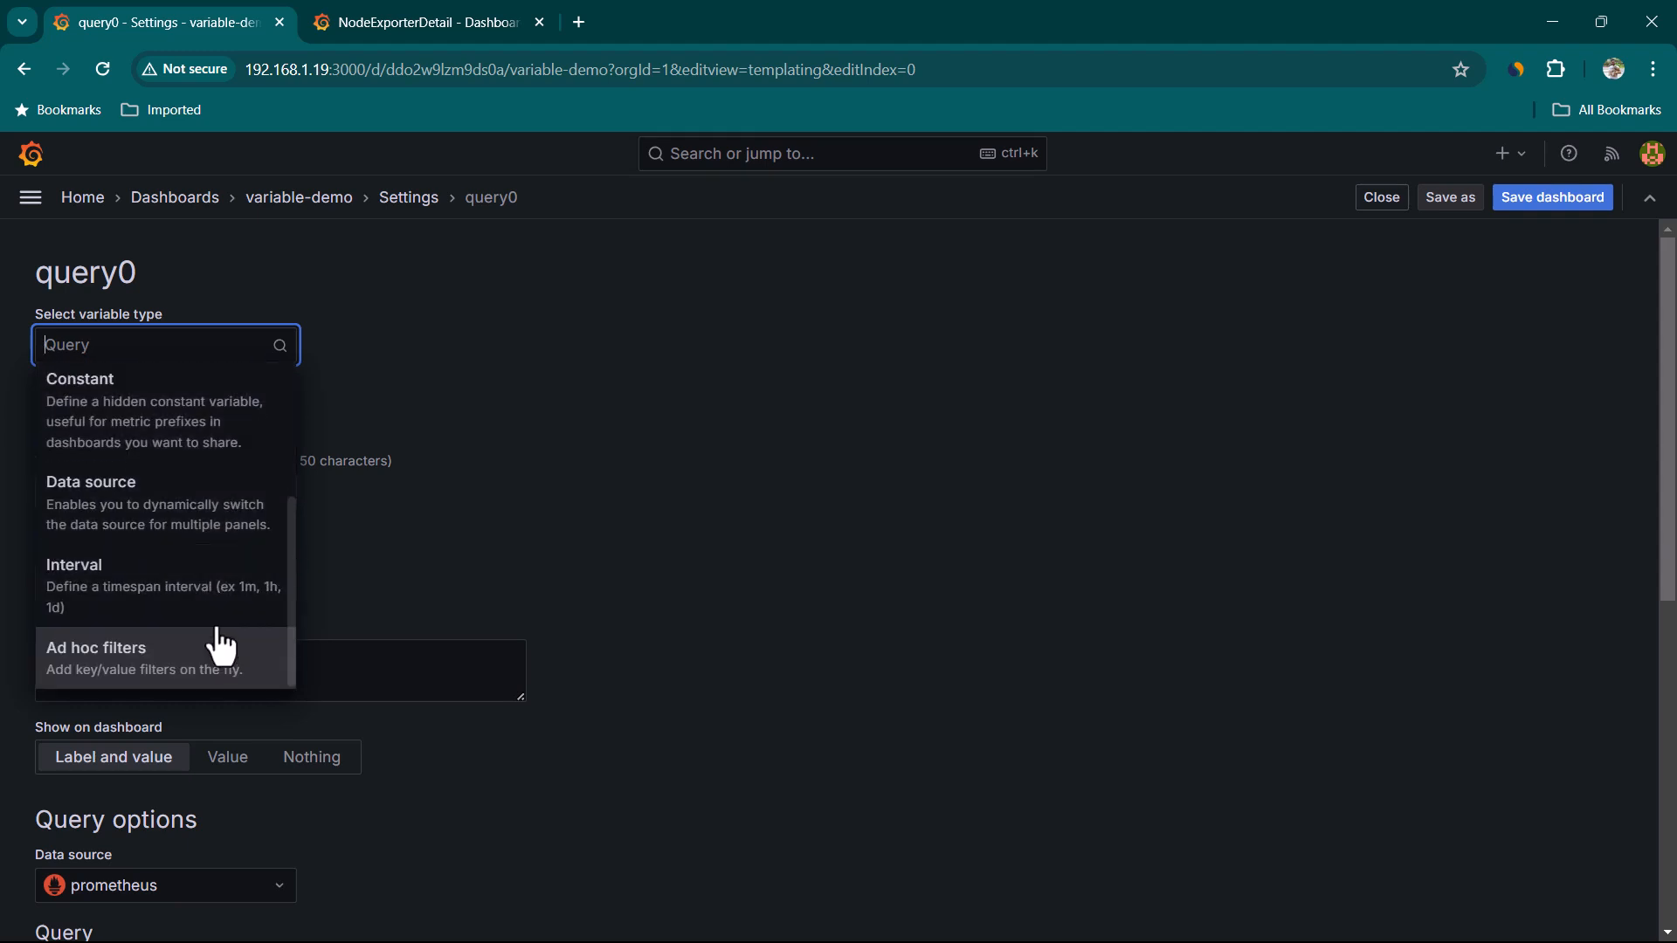
pyautogui.scroll(3, 229, 612)
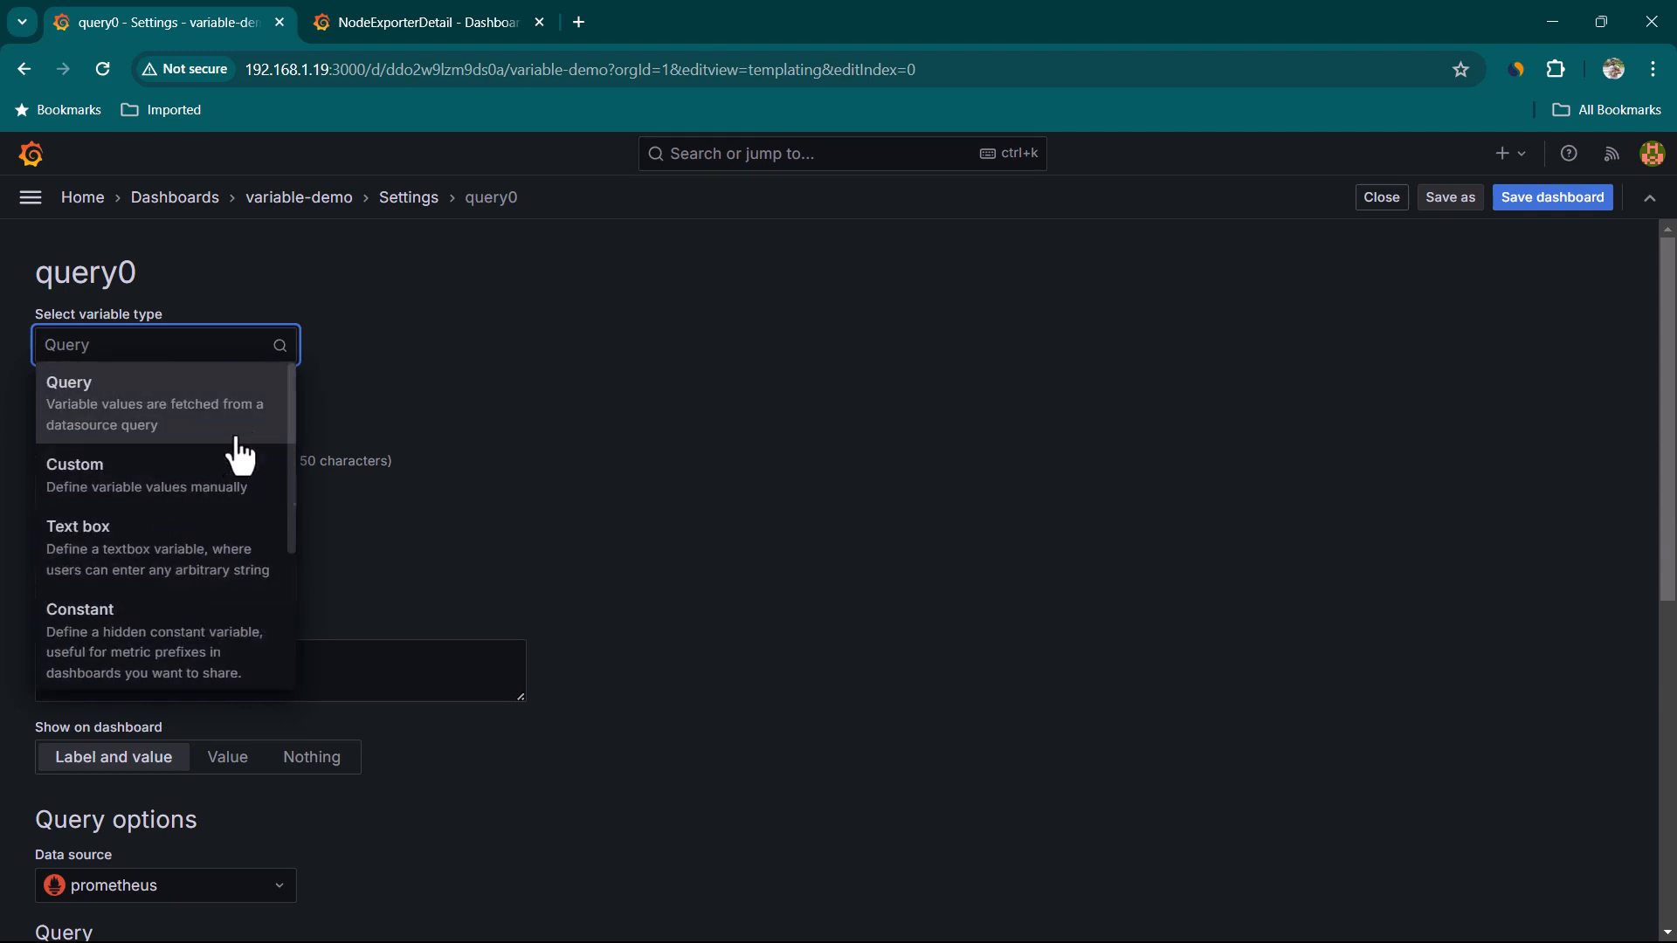
pyautogui.click(204, 503)
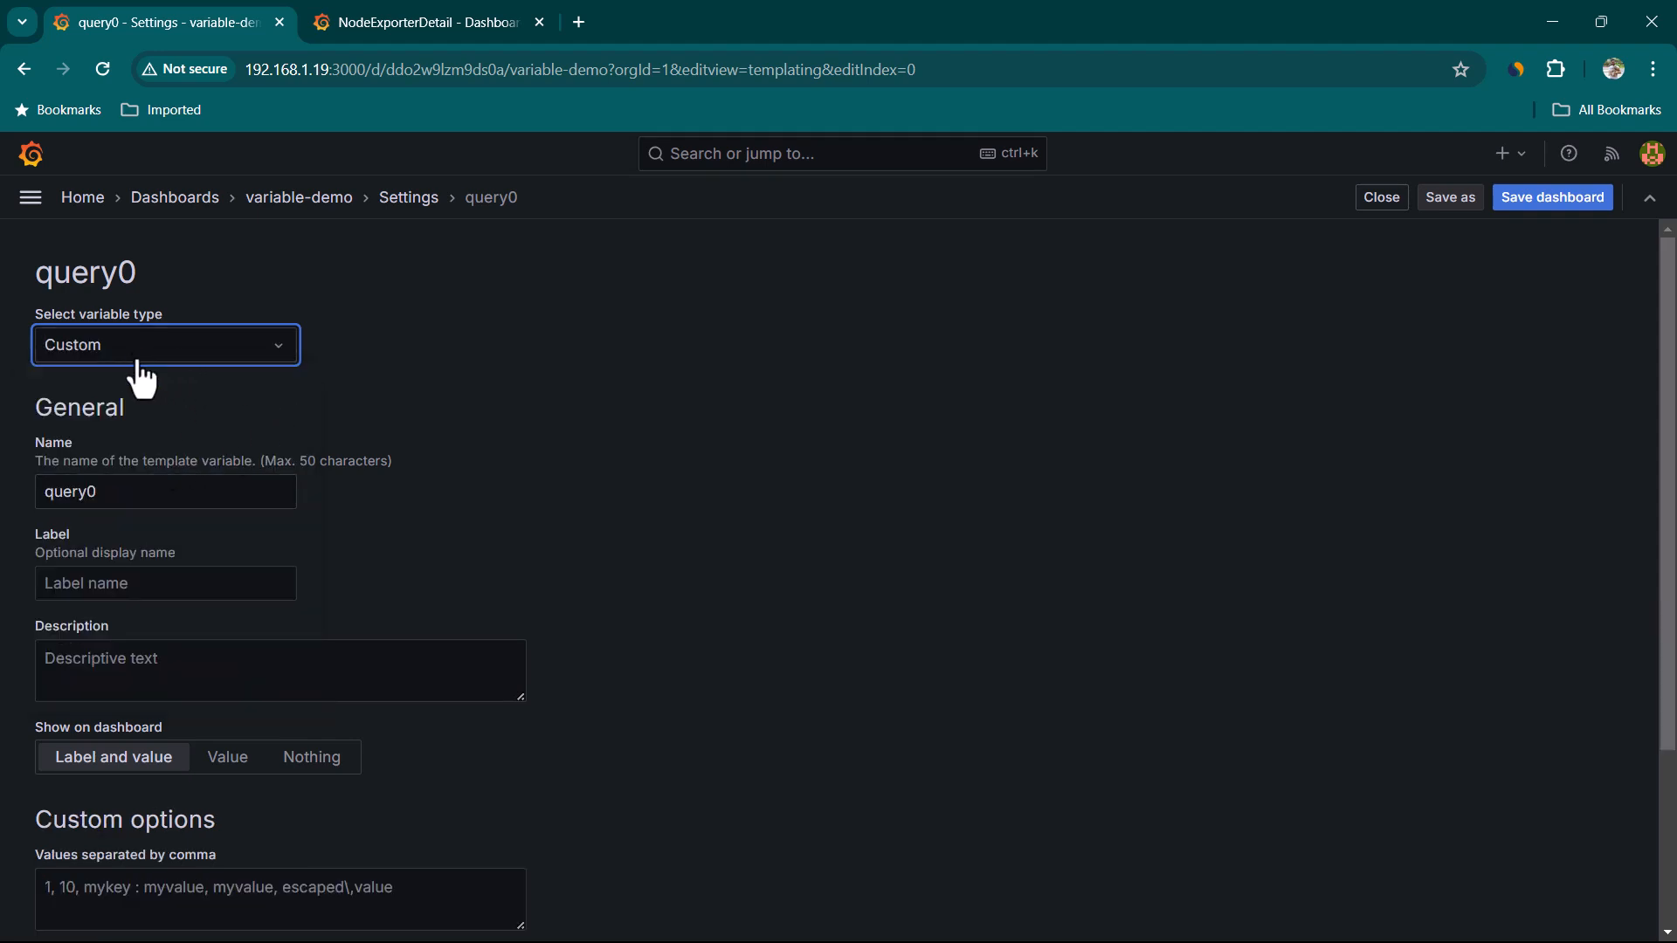
# Name the variable node
pyautogui.scroll(-1, 449, 487)
pyautogui.press('Tab')
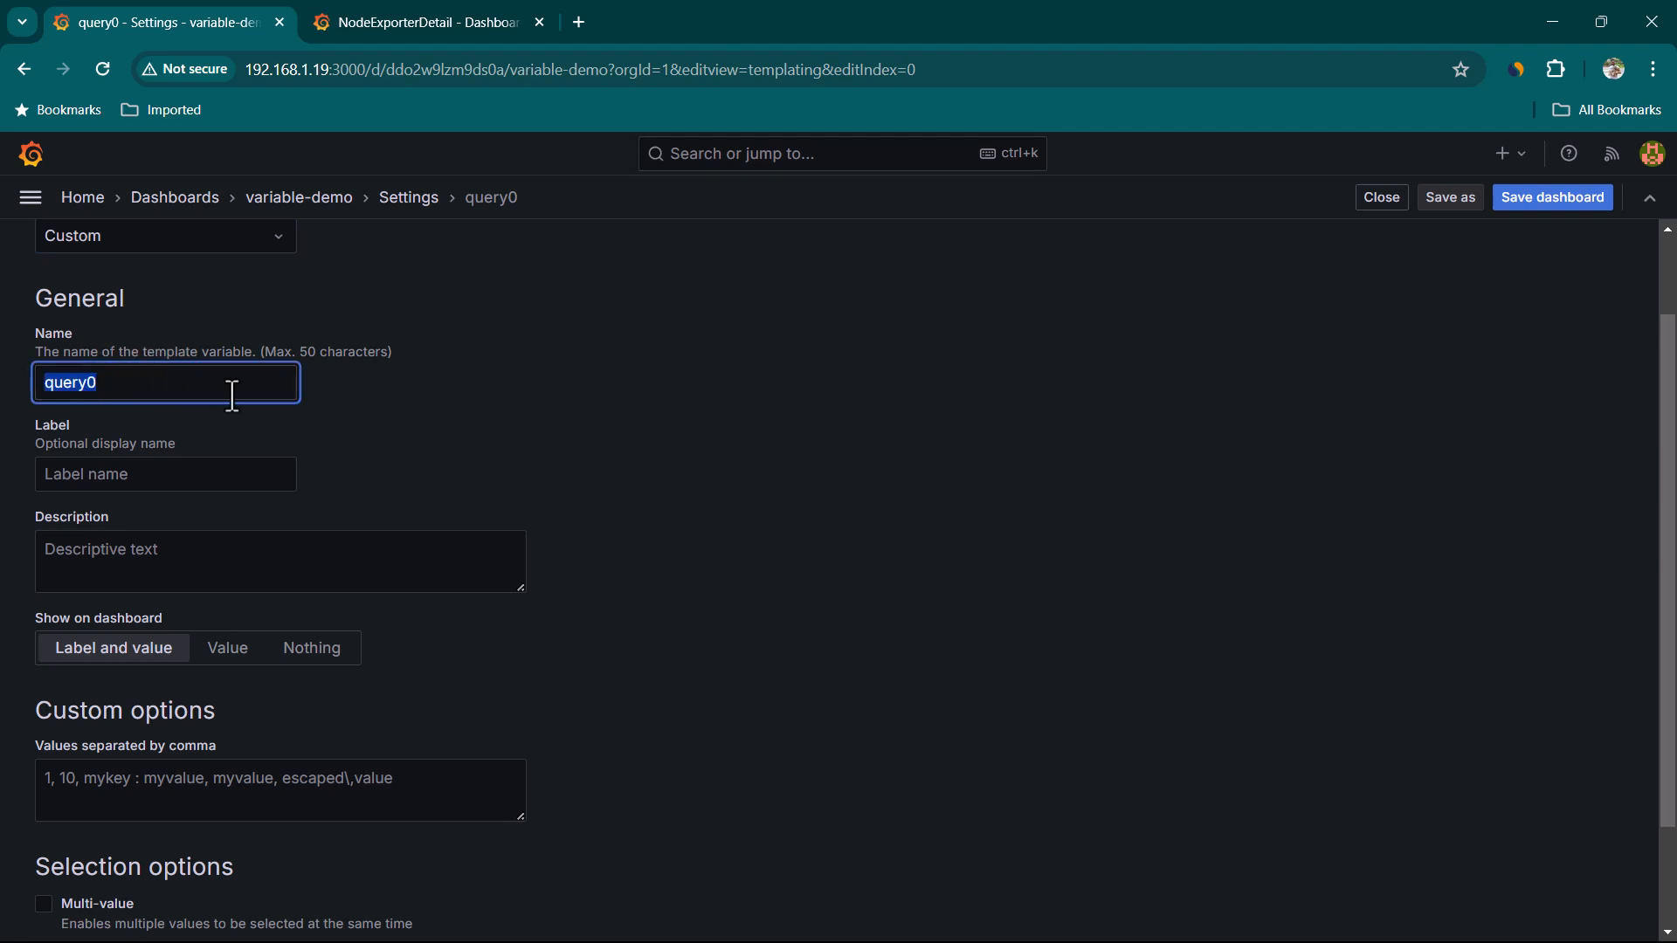
pyautogui.write('node')
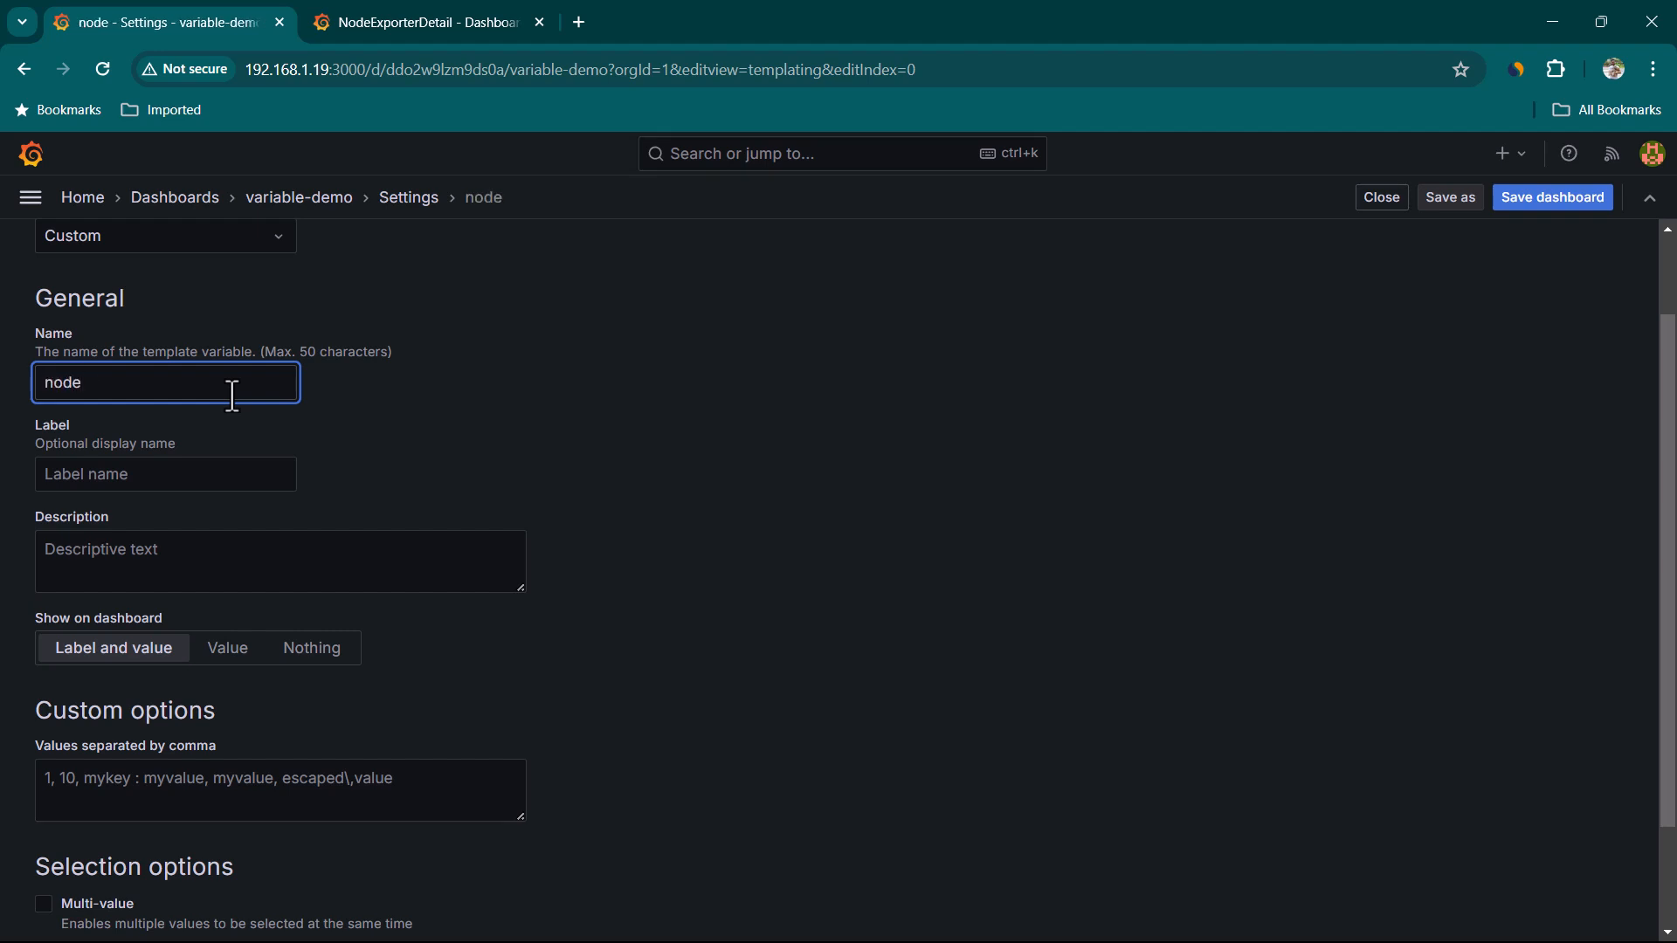
# Examine the Host variable's available values on the NodeExporterDetail dashboard
pyautogui.scroll(-1, 195, 428)
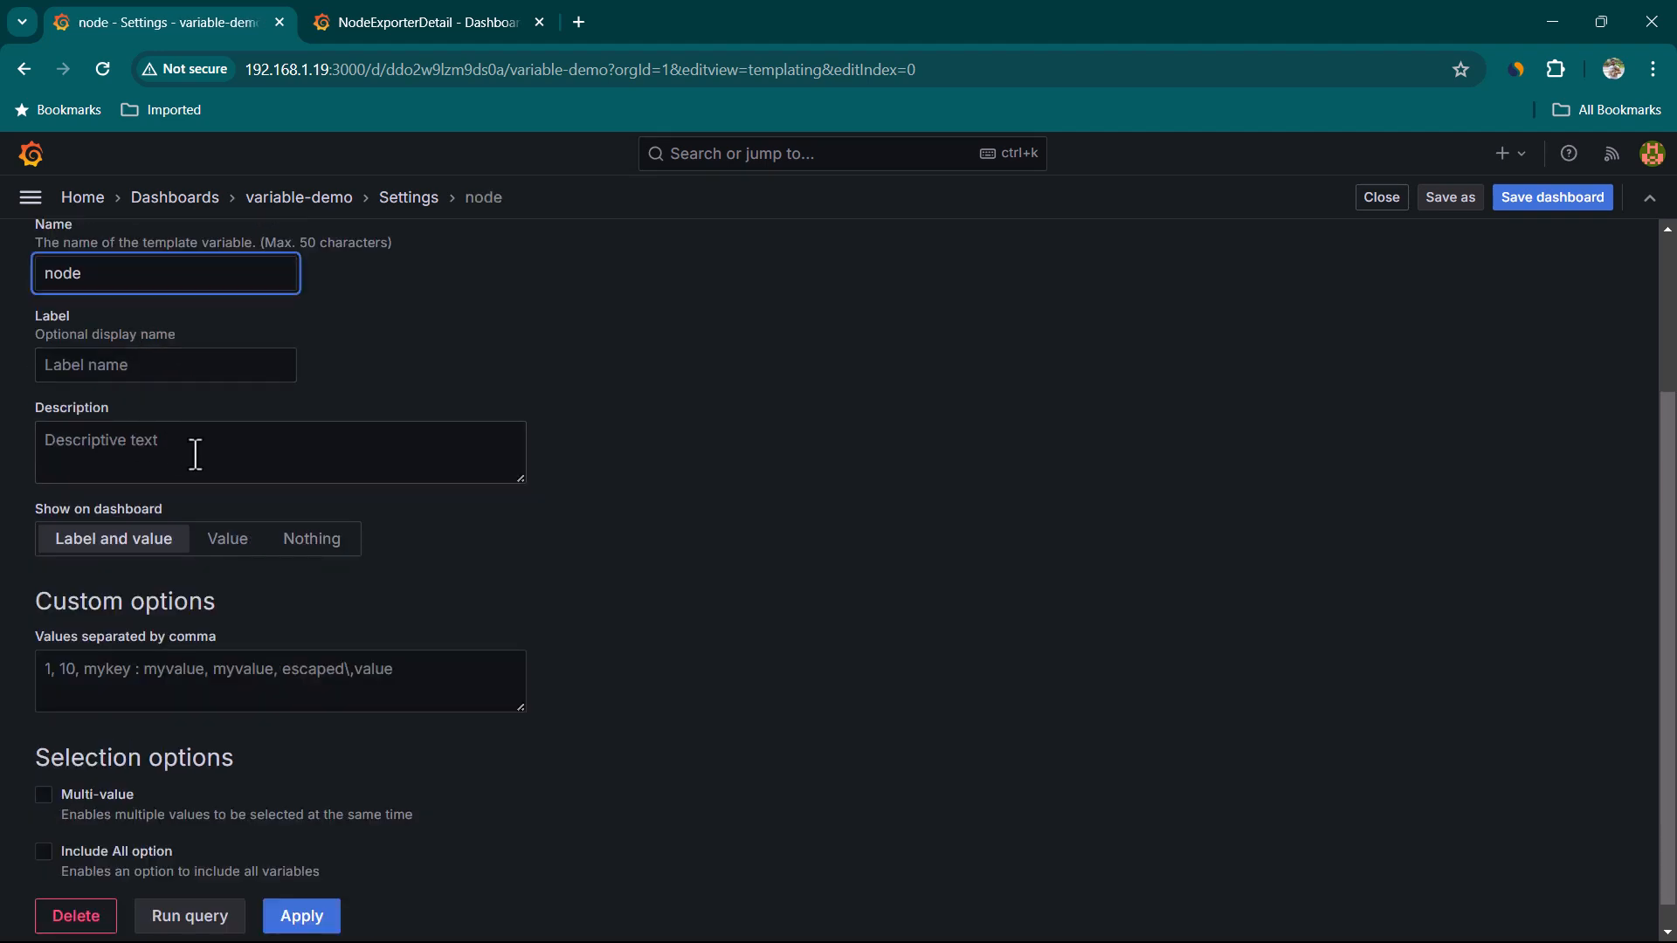
pyautogui.scroll(-1, 327, 678)
pyautogui.click(103, 653)
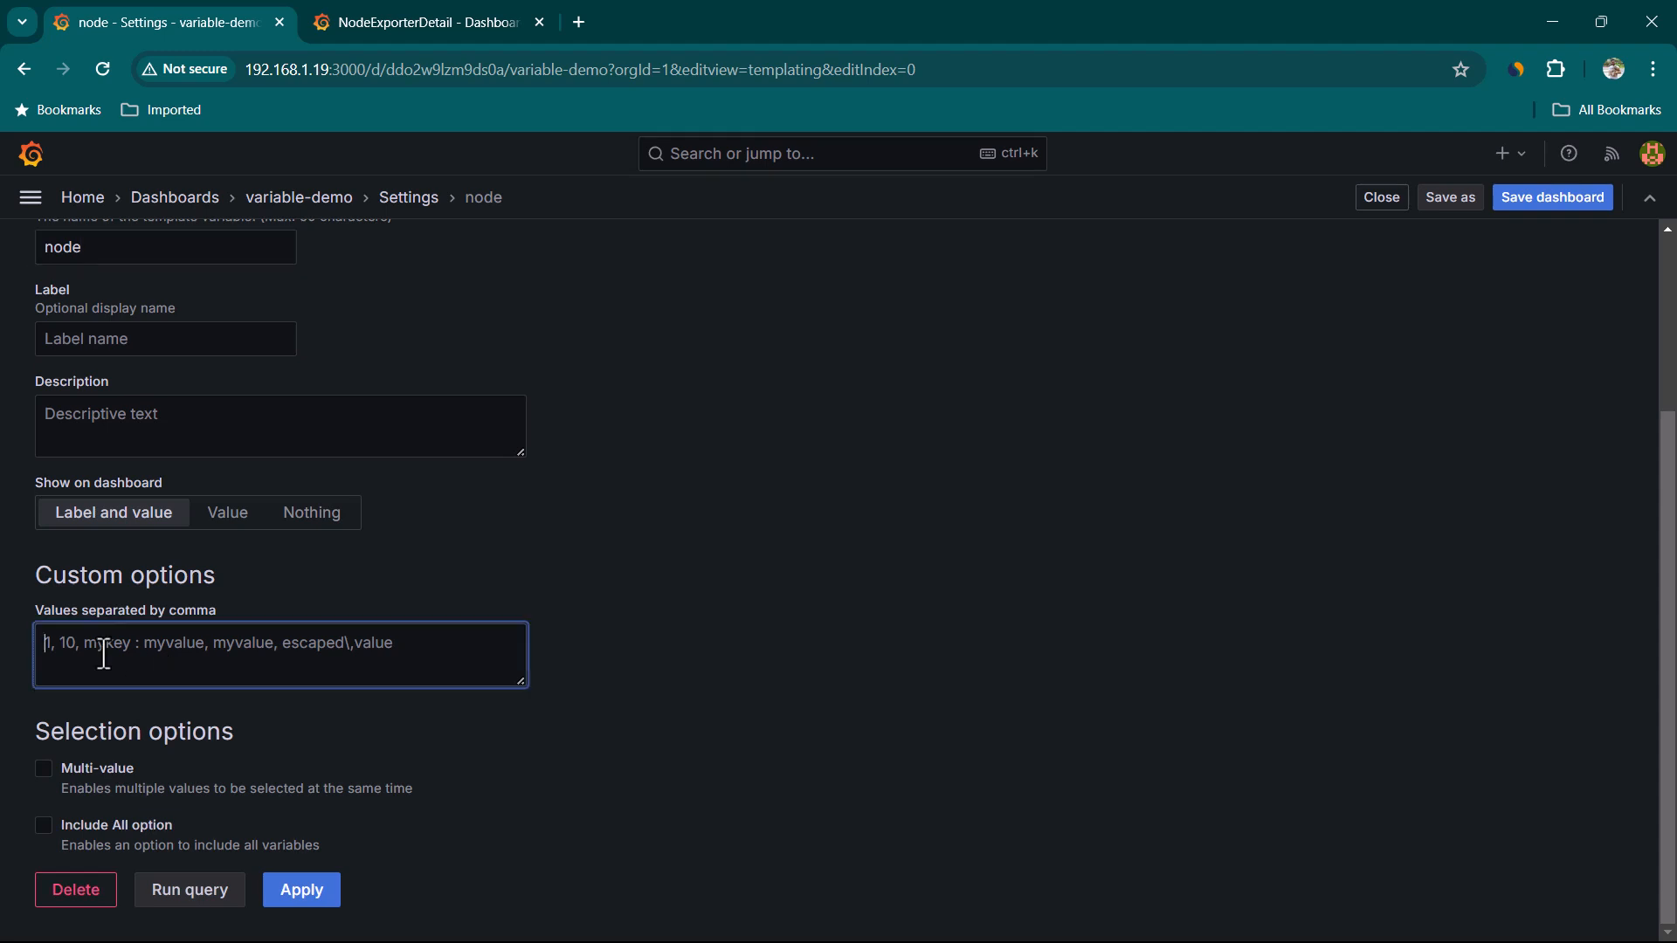
pyautogui.scroll(1, 196, 536)
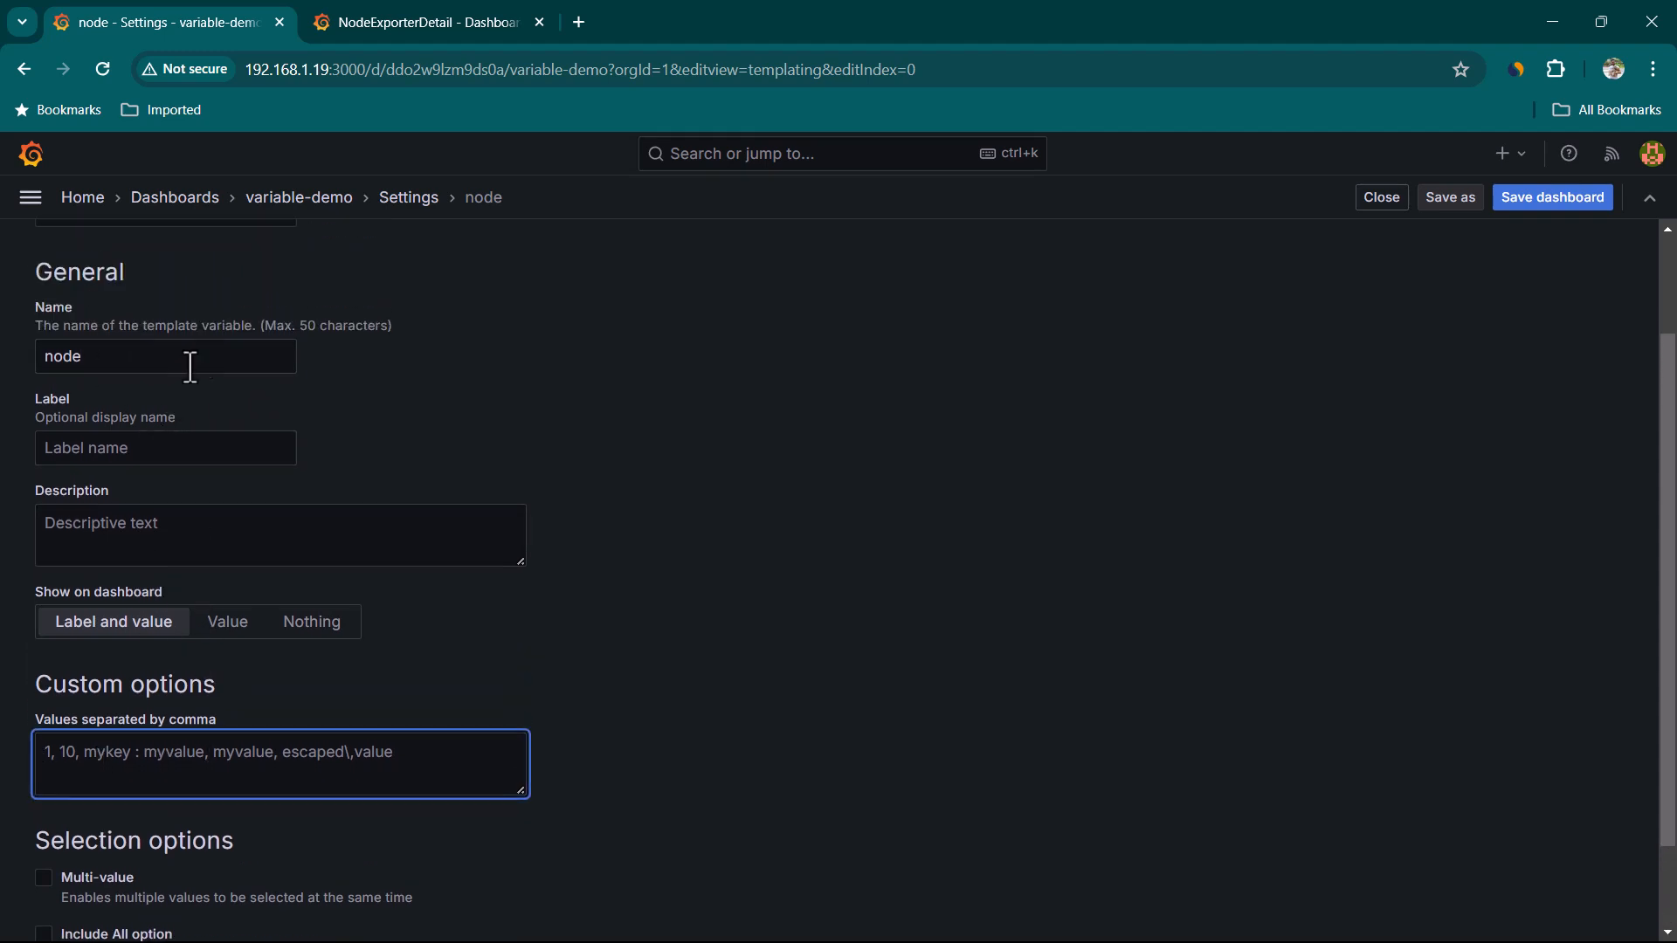
pyautogui.scroll(-1, 248, 689)
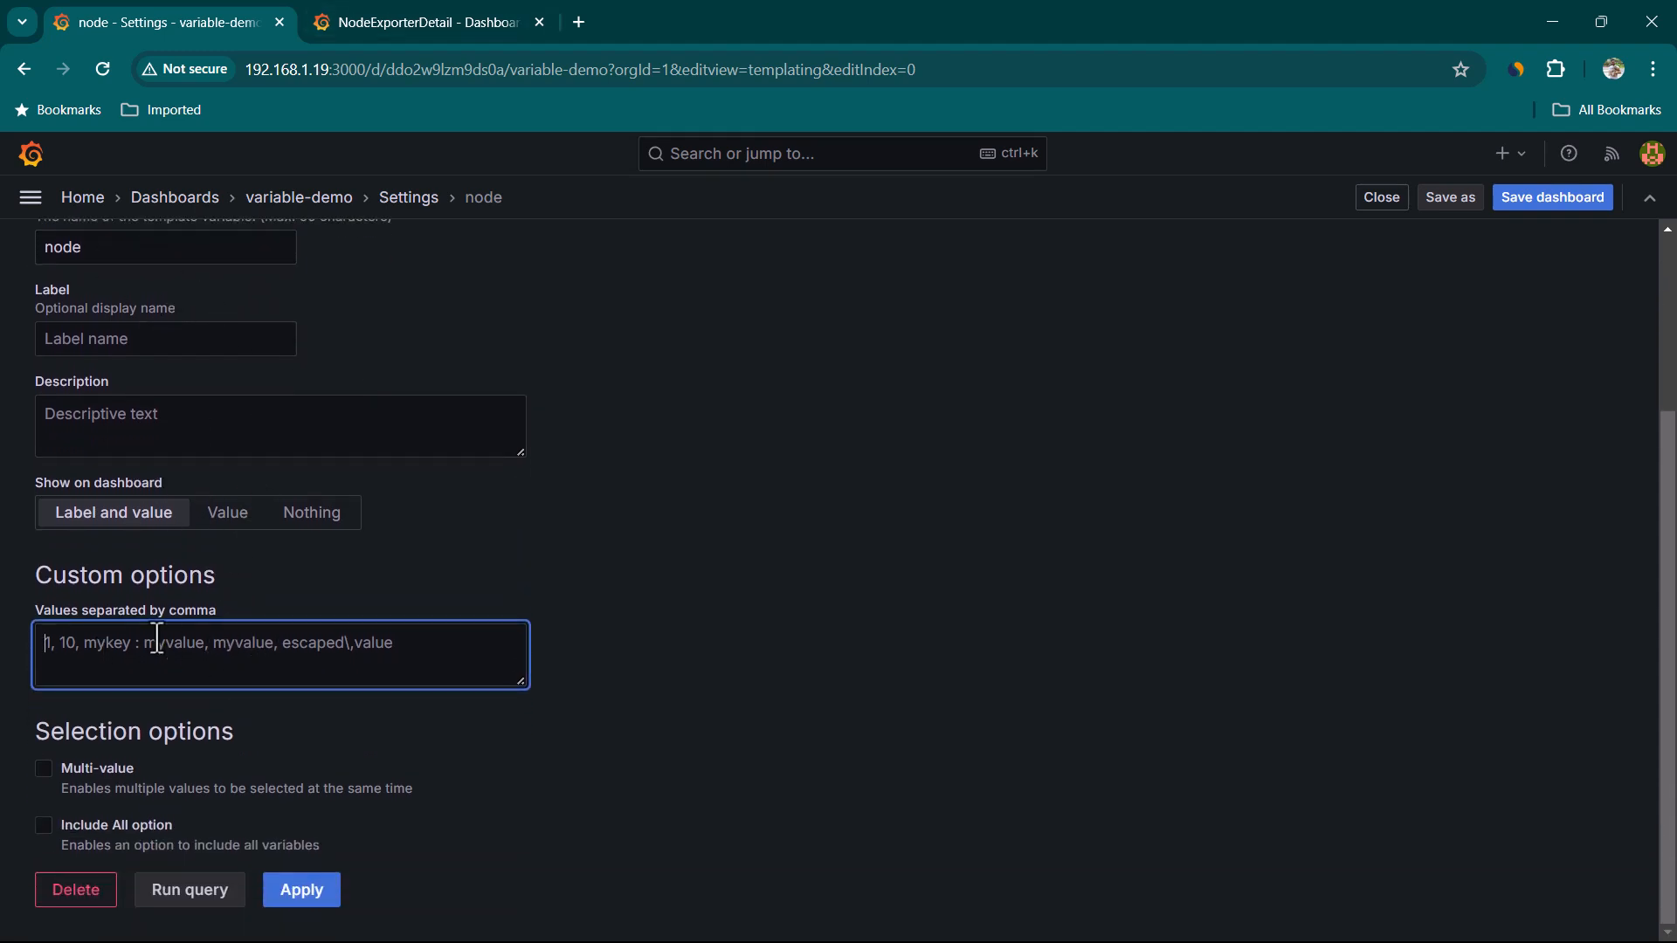
pyautogui.click(418, 26)
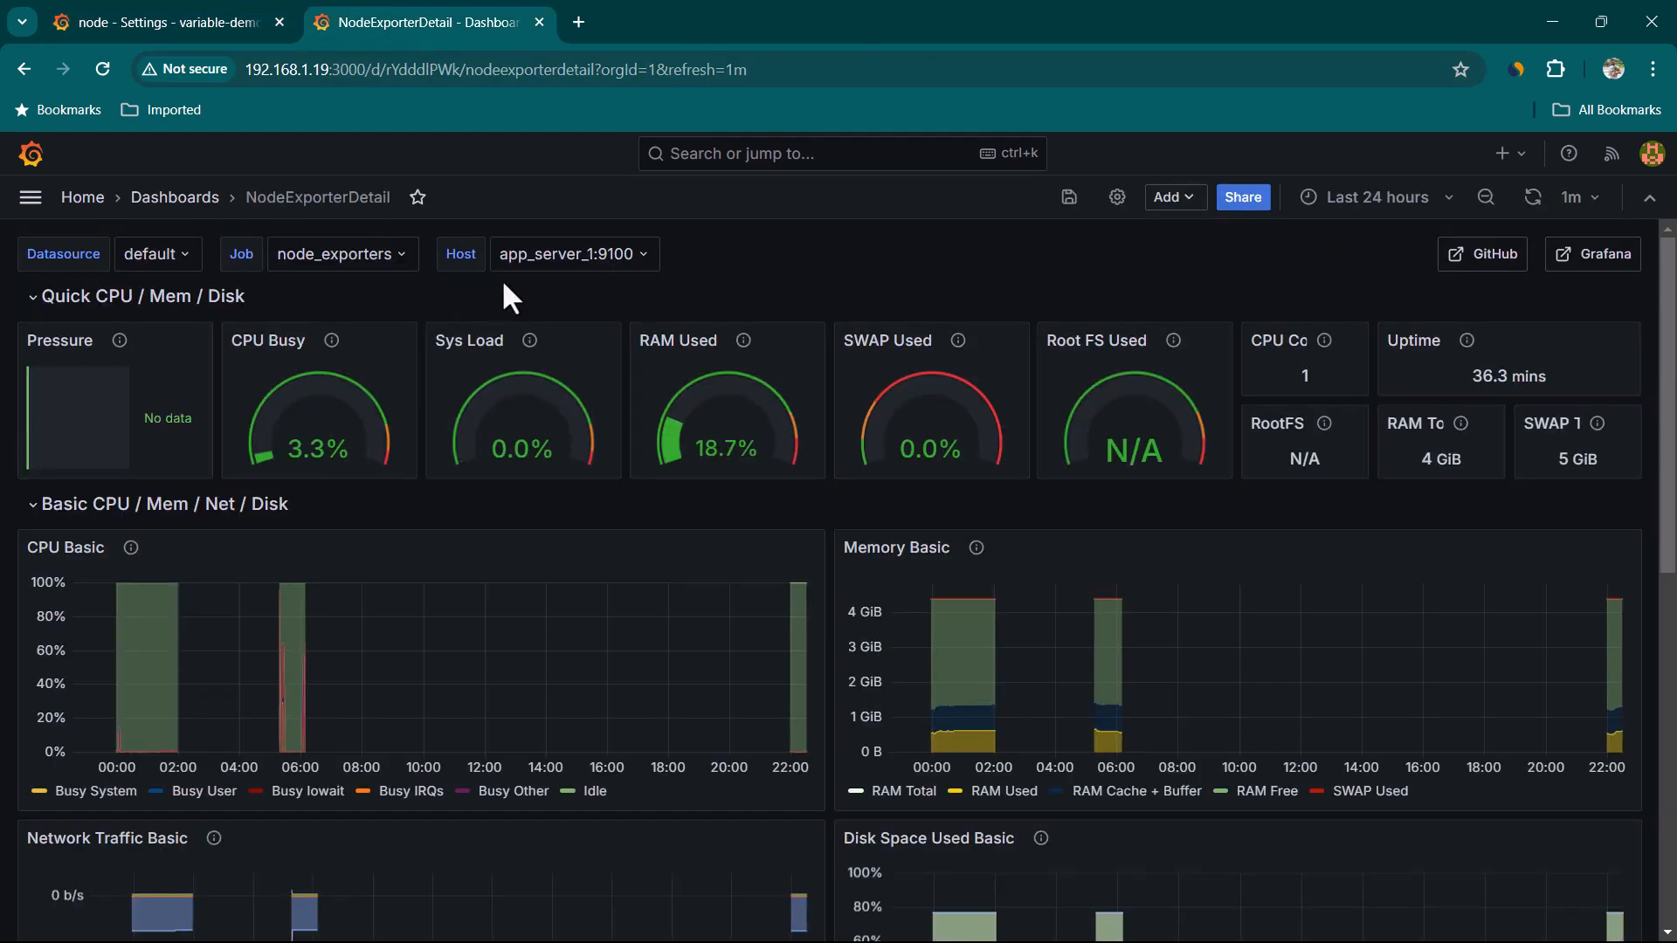
pyautogui.click(539, 278)
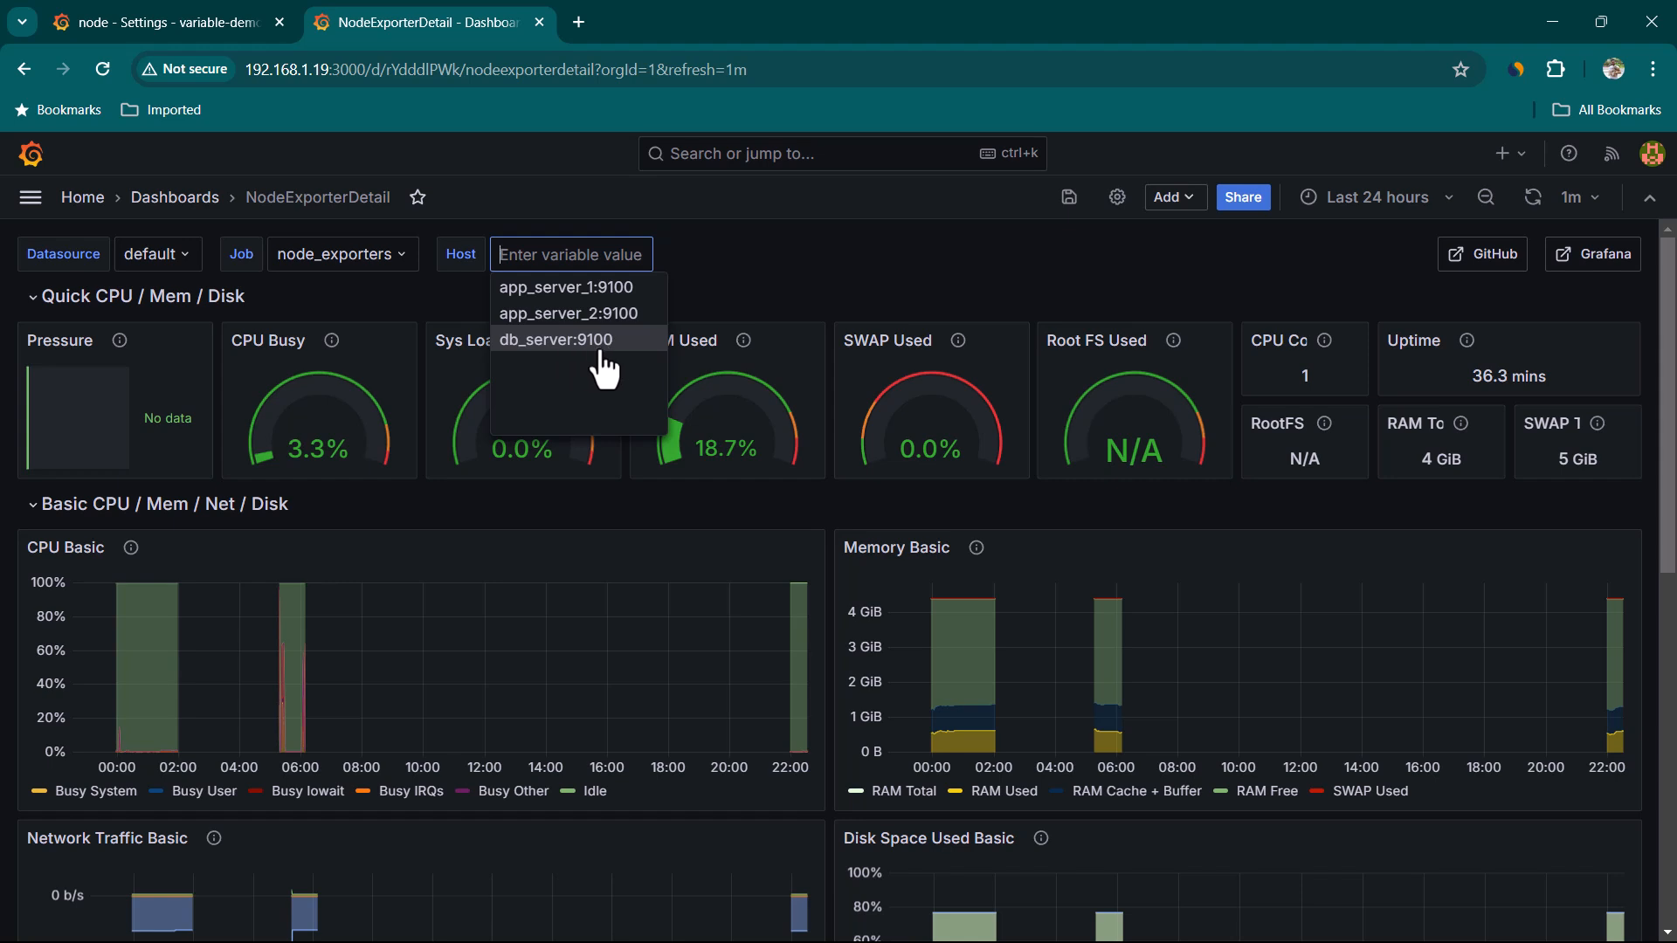
# Enter app_server_1:9100,app_server_2:9100,db_server:9100 as the node variable's comma-separated custom values
pyautogui.click(229, 18)
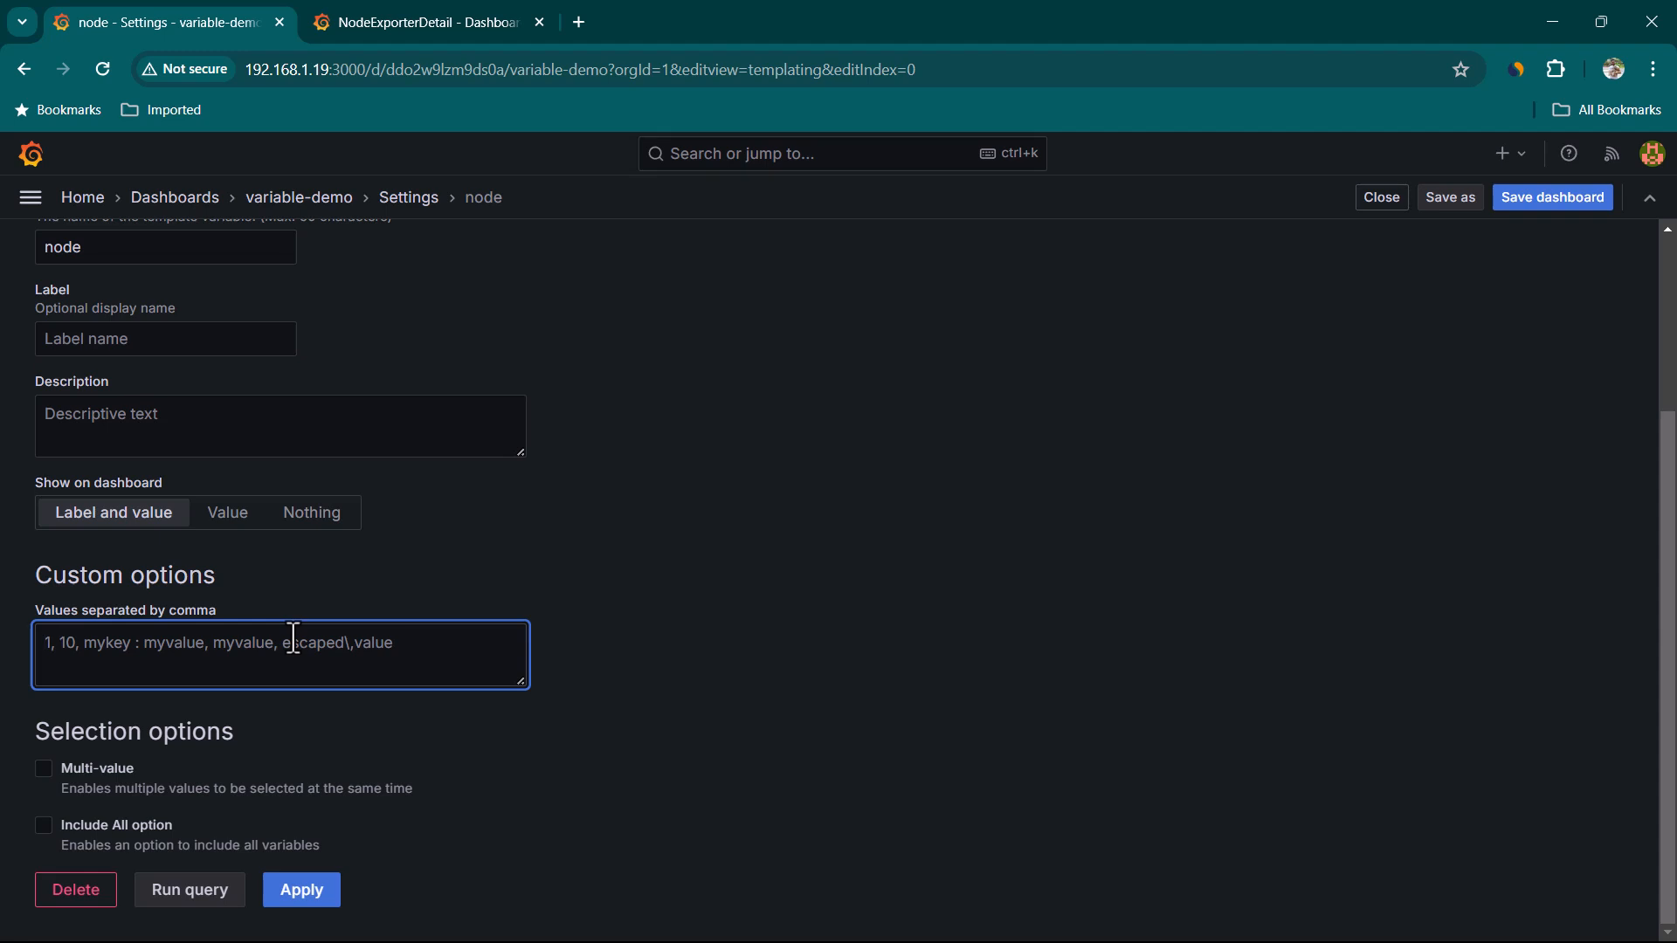
pyautogui.write('app_server_1:9100')
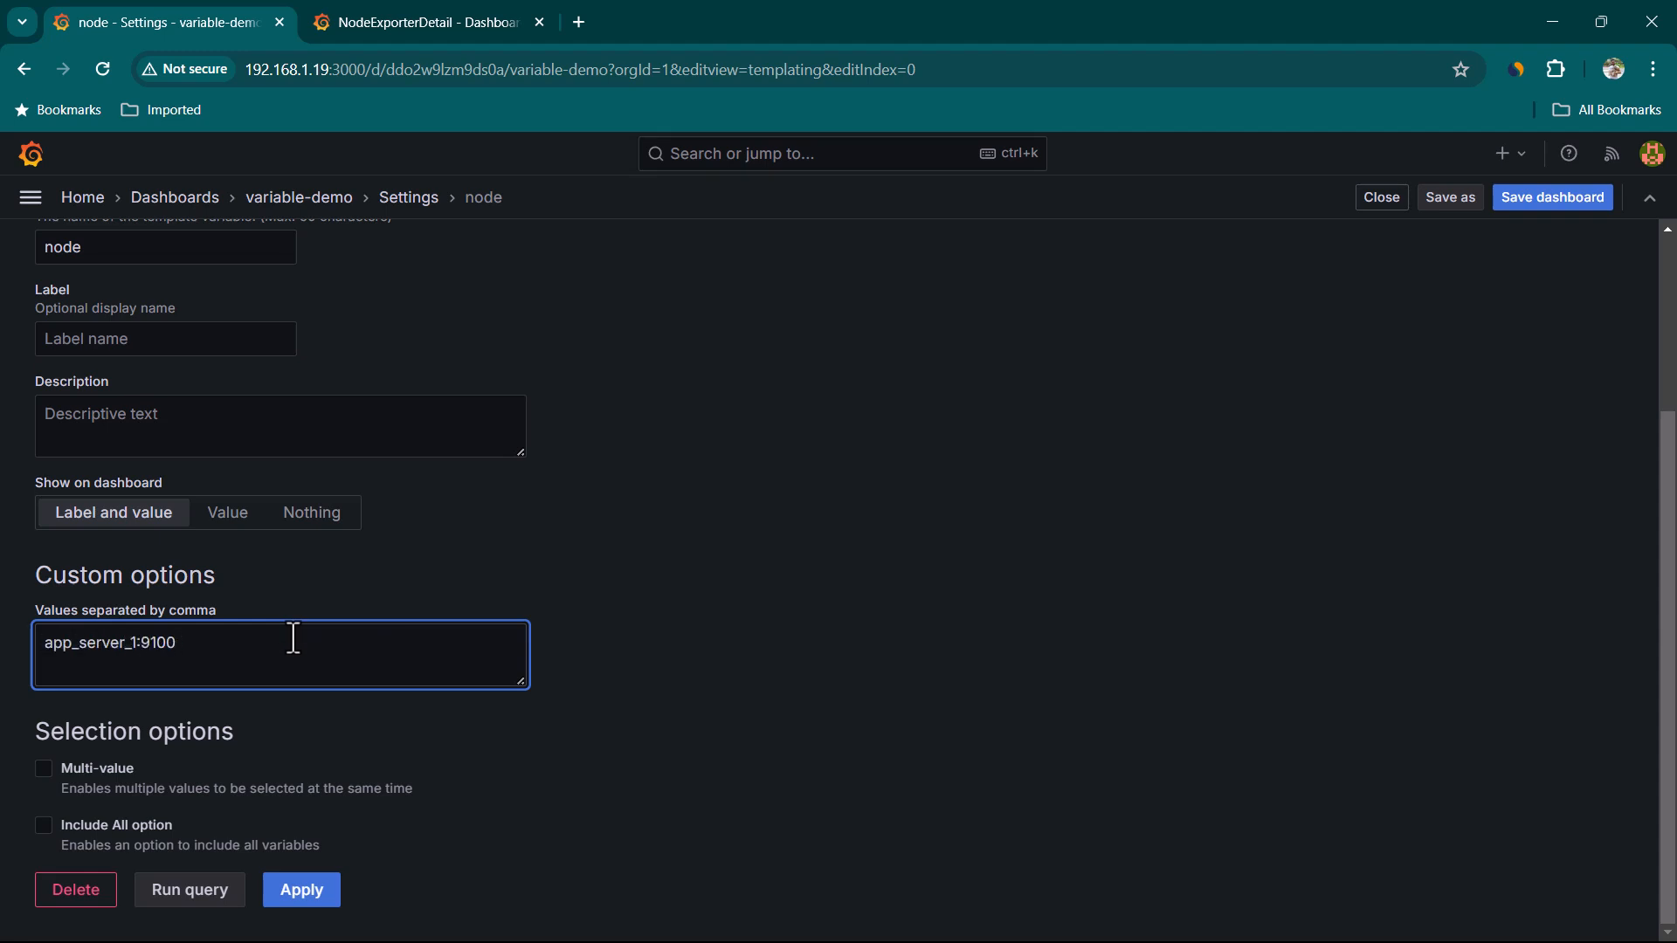
pyautogui.hotkey('ctrl', 'a')
pyautogui.hotkey('ctrl', 'c')
pyautogui.click(294, 639)
pyautogui.hotkey('ctrl', 'v')
pyautogui.press('BackSpace')
pyautogui.write('2')
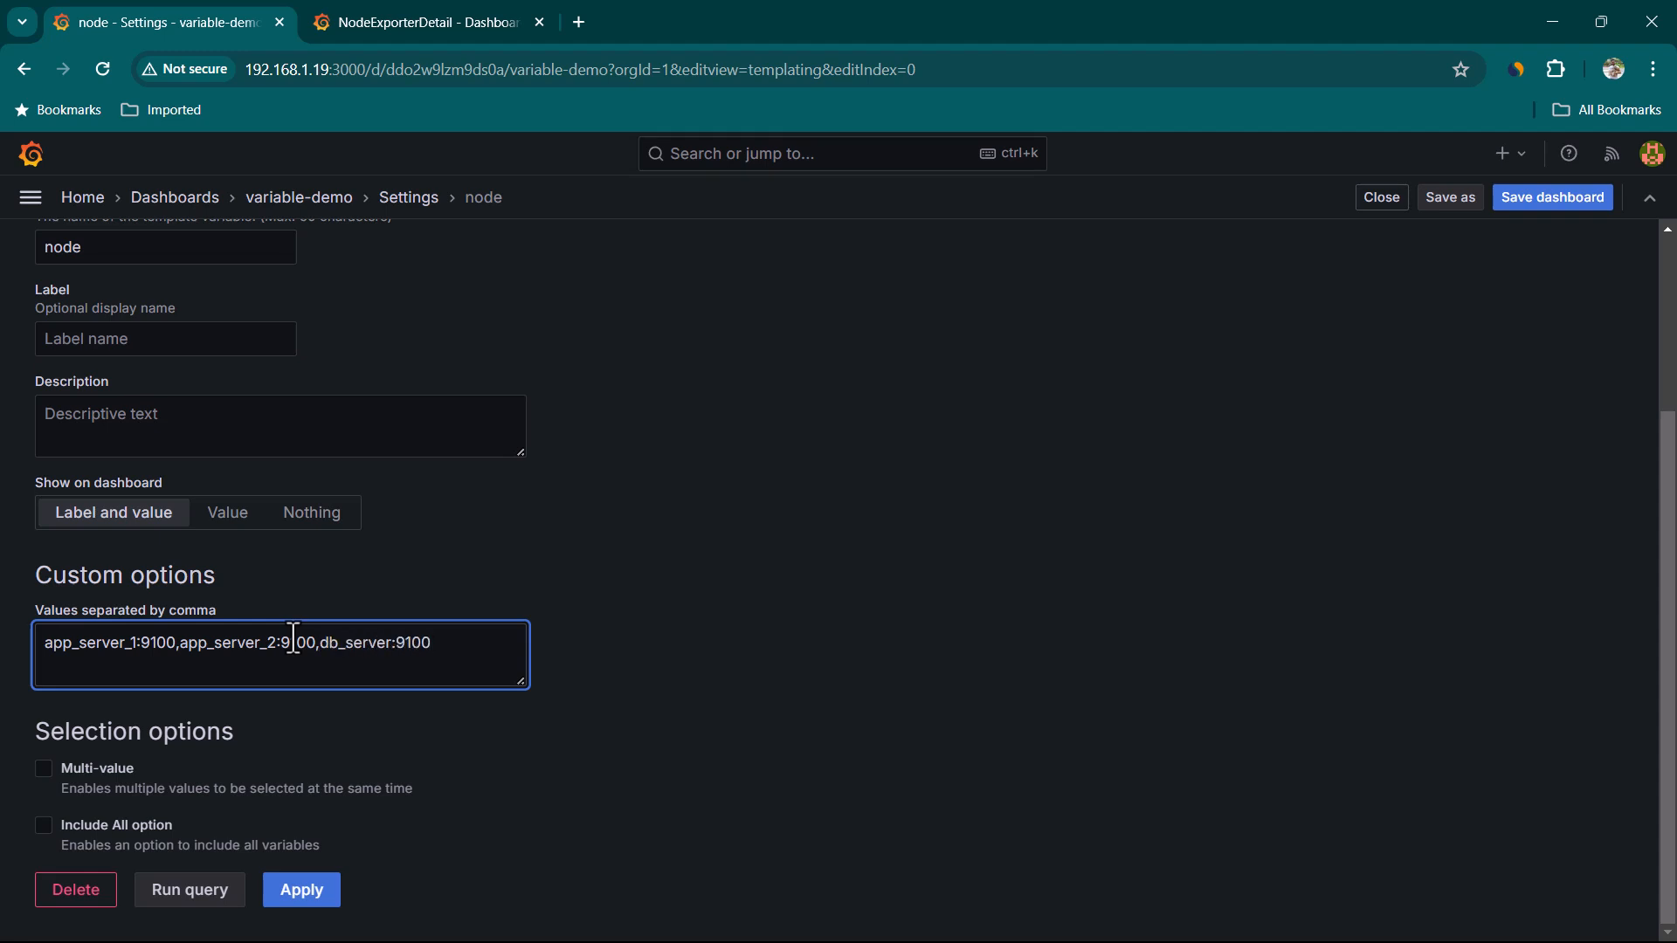
pyautogui.click(386, 24)
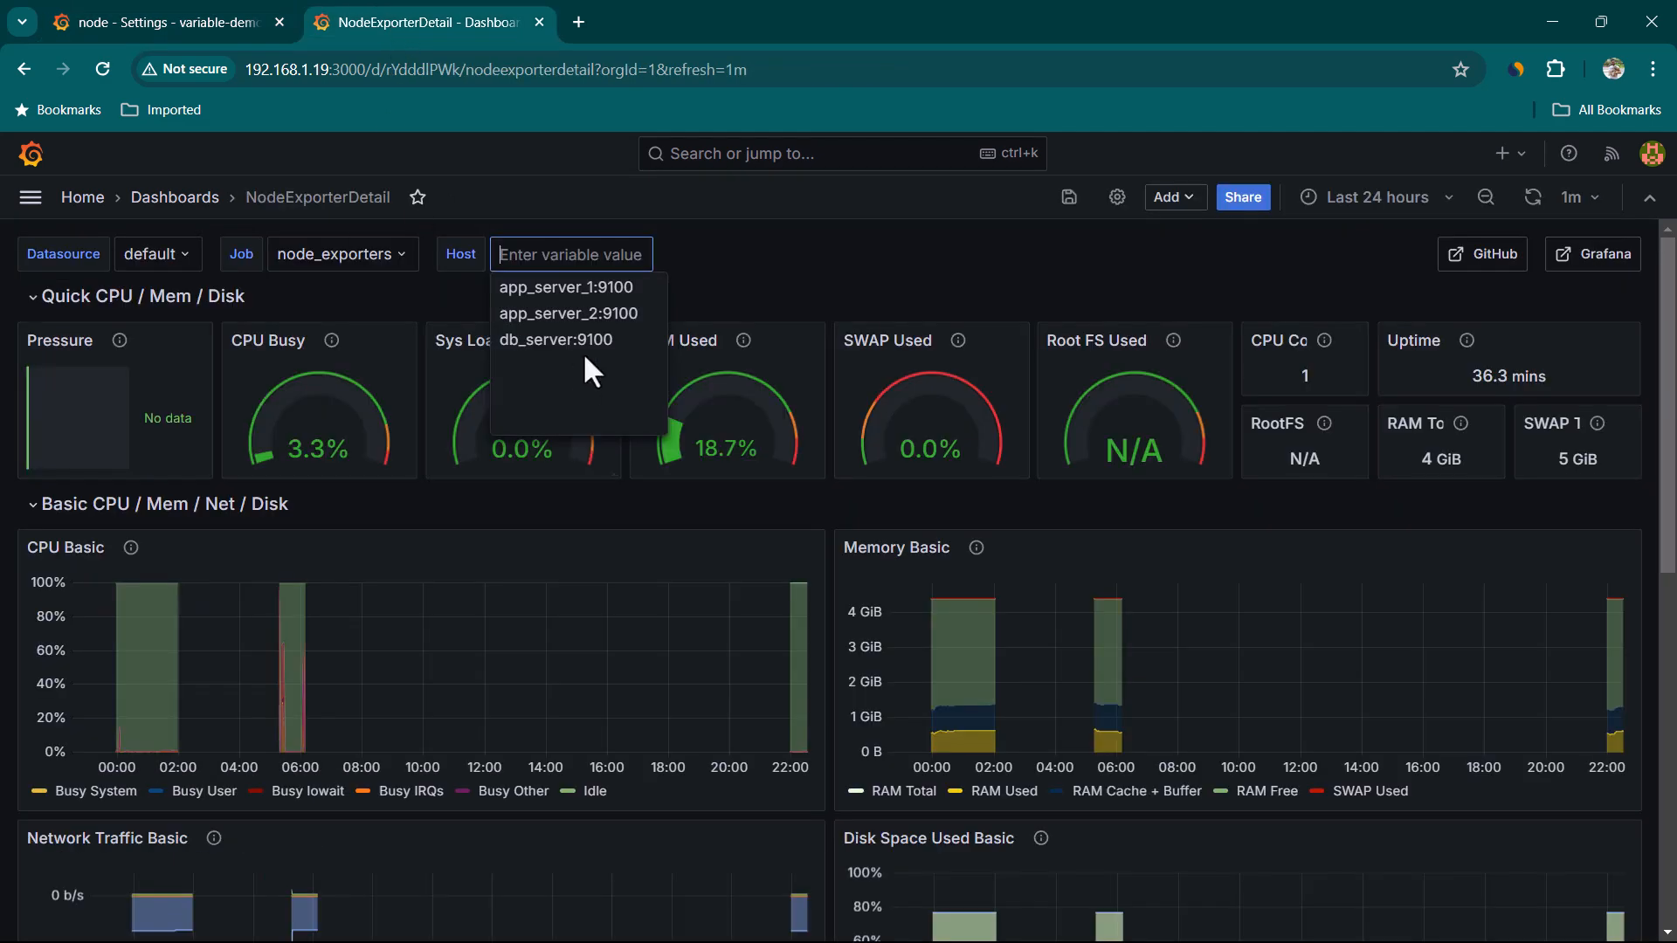
pyautogui.click(216, 25)
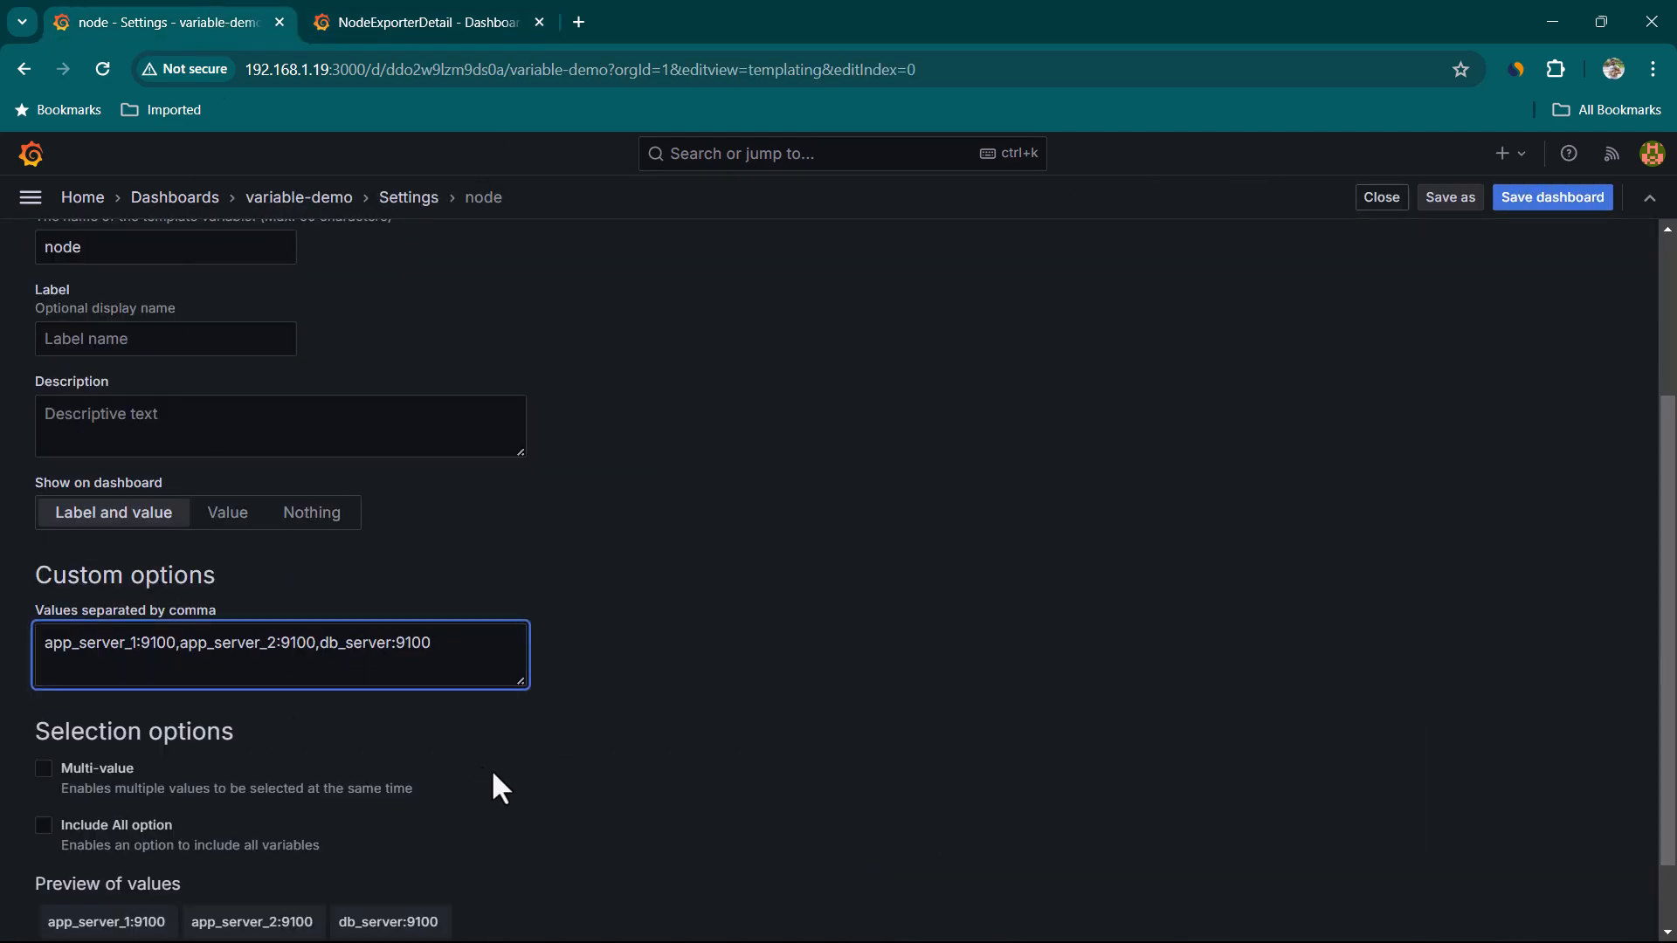
# Review the node variable's preview of values and apply the variable
pyautogui.scroll(-1, 479, 763)
pyautogui.moveTo(463, 573); pyautogui.dragTo(37, 553)
pyautogui.click(475, 564)
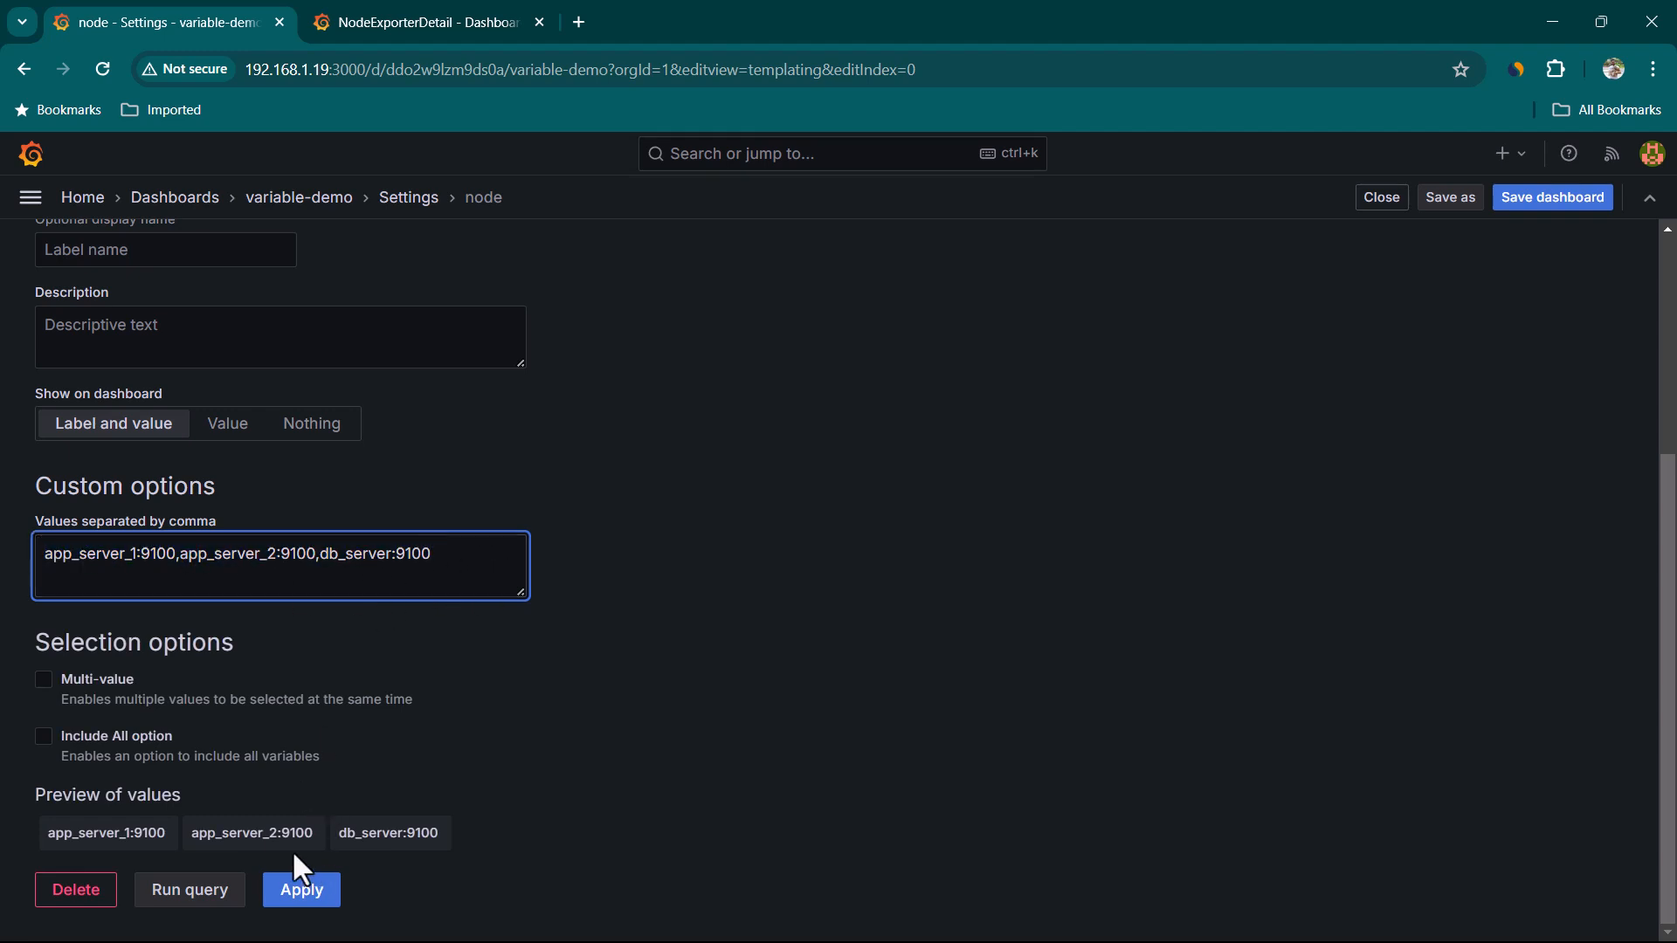
pyautogui.moveTo(44, 830); pyautogui.dragTo(400, 829)
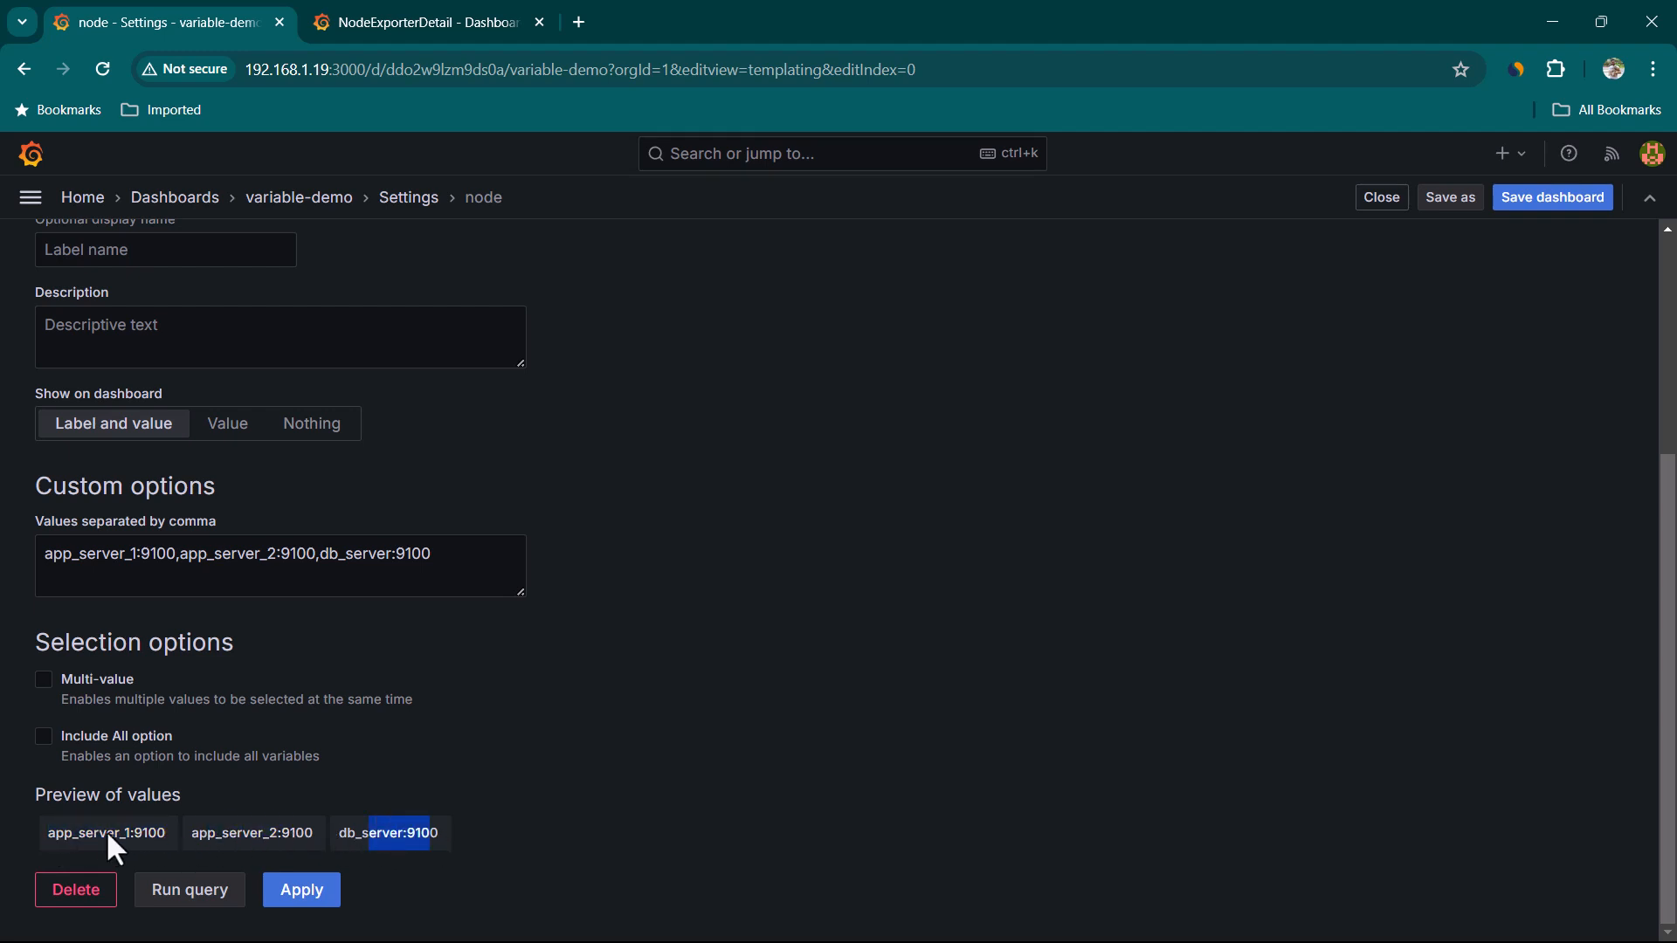
pyautogui.scroll(4, 211, 773)
pyautogui.click(109, 496)
pyautogui.doubleClick(108, 492)
pyautogui.scroll(-4, 95, 657)
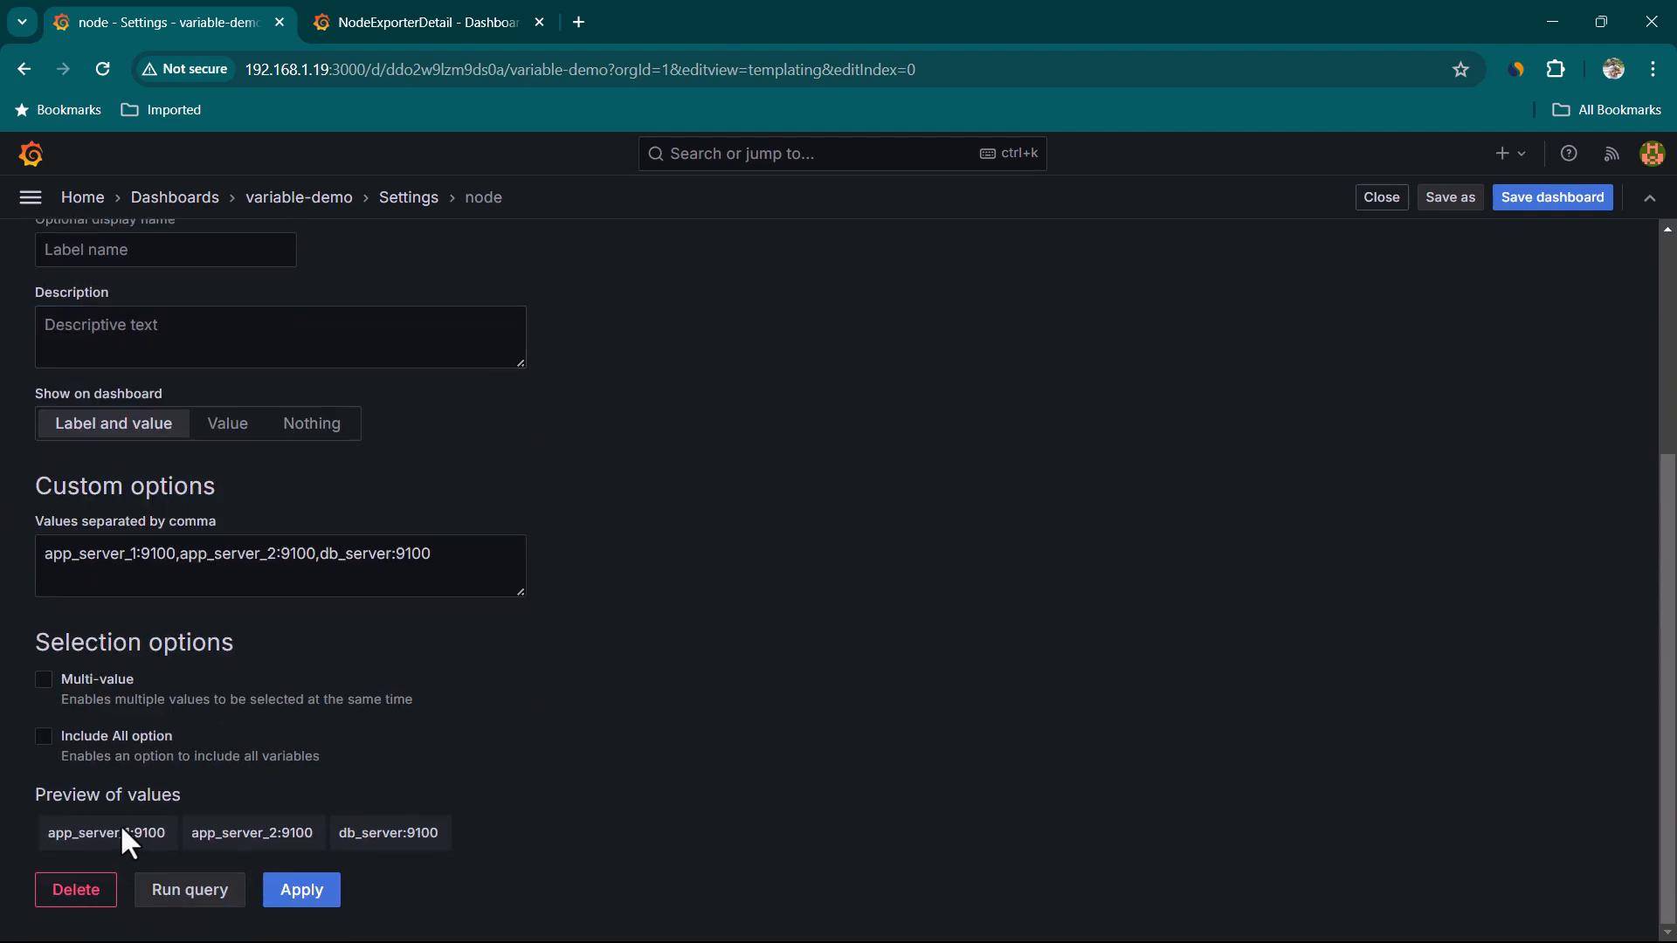
pyautogui.moveTo(50, 832); pyautogui.dragTo(417, 825)
pyautogui.click(454, 826)
pyautogui.click(297, 891)
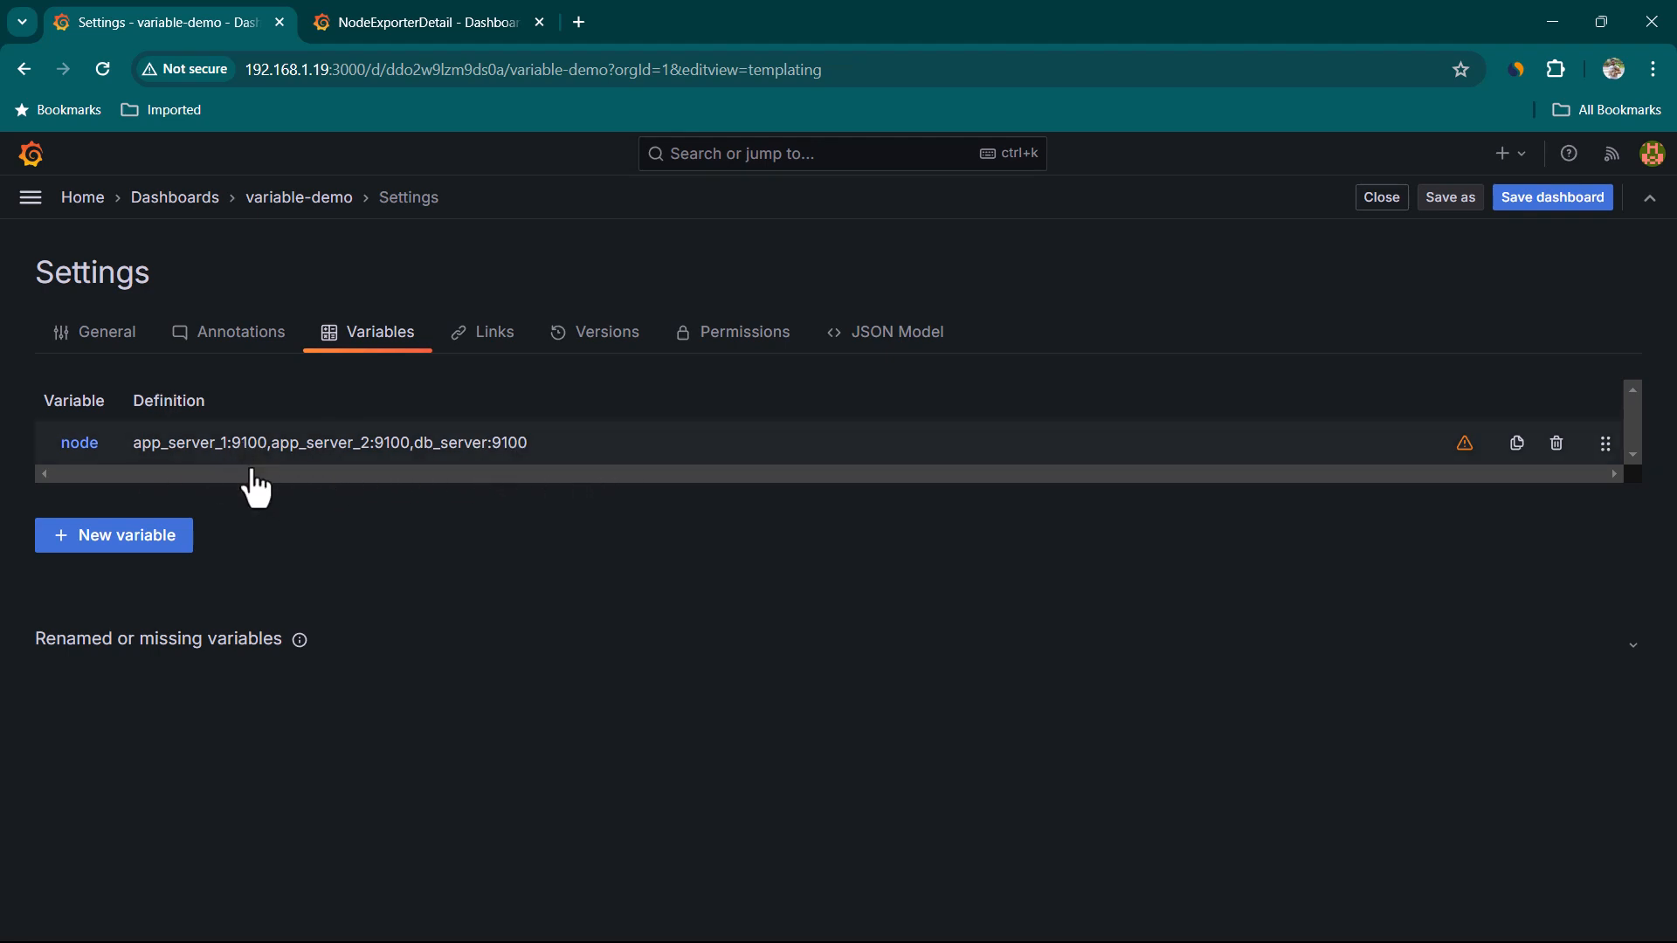
# Reopen the node variable's settings and apply it again
pyautogui.click(79, 443)
pyautogui.scroll(-4, 454, 550)
pyautogui.scroll(1, 539, 657)
pyautogui.scroll(-1, 539, 657)
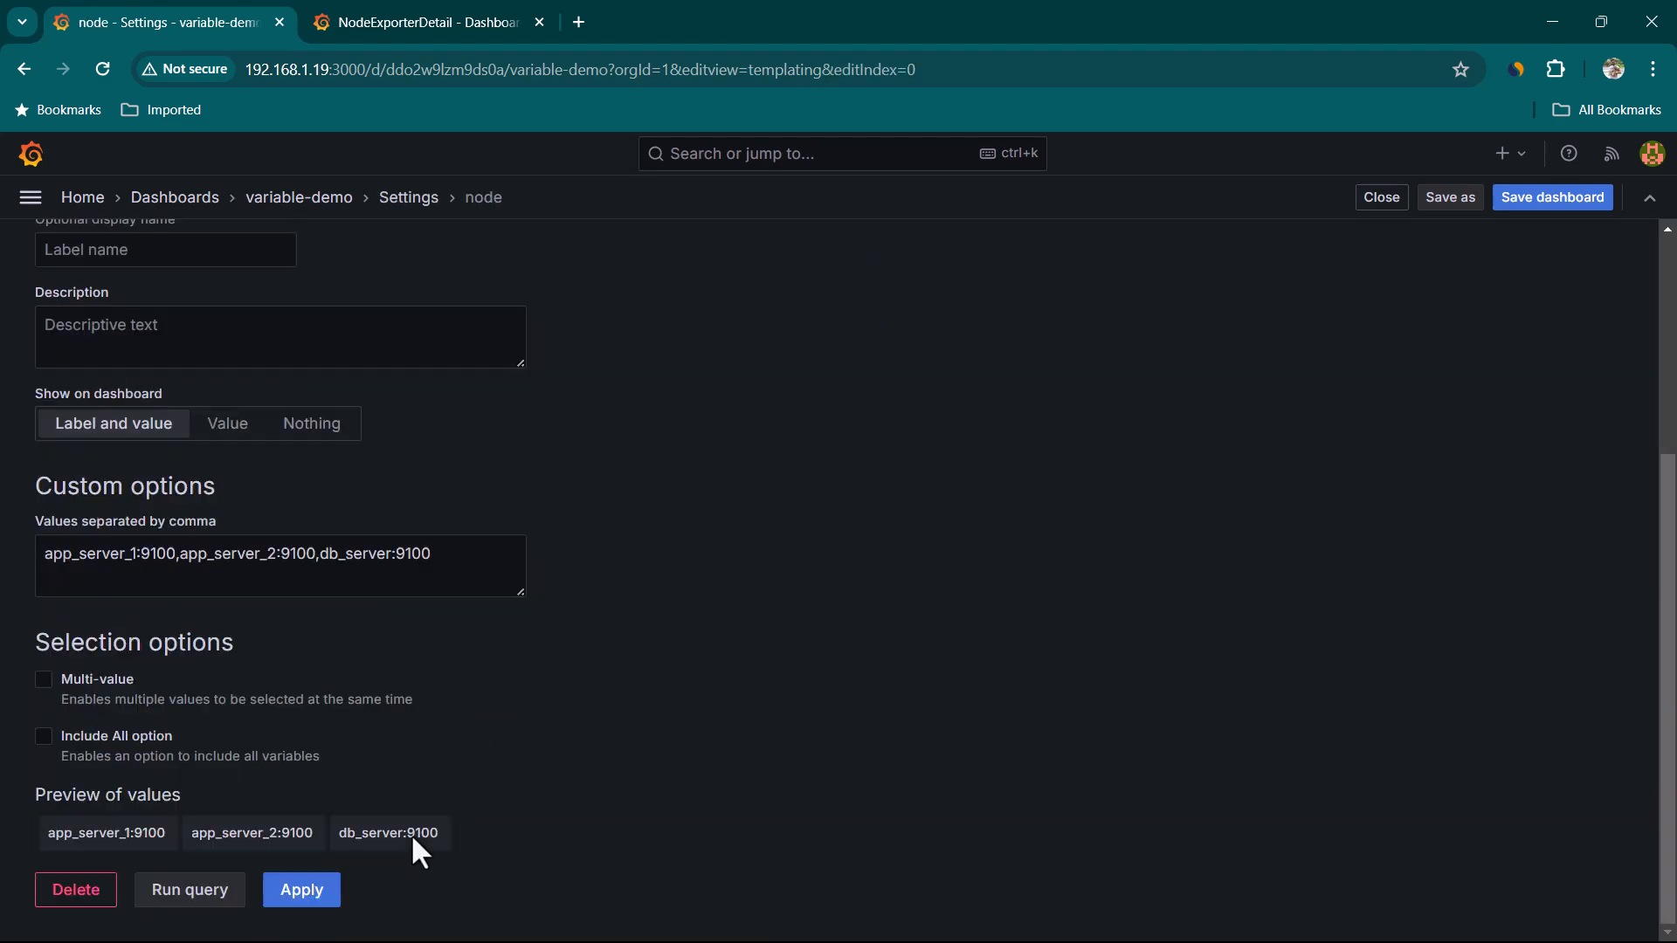
pyautogui.click(330, 891)
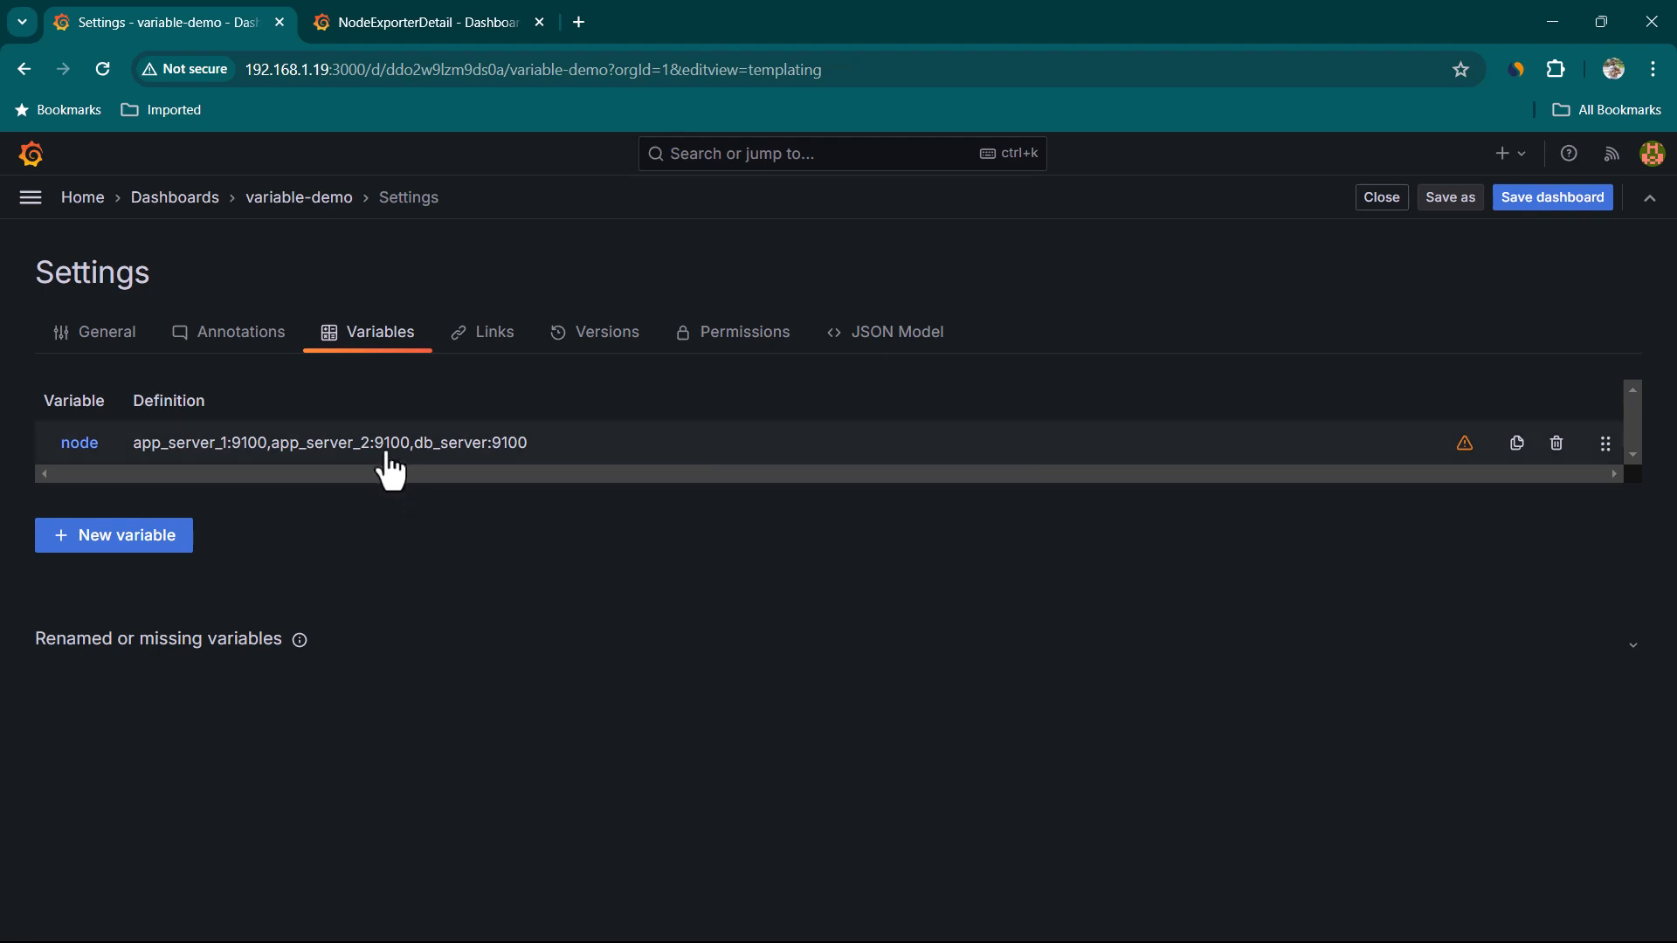
# Return to the dashboard and select app_server_1:9100 in the node variable selector
pyautogui.click(1370, 229)
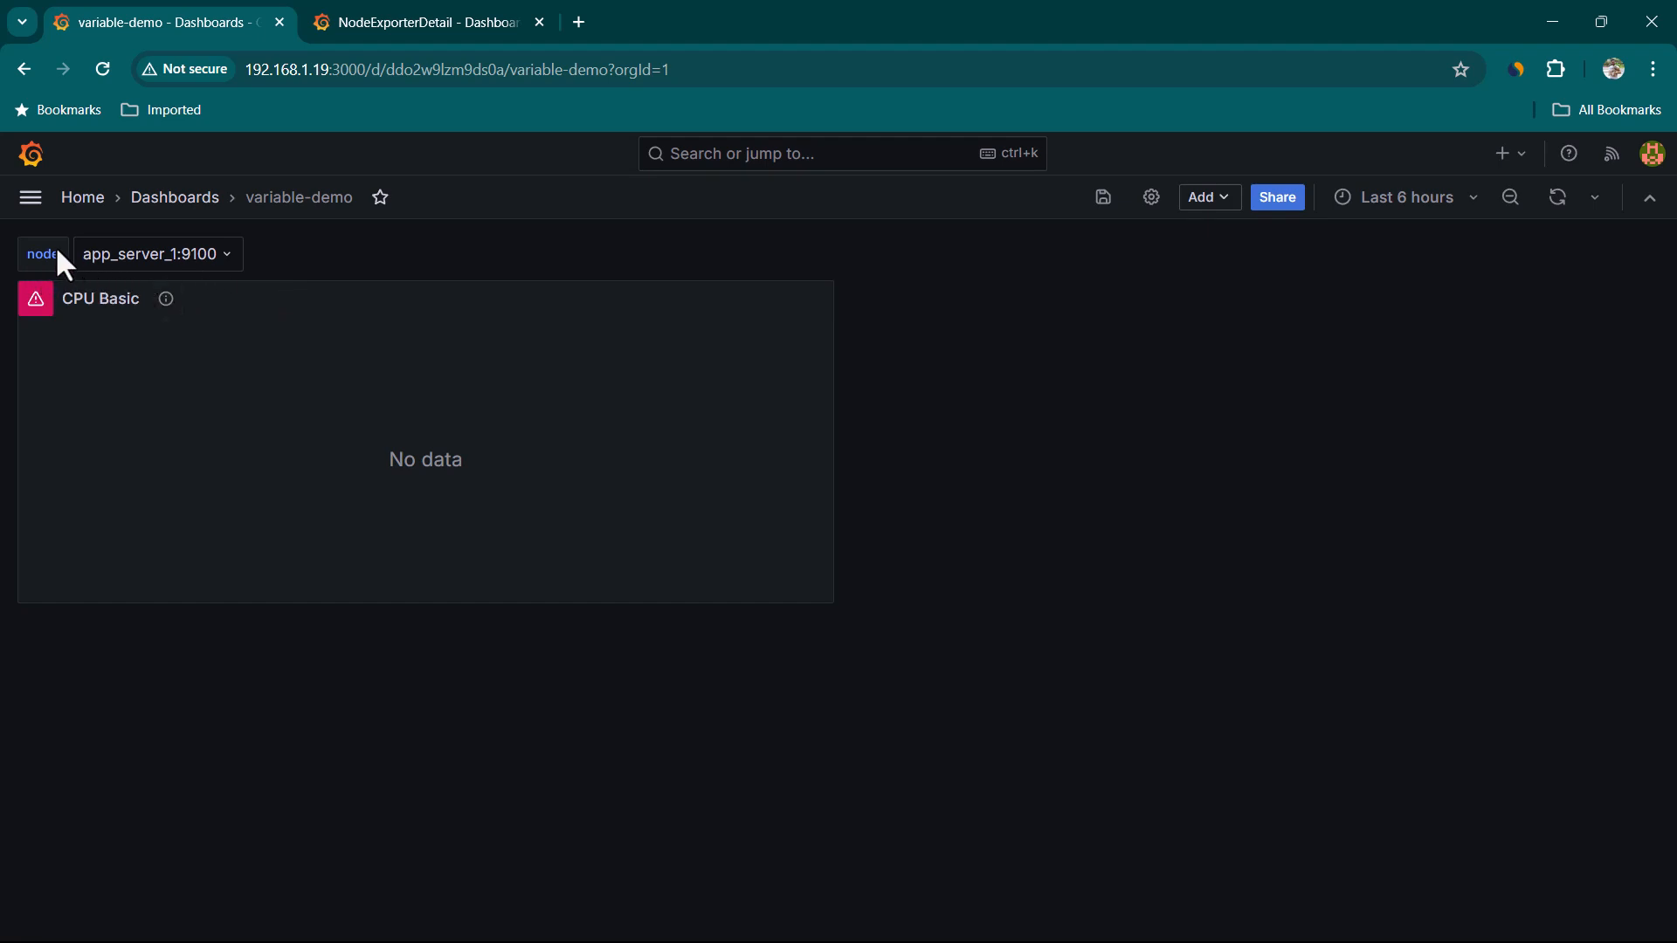
pyautogui.click(223, 255)
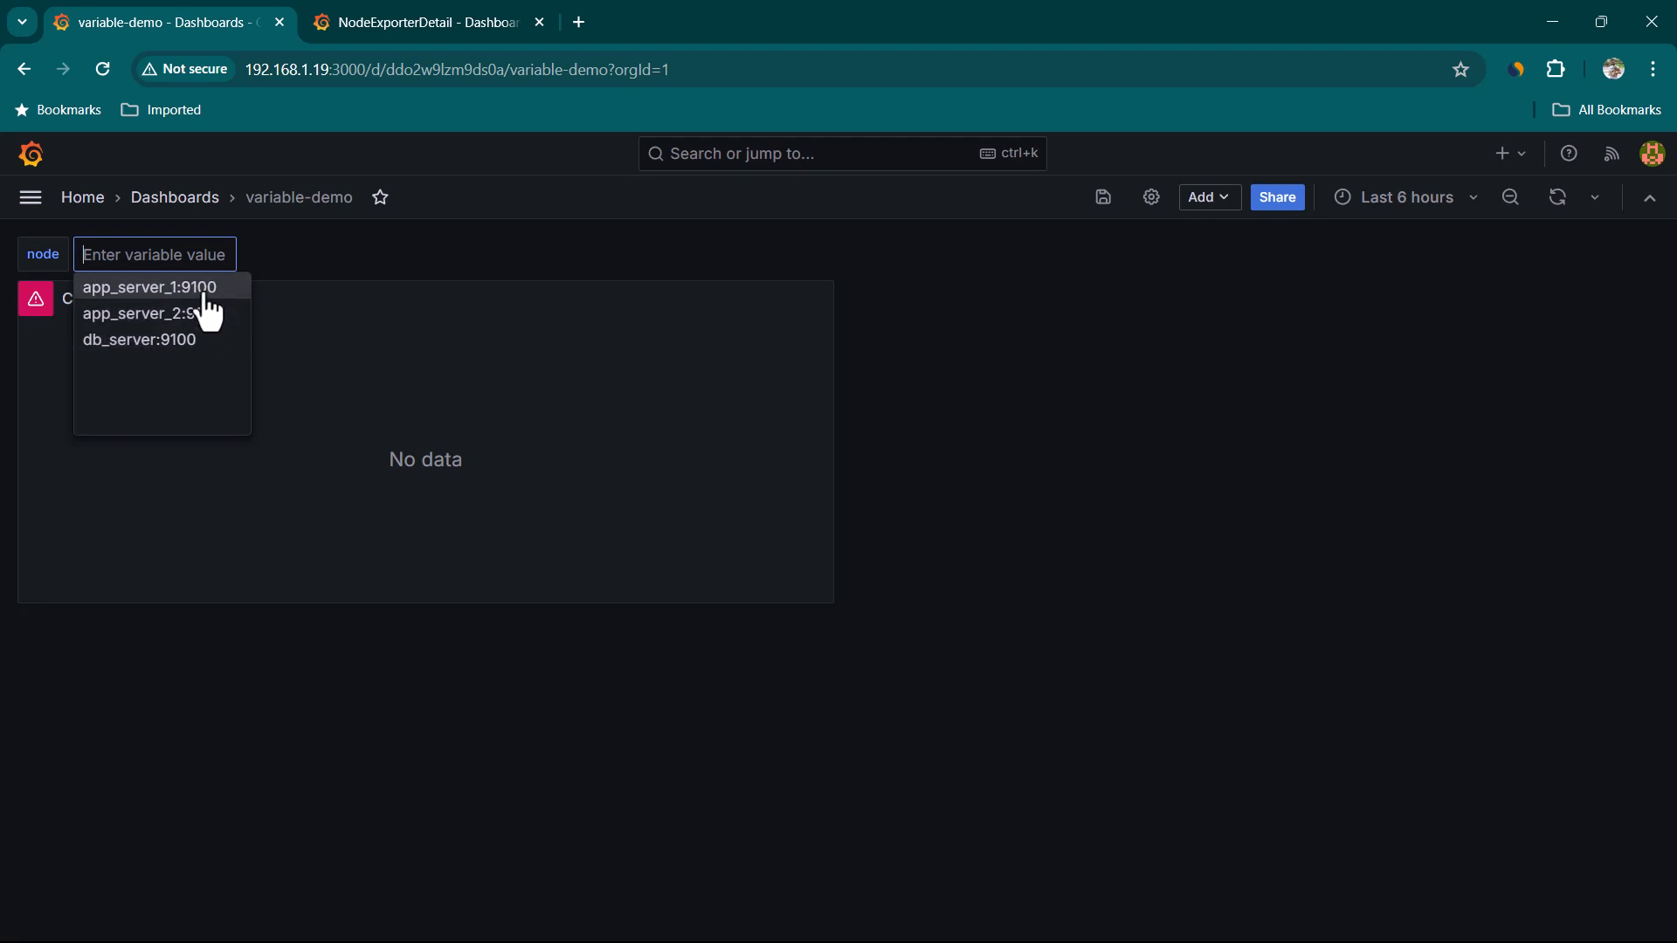
pyautogui.click(203, 291)
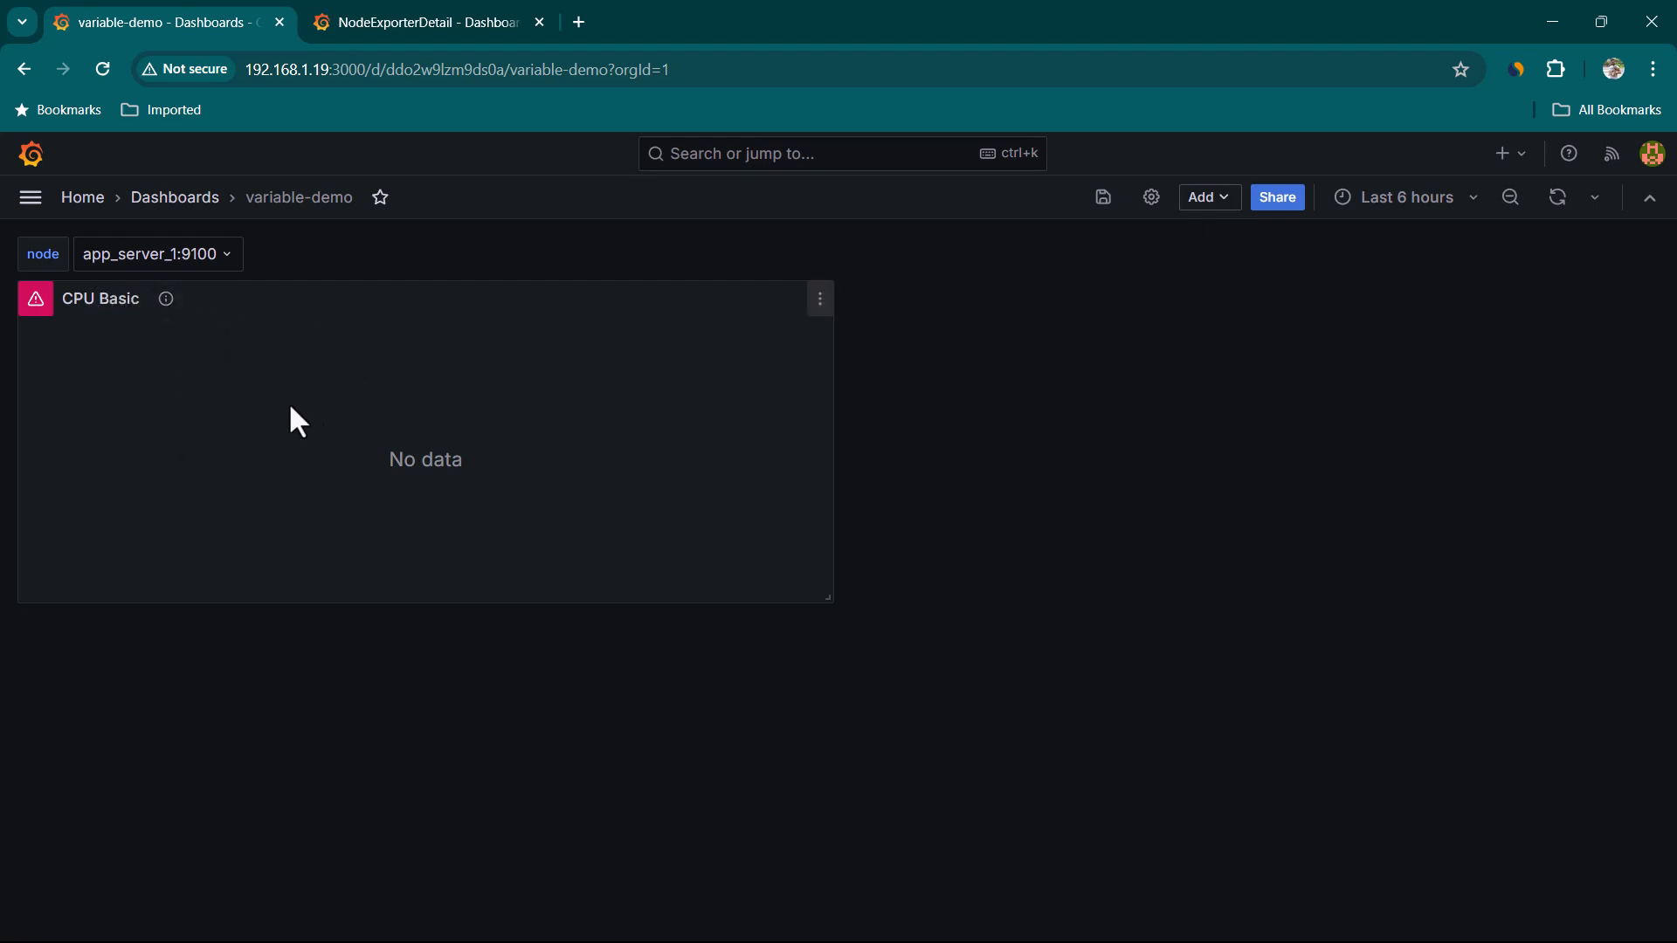
# Open the CPU Basic panel for editing and examine its query's $job reference against NodeExporterDetail's Job values
pyautogui.click(819, 301)
pyautogui.click(694, 382)
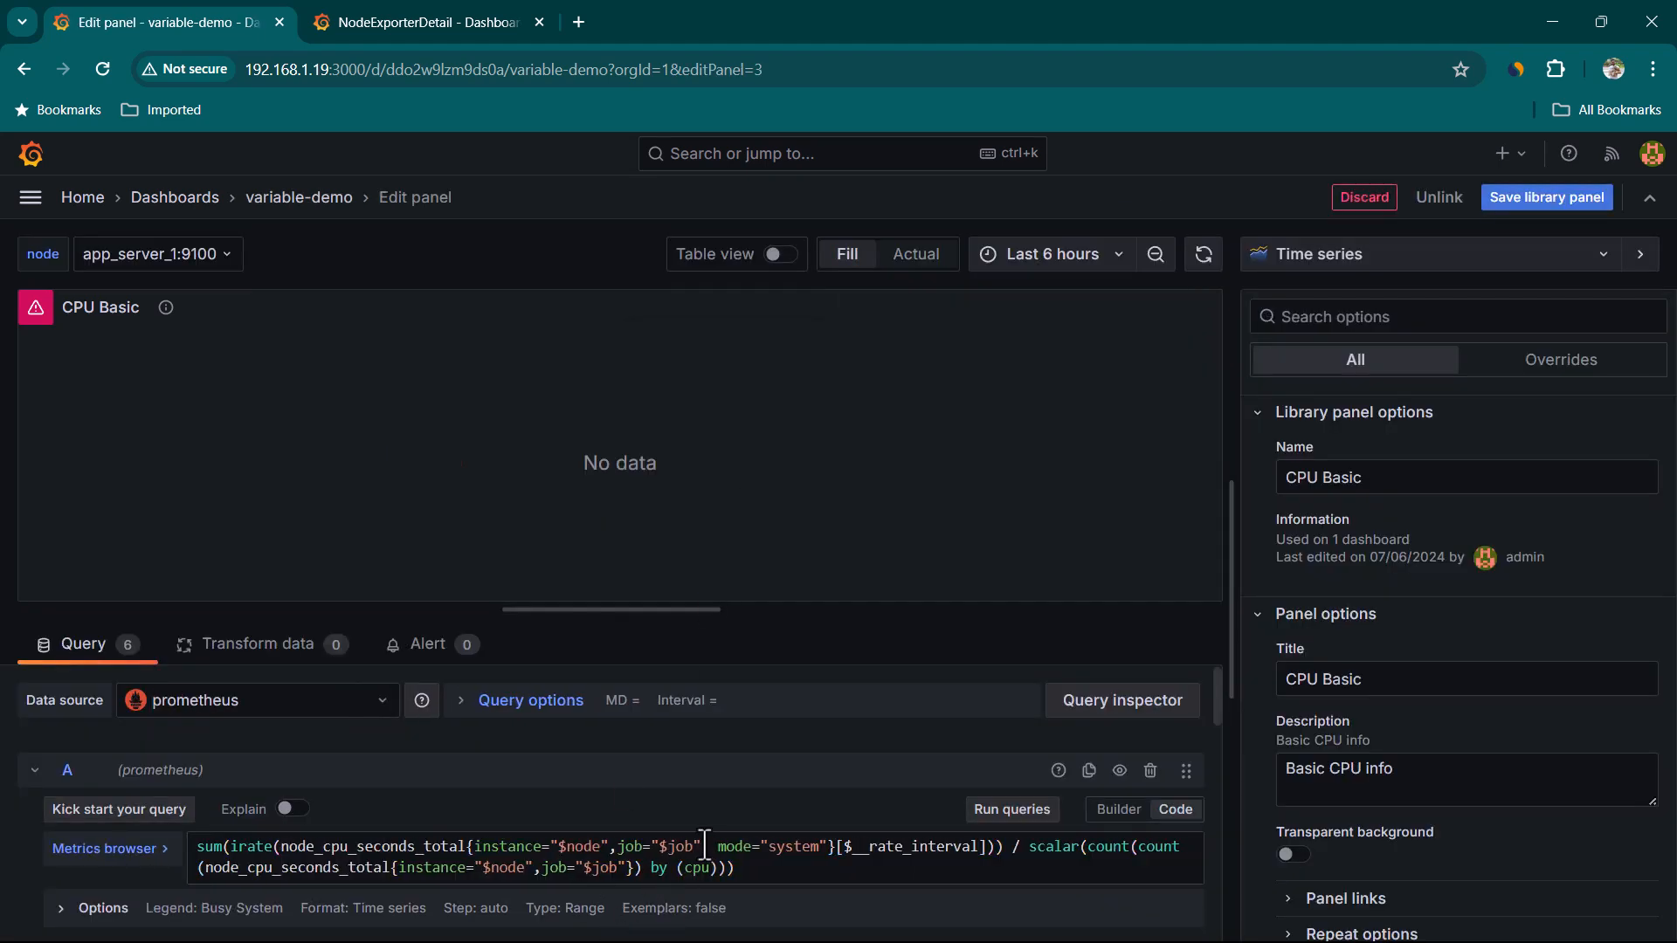
pyautogui.moveTo(658, 846); pyautogui.dragTo(696, 845)
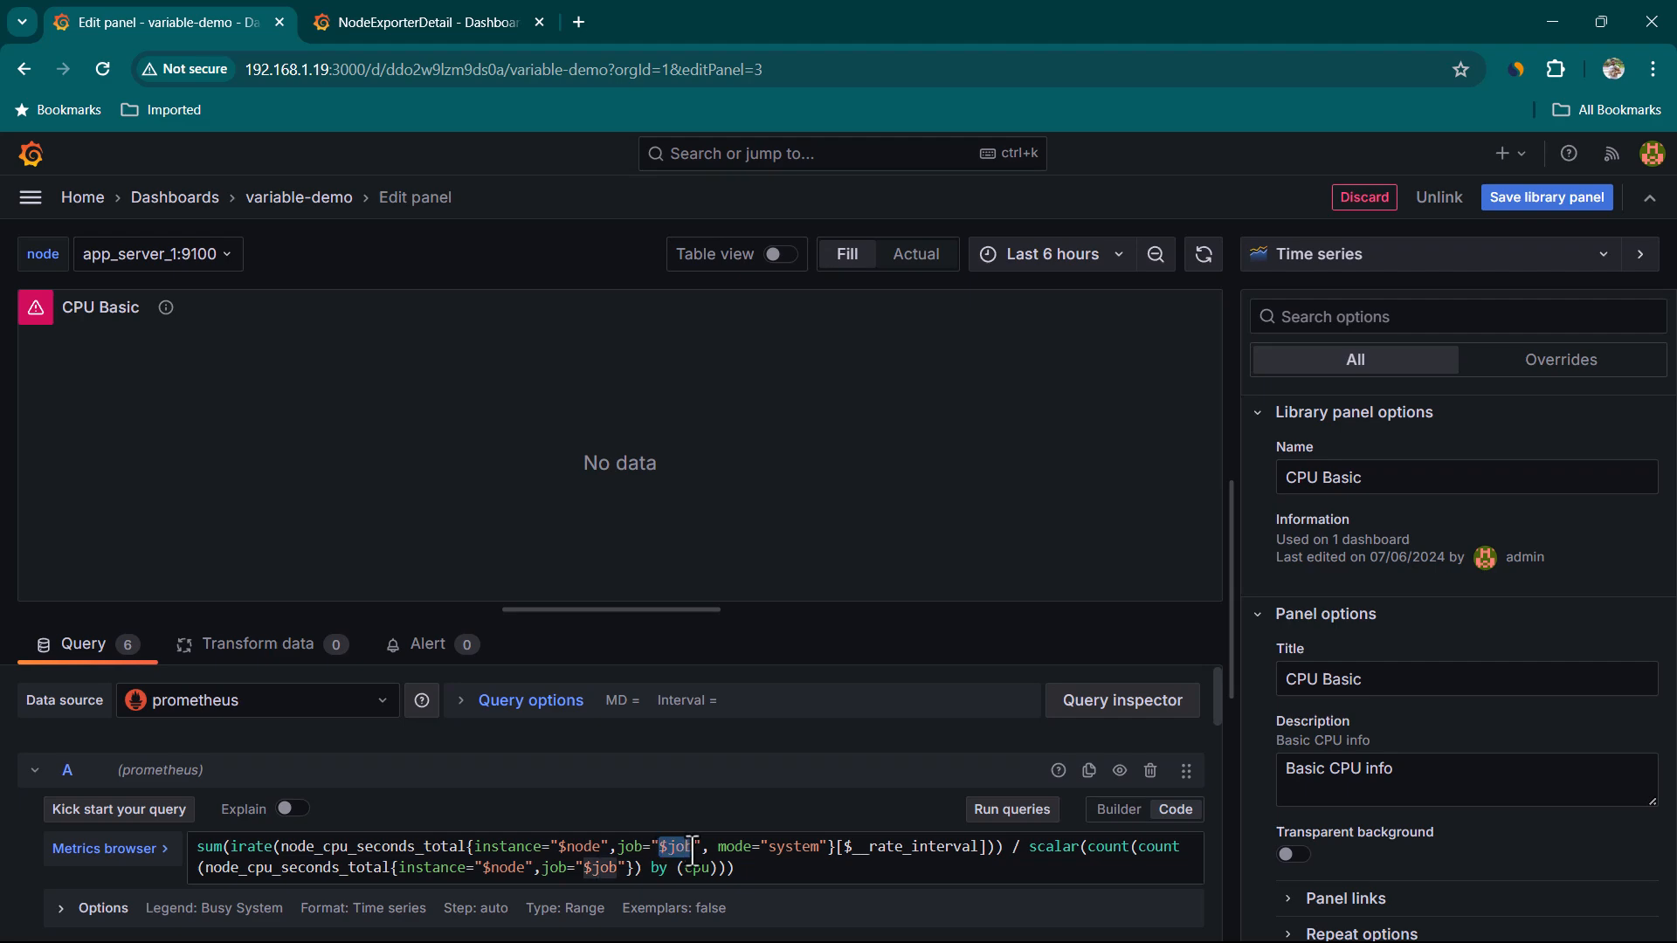
pyautogui.click(428, 19)
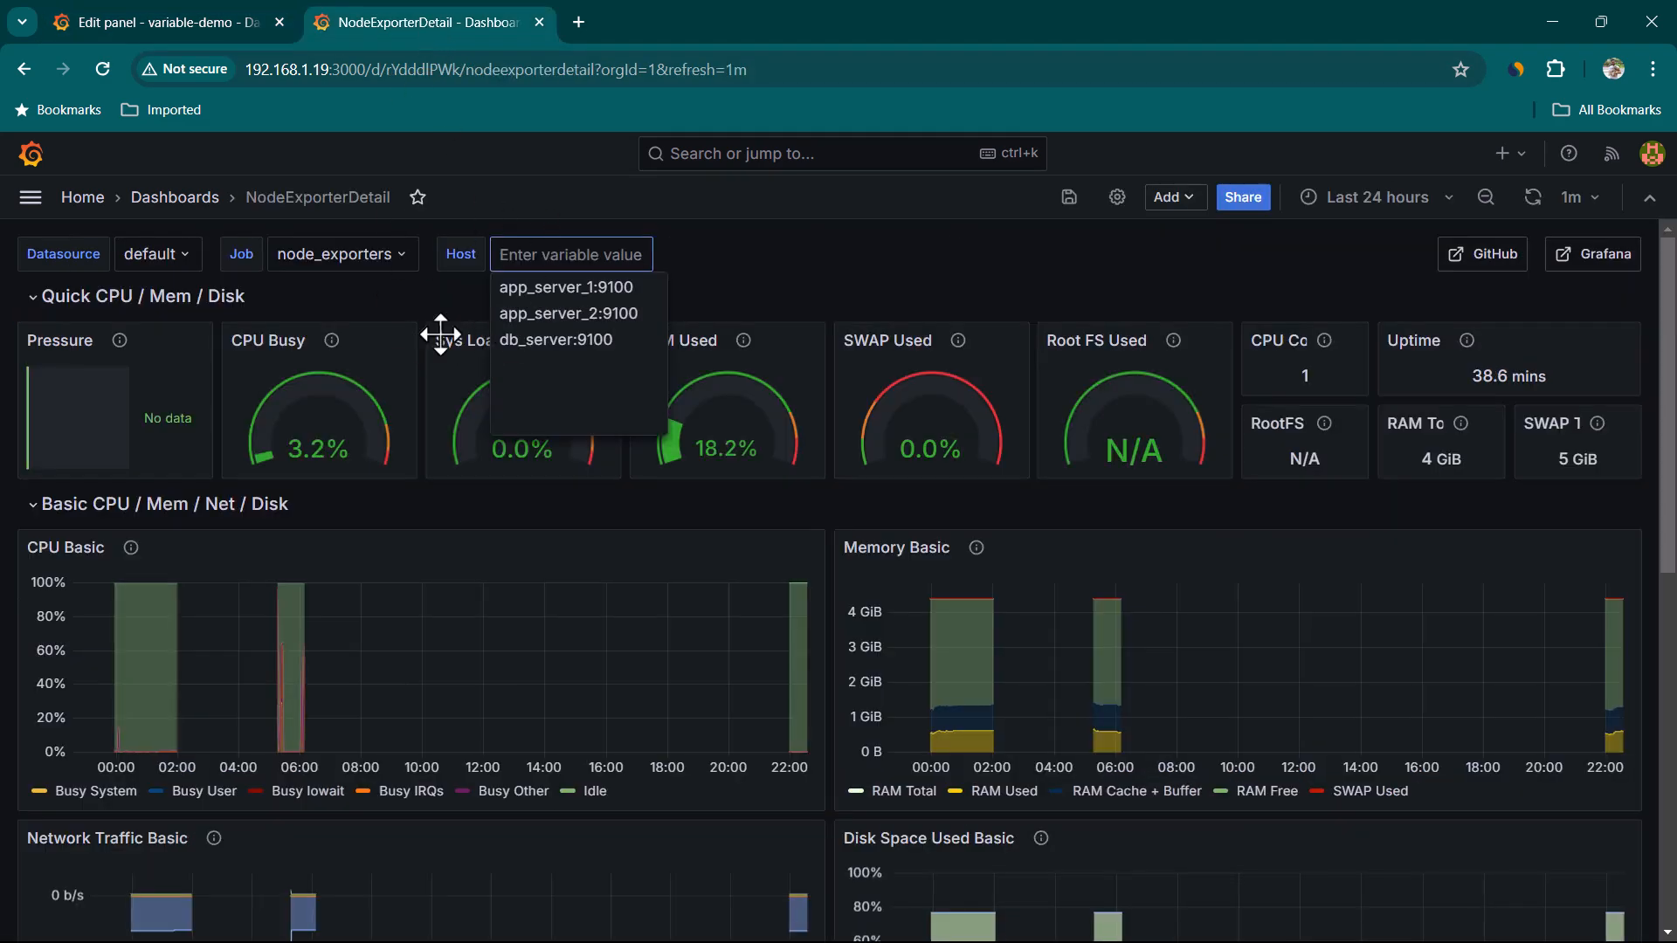
pyautogui.click(372, 287)
pyautogui.click(374, 267)
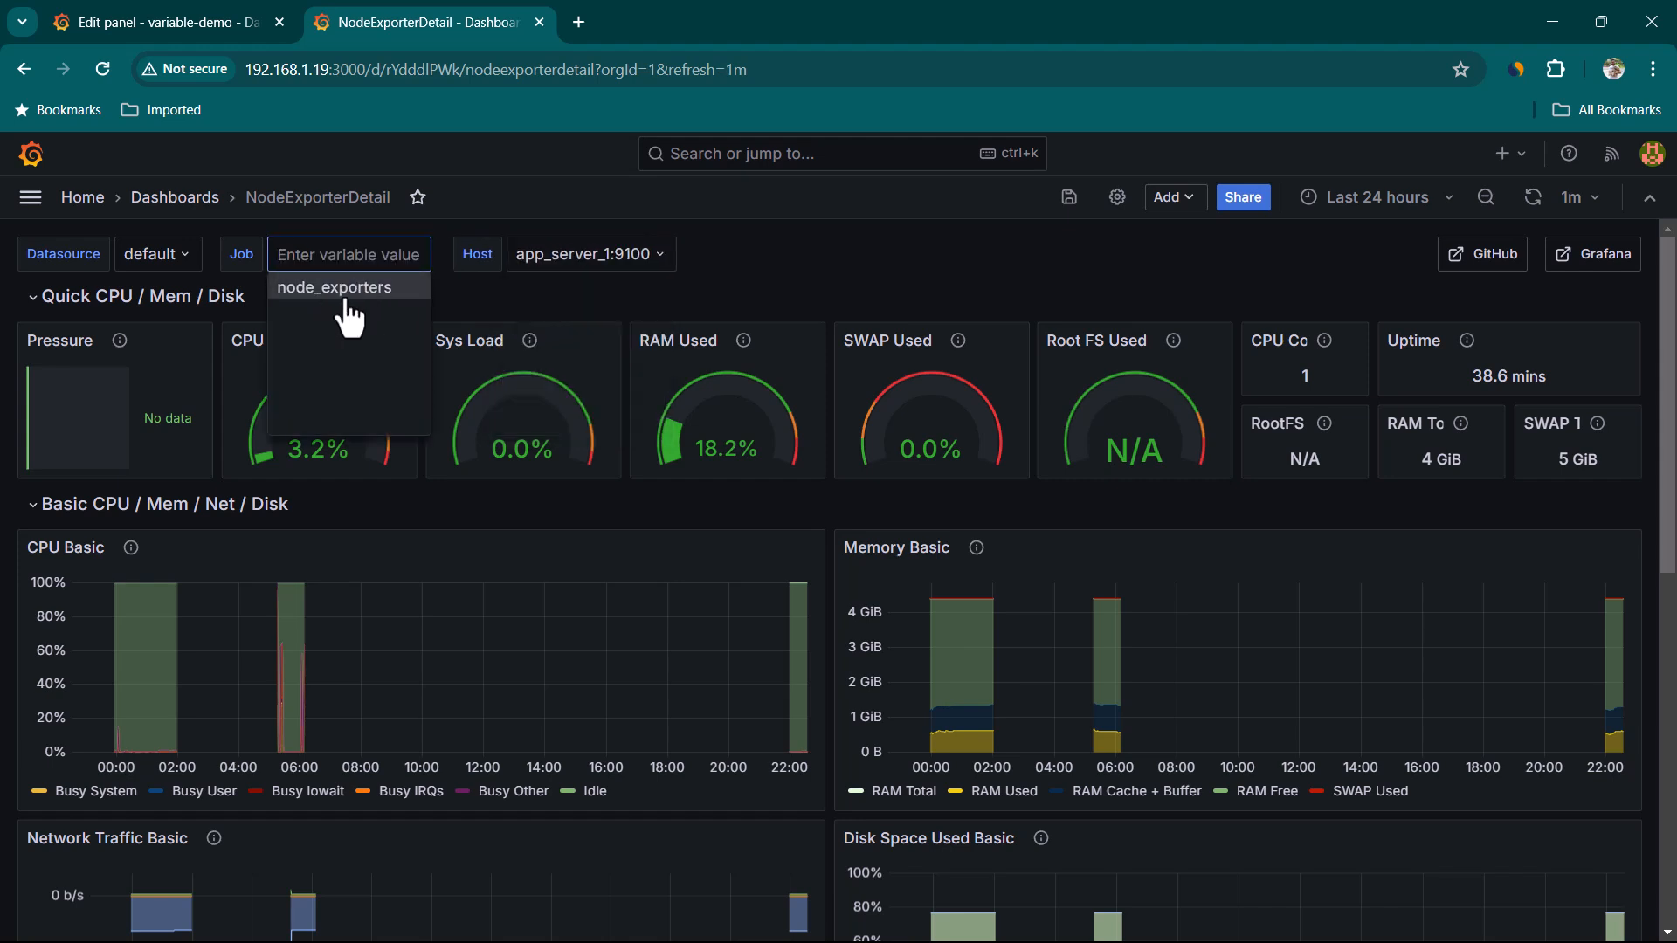
pyautogui.click(236, 25)
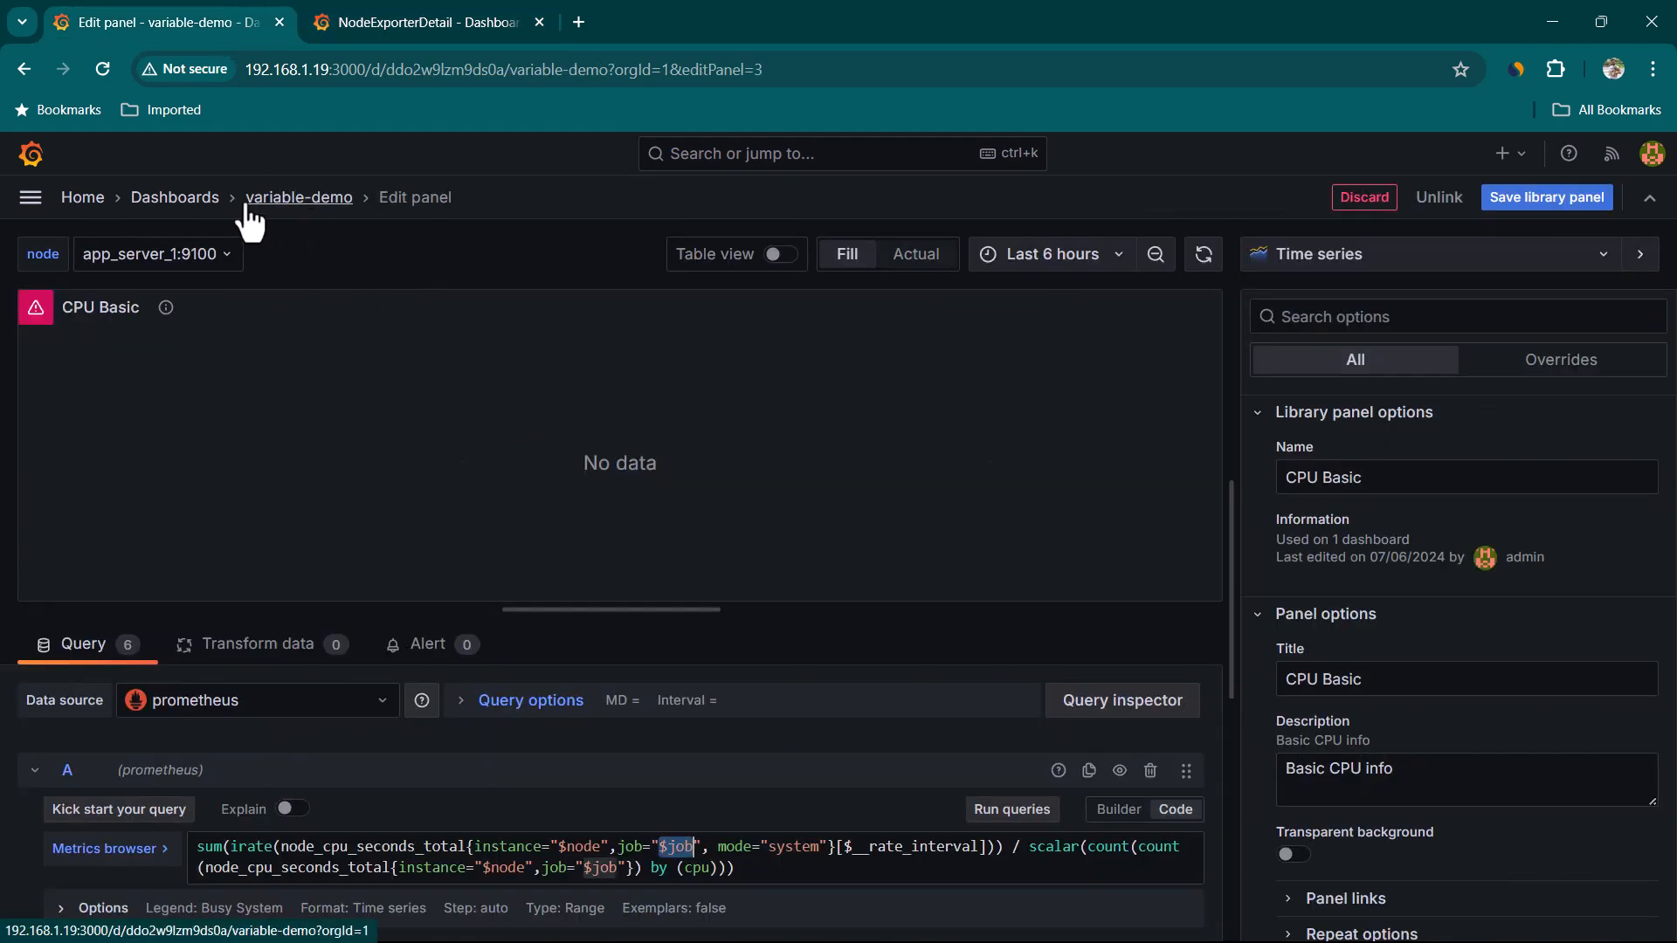
# Leave the panel editor, discarding the unsaved library panel changes
pyautogui.click(308, 199)
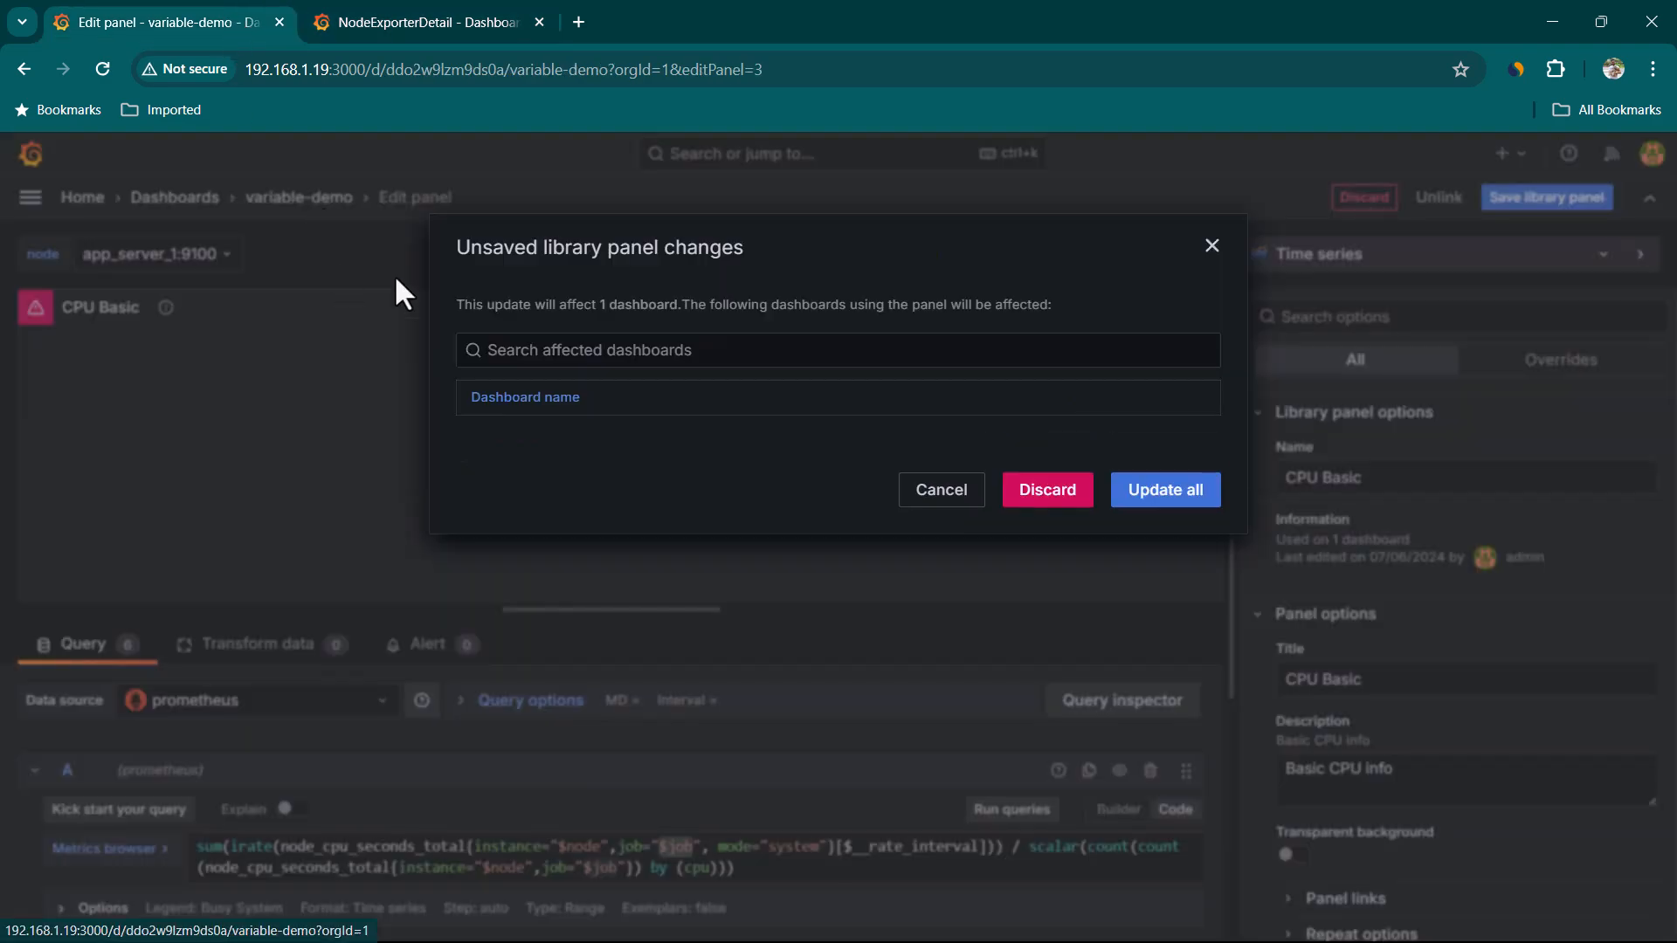
pyautogui.click(1053, 535)
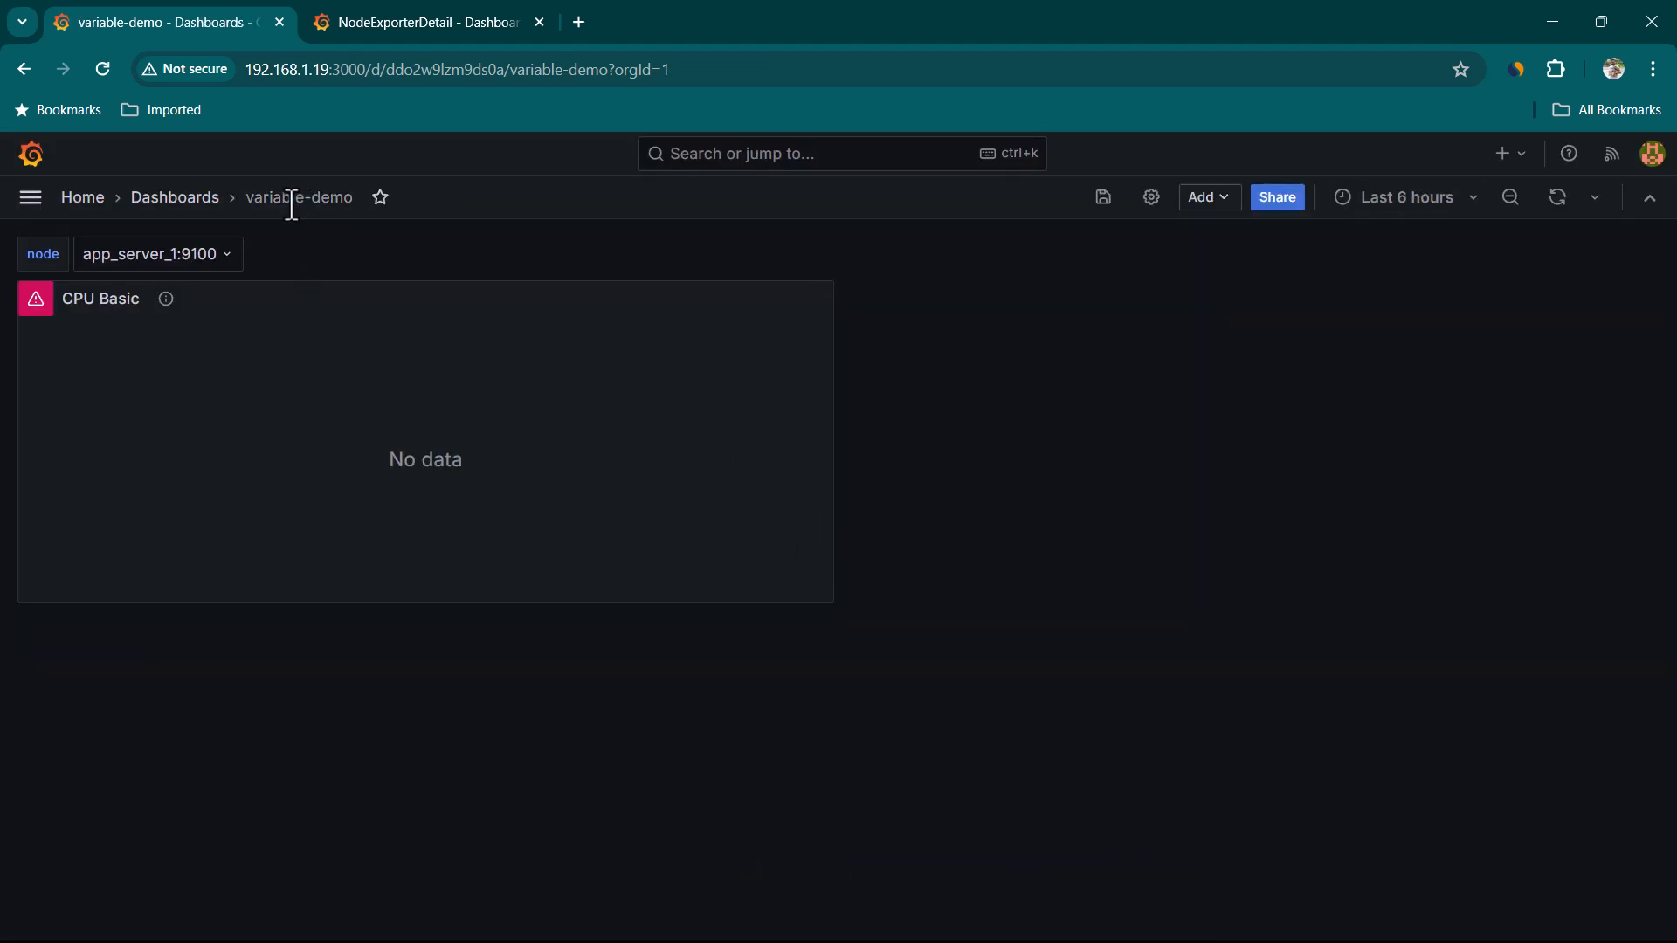
# Open the dashboard settings' variables and start adding a new variable
pyautogui.click(1152, 215)
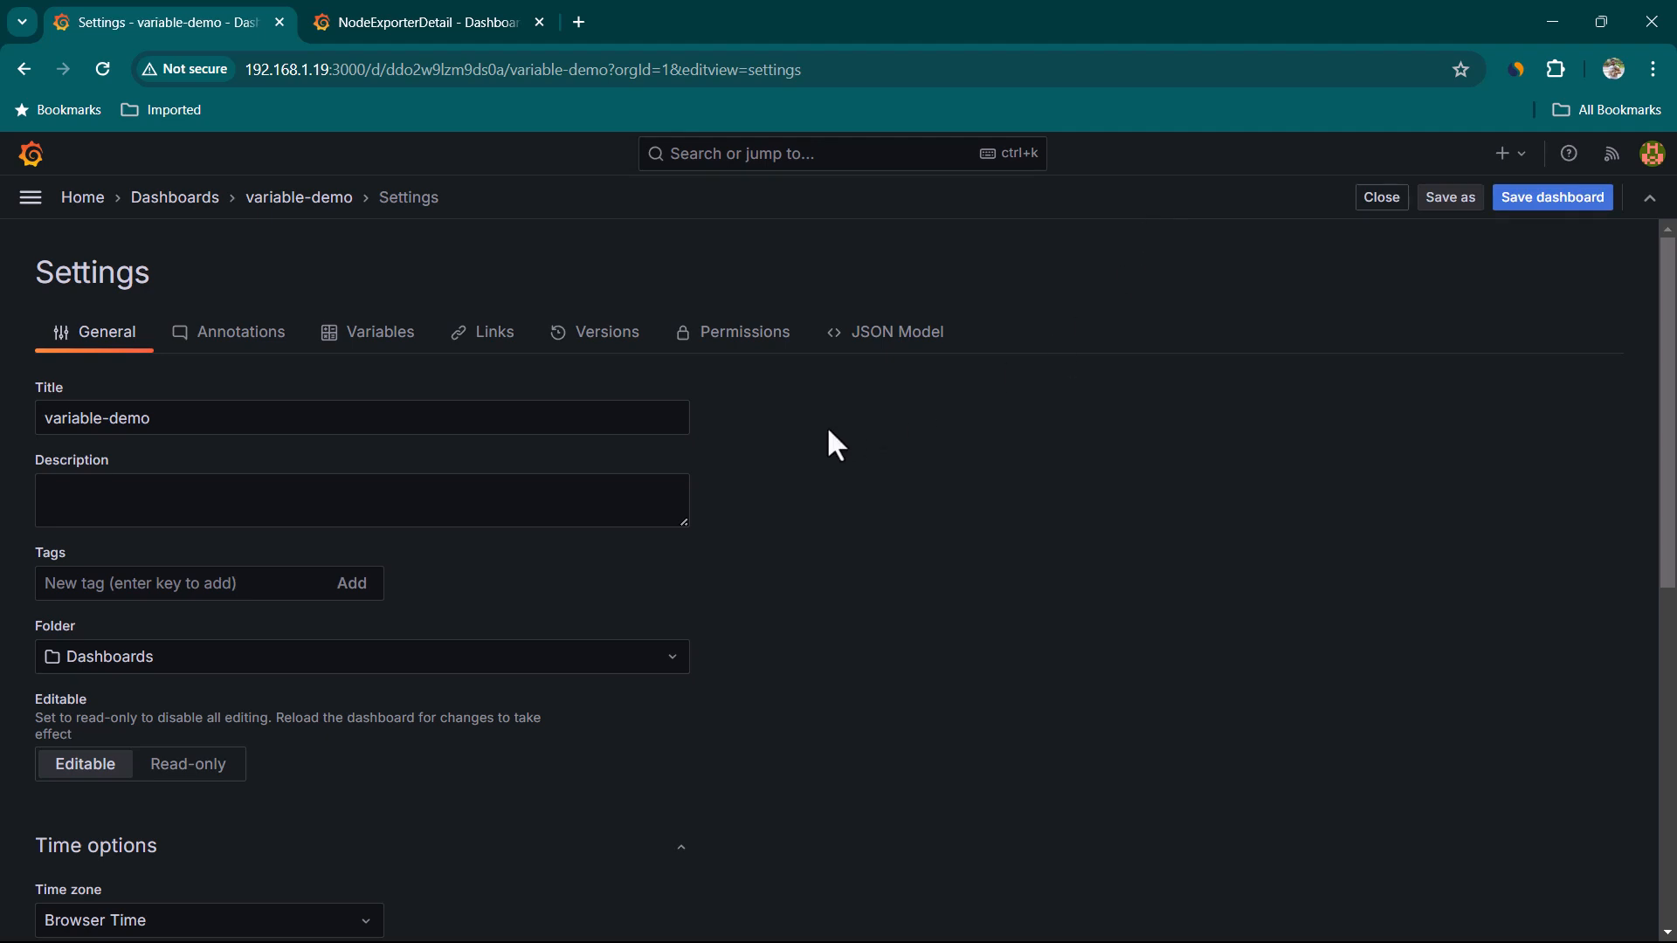
pyautogui.click(341, 345)
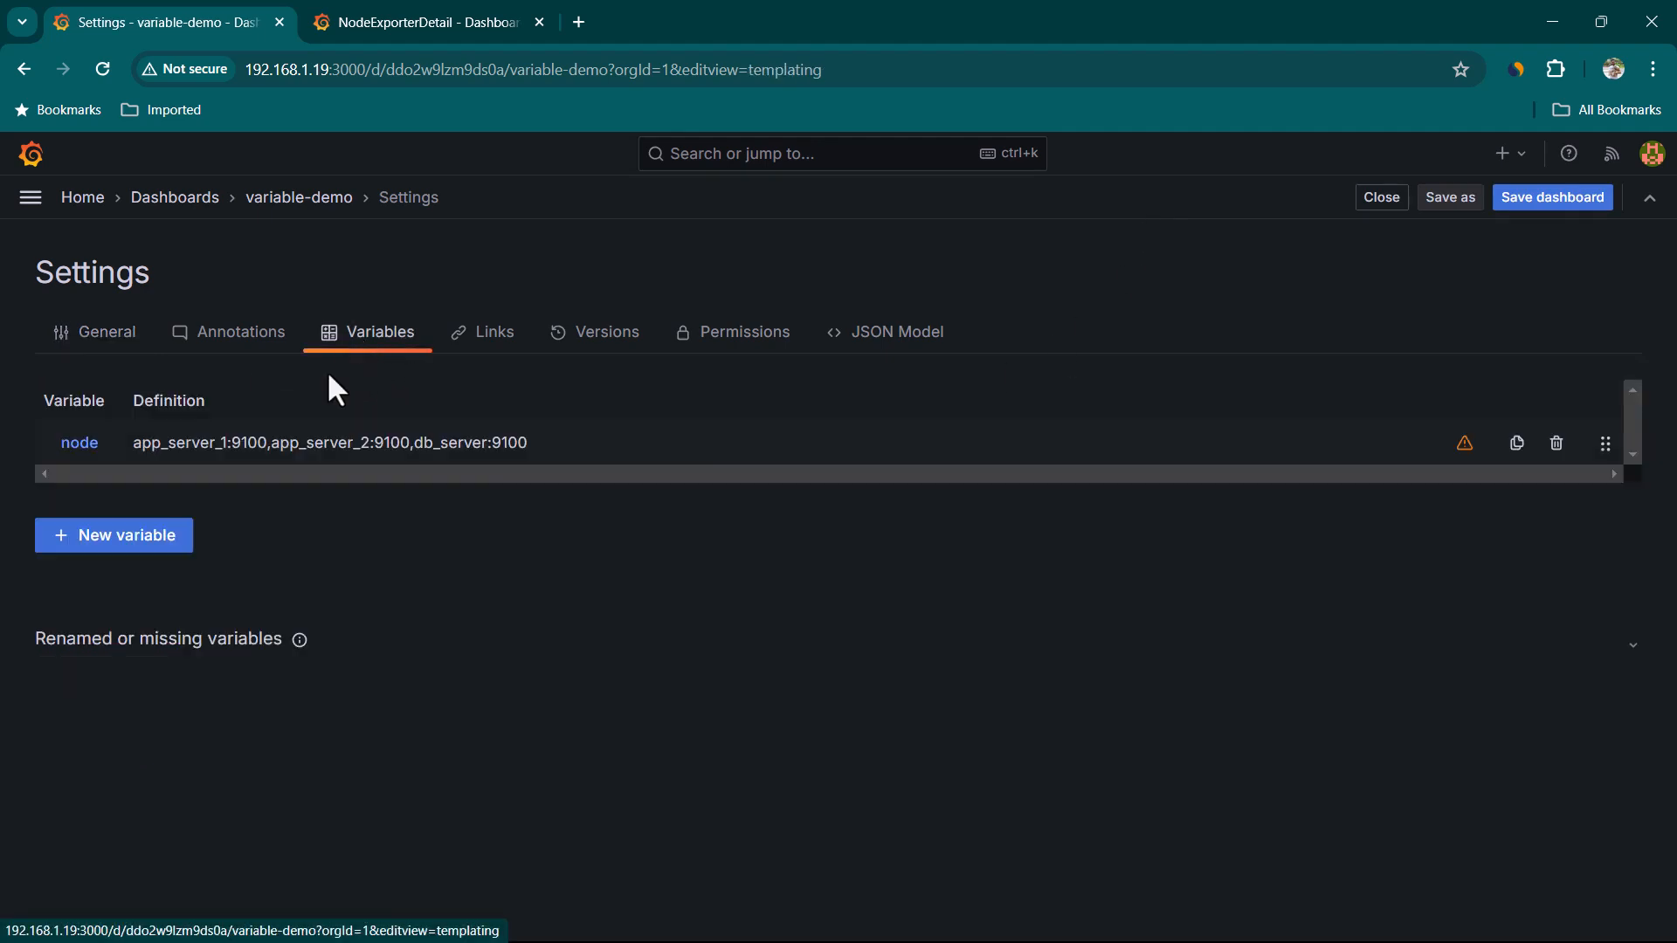
pyautogui.click(159, 537)
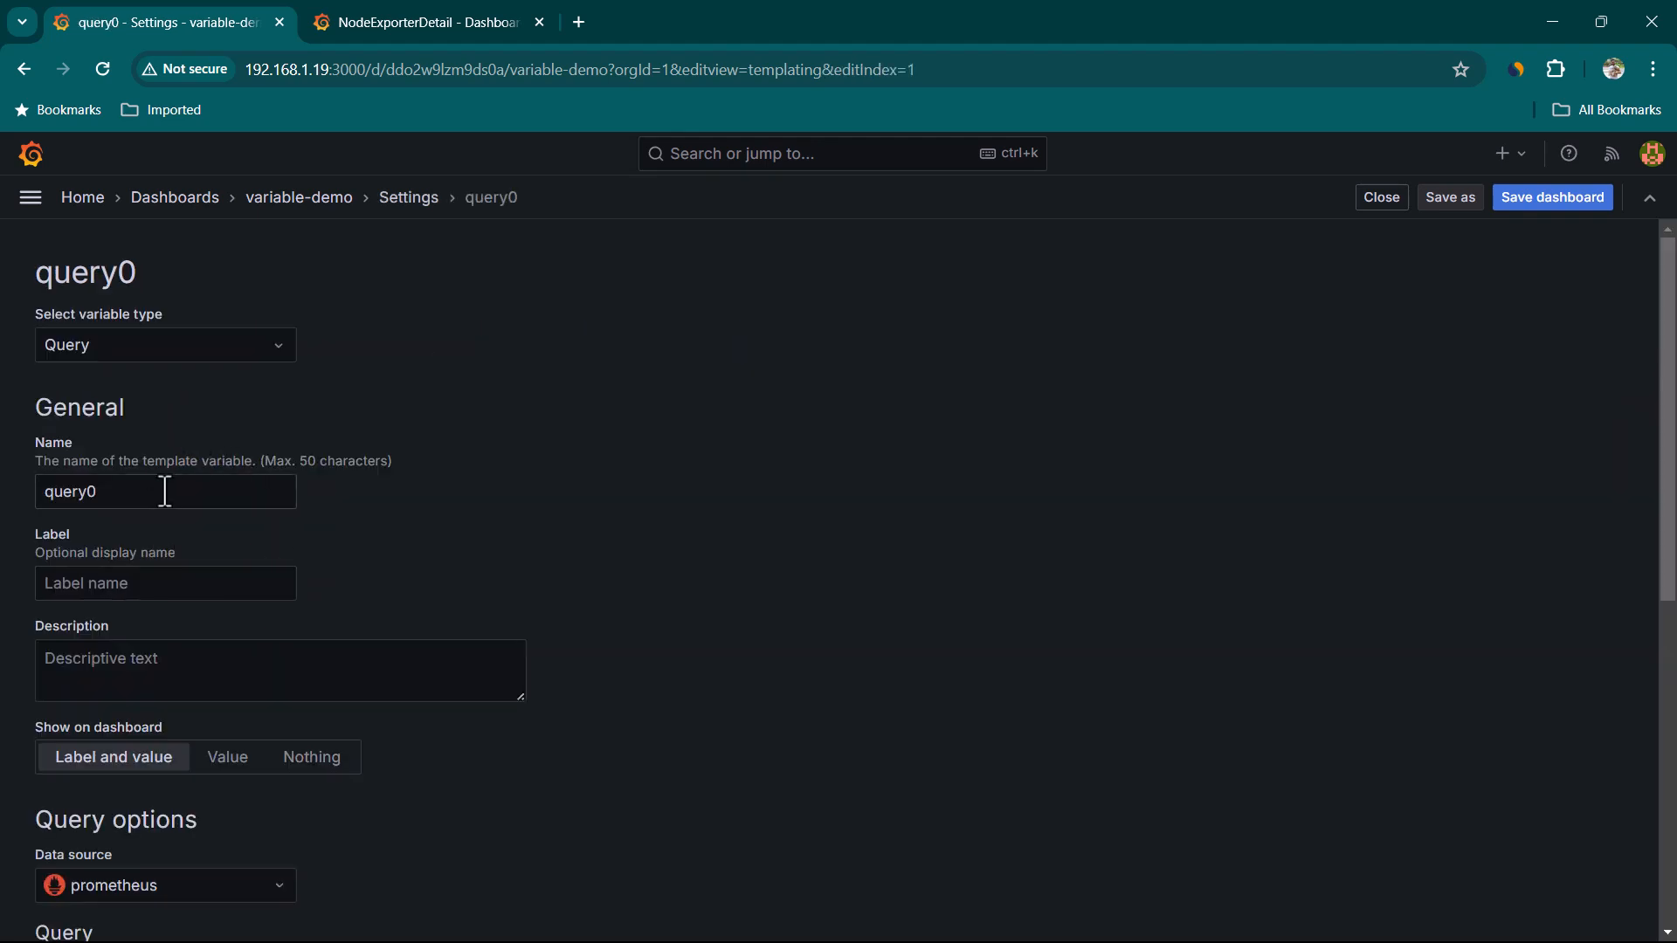
# Set the new variable's type to Custom and name it job
pyautogui.click(208, 354)
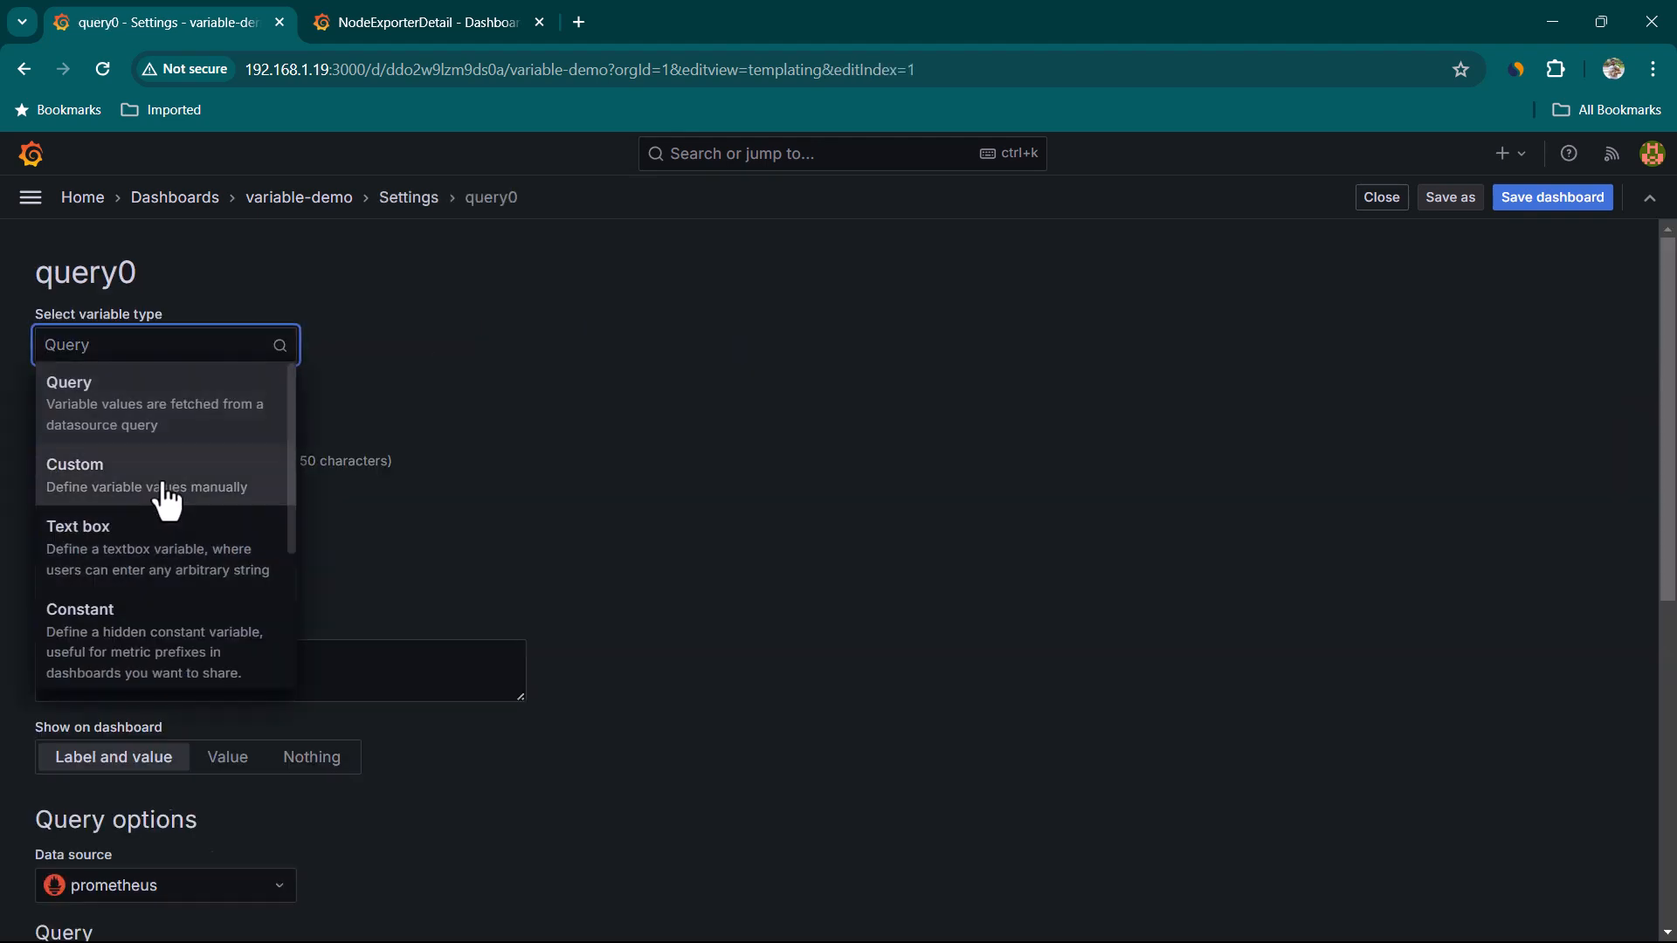
pyautogui.click(166, 481)
pyautogui.write('job')
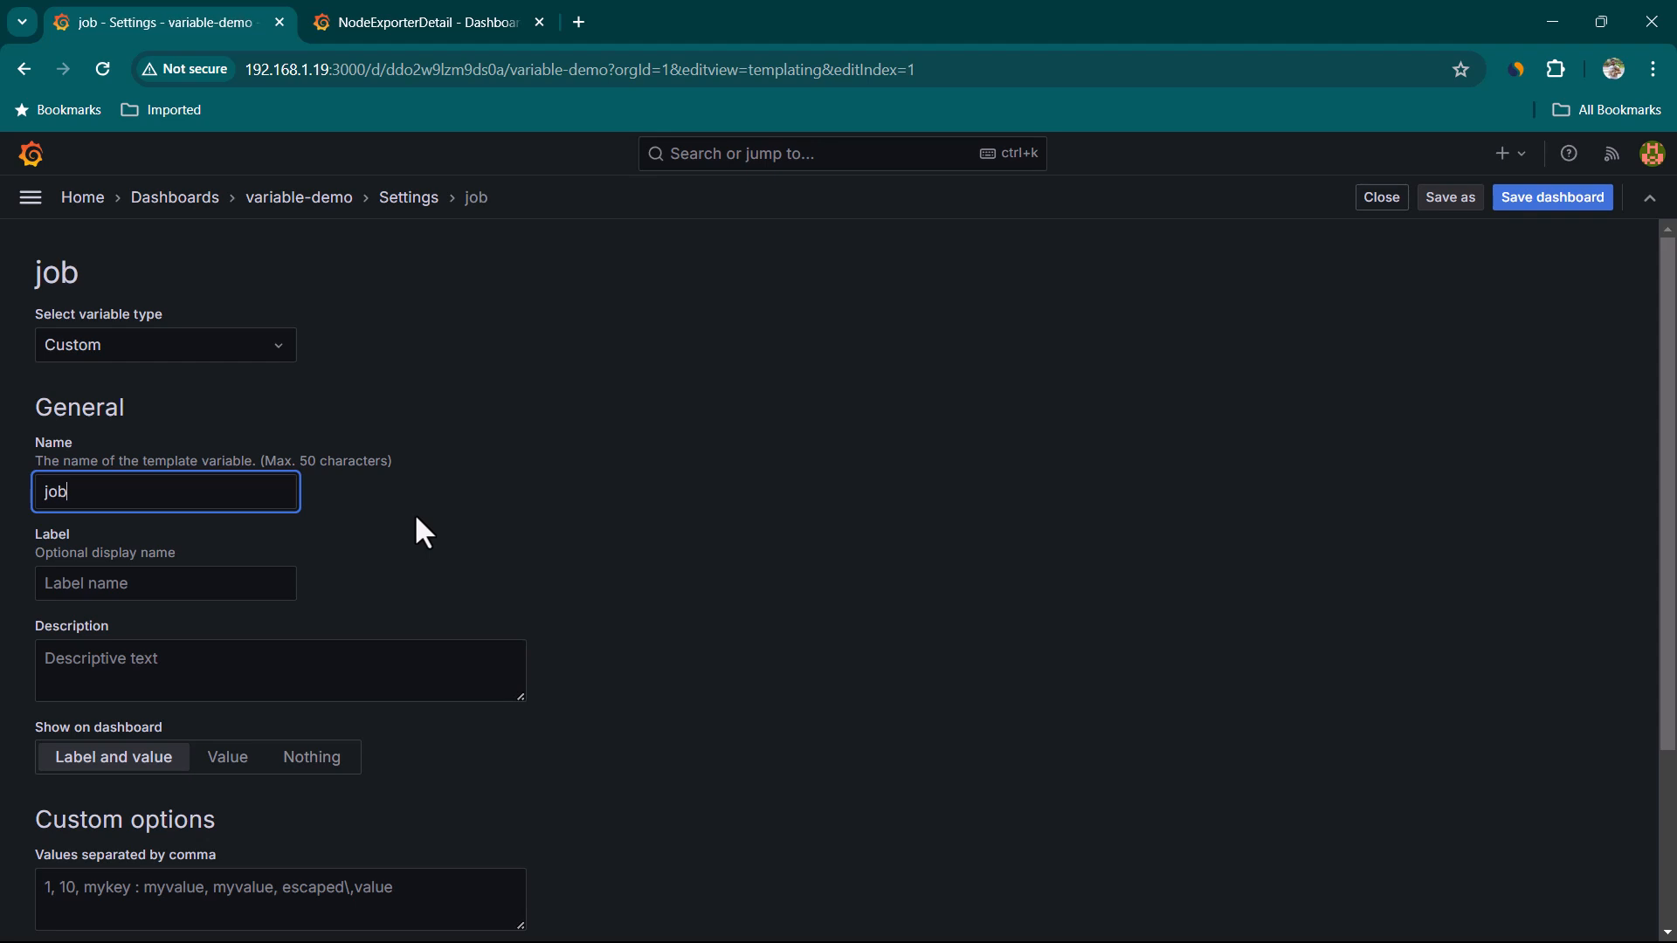
# Enter node_exporters as the job variable's custom value and apply the variable
pyautogui.scroll(-3, 472, 705)
pyautogui.scroll(-1, 472, 704)
pyautogui.click(341, 655)
pyautogui.write('node_exporters')
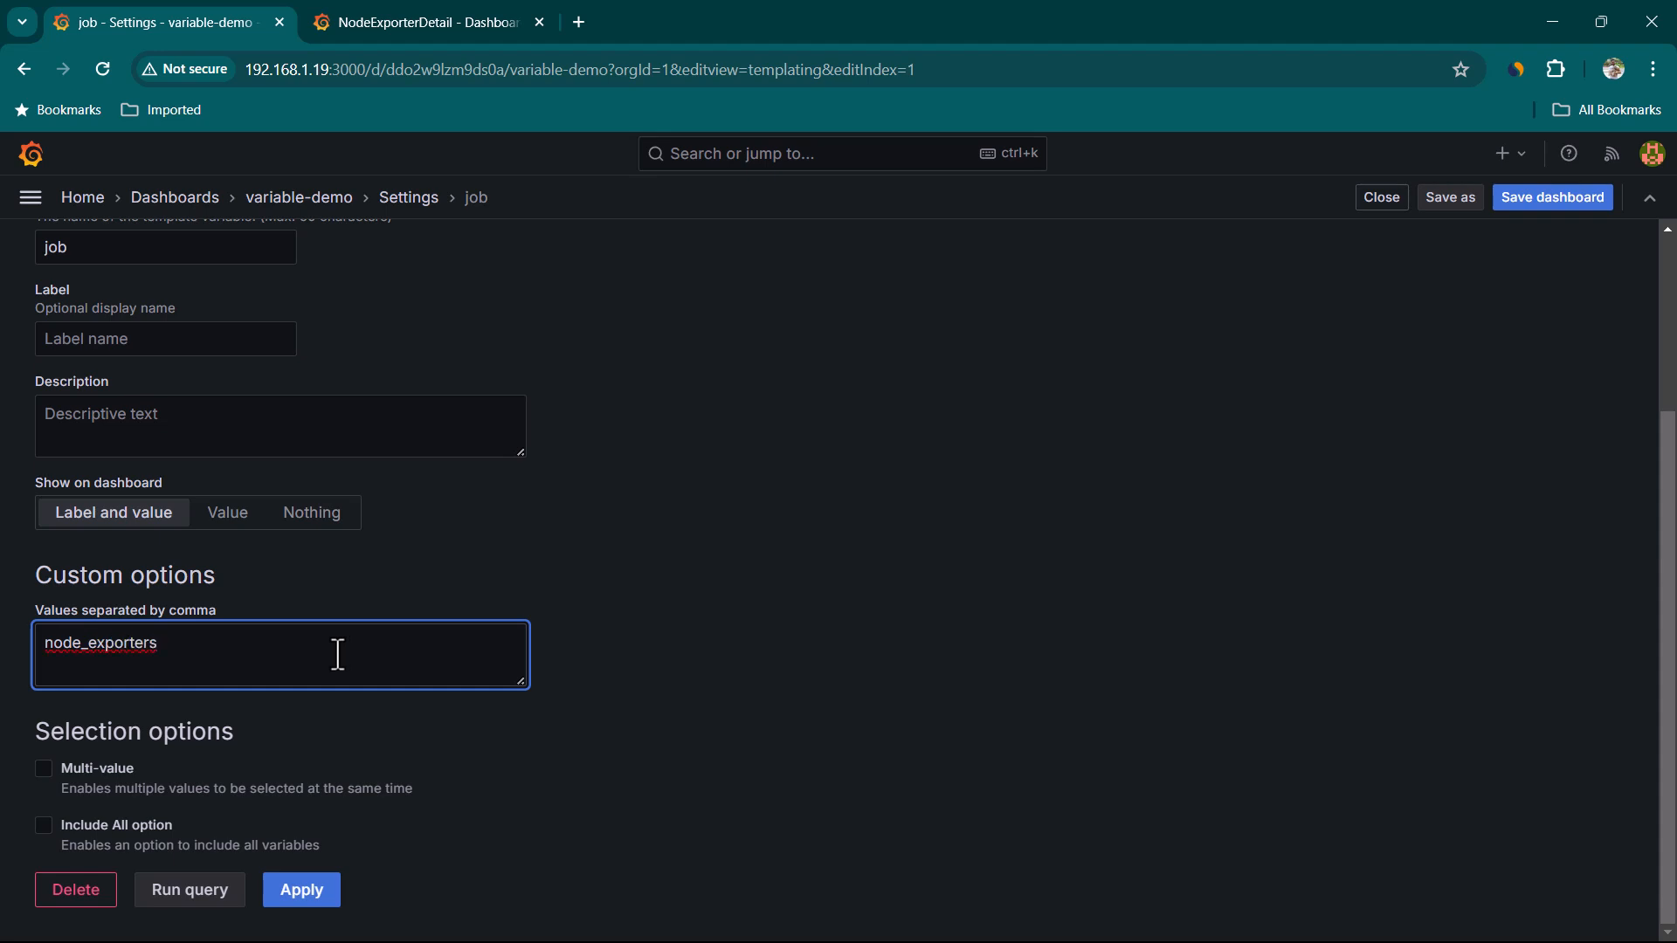
pyautogui.click(395, 15)
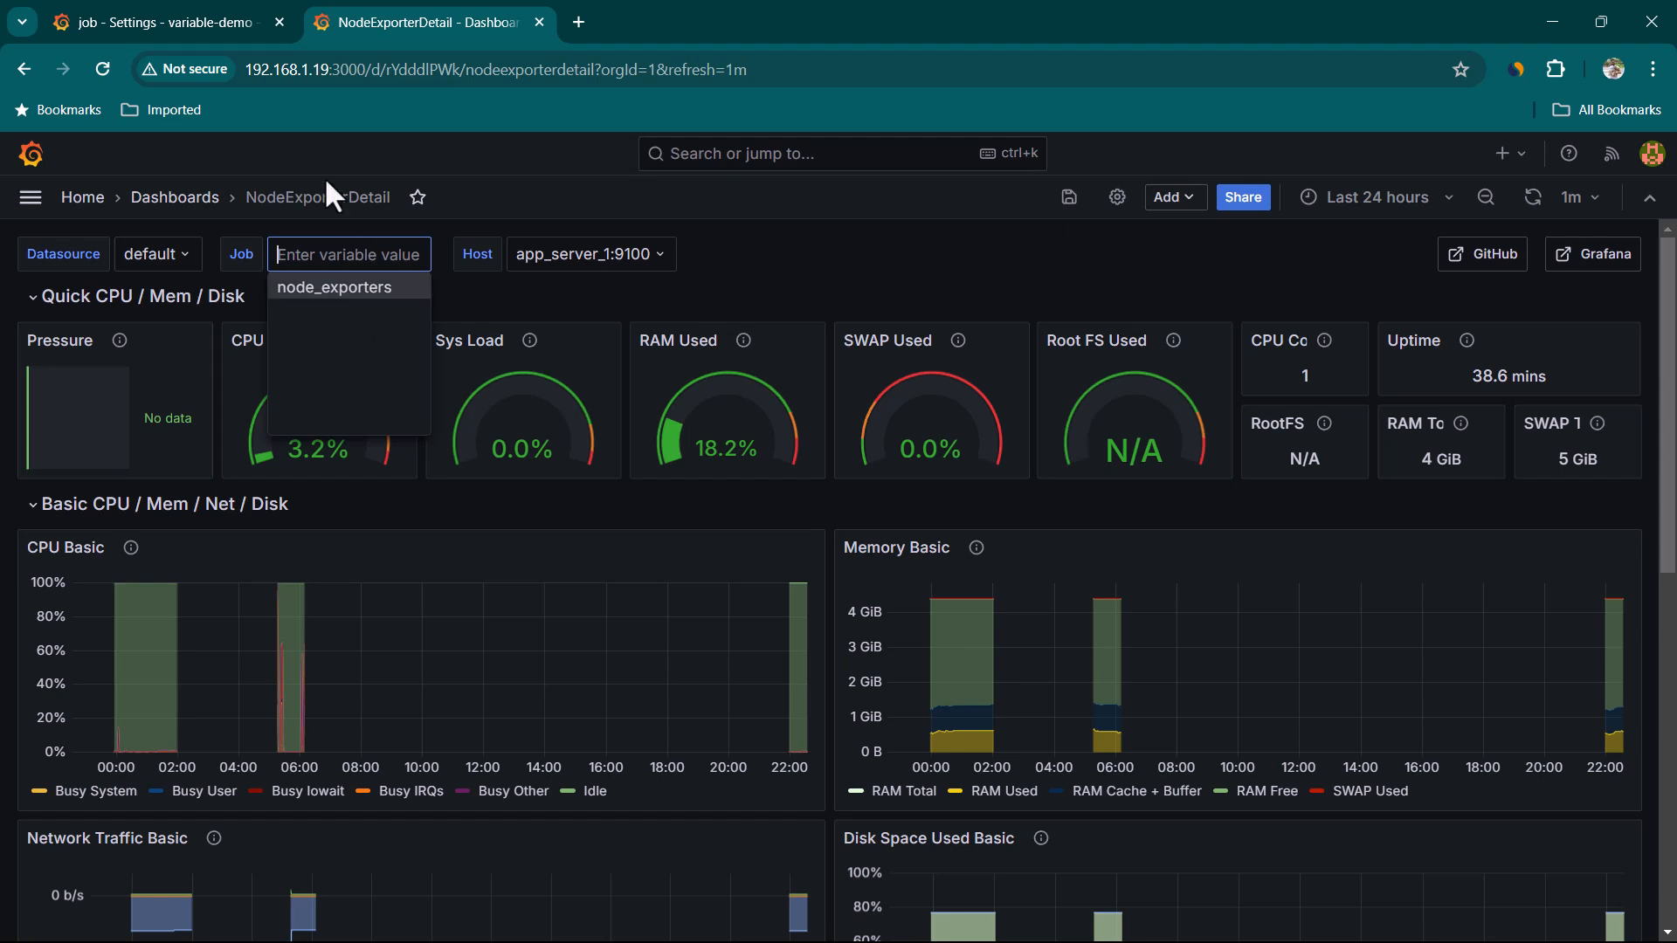
pyautogui.click(231, 31)
pyautogui.scroll(-1, 175, 524)
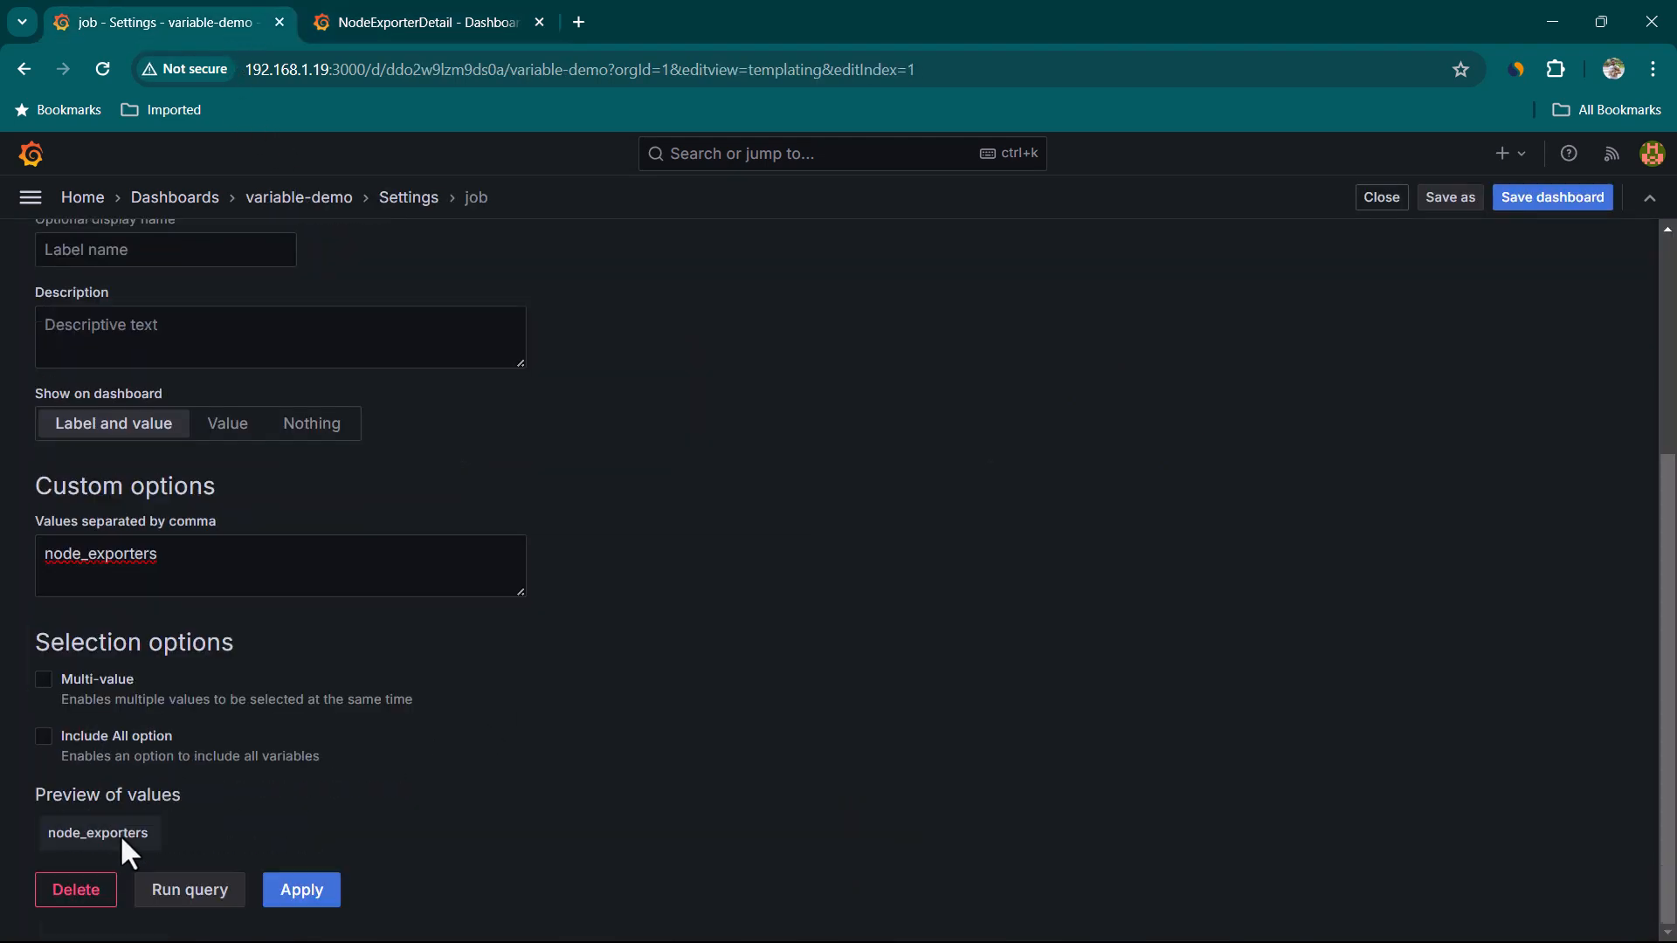
pyautogui.click(302, 893)
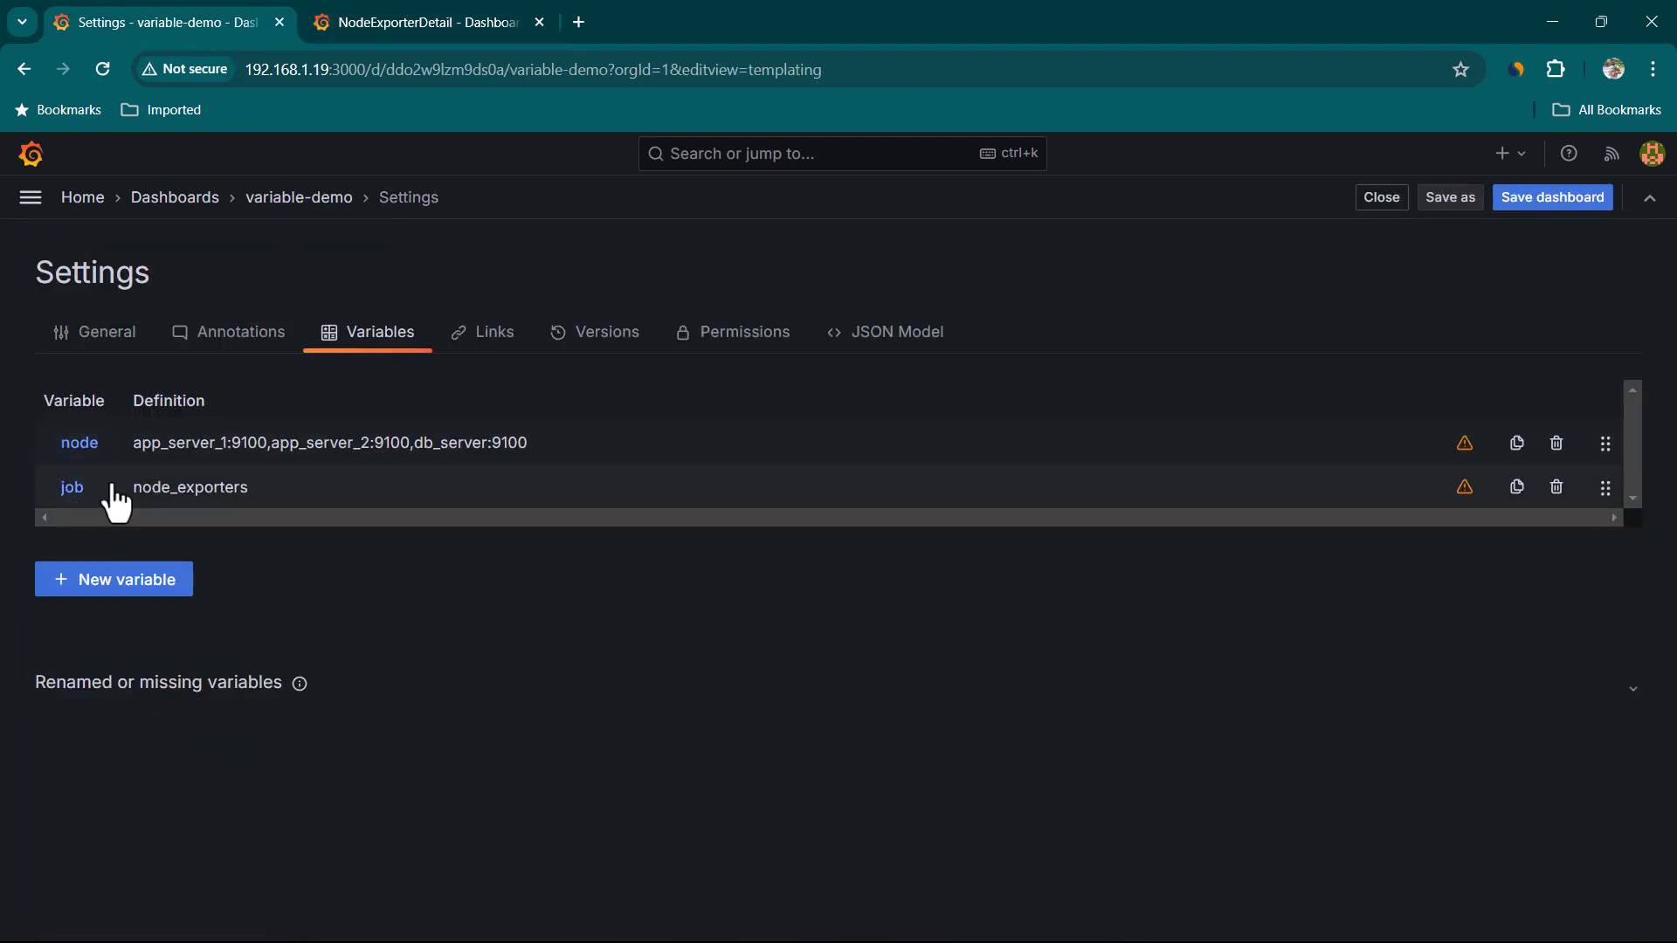
# Save the dashboard
pyautogui.click(1553, 204)
pyautogui.click(988, 533)
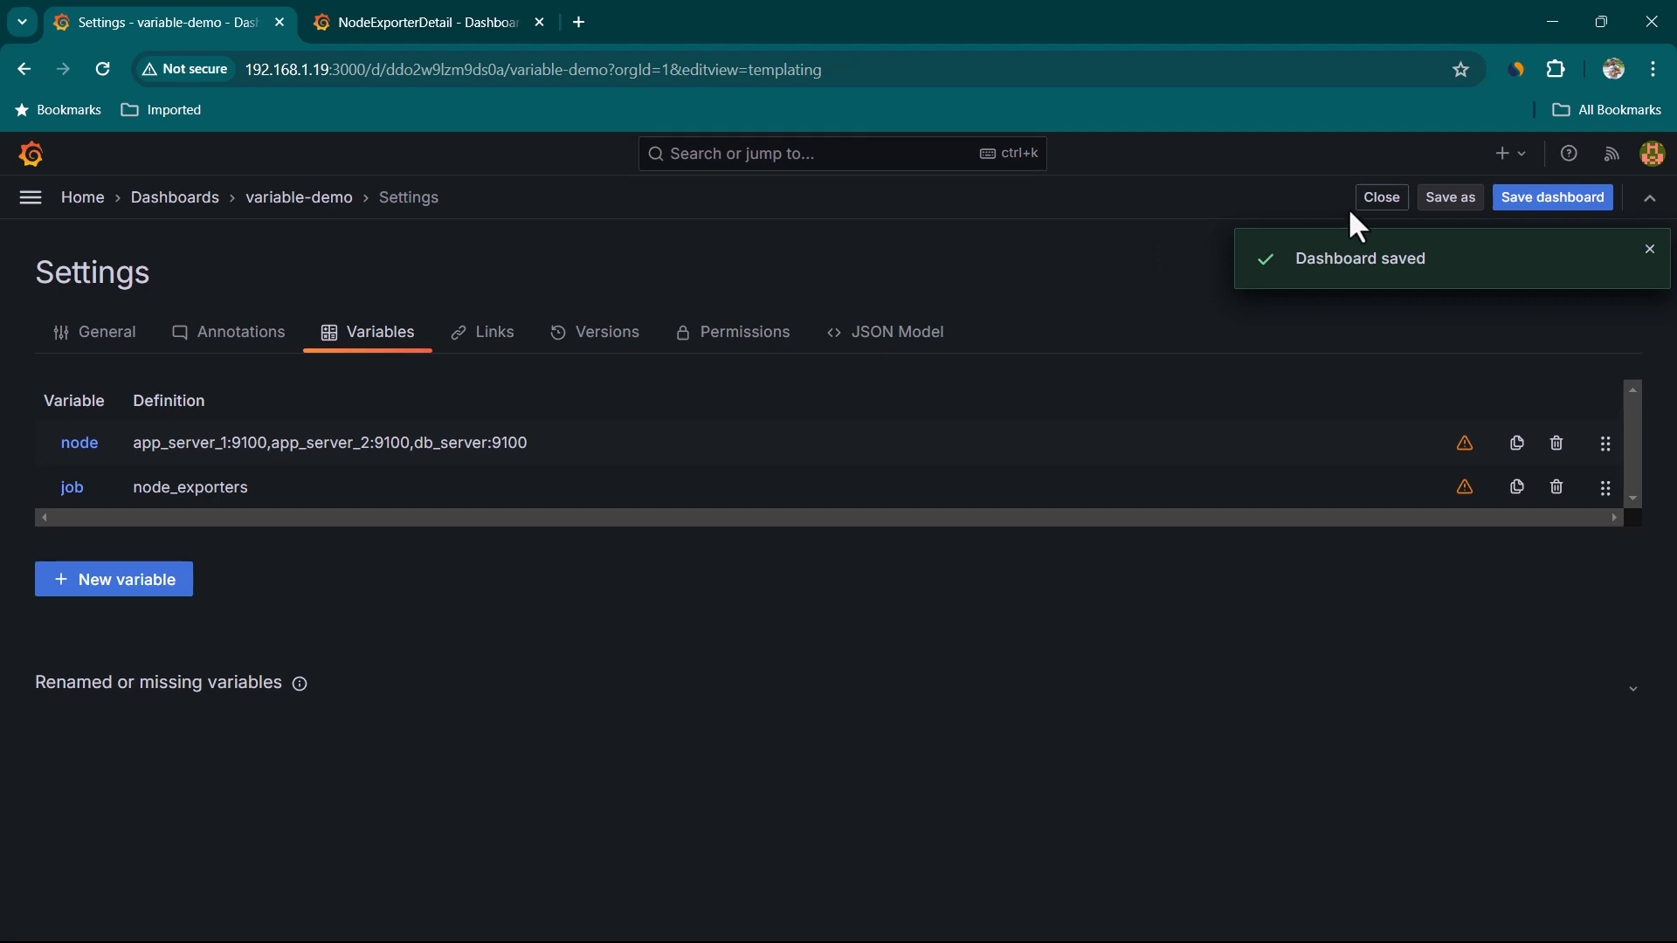
# Close the dashboard settings
pyautogui.click(1360, 206)
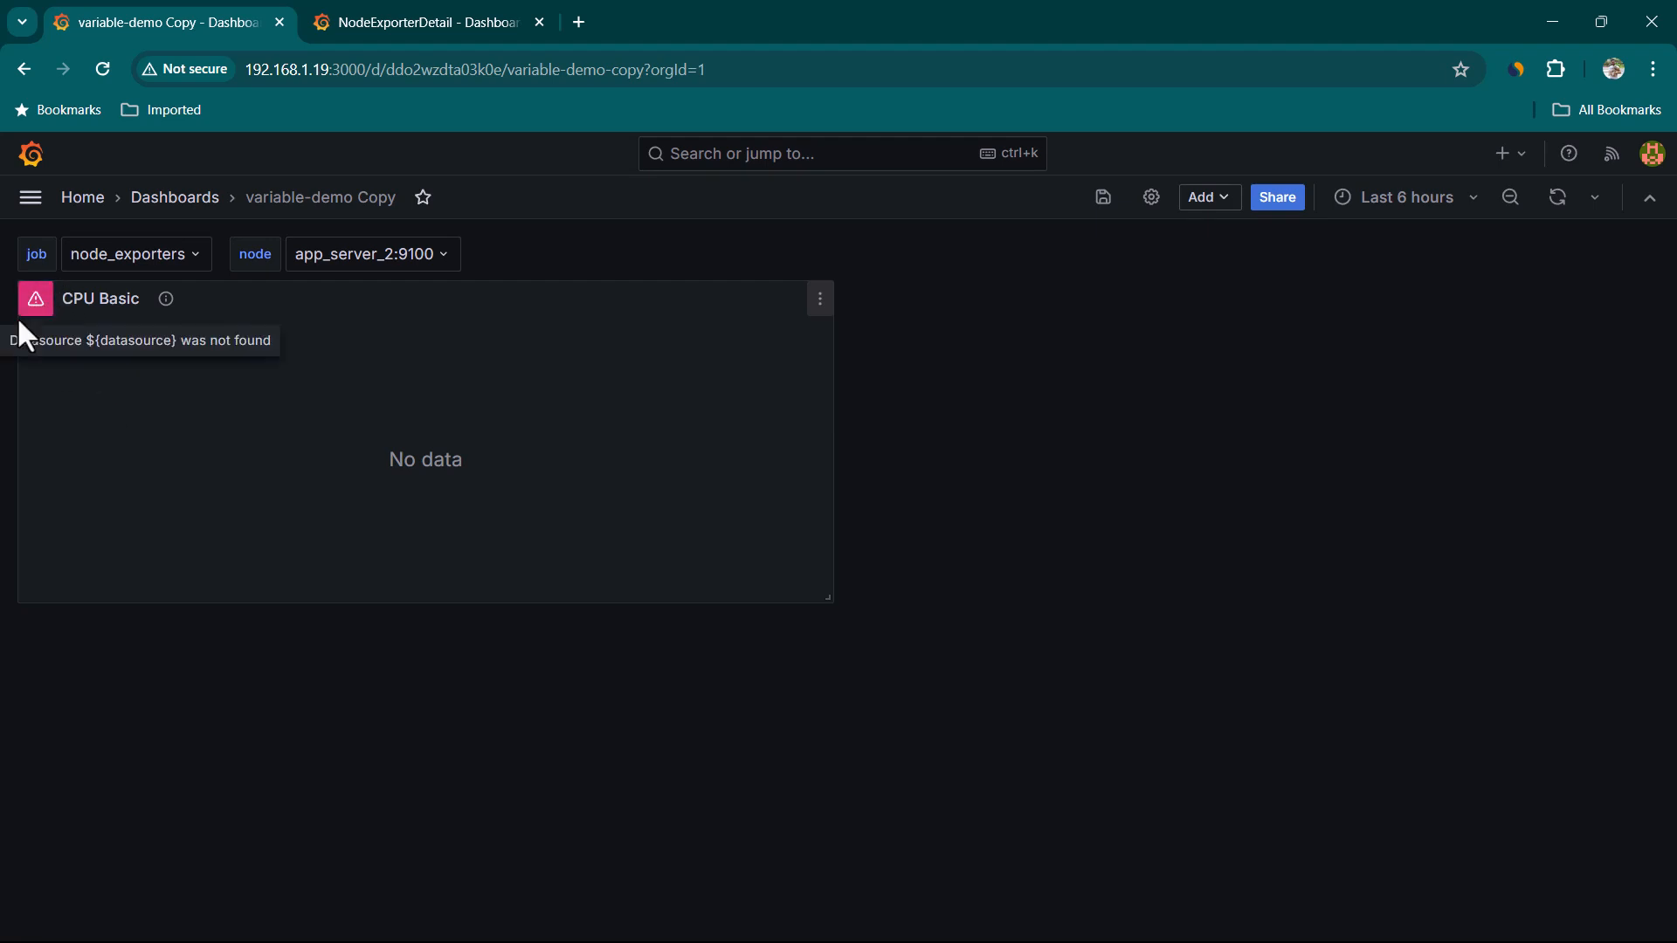
pyautogui.moveTo(37, 304)
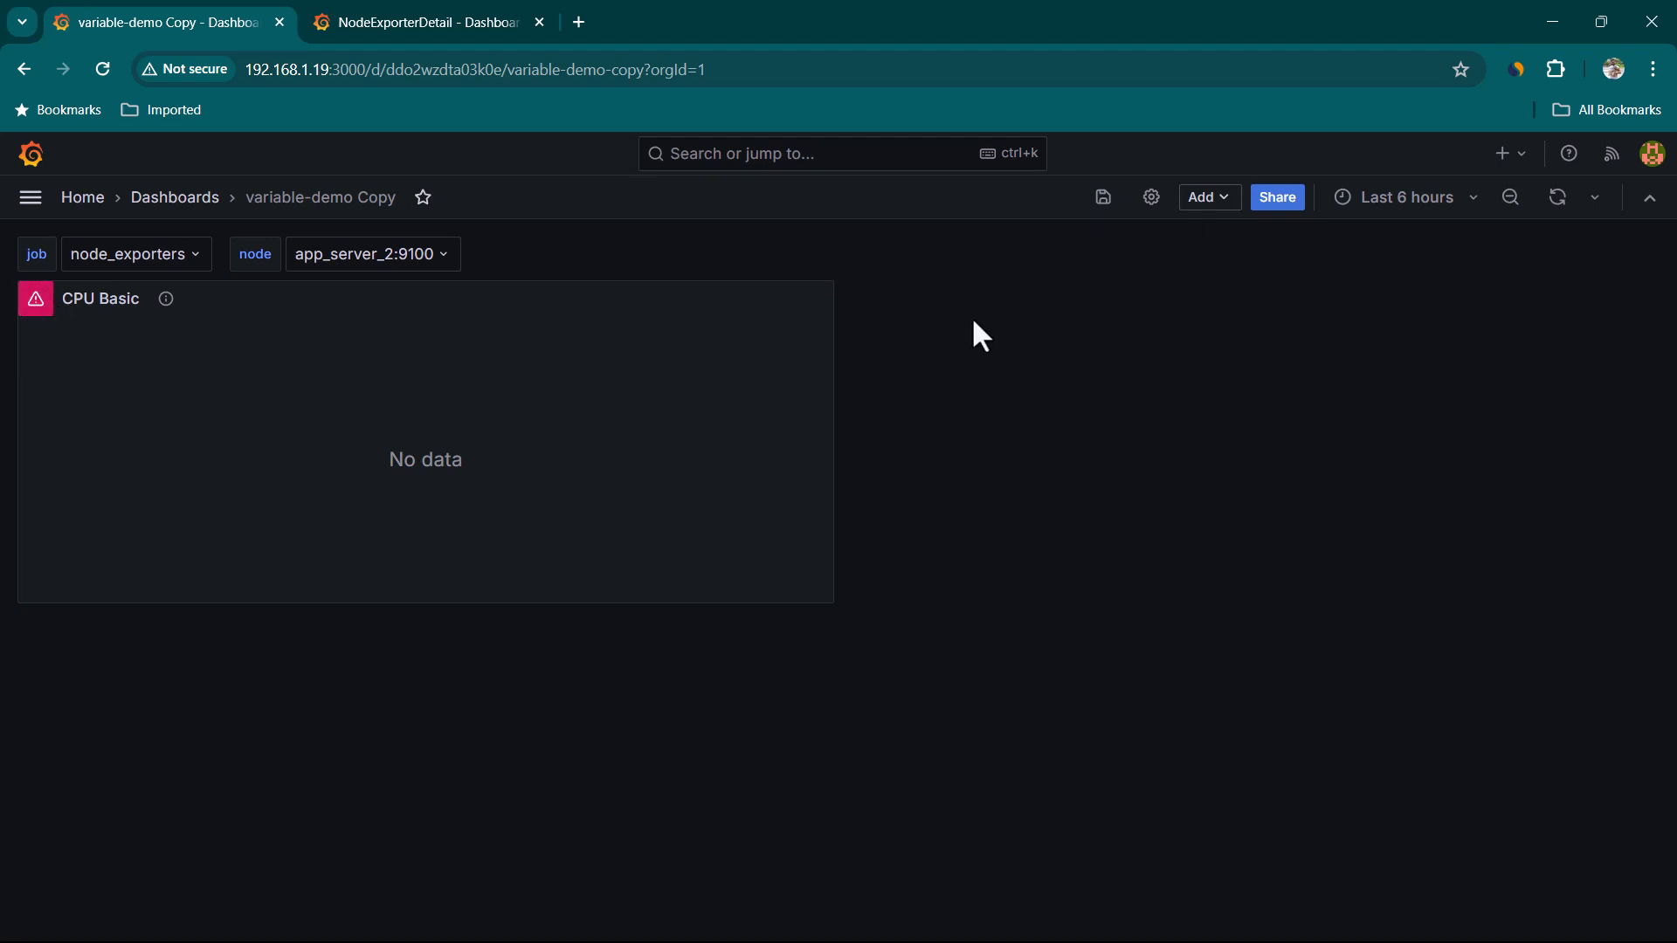
# Add a new Custom variable to the dashboard and name it datasource
pyautogui.click(1149, 201)
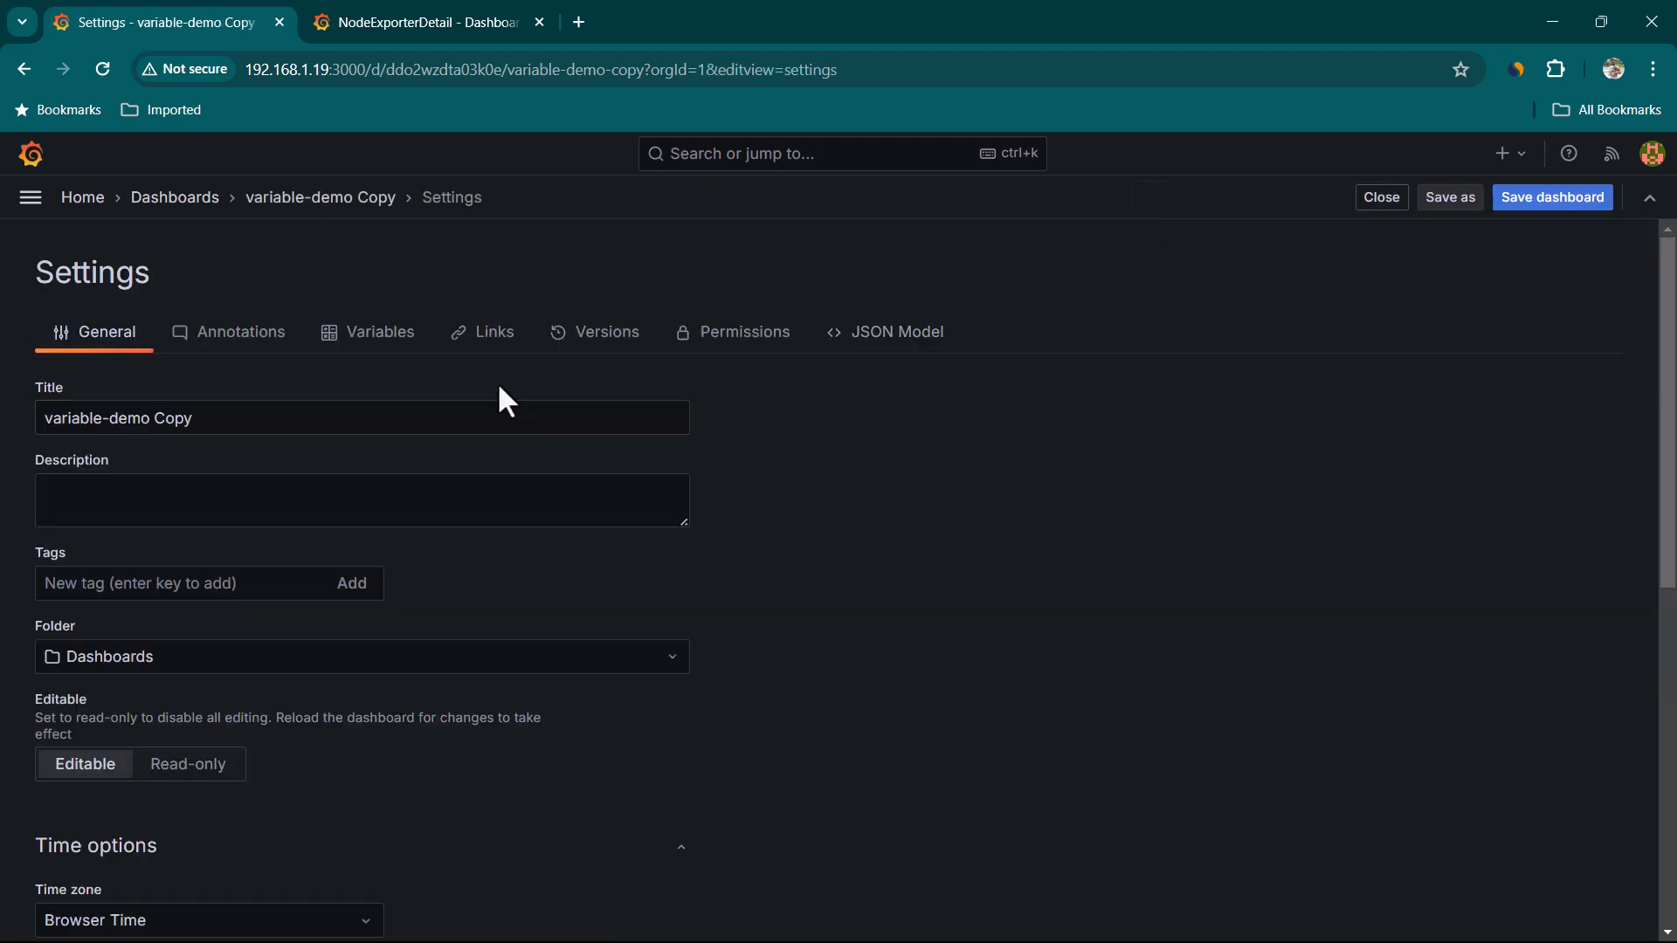
pyautogui.click(385, 332)
pyautogui.click(170, 581)
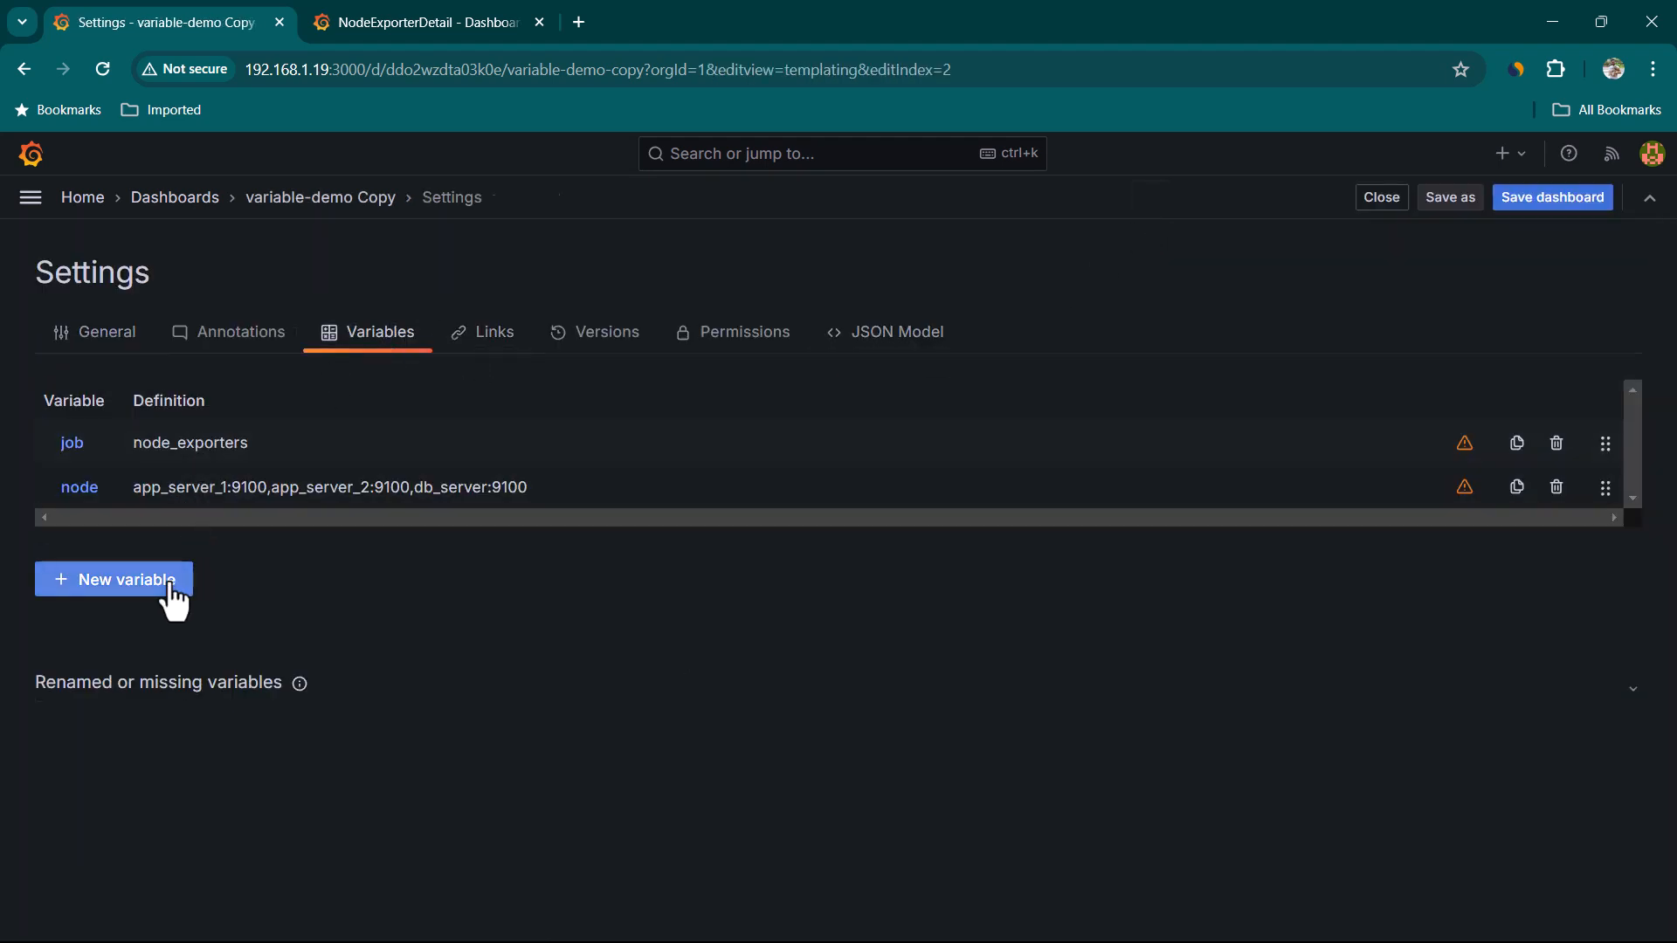
pyautogui.click(200, 356)
pyautogui.click(180, 487)
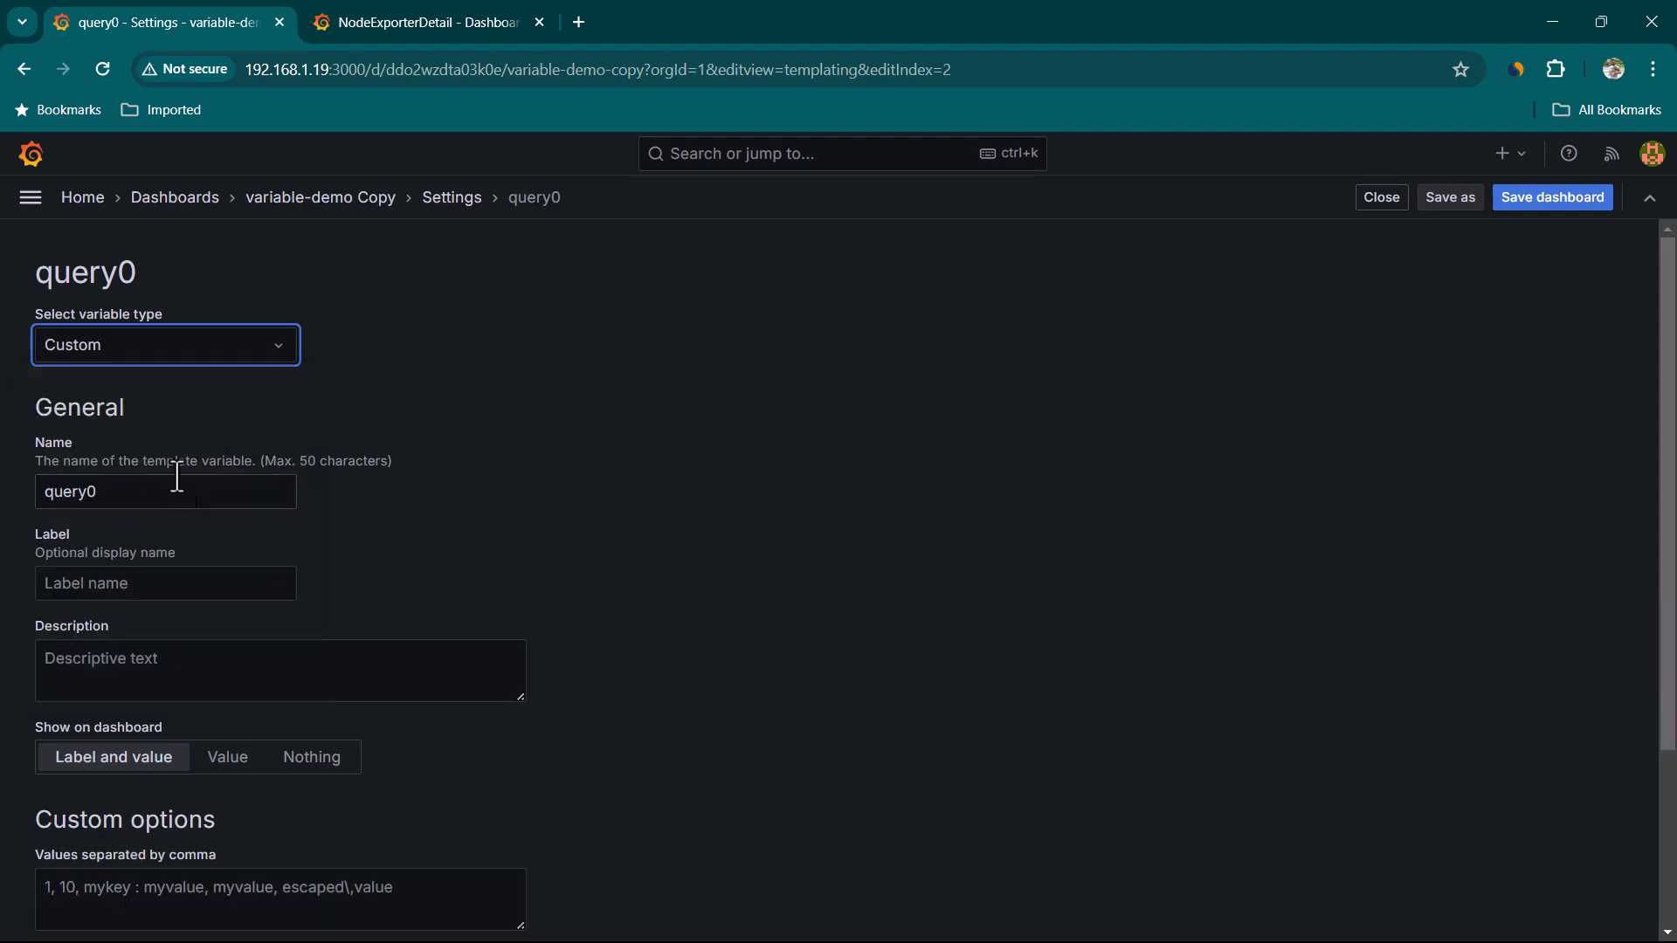
pyautogui.moveTo(195, 498); pyautogui.dragTo(4, 505)
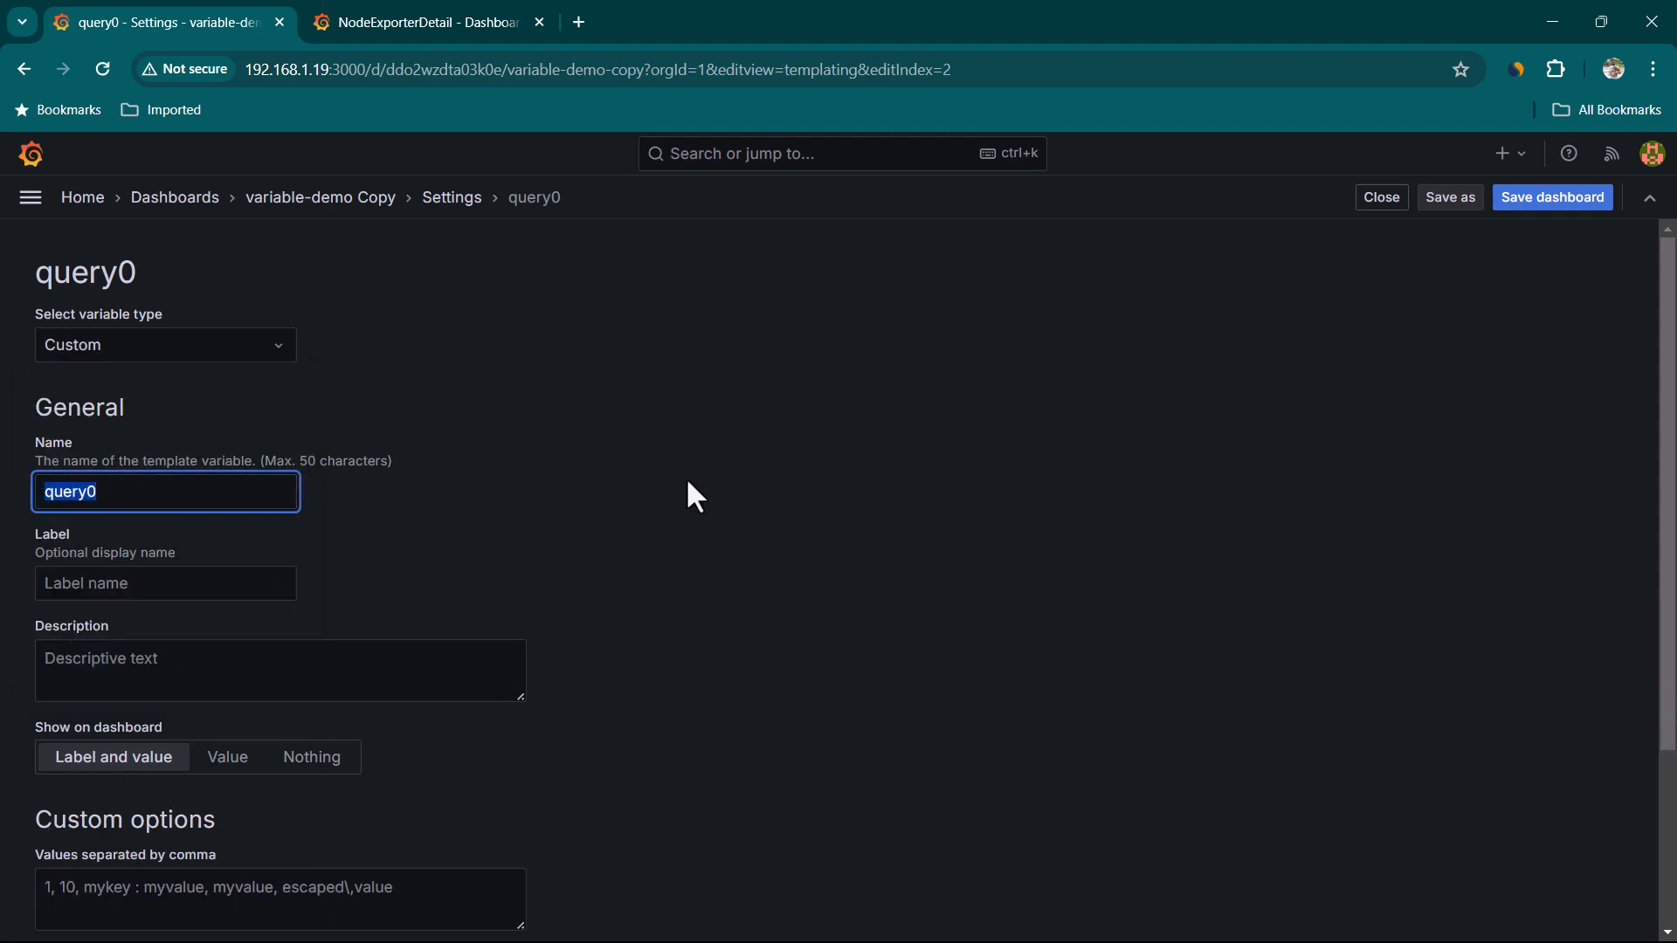
pyautogui.write('datasource')
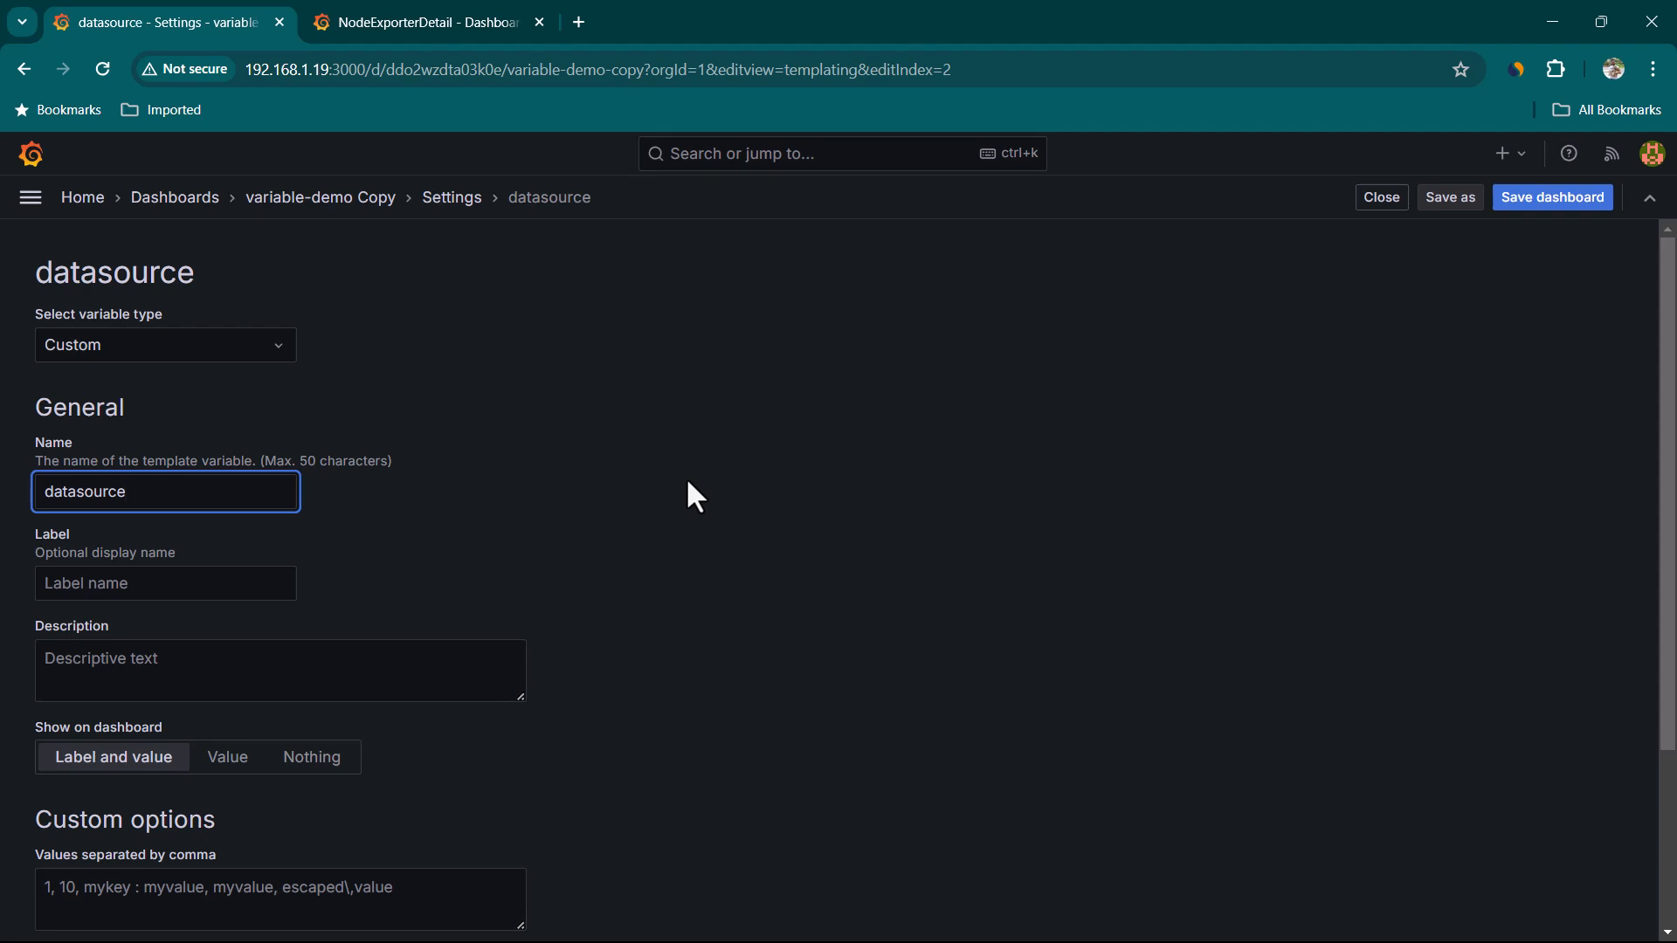
# Enter default,prometheus as the datasource variable's comma-separated values and apply the variable
pyautogui.scroll(-3, 687, 484)
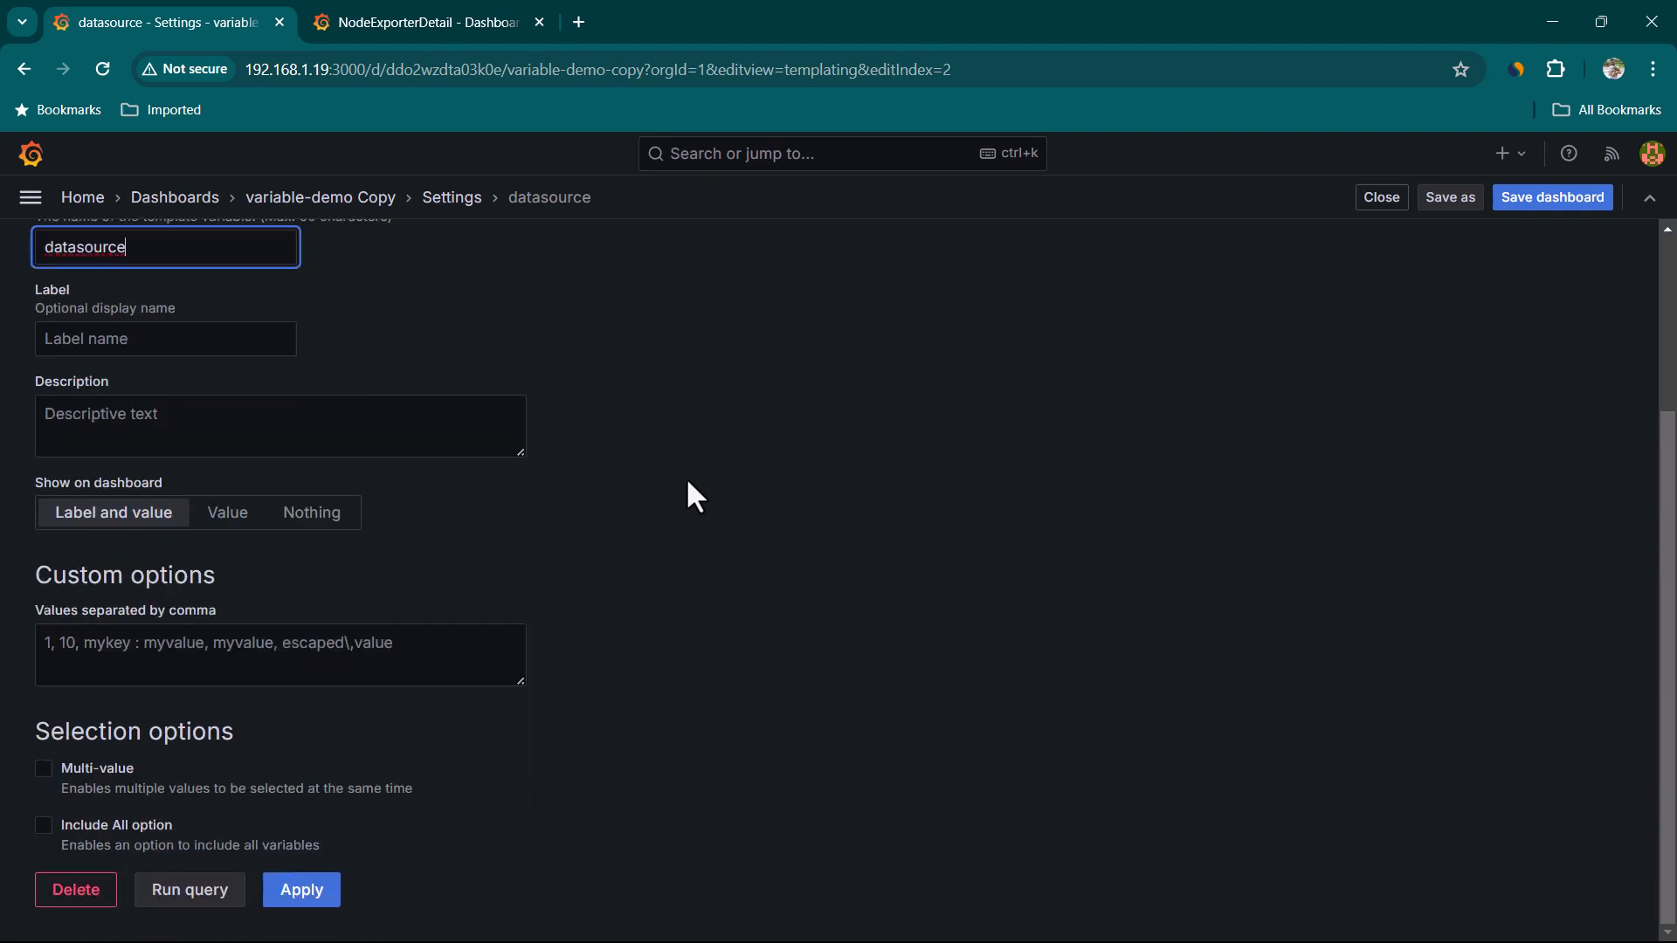
pyautogui.click(411, 663)
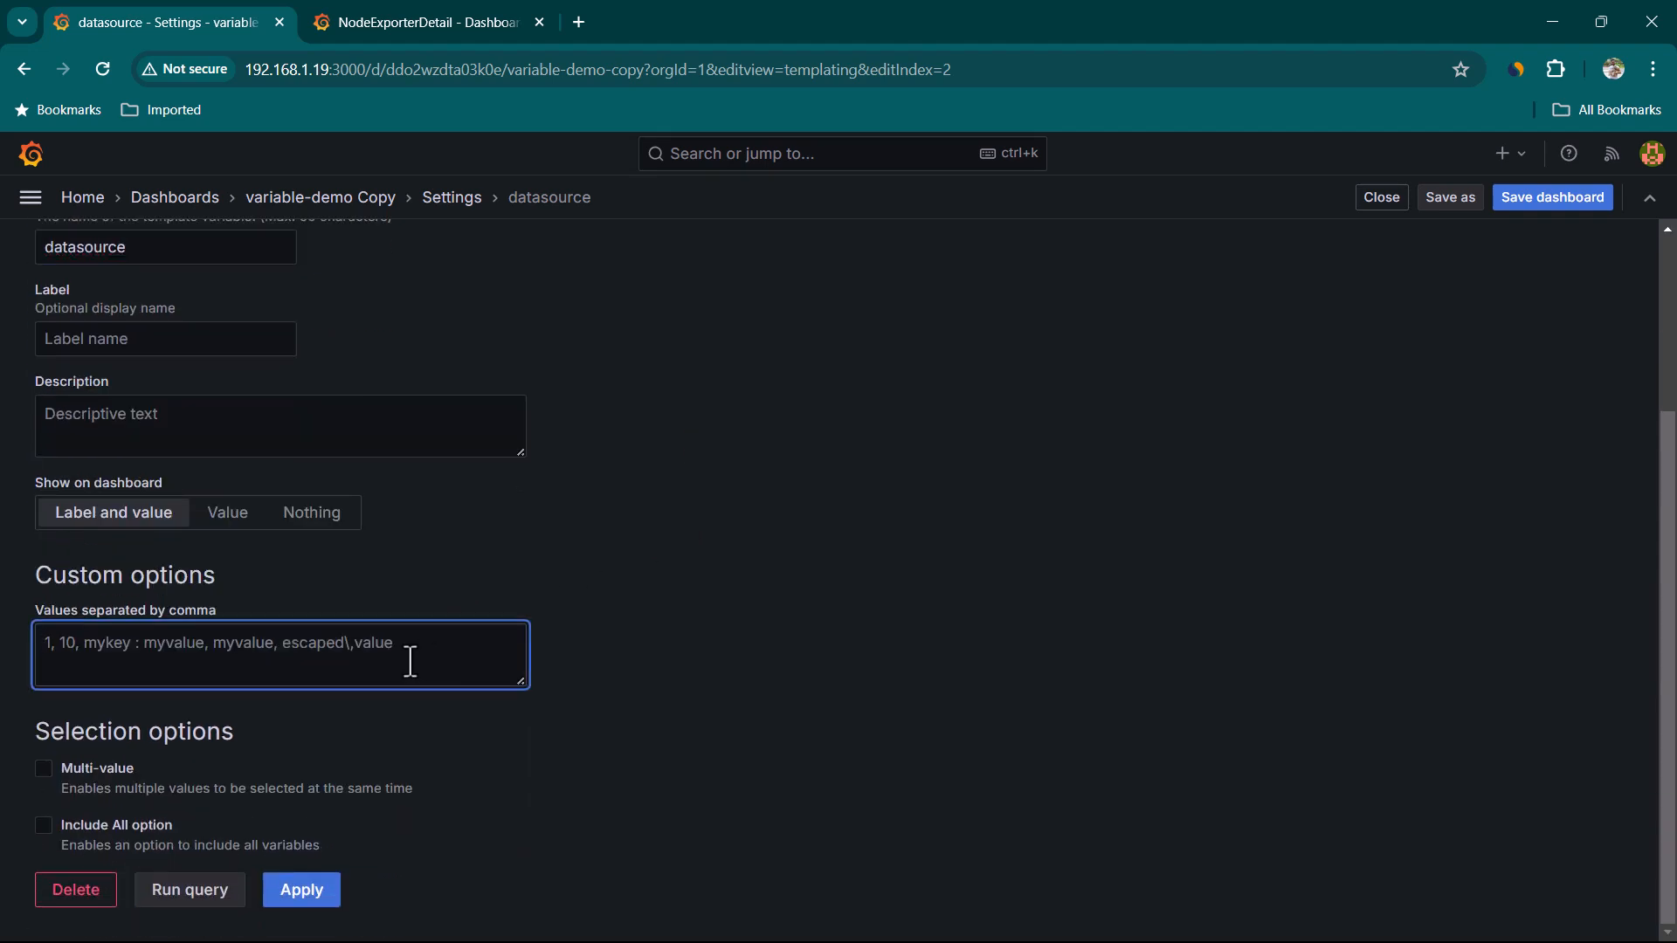
pyautogui.write('default,prometheus')
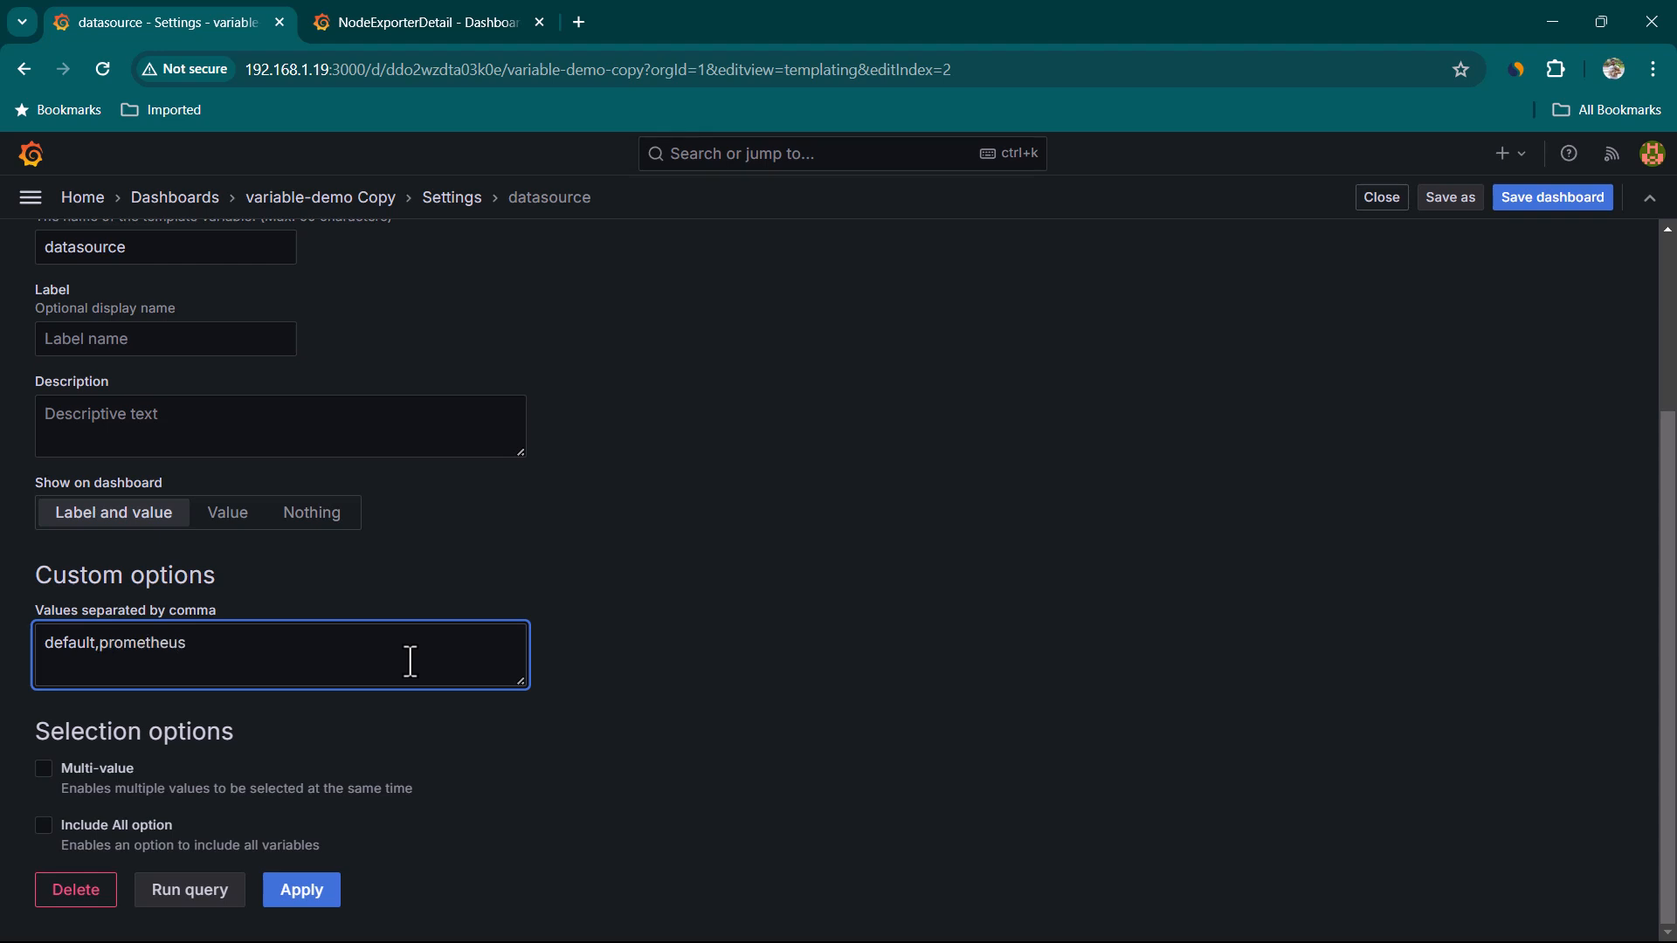
pyautogui.click(757, 769)
pyautogui.scroll(-1, 722, 830)
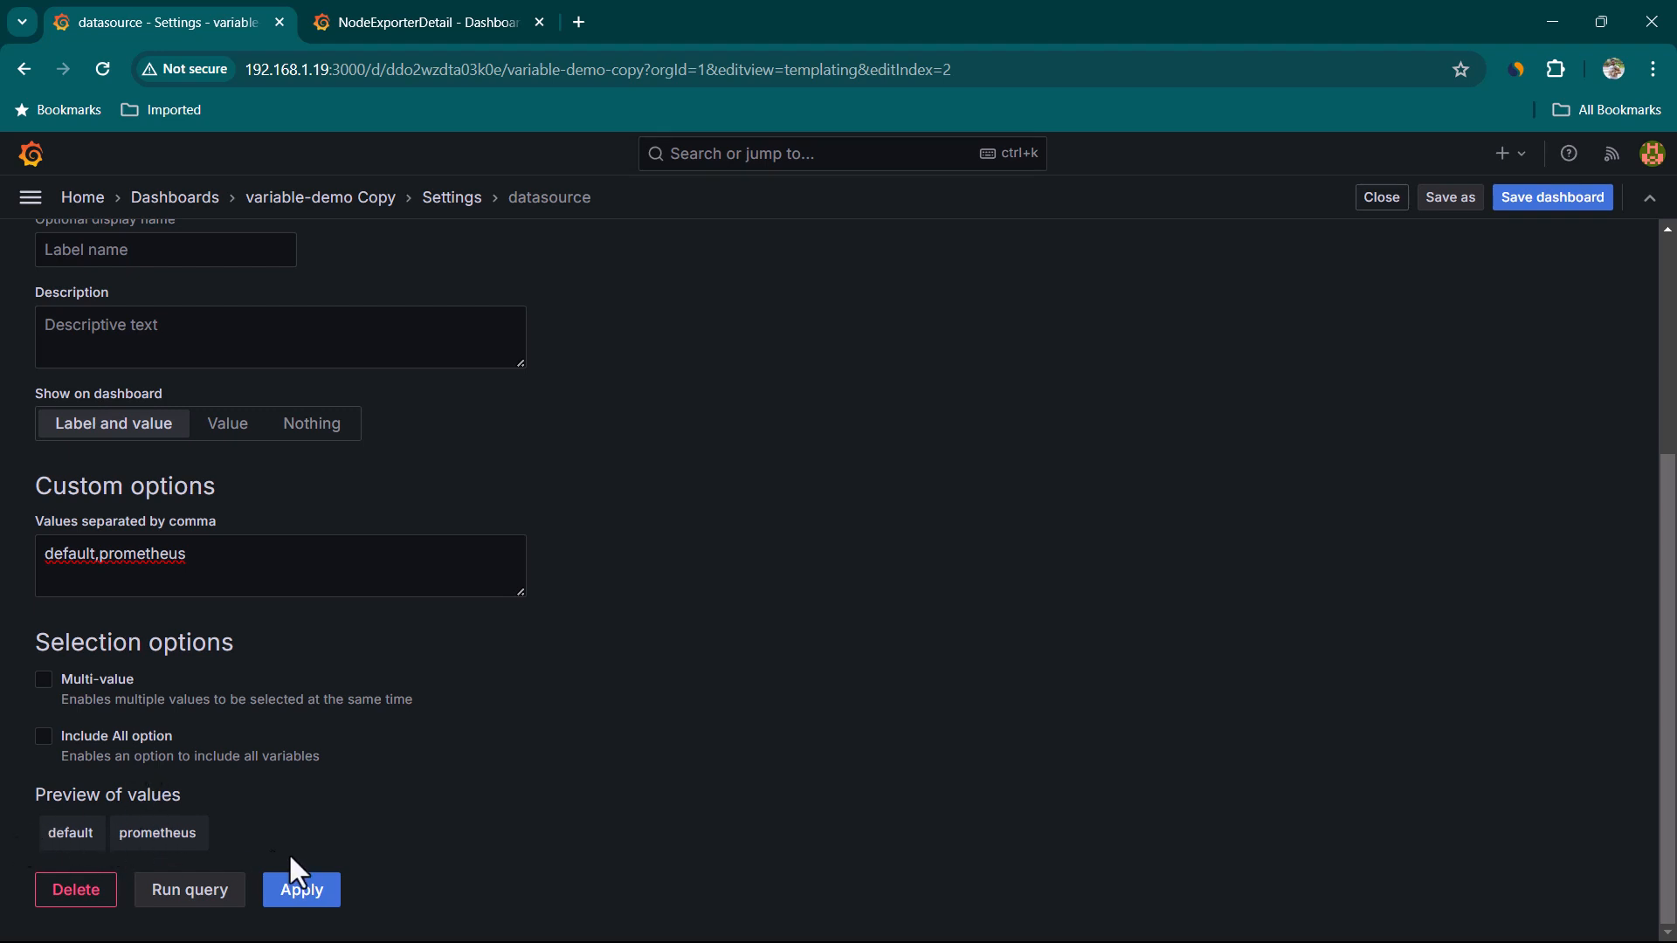
pyautogui.click(300, 894)
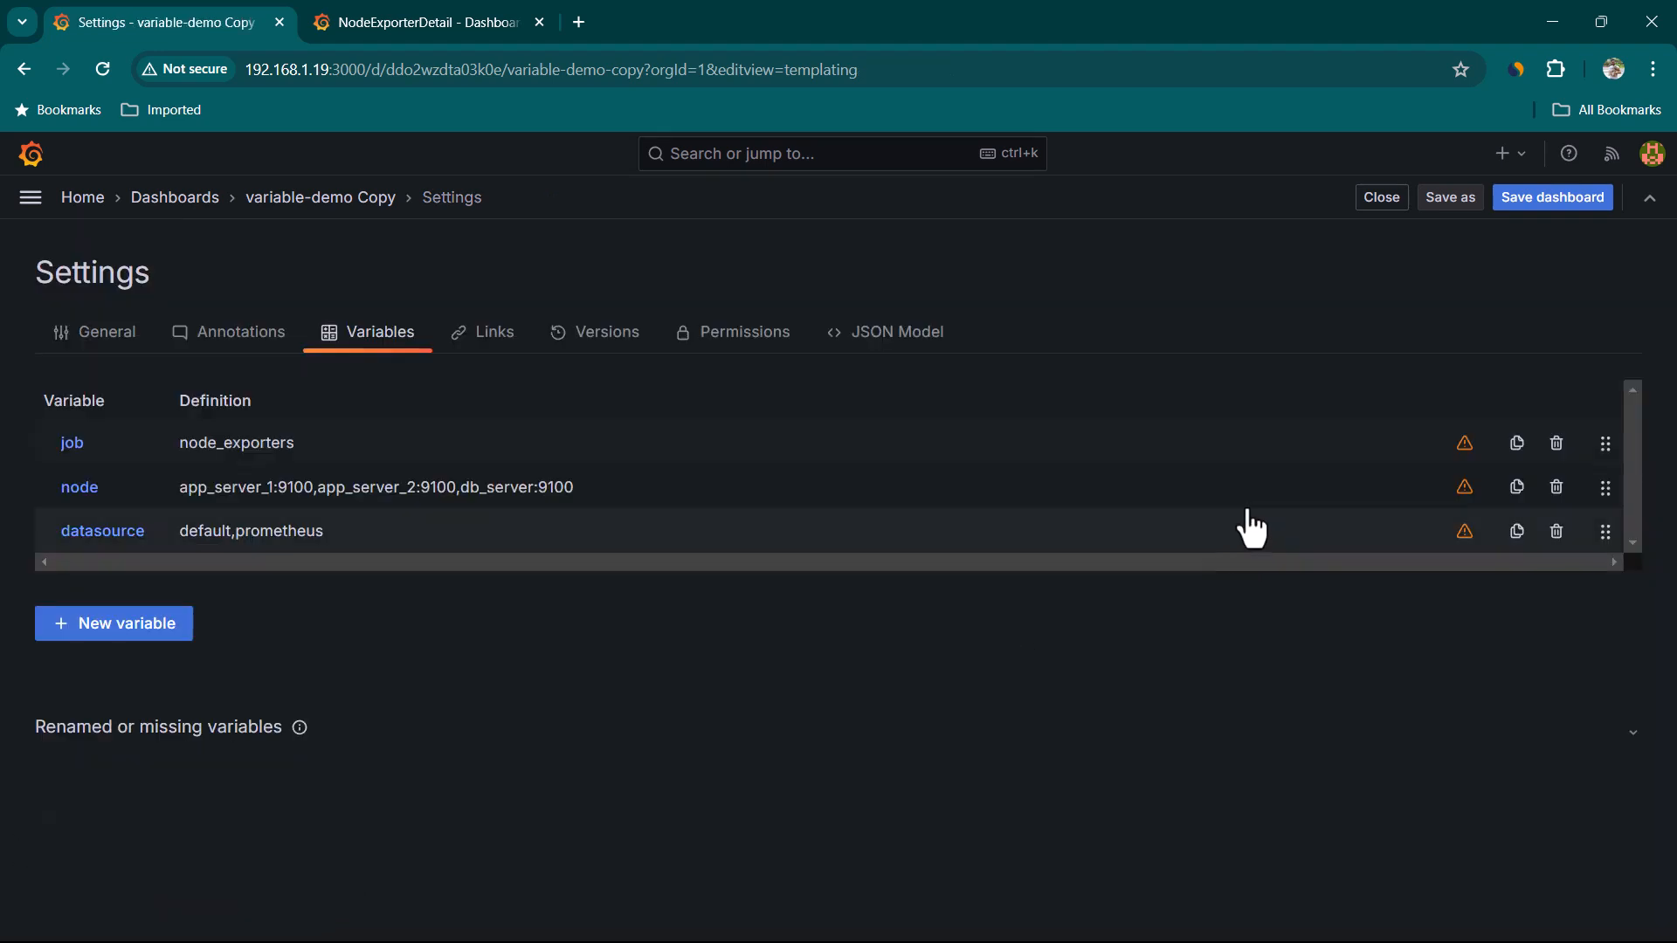
# Close the settings, select default as the datasource value, and refresh the dashboard
pyautogui.click(1381, 199)
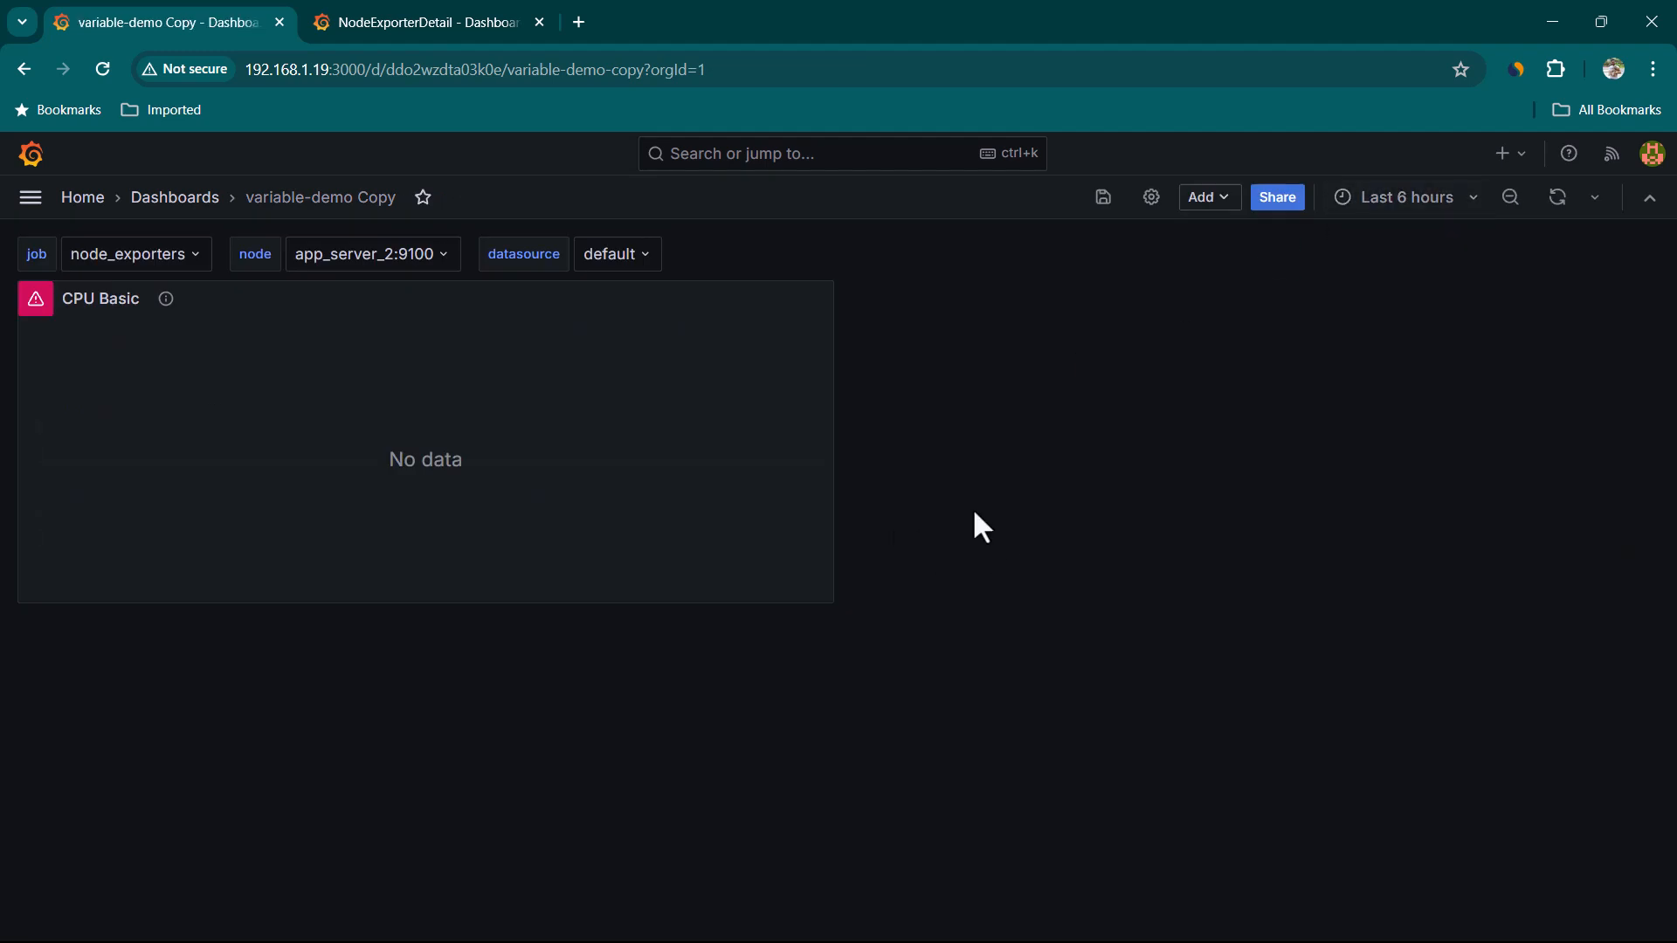
pyautogui.click(617, 254)
pyautogui.click(622, 287)
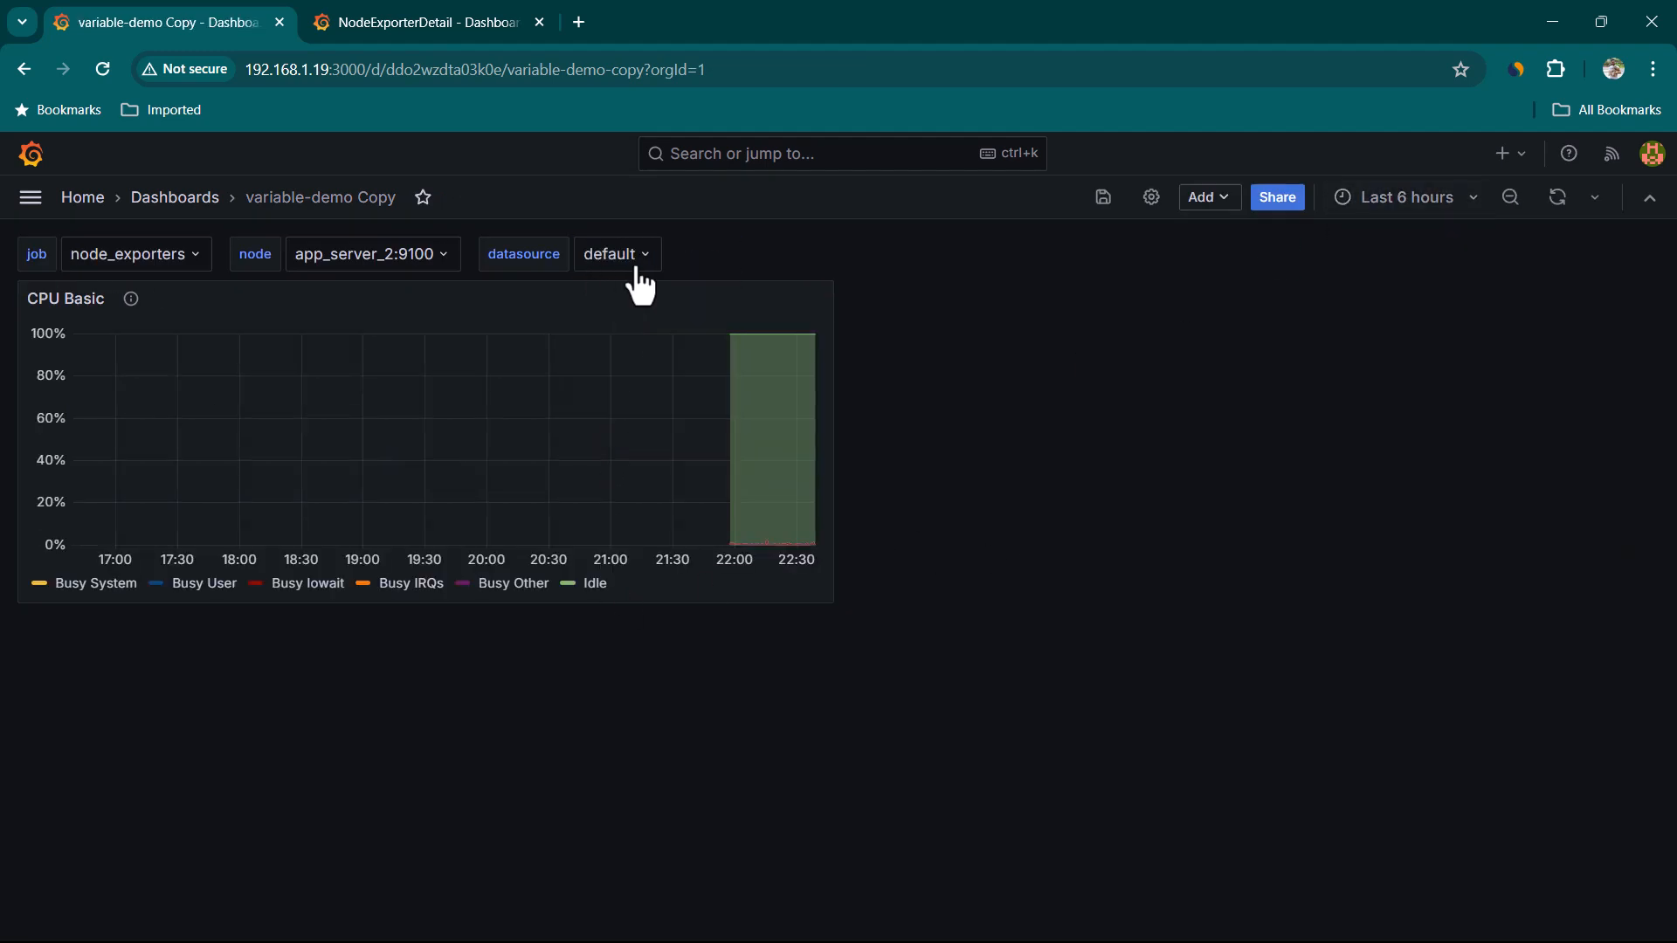
pyautogui.click(1558, 200)
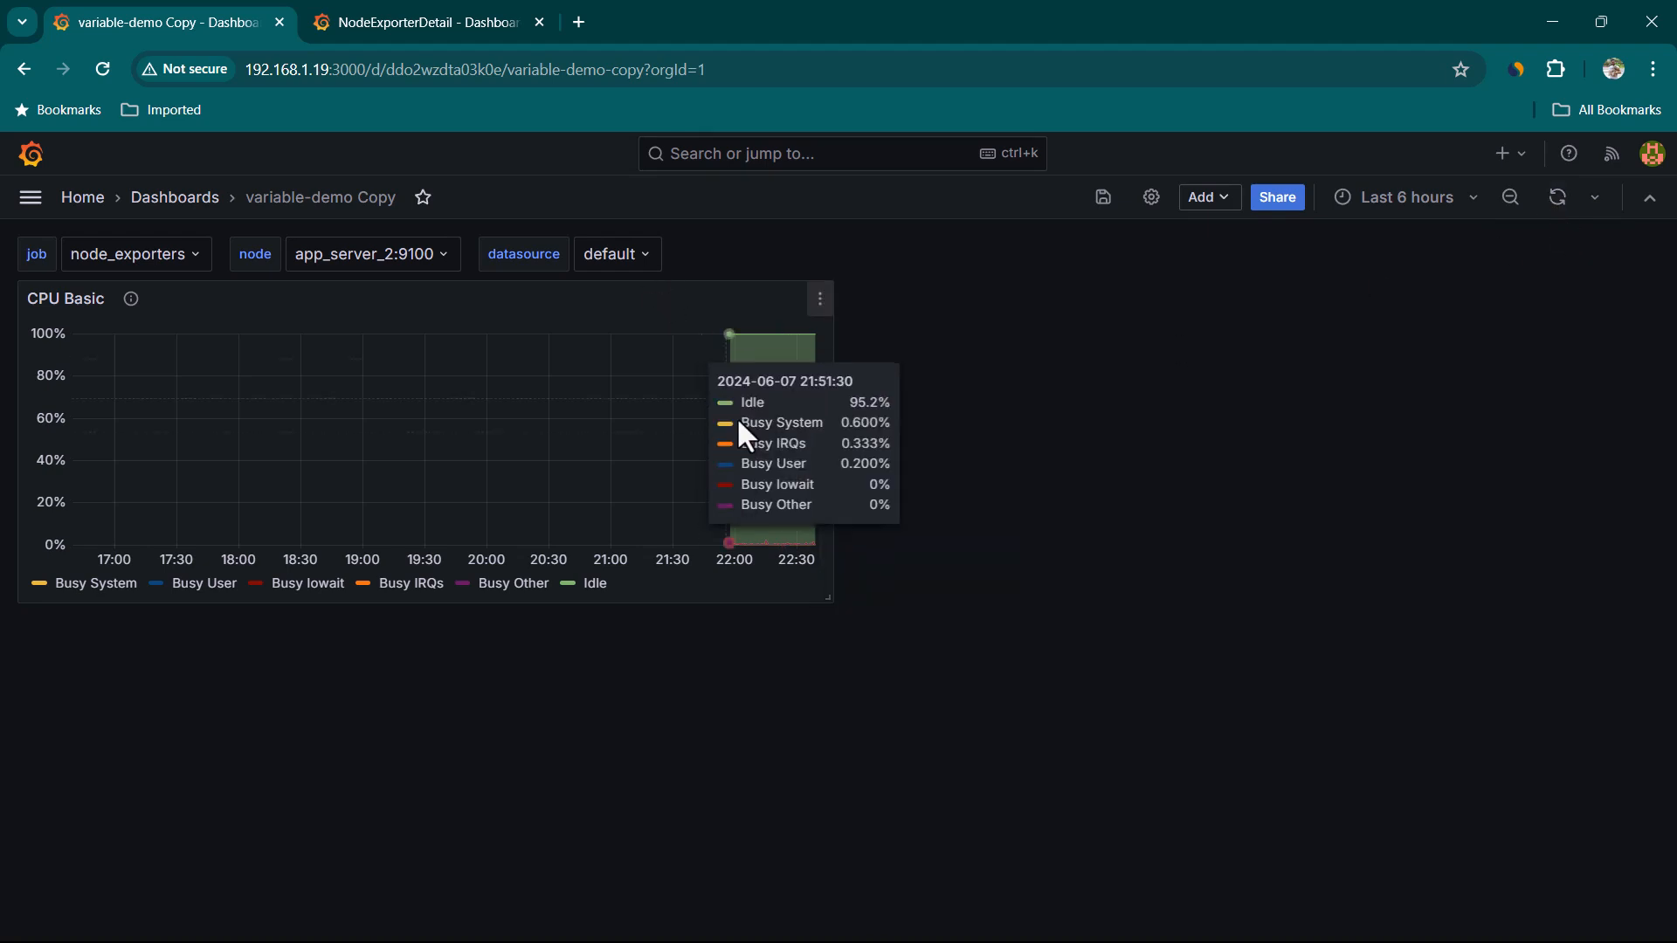
# Compare with the NodeExporterDetail dashboard and reorder the variables so datasource comes first
pyautogui.click(381, 28)
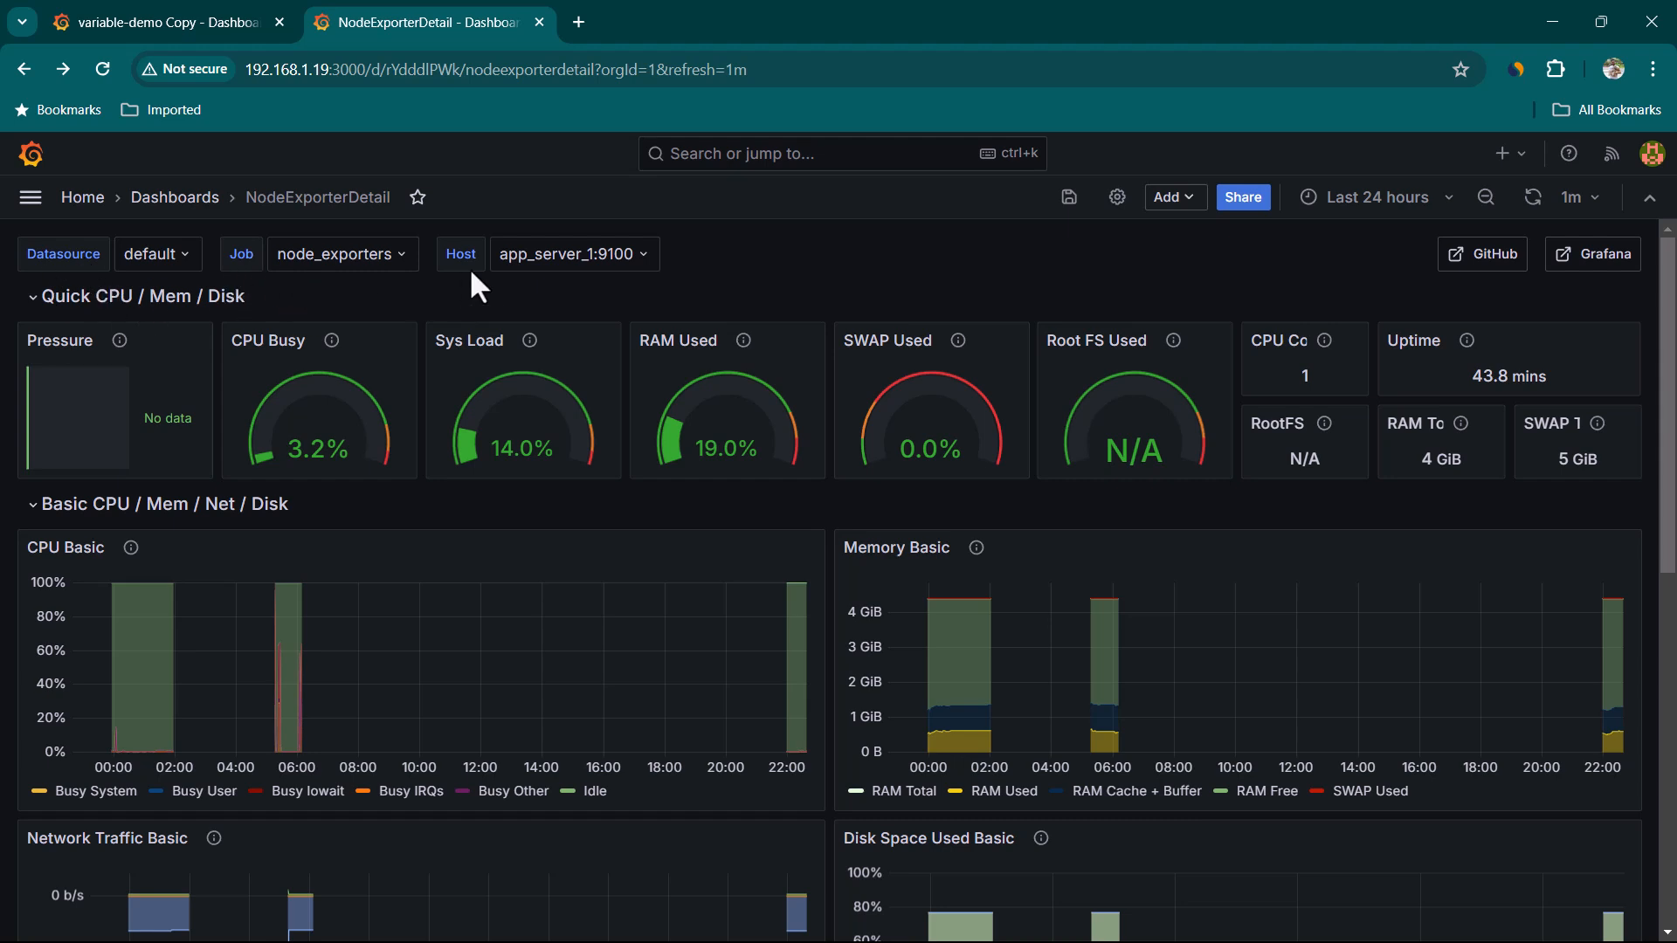
pyautogui.click(195, 26)
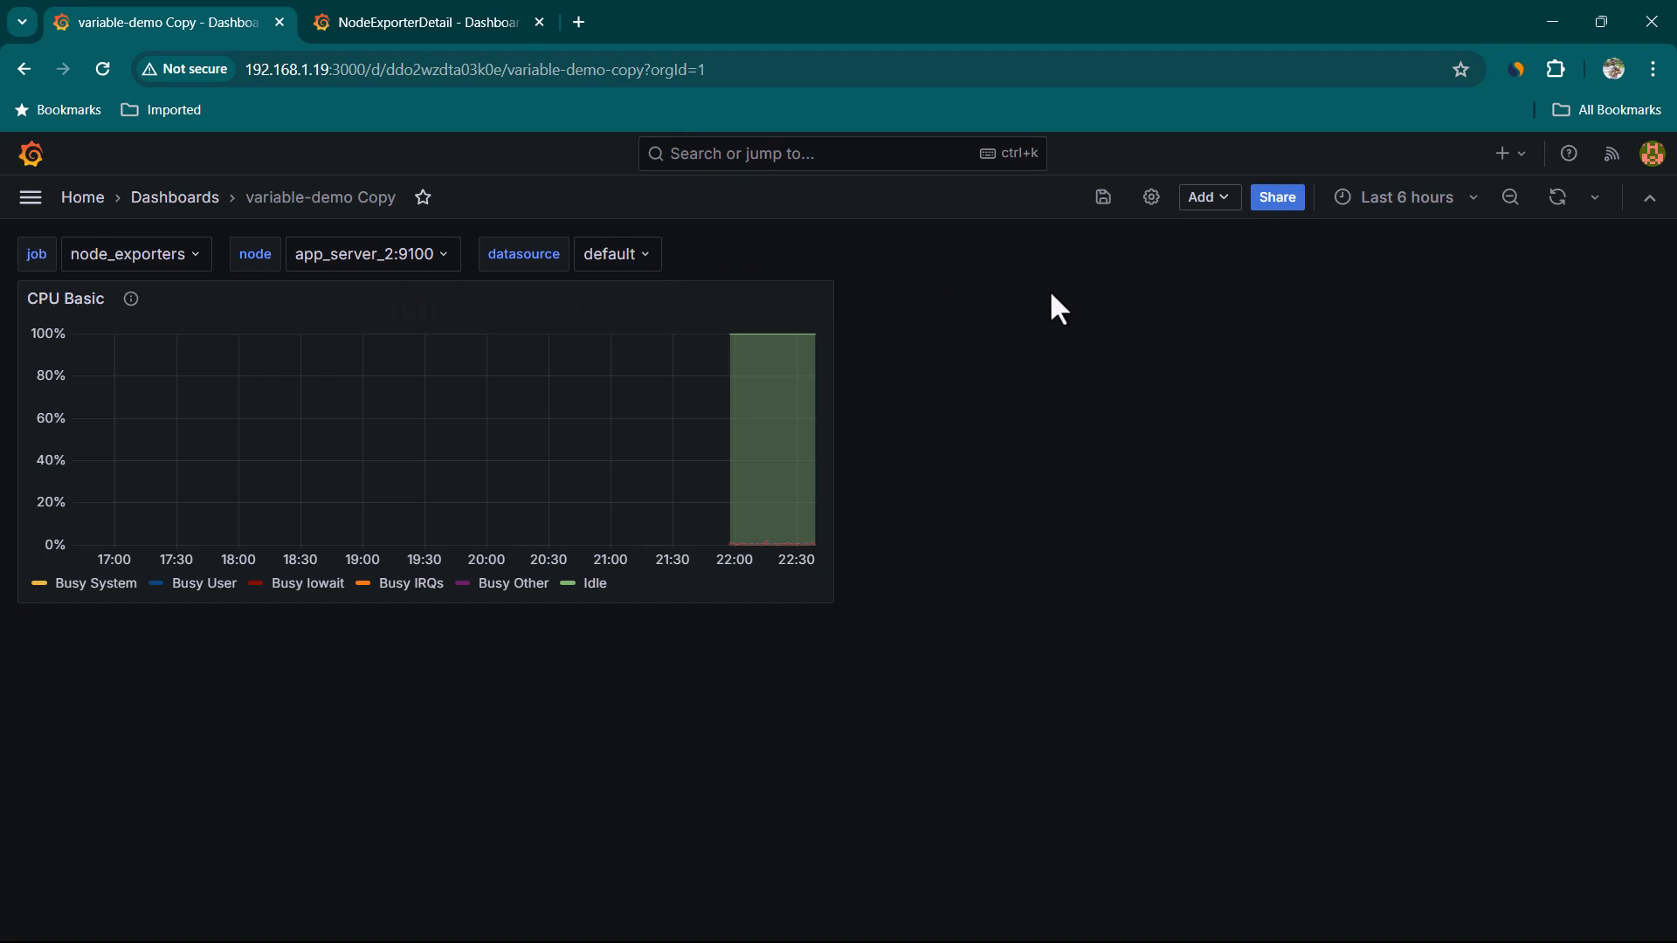
pyautogui.click(1152, 199)
pyautogui.click(384, 336)
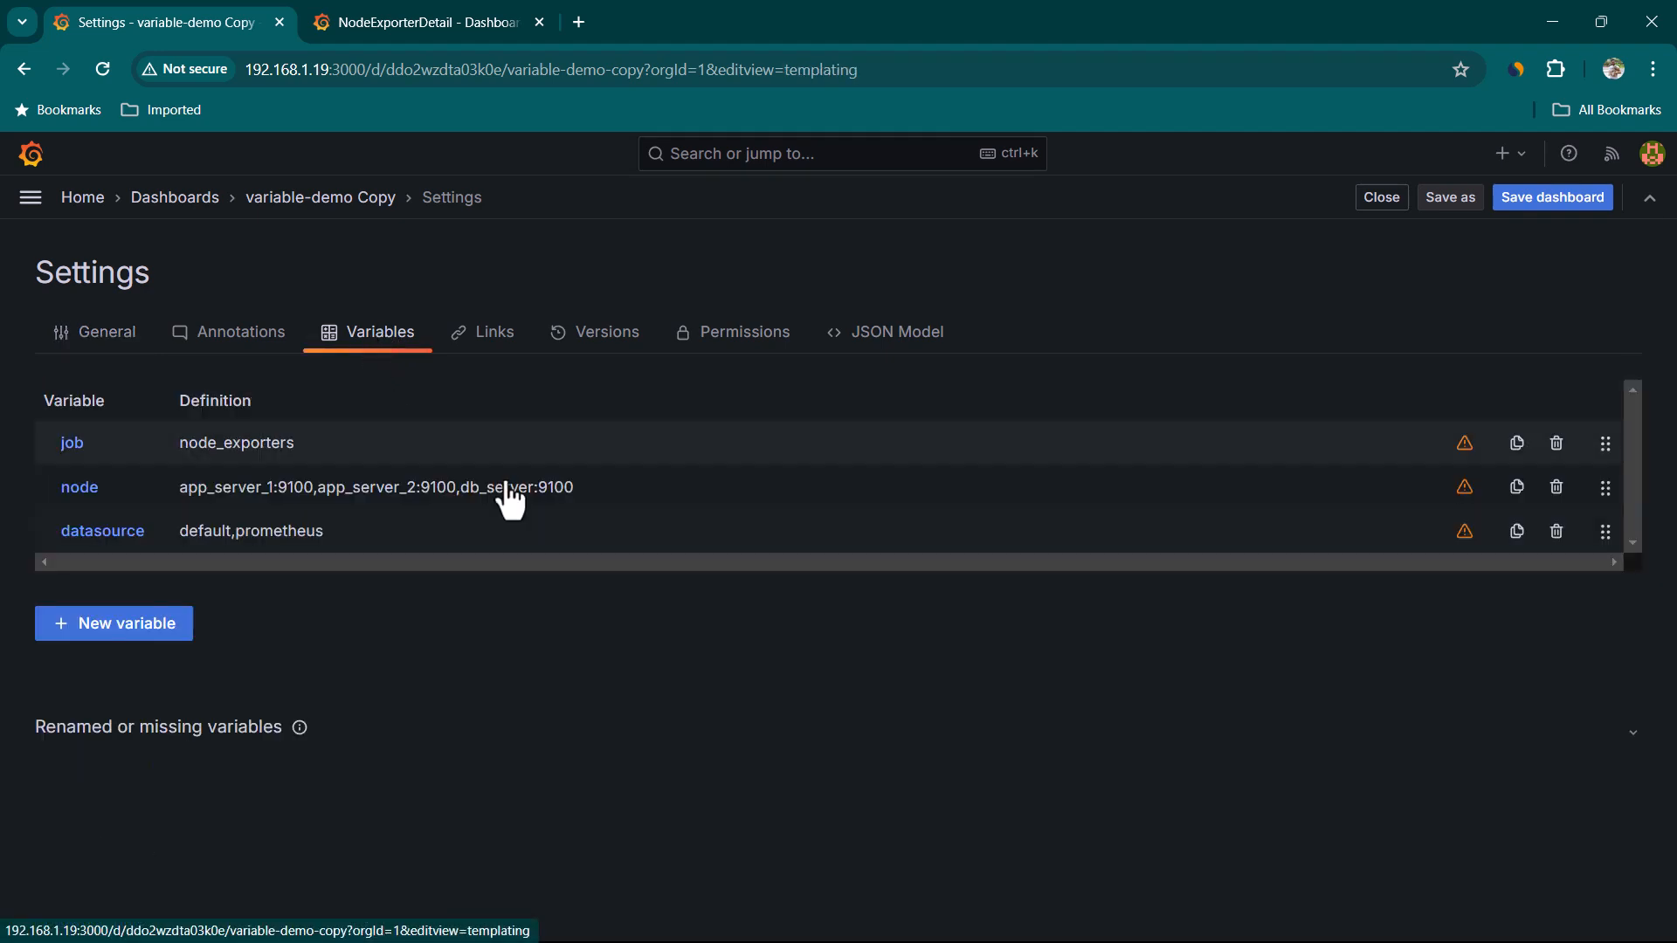
pyautogui.moveTo(1604, 531); pyautogui.dragTo(1587, 457)
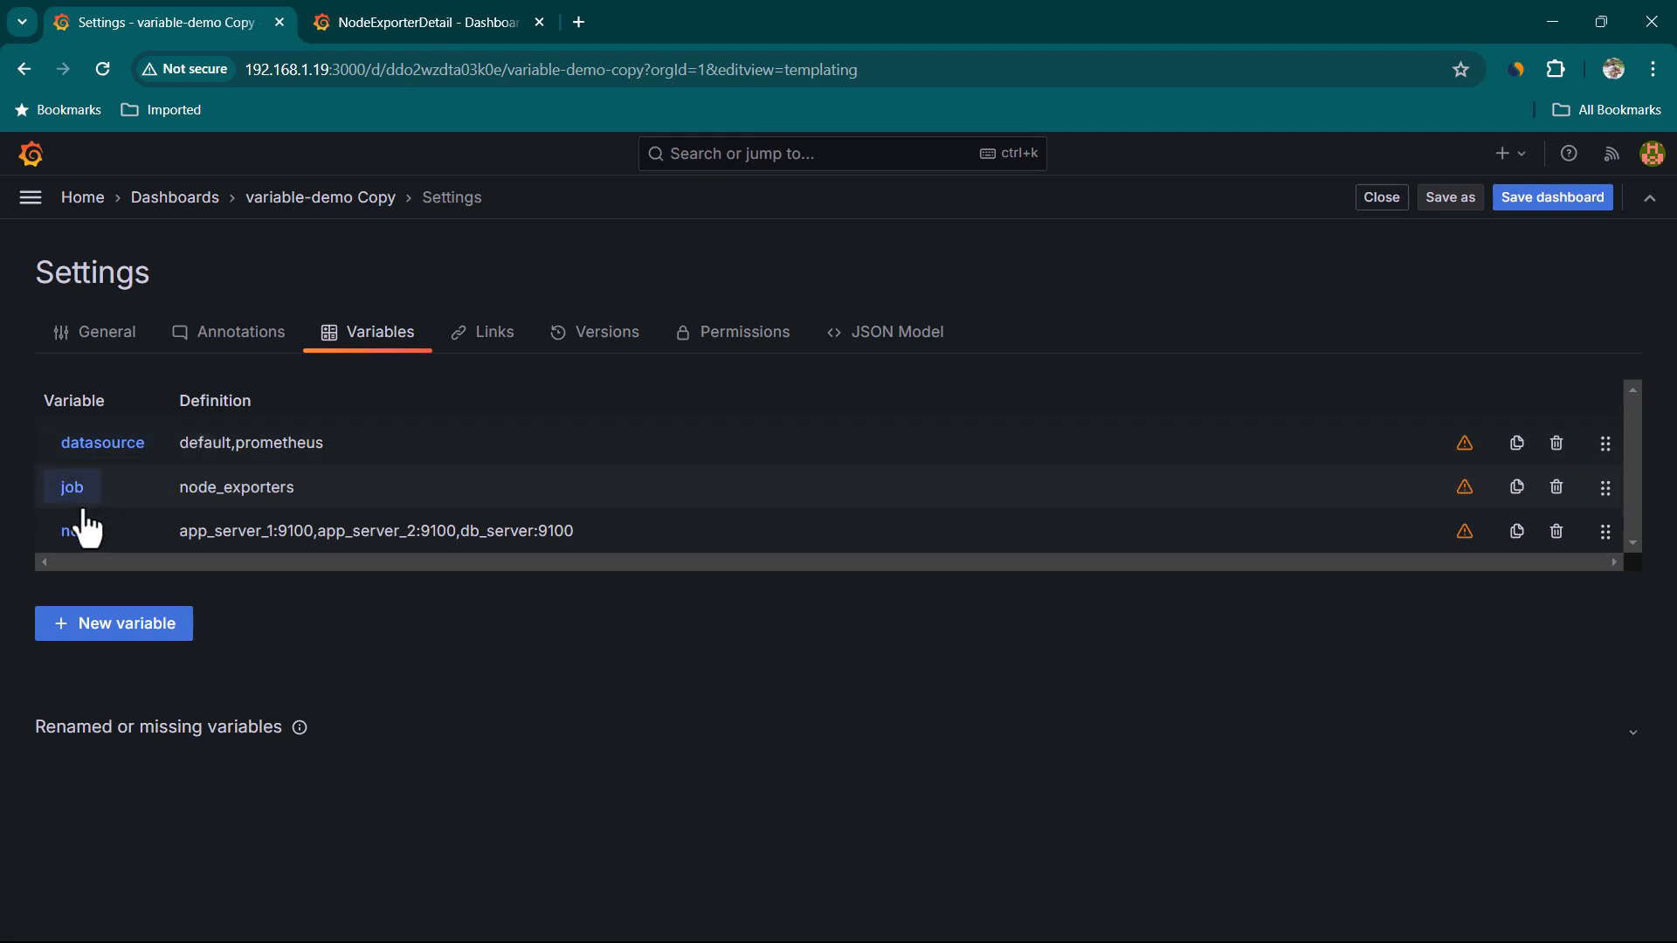
# Save the dashboard as a copy titled variable-demo Copy Copy in the Dashboards folder
pyautogui.click(1448, 203)
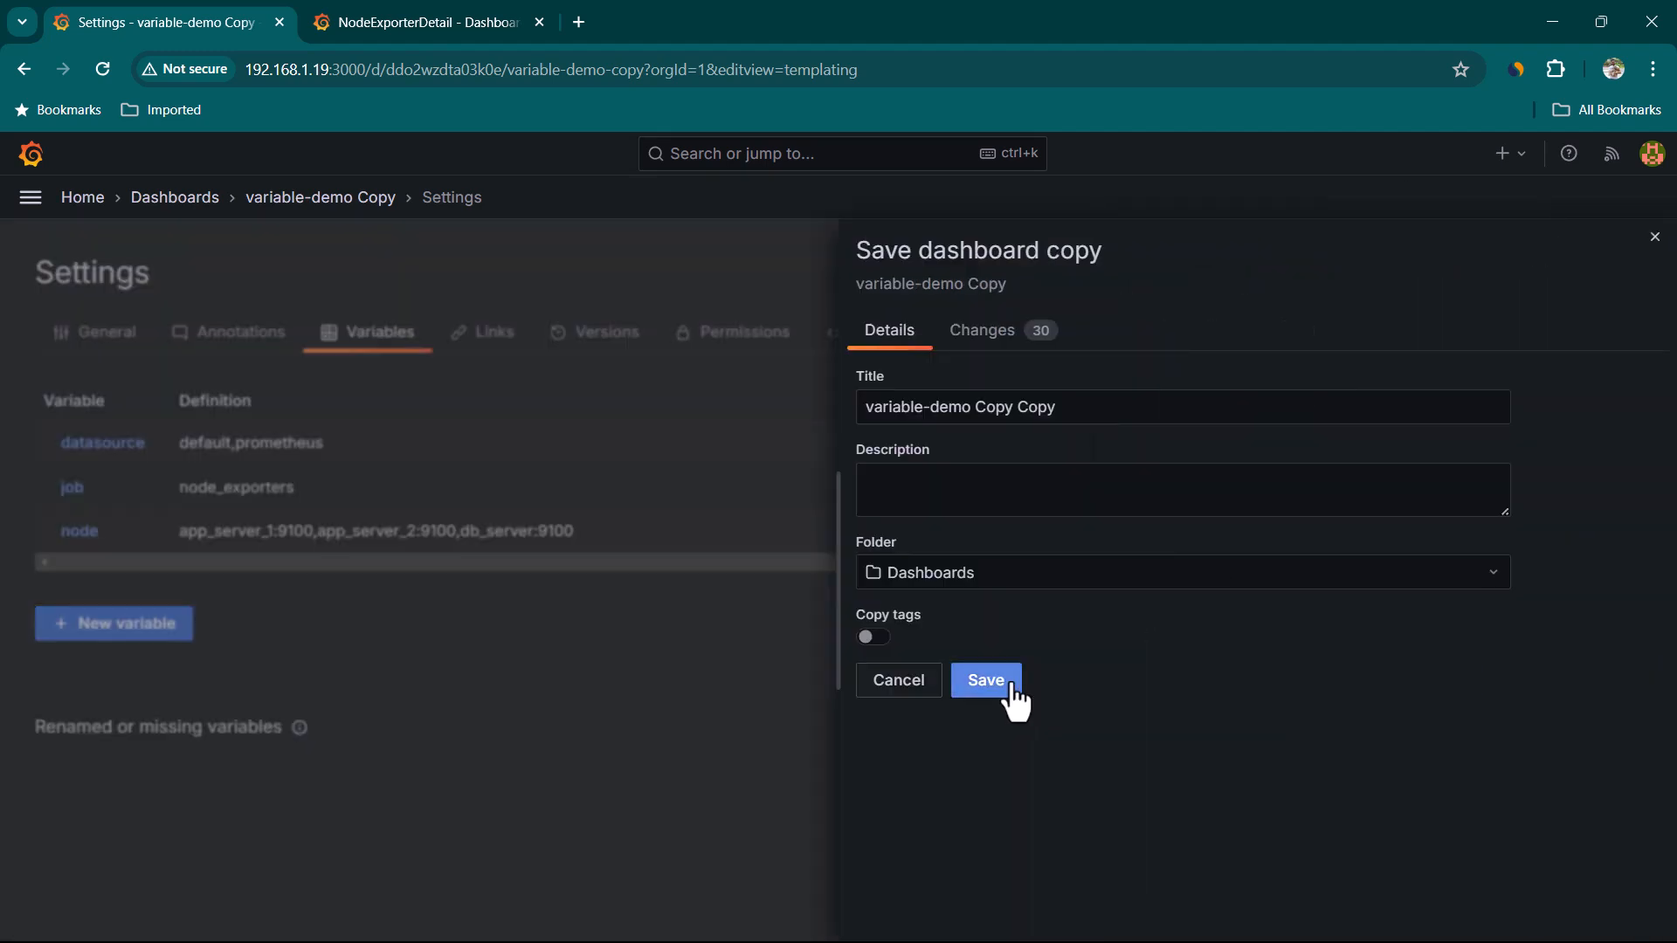
pyautogui.click(1007, 686)
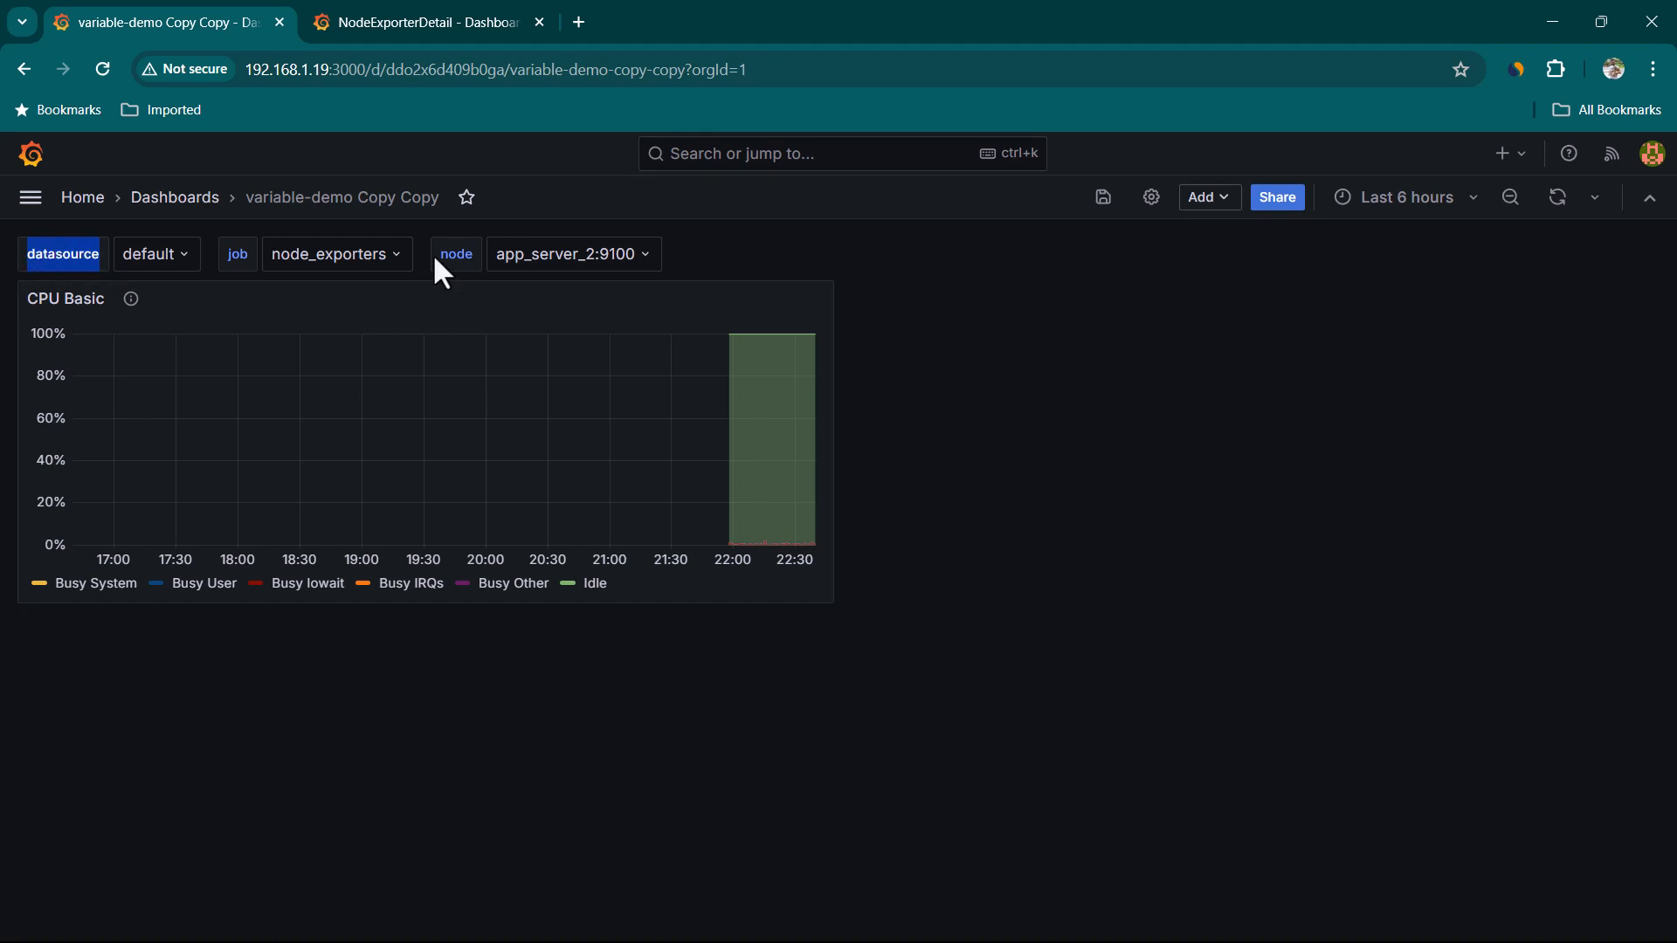
# Open the node variable's value list to inspect its options
pyautogui.moveTo(434, 260); pyautogui.dragTo(475, 261)
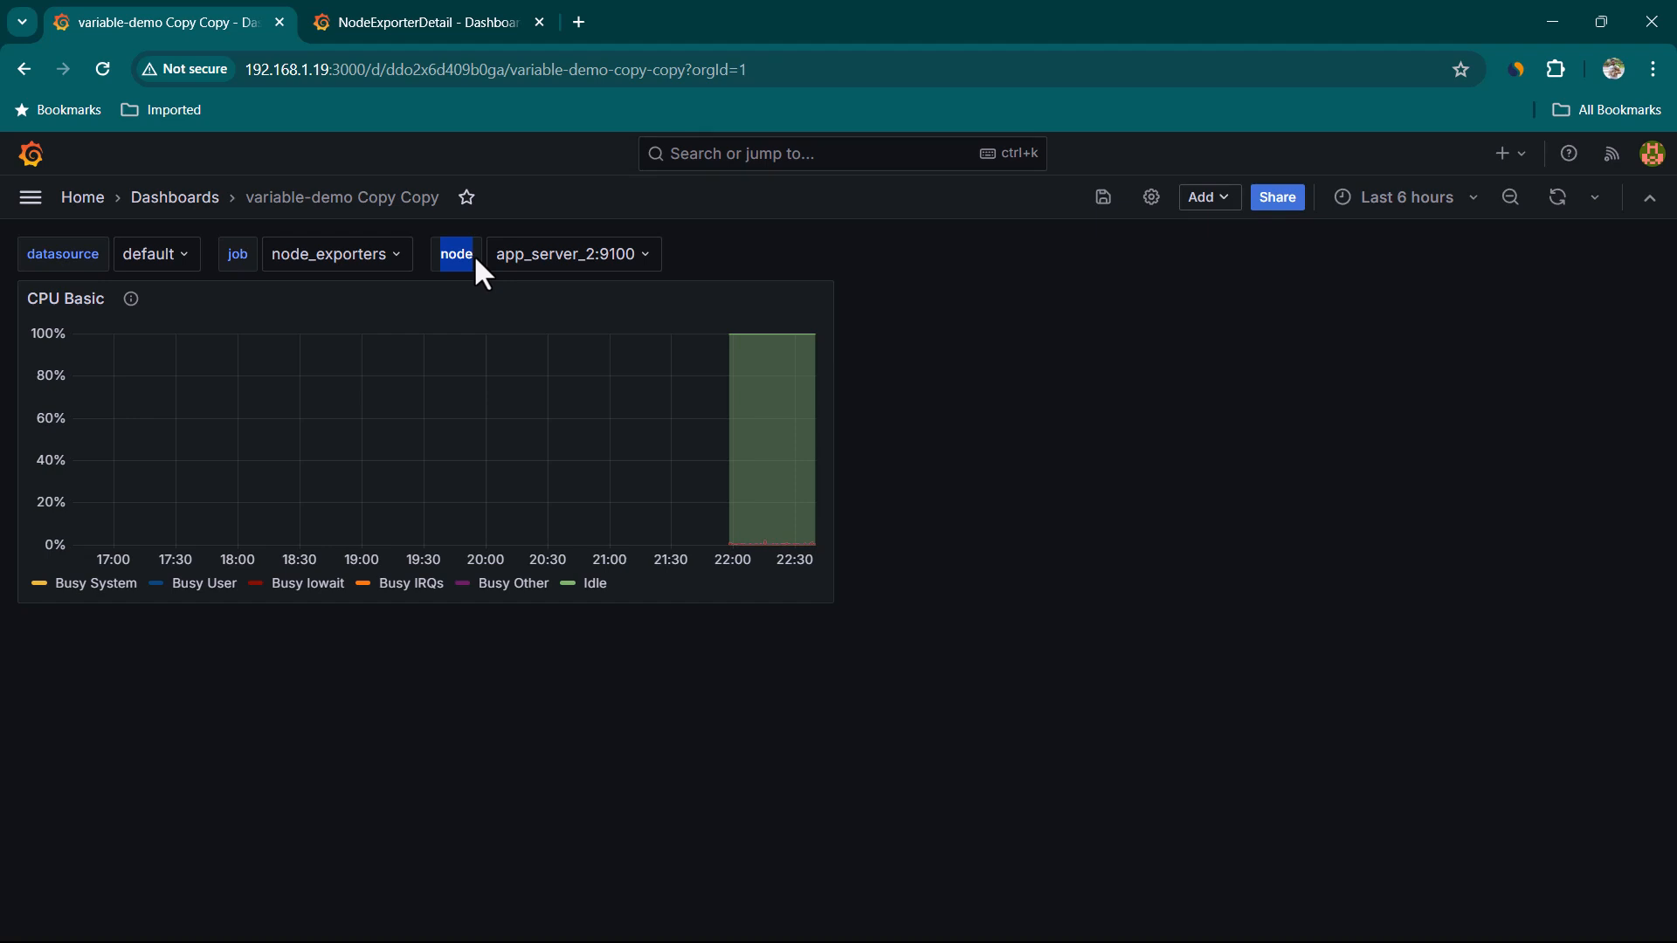
pyautogui.click(556, 257)
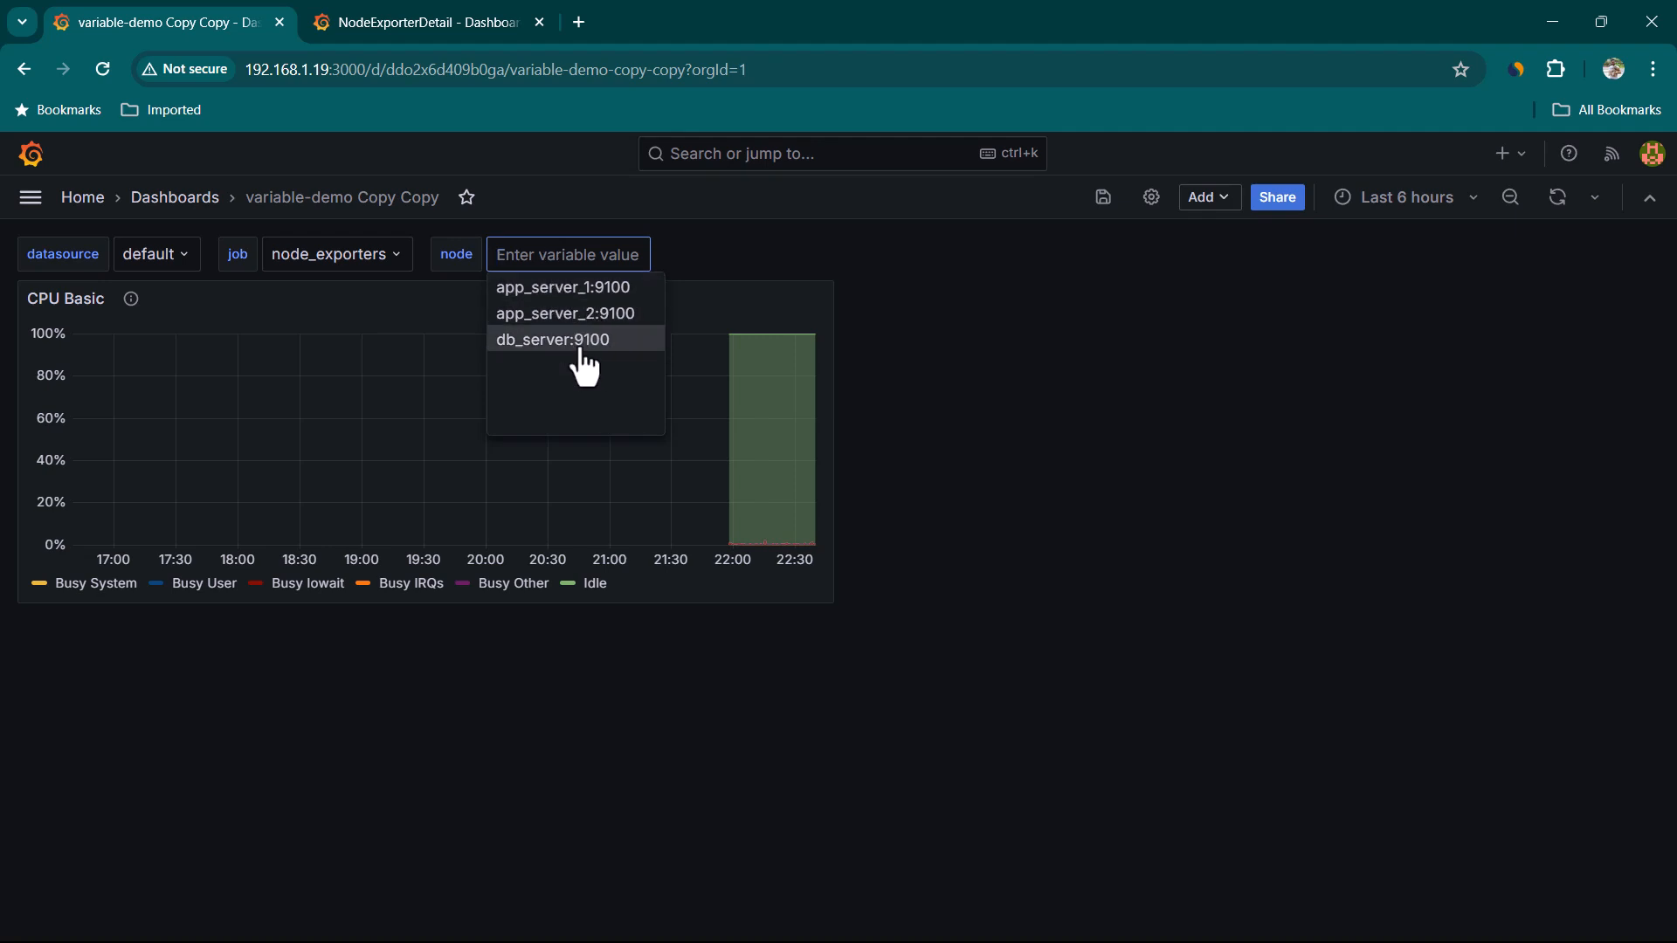
pyautogui.click(685, 262)
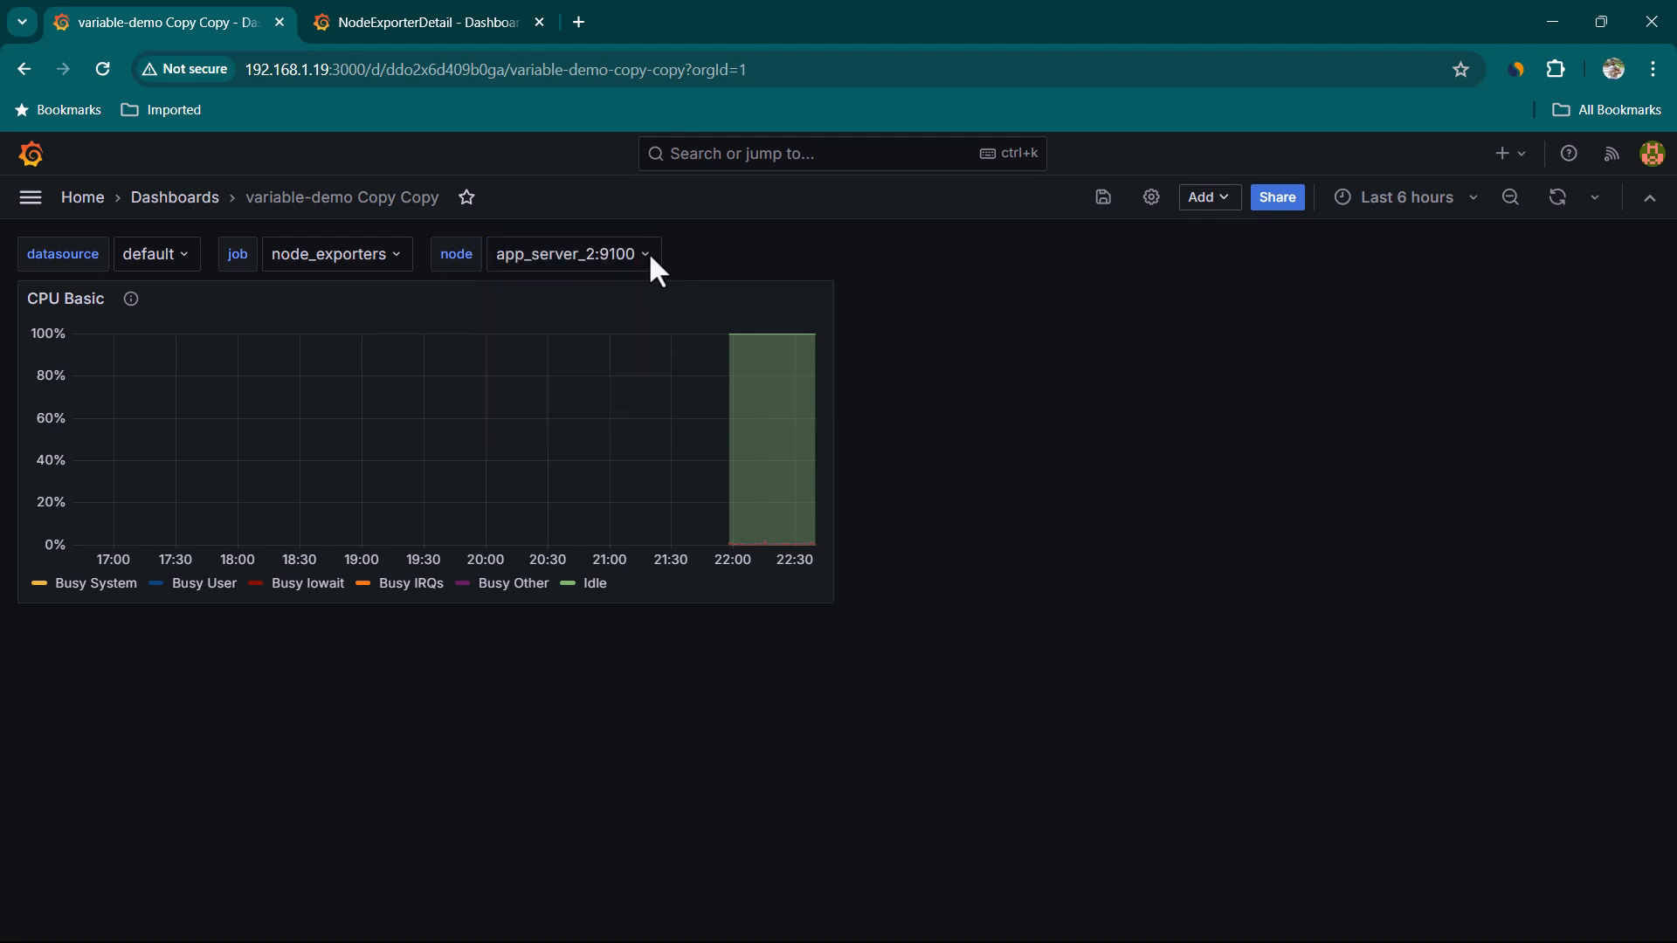
# Set the node variable's label to Servers and close the dashboard settings
pyautogui.click(1151, 197)
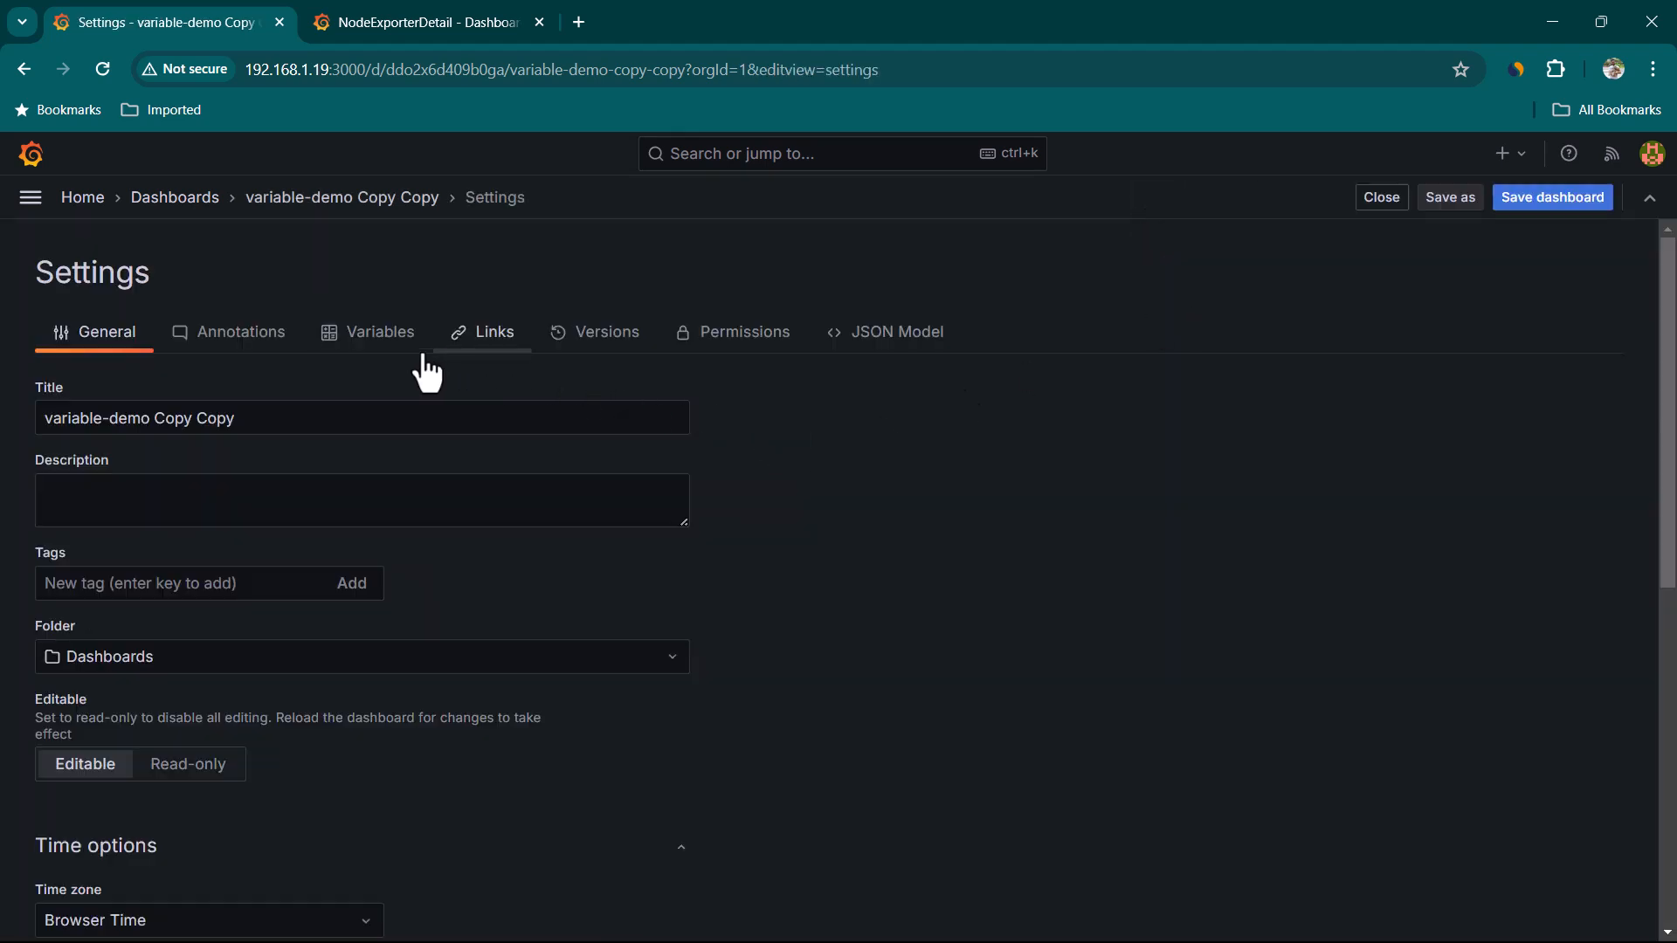
pyautogui.click(390, 347)
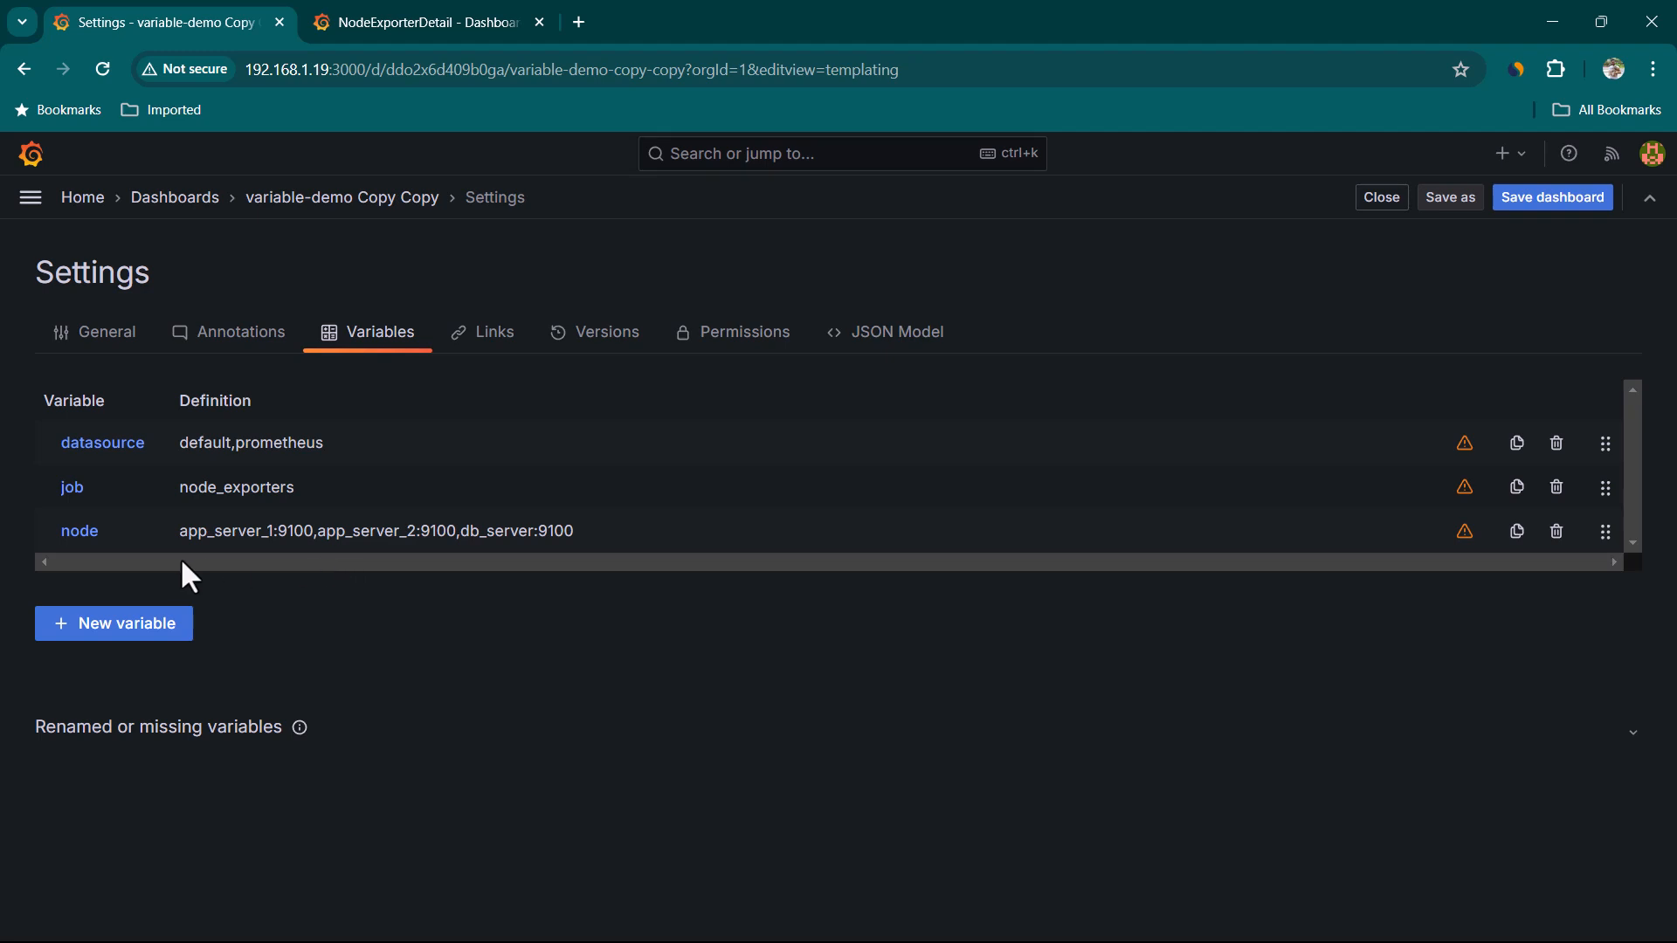
pyautogui.click(80, 533)
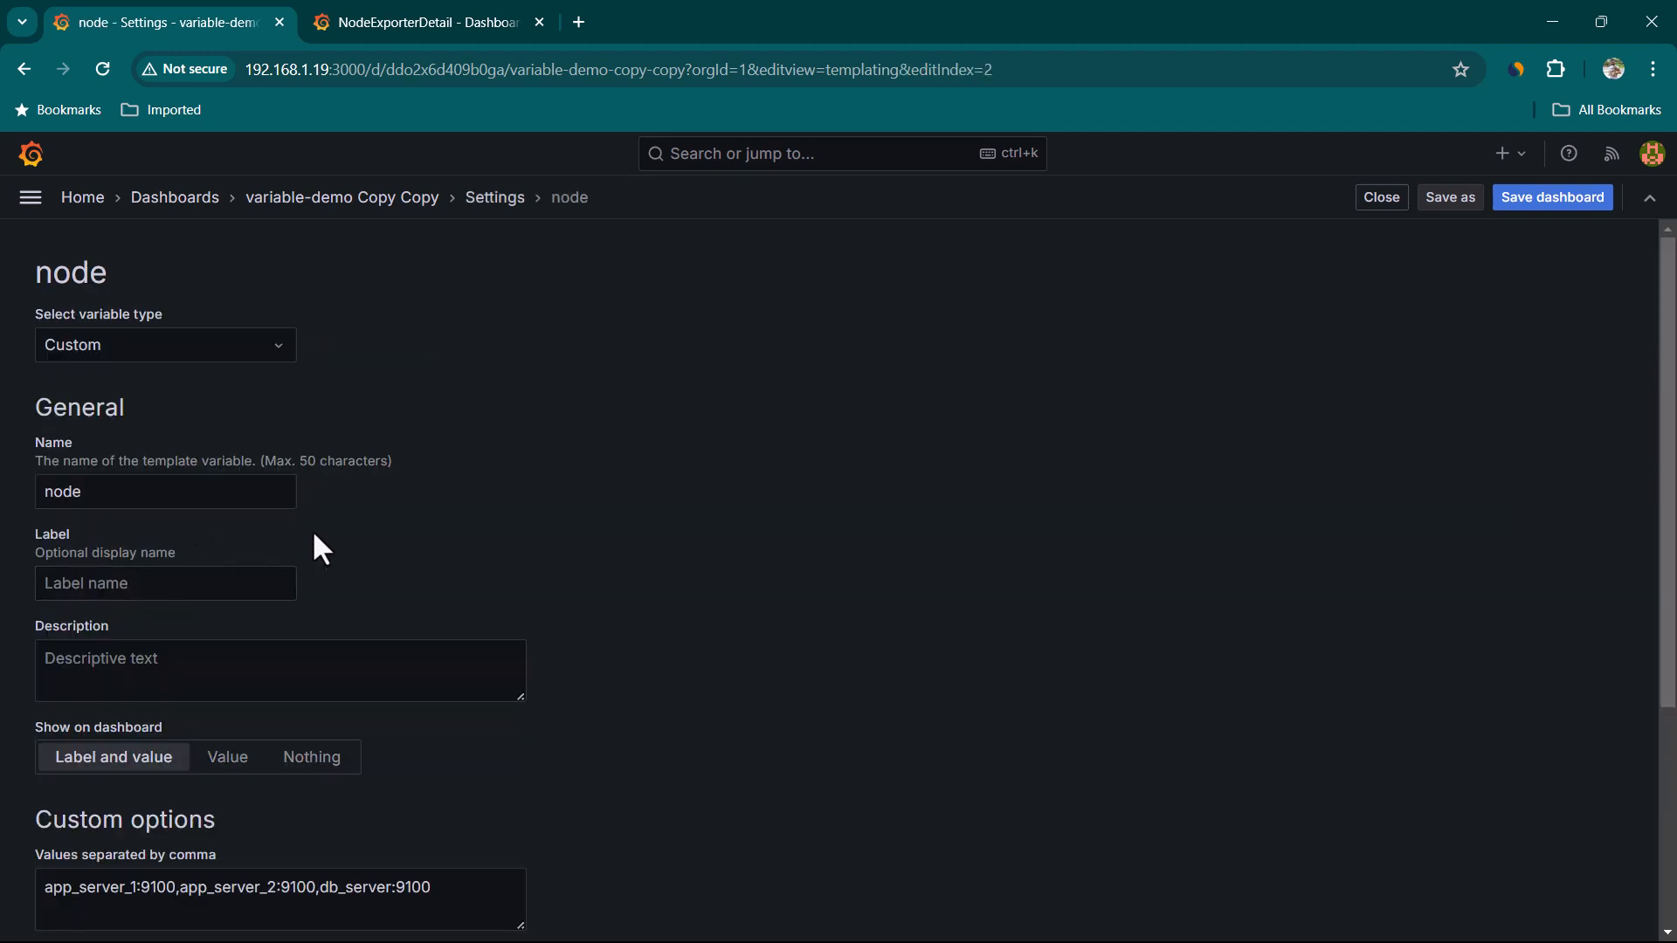
pyautogui.scroll(-1, 273, 542)
pyautogui.click(104, 473)
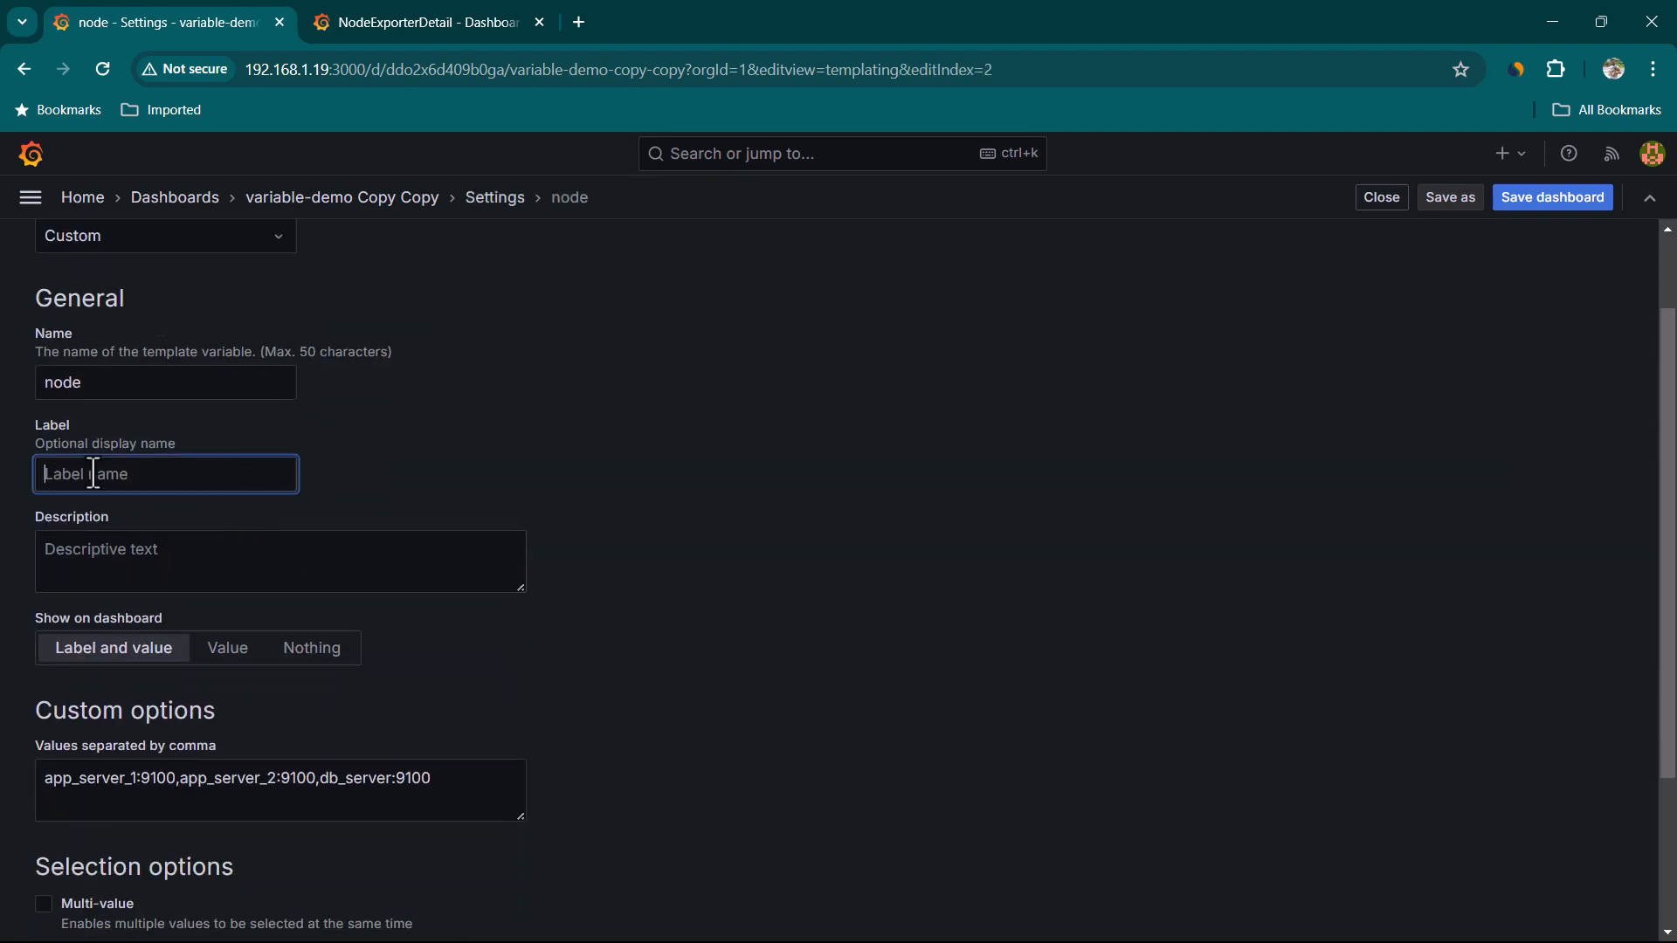
pyautogui.write('Servers')
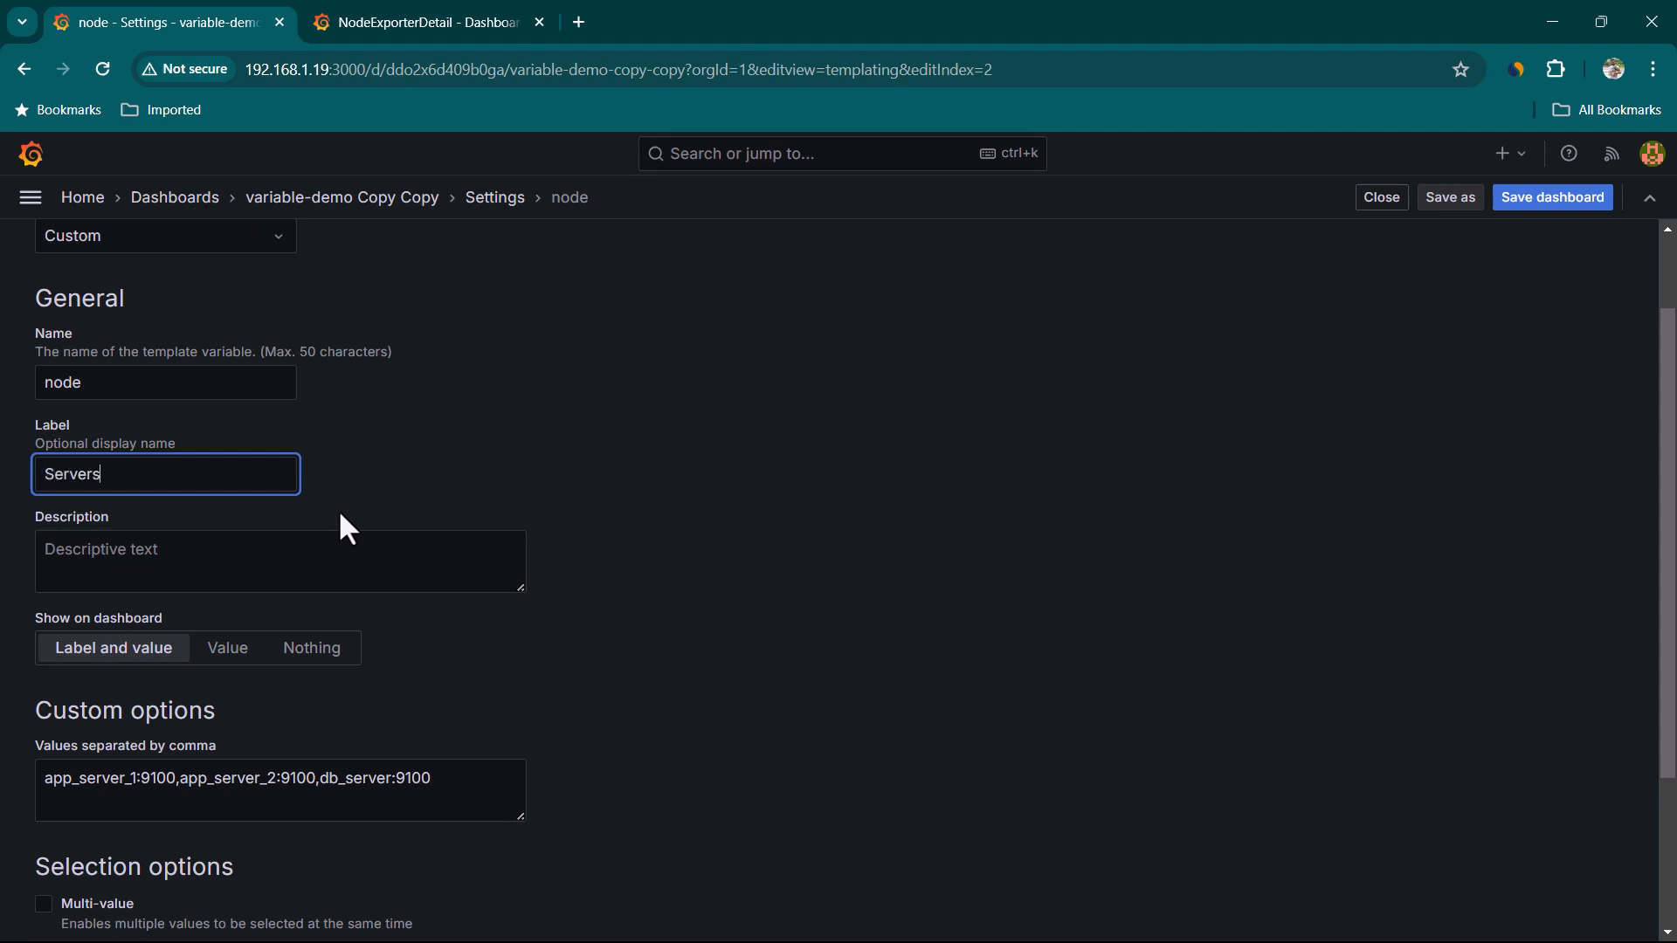
pyautogui.scroll(-1, 1029, 558)
pyautogui.scroll(-1, 874, 629)
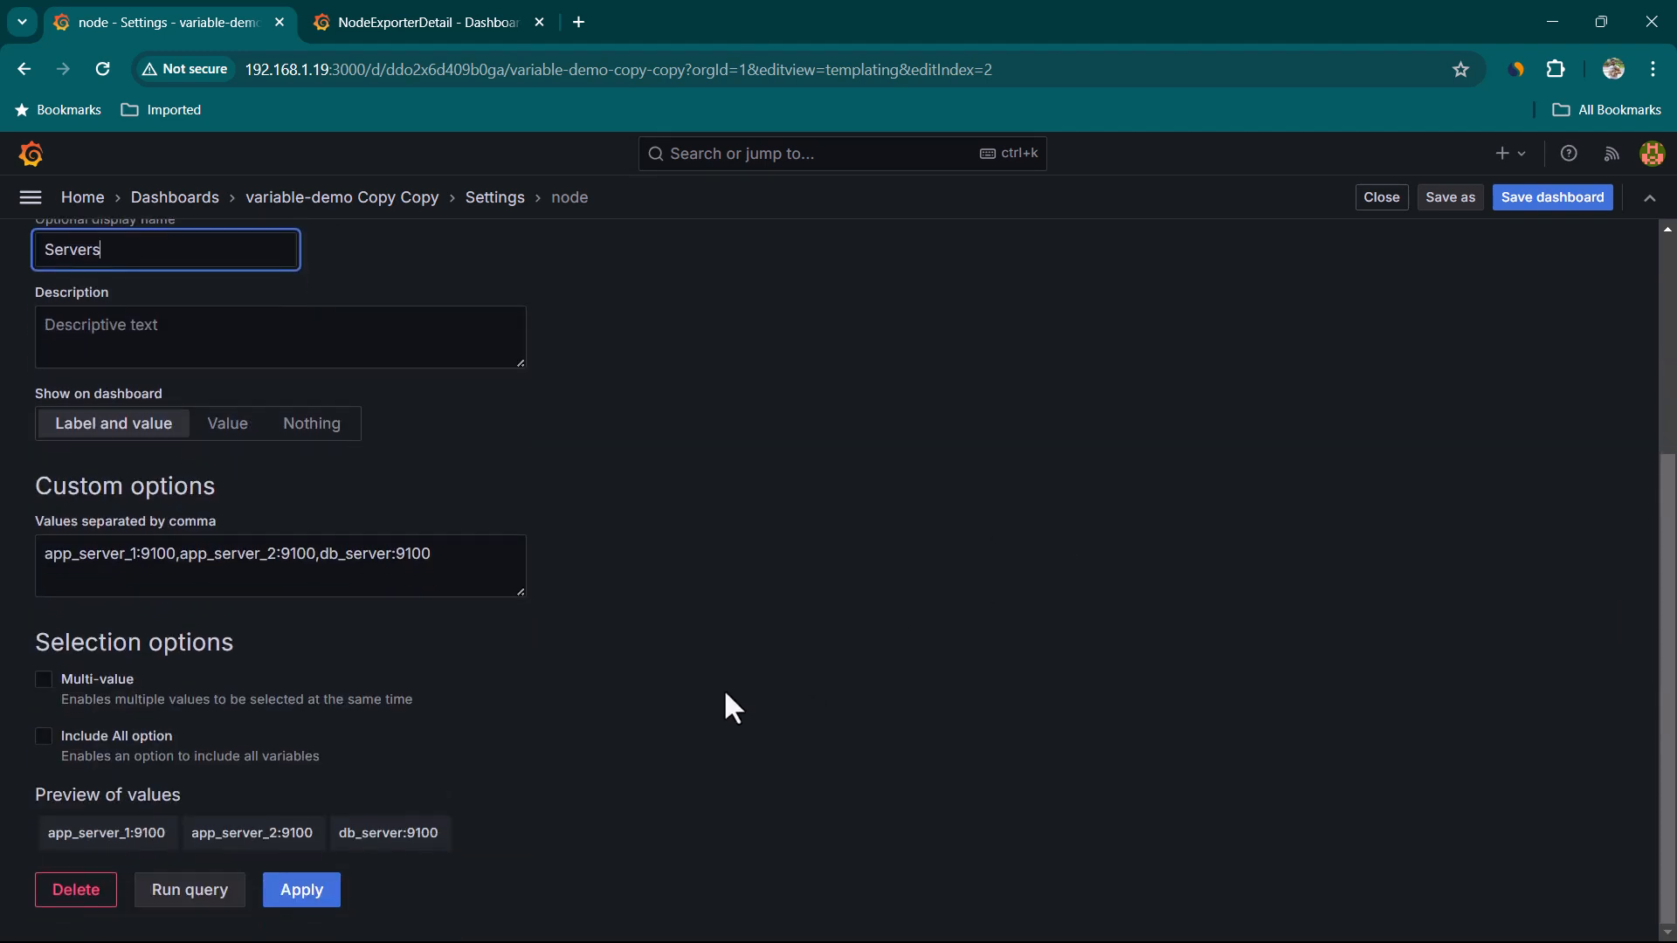
pyautogui.click(1382, 197)
pyautogui.click(1382, 198)
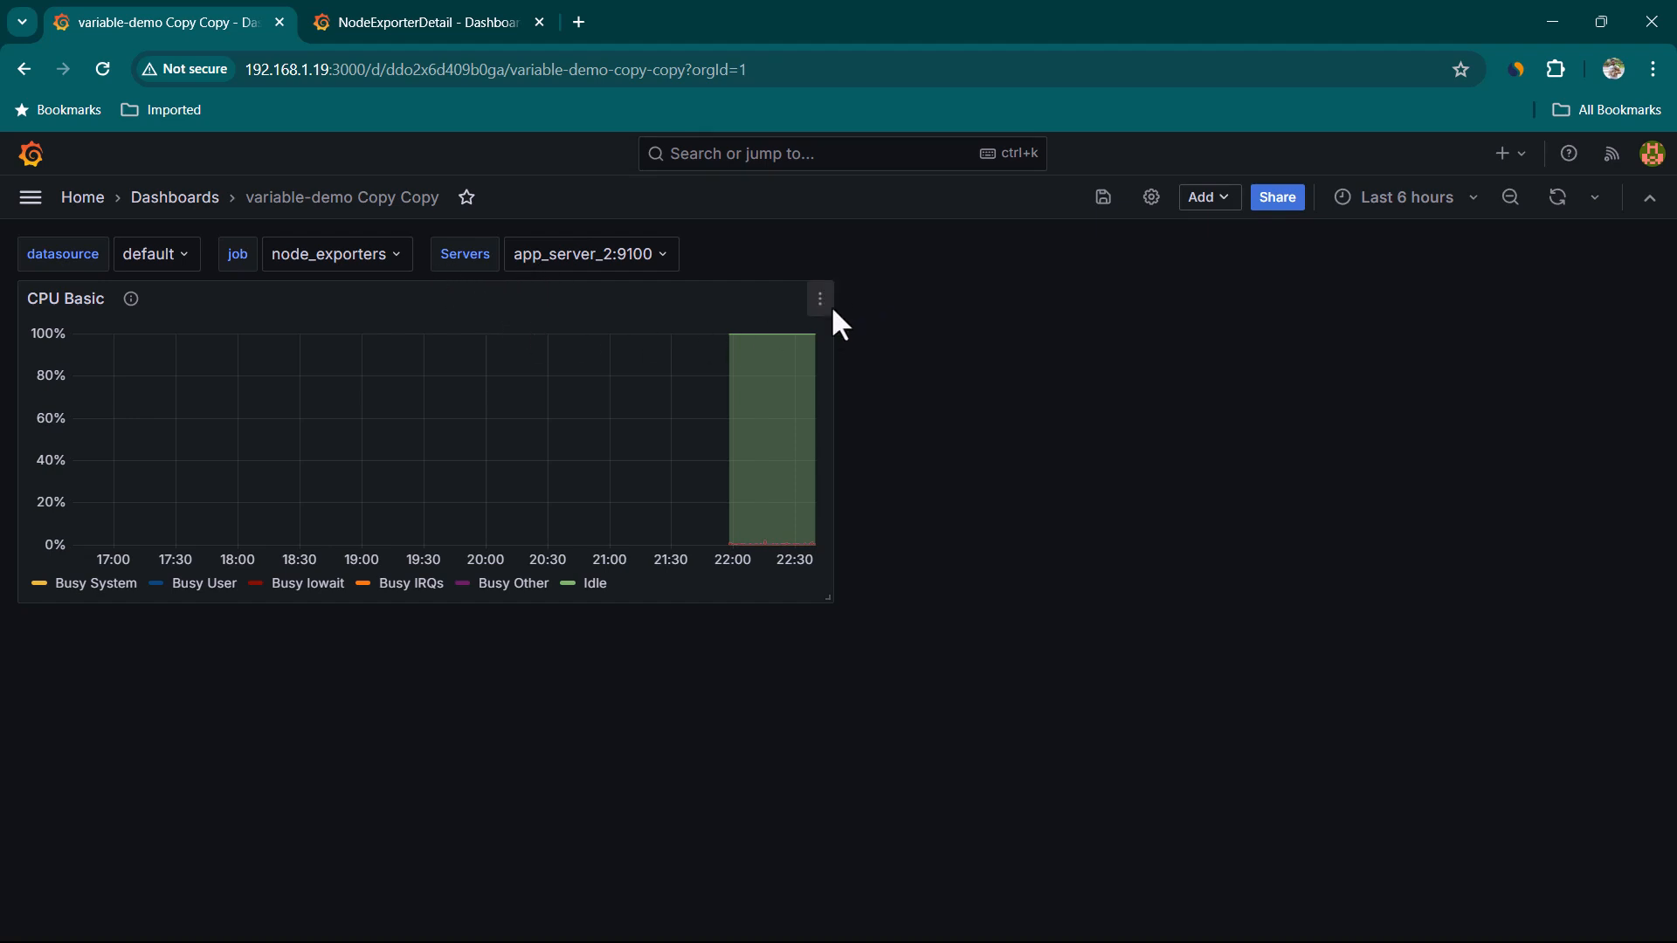
# Open the CPU Basic panel editor and examine how its query references the node variable
pyautogui.click(821, 300)
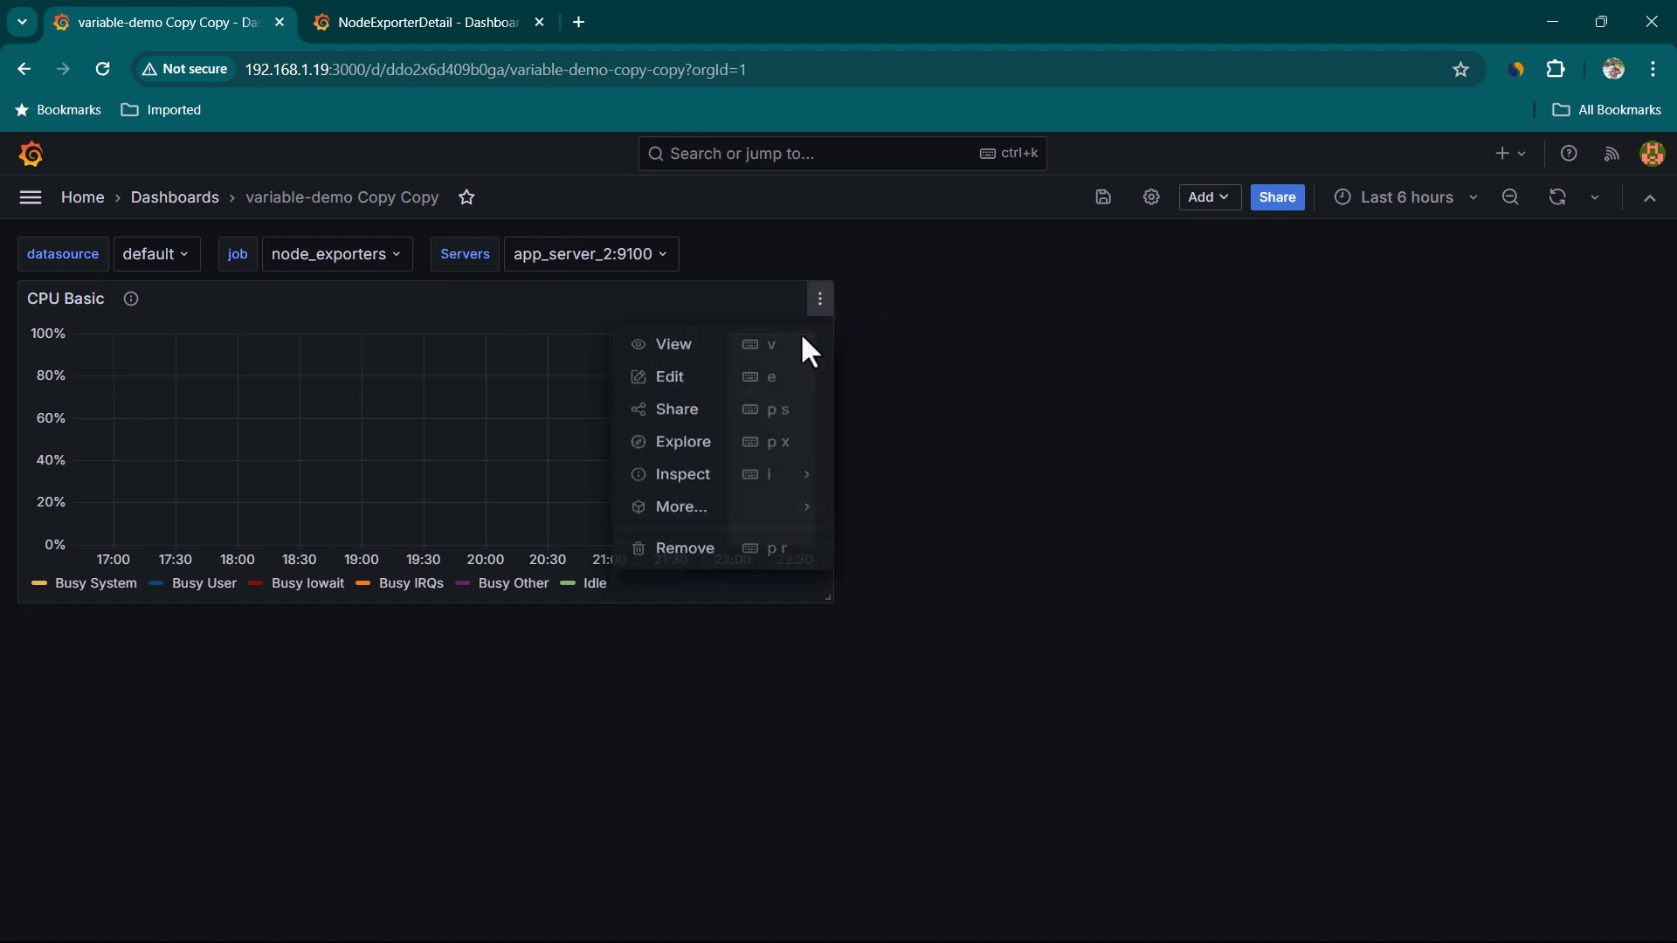
pyautogui.click(704, 386)
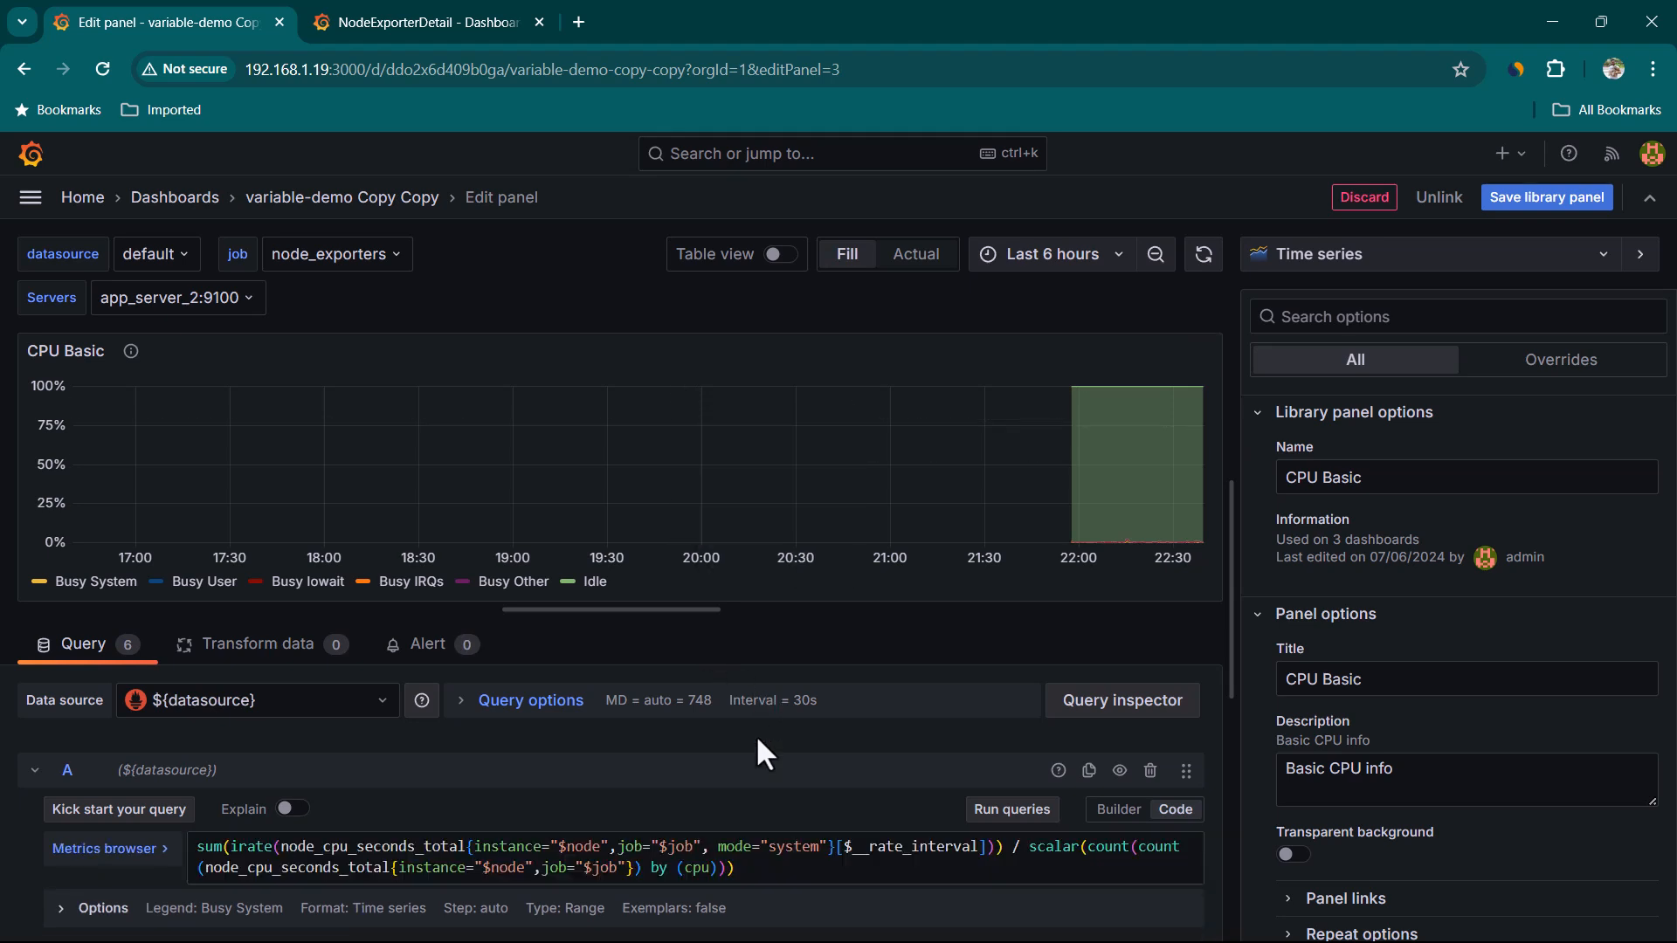
pyautogui.doubleClick(583, 849)
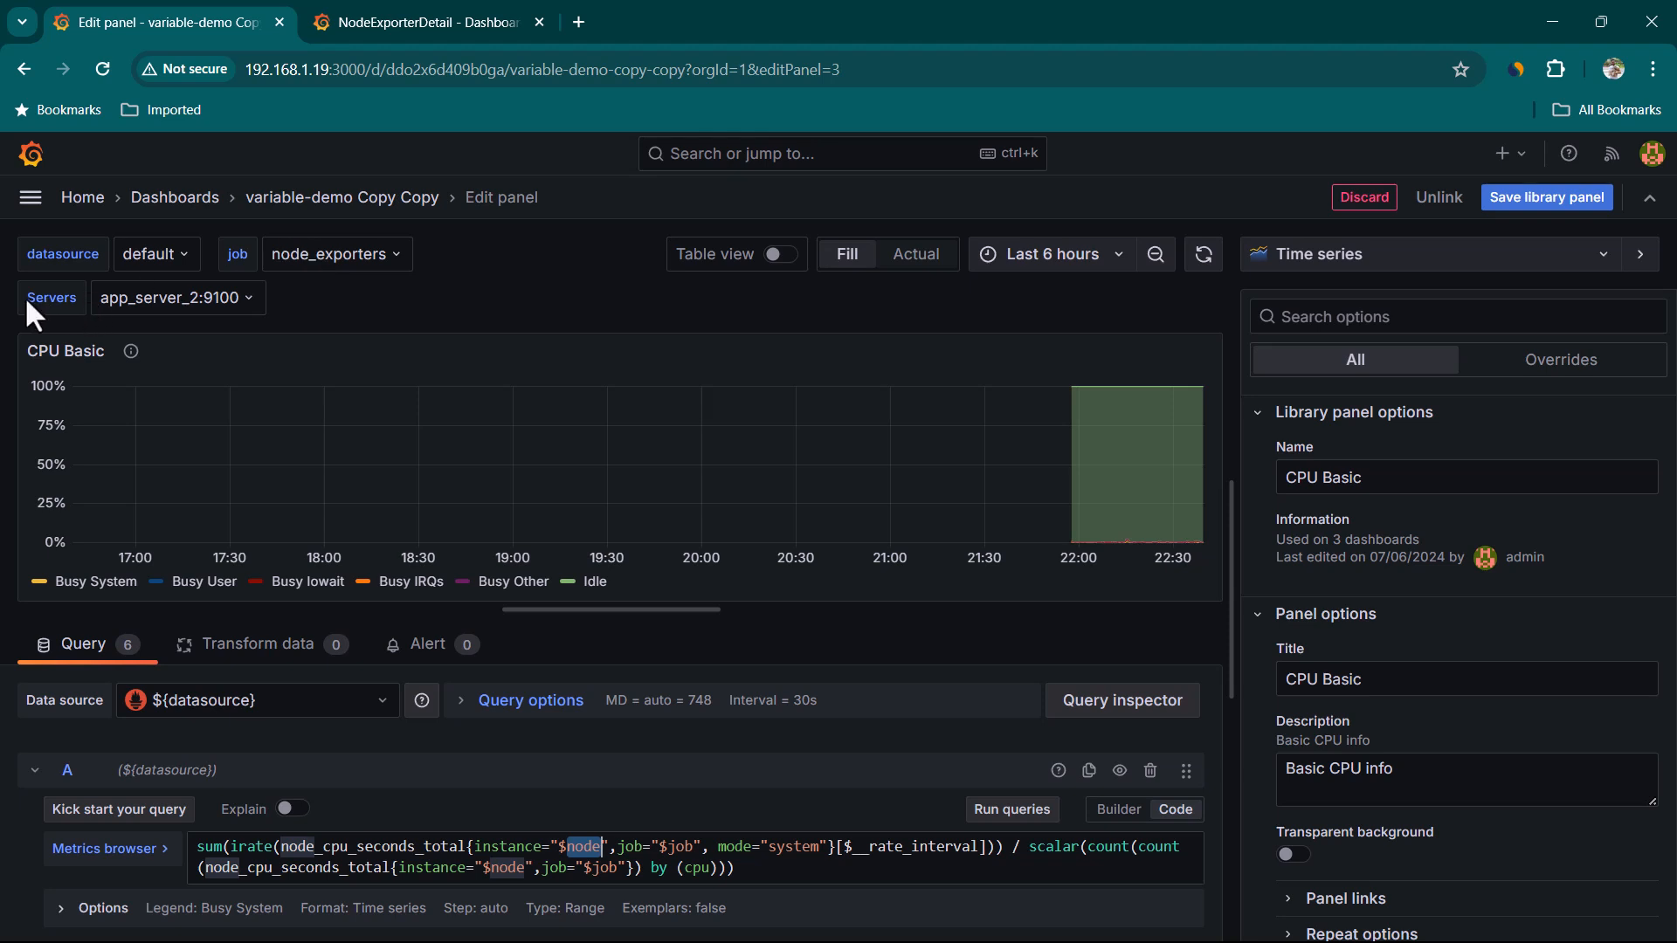
pyautogui.moveTo(25, 300); pyautogui.dragTo(77, 301)
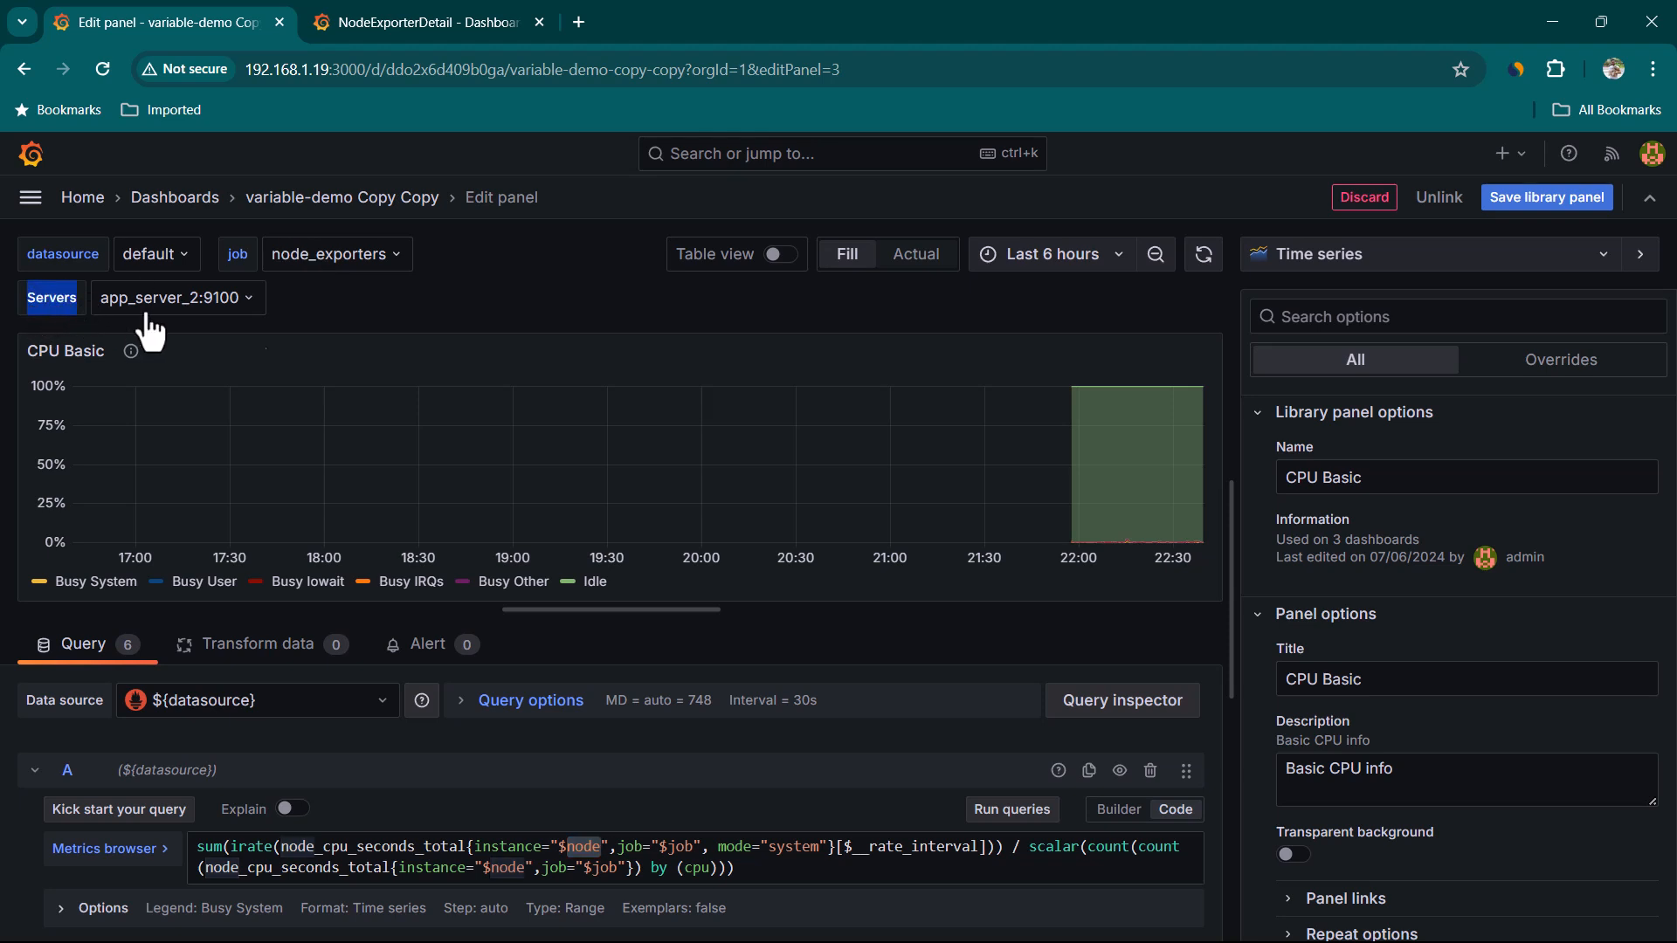
pyautogui.moveTo(603, 846); pyautogui.dragTo(566, 847)
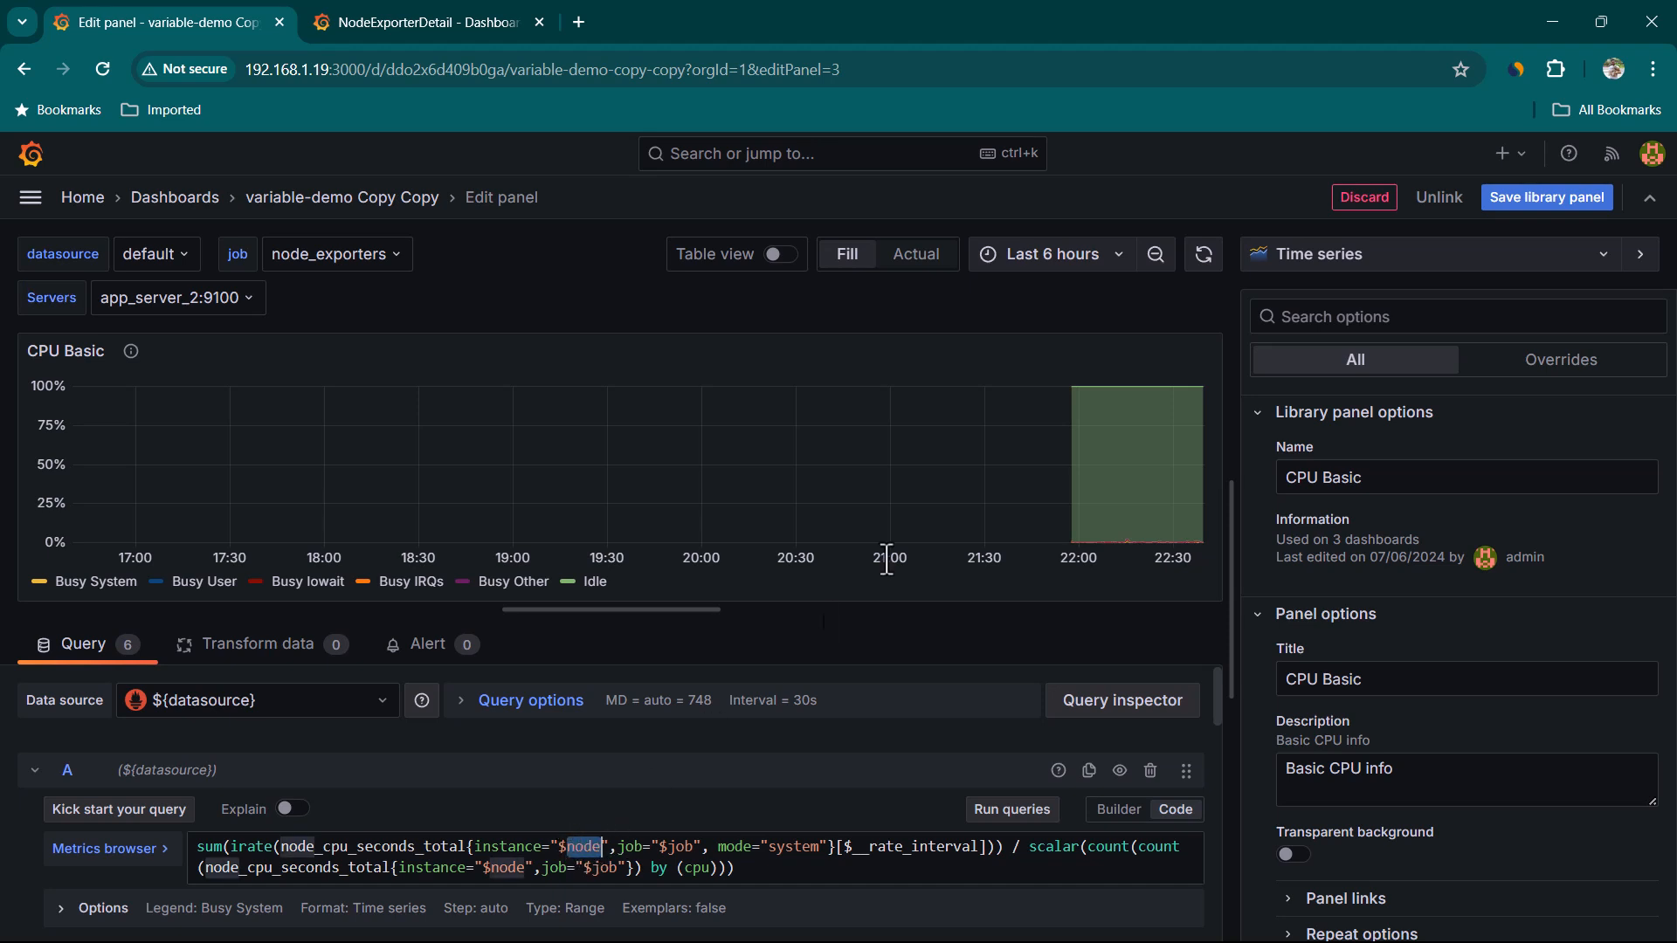
pyautogui.press('Escape')
# Open the dashboard settings and inspect the node variable's custom comma-separated values
pyautogui.click(1156, 210)
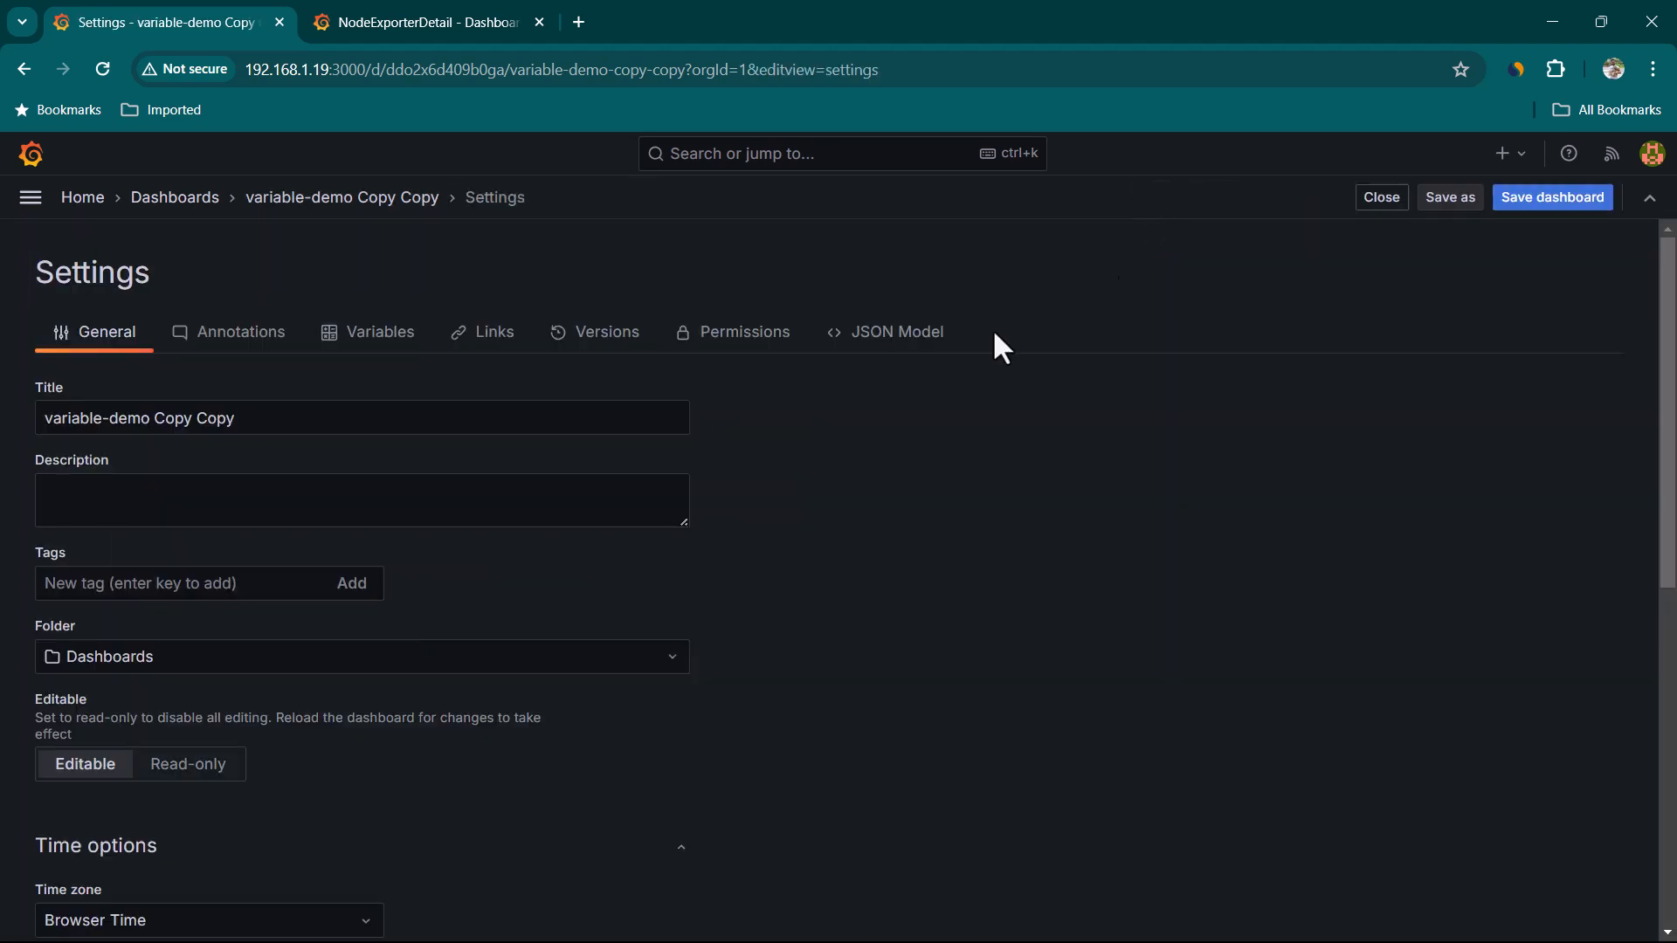
pyautogui.click(404, 349)
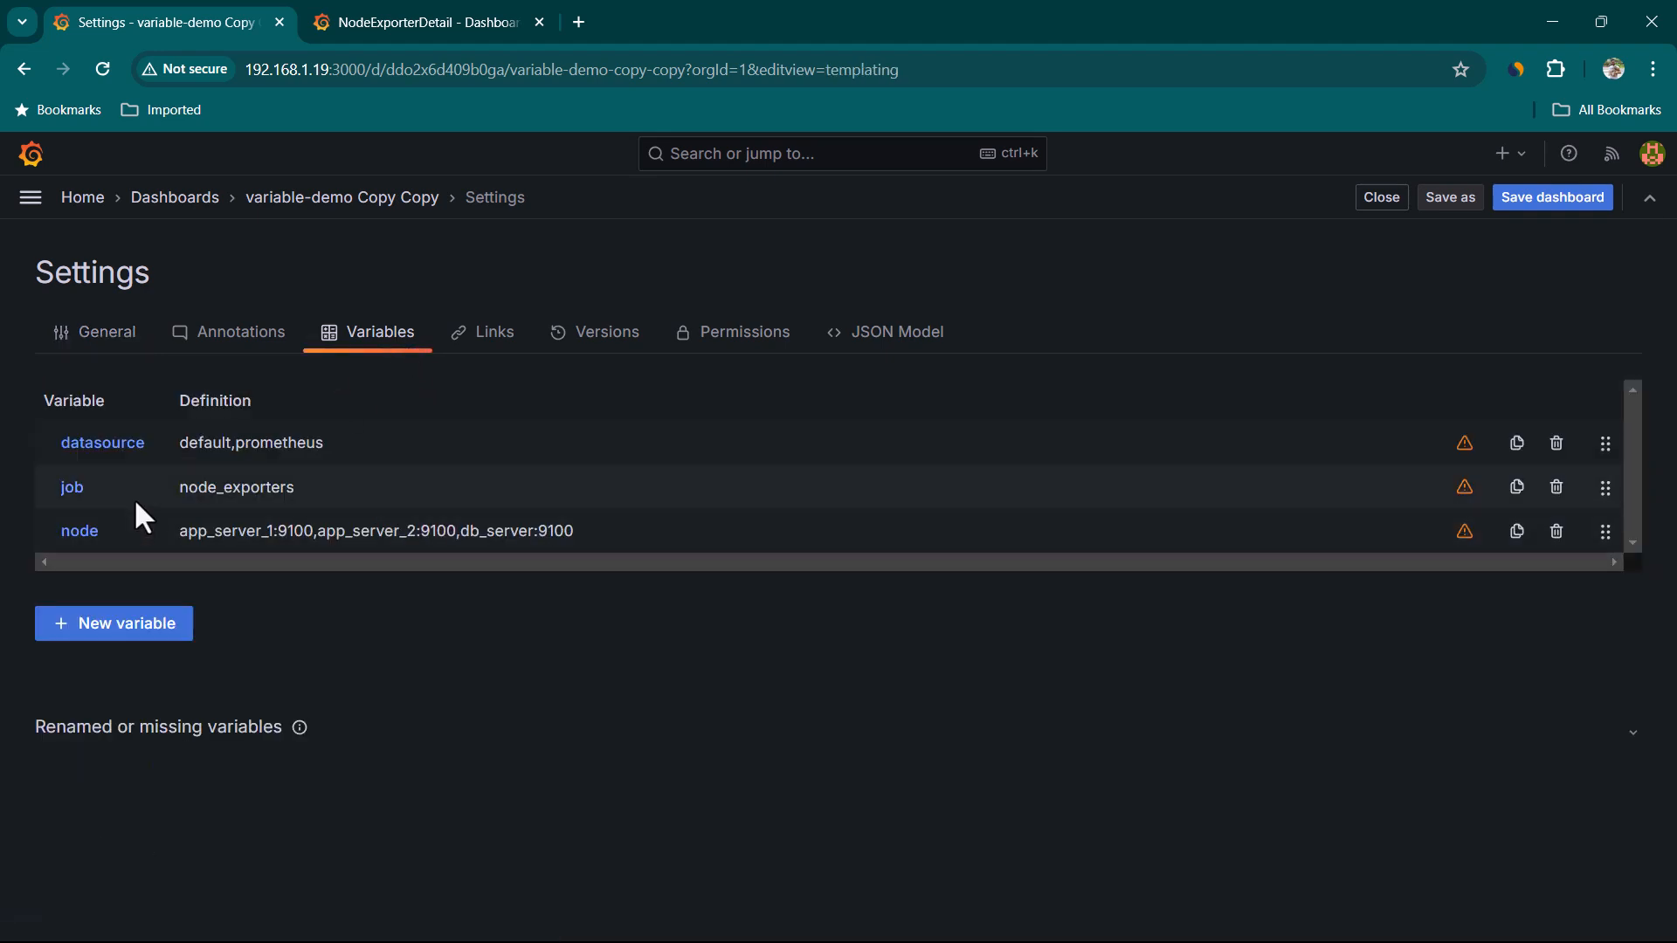
pyautogui.click(83, 533)
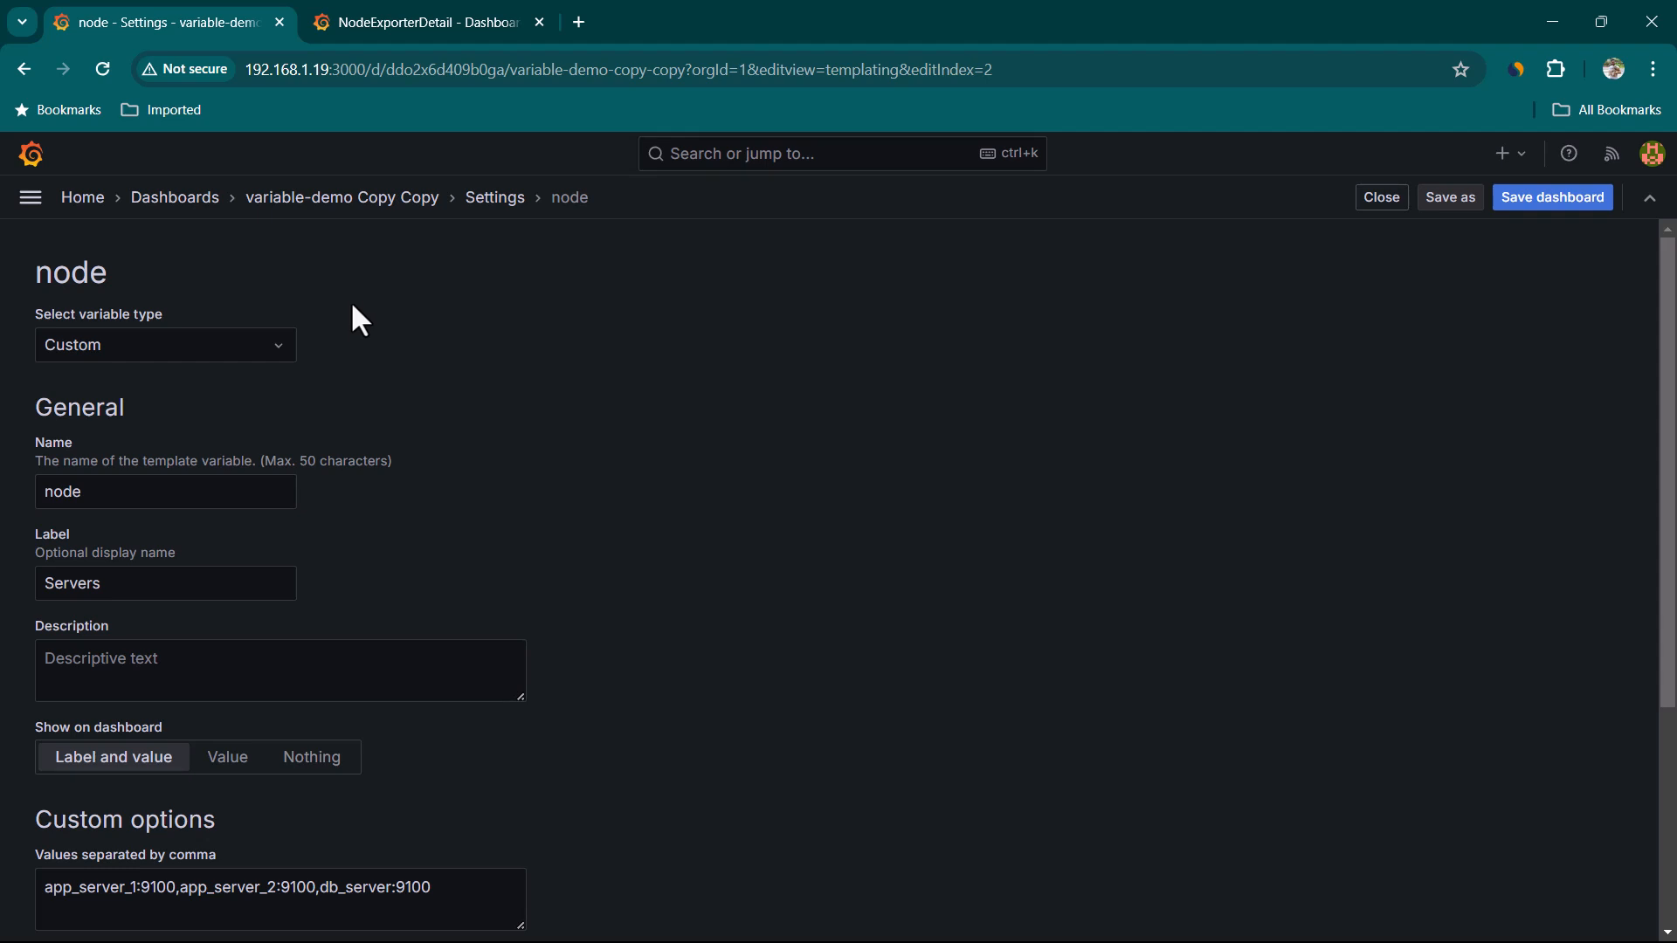
pyautogui.scroll(-4, 636, 472)
pyautogui.click(480, 564)
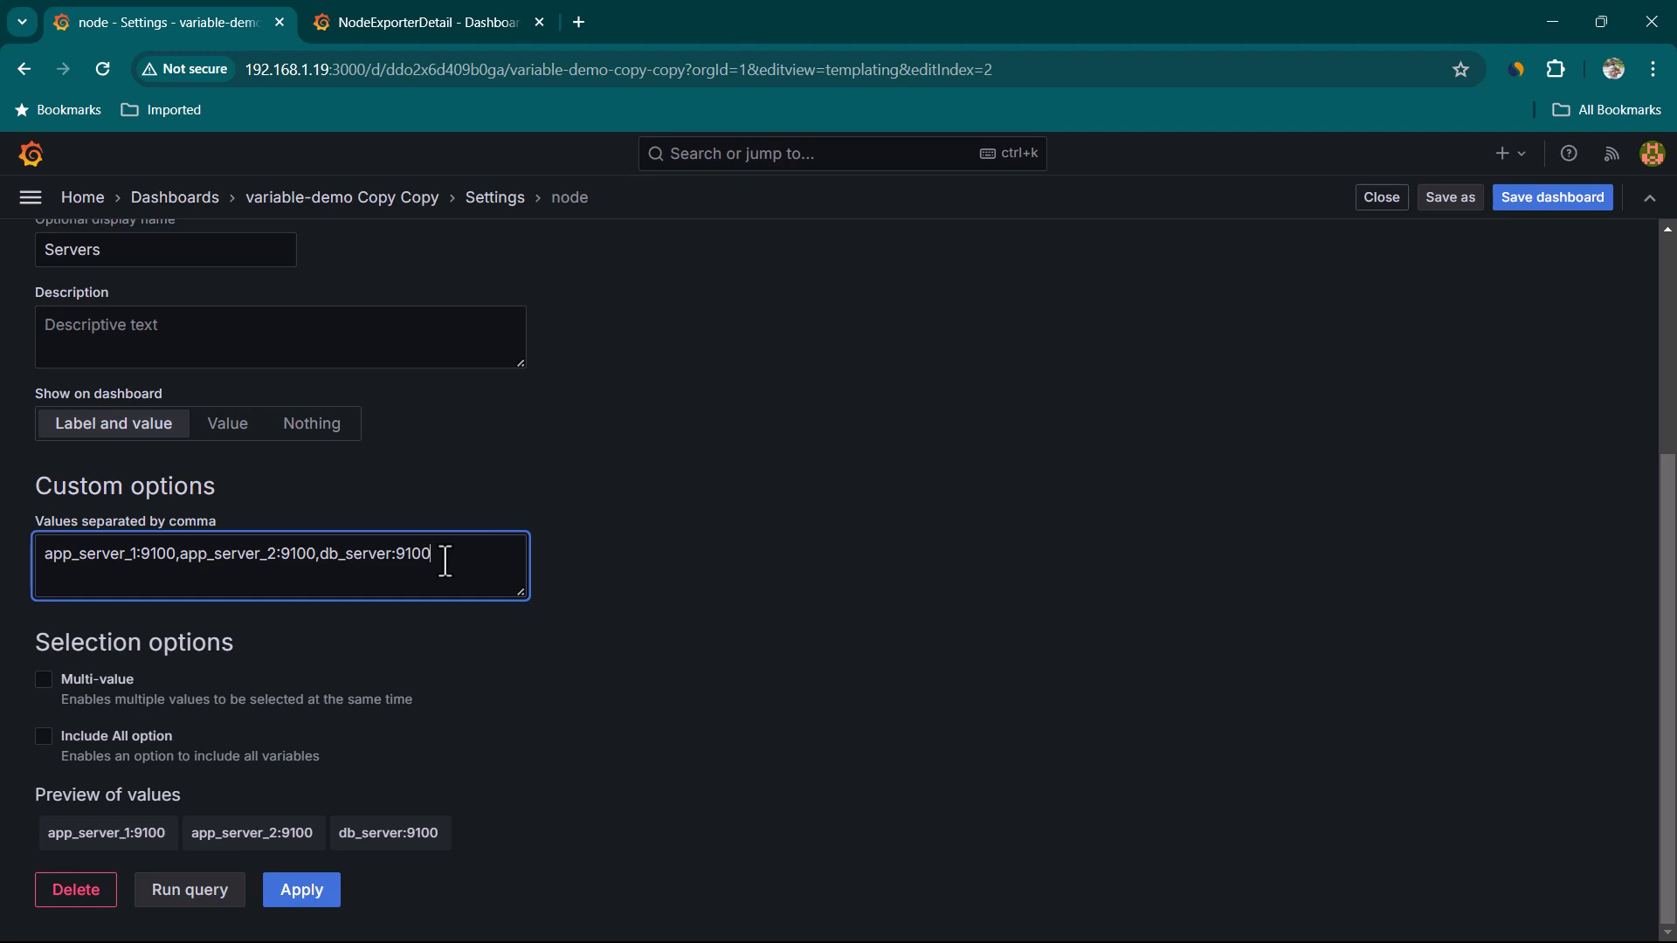
pyautogui.scroll(4, 445, 562)
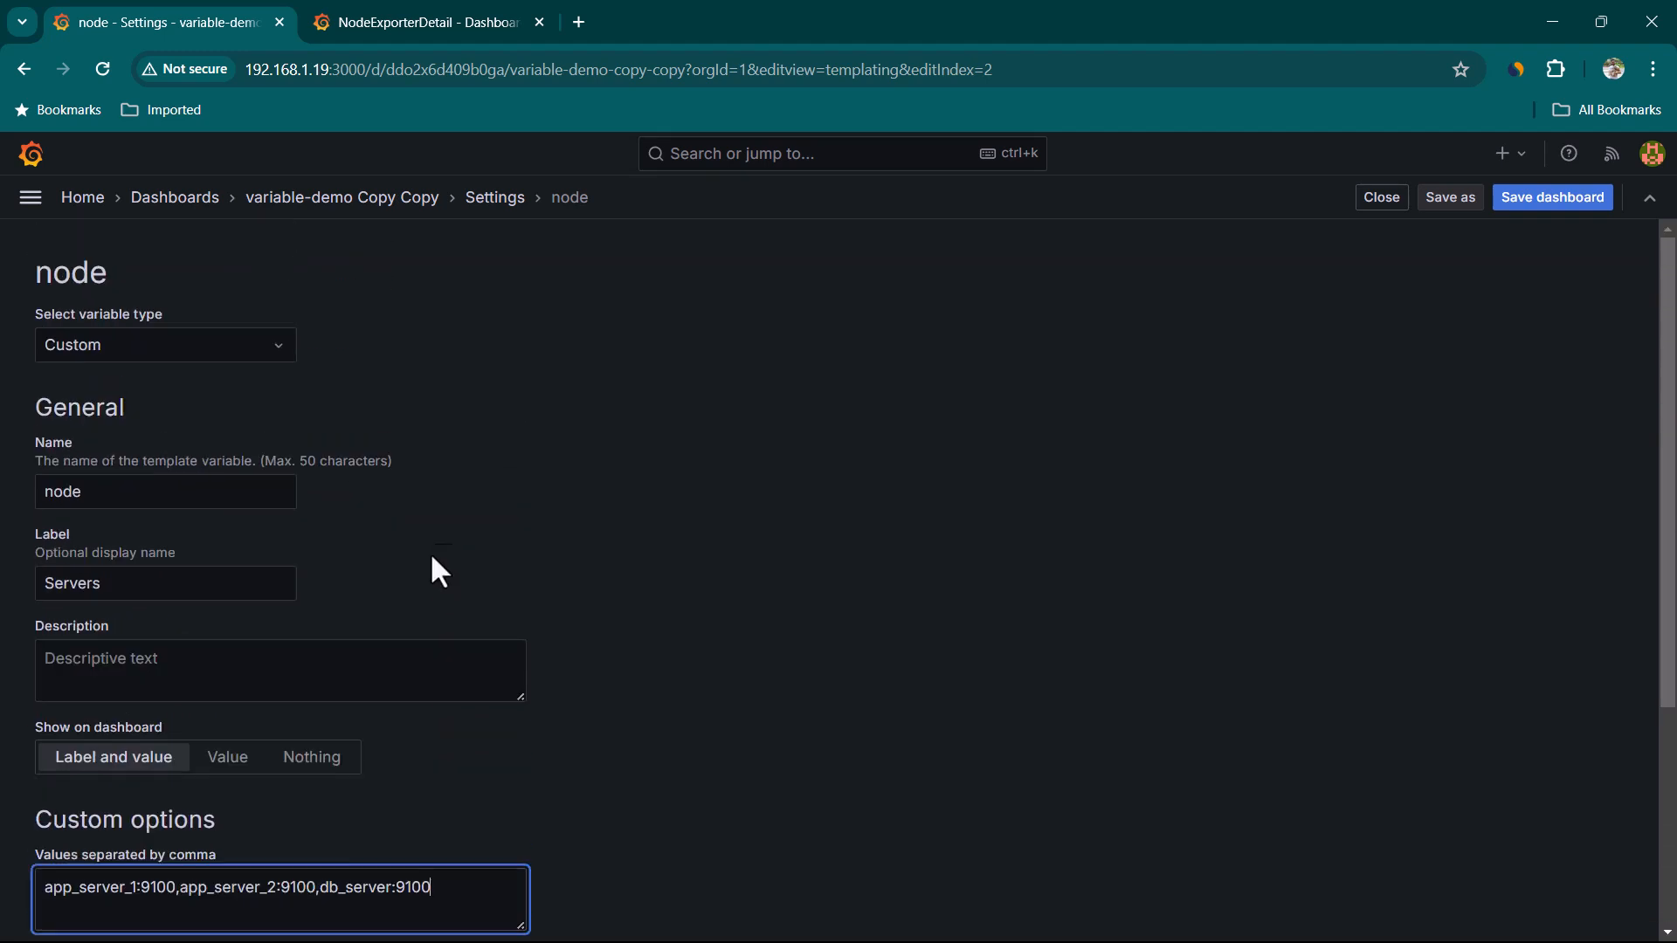
# Change the node variable's type from Custom to Query
pyautogui.click(254, 348)
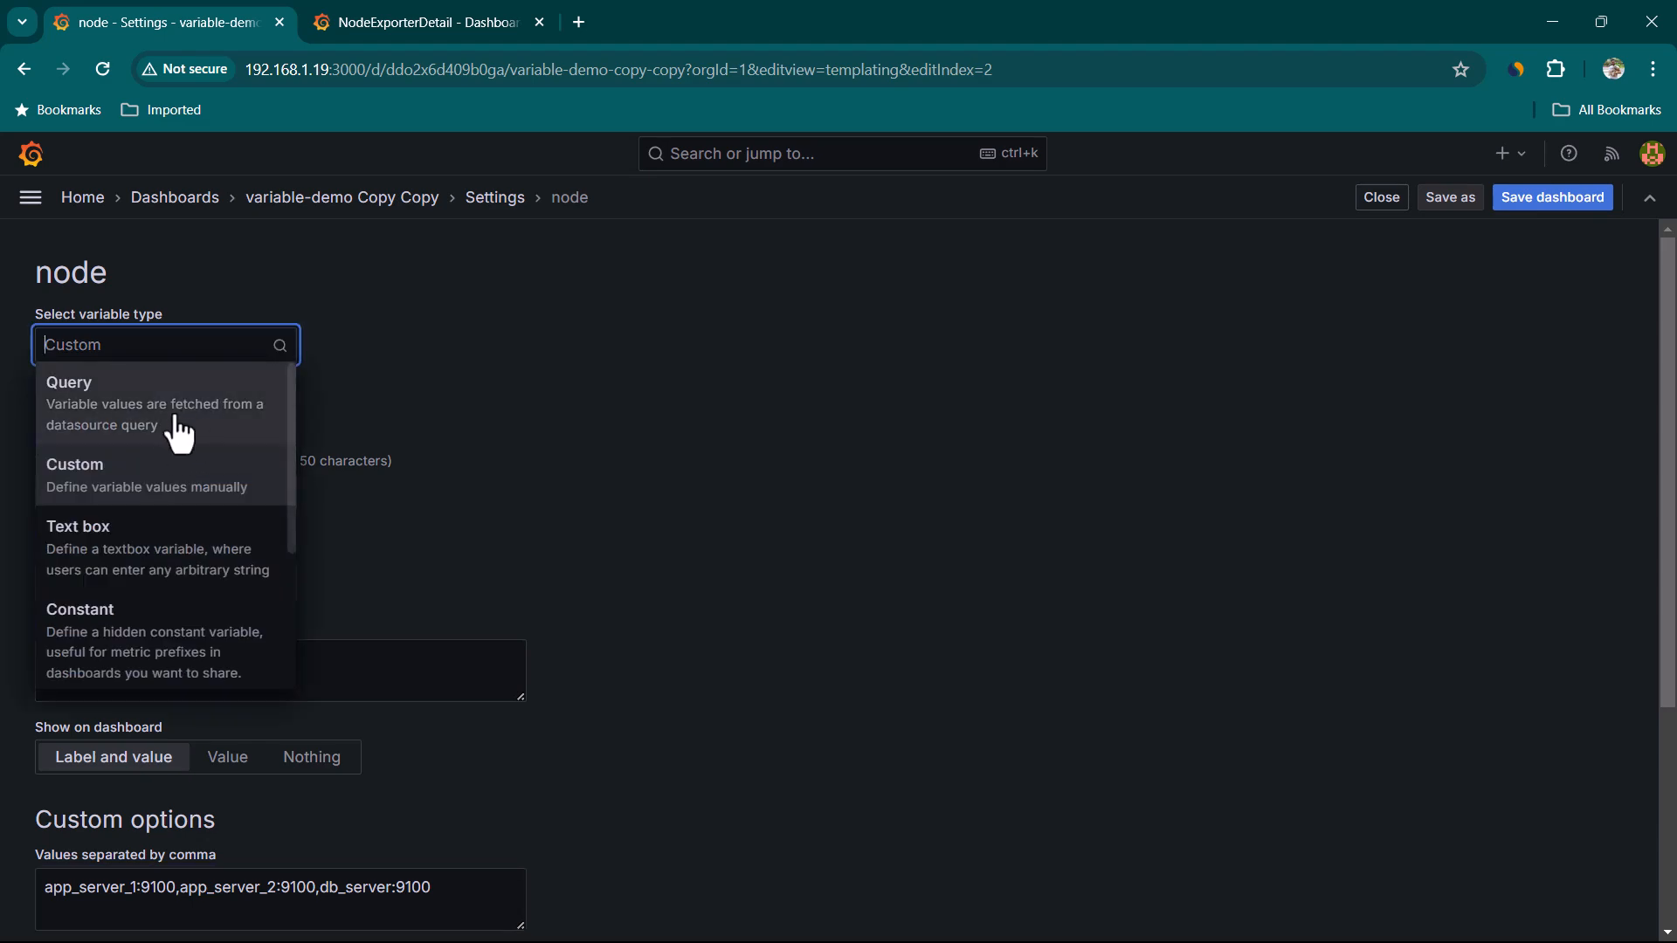
pyautogui.click(179, 432)
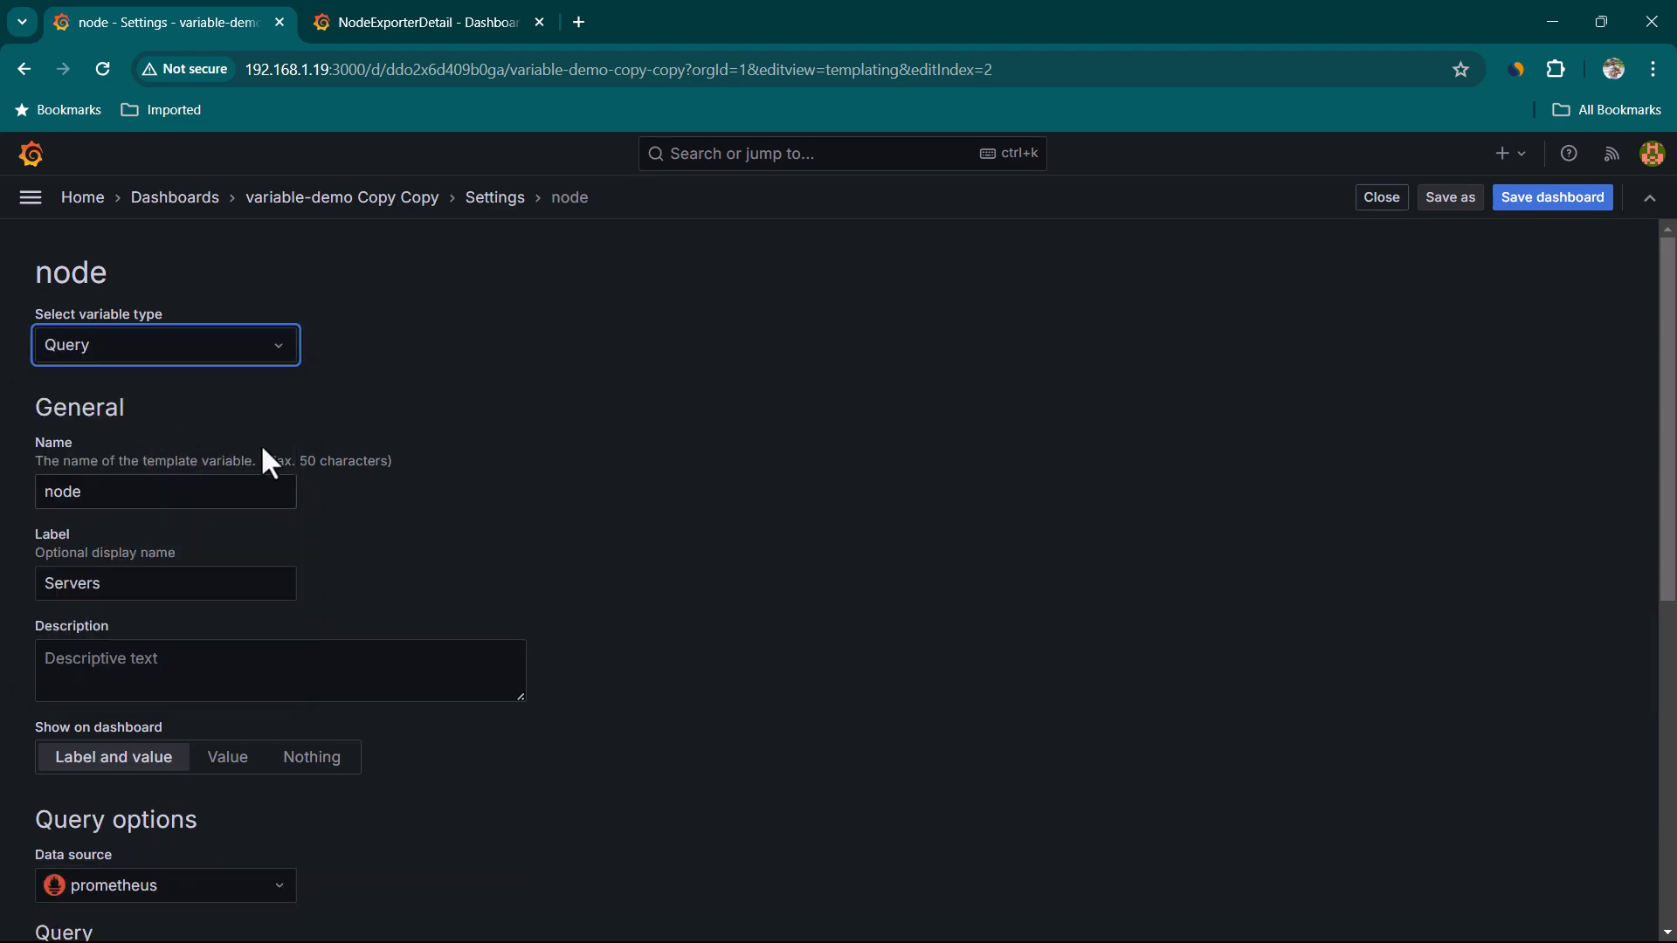
pyautogui.scroll(-4, 389, 498)
pyautogui.scroll(-4, 389, 486)
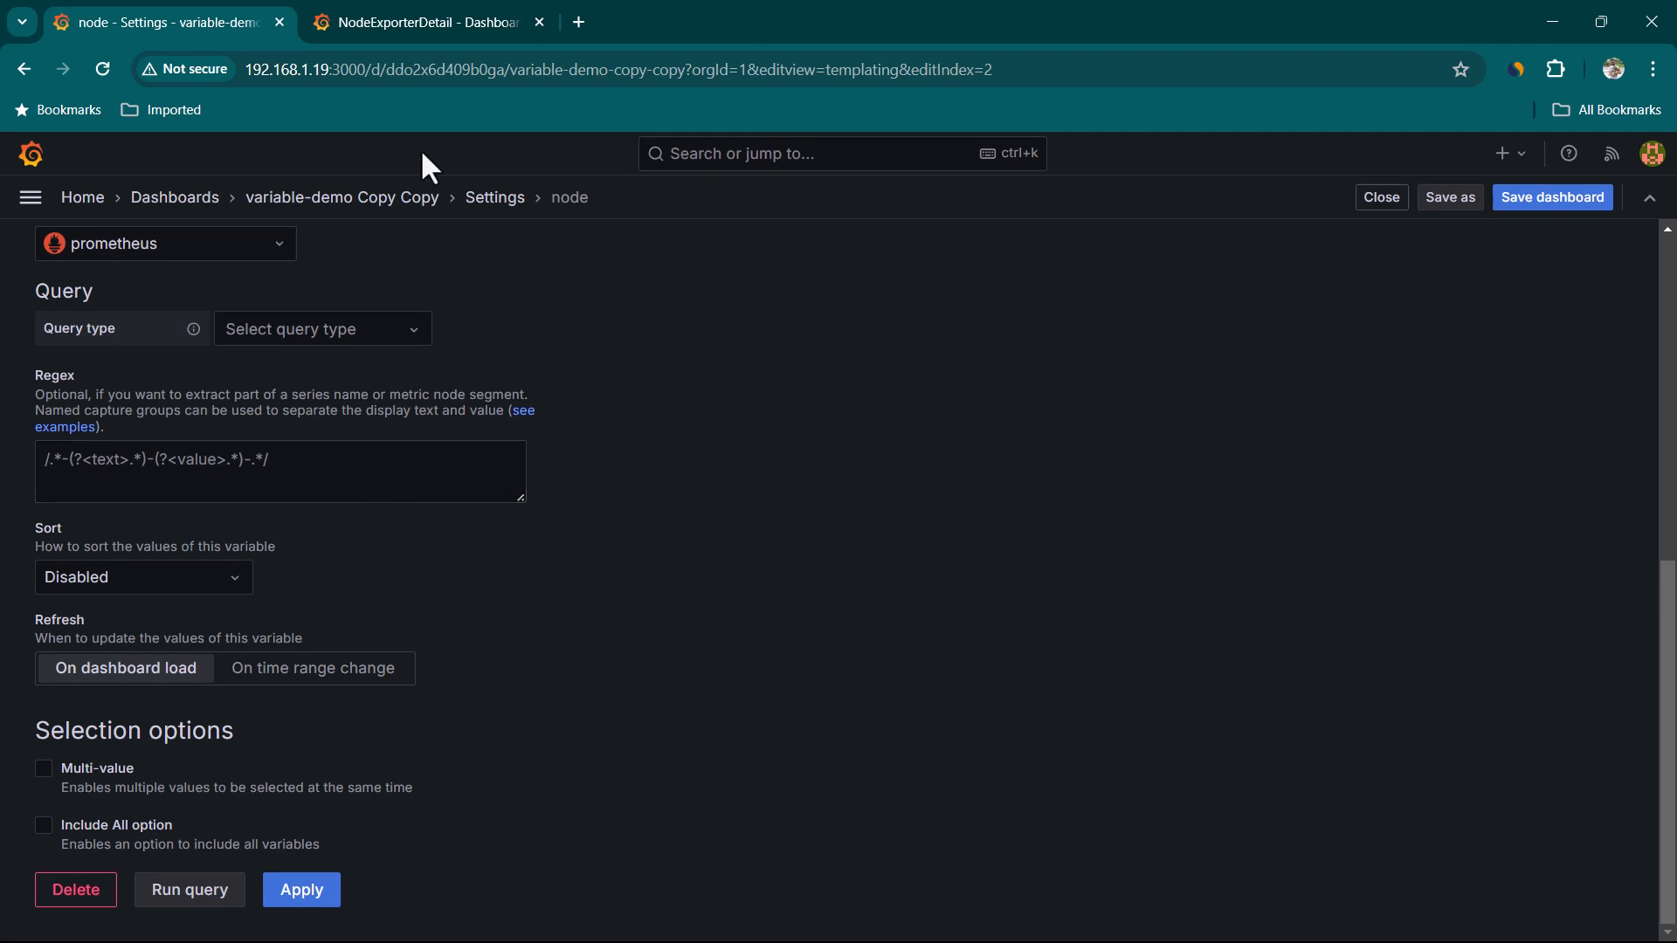
# In the NodeExporterDetail dashboard, open the node variable's settings to examine its query definition
pyautogui.click(422, 19)
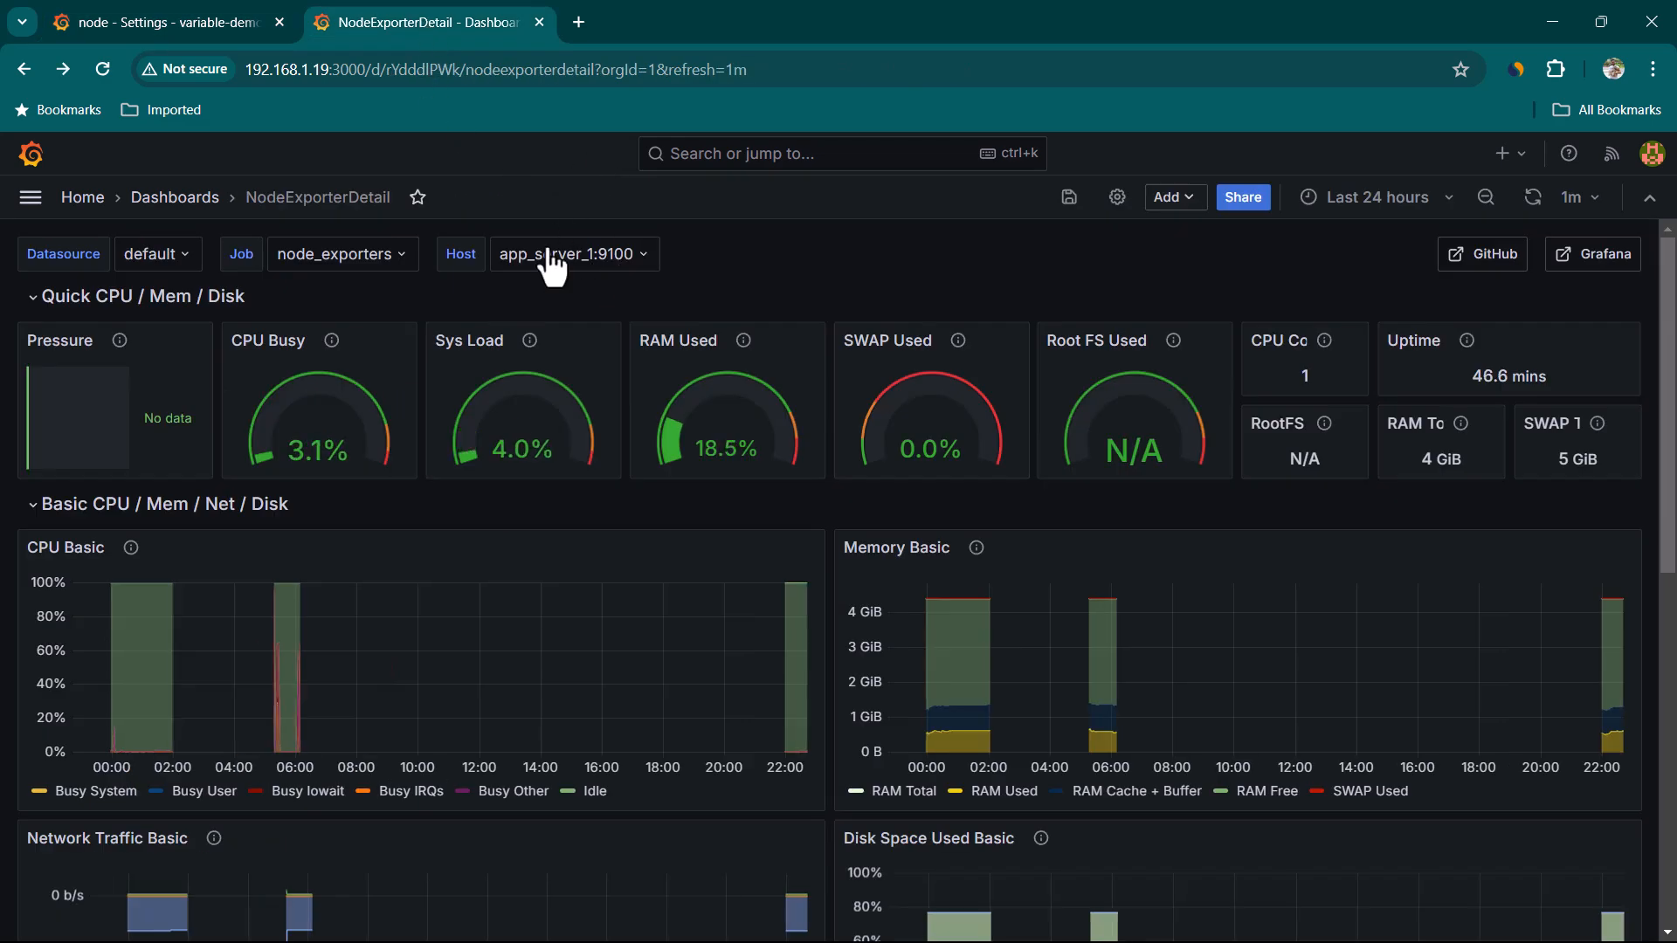
pyautogui.click(1114, 201)
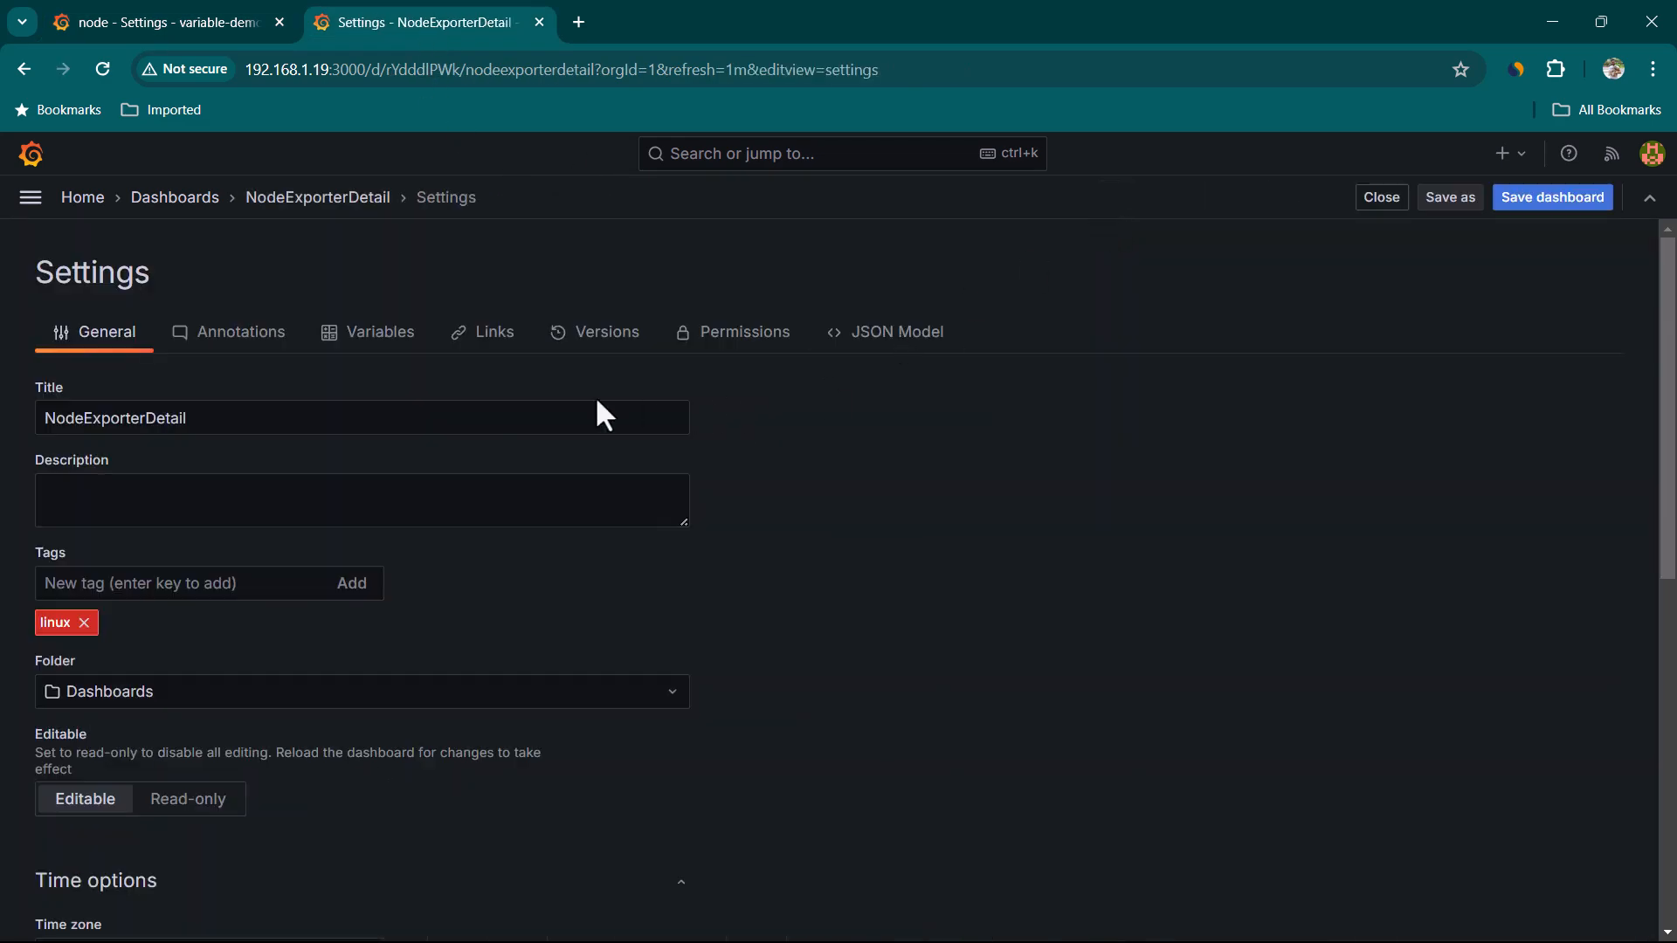
pyautogui.click(380, 351)
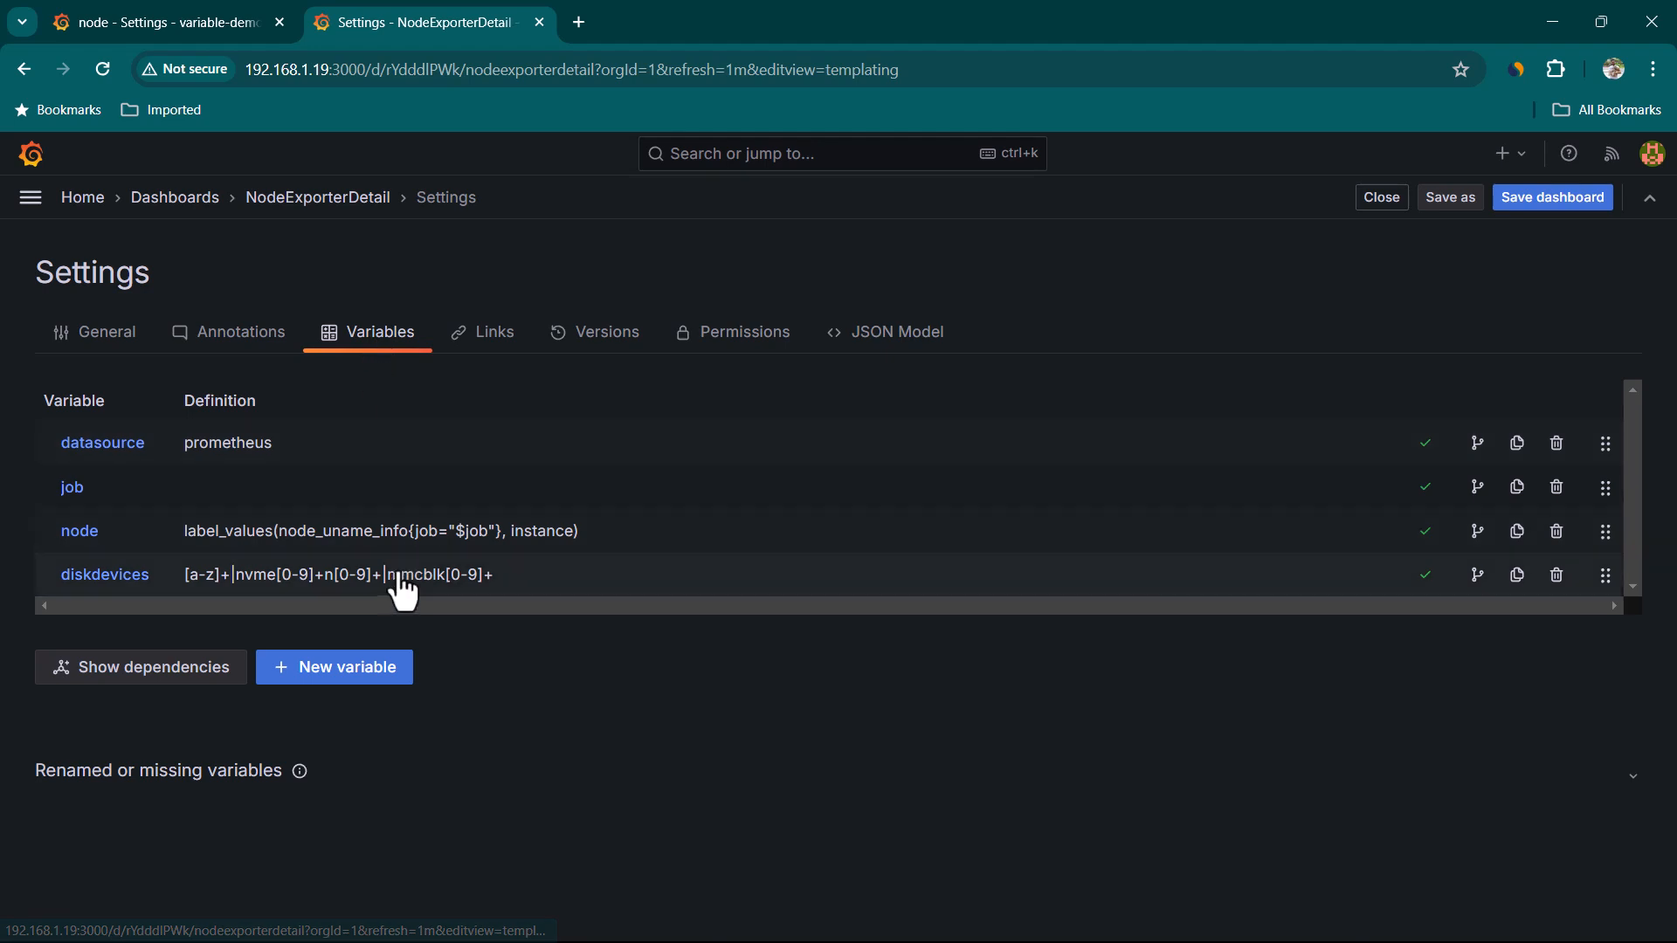
pyautogui.click(80, 542)
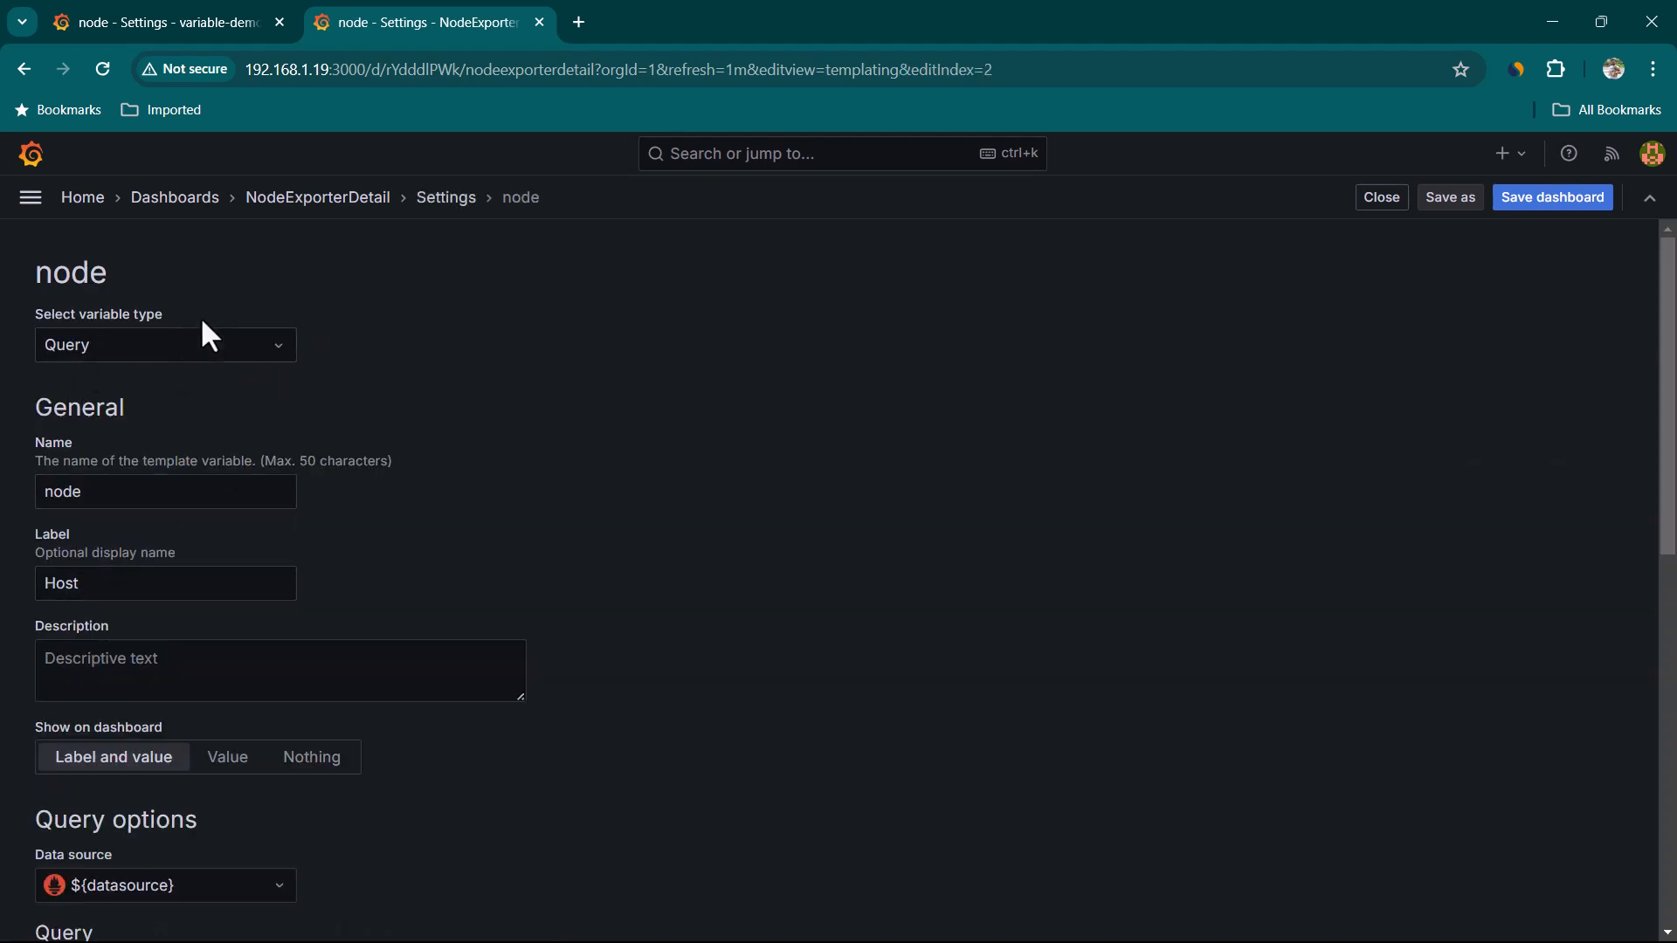
pyautogui.scroll(-6, 463, 601)
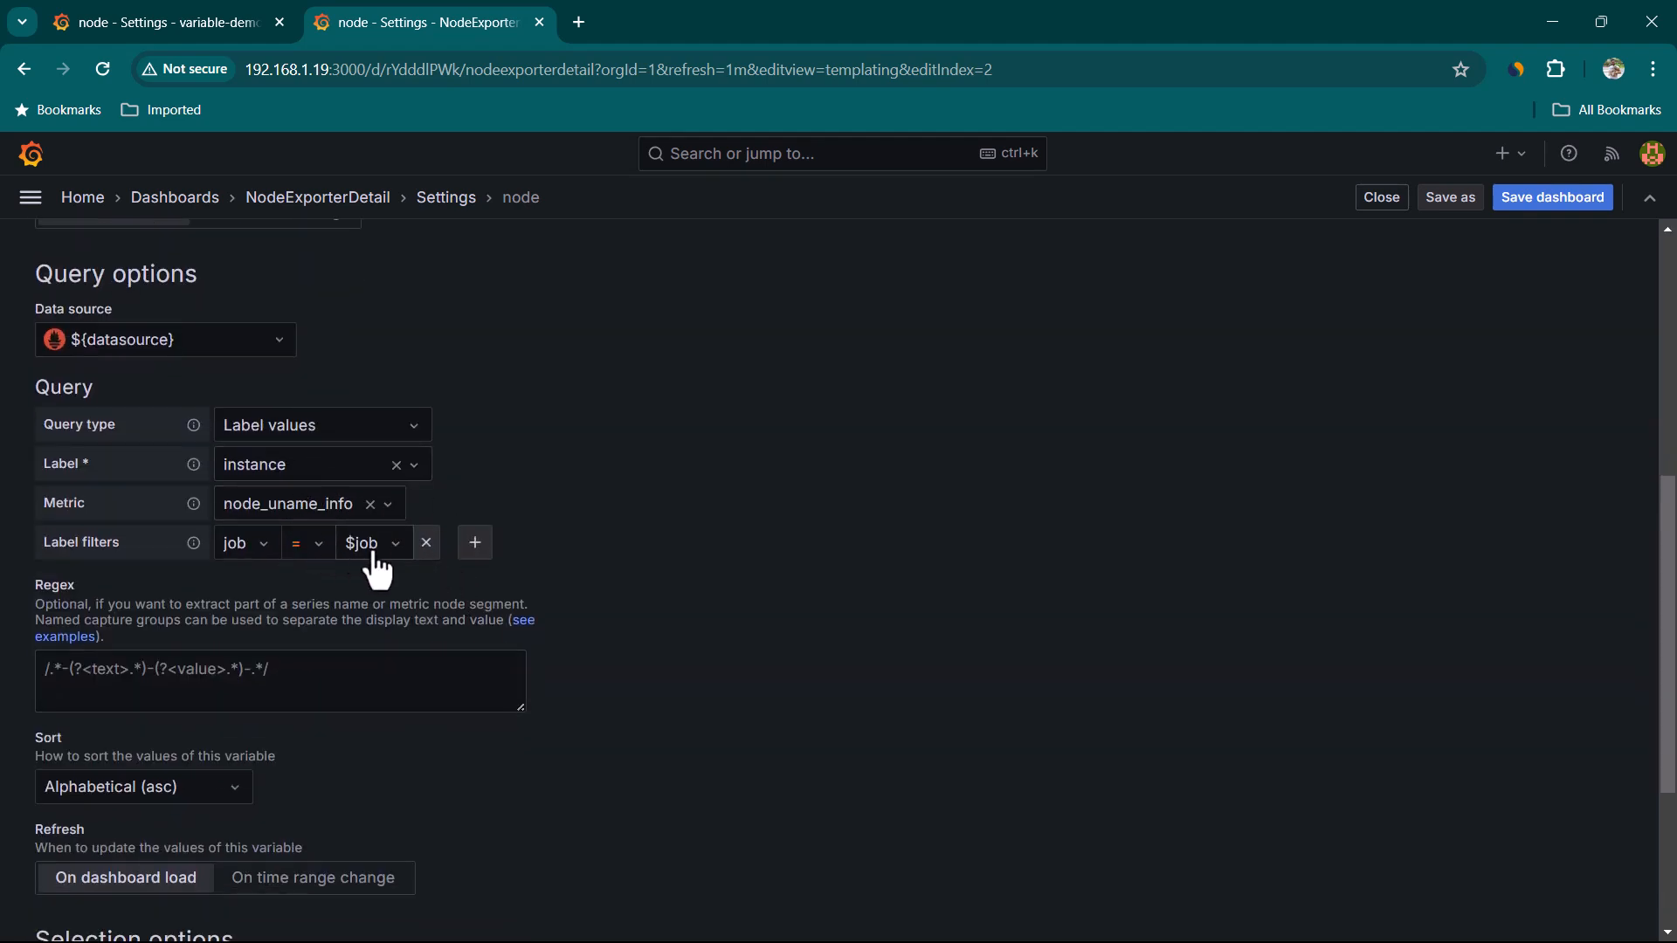
pyautogui.scroll(2, 379, 579)
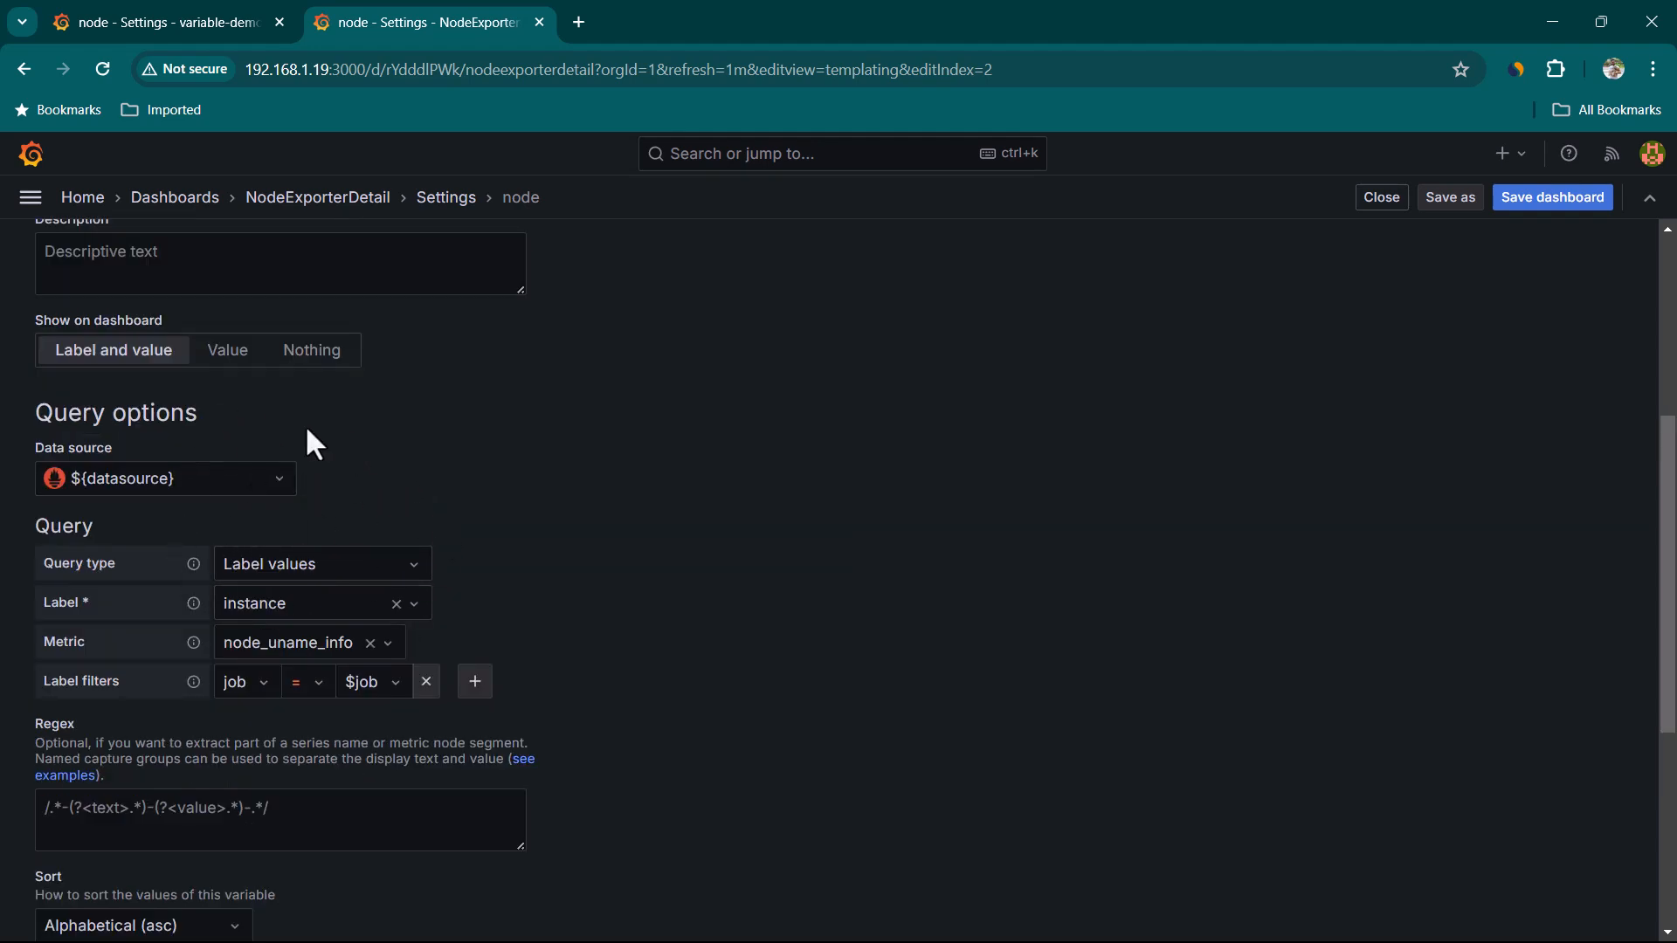
# Set the node variable's query type to Label values
pyautogui.click(185, 26)
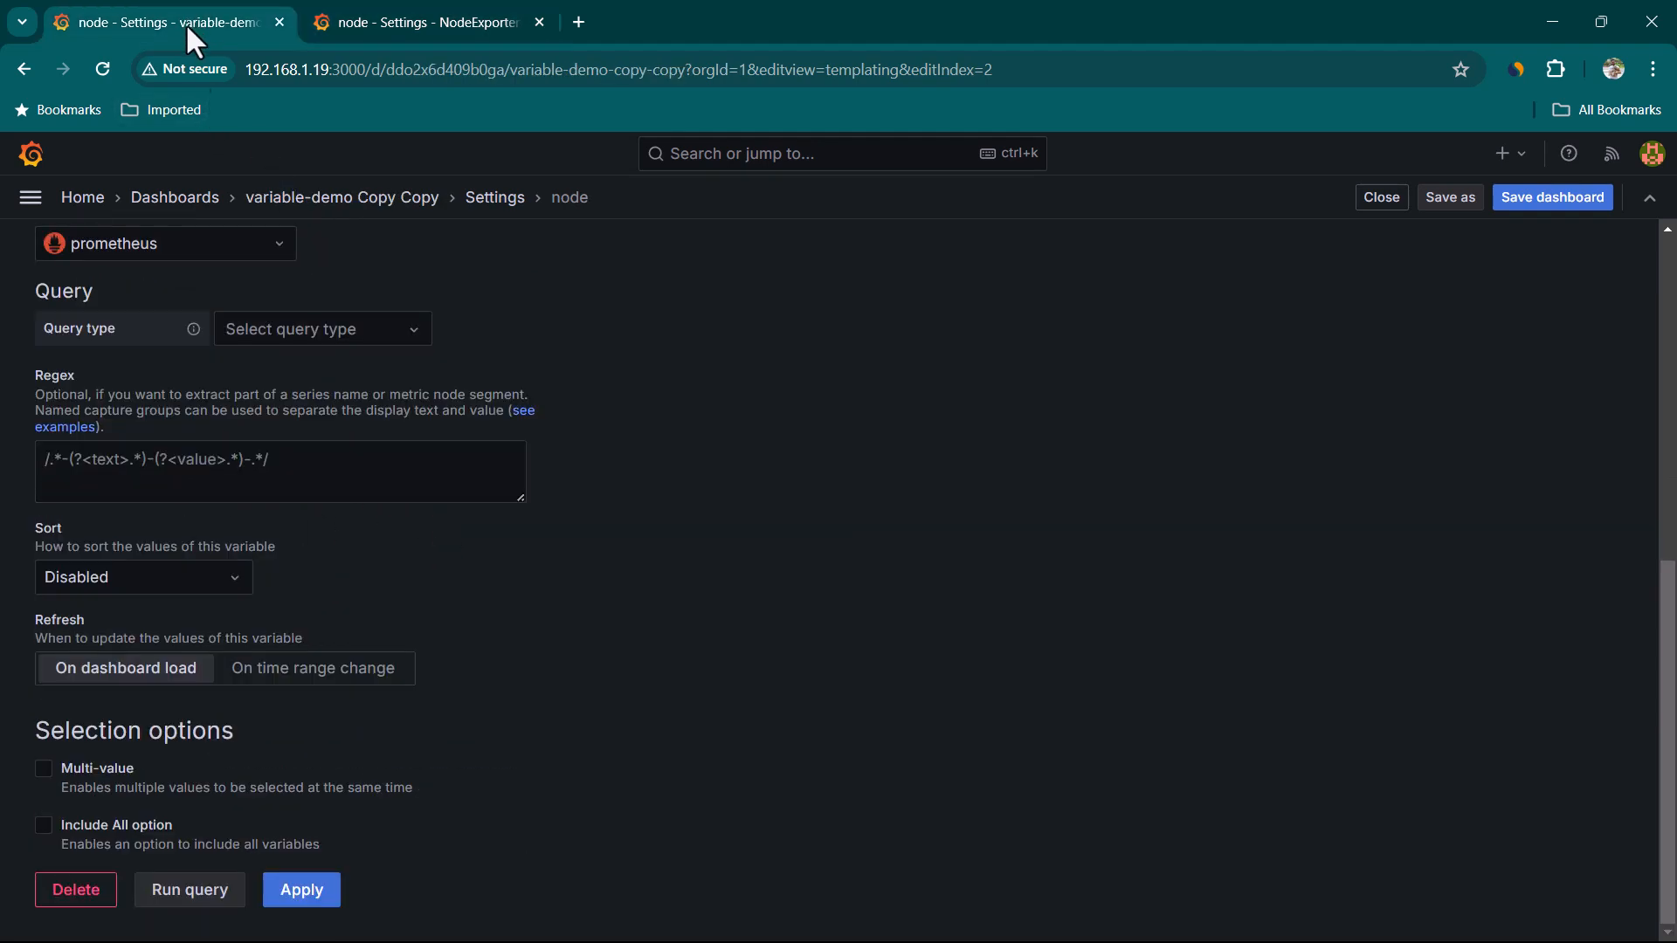
pyautogui.click(330, 332)
pyautogui.click(330, 367)
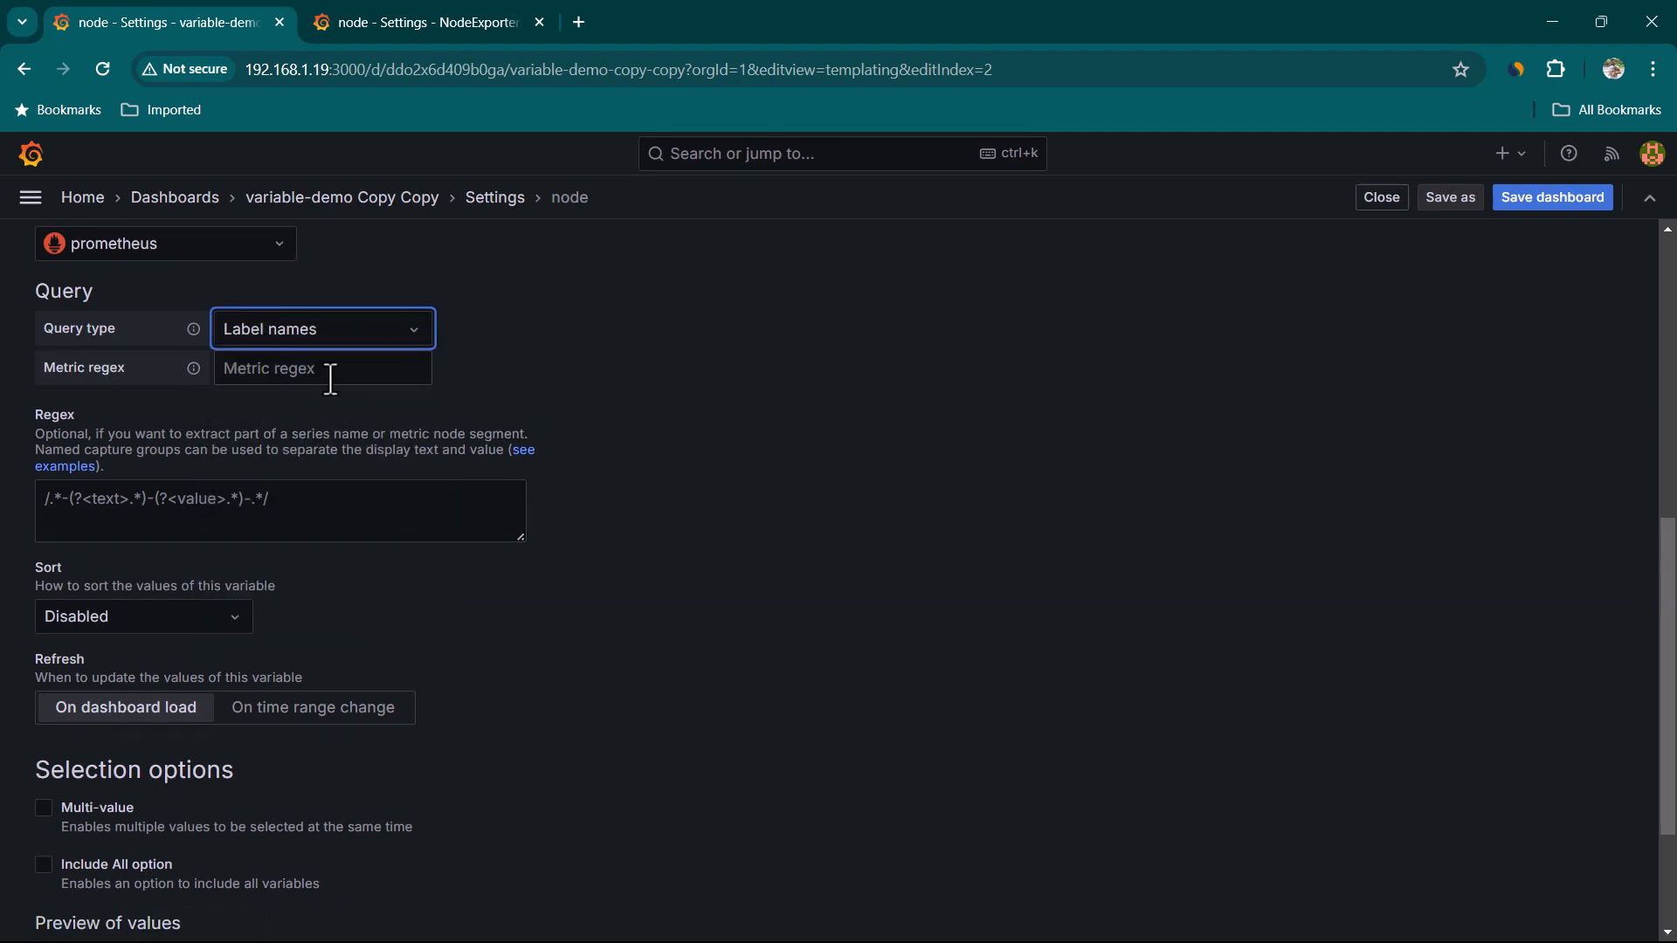
pyautogui.hotkey('ctrl', 'Tab')
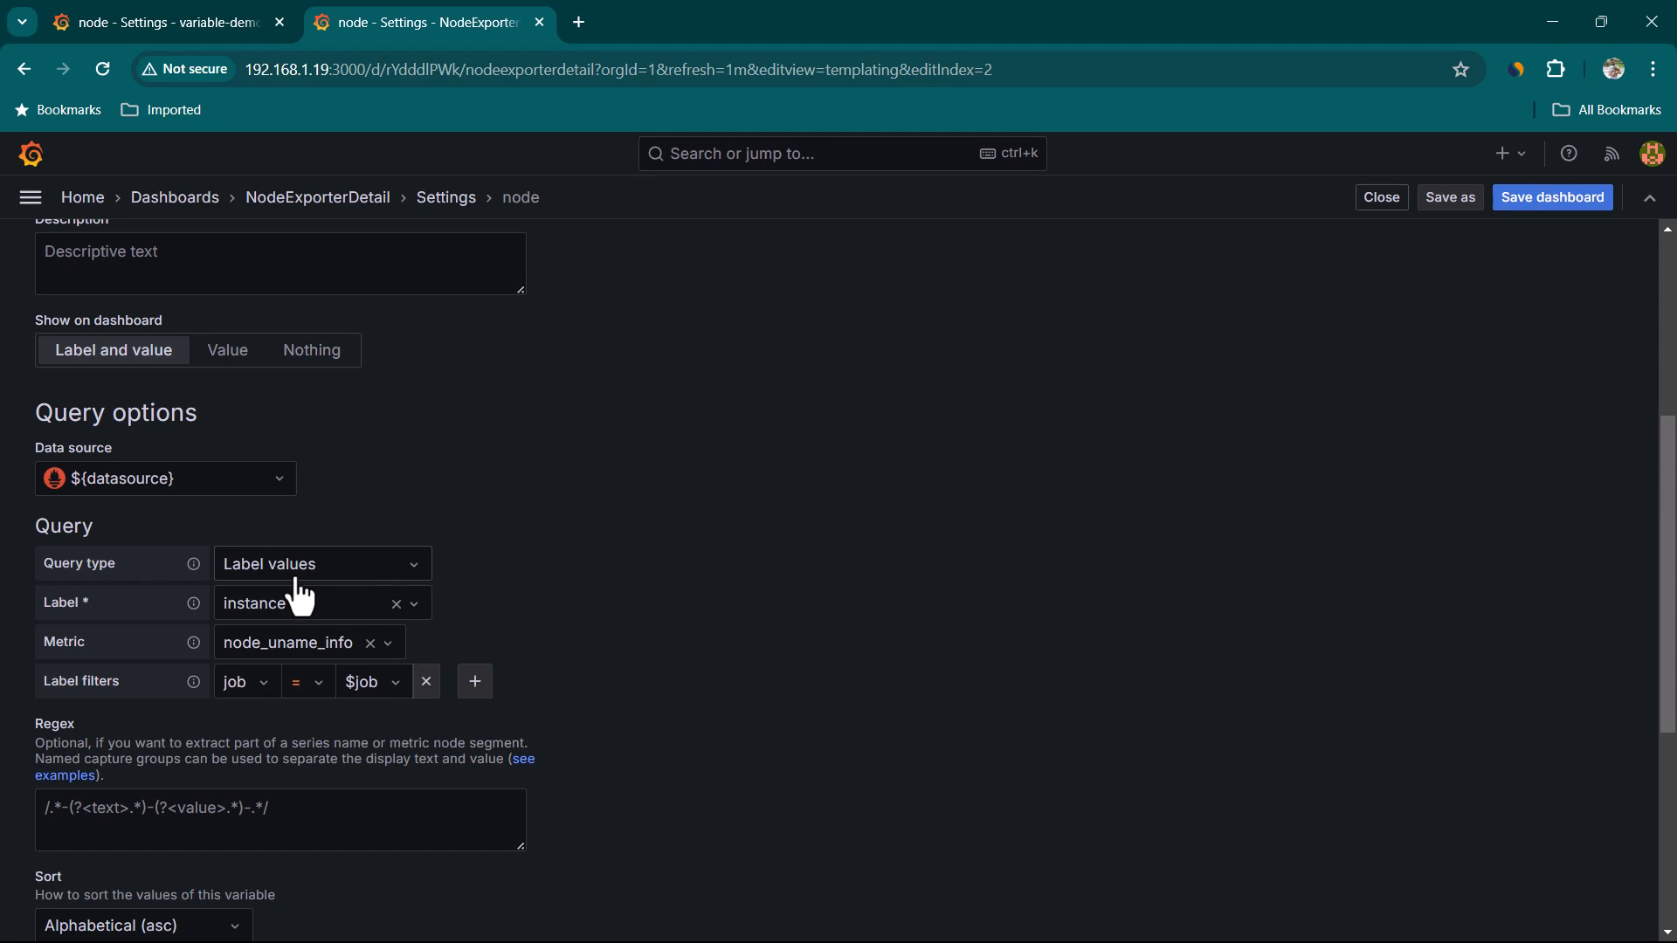
pyautogui.click(247, 33)
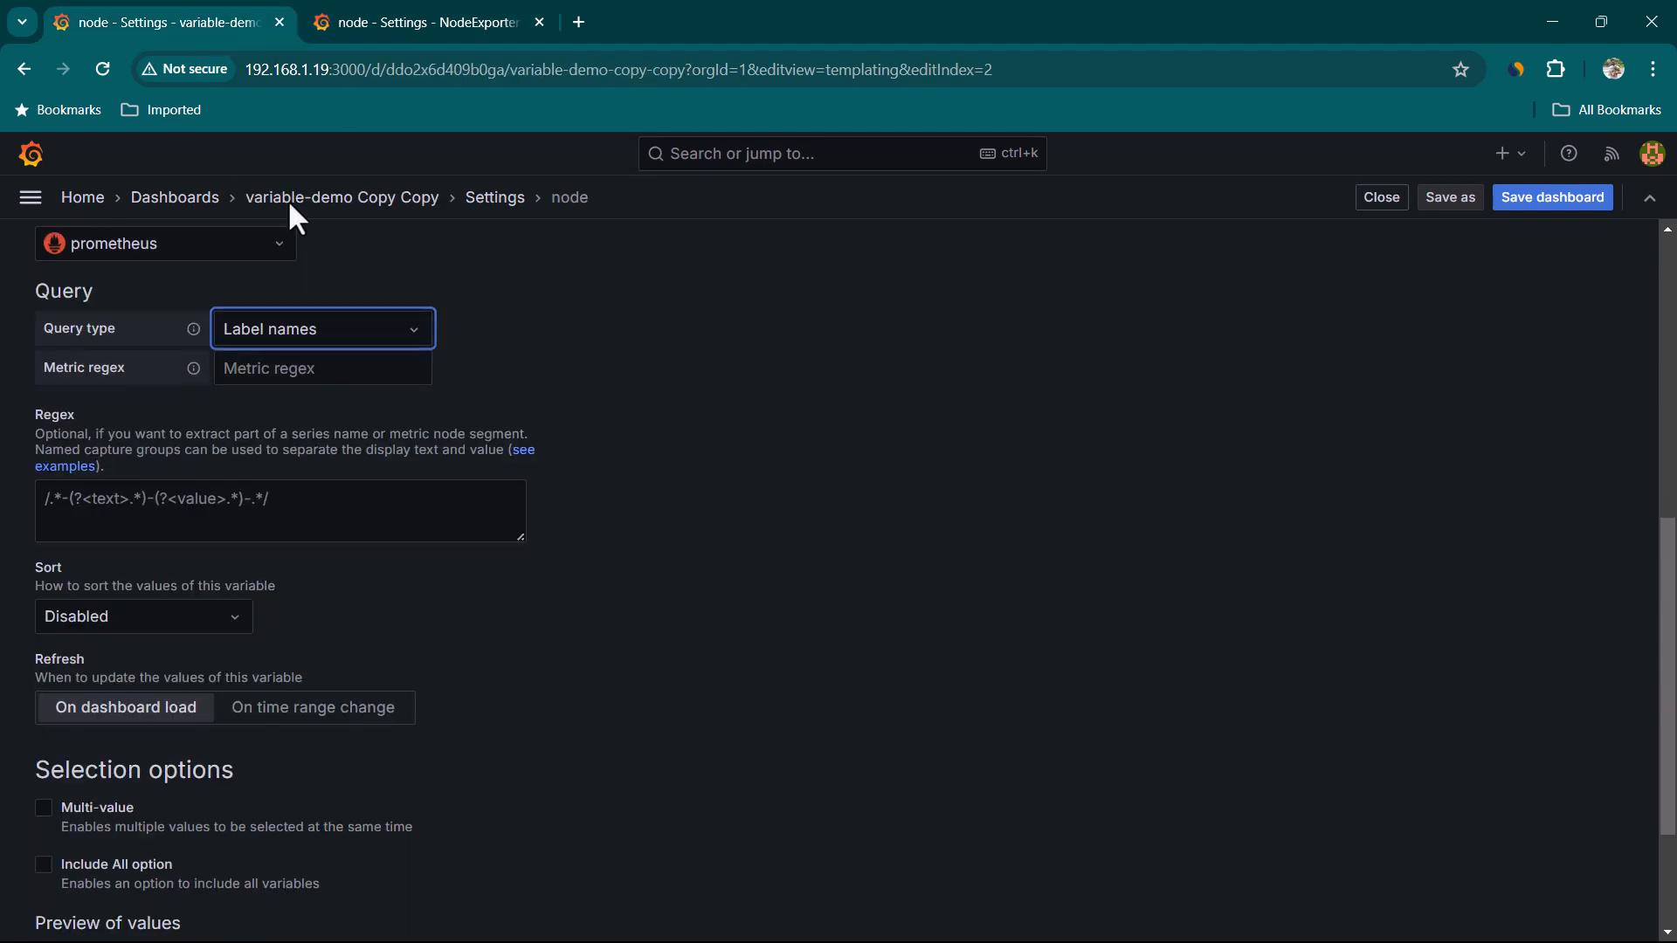
pyautogui.click(325, 339)
pyautogui.click(308, 409)
# Set the node variable query's label to instance and its metric to node_uname_info
pyautogui.click(411, 23)
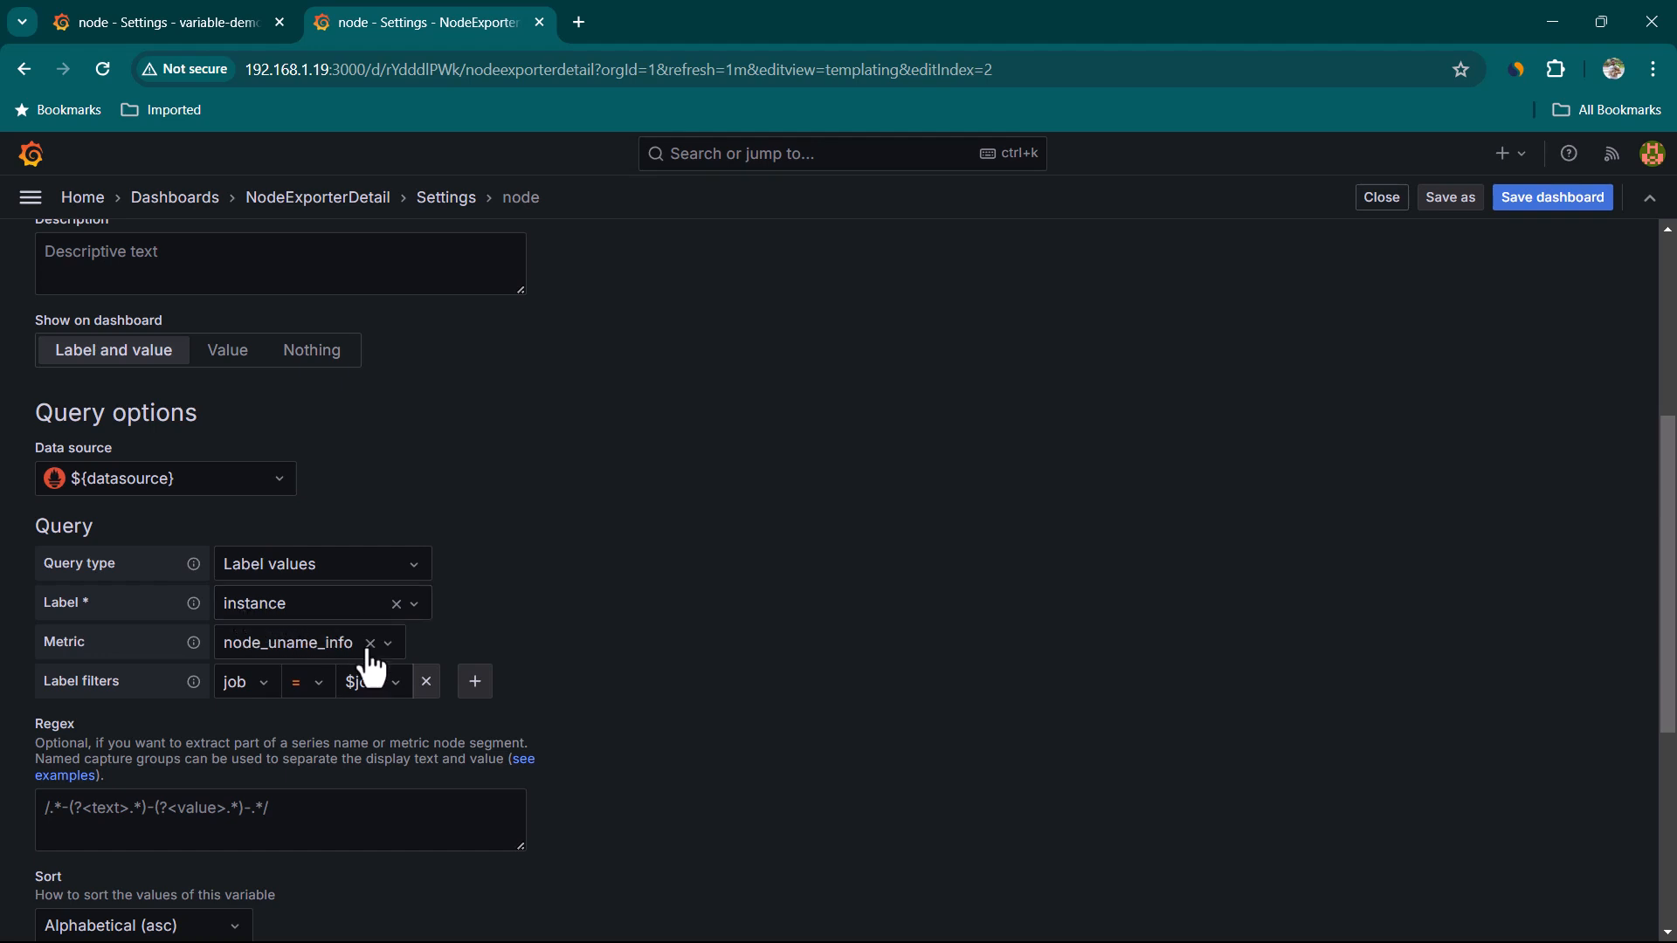
pyautogui.click(216, 21)
pyautogui.click(328, 482)
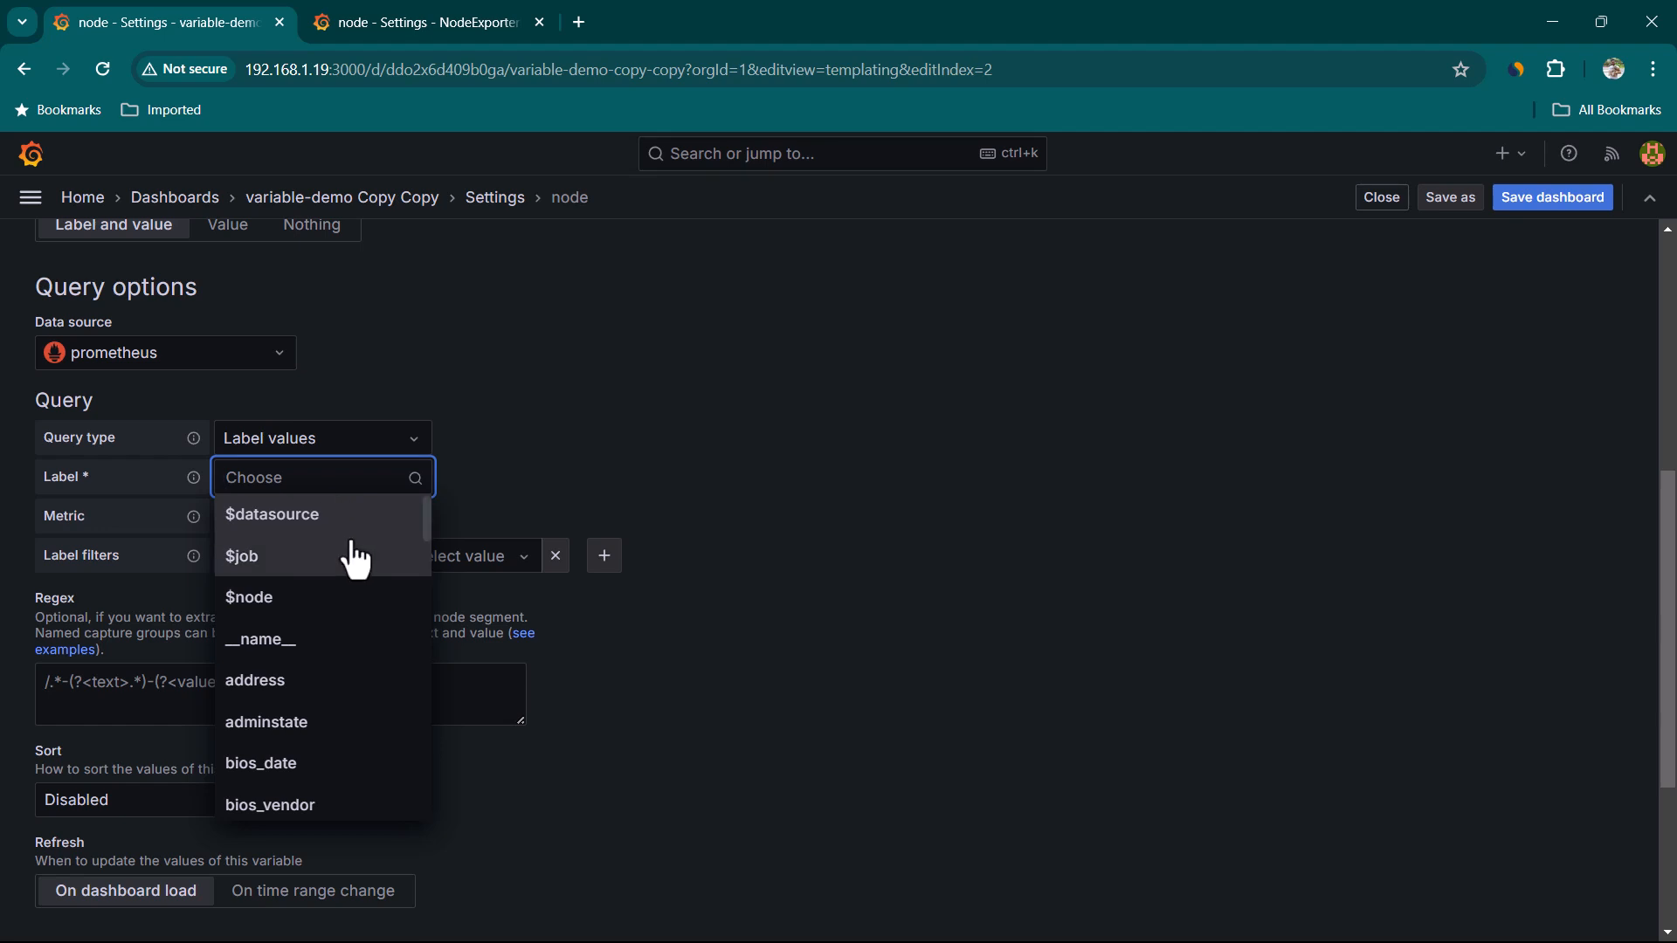
pyautogui.scroll(-2, 363, 659)
pyautogui.hotkey('ctrl', 'Tab')
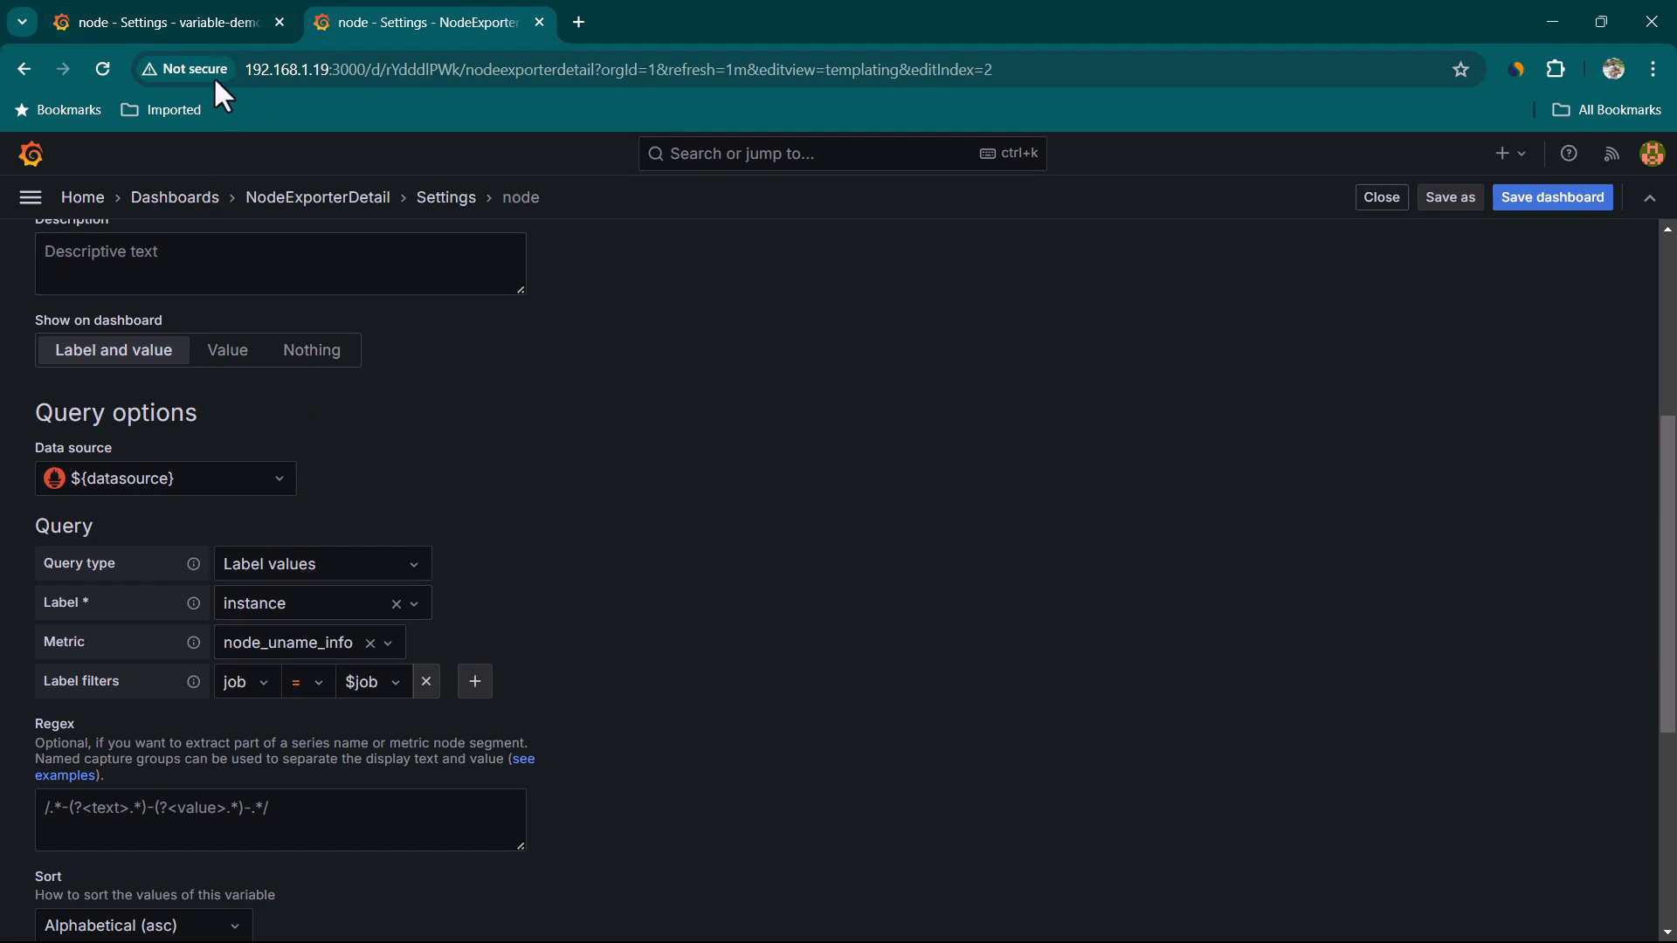
pyautogui.click(192, 24)
pyautogui.click(310, 516)
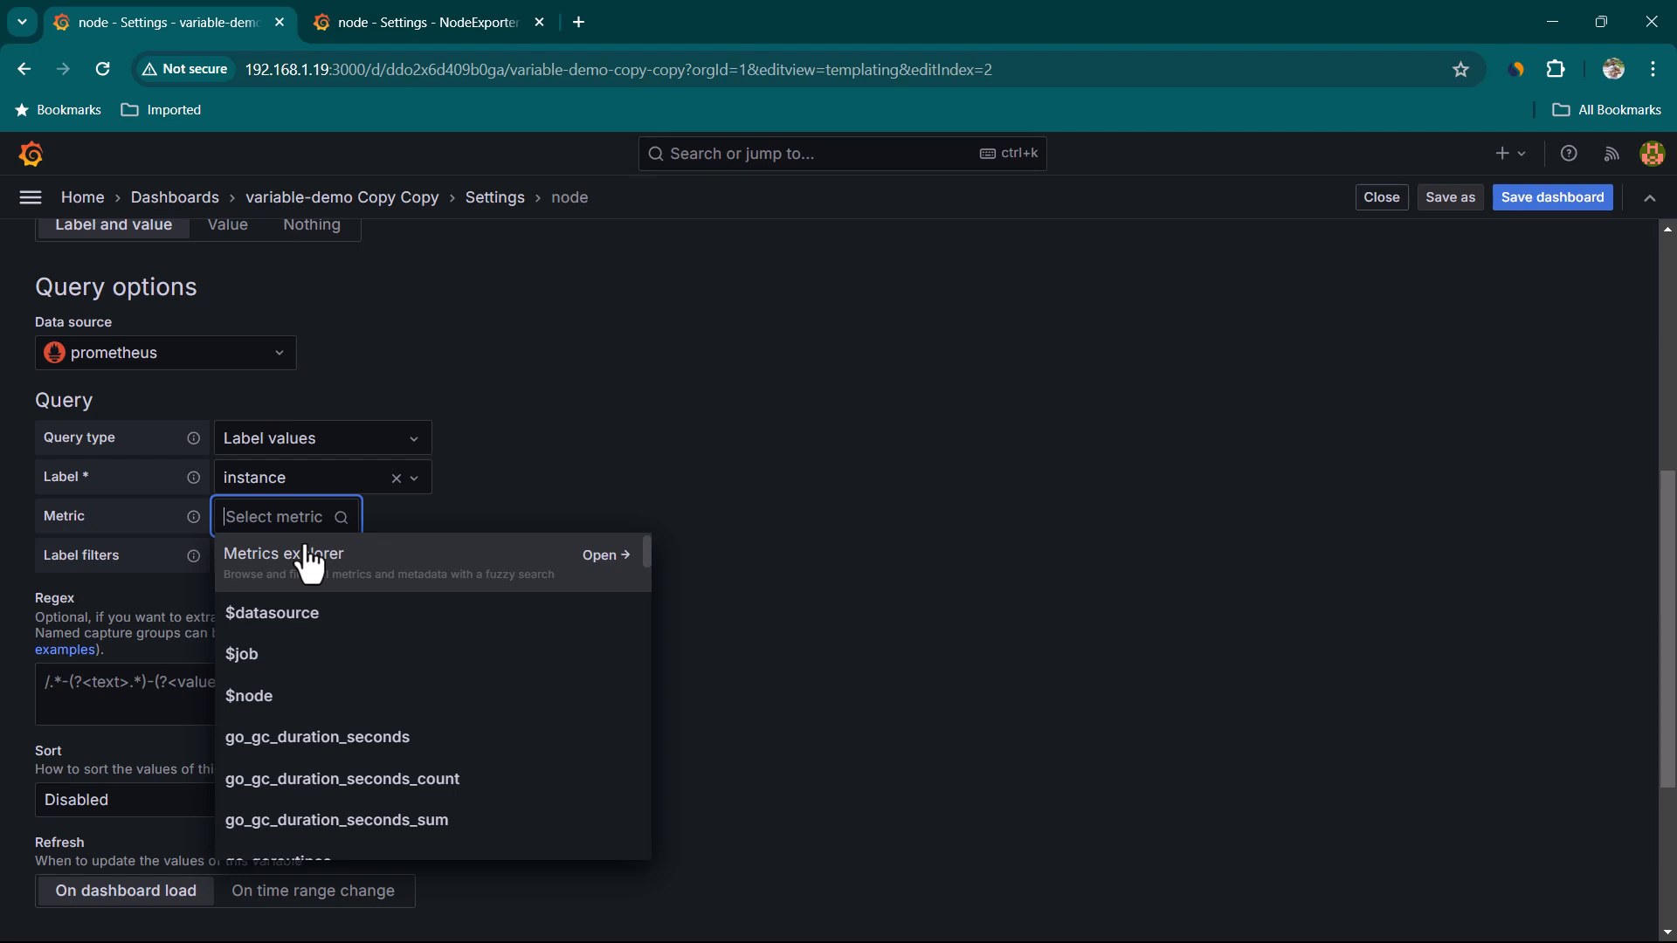
pyautogui.write('node_uname')
pyautogui.click(350, 614)
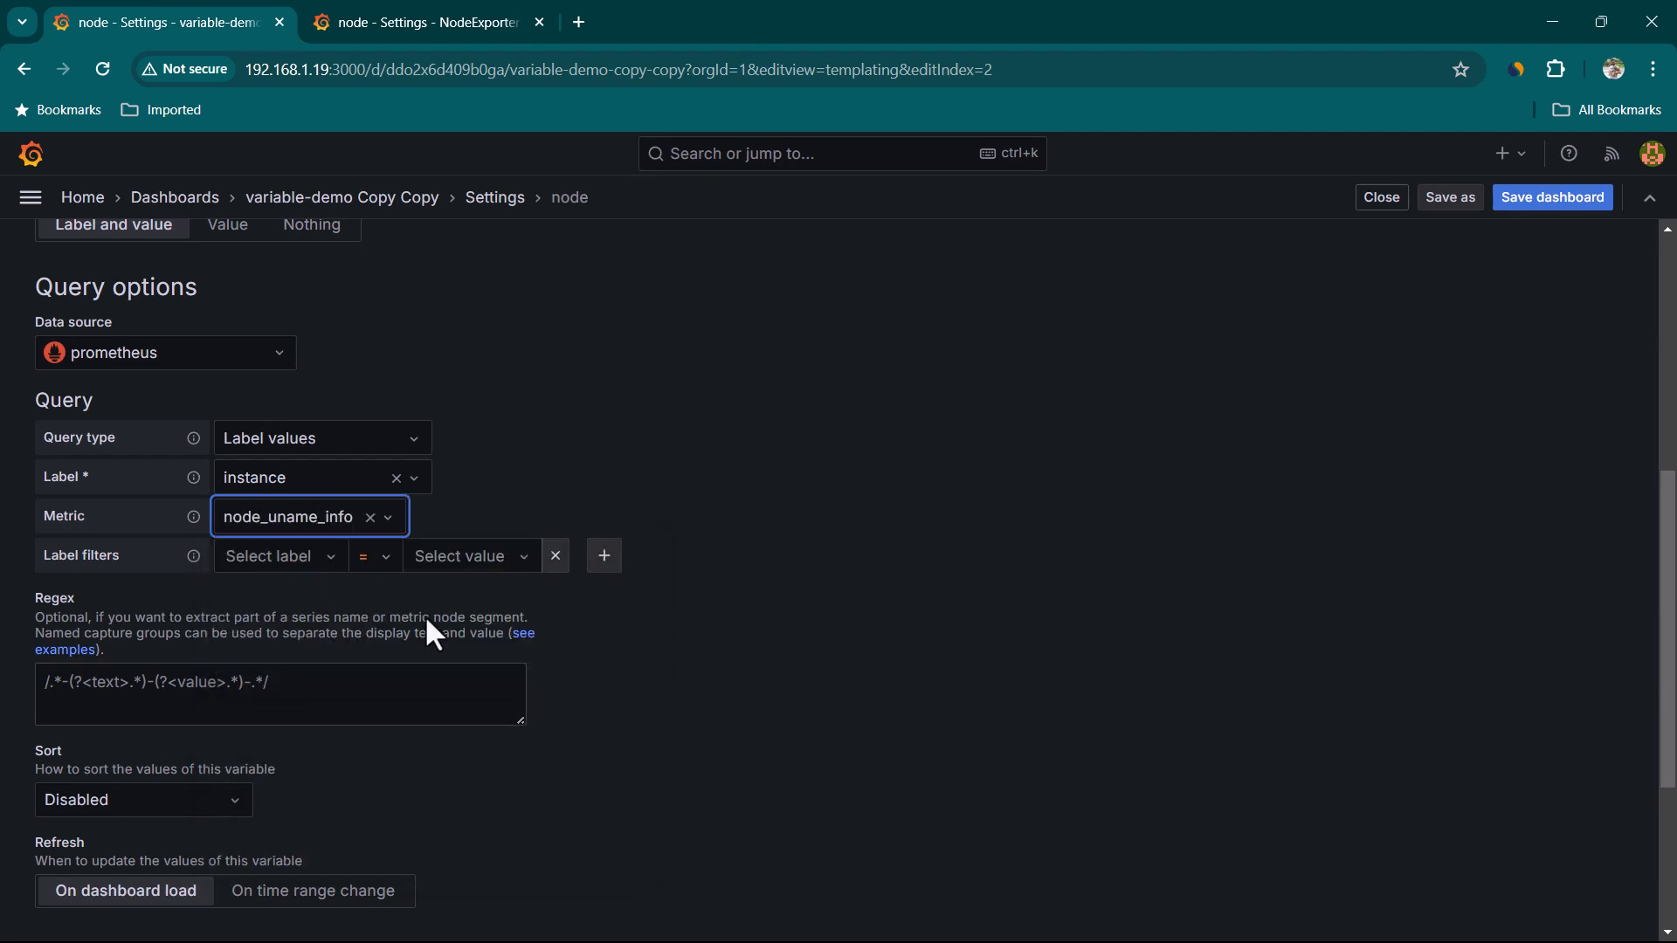
# Add a label filter to the node variable query matching job = $job
pyautogui.click(308, 559)
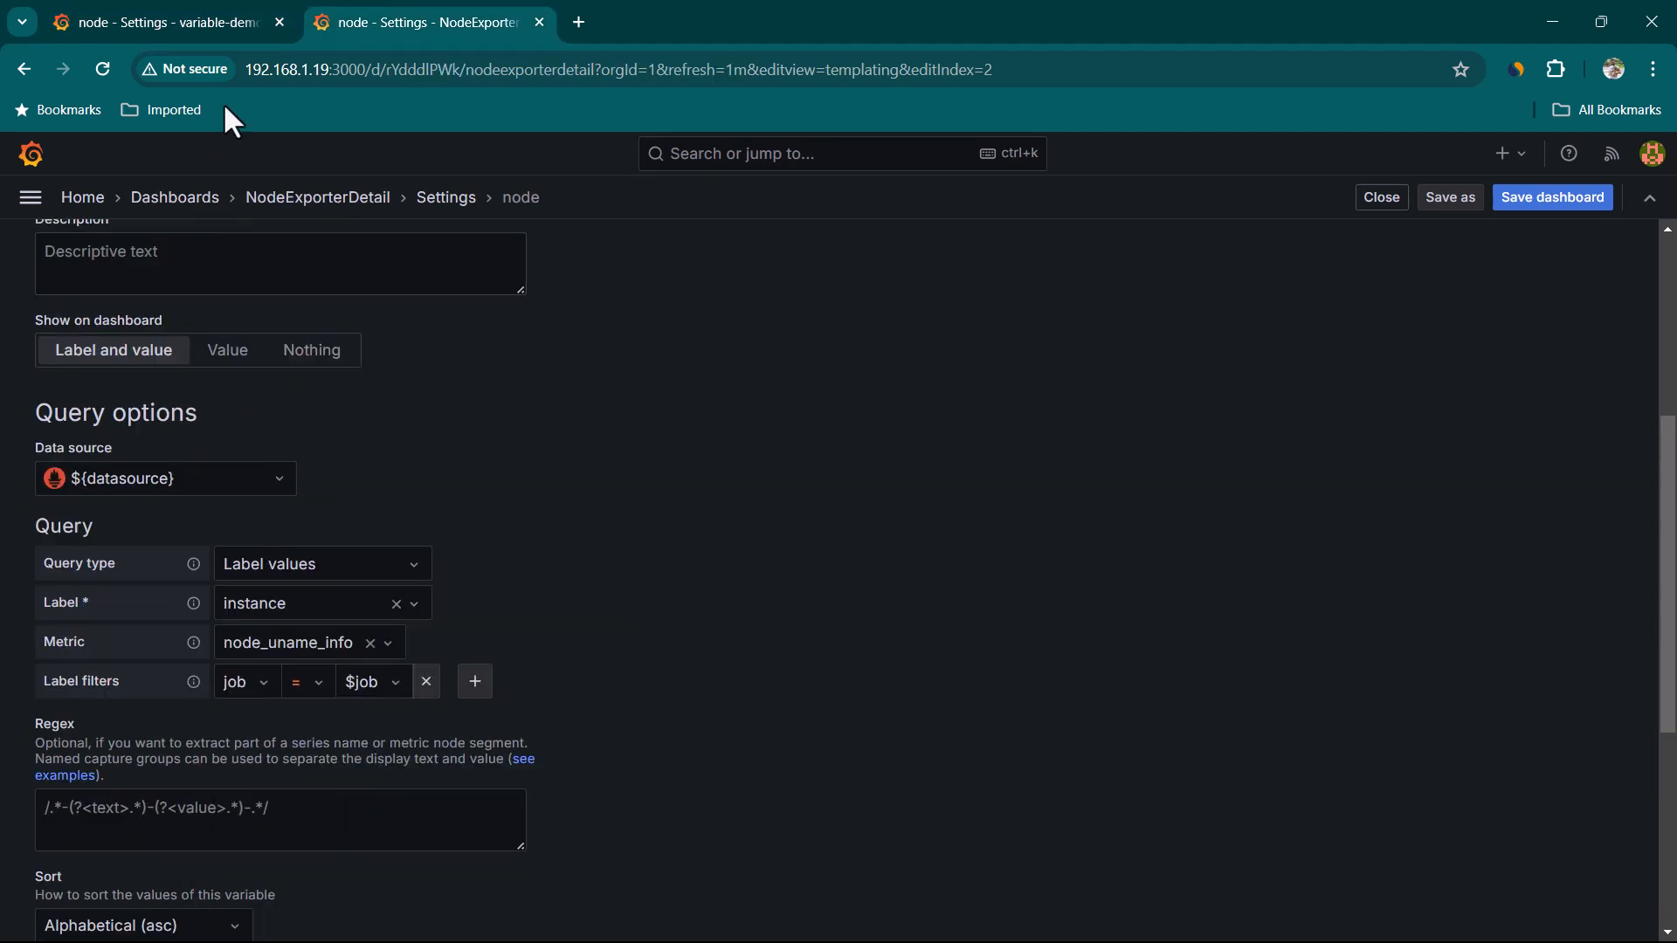
pyautogui.click(207, 28)
pyautogui.click(283, 562)
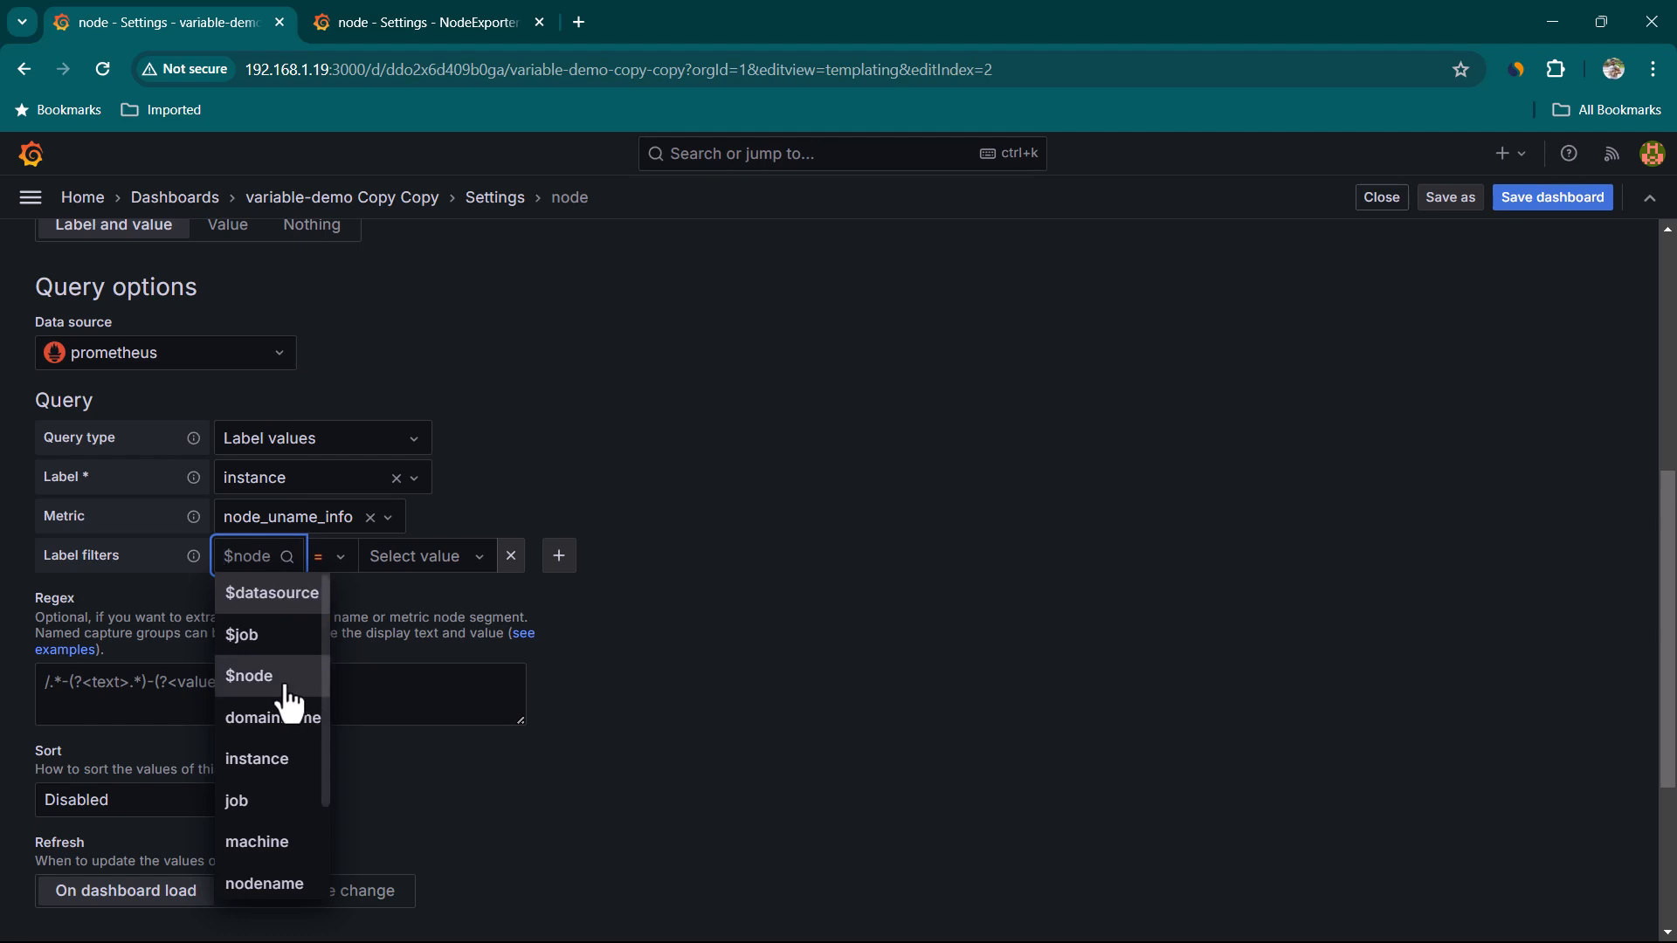
pyautogui.click(289, 795)
pyautogui.click(422, 576)
pyautogui.click(375, 635)
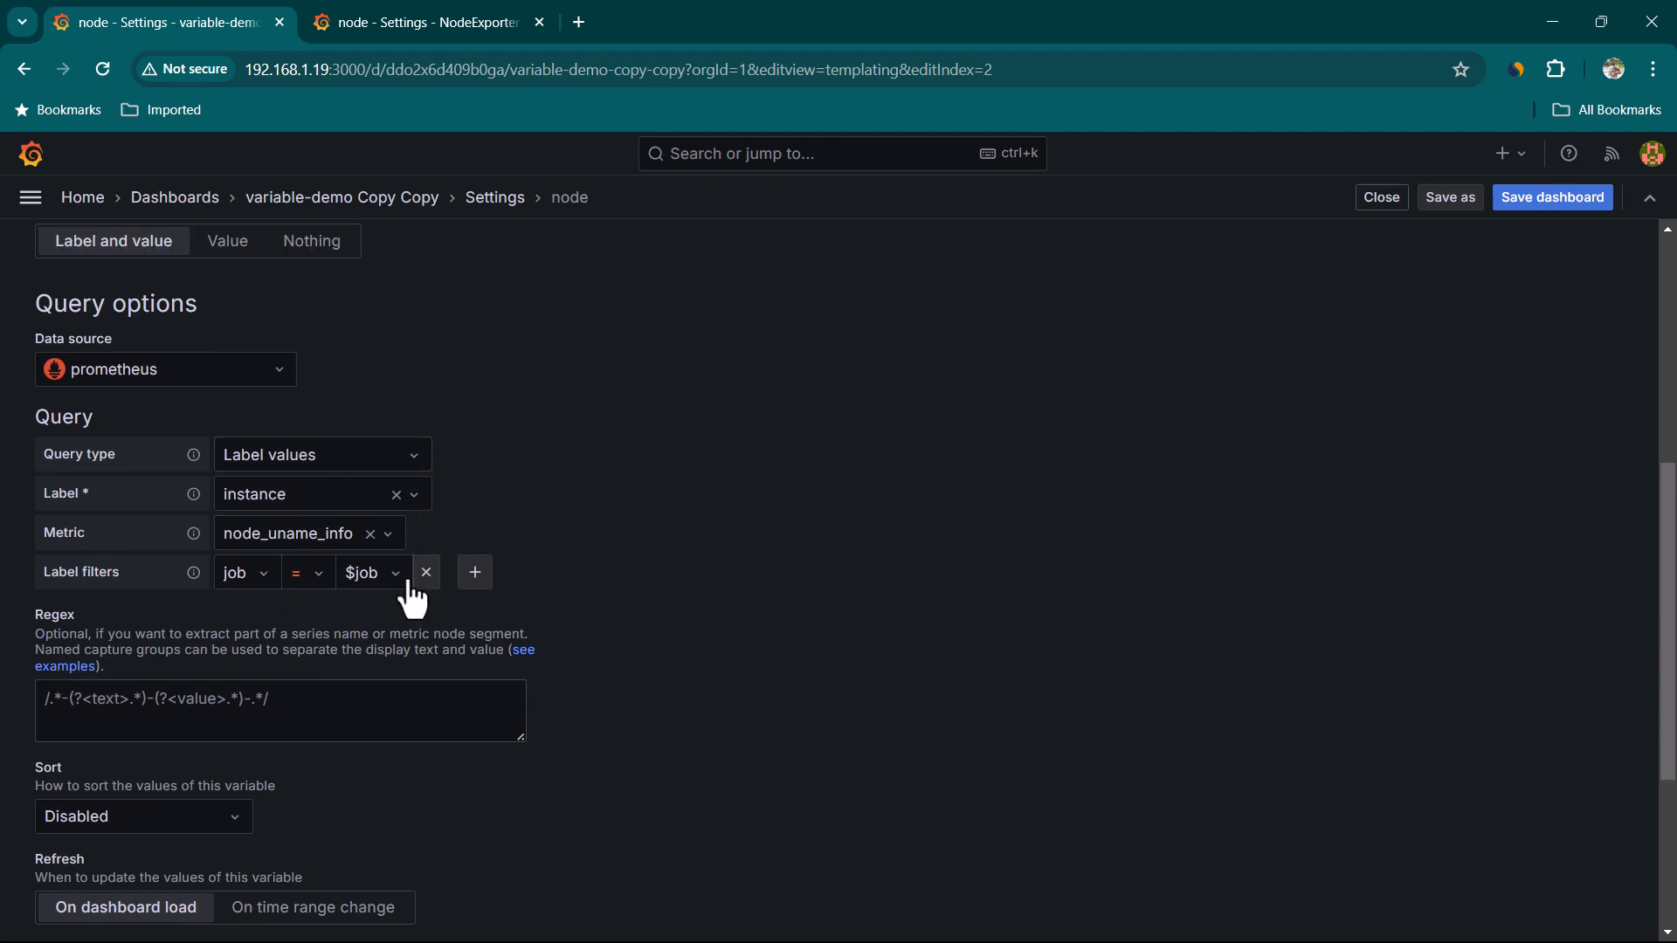
# Run the node variable's query, apply the variable changes, and close the dashboard settings
pyautogui.scroll(-2, 416, 599)
pyautogui.scroll(-1, 432, 535)
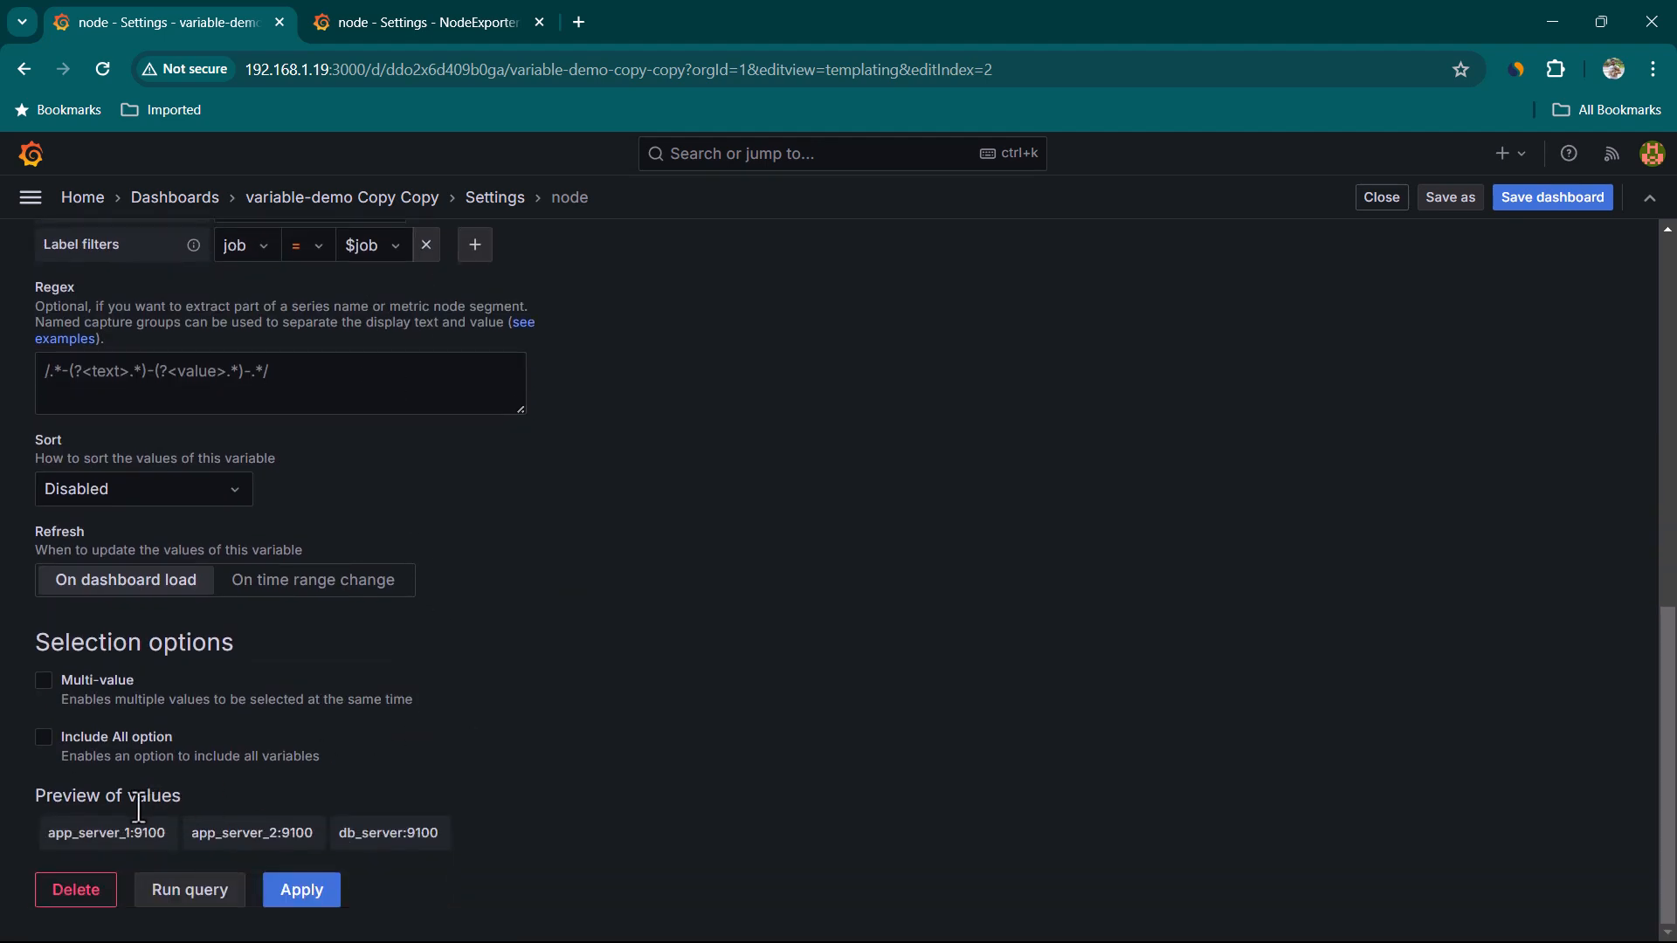
pyautogui.moveTo(87, 797); pyautogui.dragTo(248, 804)
pyautogui.click(351, 781)
pyautogui.click(203, 907)
pyautogui.scroll(3, 305, 786)
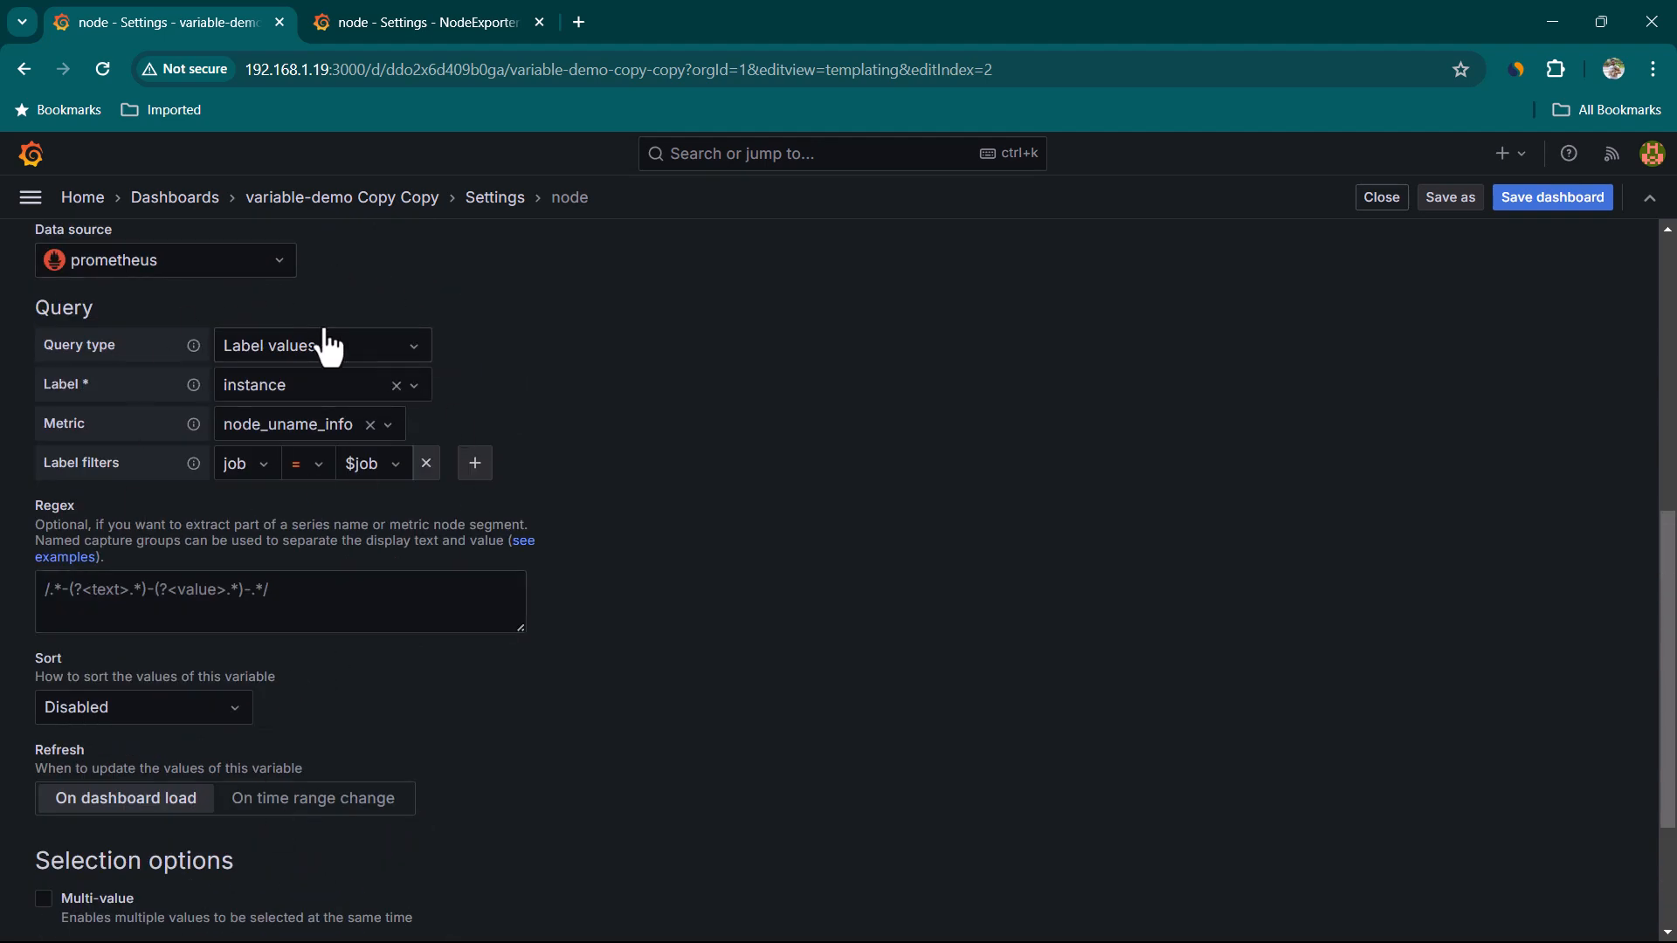
pyautogui.scroll(-3, 356, 711)
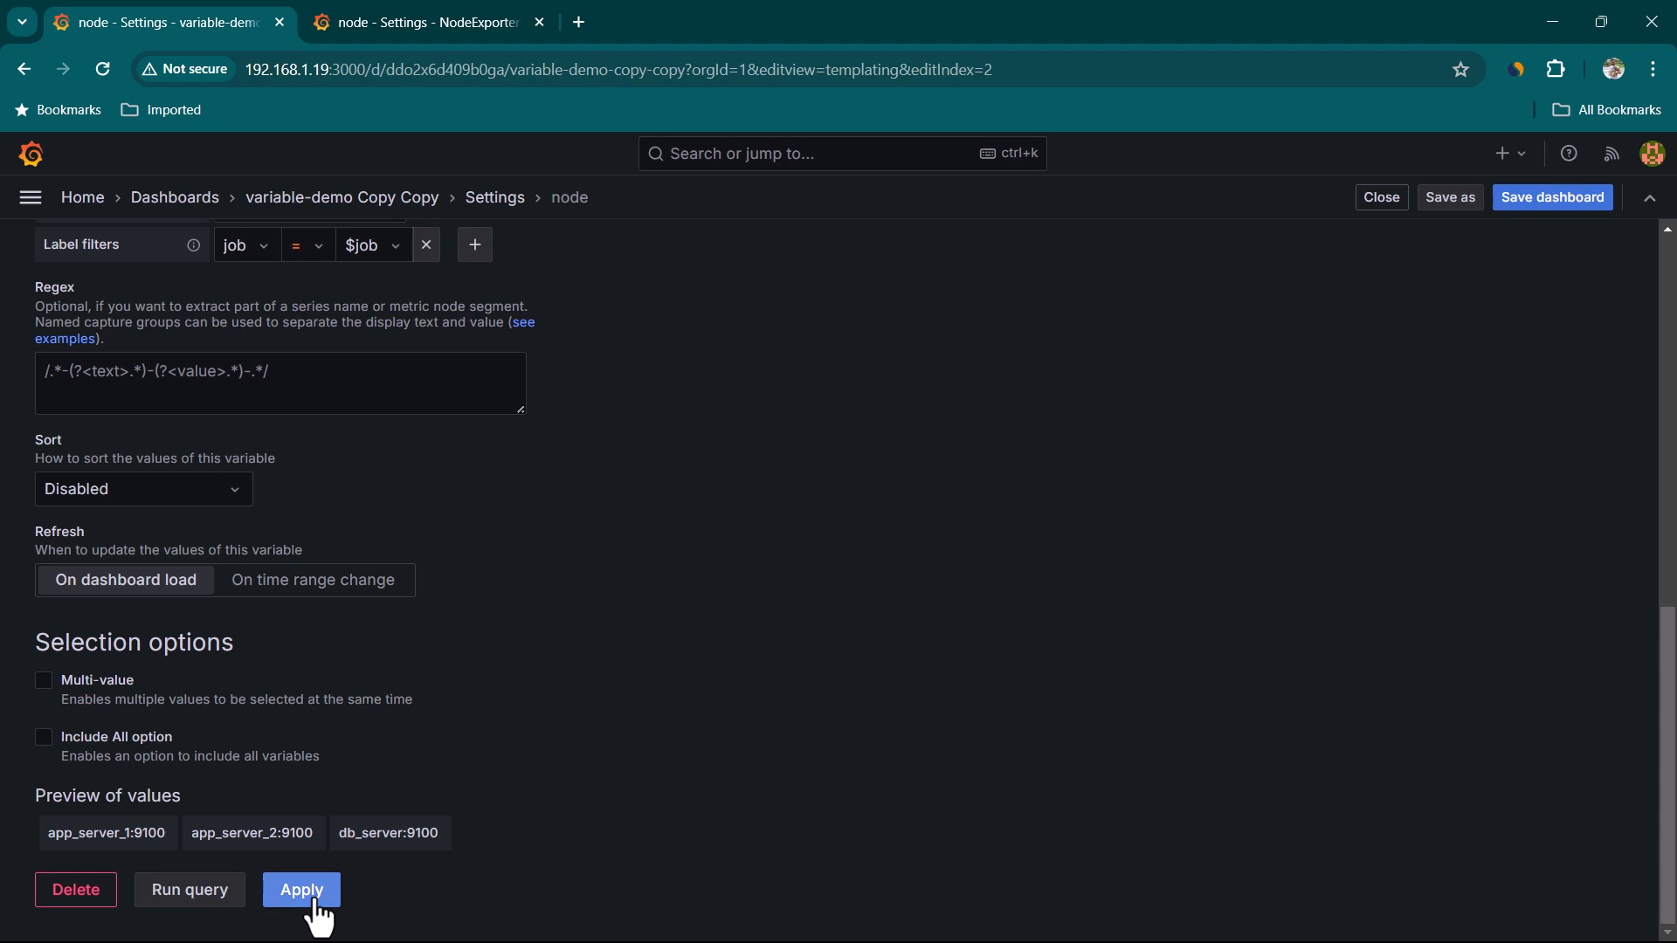
pyautogui.click(302, 890)
pyautogui.click(1383, 201)
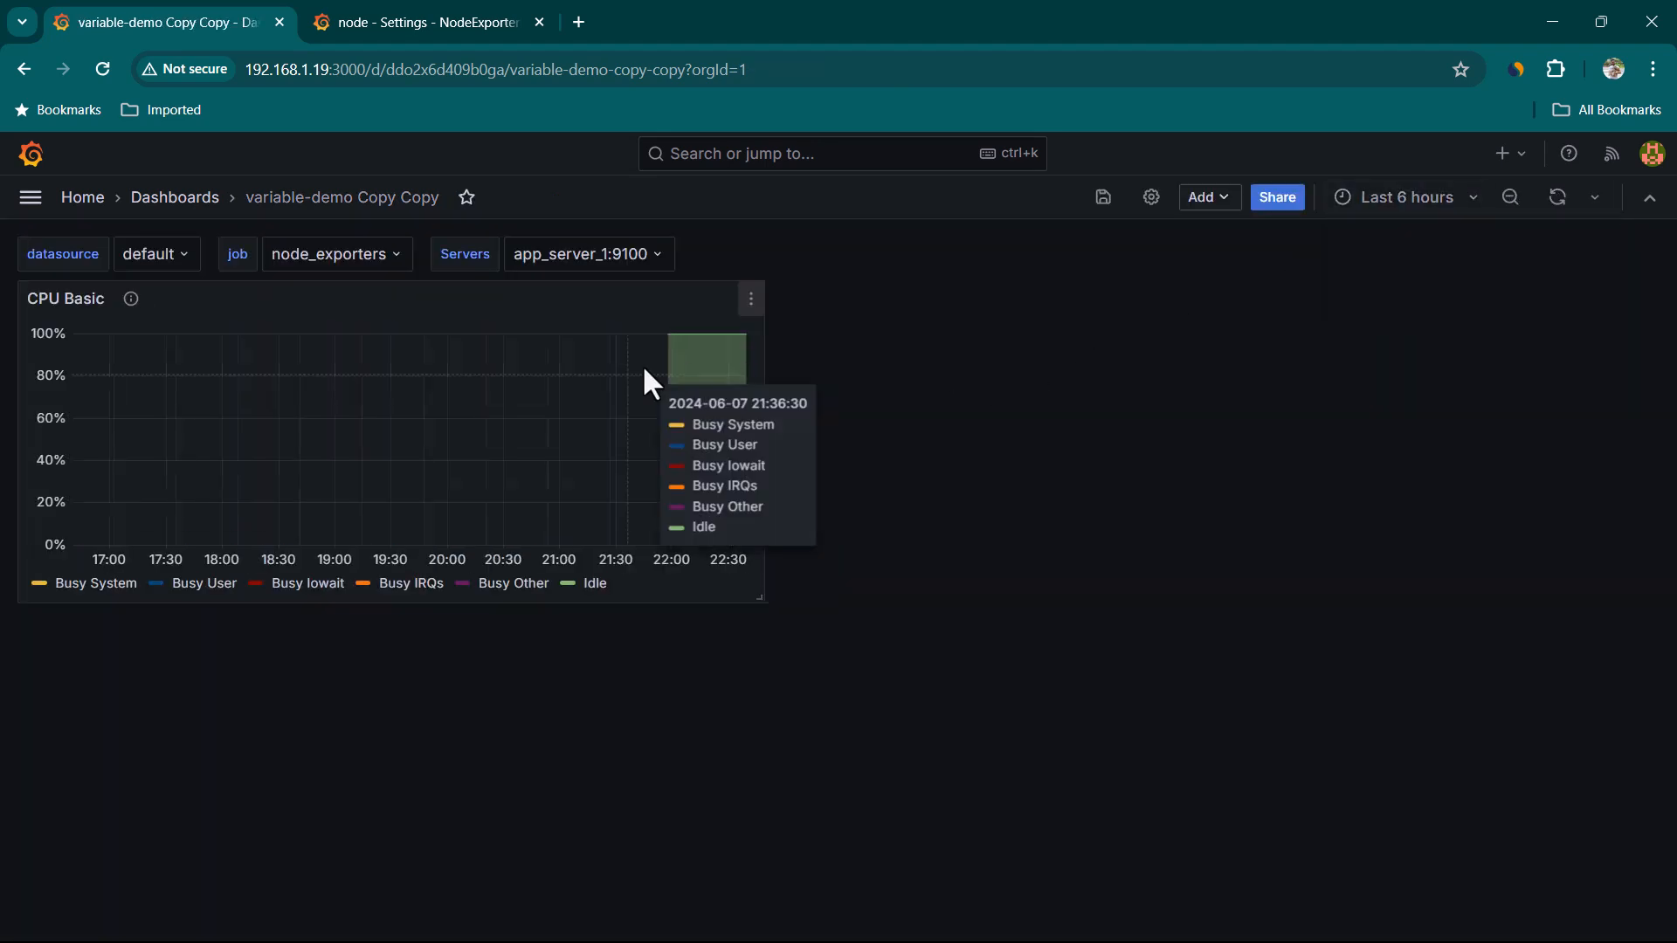
# Open the Servers selector on the dashboard to check its available options
pyautogui.click(634, 267)
pyautogui.click(656, 293)
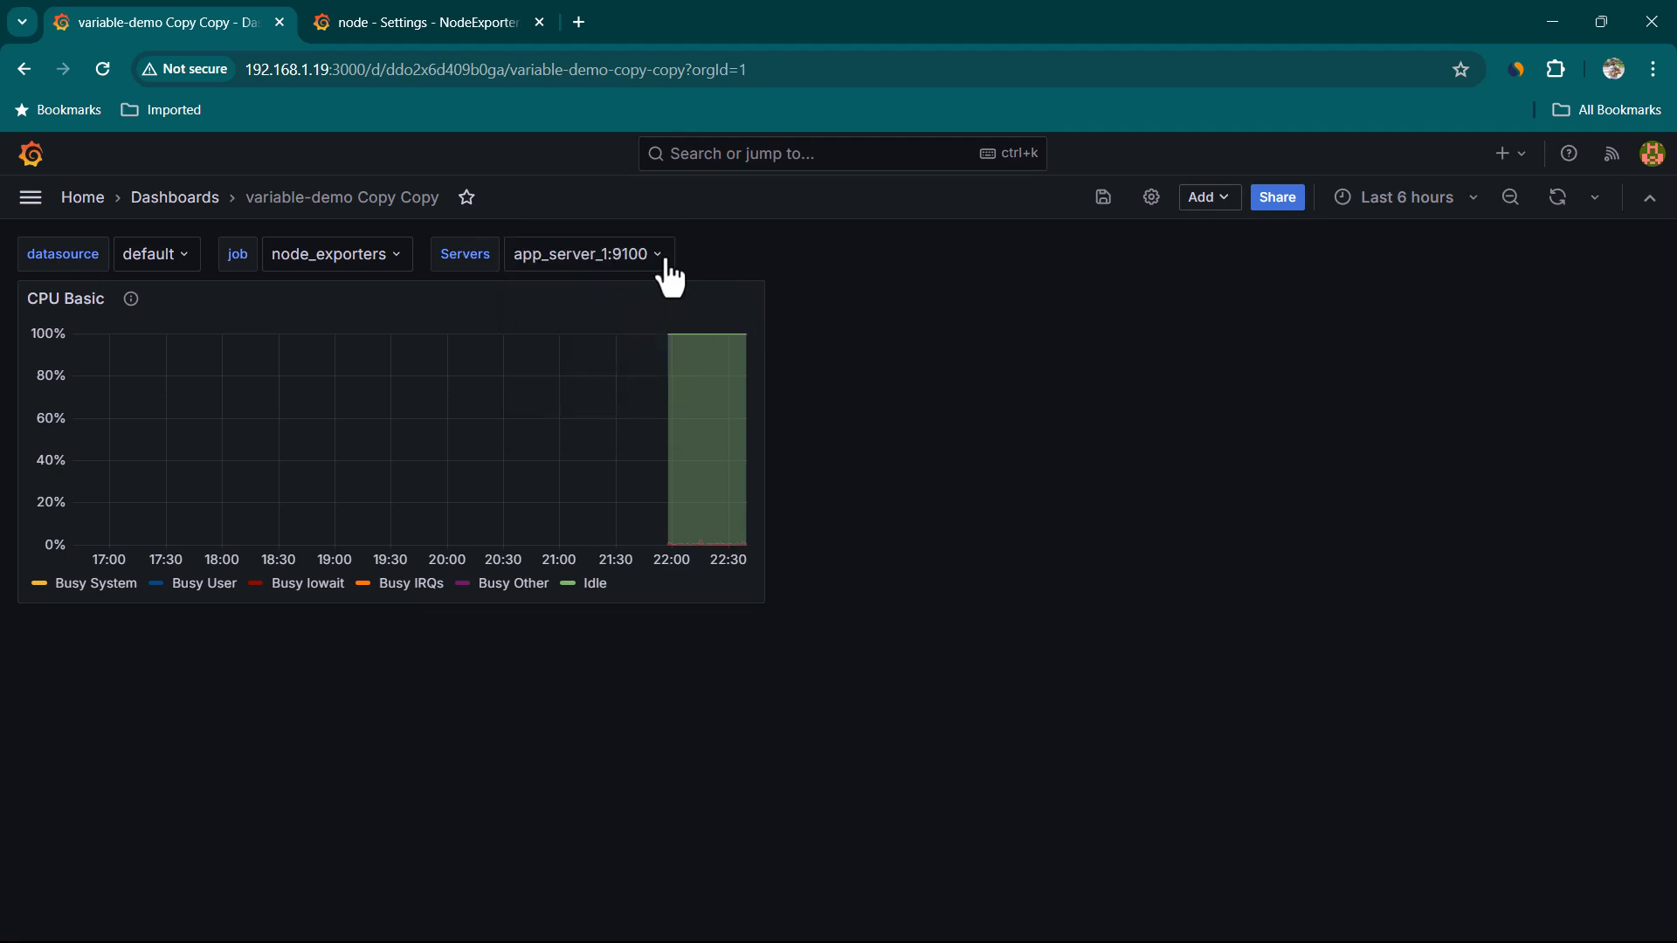
pyautogui.click(664, 262)
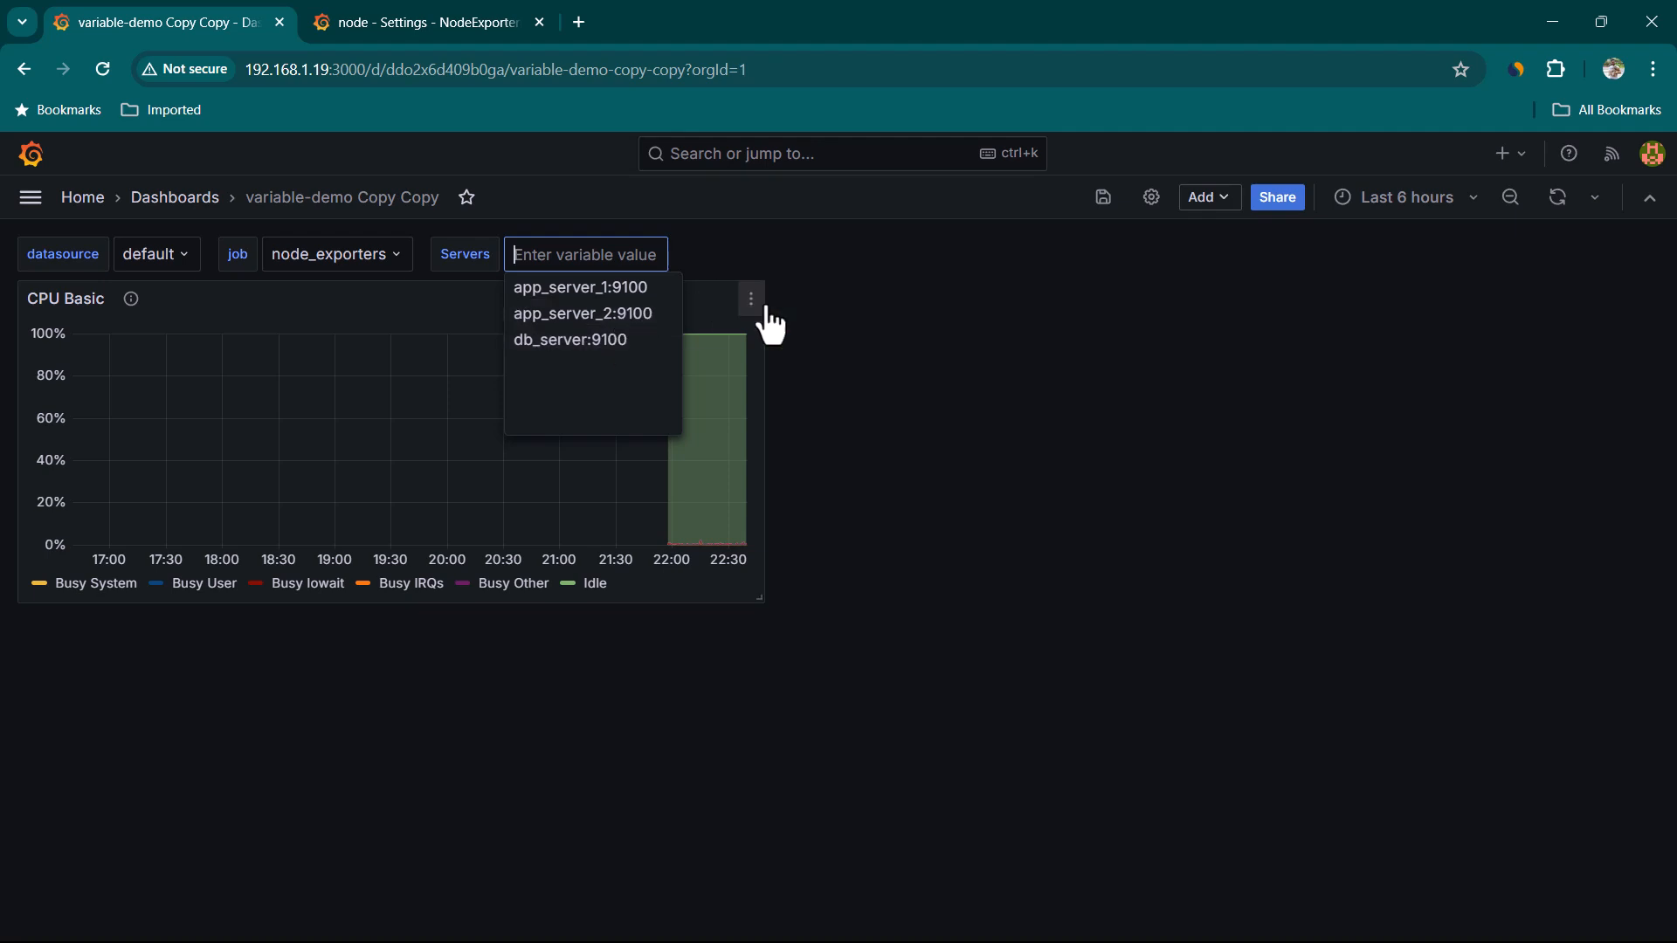
pyautogui.click(812, 316)
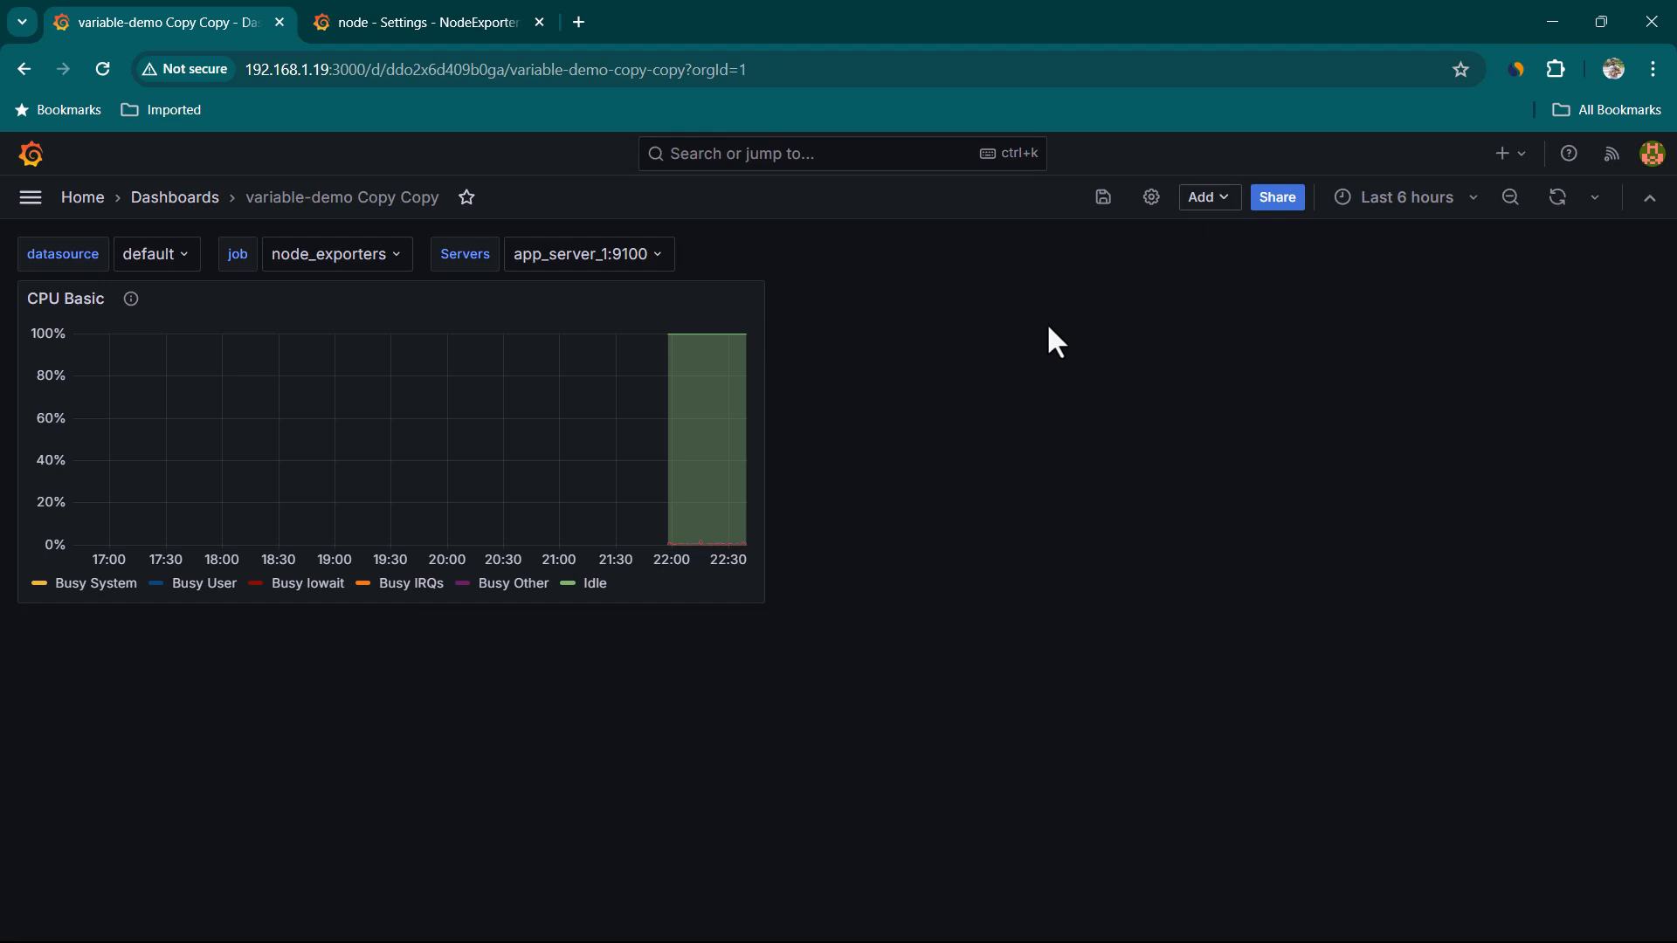
# Add a new visualization panel to the dashboard
pyautogui.click(1223, 202)
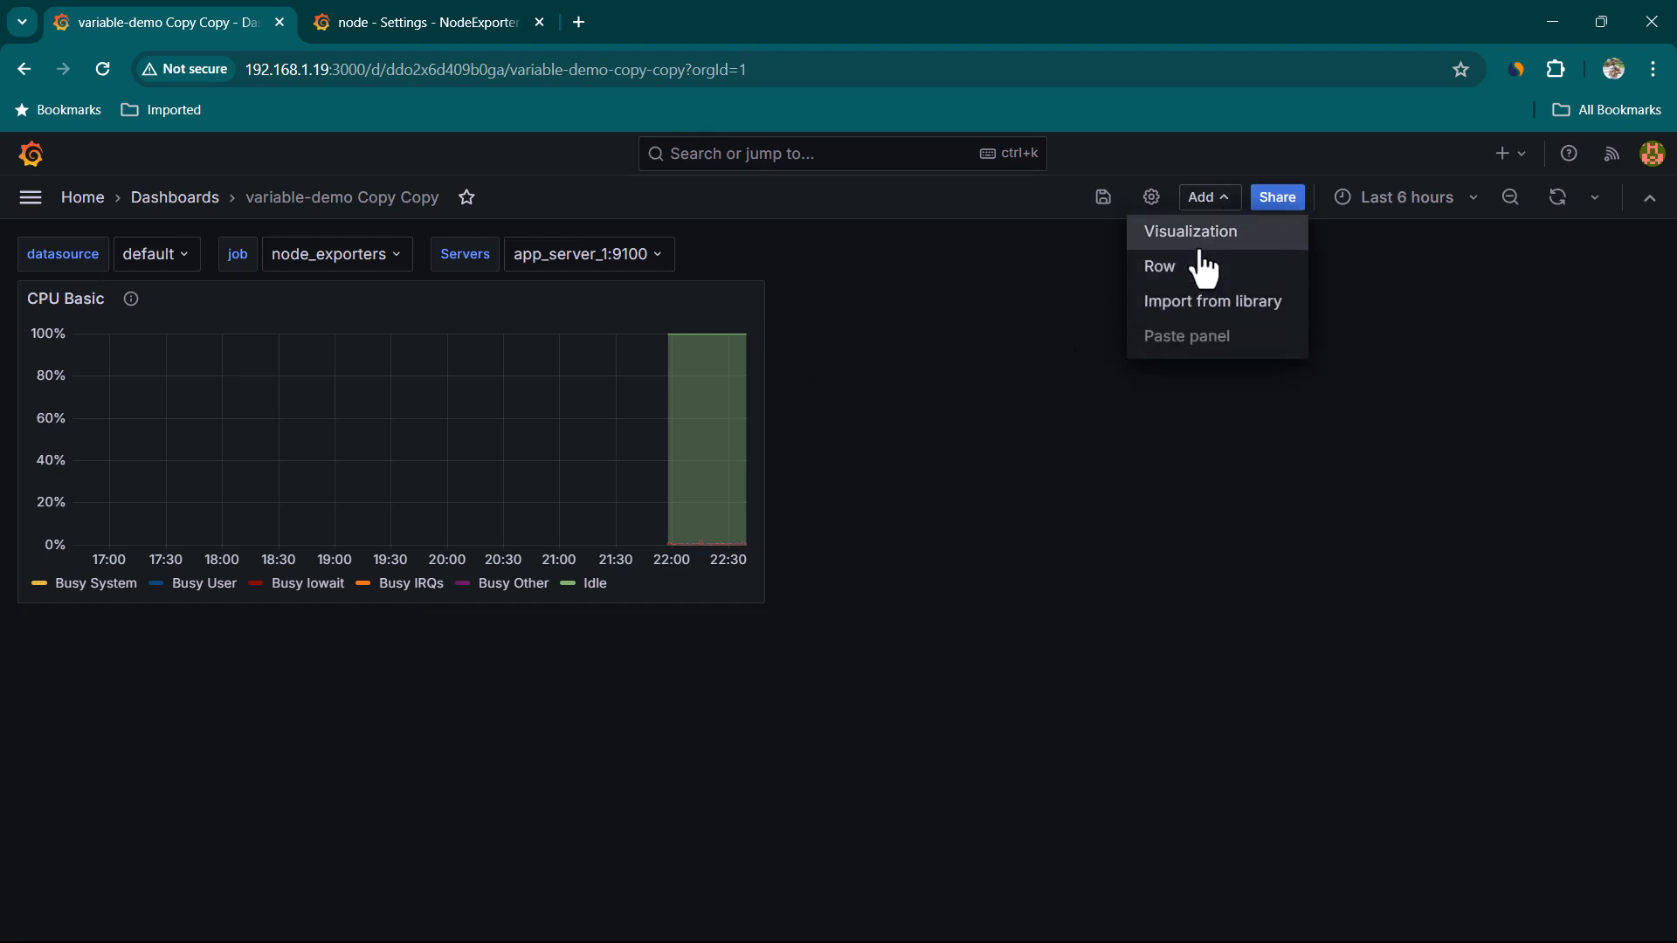
pyautogui.click(1205, 244)
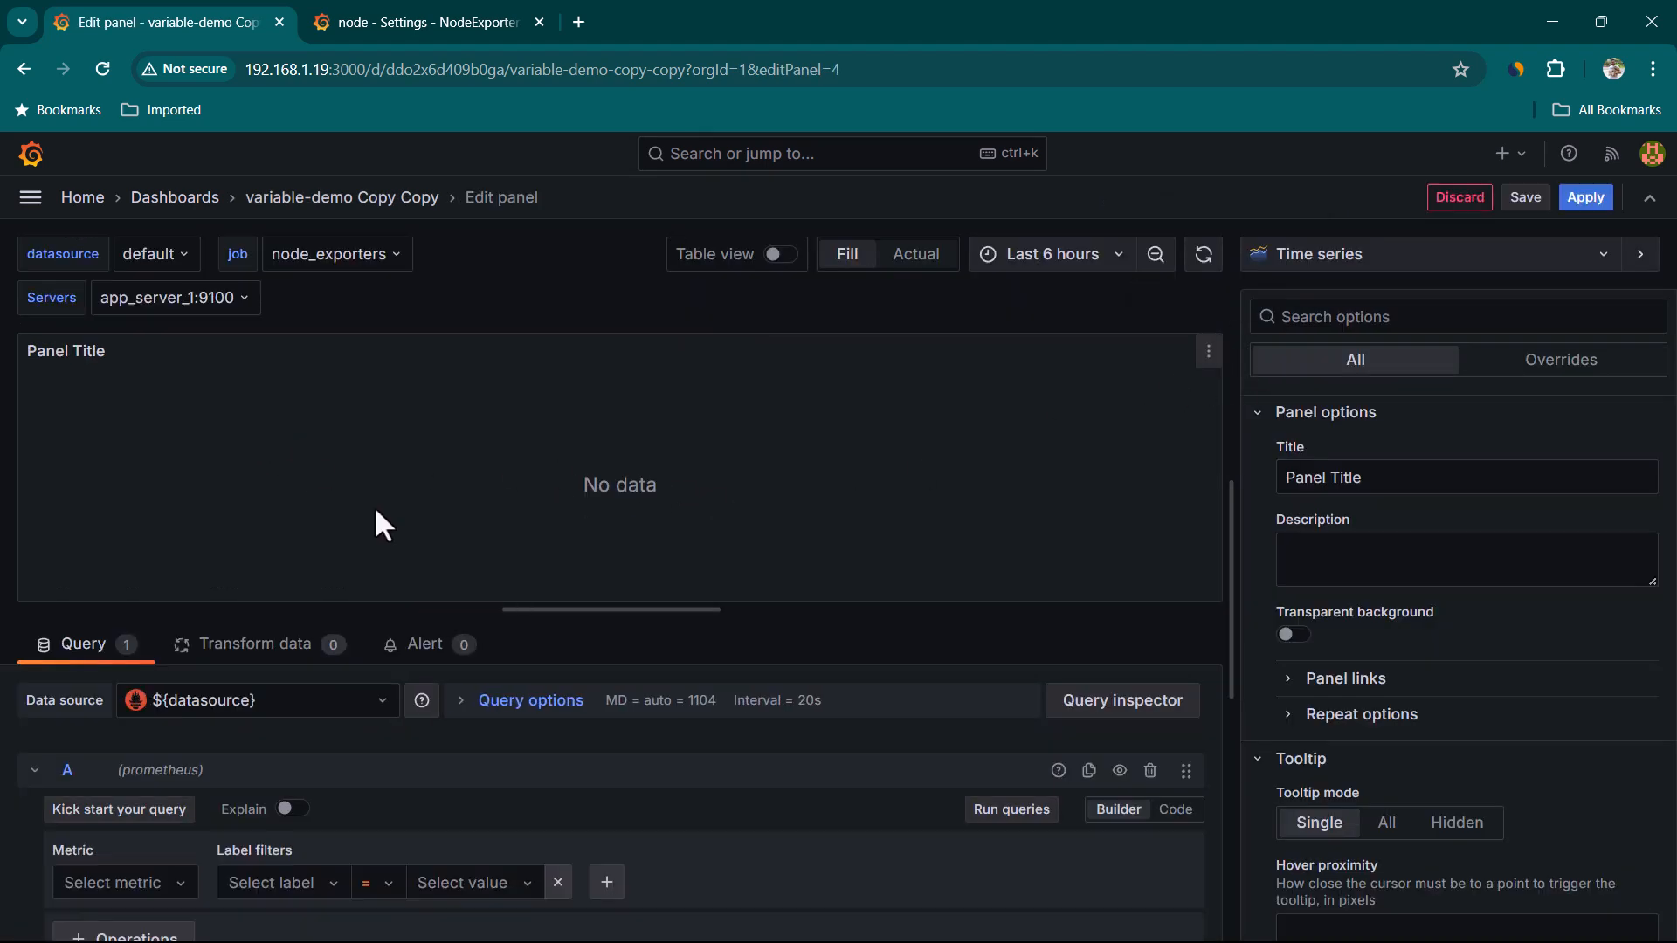
pyautogui.scroll(-2, 701, 769)
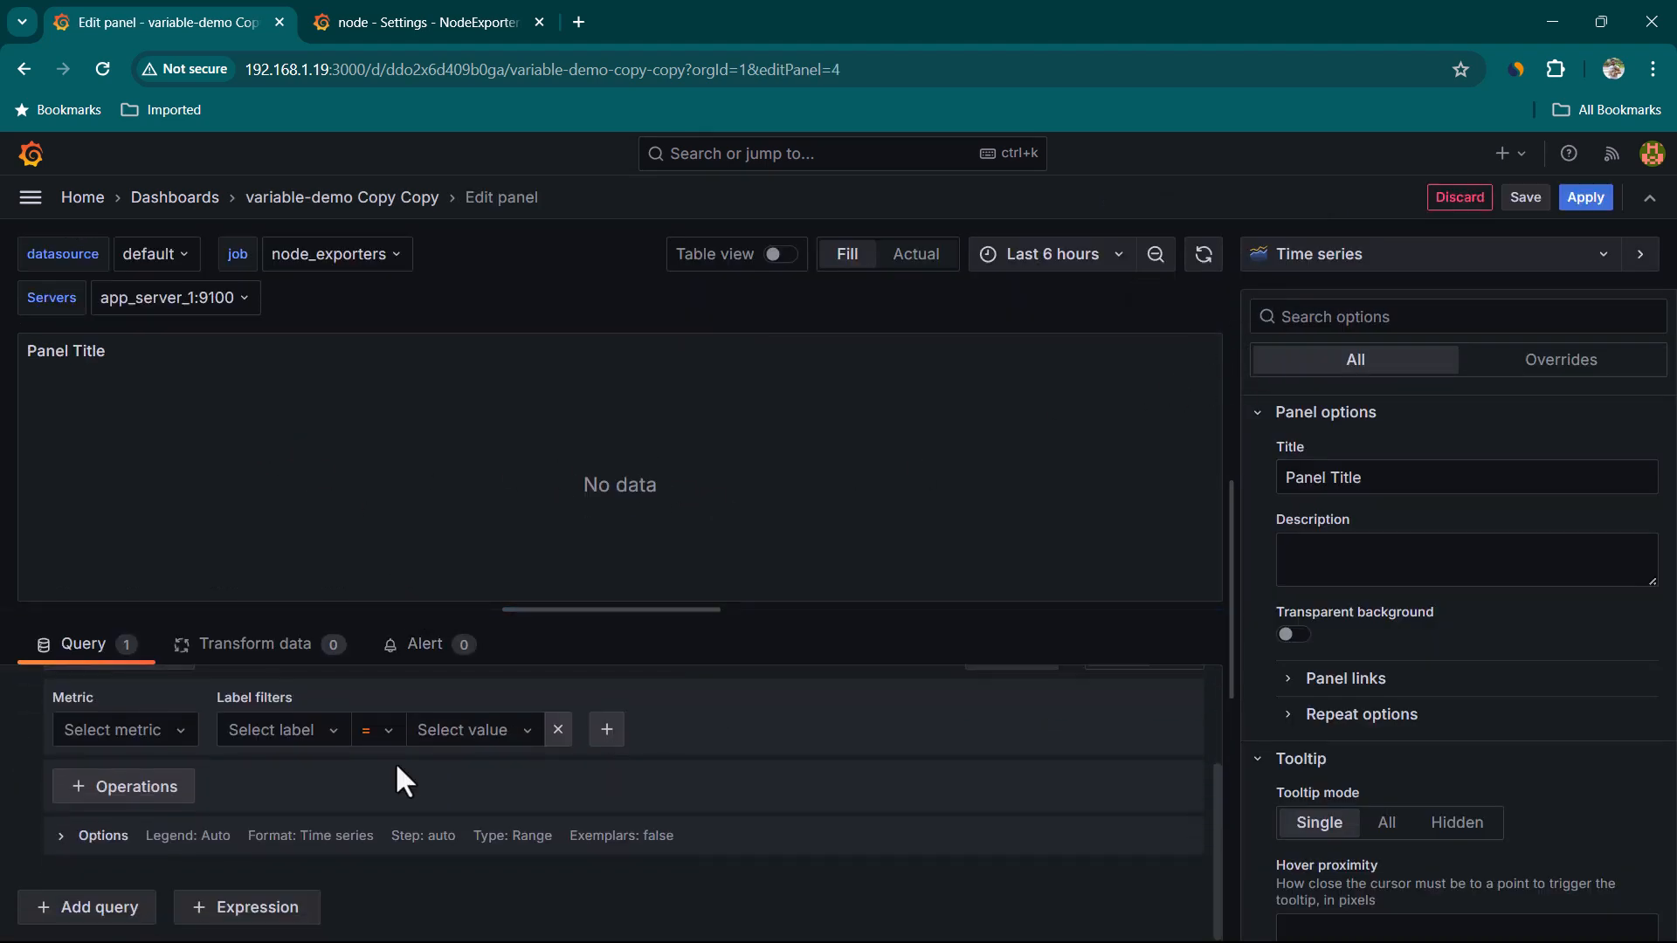
# Select the up metric through the metrics explorer and switch the panel visualization to Stat
pyautogui.click(179, 732)
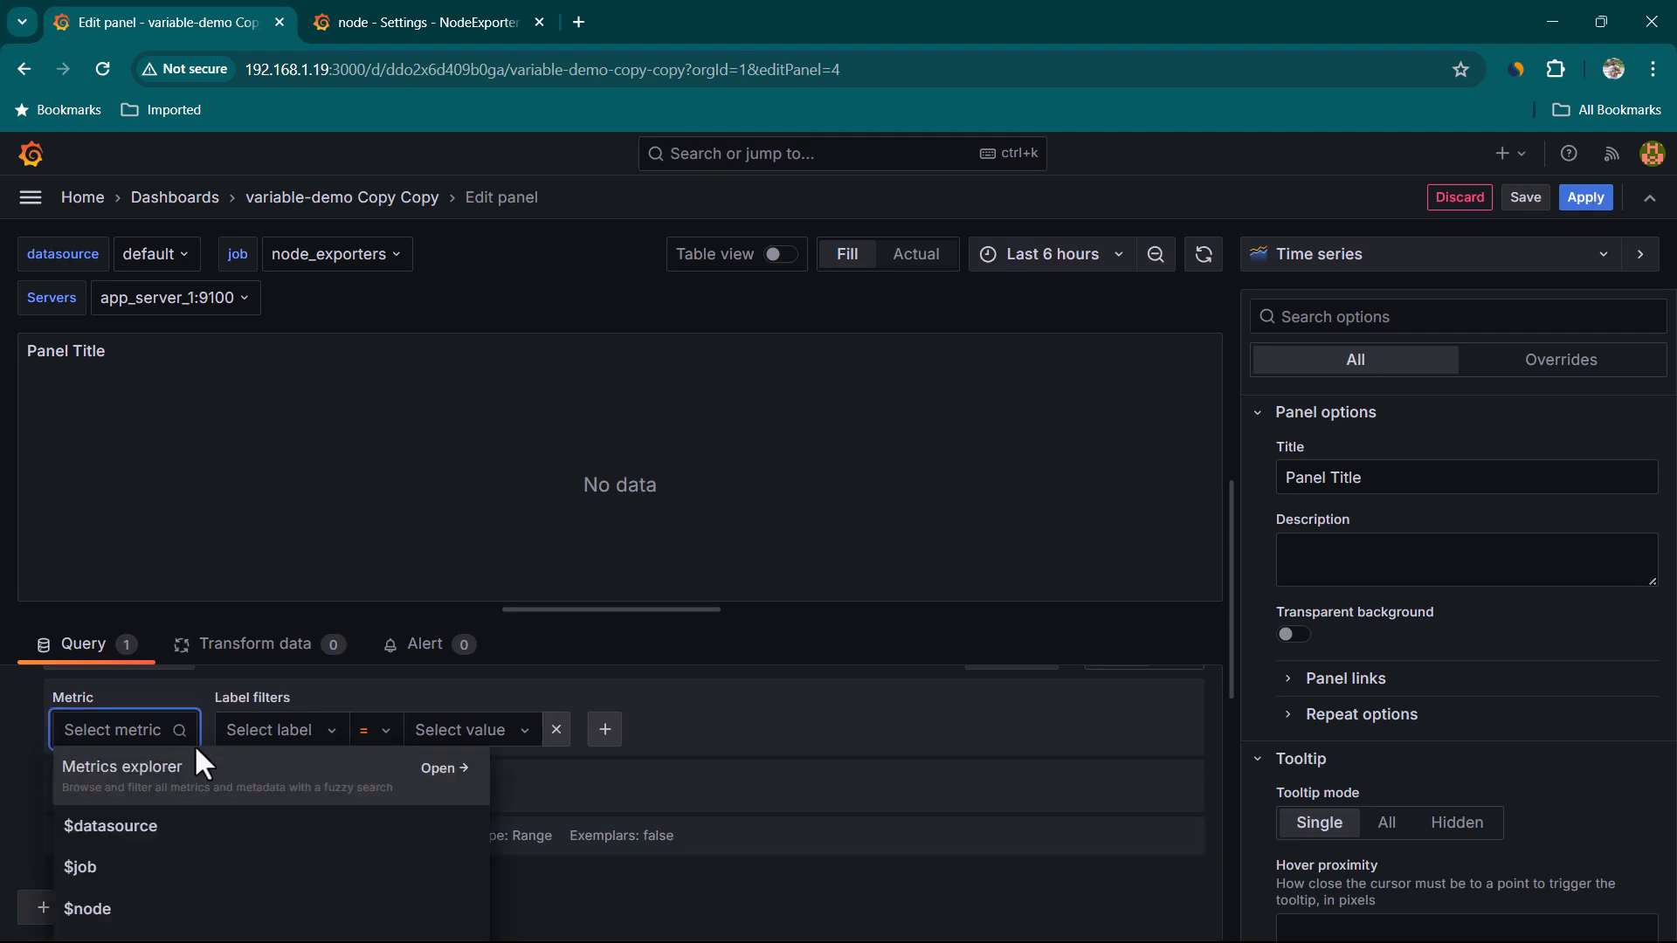
pyautogui.click(284, 785)
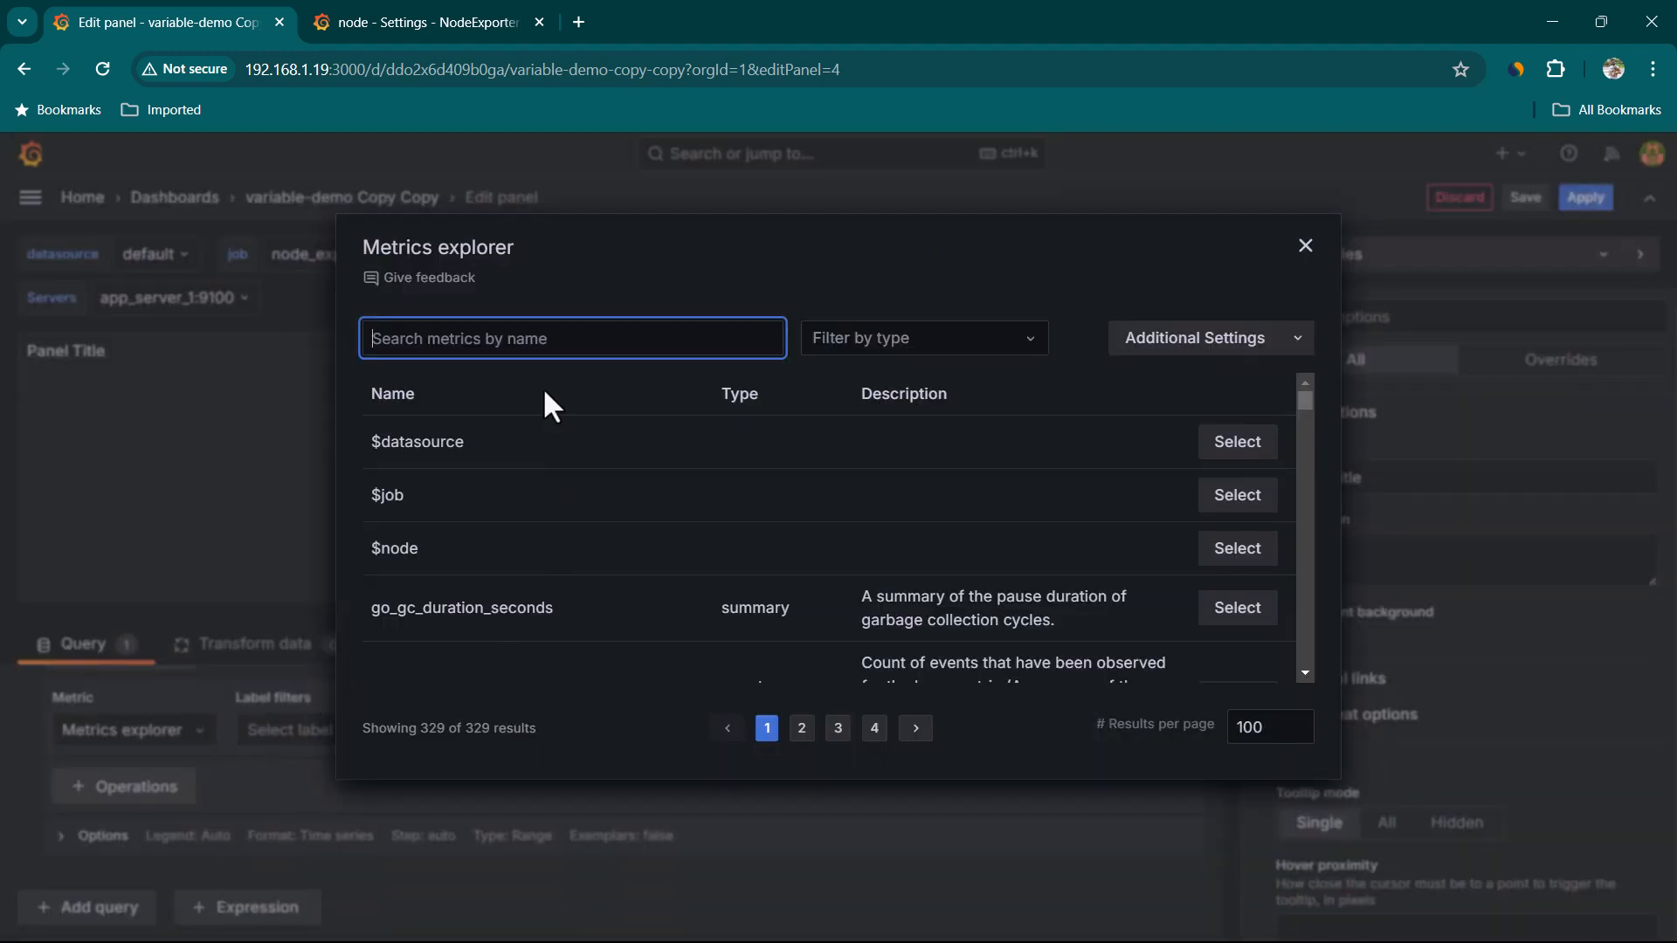
pyautogui.write('up')
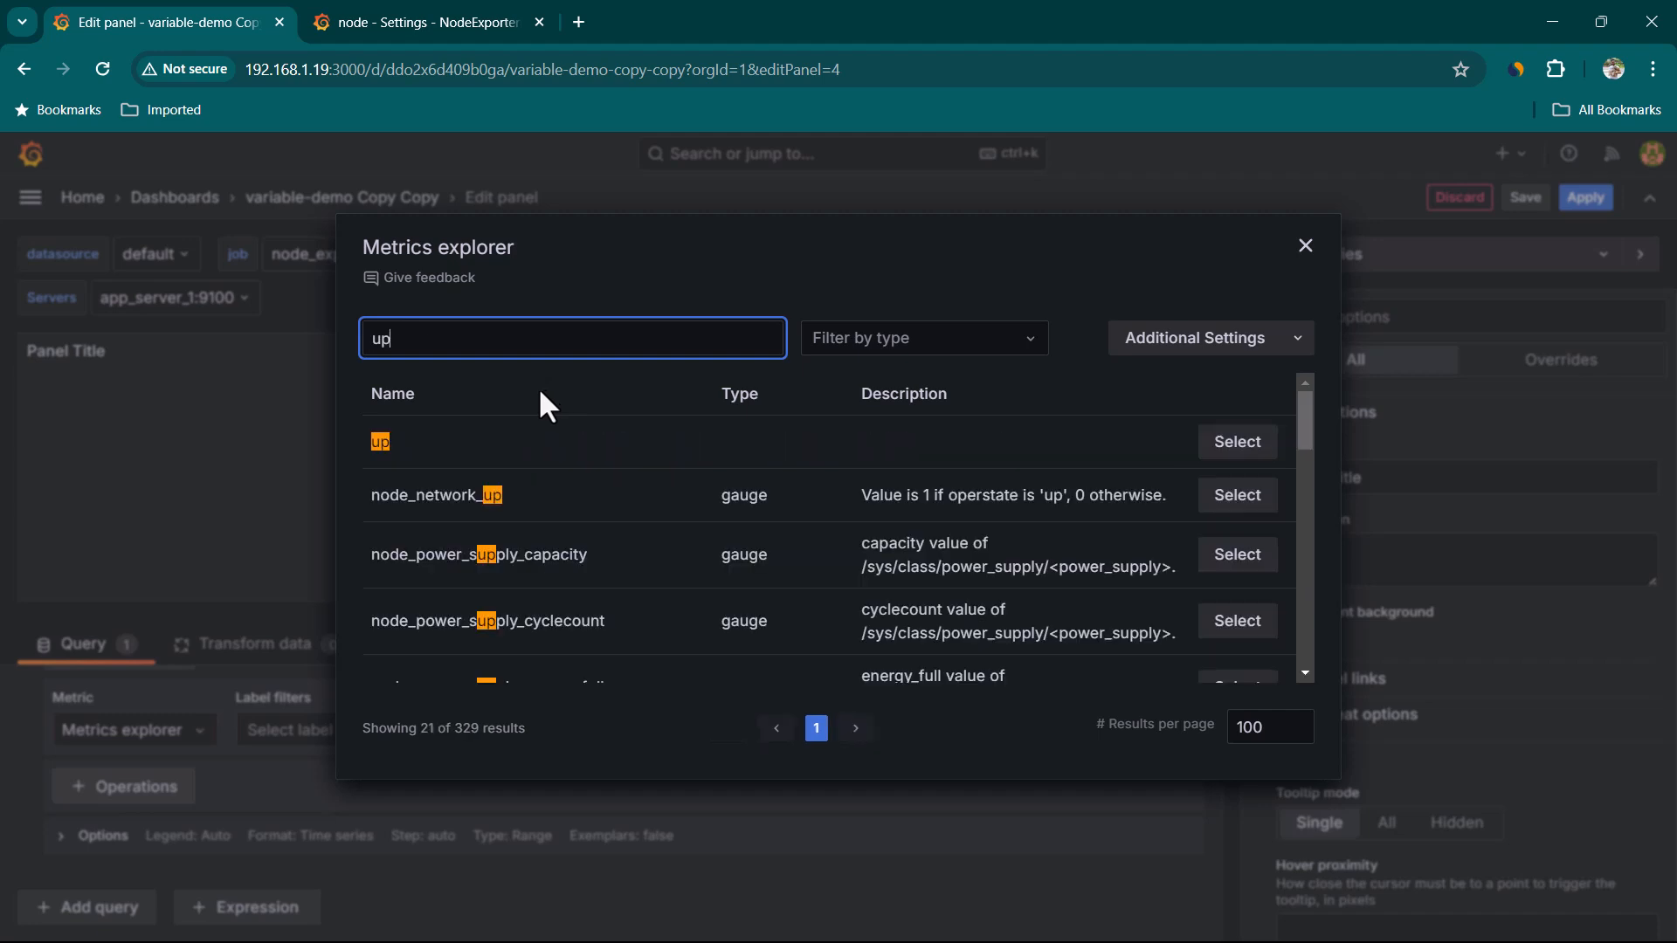
pyautogui.click(1223, 445)
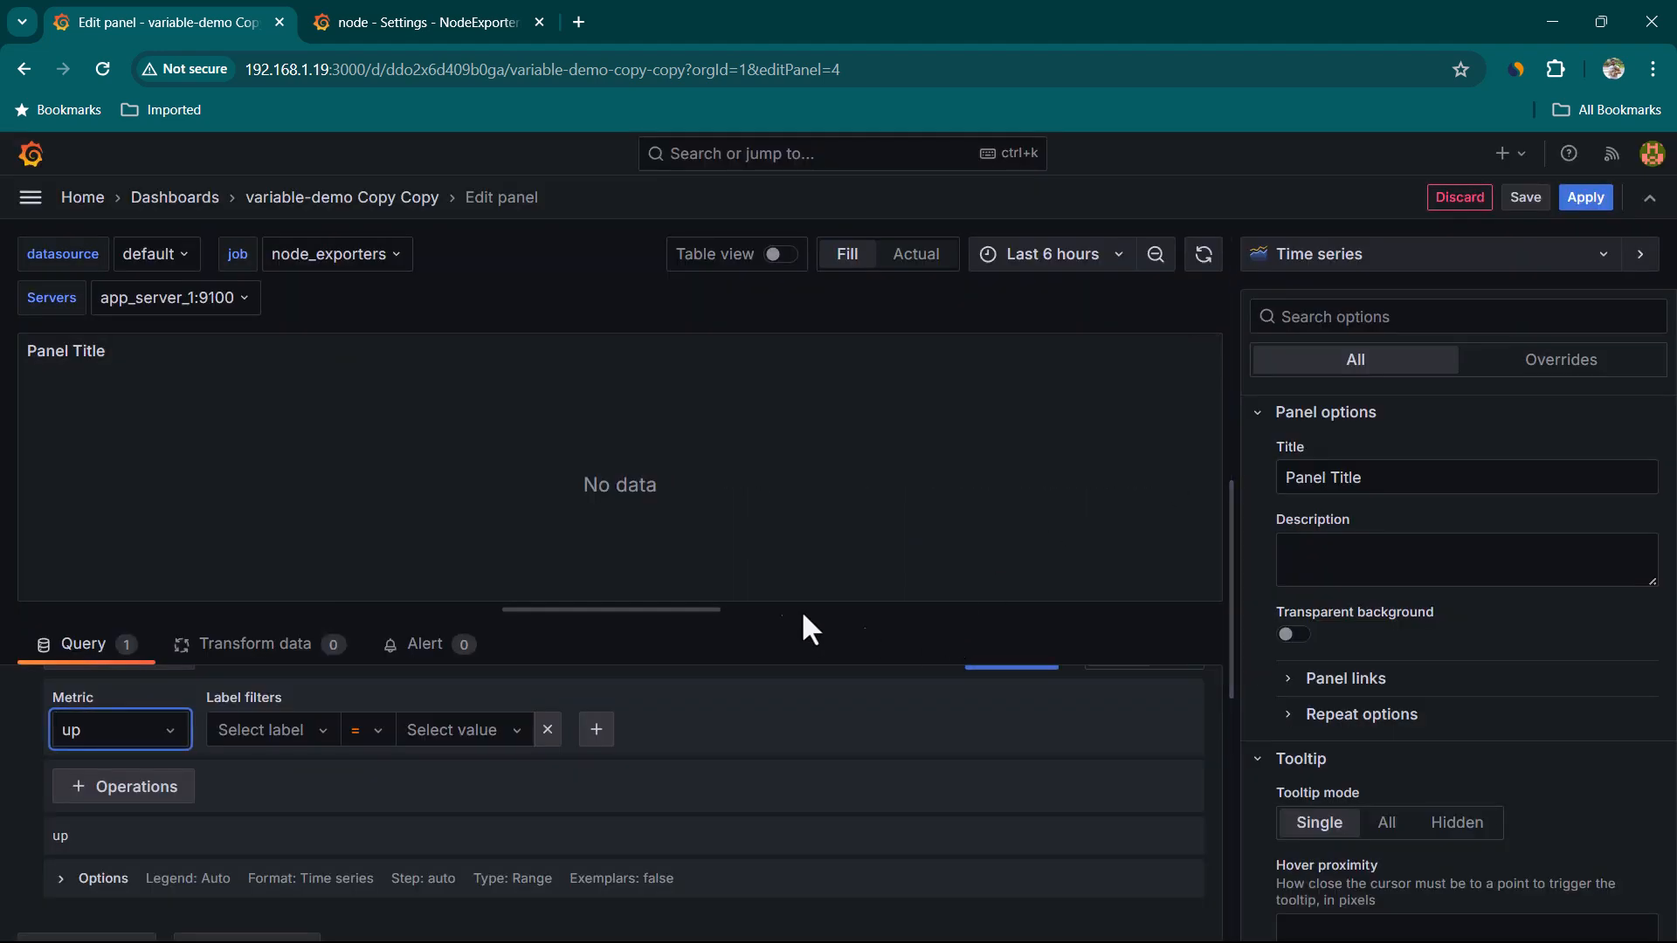
pyautogui.click(1402, 255)
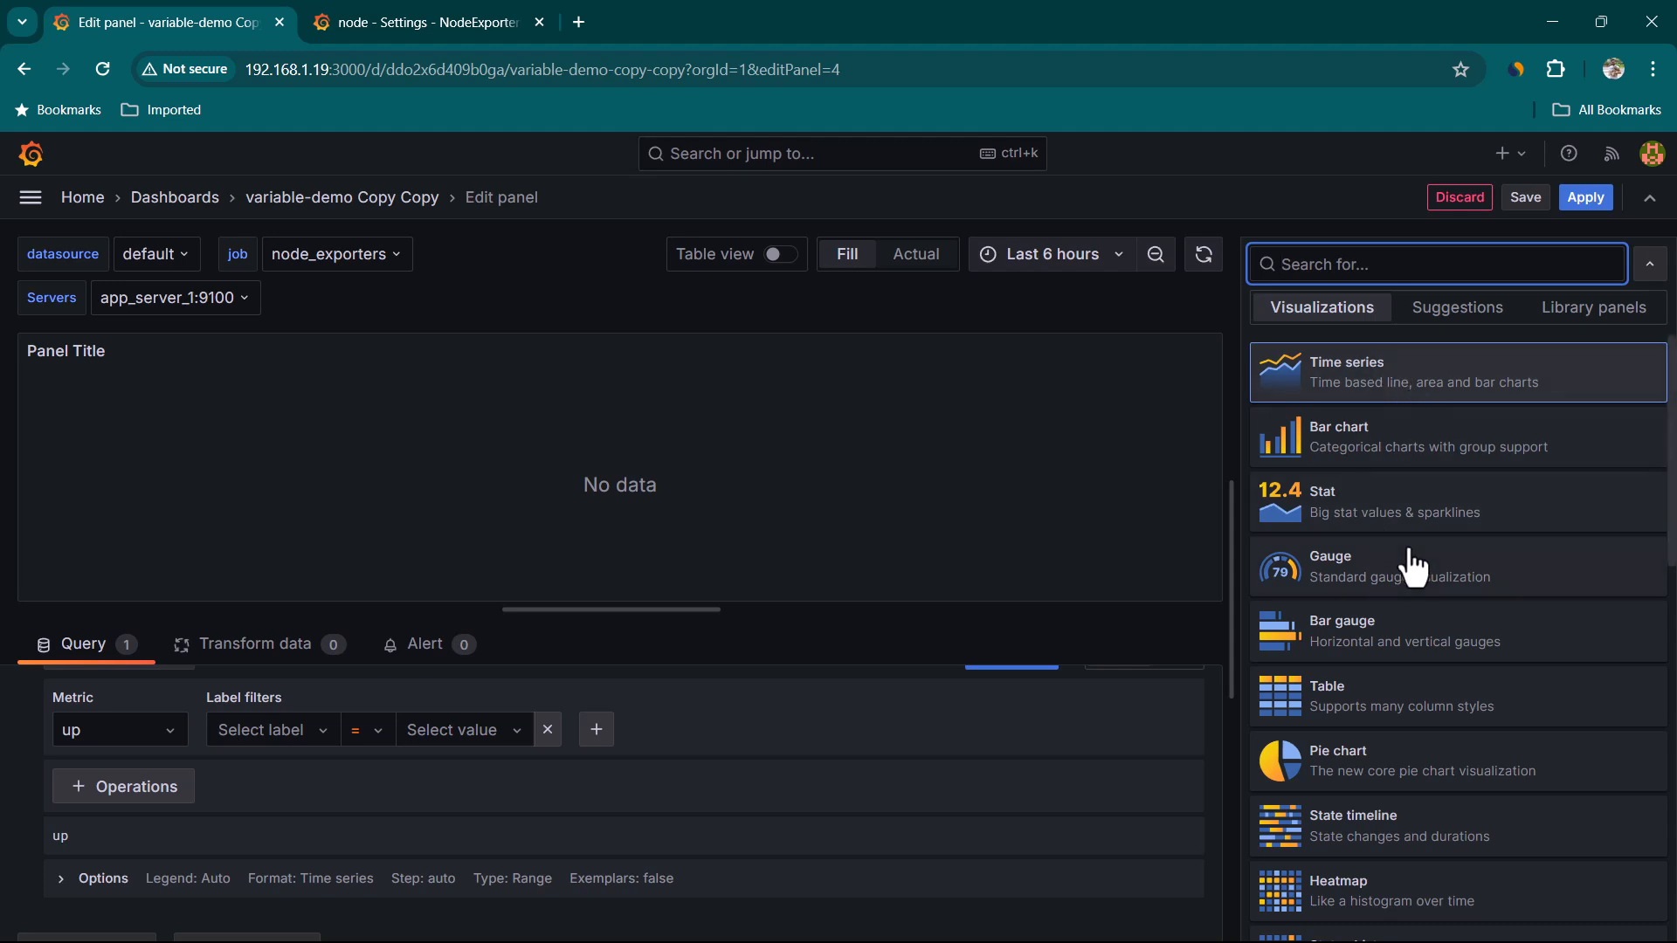
pyautogui.click(1370, 517)
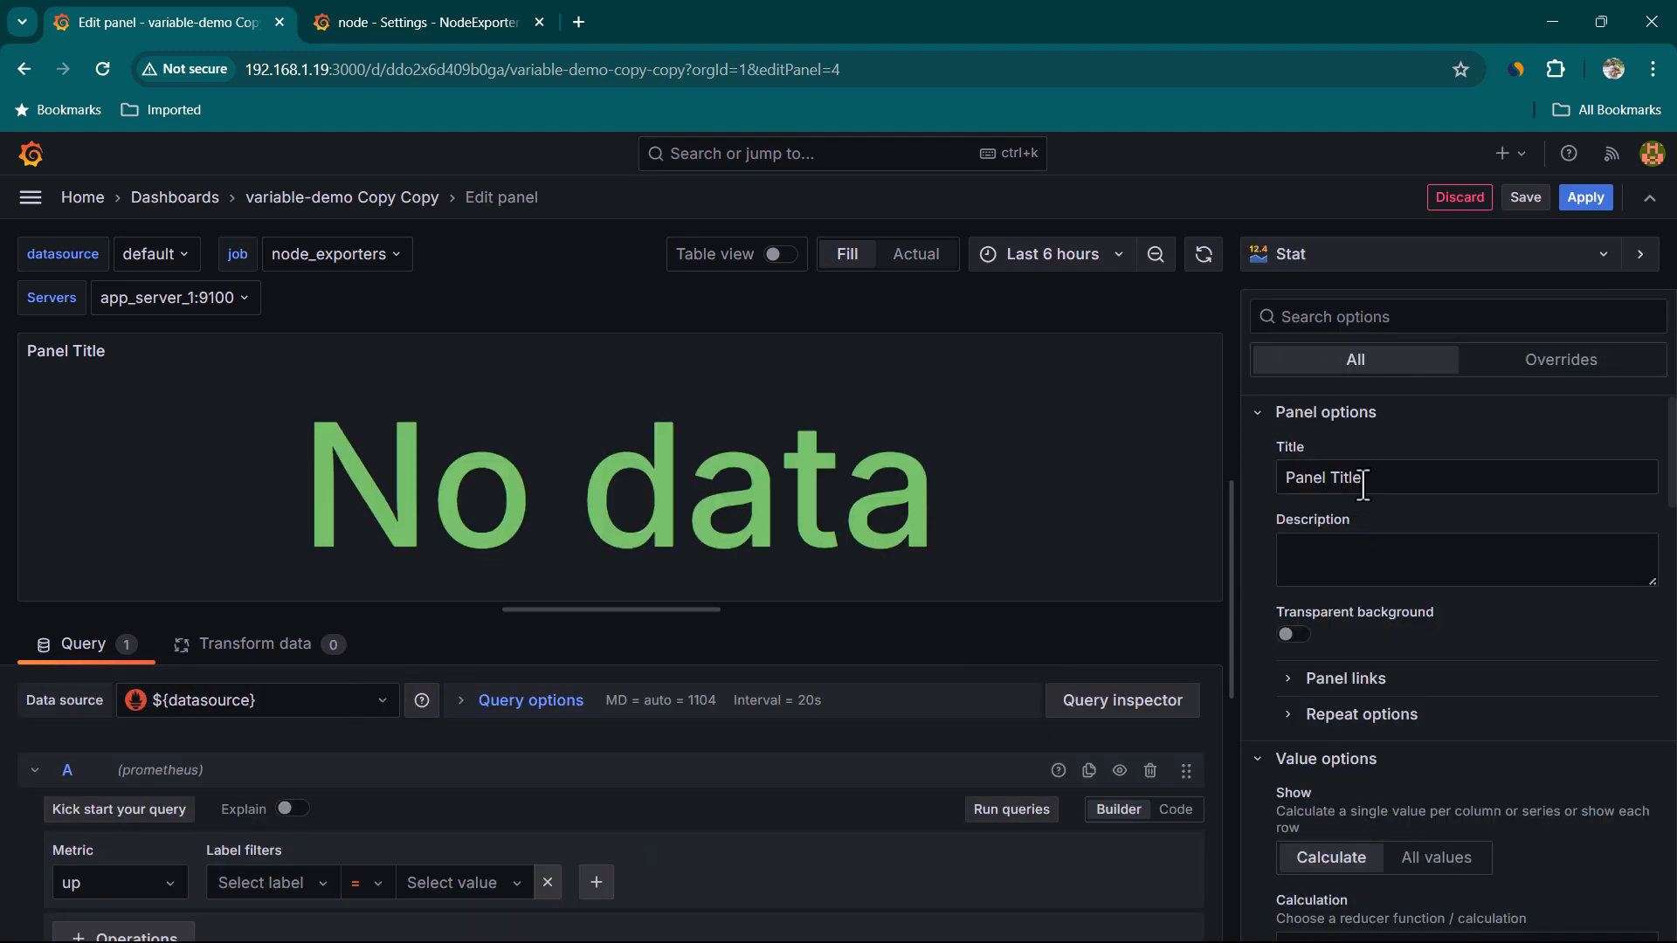
# Remove the empty label filter from the query and run the queries
pyautogui.scroll(-2, 238, 742)
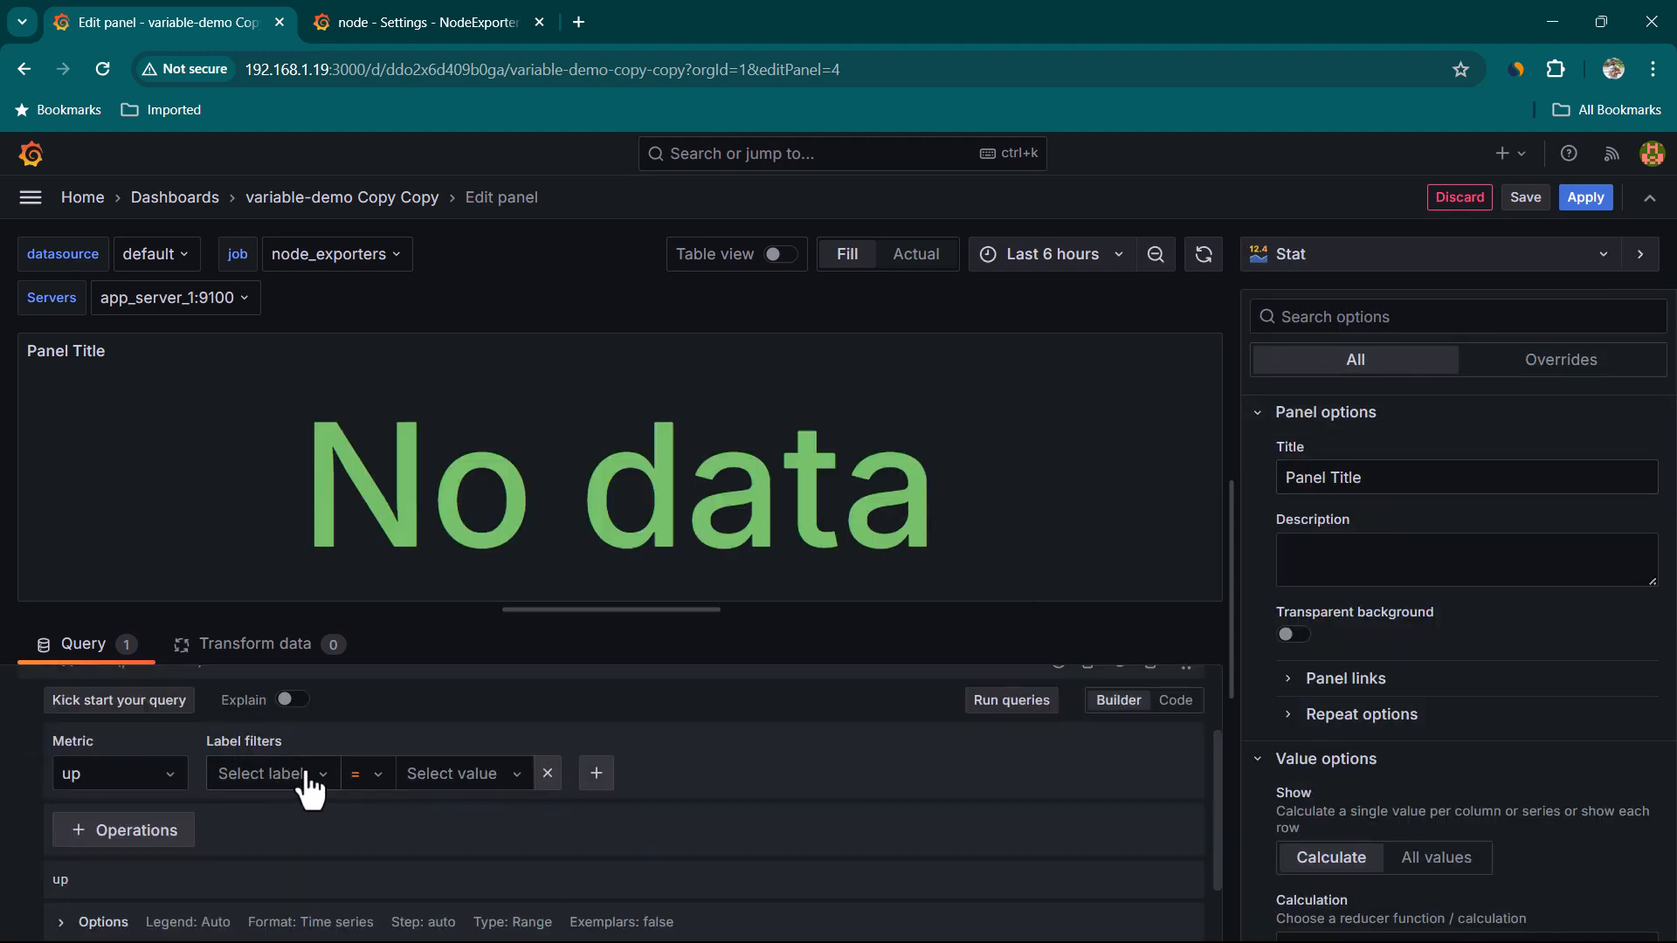
pyautogui.click(548, 774)
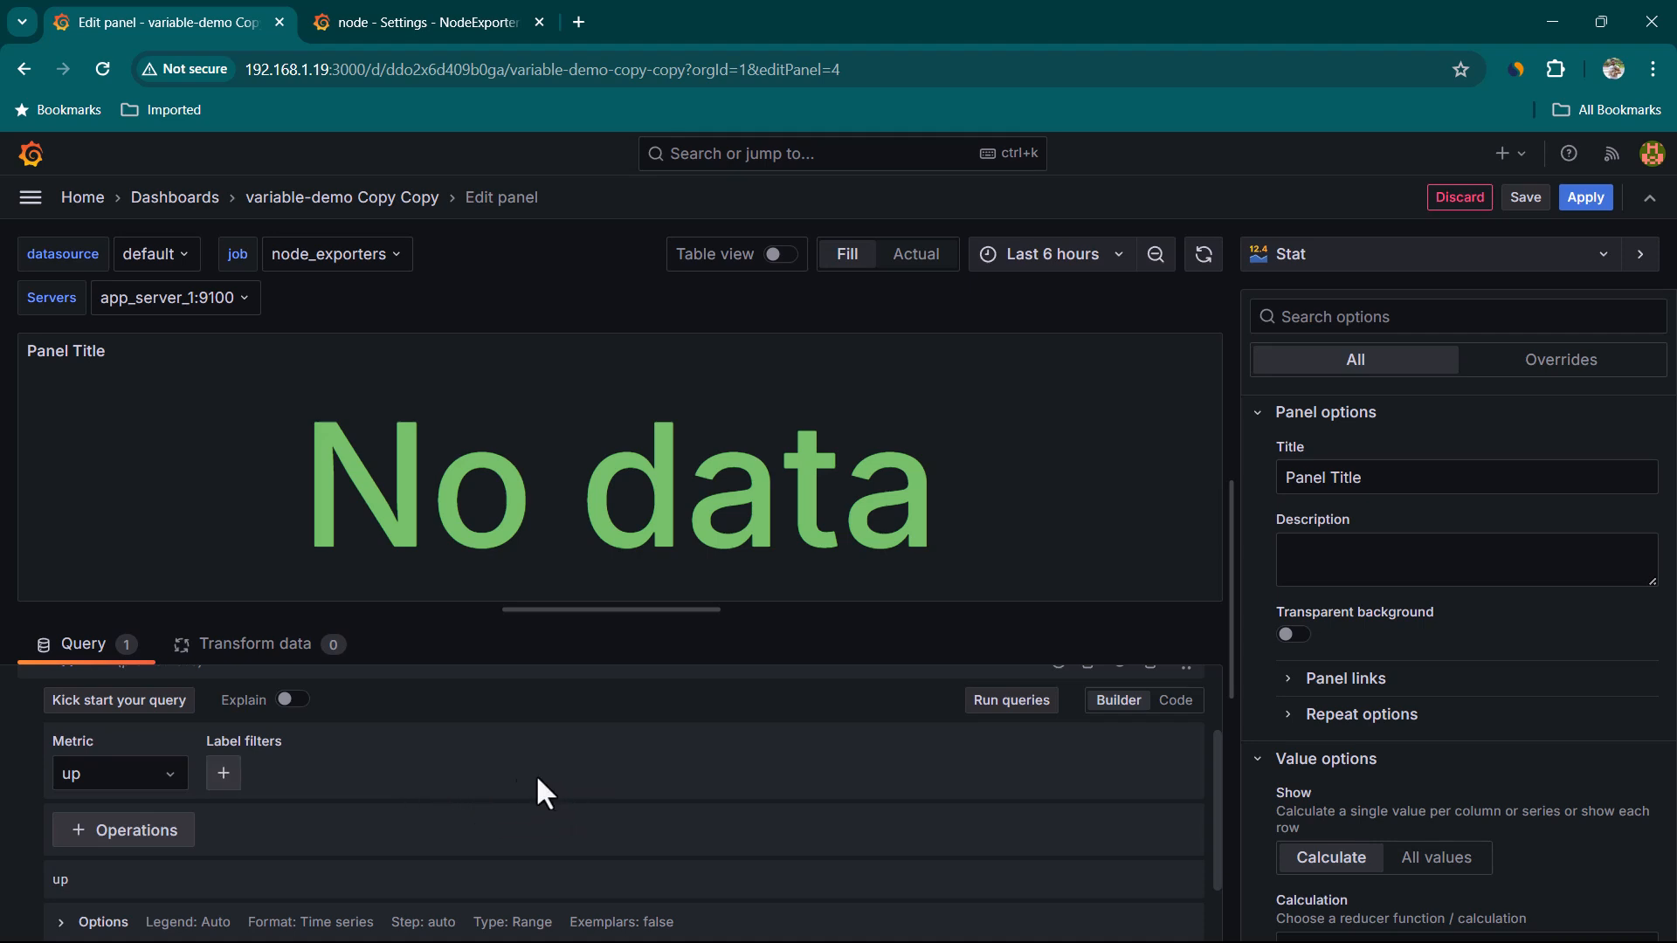
pyautogui.scroll(2, 1009, 774)
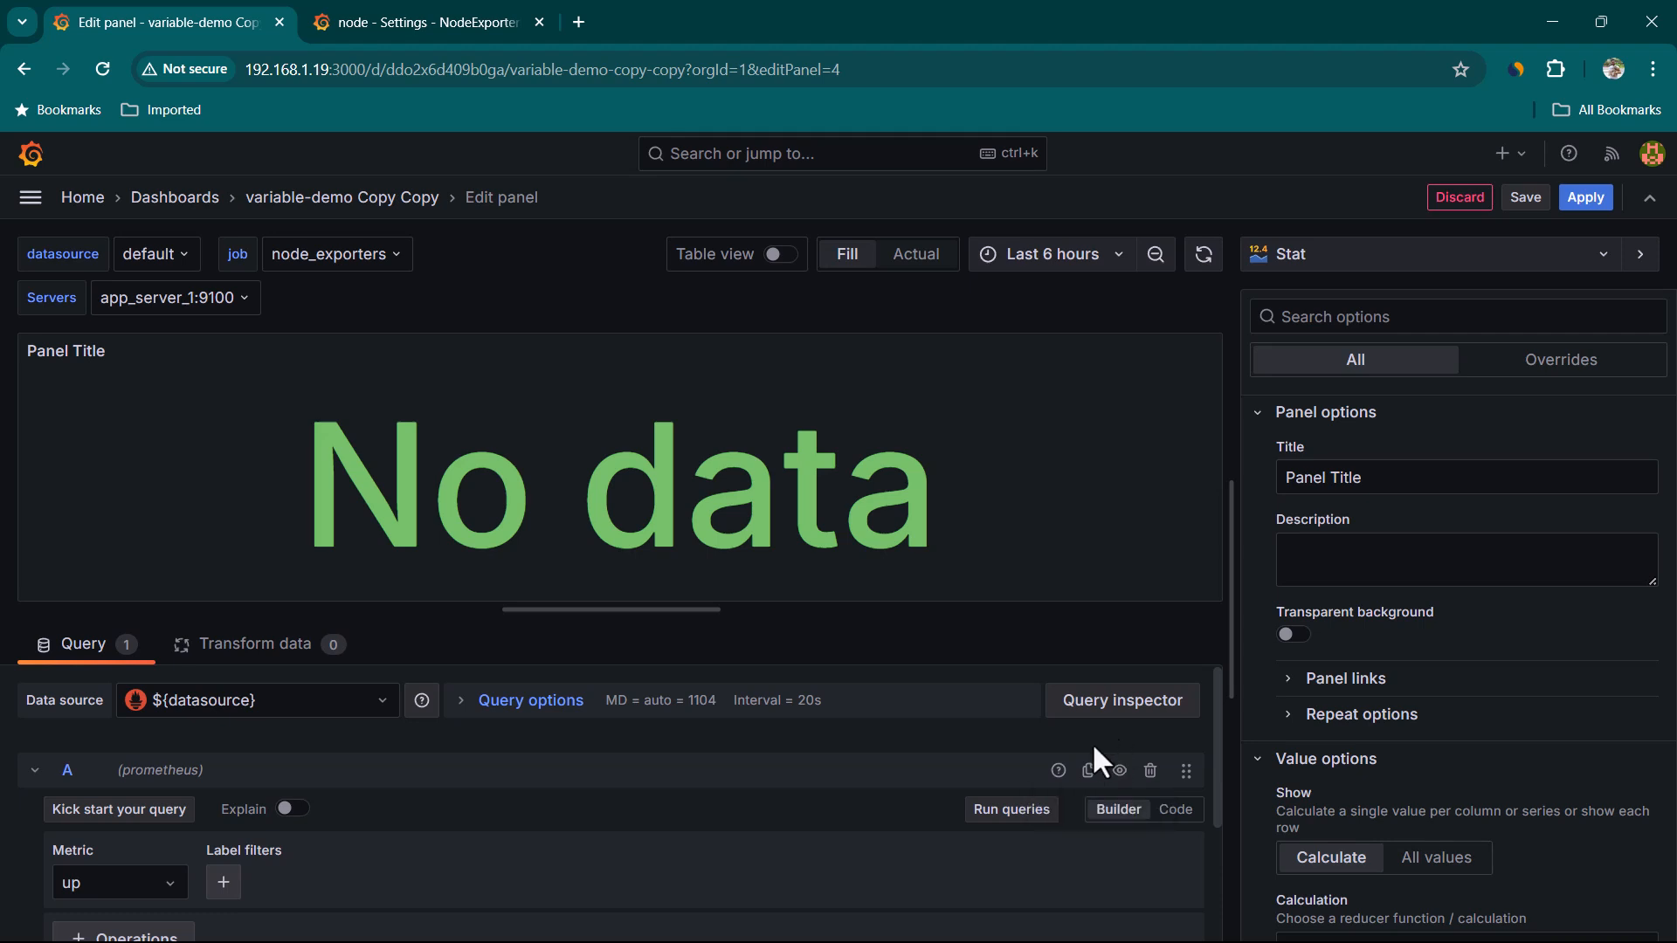
pyautogui.click(1024, 811)
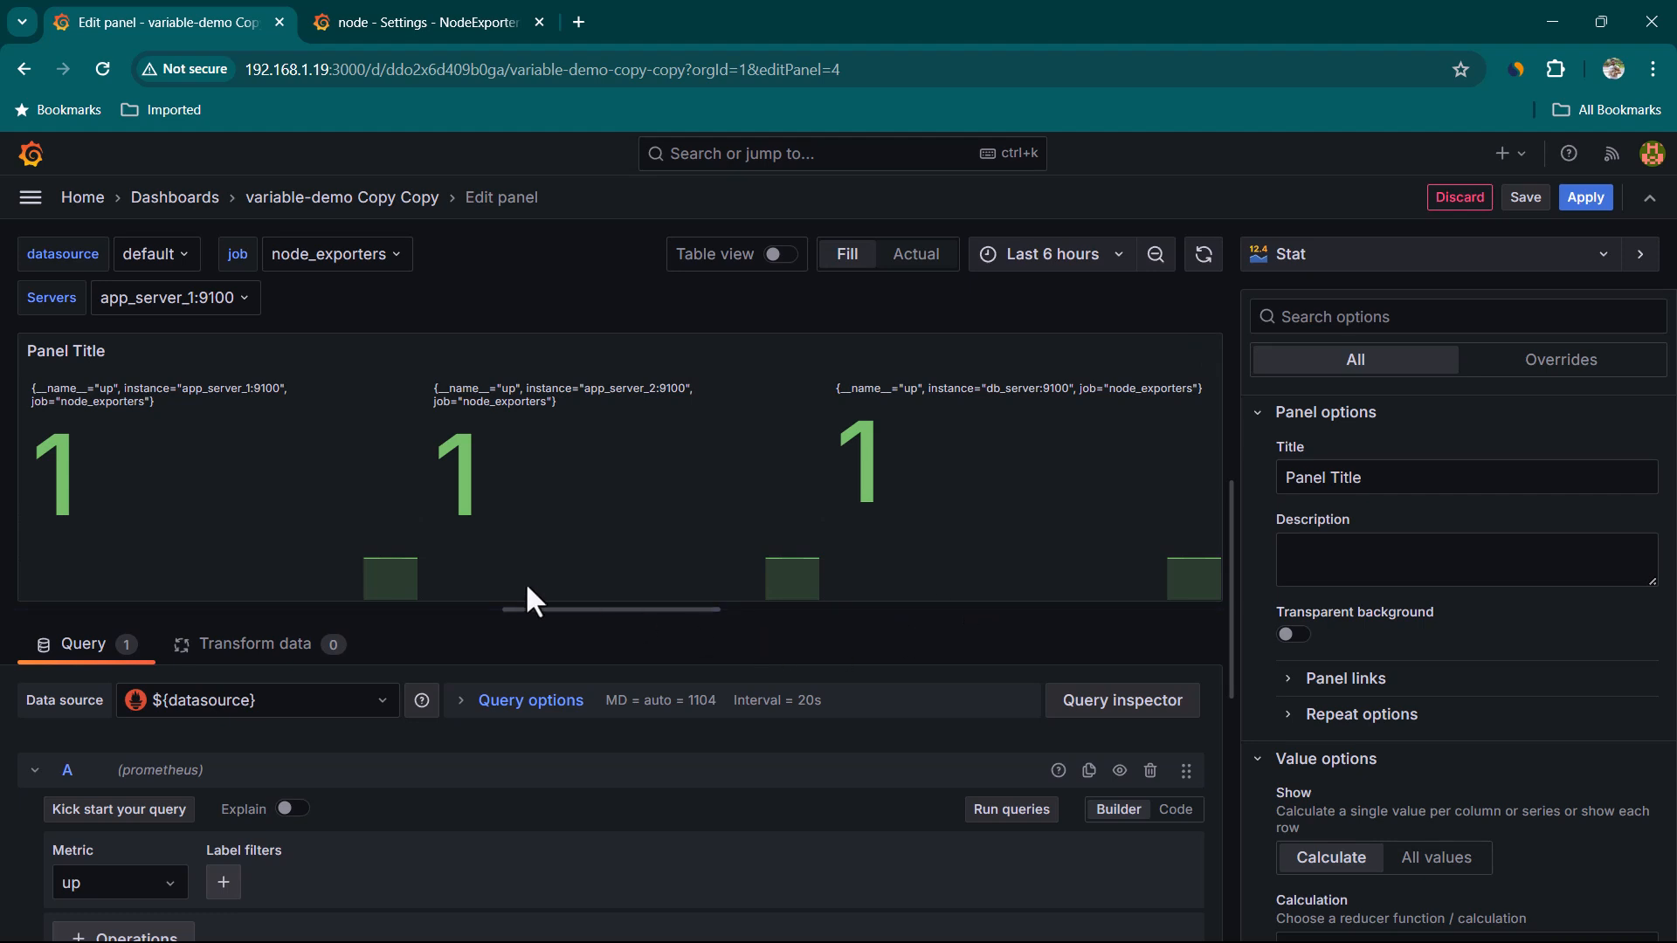
# Set the query legend to a custom {{instance}} template
pyautogui.scroll(-3, 480, 760)
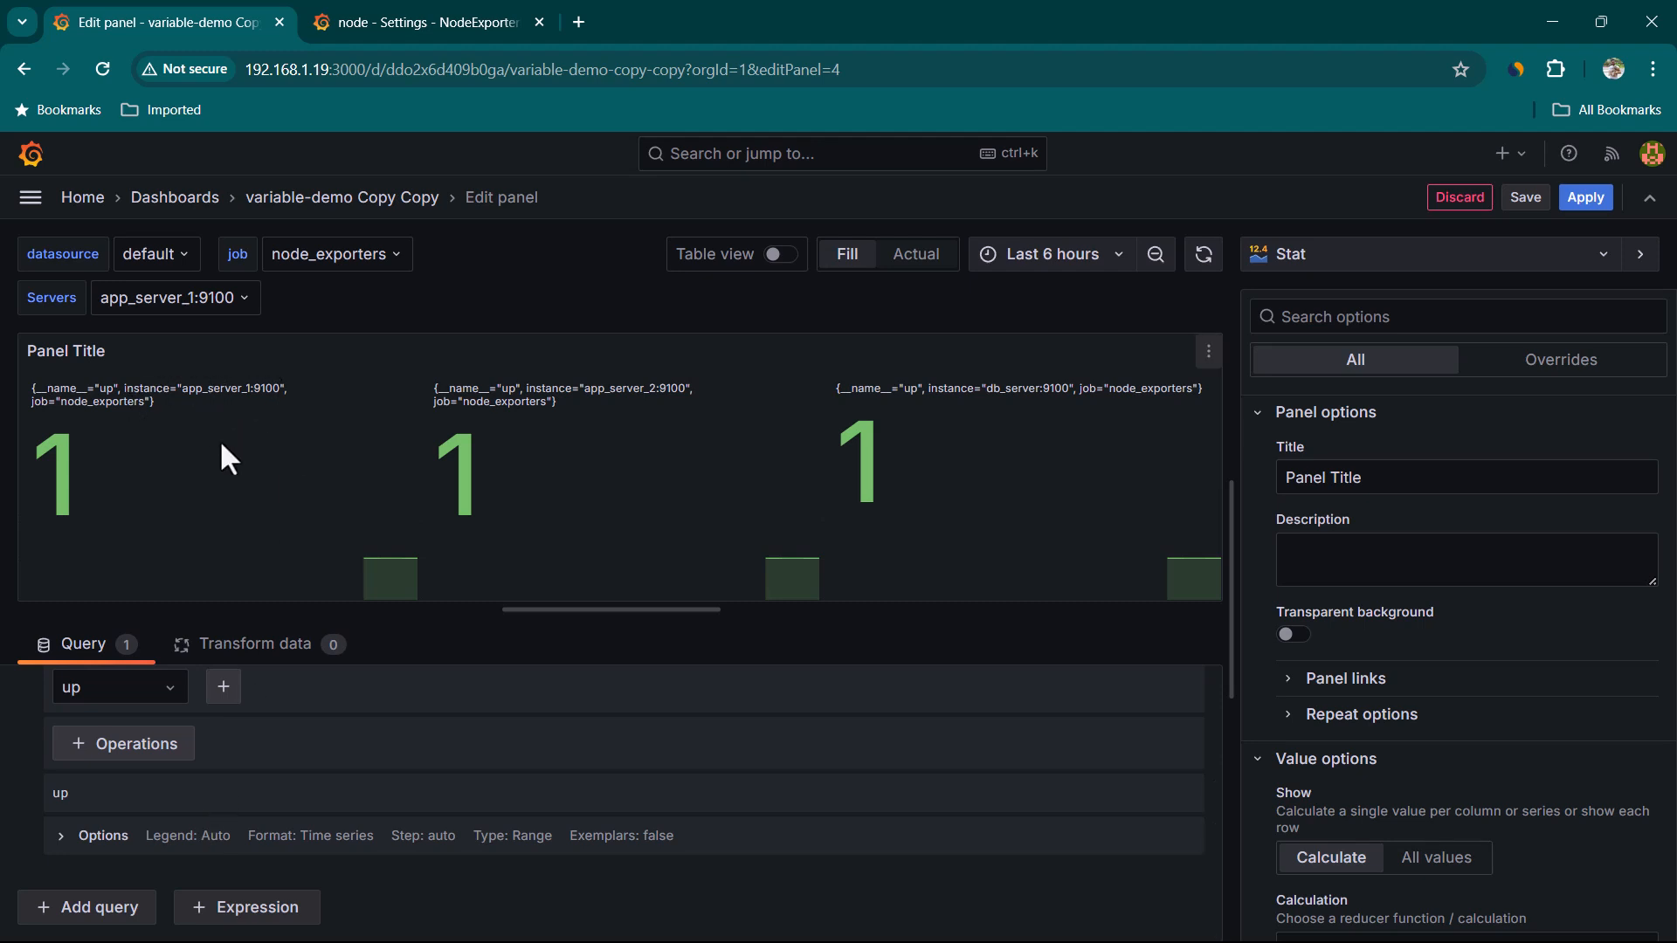
pyautogui.moveTo(29, 387); pyautogui.dragTo(175, 399)
pyautogui.click(124, 675)
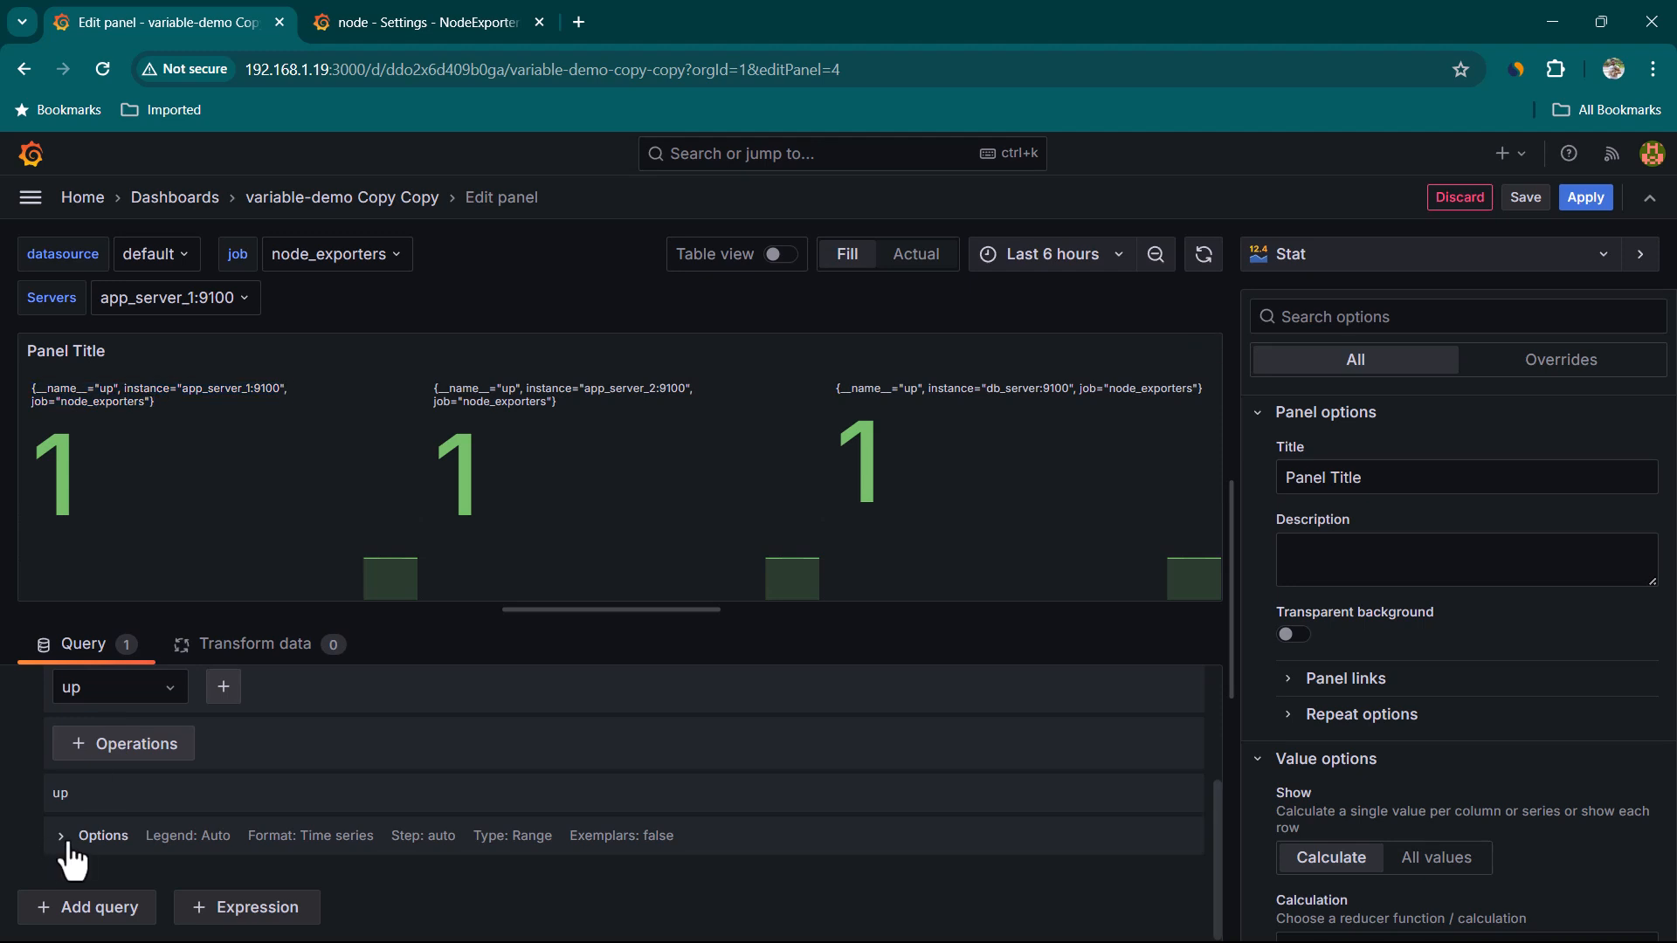
pyautogui.click(60, 836)
pyautogui.scroll(-1, 154, 855)
pyautogui.click(166, 821)
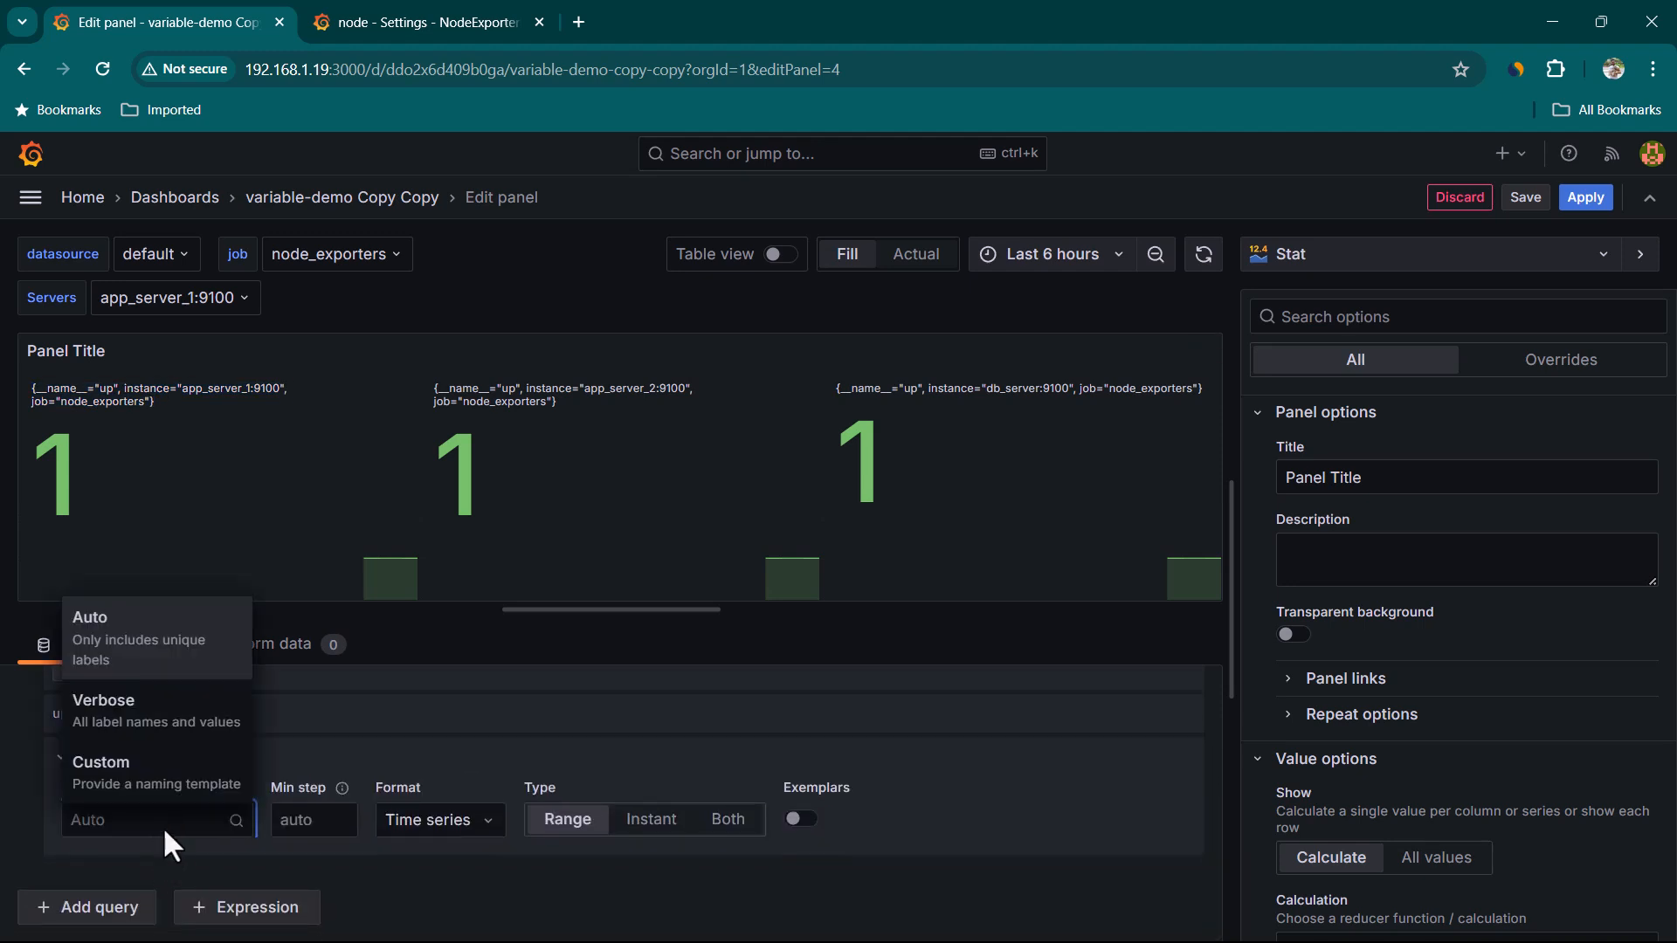
pyautogui.click(166, 791)
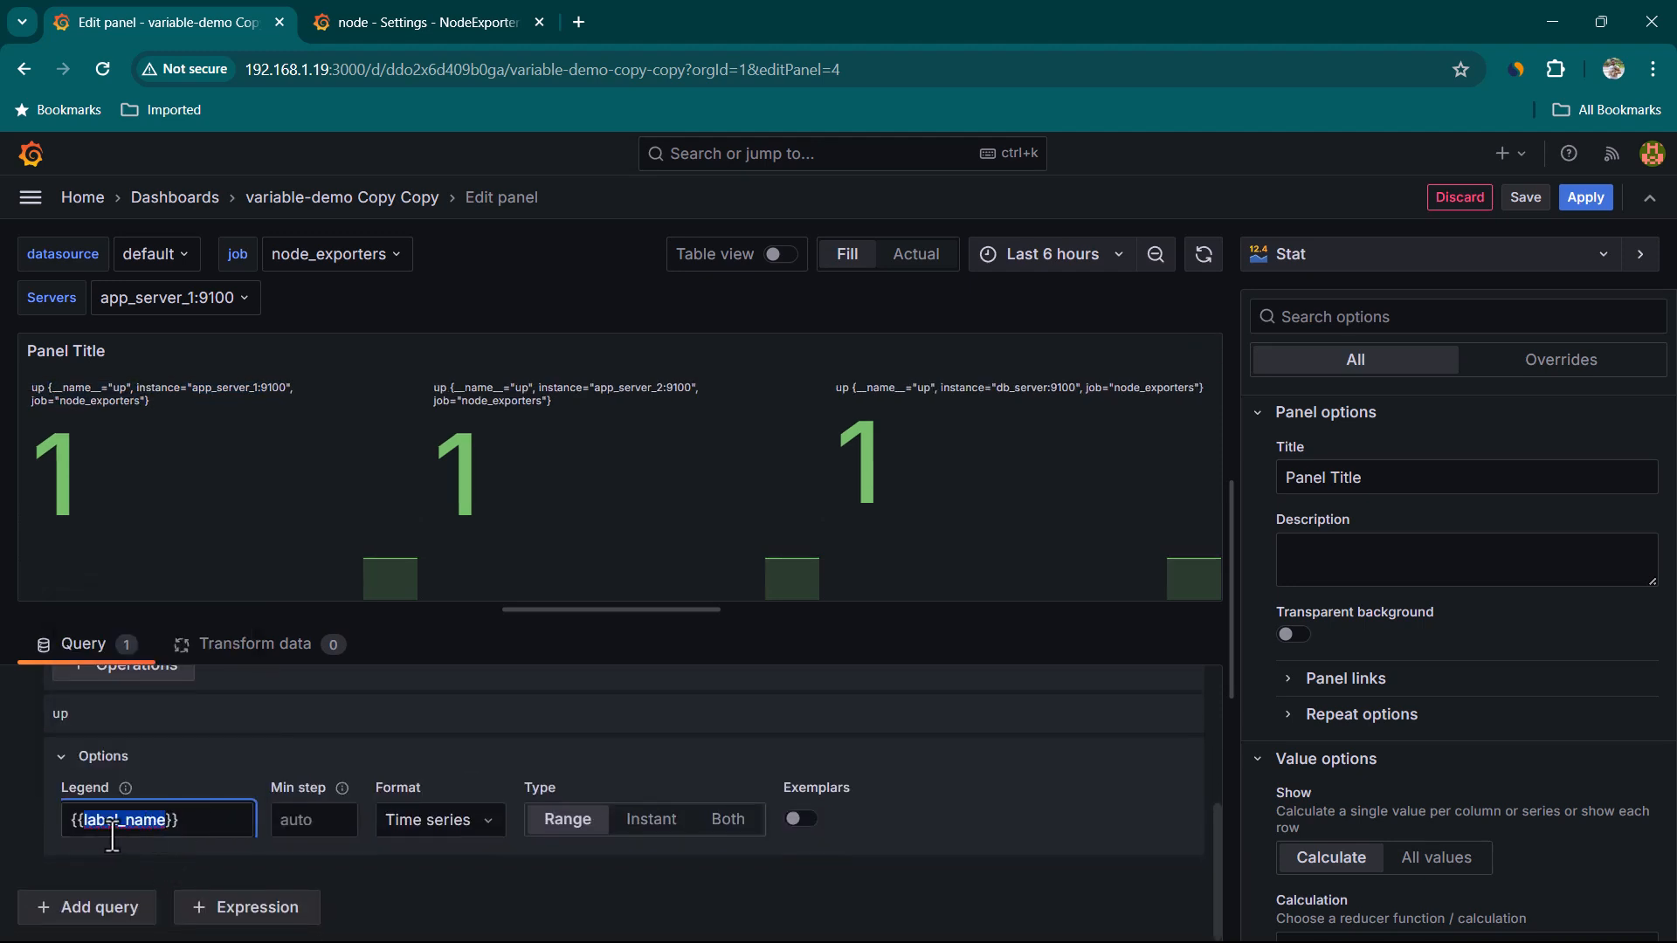
pyautogui.write('instance')
pyautogui.click(6, 822)
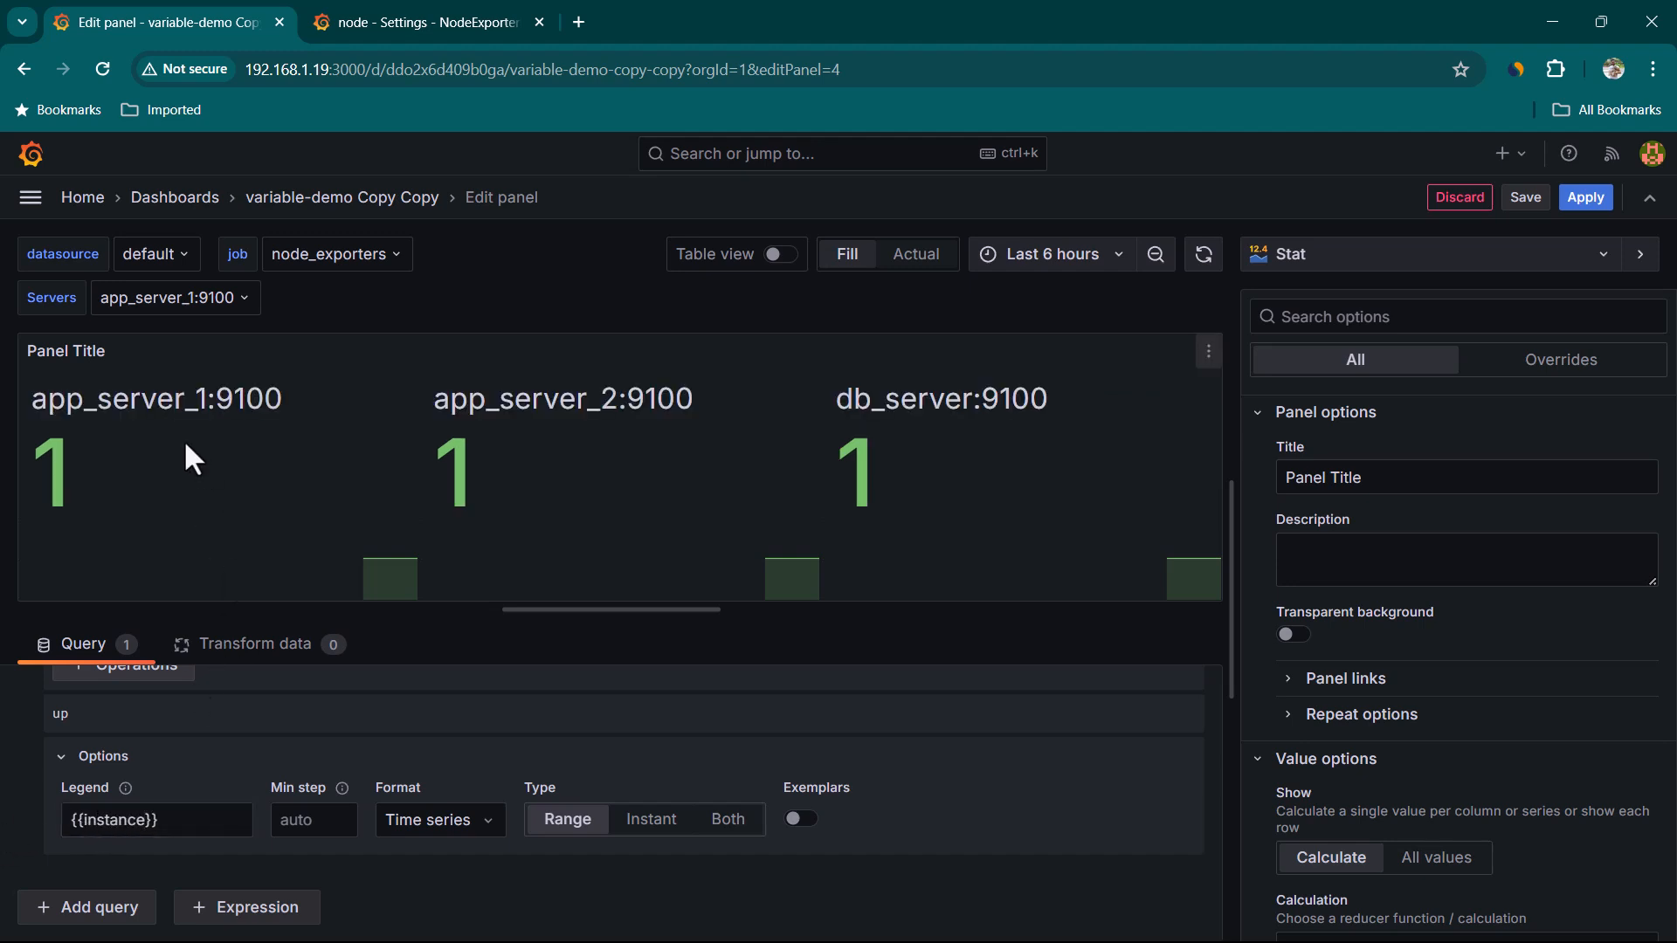
# Rename the panel title to ServerStatus
pyautogui.moveTo(28, 409); pyautogui.dragTo(358, 406)
pyautogui.click(238, 397)
pyautogui.tripleClick(1345, 478)
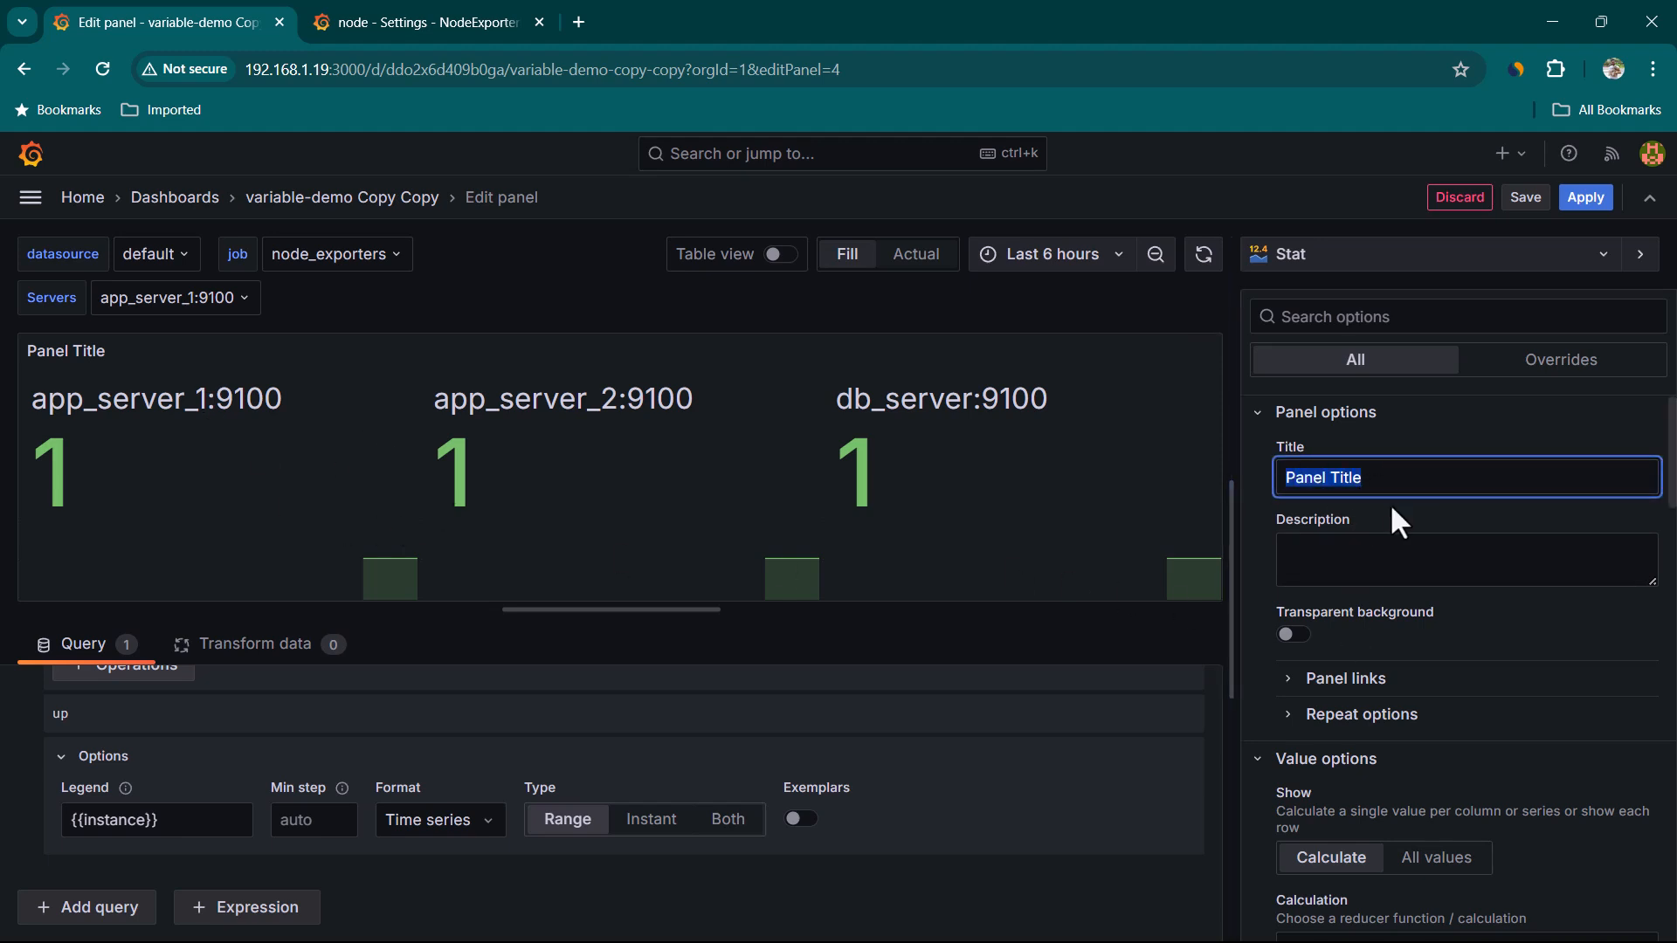
pyautogui.write('ServerStatus')
pyautogui.click(221, 505)
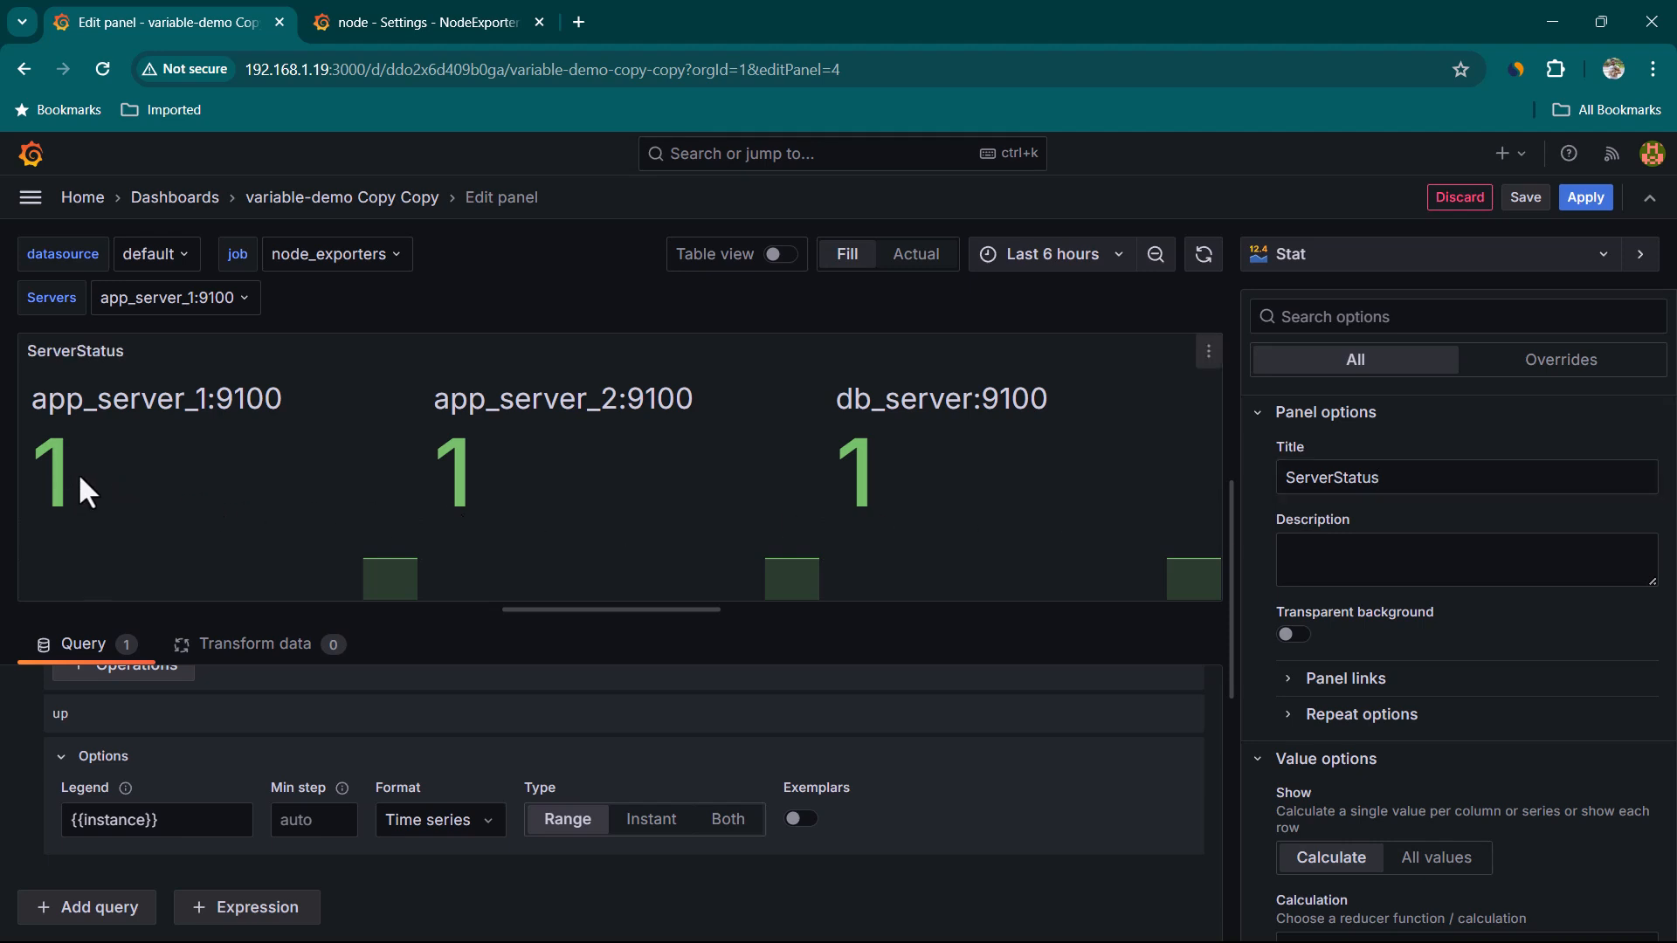
# Open the value mappings and map value 1 to the display text UP
pyautogui.moveTo(88, 473); pyautogui.dragTo(20, 466)
pyautogui.click(147, 465)
pyautogui.scroll(-15, 1485, 709)
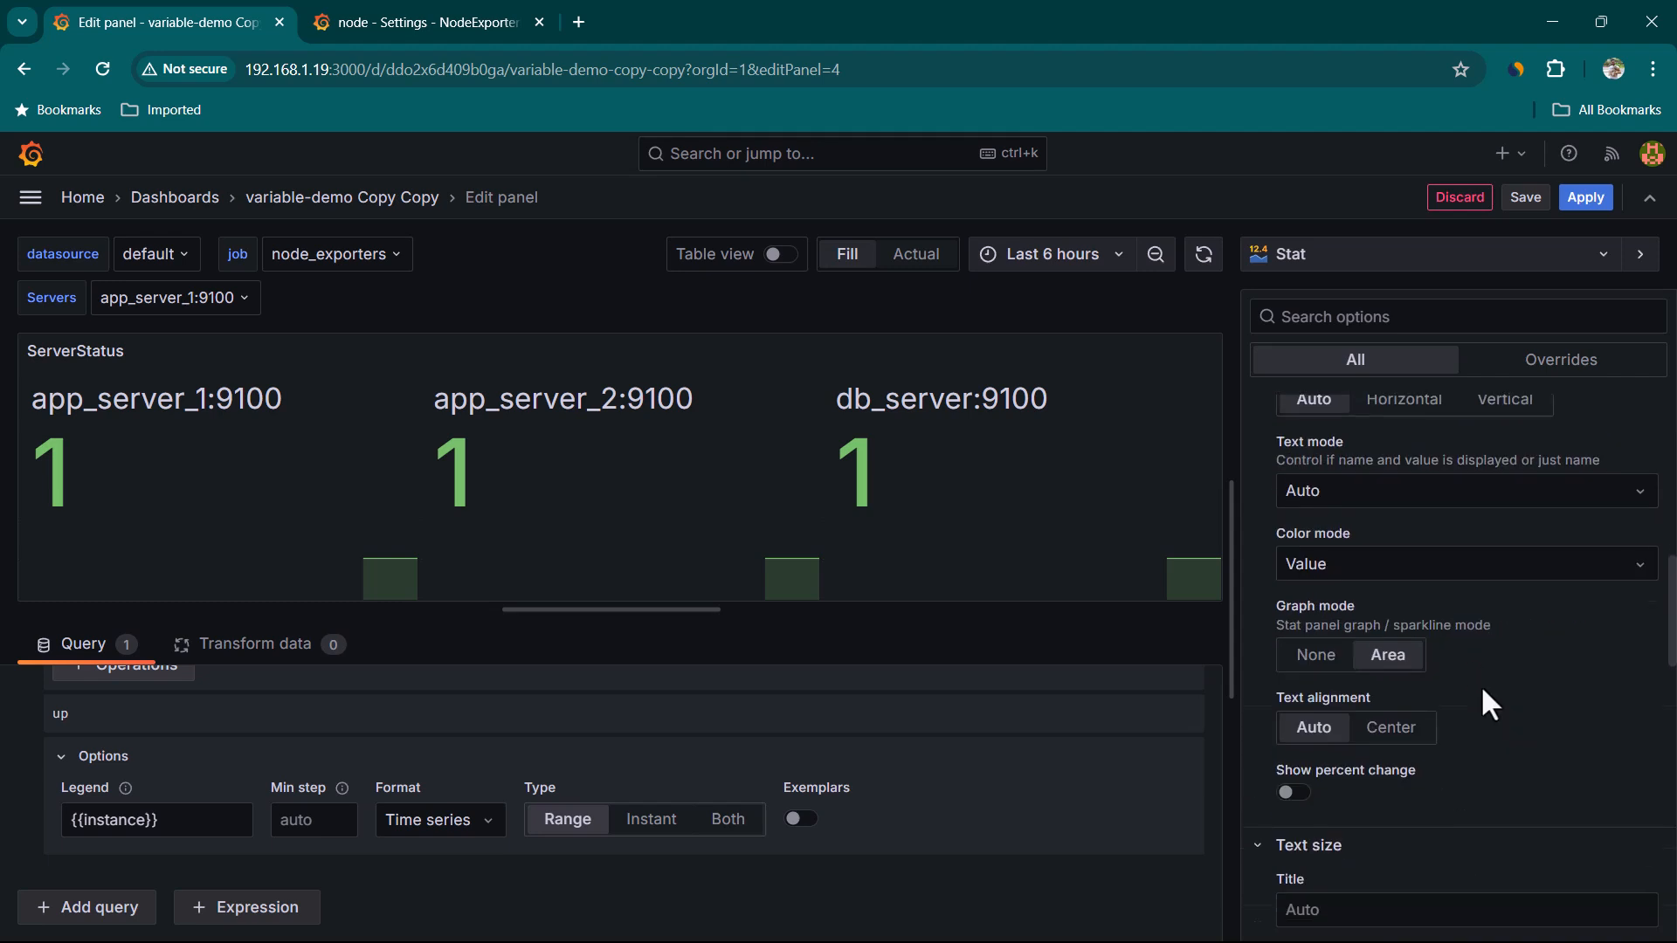
pyautogui.scroll(-4, 1482, 684)
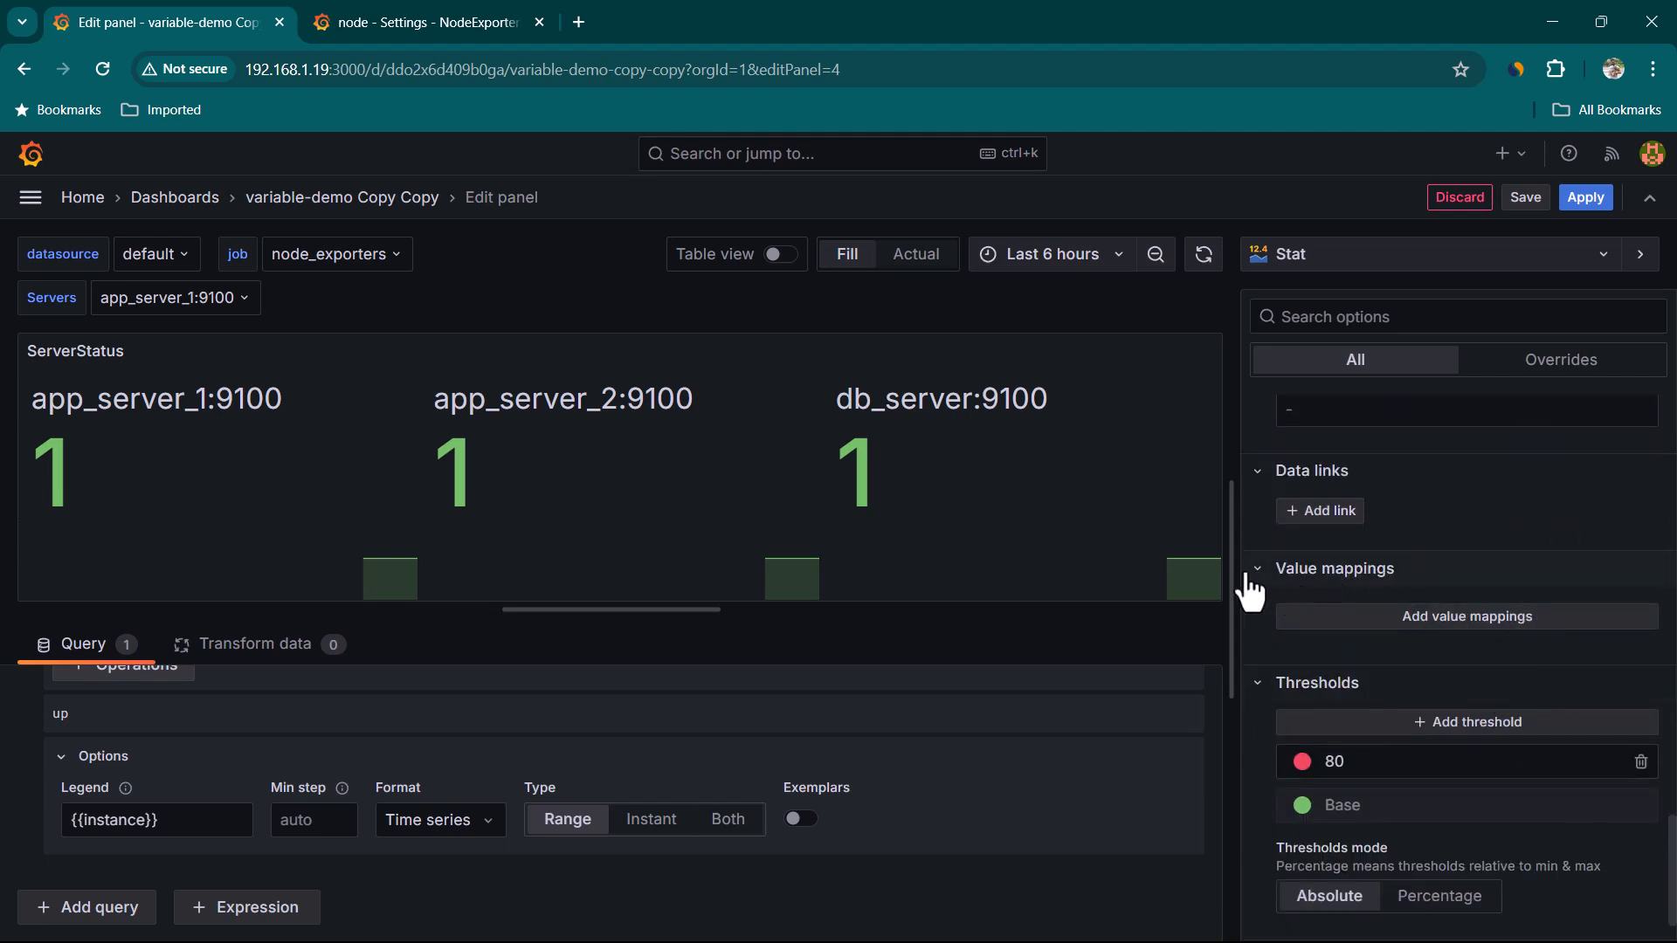
pyautogui.click(1470, 619)
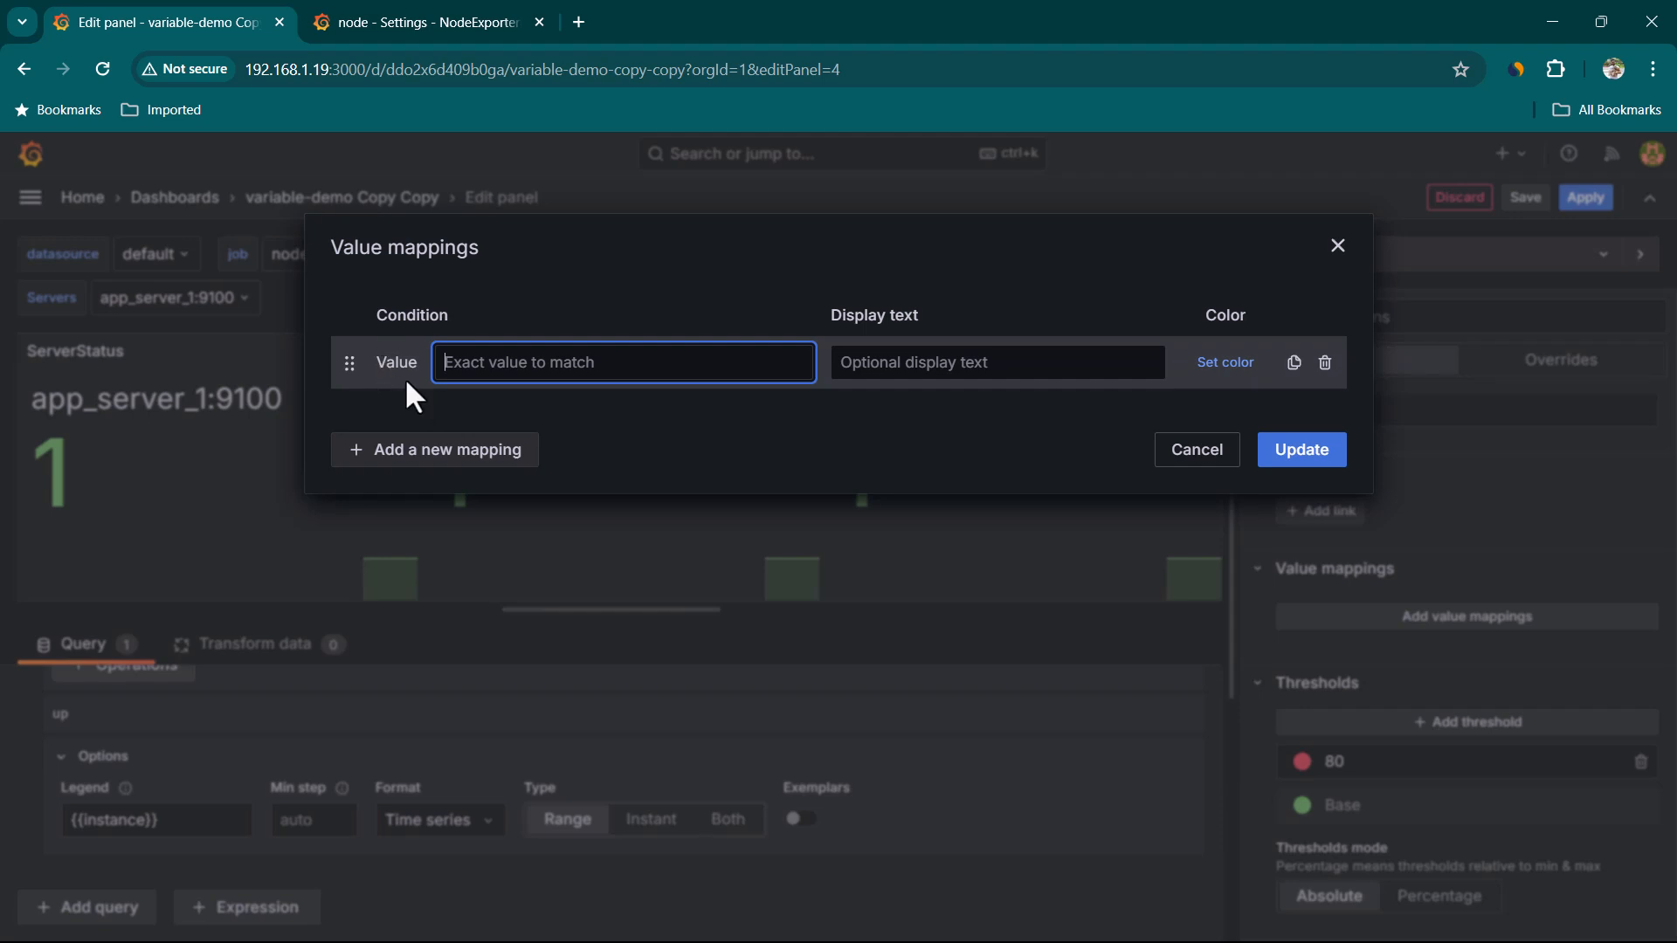
pyautogui.write('1')
pyautogui.click(959, 362)
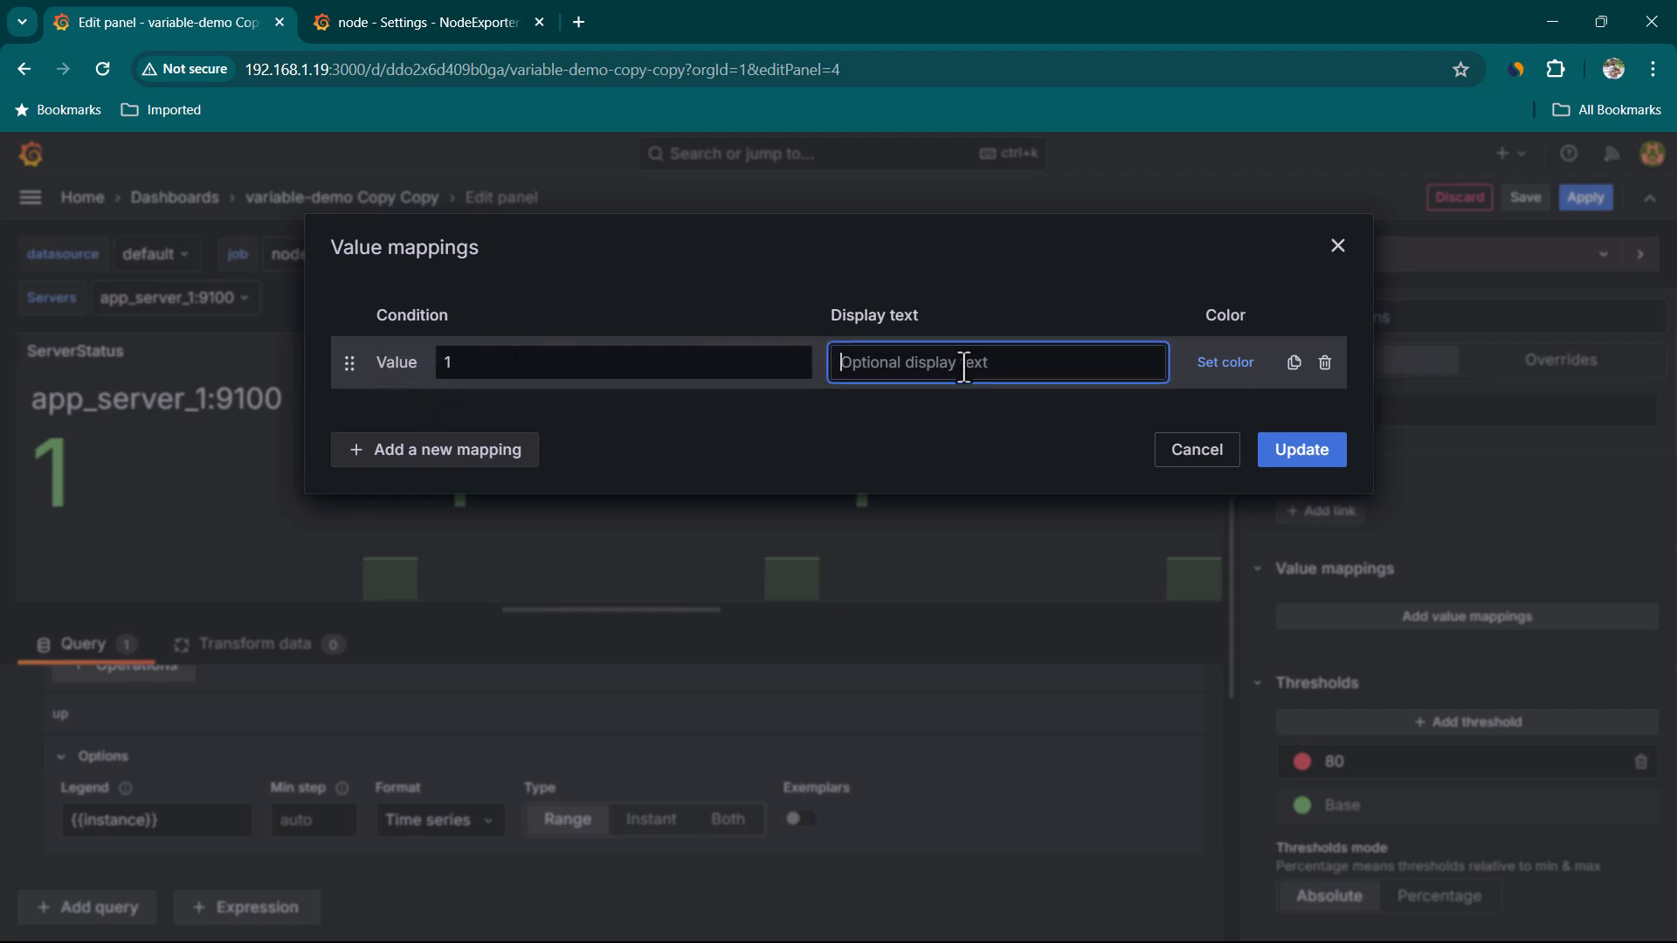
pyautogui.write('UP')
pyautogui.click(490, 367)
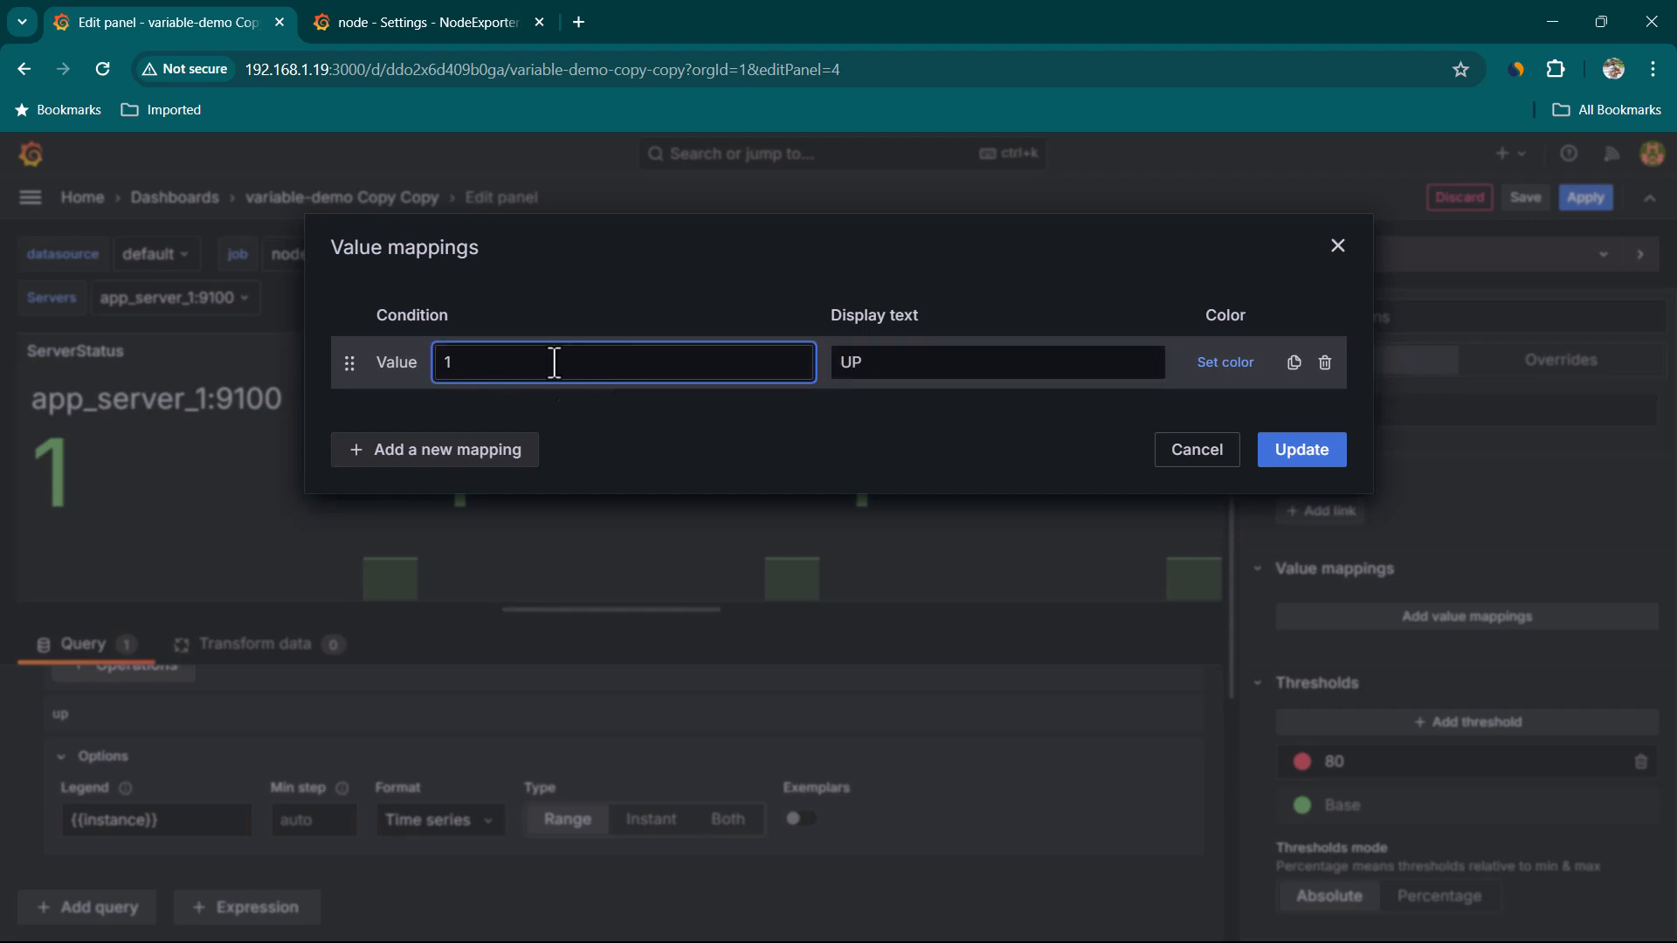
pyautogui.click(895, 365)
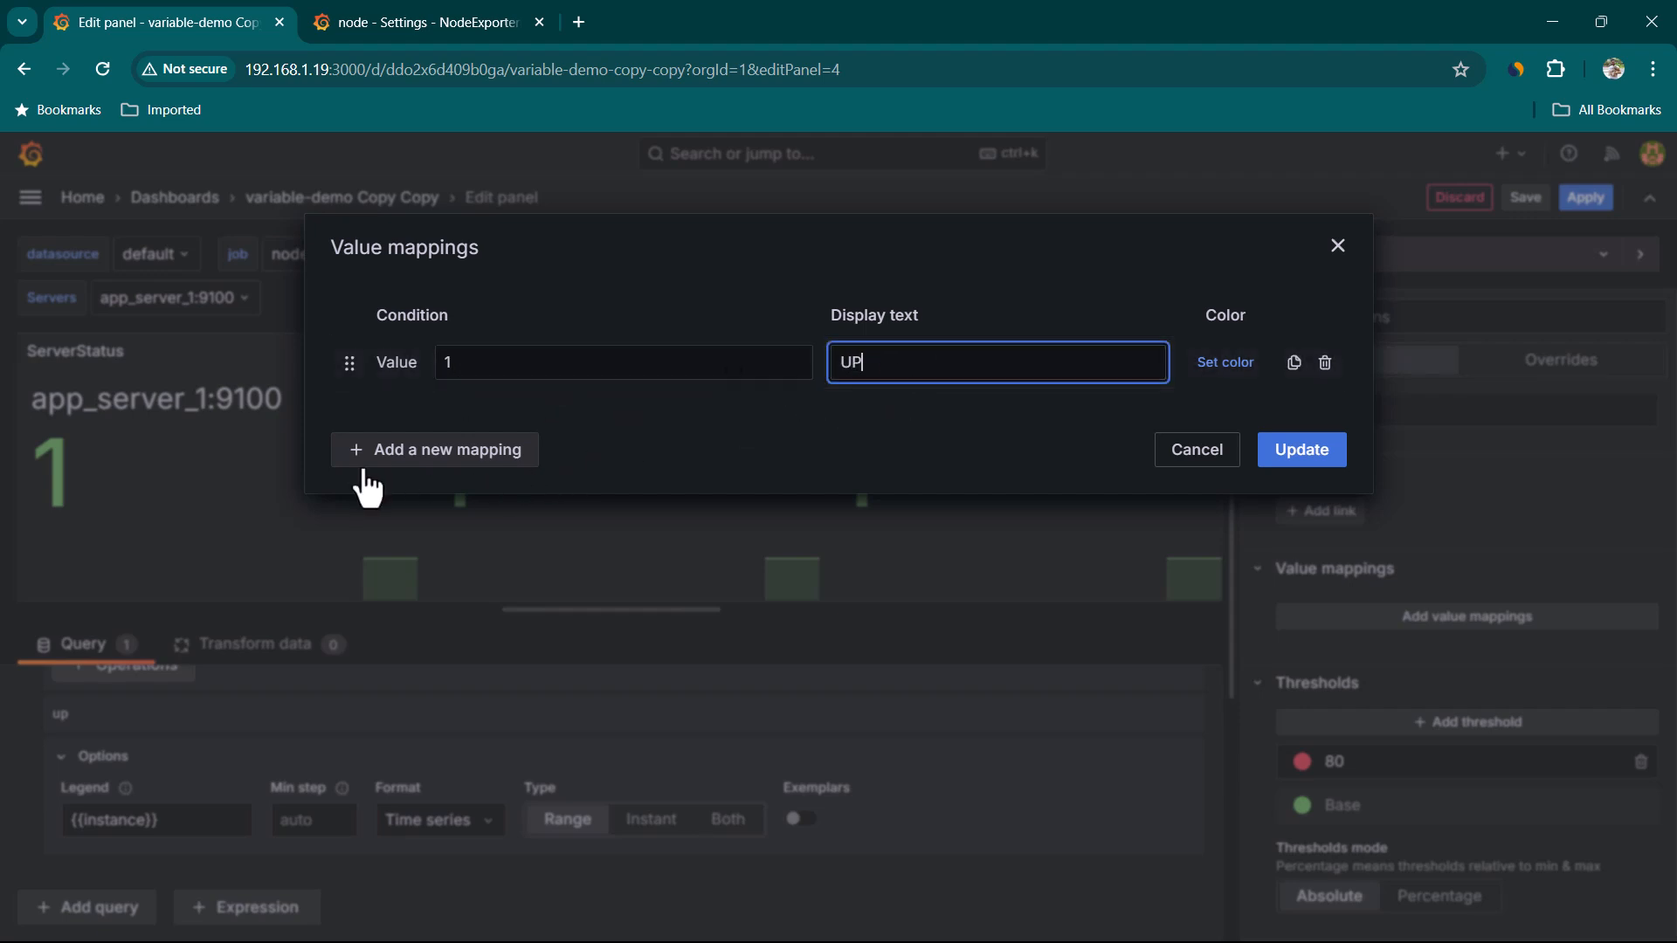
# Add a second value mapping from 0 to Down and update the mappings
pyautogui.click(463, 475)
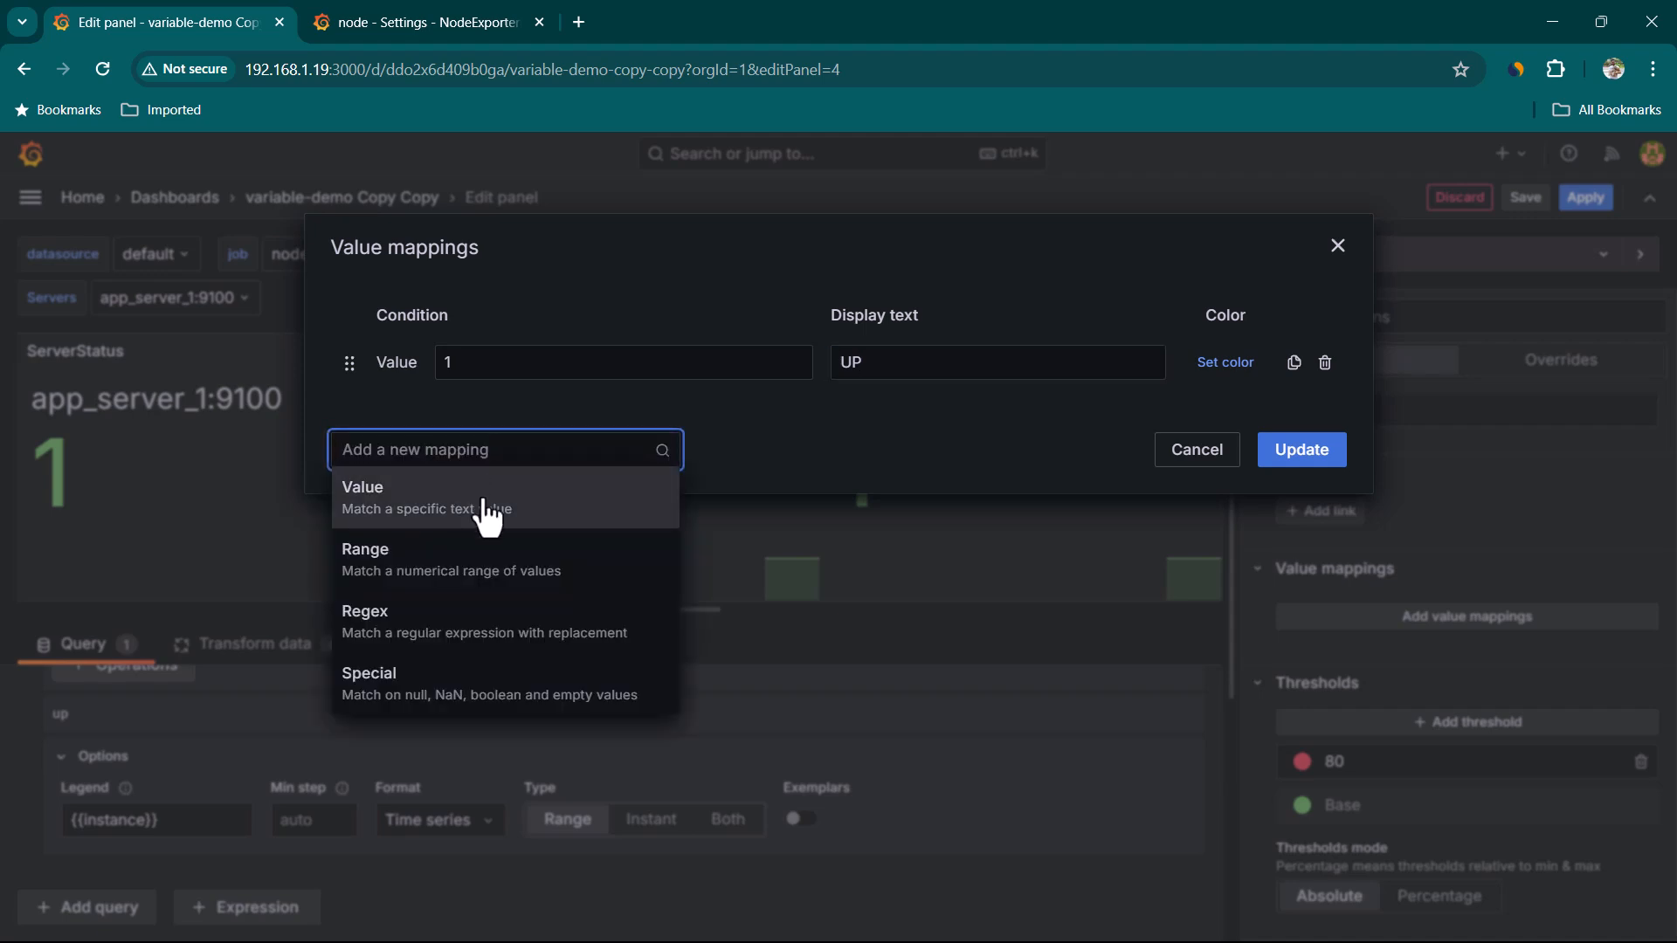
pyautogui.click(488, 515)
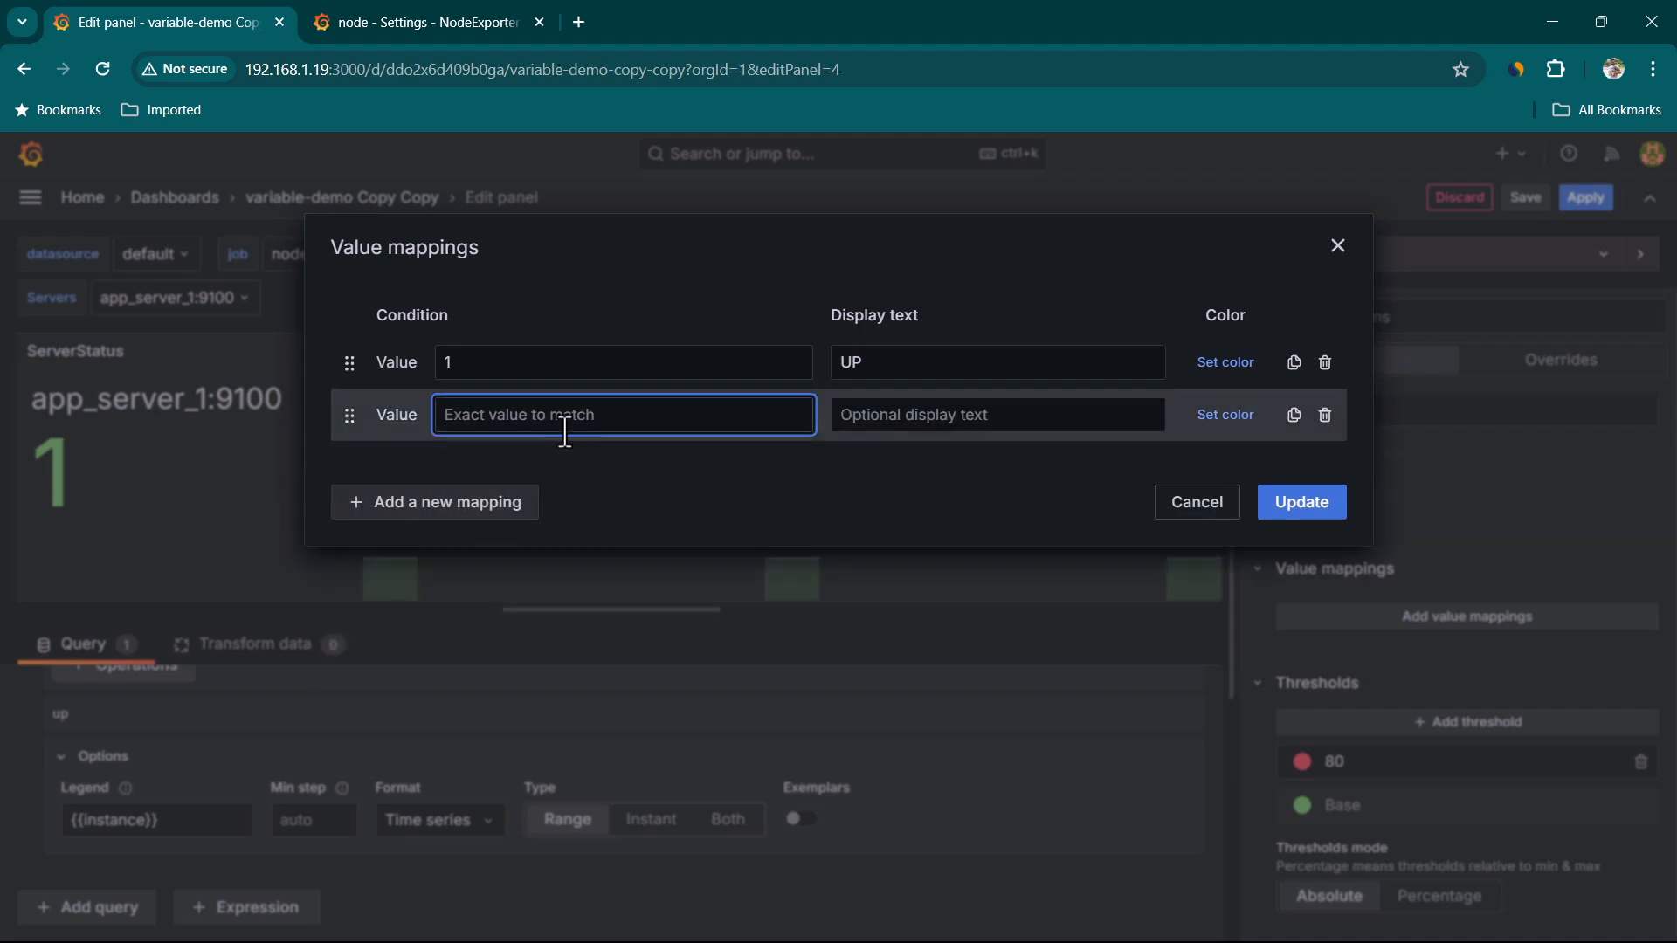
pyautogui.write('0')
pyautogui.click(911, 426)
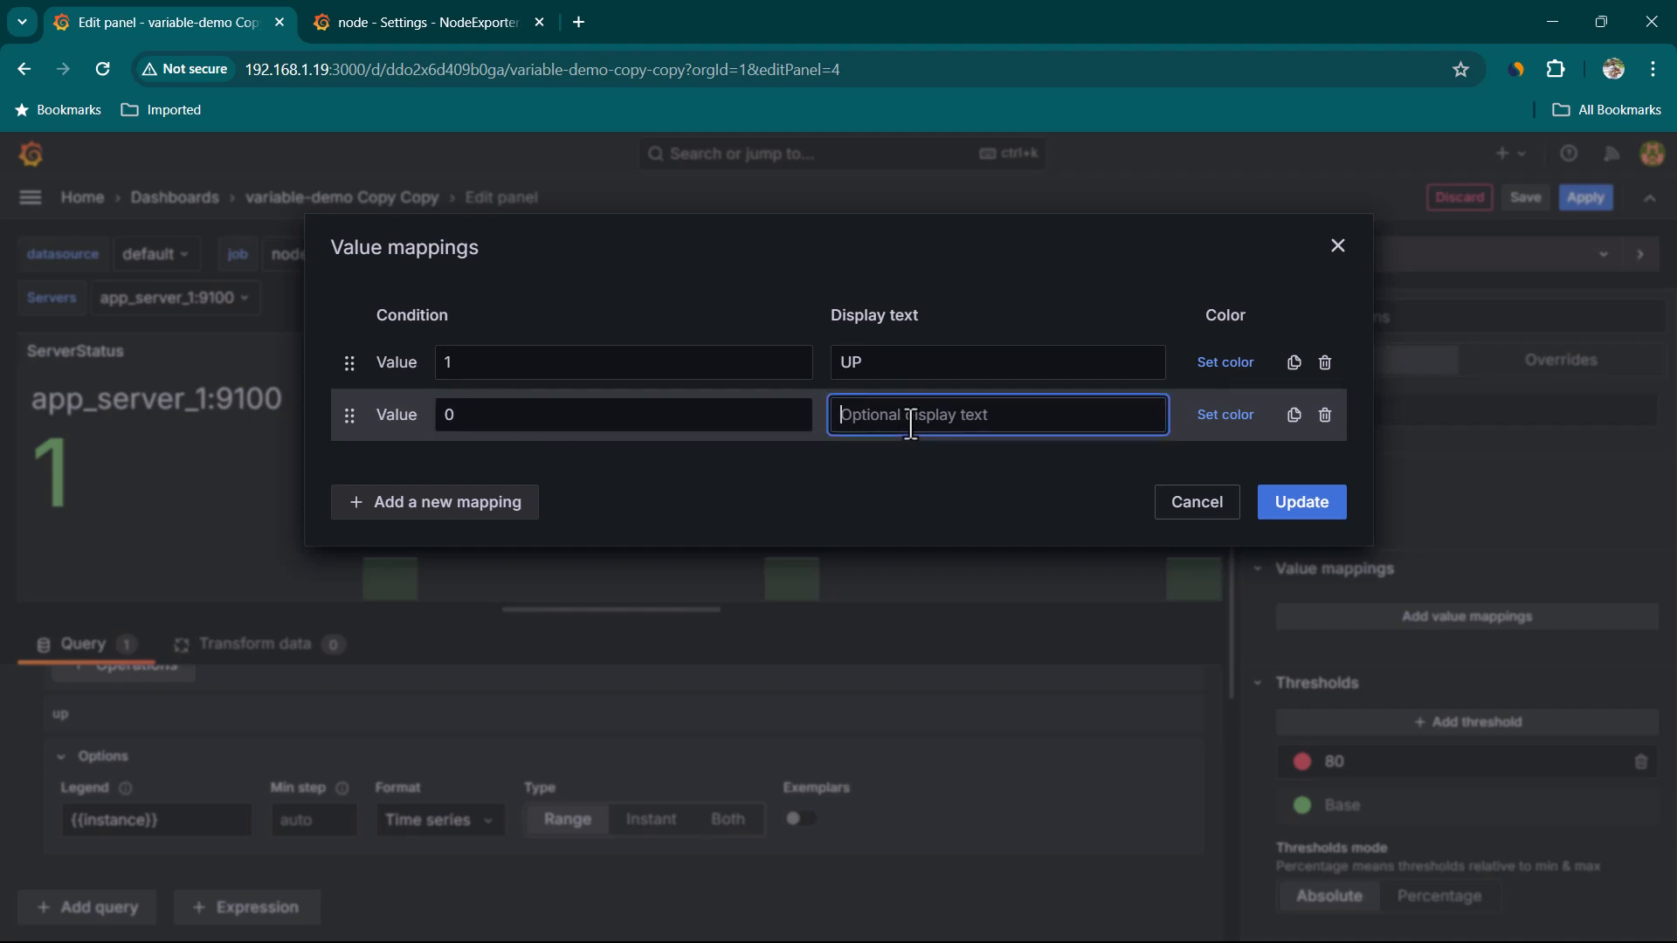
pyautogui.write('Down')
pyautogui.click(1306, 509)
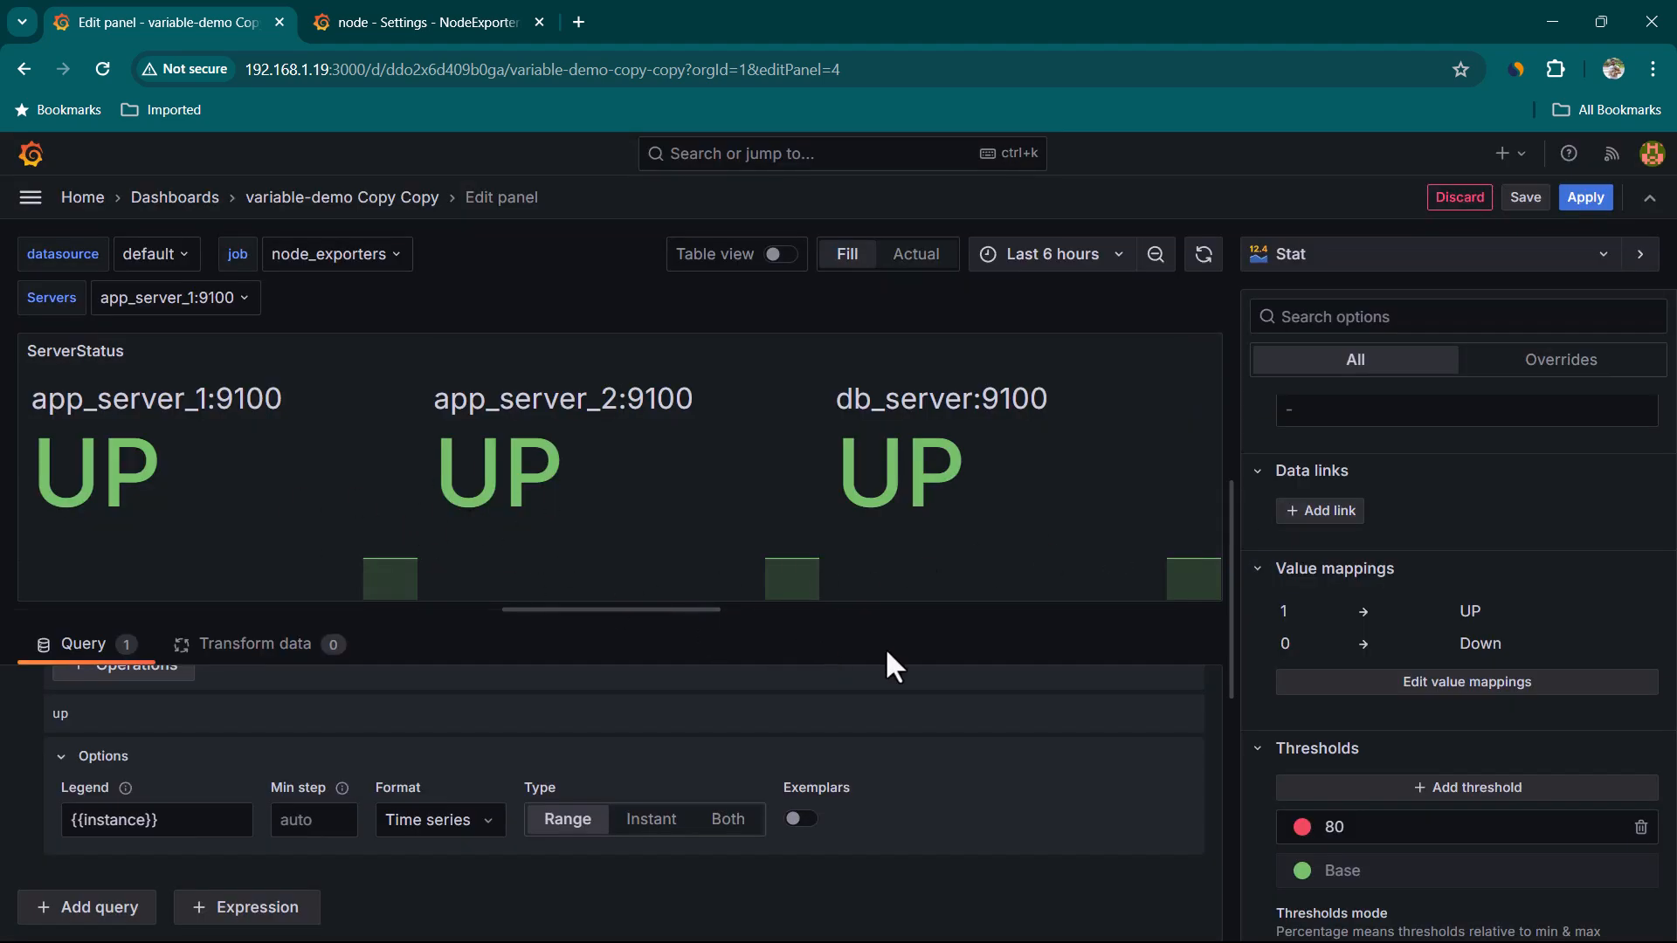
# Apply the panel, then move the ServerStatus panel beside CPU Basic and resize it to match
pyautogui.click(1583, 199)
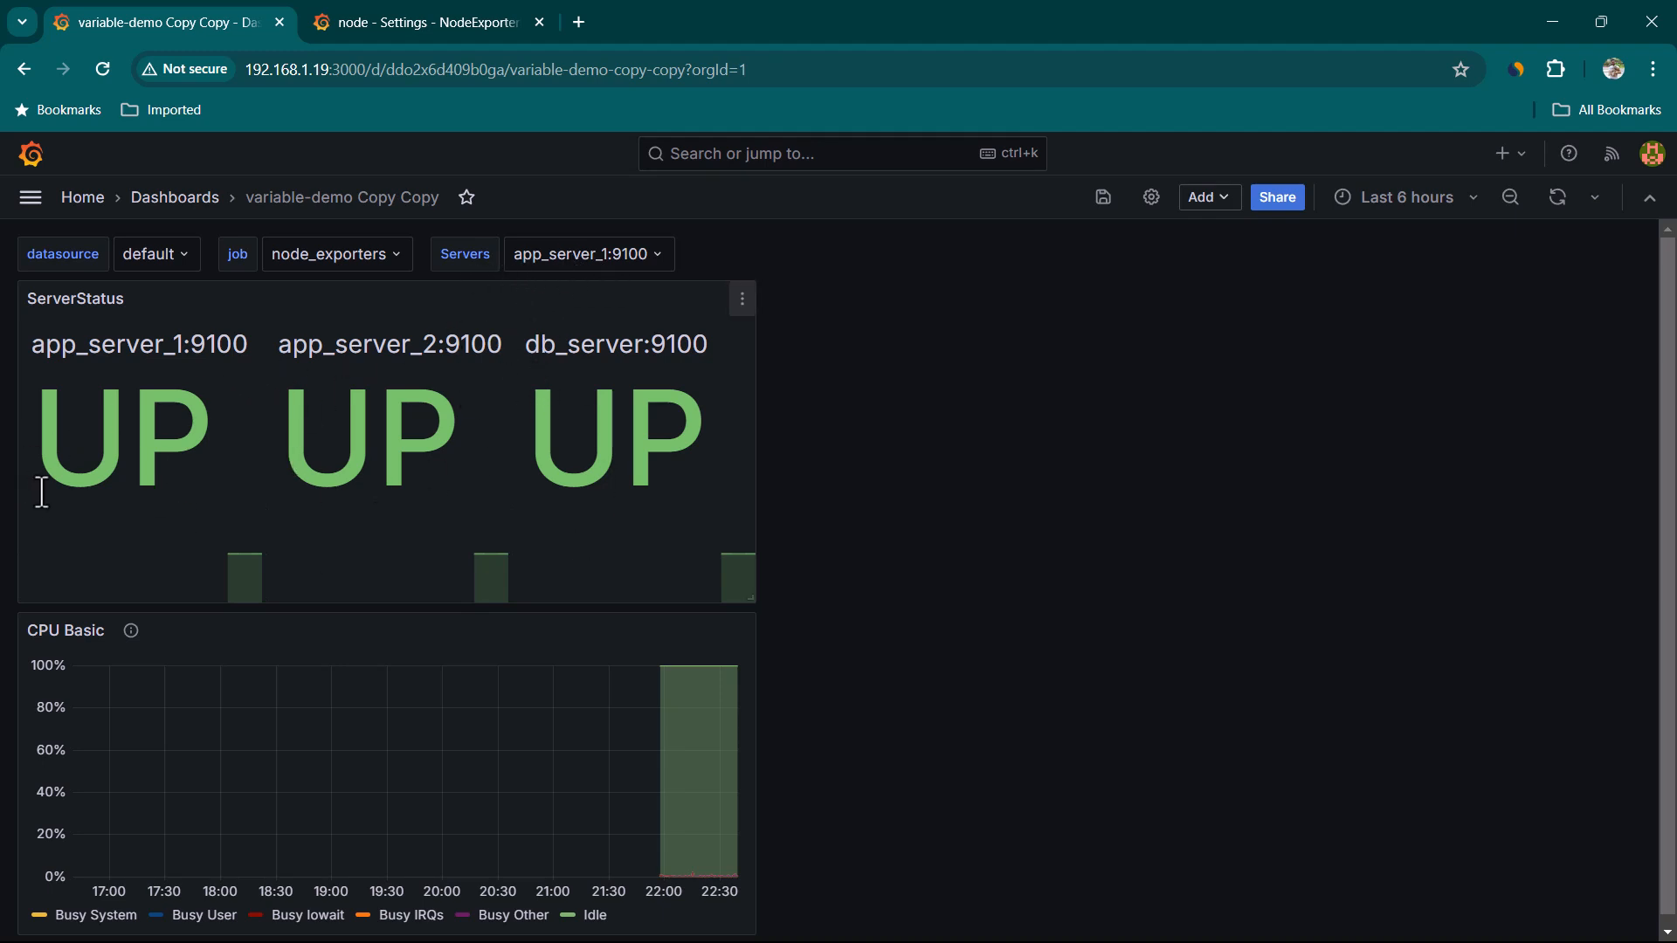
pyautogui.moveTo(121, 427); pyautogui.dragTo(698, 414)
pyautogui.click(690, 389)
pyautogui.moveTo(747, 601); pyautogui.dragTo(561, 562)
pyautogui.moveTo(158, 311); pyautogui.dragTo(906, 286)
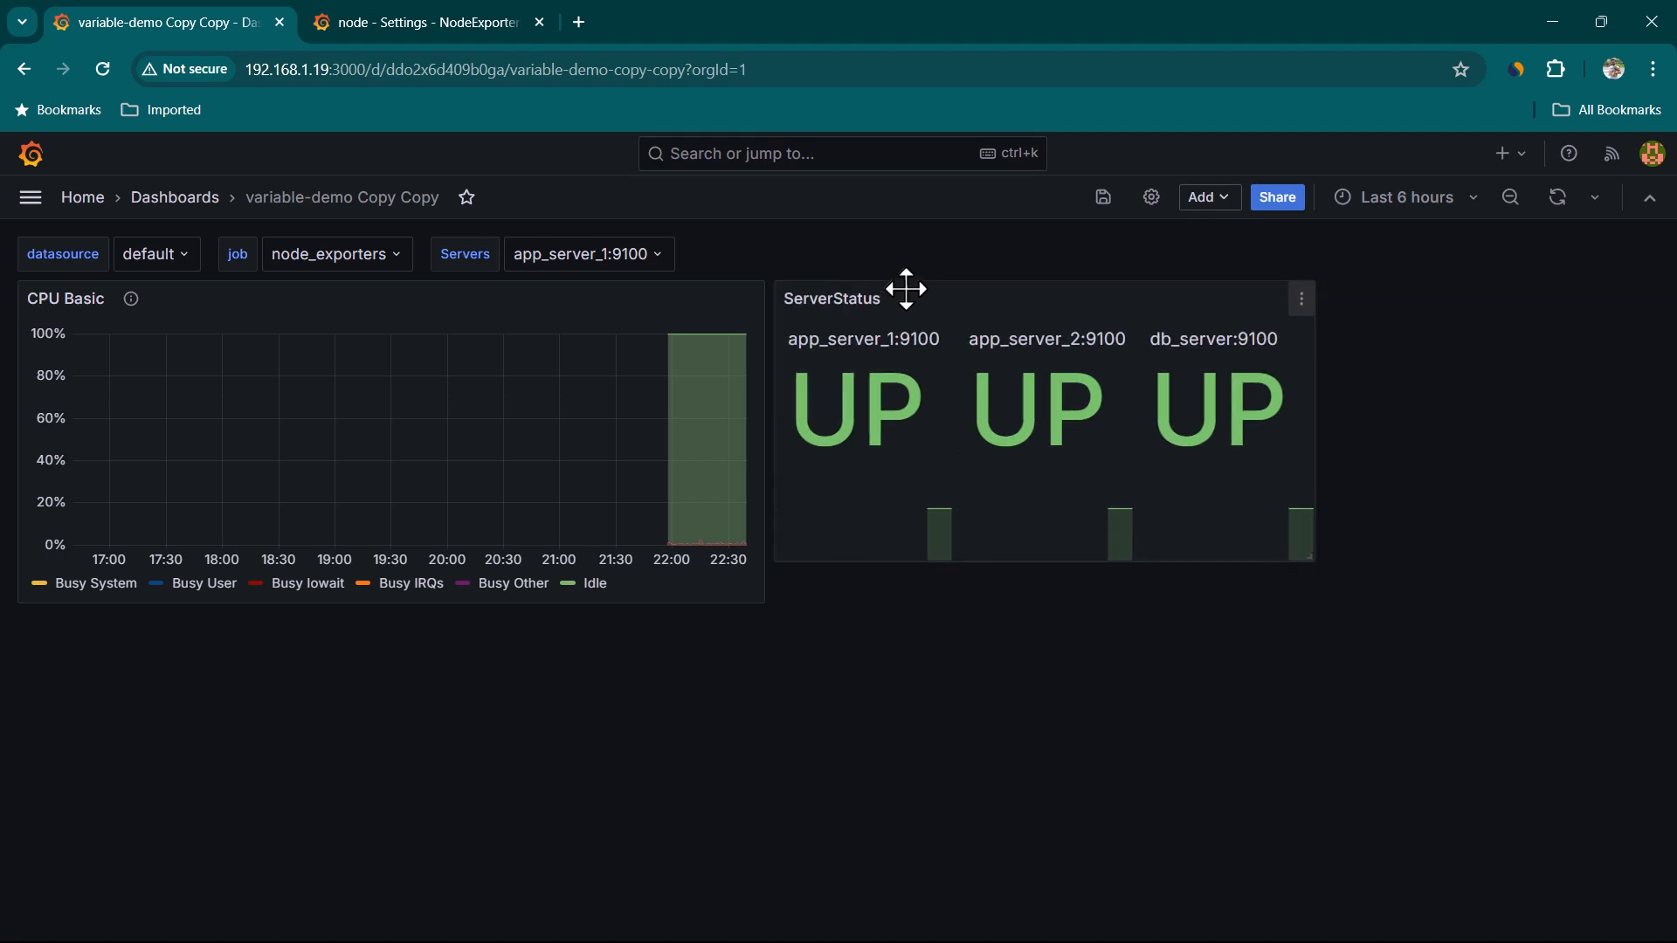
pyautogui.moveTo(1308, 559); pyautogui.dragTo(1429, 597)
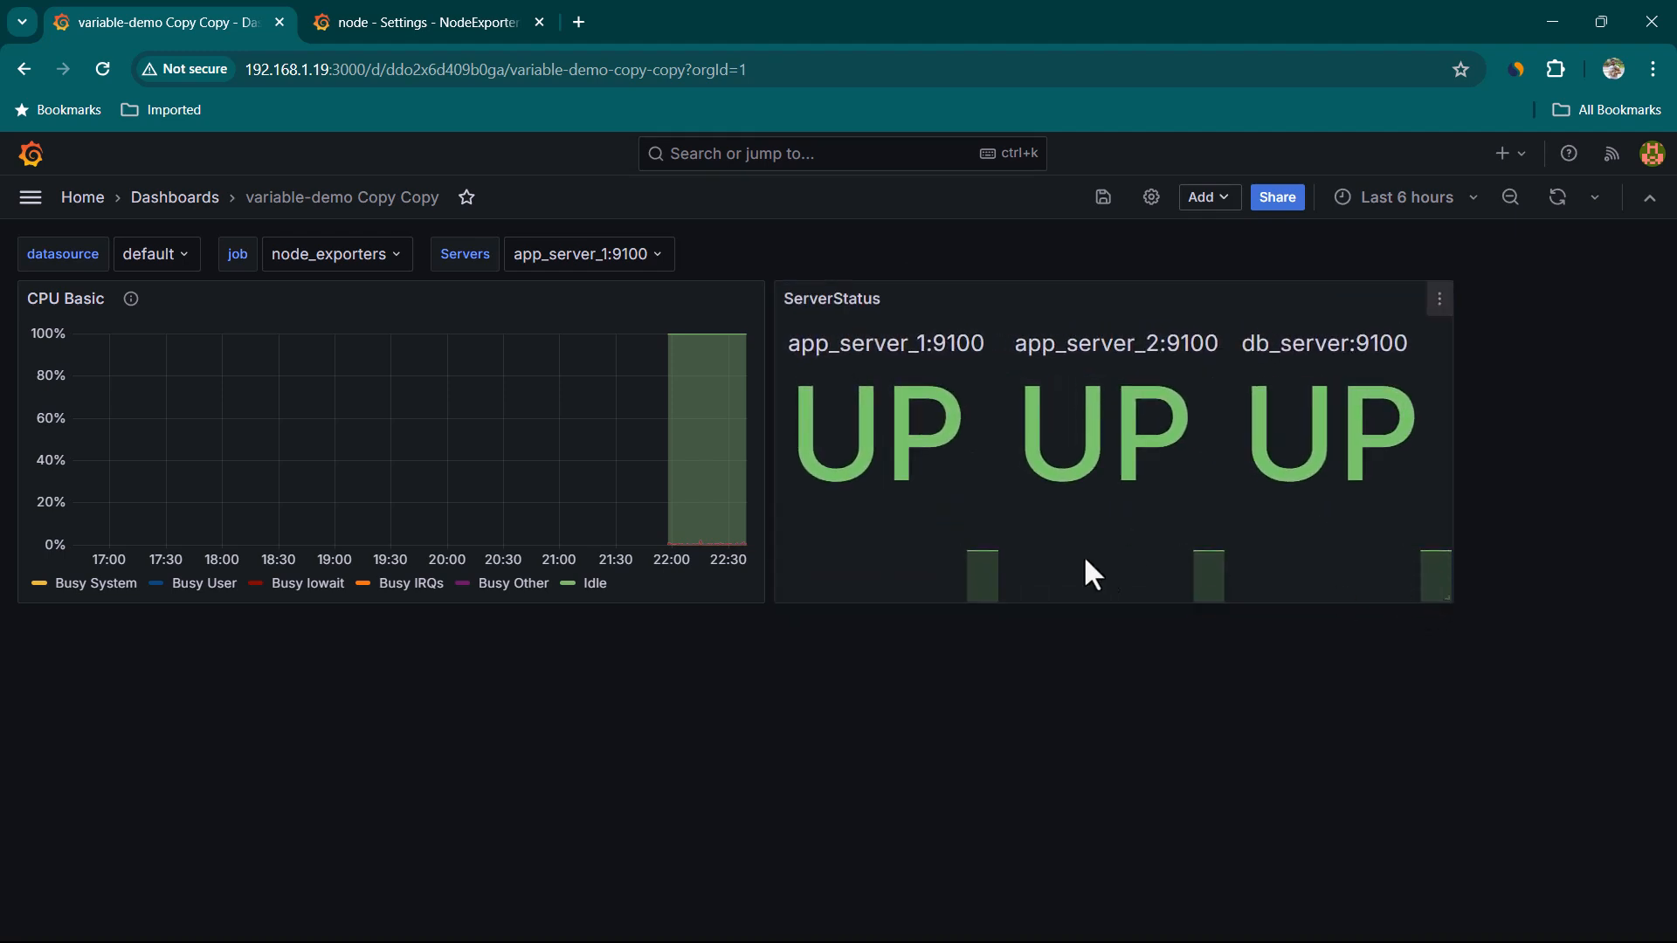
# Edit the ServerStatus panel and add a label filter instance = $node to its query
pyautogui.click(1440, 299)
pyautogui.click(1319, 389)
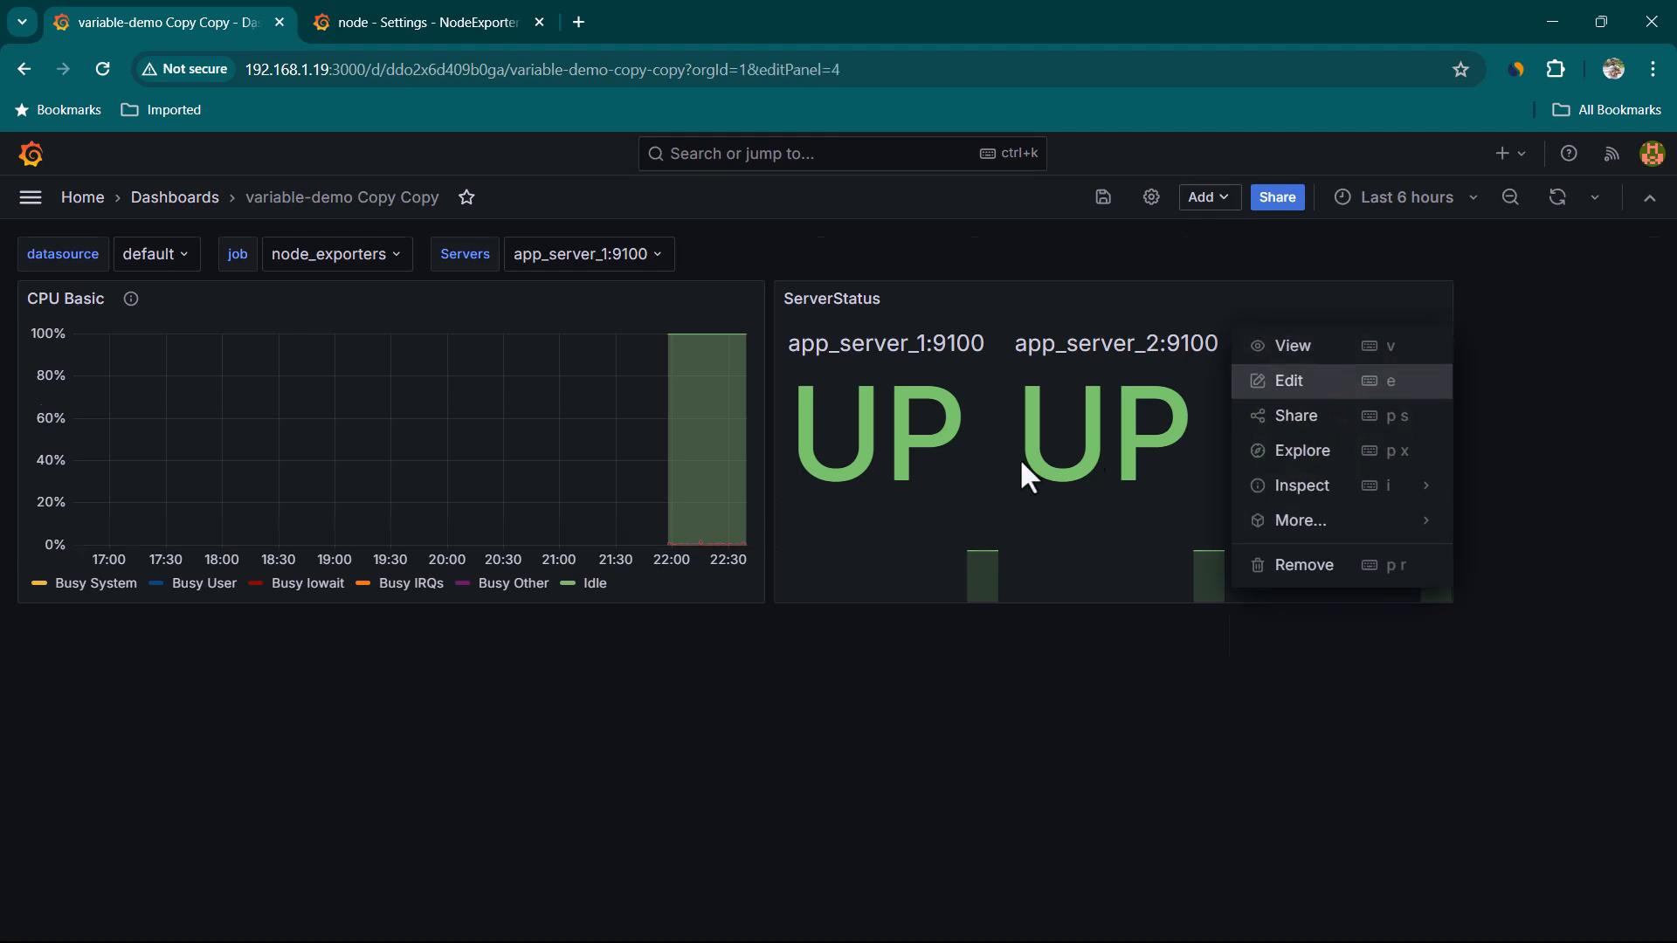
pyautogui.scroll(-2, 309, 788)
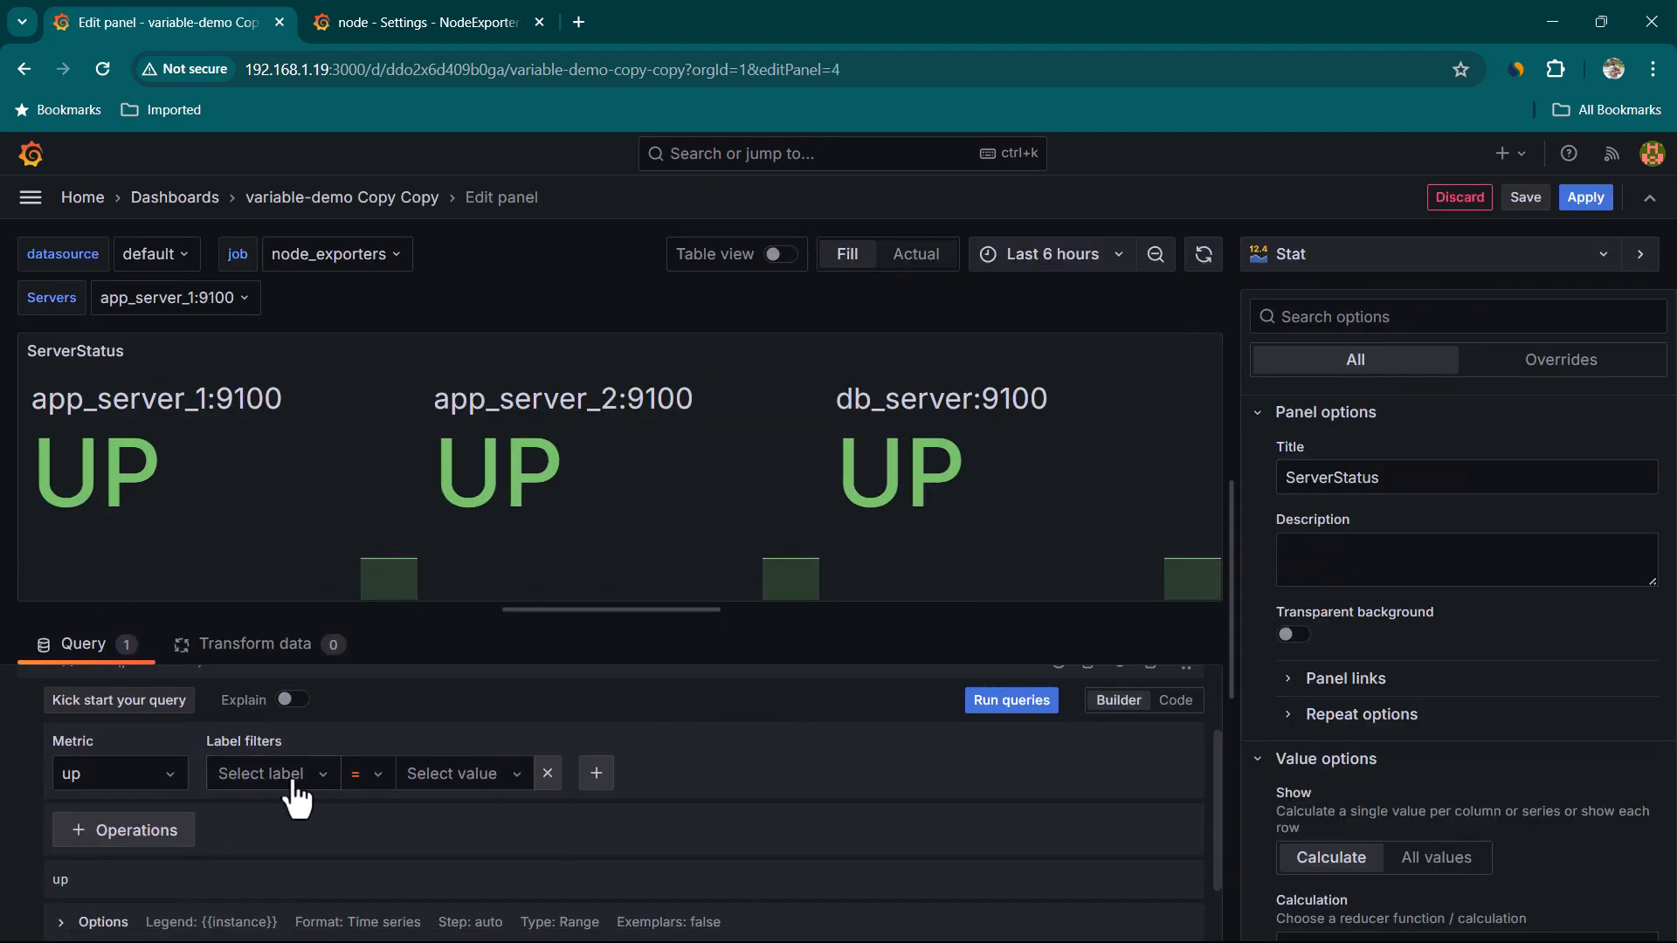
pyautogui.click(294, 780)
pyautogui.click(270, 699)
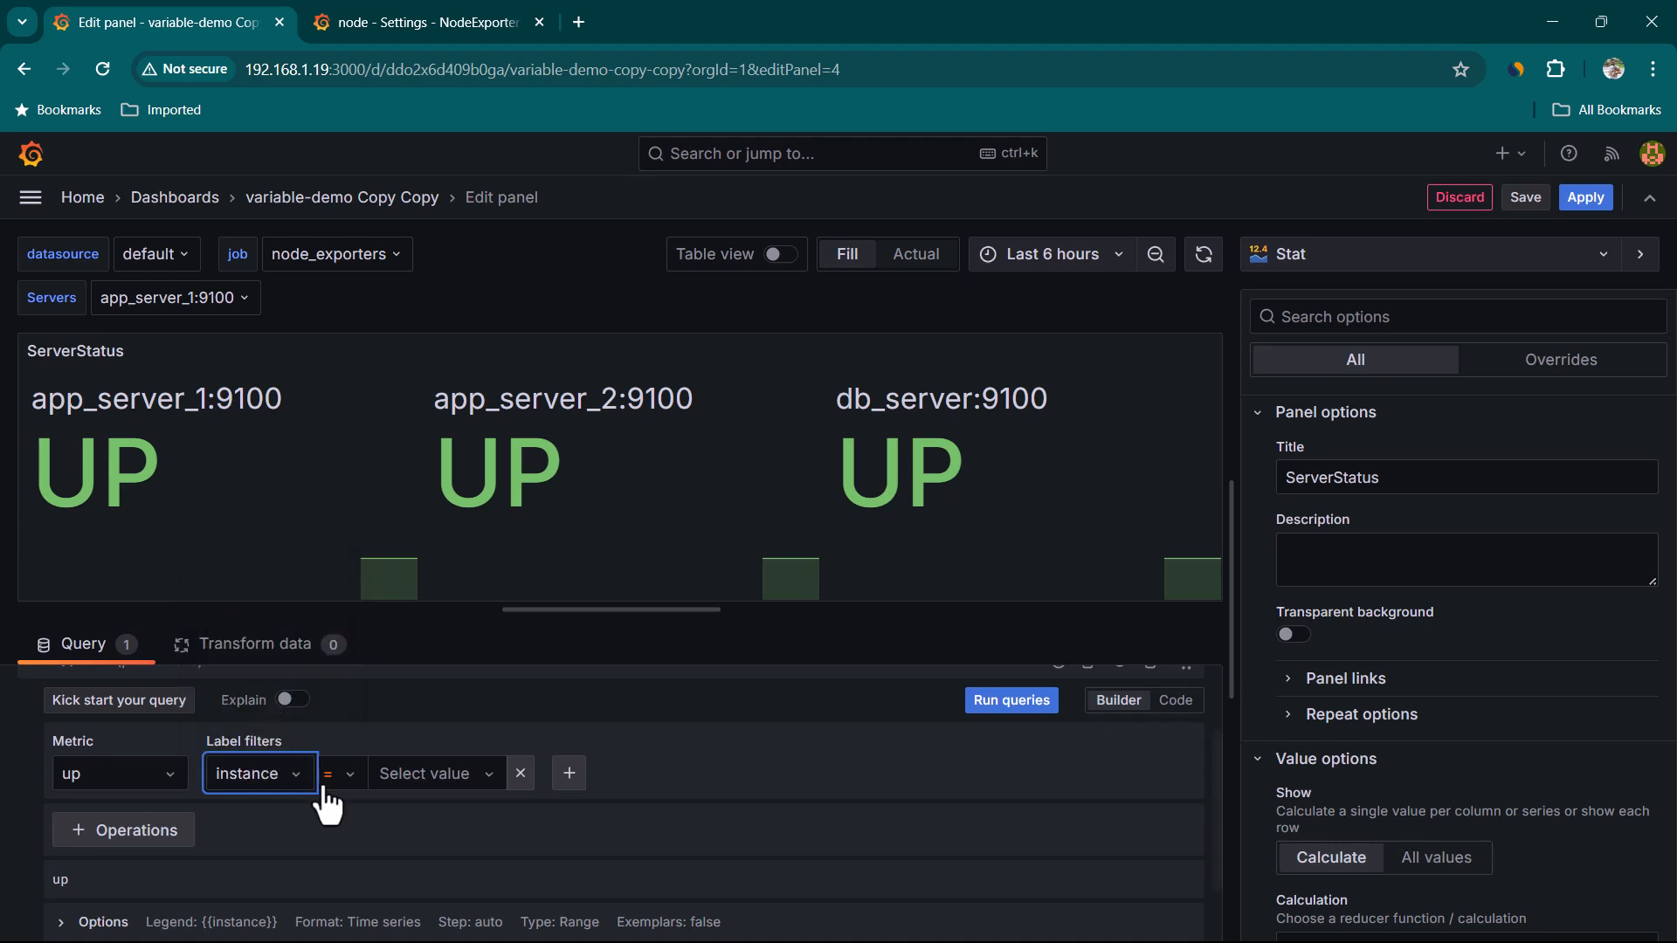
pyautogui.click(435, 777)
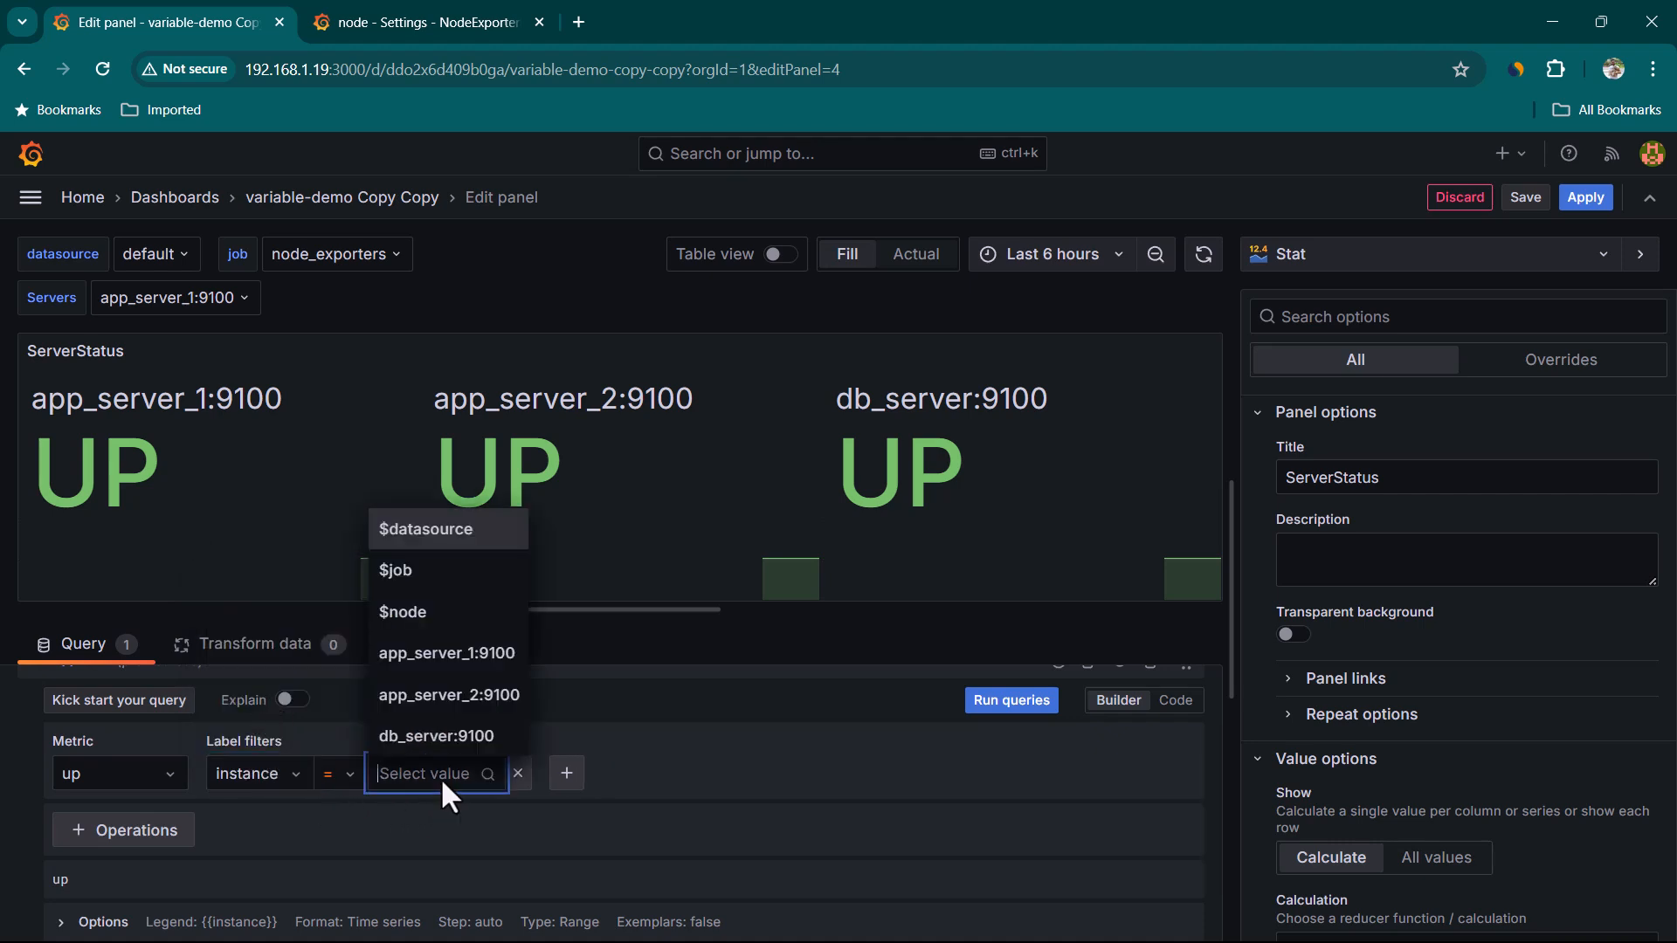
pyautogui.click(404, 614)
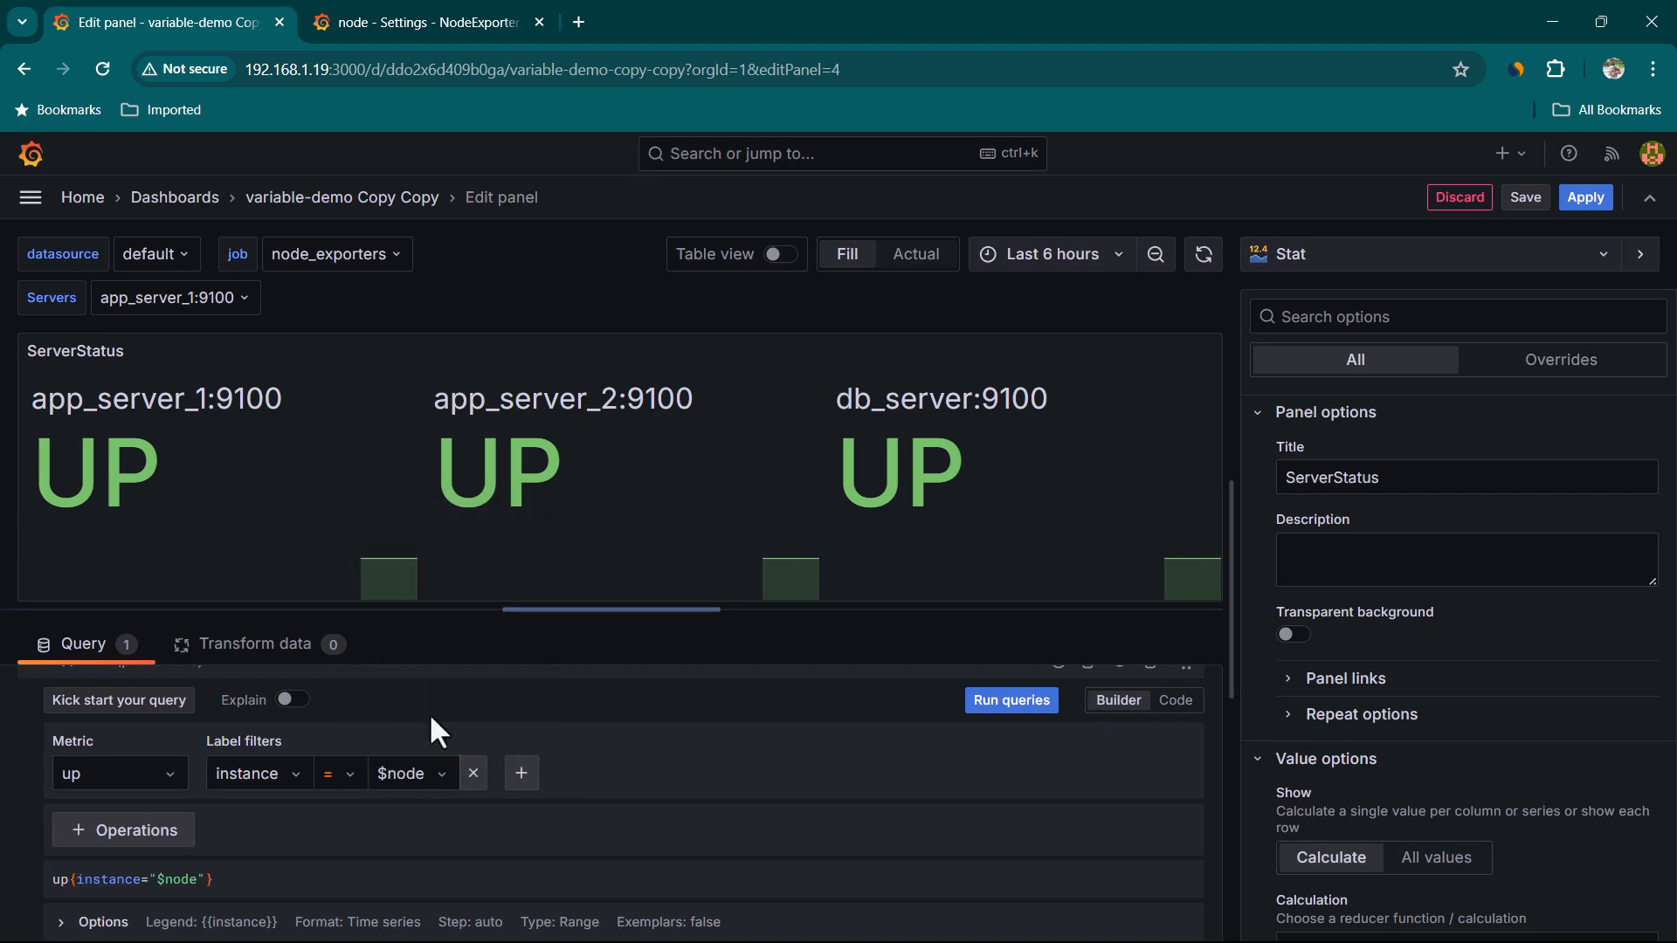
# Run the ServerStatus query and apply the panel
pyautogui.click(989, 704)
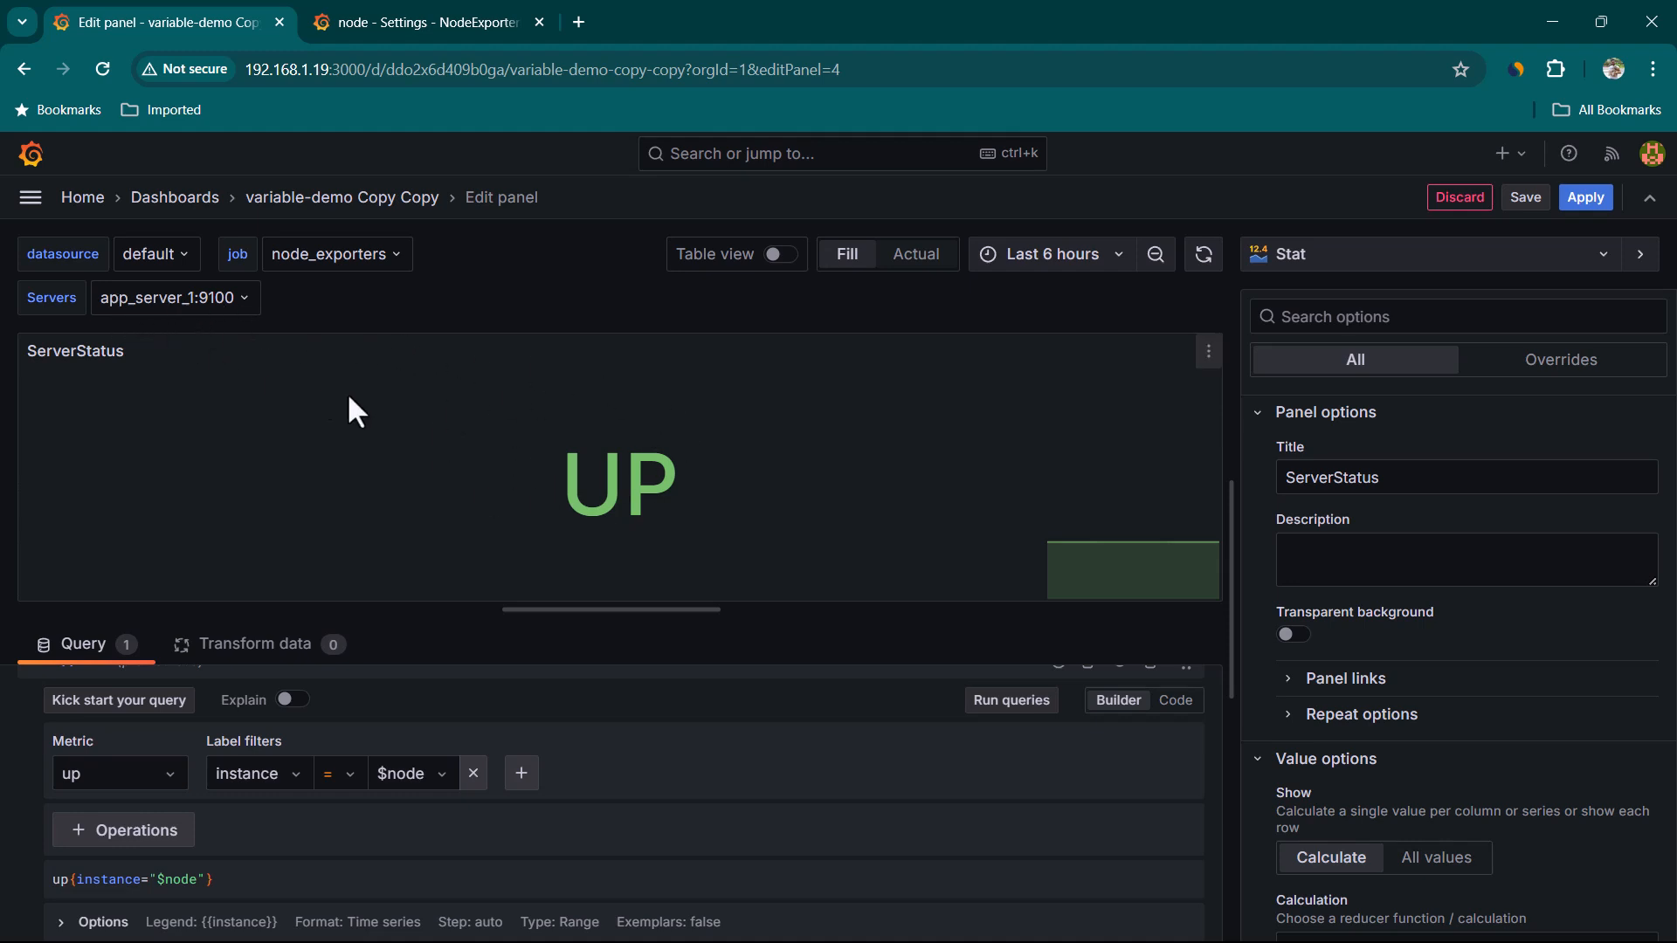
pyautogui.click(1588, 206)
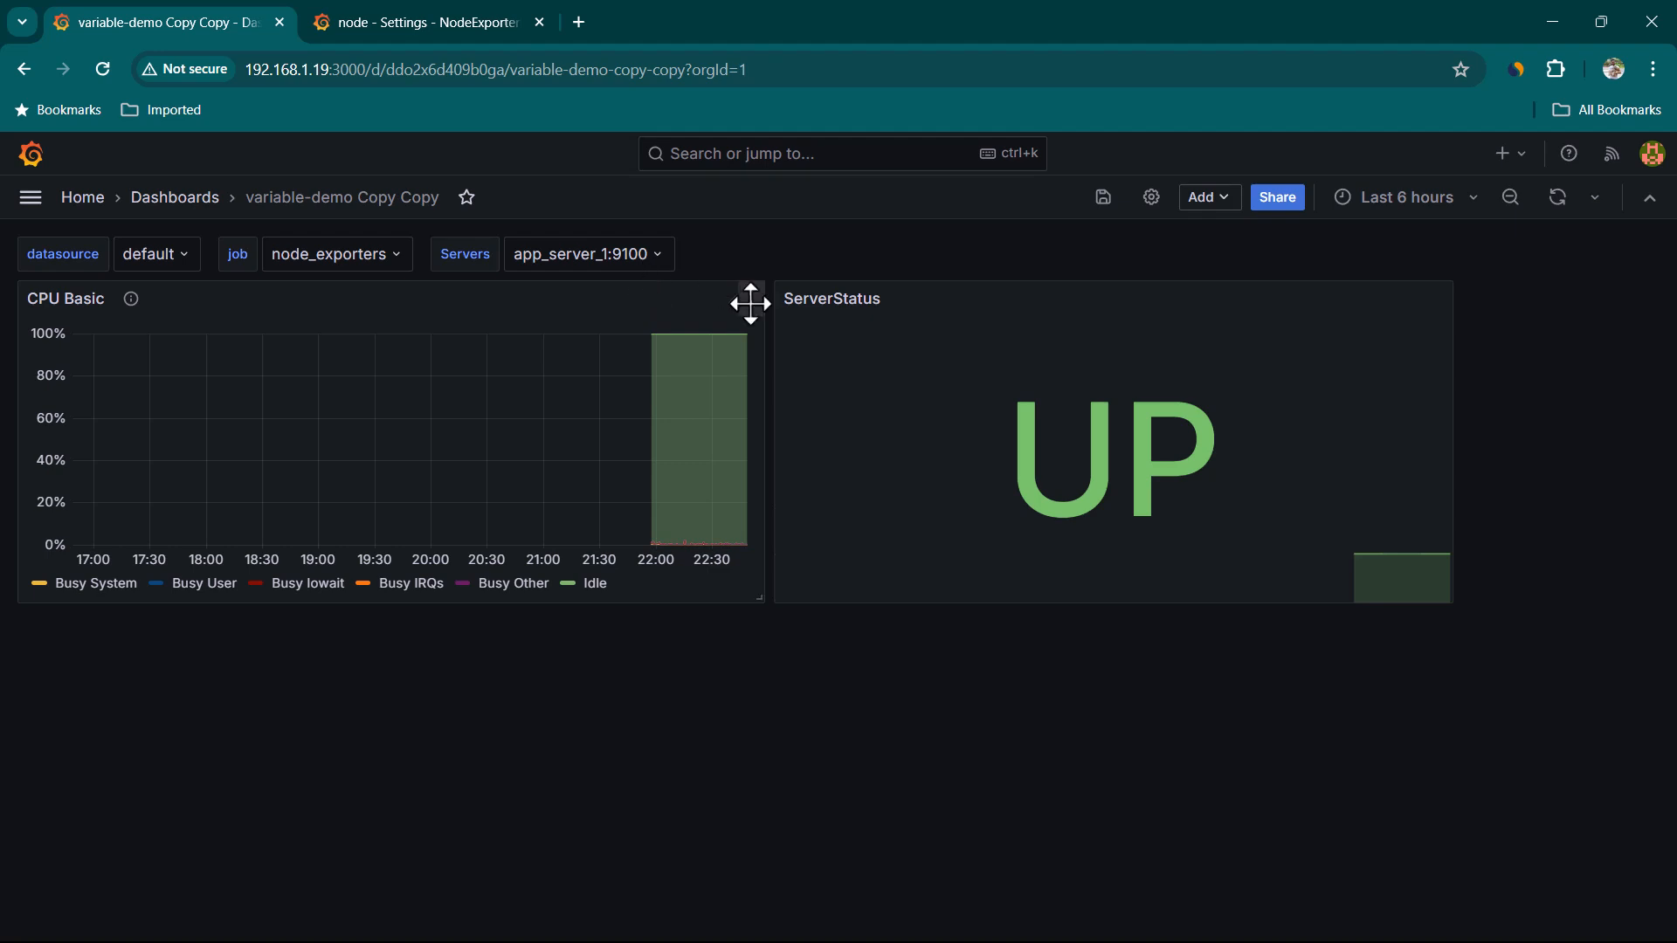
# Edit the ServerStatus panel, change the instance label filter operator to =~, run the query and apply the panel
pyautogui.click(660, 262)
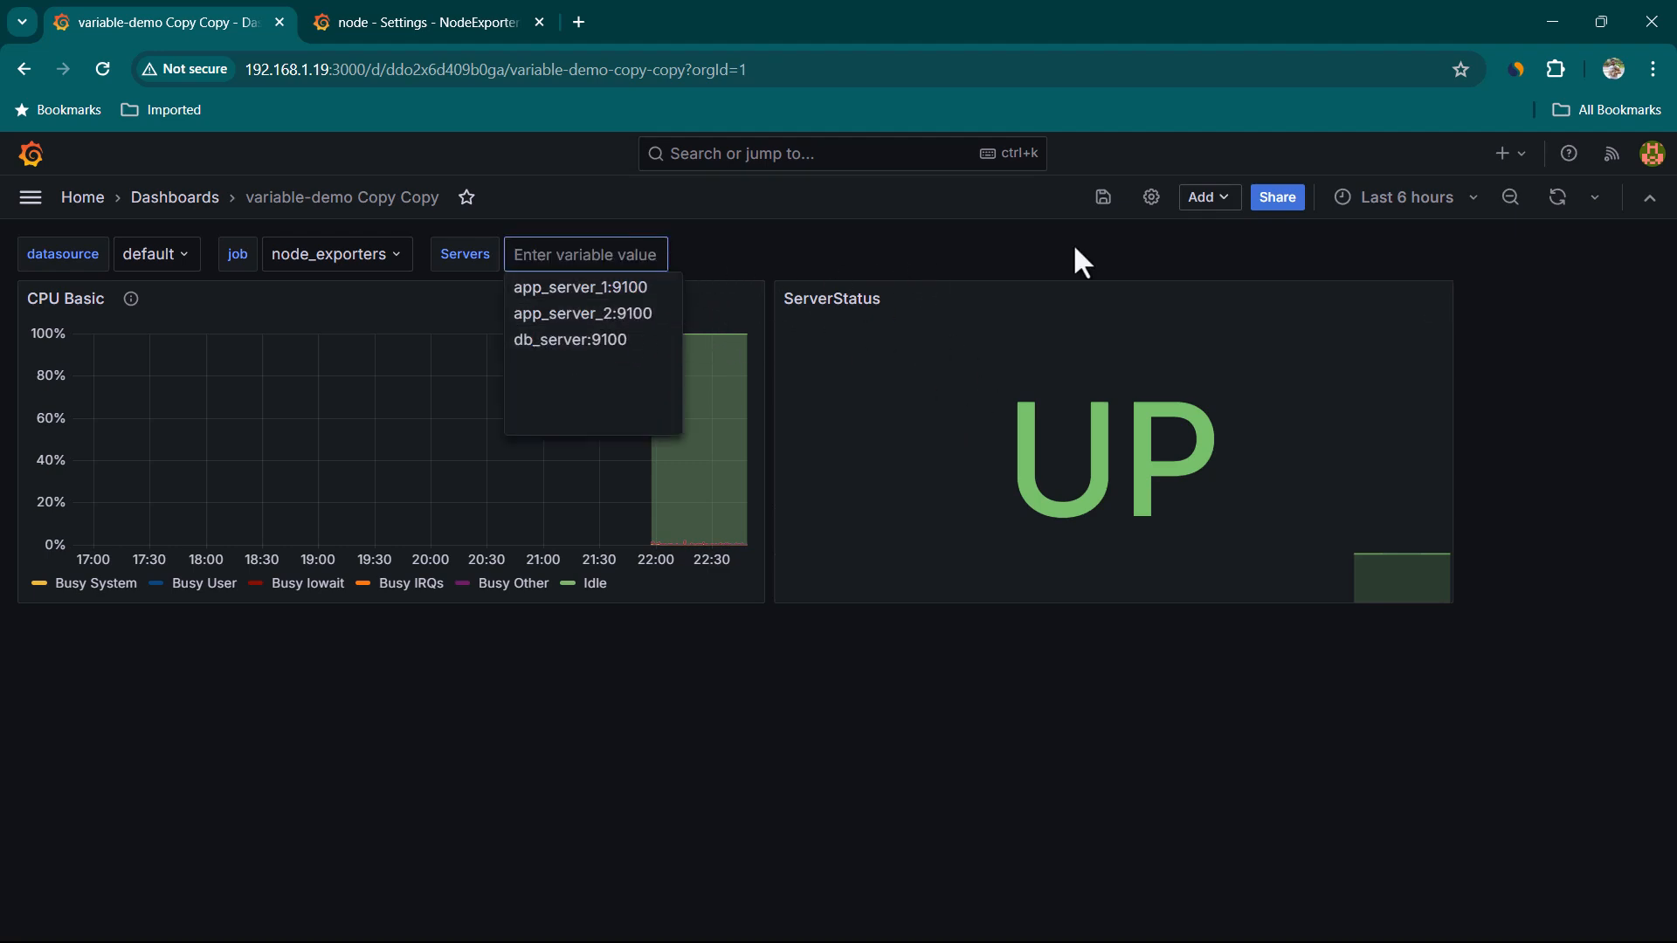
pyautogui.click(839, 263)
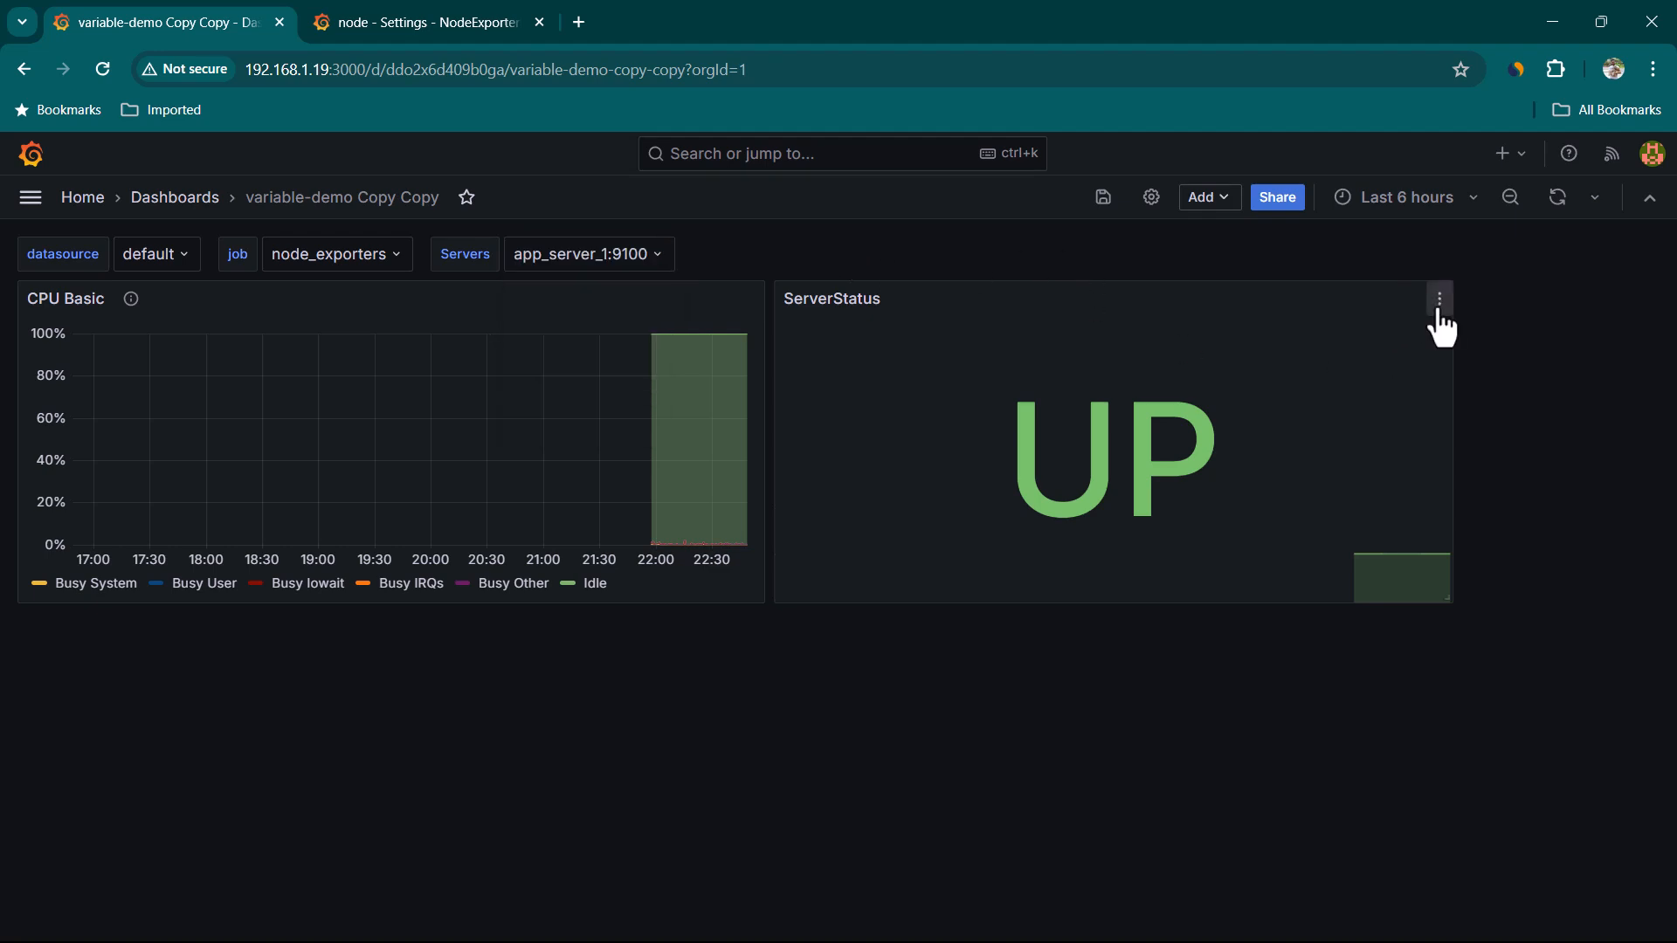
pyautogui.click(1439, 300)
pyautogui.click(1288, 393)
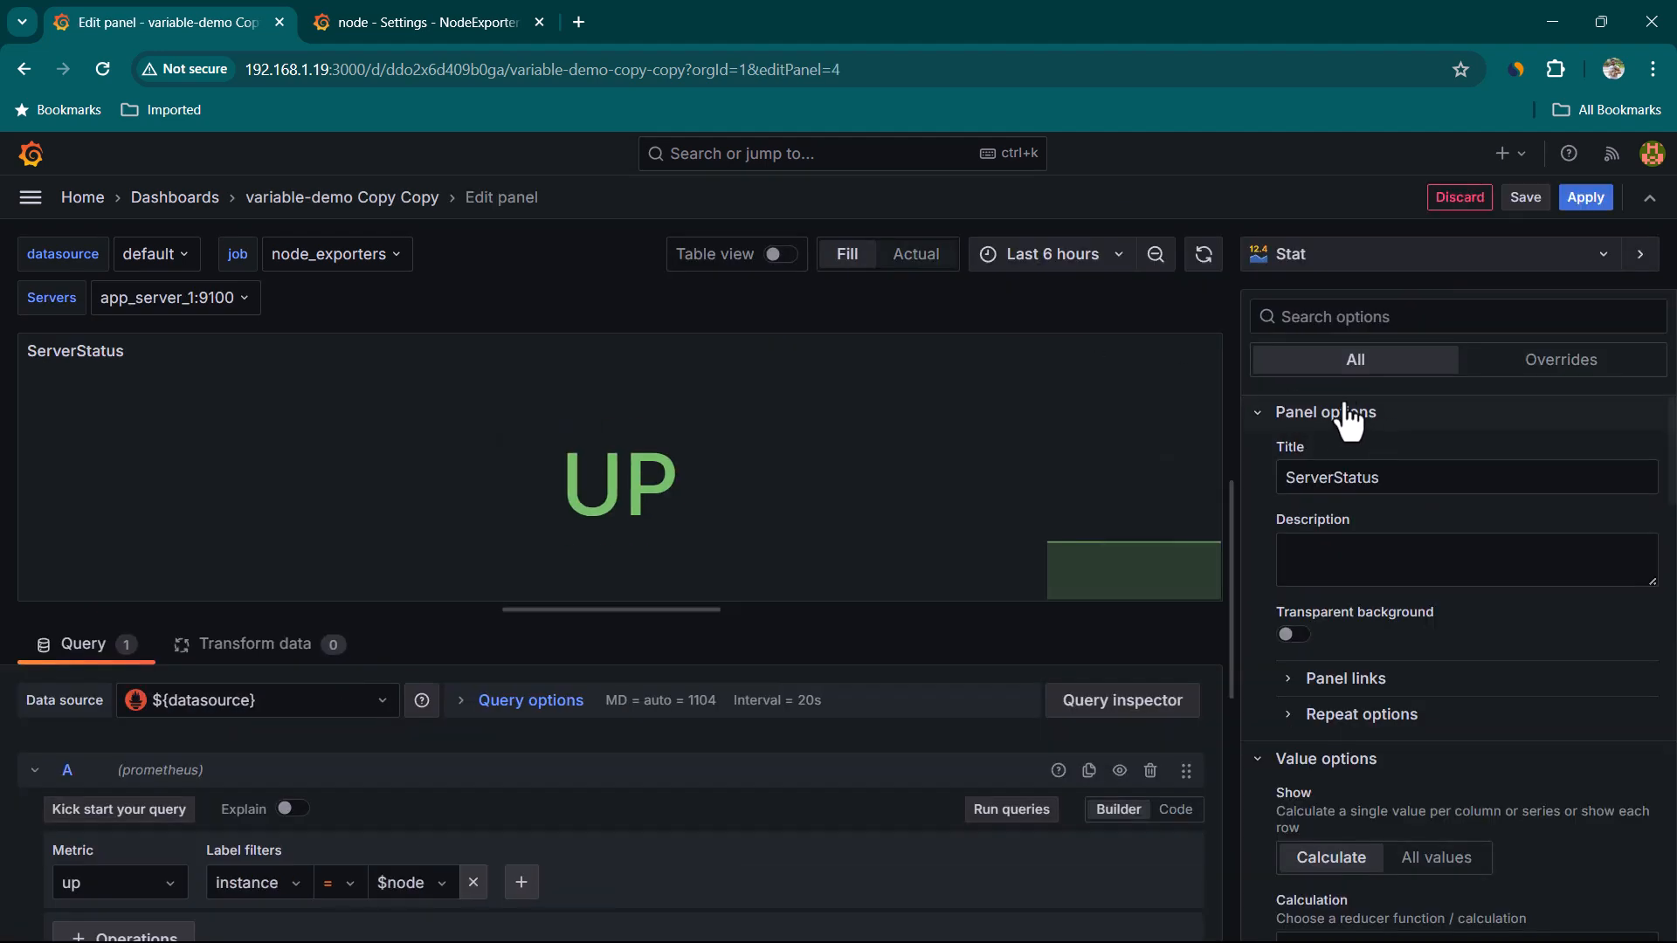
pyautogui.scroll(-3, 704, 742)
pyautogui.scroll(2, 270, 830)
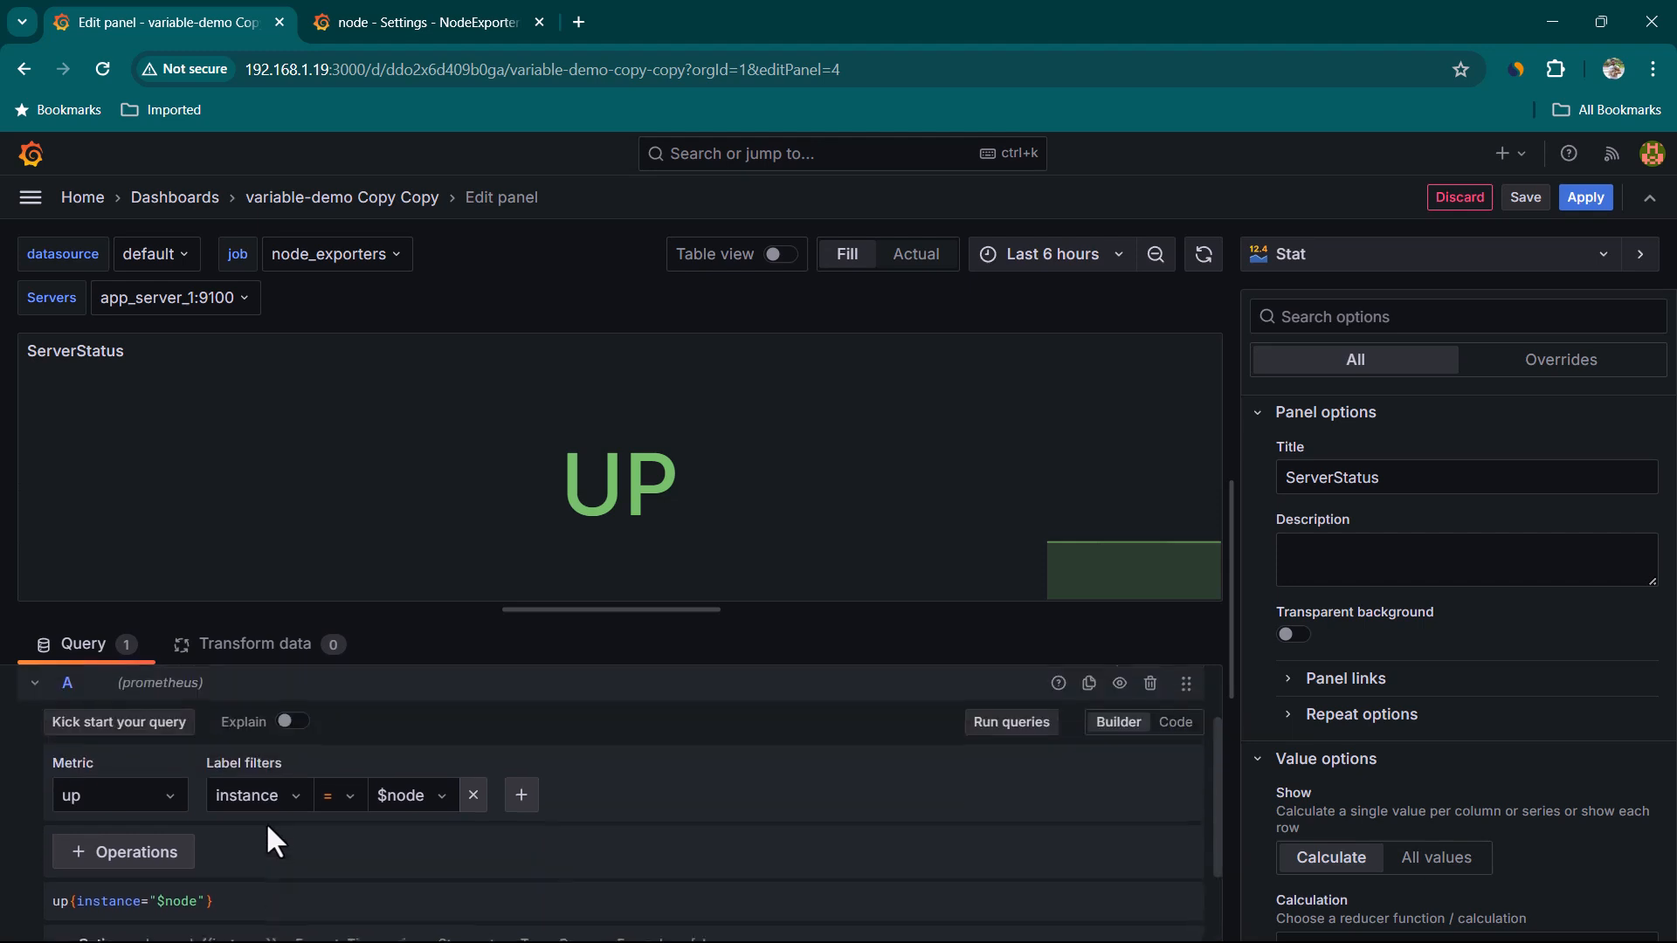
pyautogui.click(352, 811)
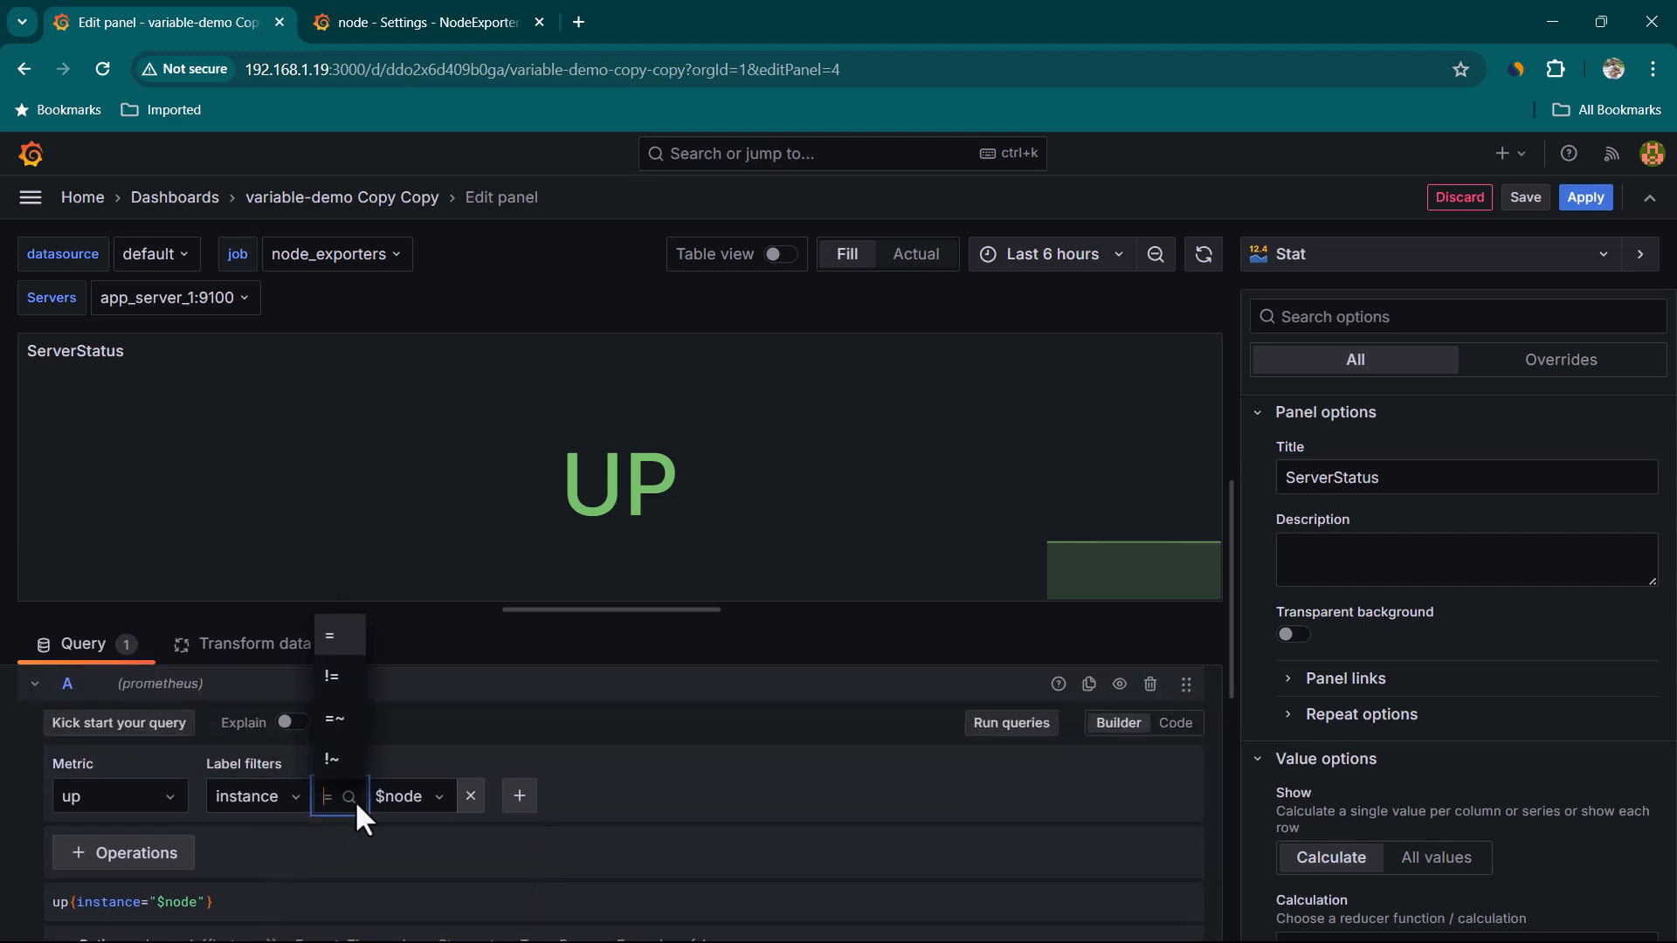
pyautogui.click(348, 729)
pyautogui.click(1016, 725)
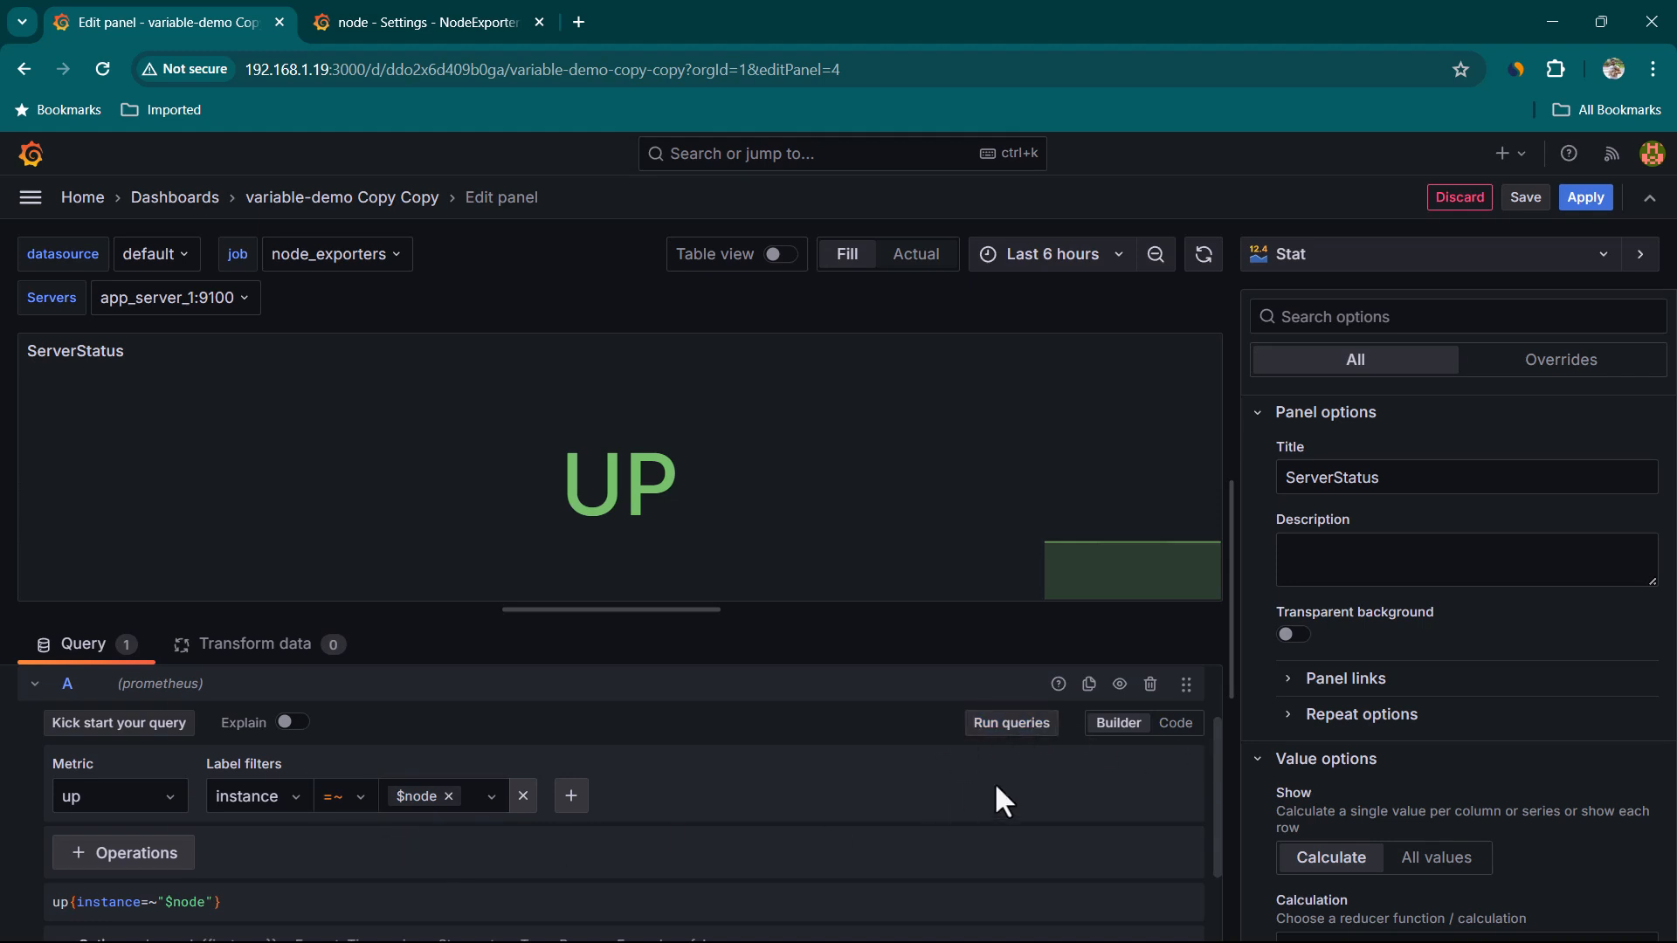
pyautogui.click(1587, 203)
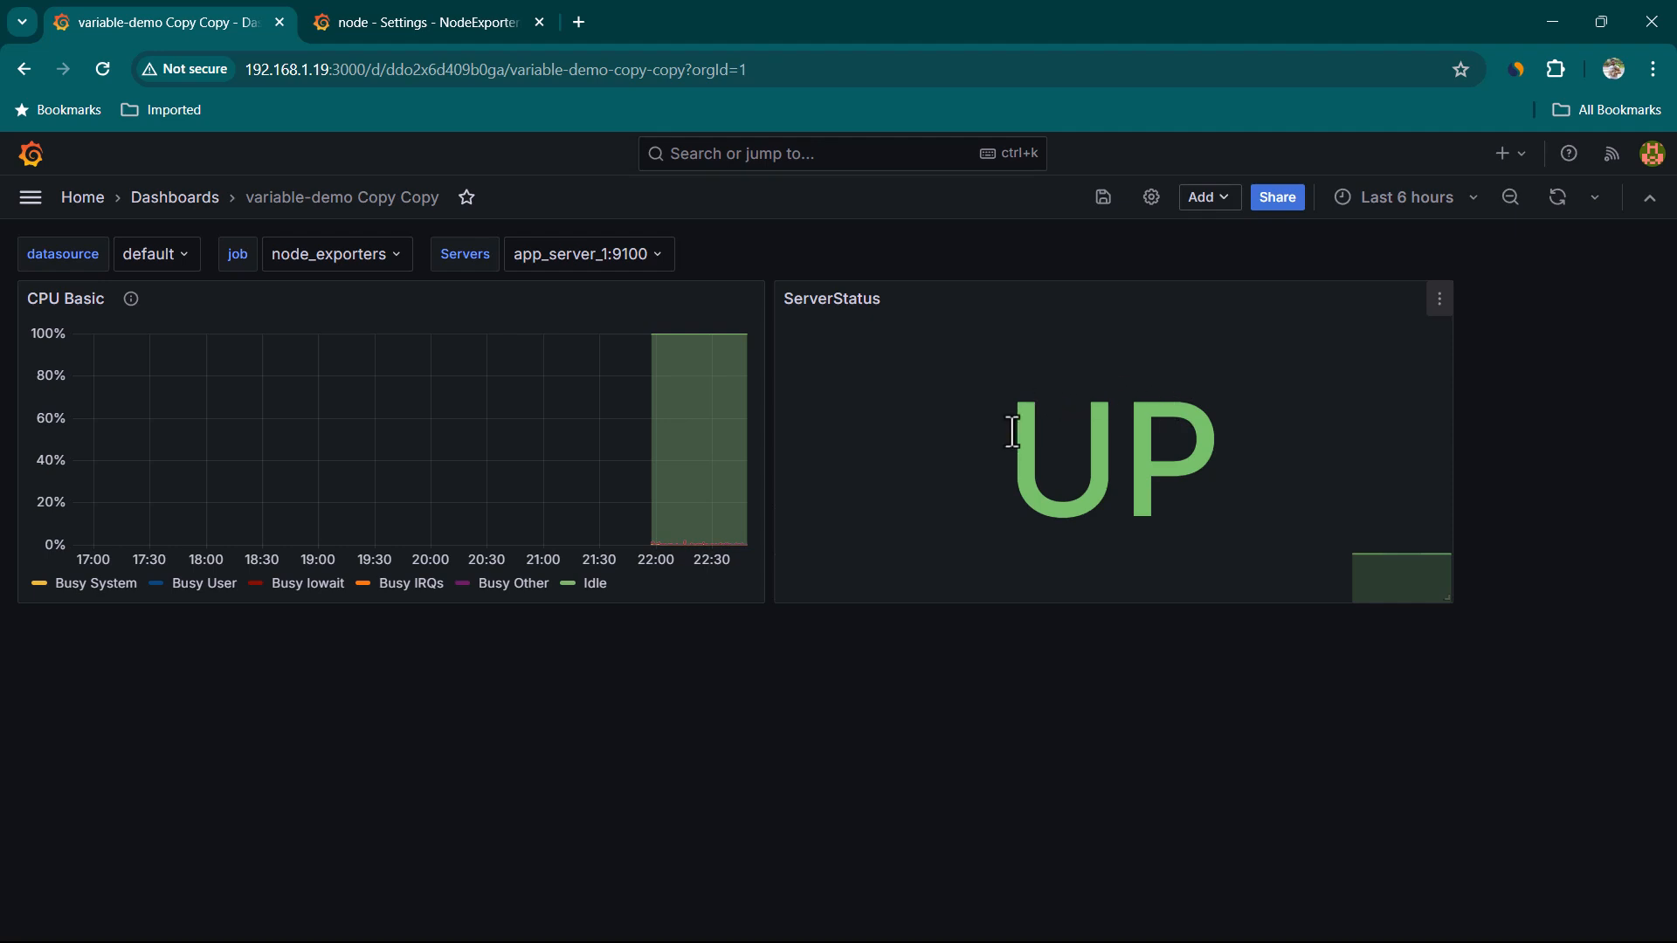
pyautogui.moveTo(968, 422); pyautogui.dragTo(1253, 437)
pyautogui.click(1041, 689)
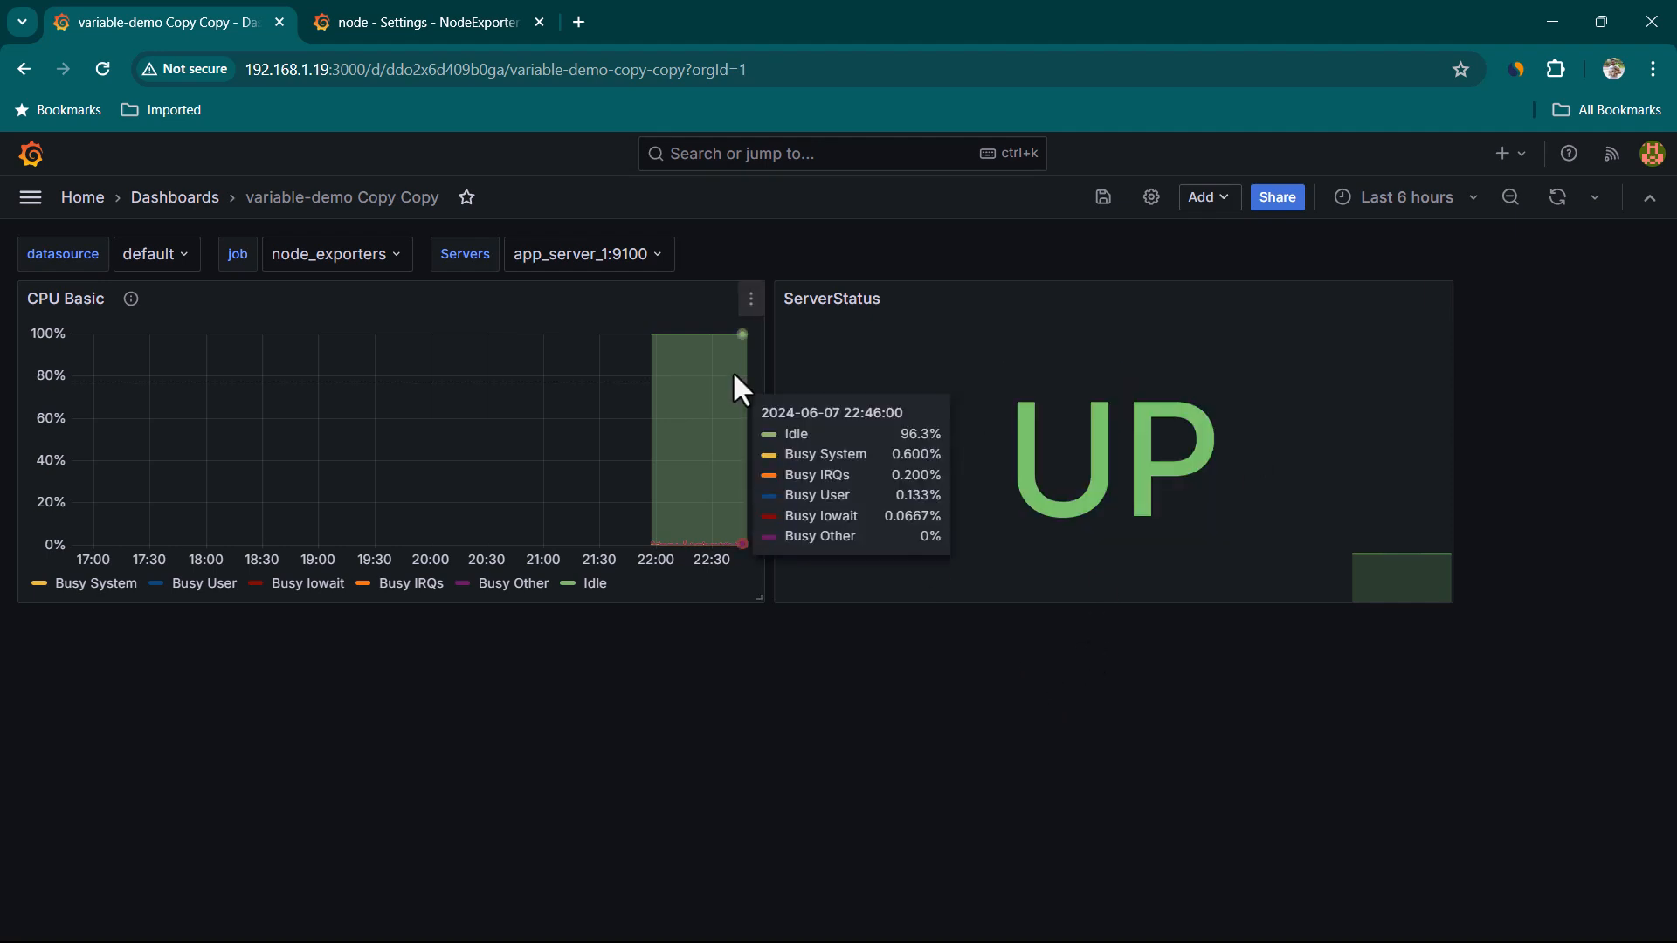
pyautogui.click(657, 260)
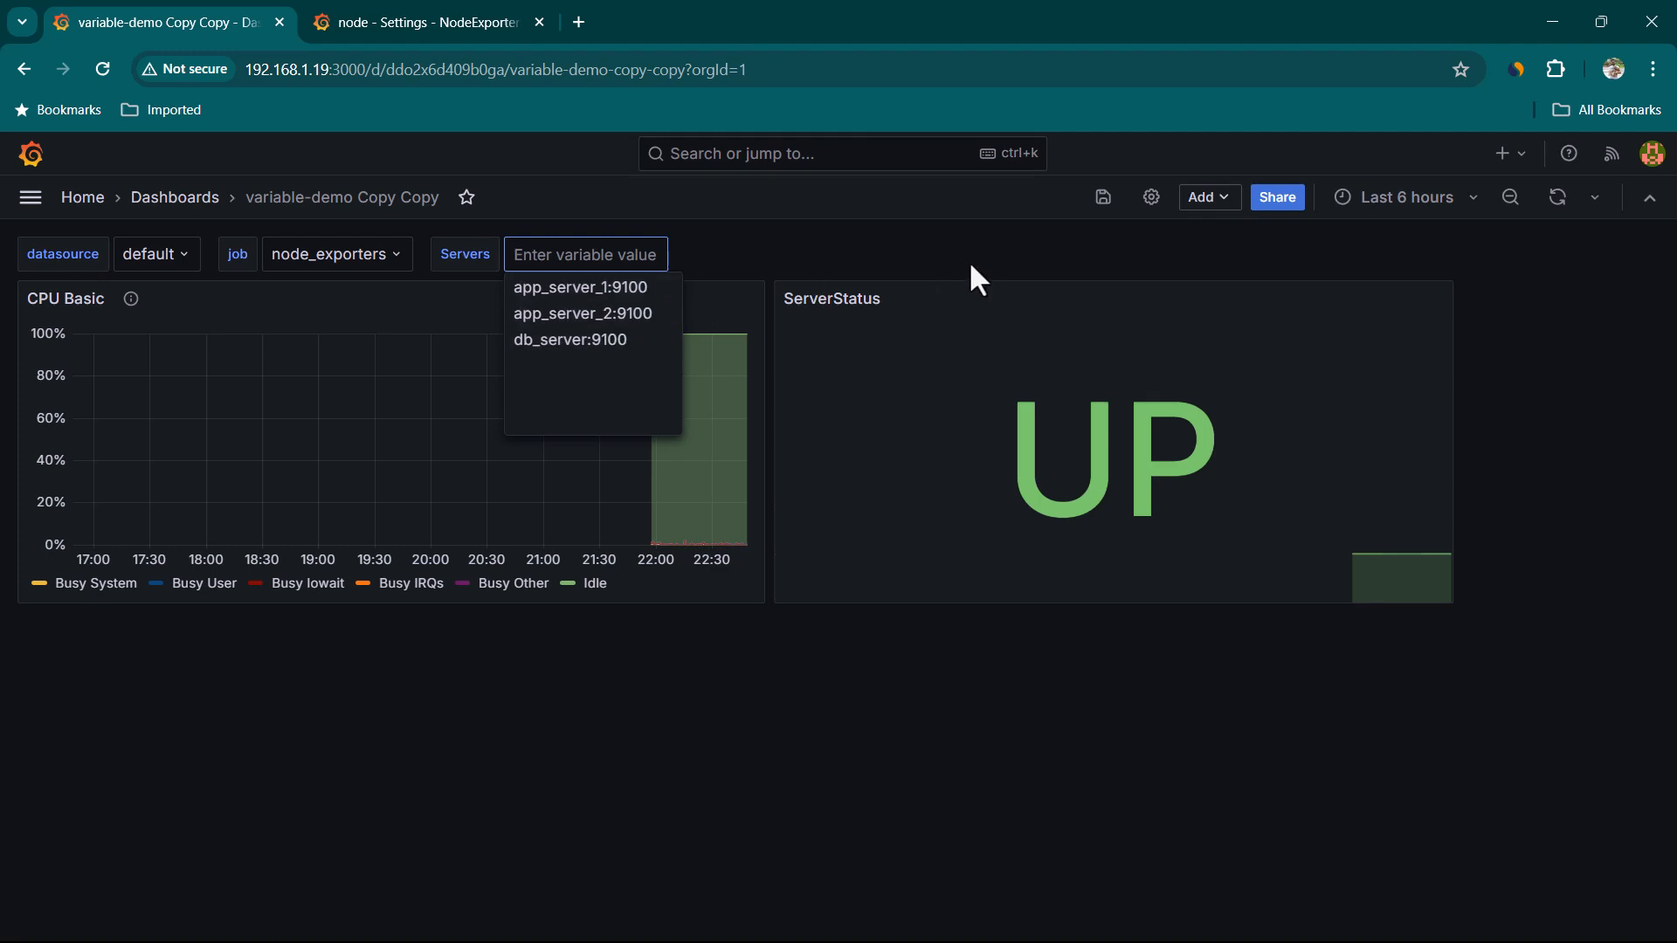
# In the dashboard variable settings, enable Multi-value and Include All option for the node variable, apply and close settings
pyautogui.click(1151, 203)
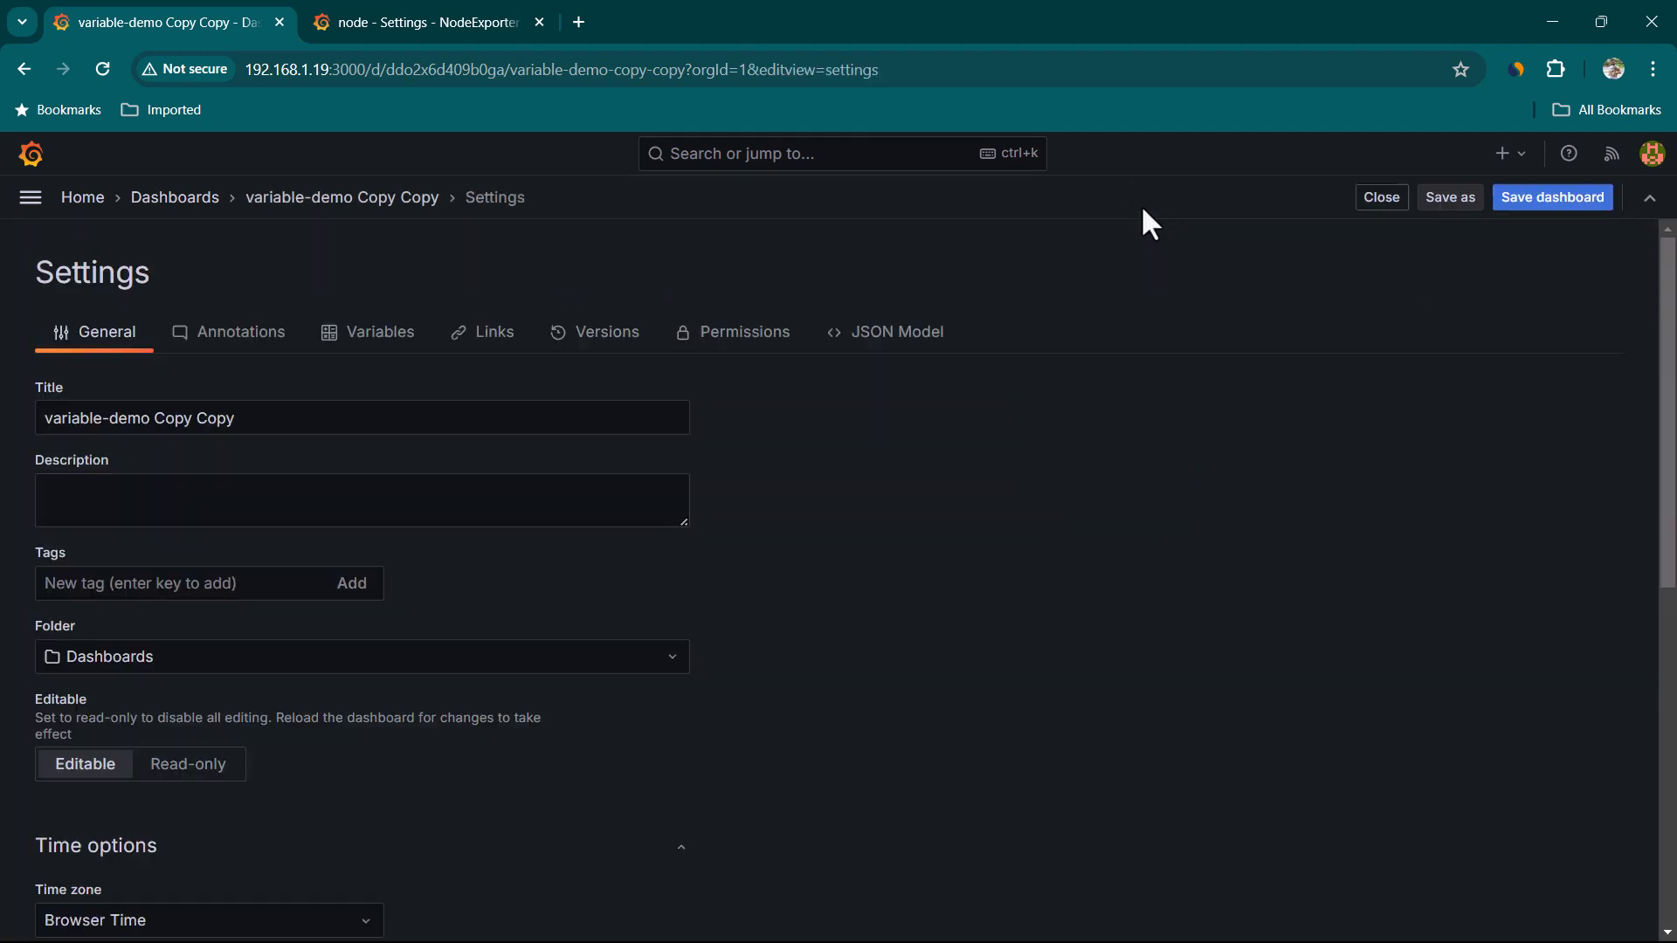
pyautogui.click(397, 340)
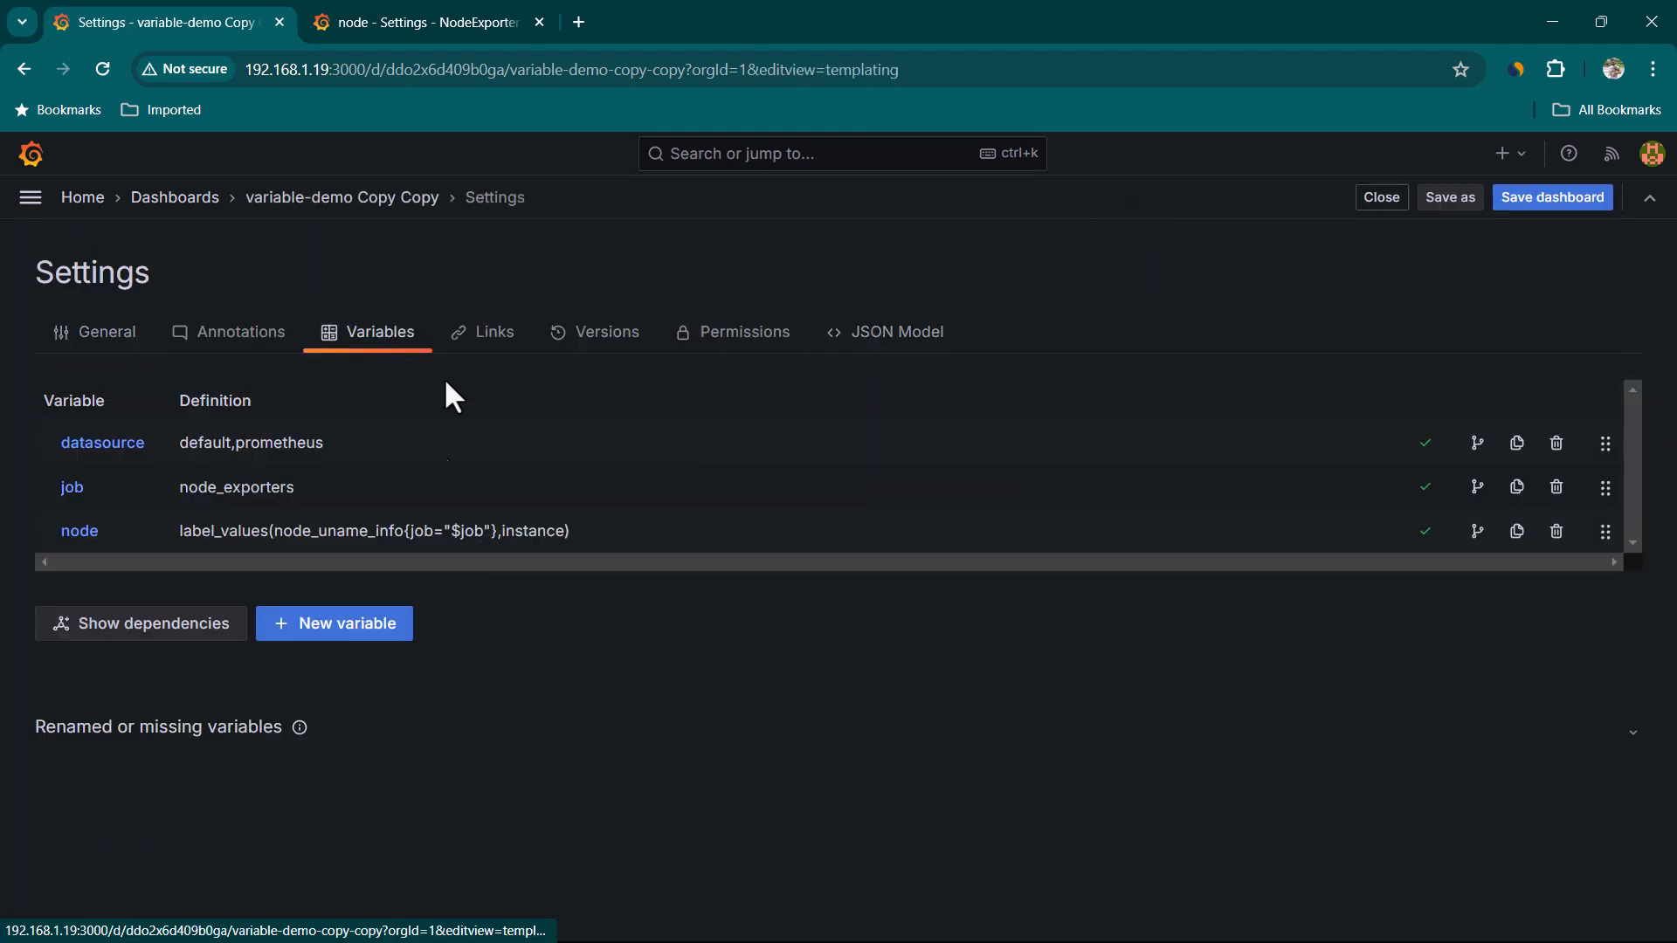
pyautogui.click(79, 534)
pyautogui.scroll(-3, 527, 651)
pyautogui.scroll(1, 529, 651)
pyautogui.scroll(-6, 553, 651)
pyautogui.scroll(-2, 559, 651)
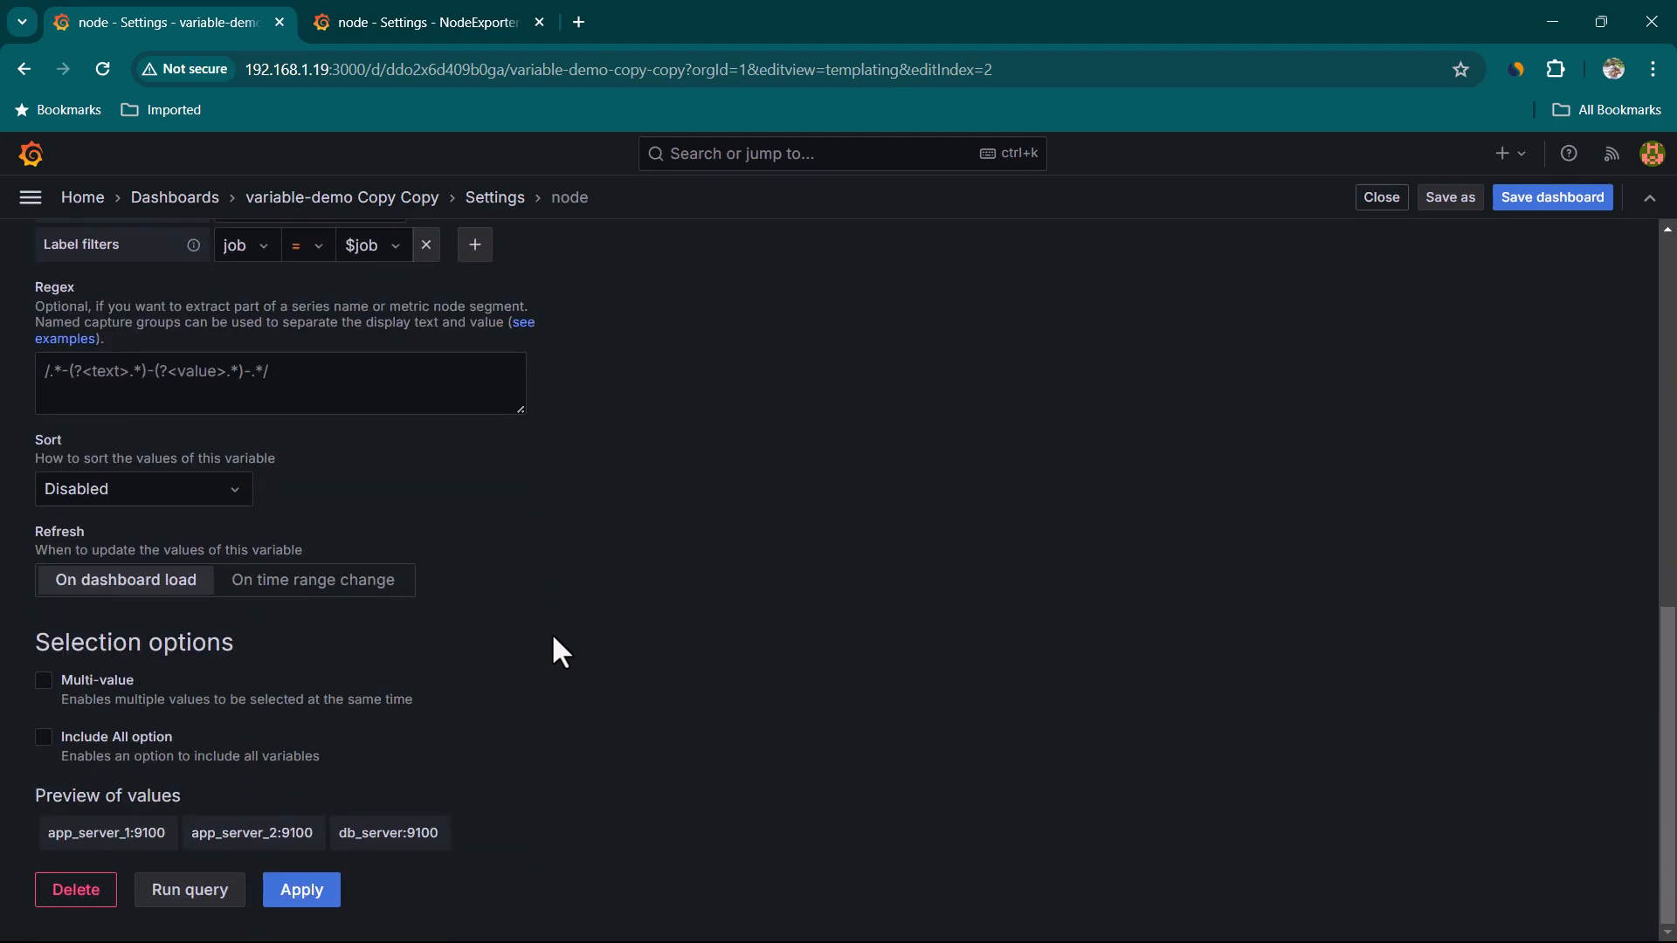
pyautogui.click(43, 686)
pyautogui.click(44, 748)
pyautogui.scroll(-1, 456, 830)
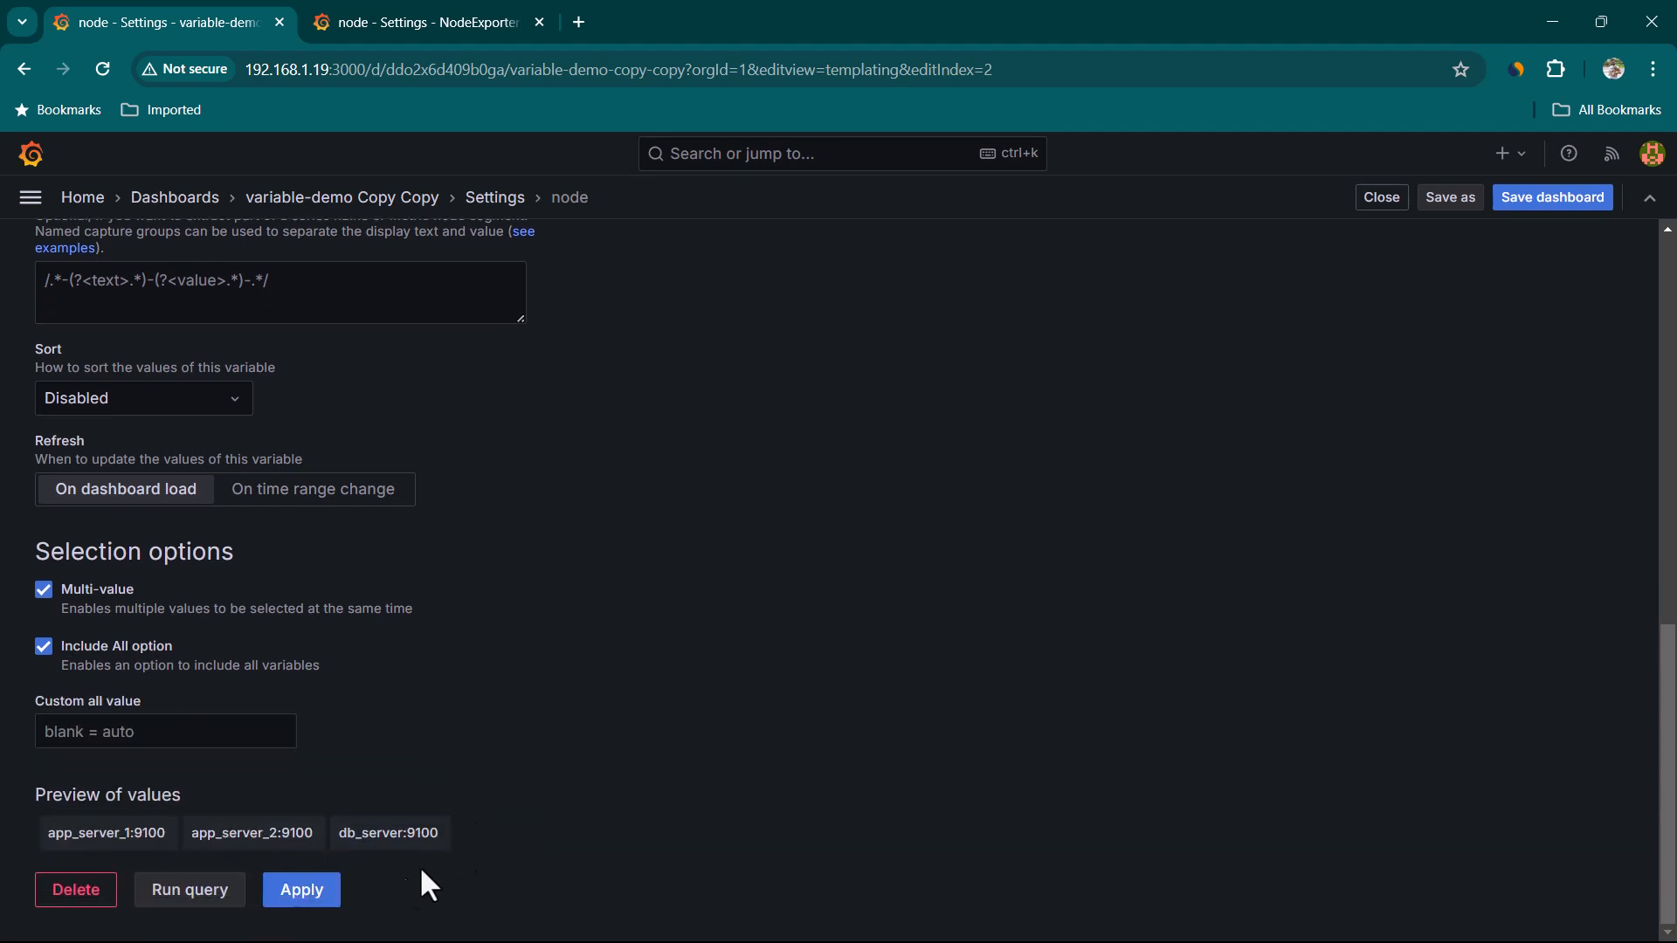
pyautogui.click(282, 900)
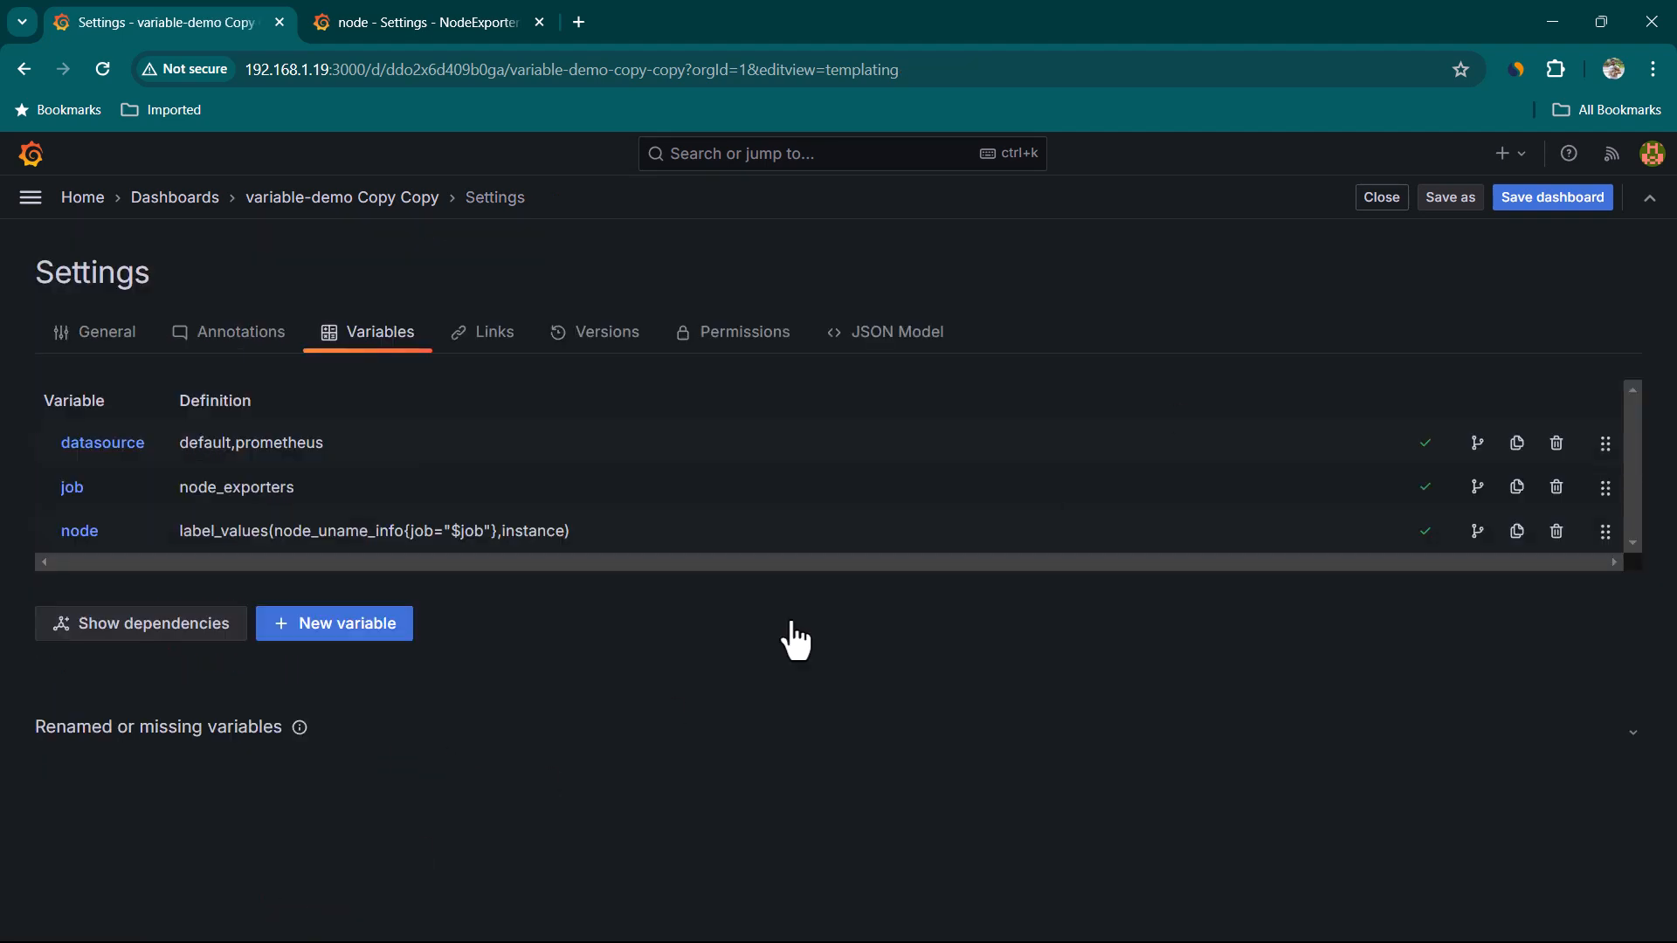
pyautogui.click(1378, 201)
# Add app_server_2:9100 to the selected values of the Servers variable
pyautogui.click(797, 752)
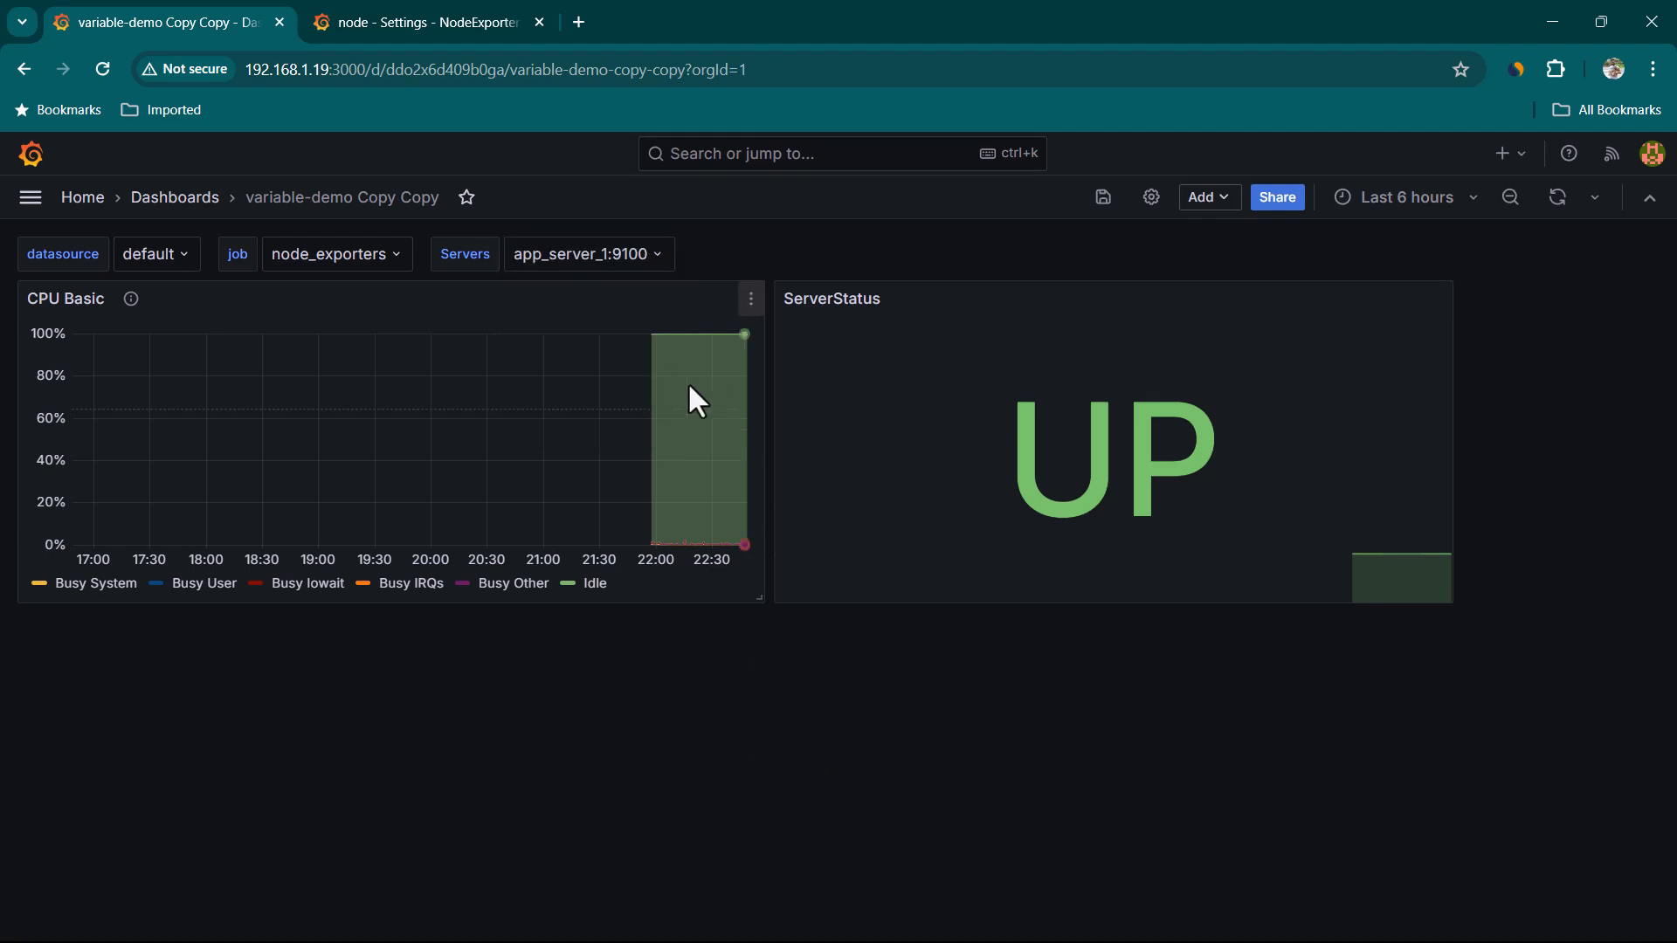
pyautogui.click(560, 264)
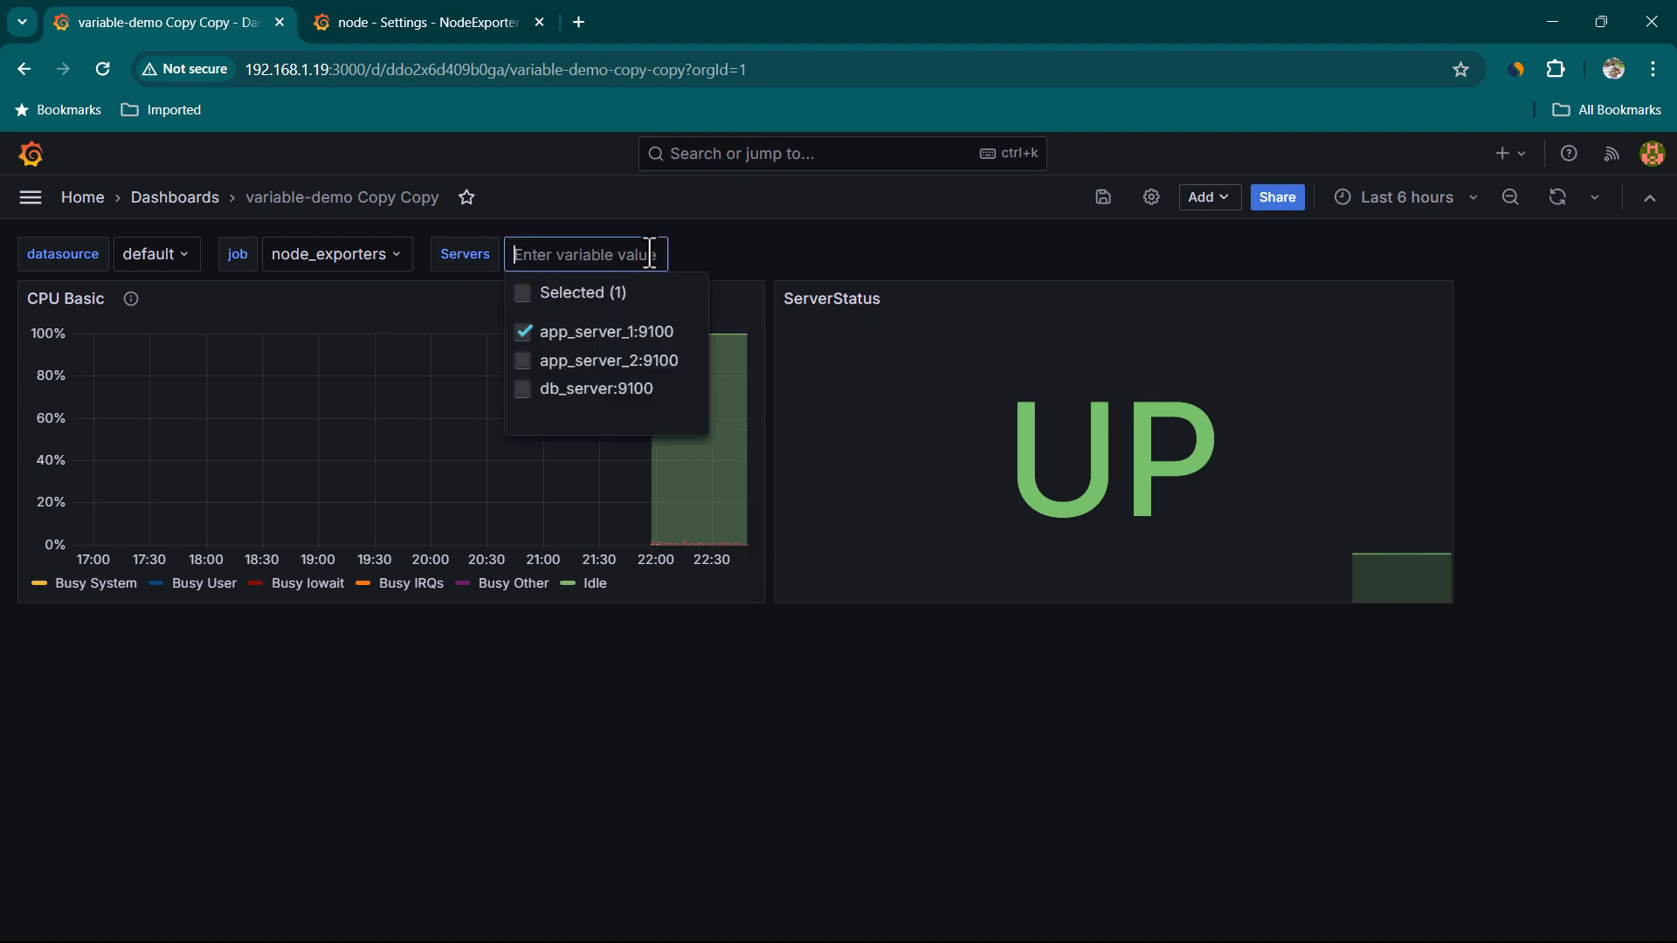
pyautogui.click(535, 362)
pyautogui.click(952, 626)
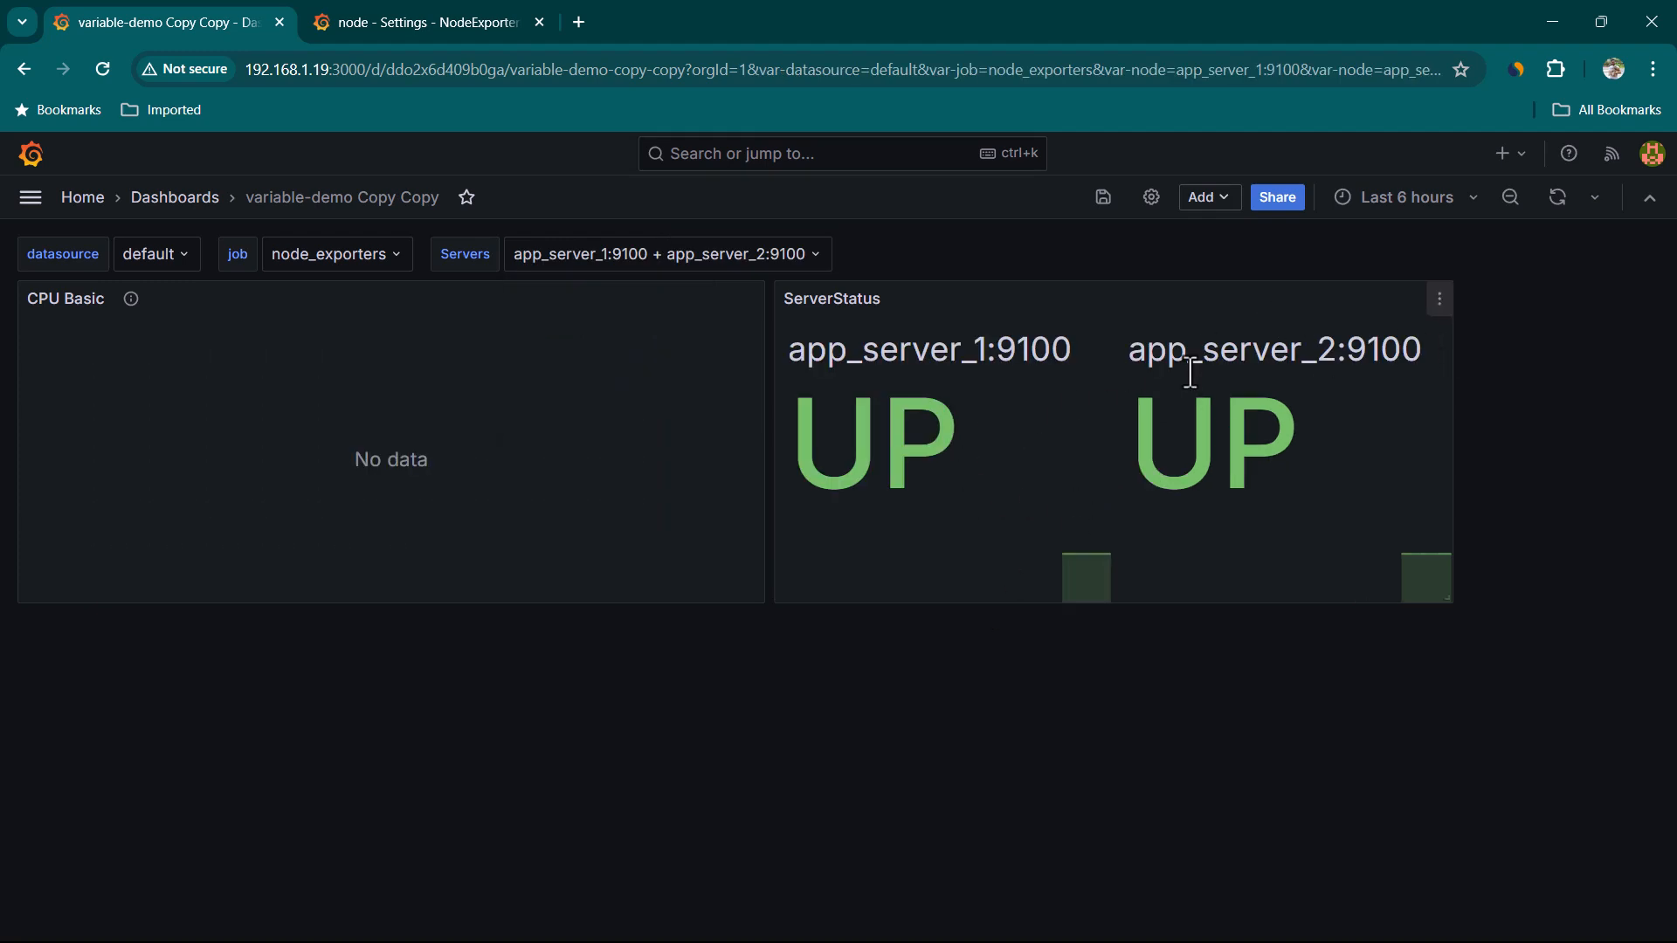
# Open the CPU Basic panel editor and inspect how $node is used in its query, then return to the dashboard
pyautogui.moveTo(855, 358); pyautogui.dragTo(992, 334)
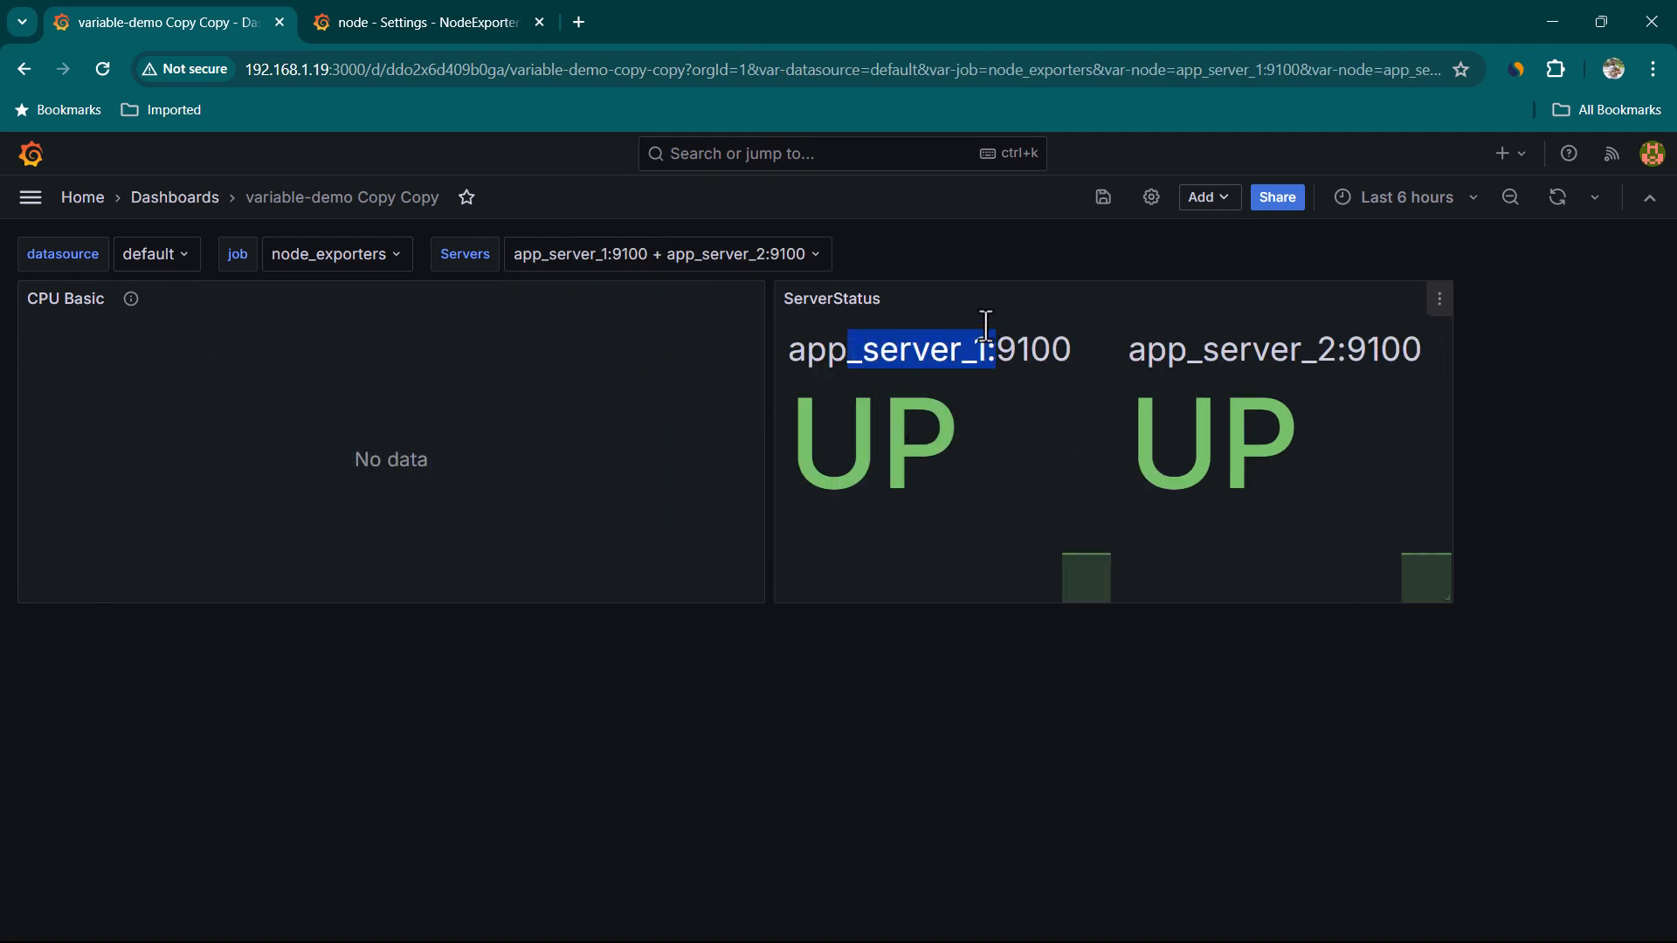
pyautogui.click(325, 461)
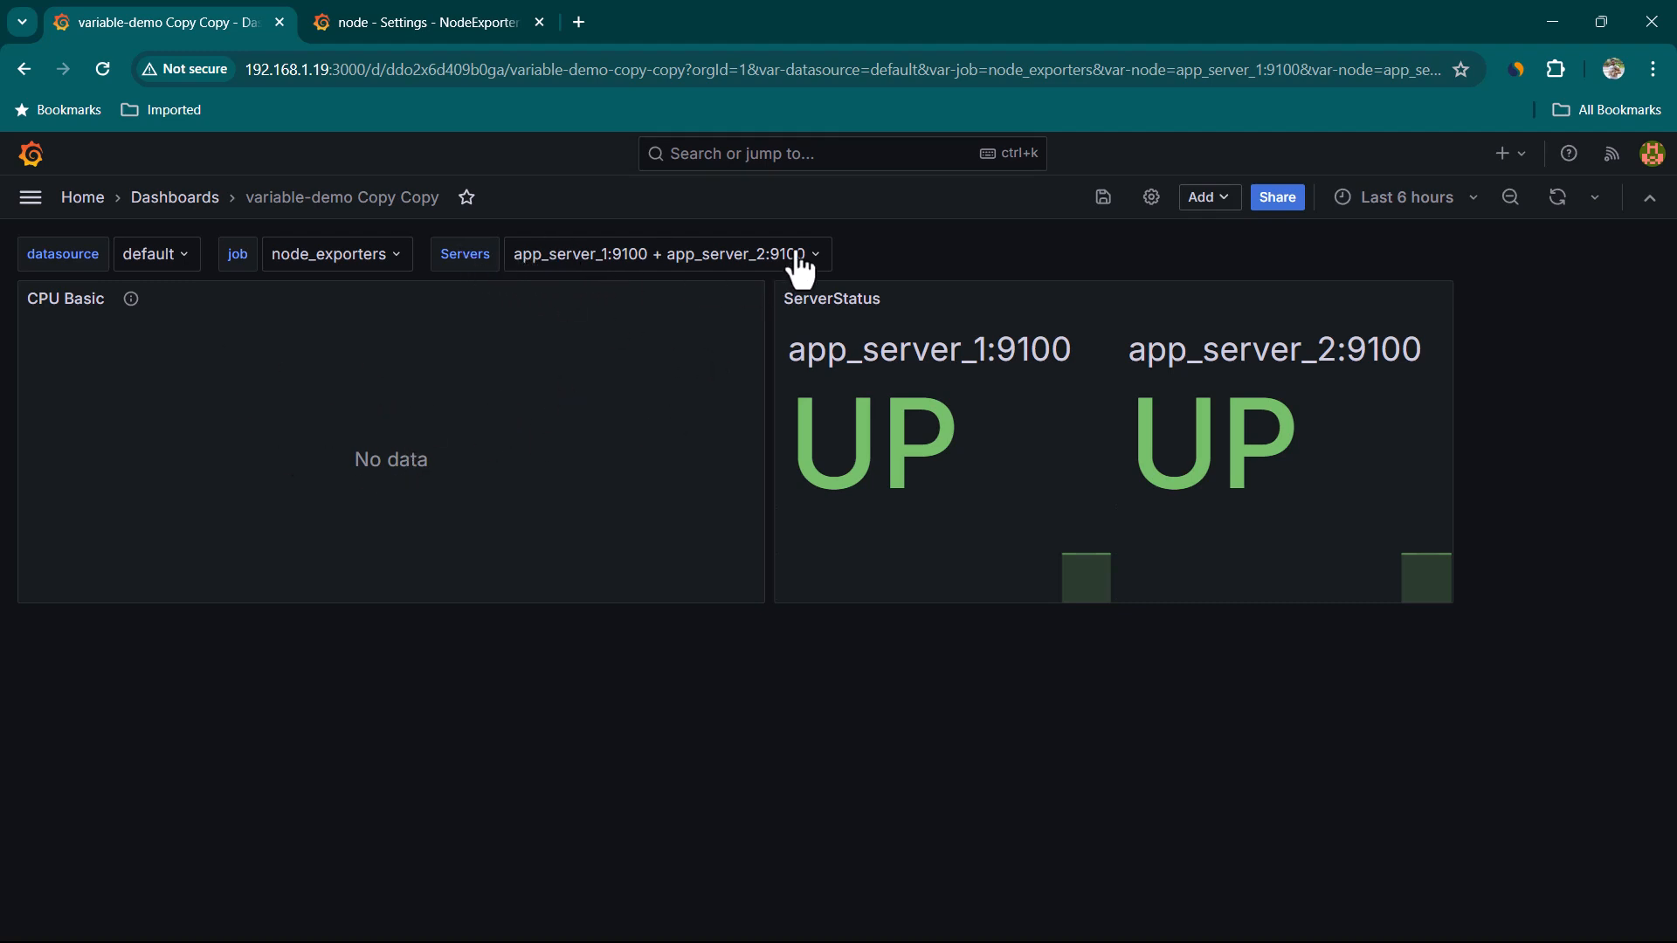
pyautogui.click(751, 299)
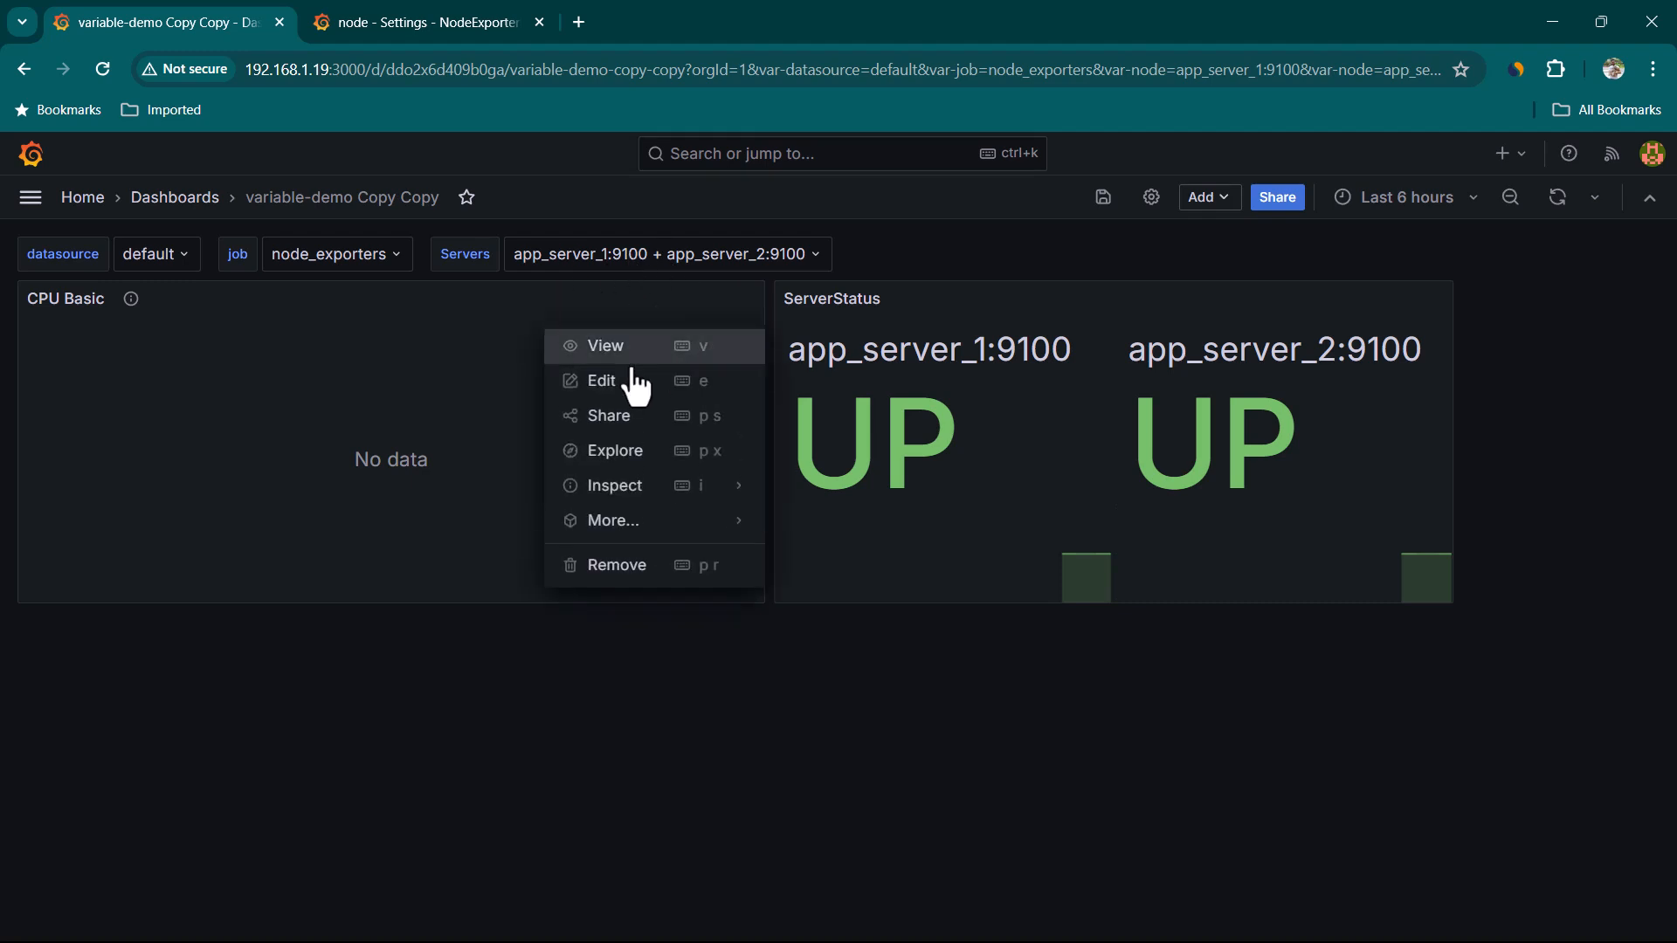
pyautogui.click(615, 390)
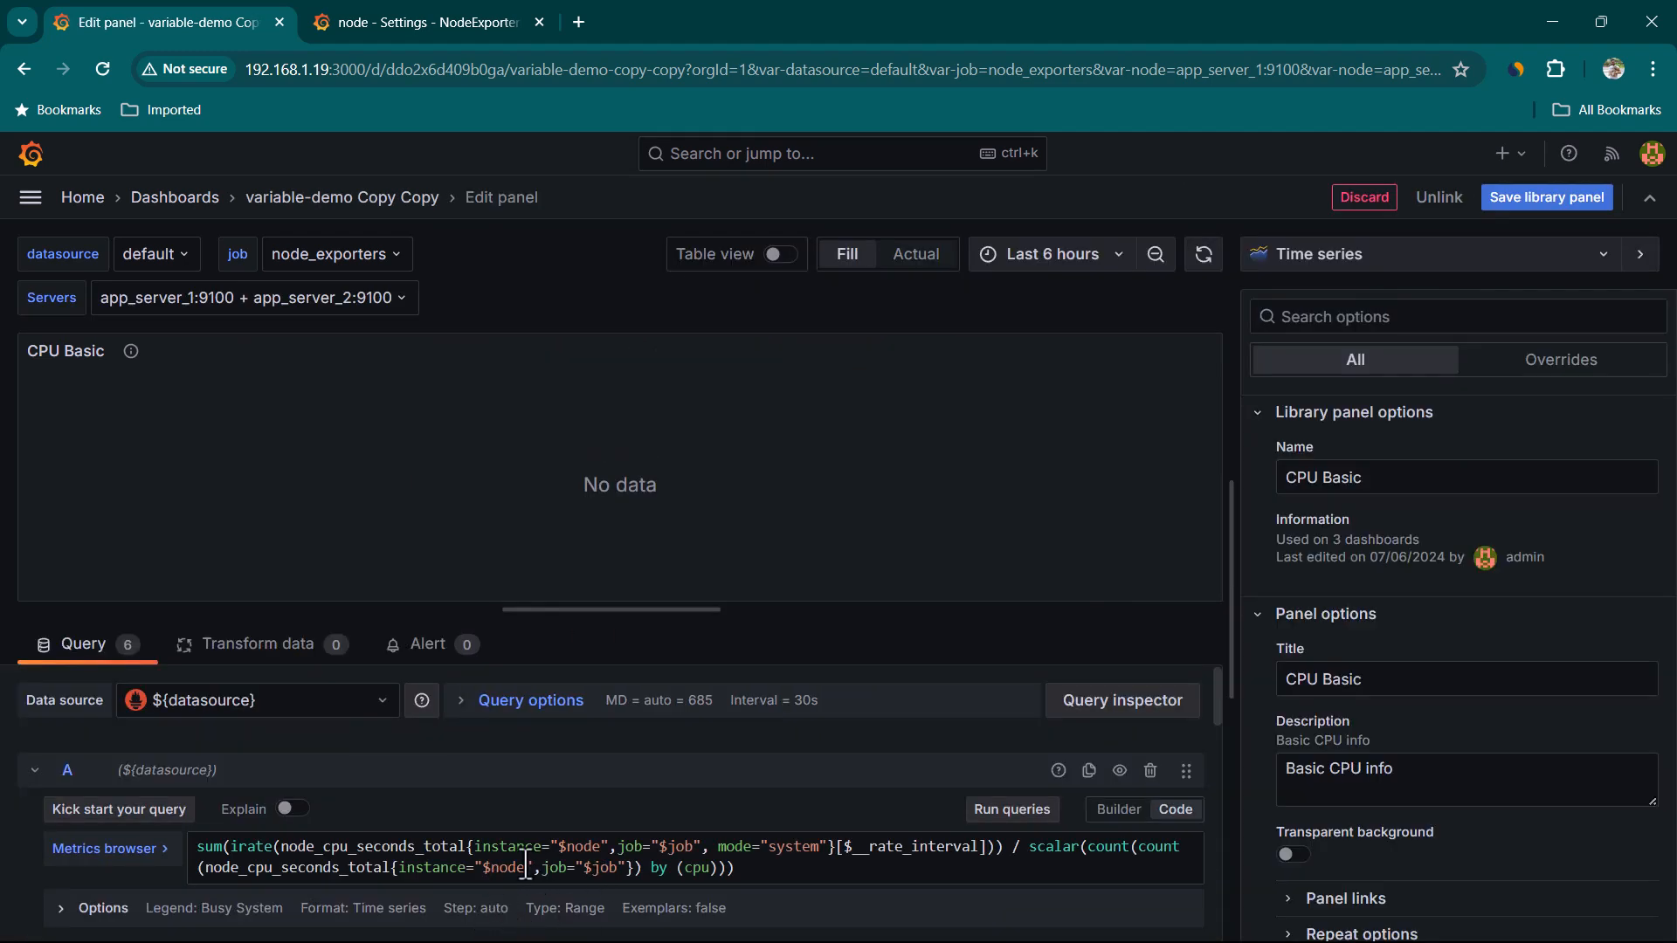
pyautogui.click(544, 849)
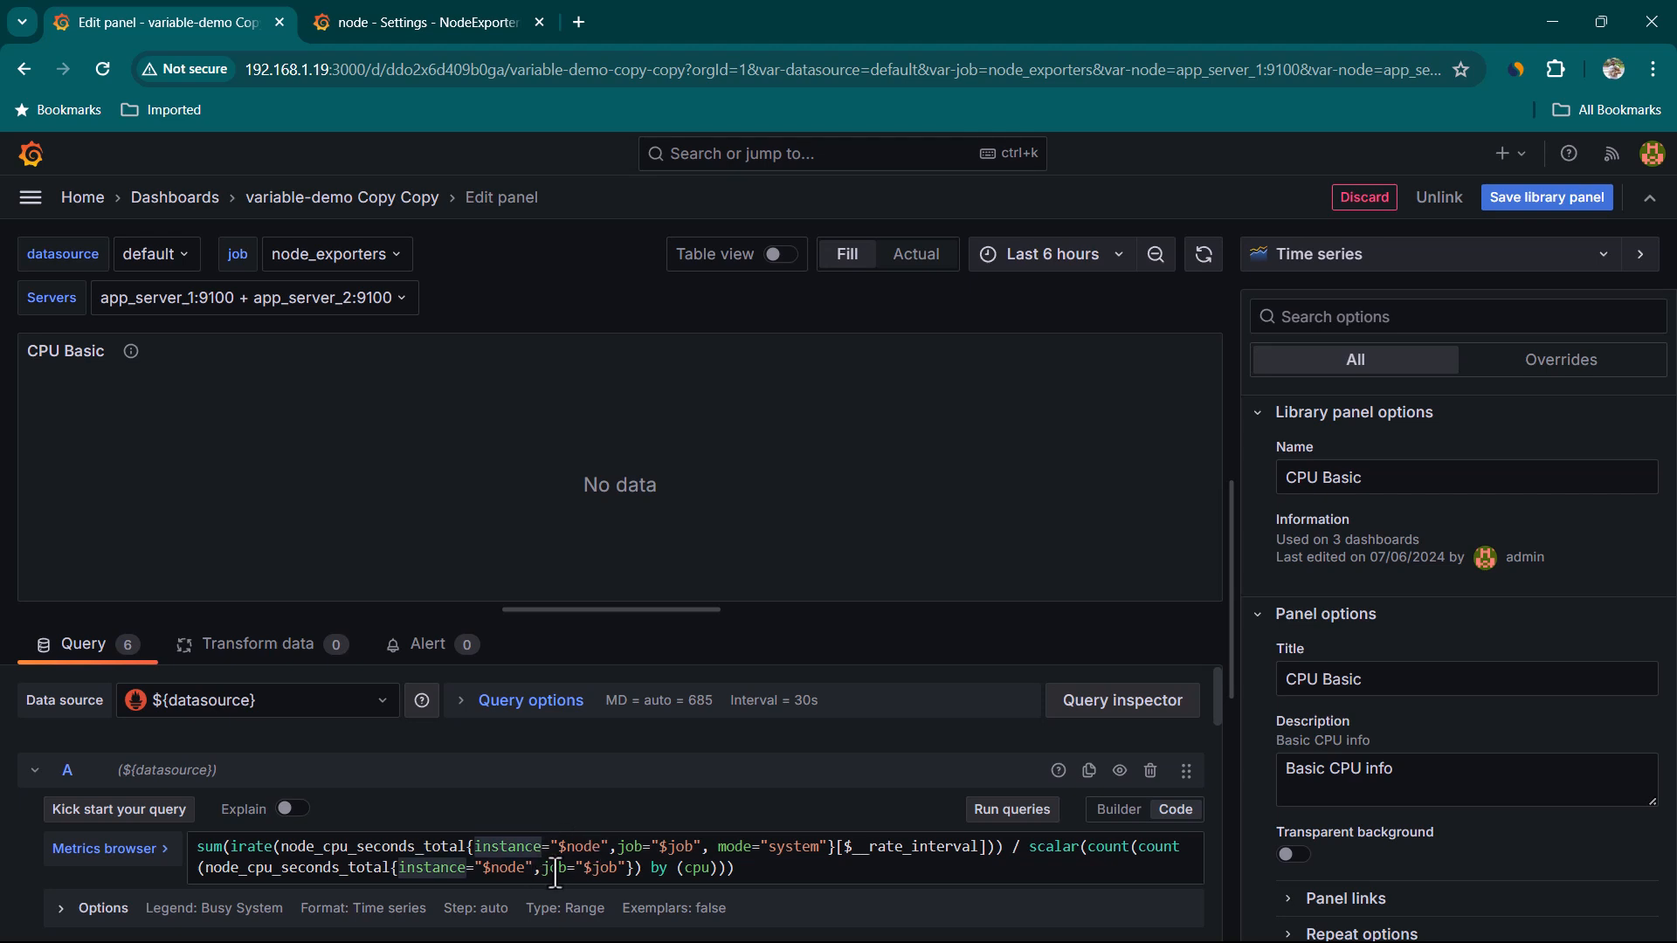
pyautogui.moveTo(559, 847); pyautogui.dragTo(591, 849)
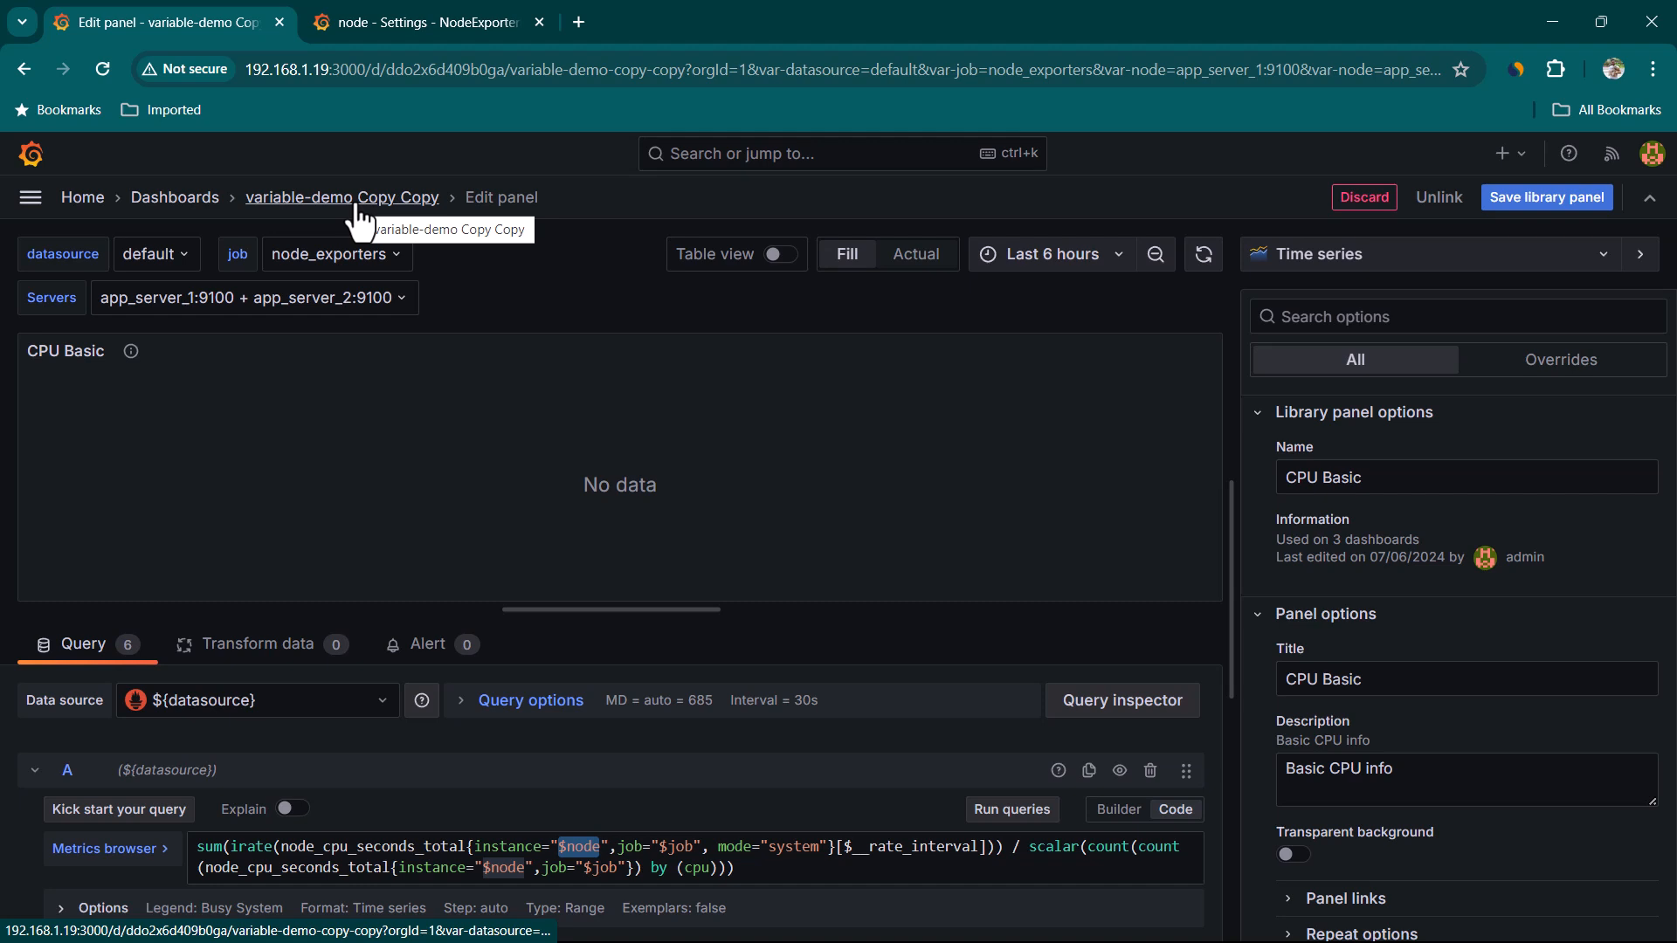
pyautogui.click(323, 198)
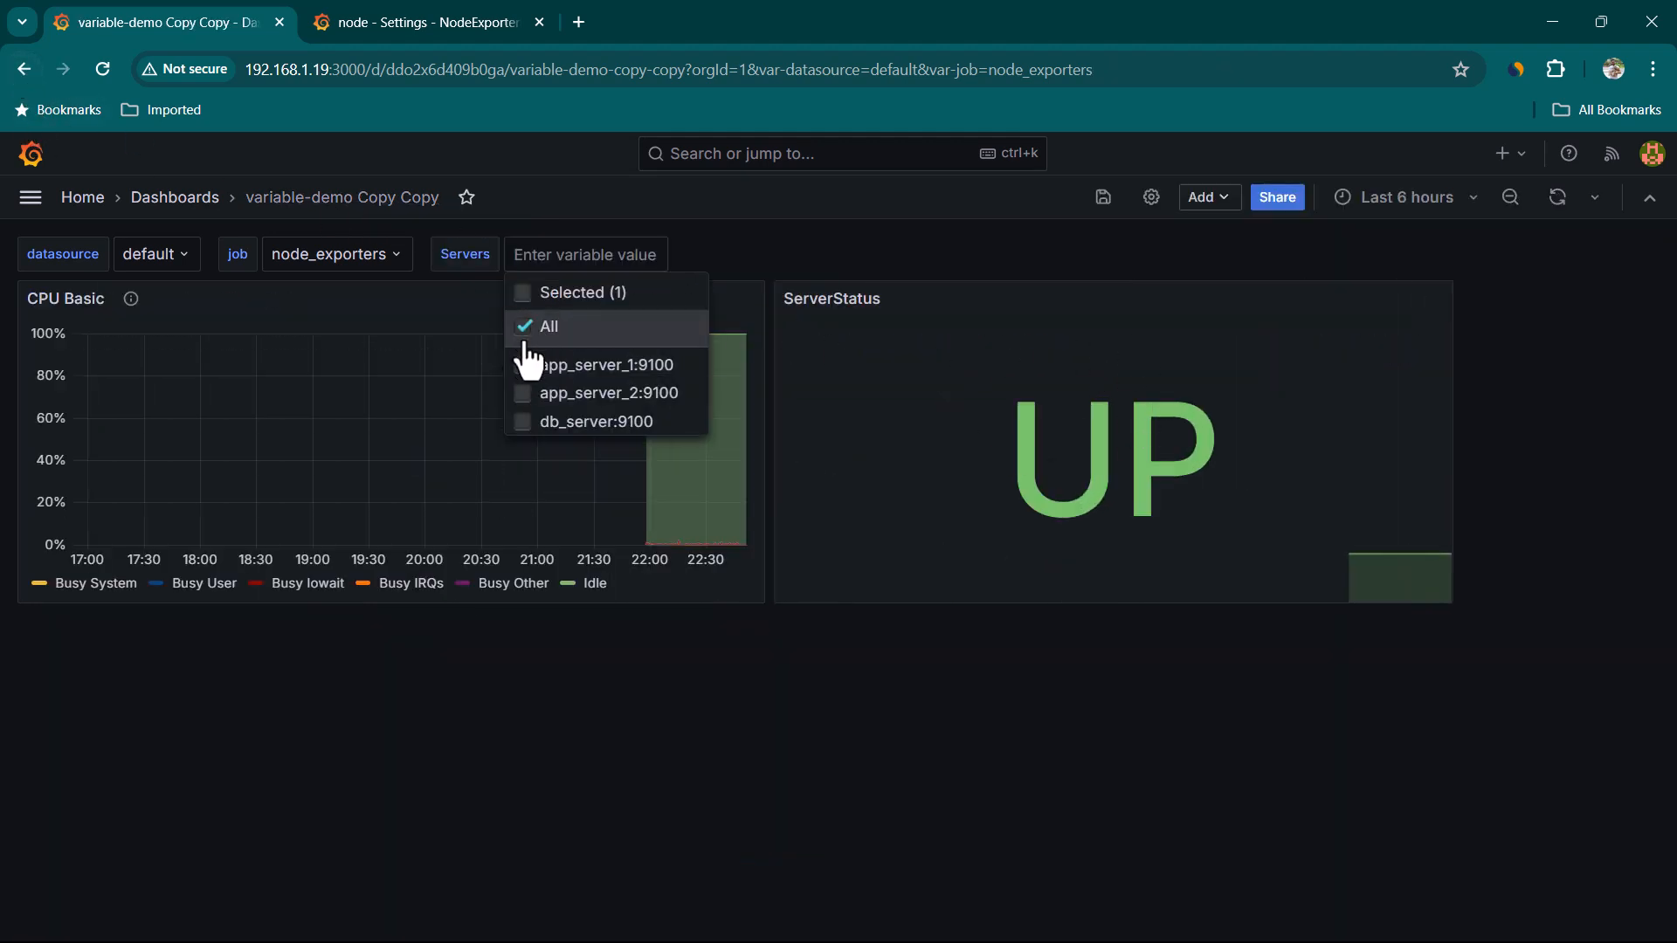
# Set the Servers variable to All
pyautogui.click(741, 267)
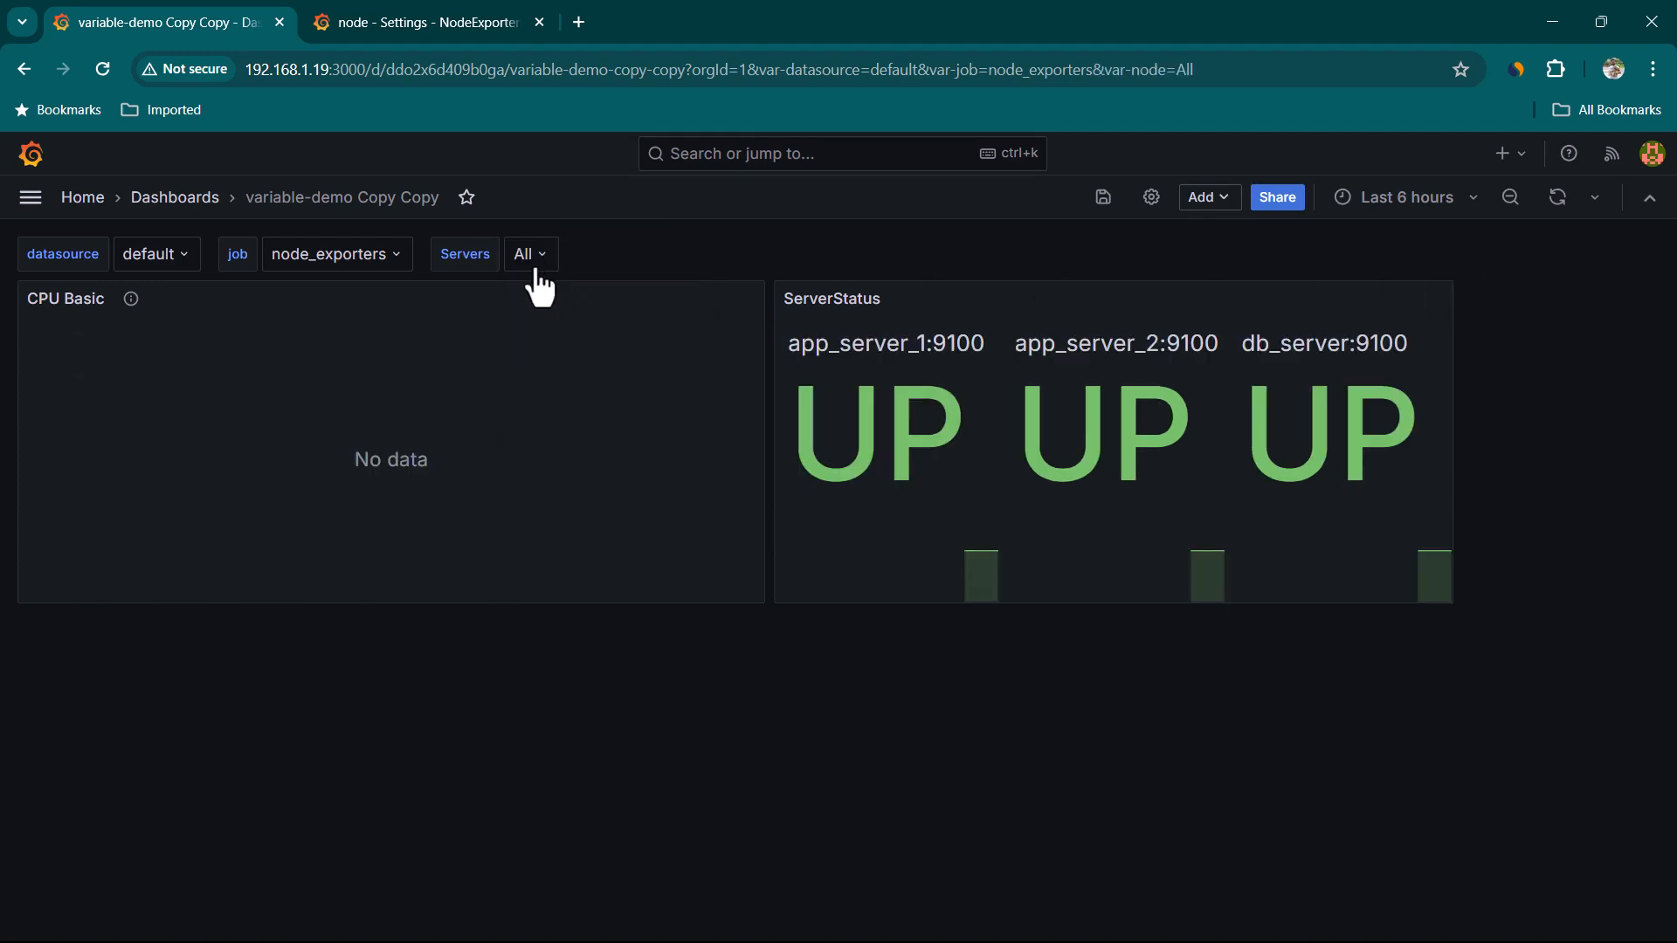
pyautogui.moveTo(875, 426); pyautogui.dragTo(1074, 442)
pyautogui.click(1301, 442)
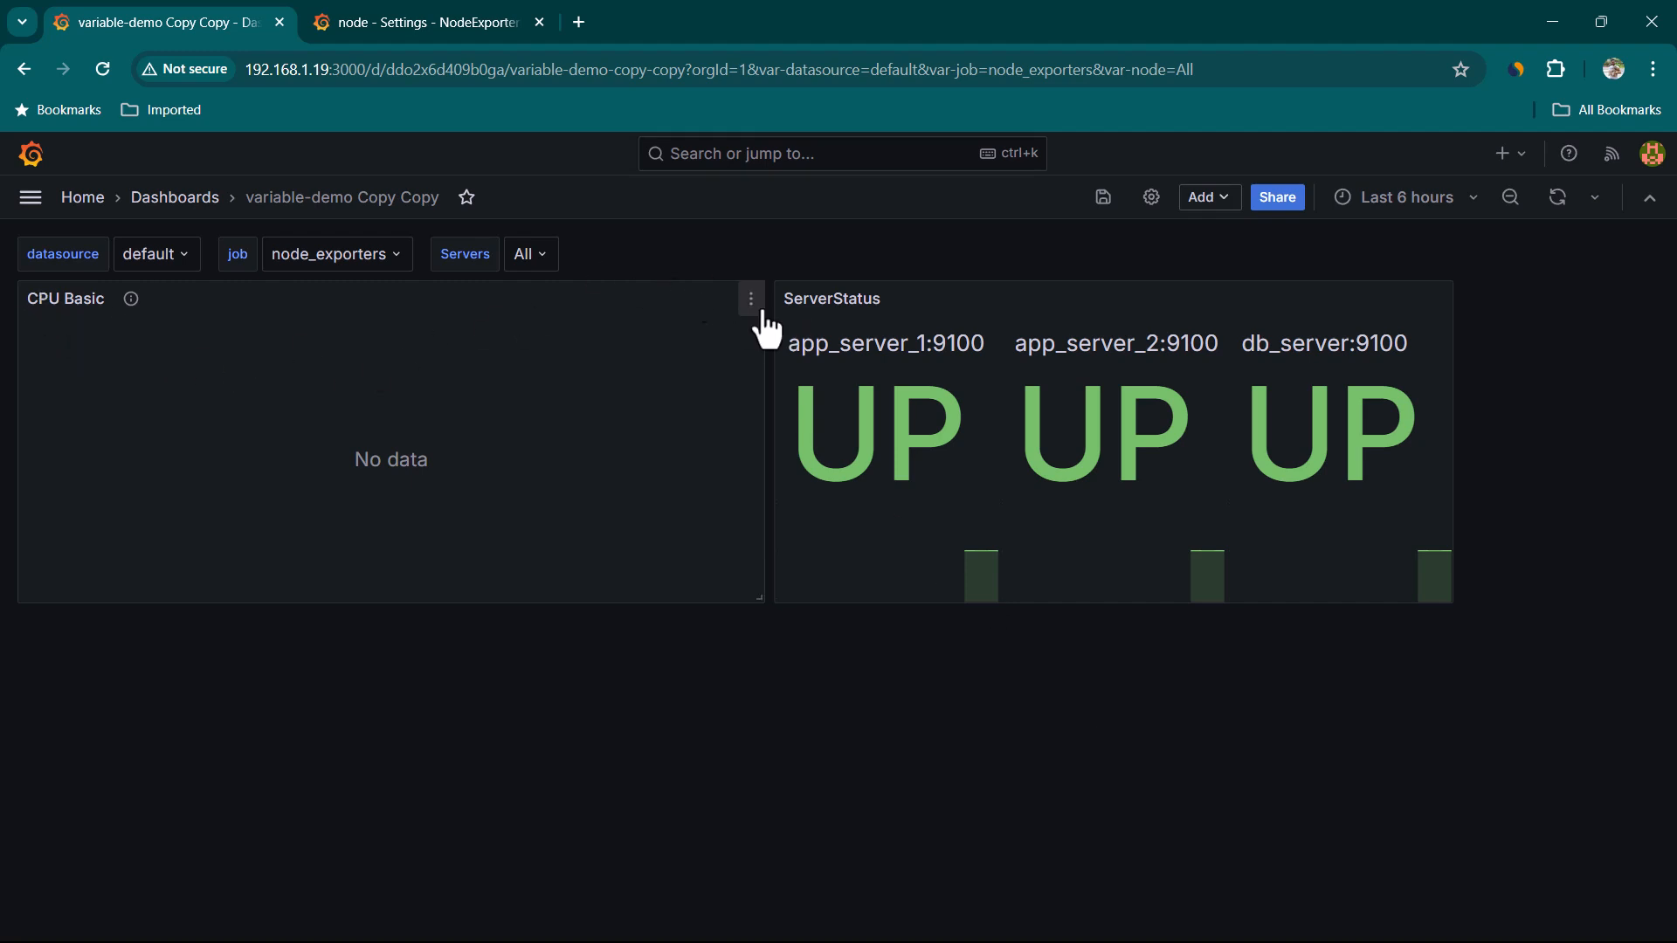
# Open the CPU Basic panel editor and change both instance matchers in query A from = to the regex match =~"$node"
pyautogui.click(751, 302)
pyautogui.click(612, 382)
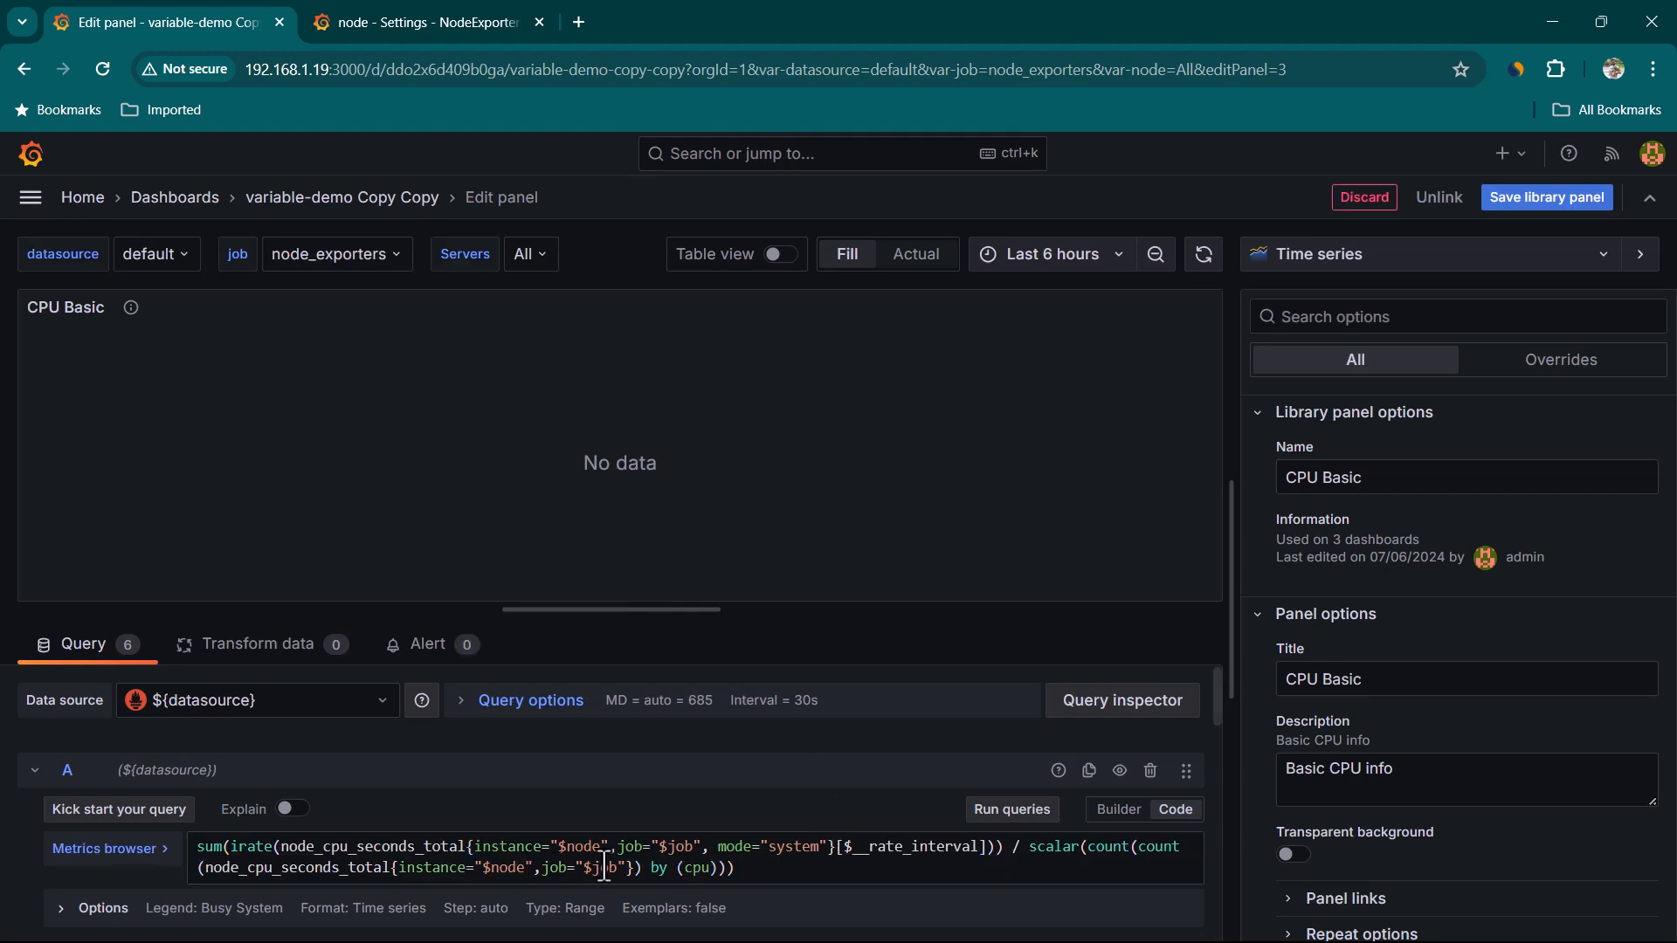
pyautogui.click(561, 847)
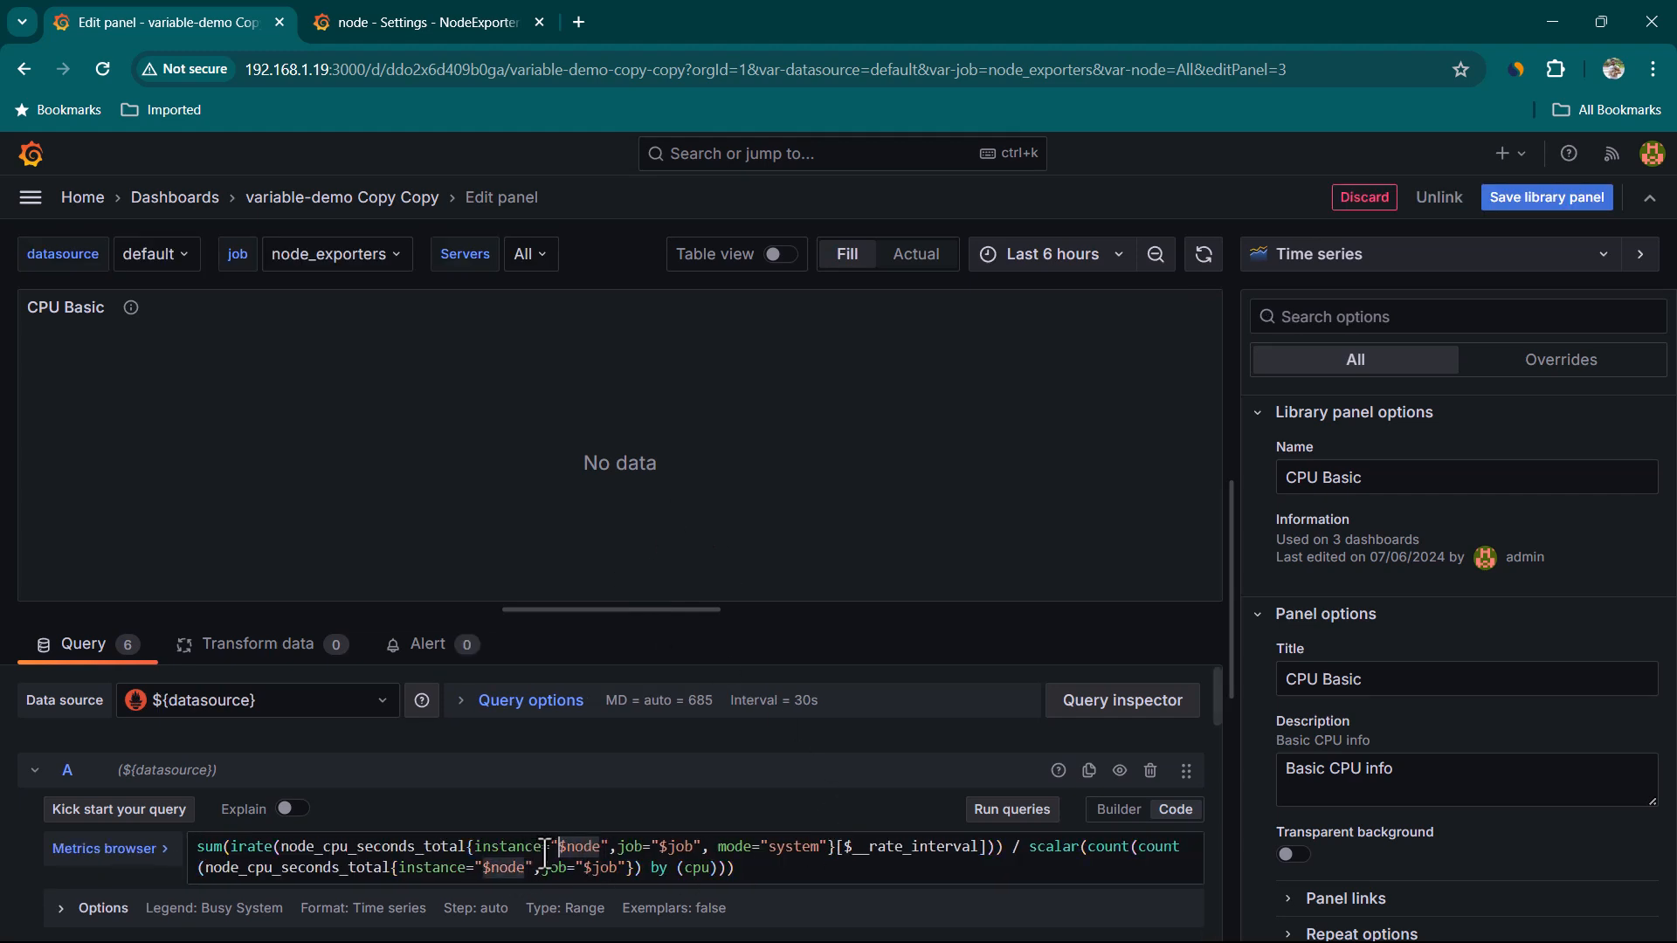
pyautogui.click(544, 847)
pyautogui.press('Right')
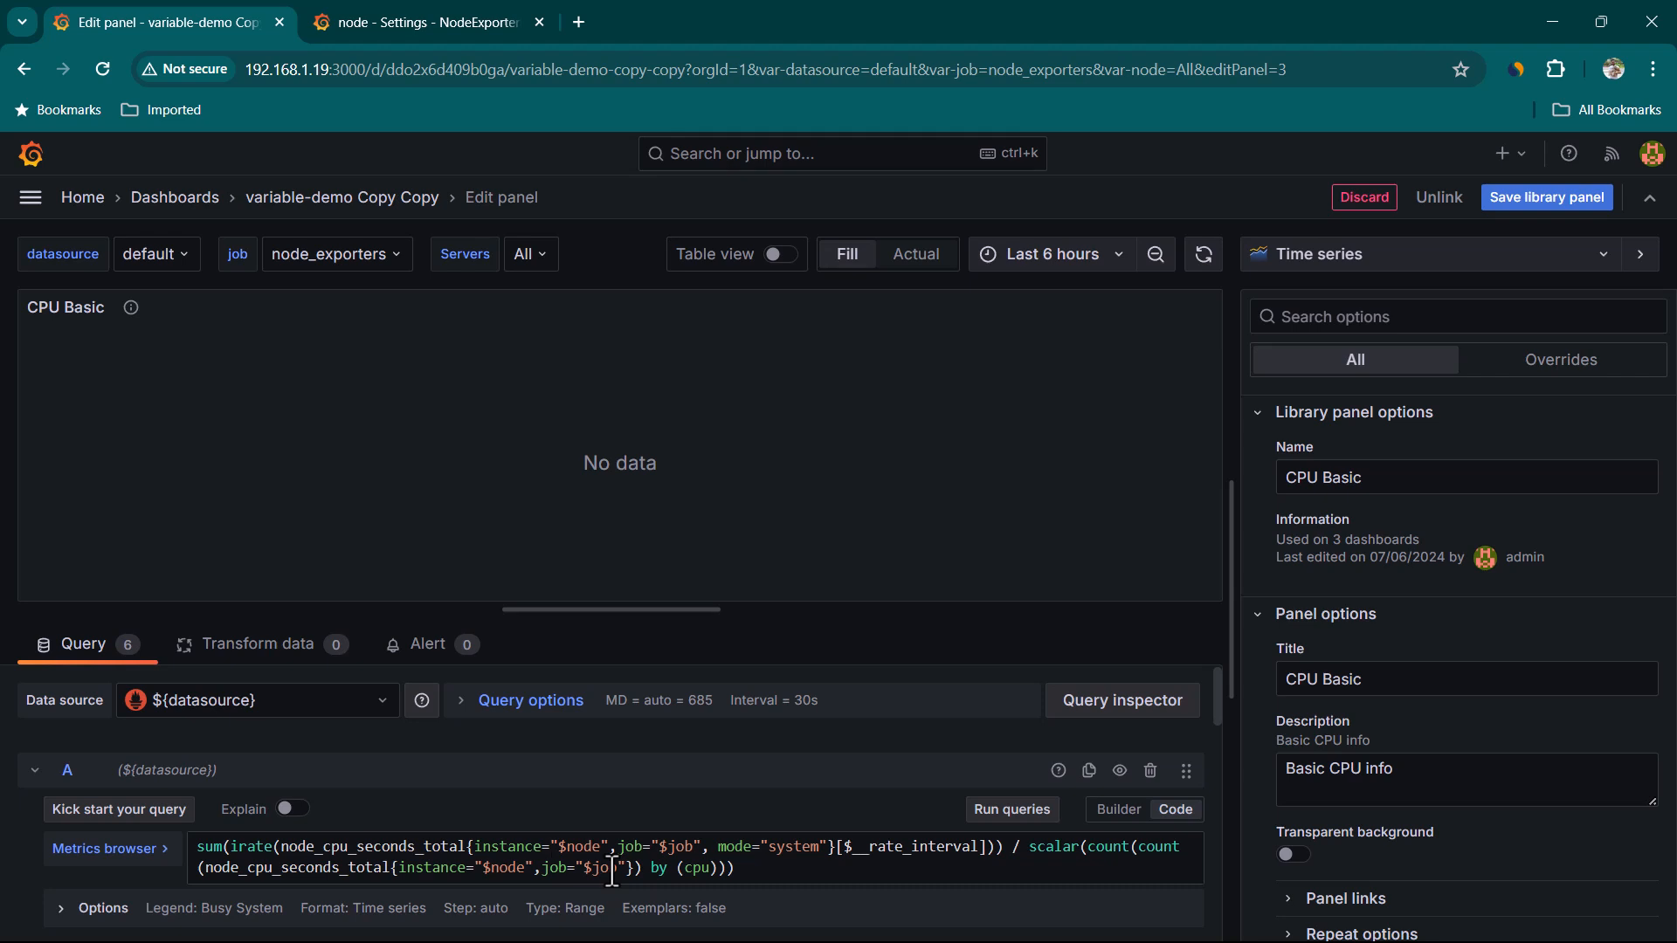
pyautogui.write('~')
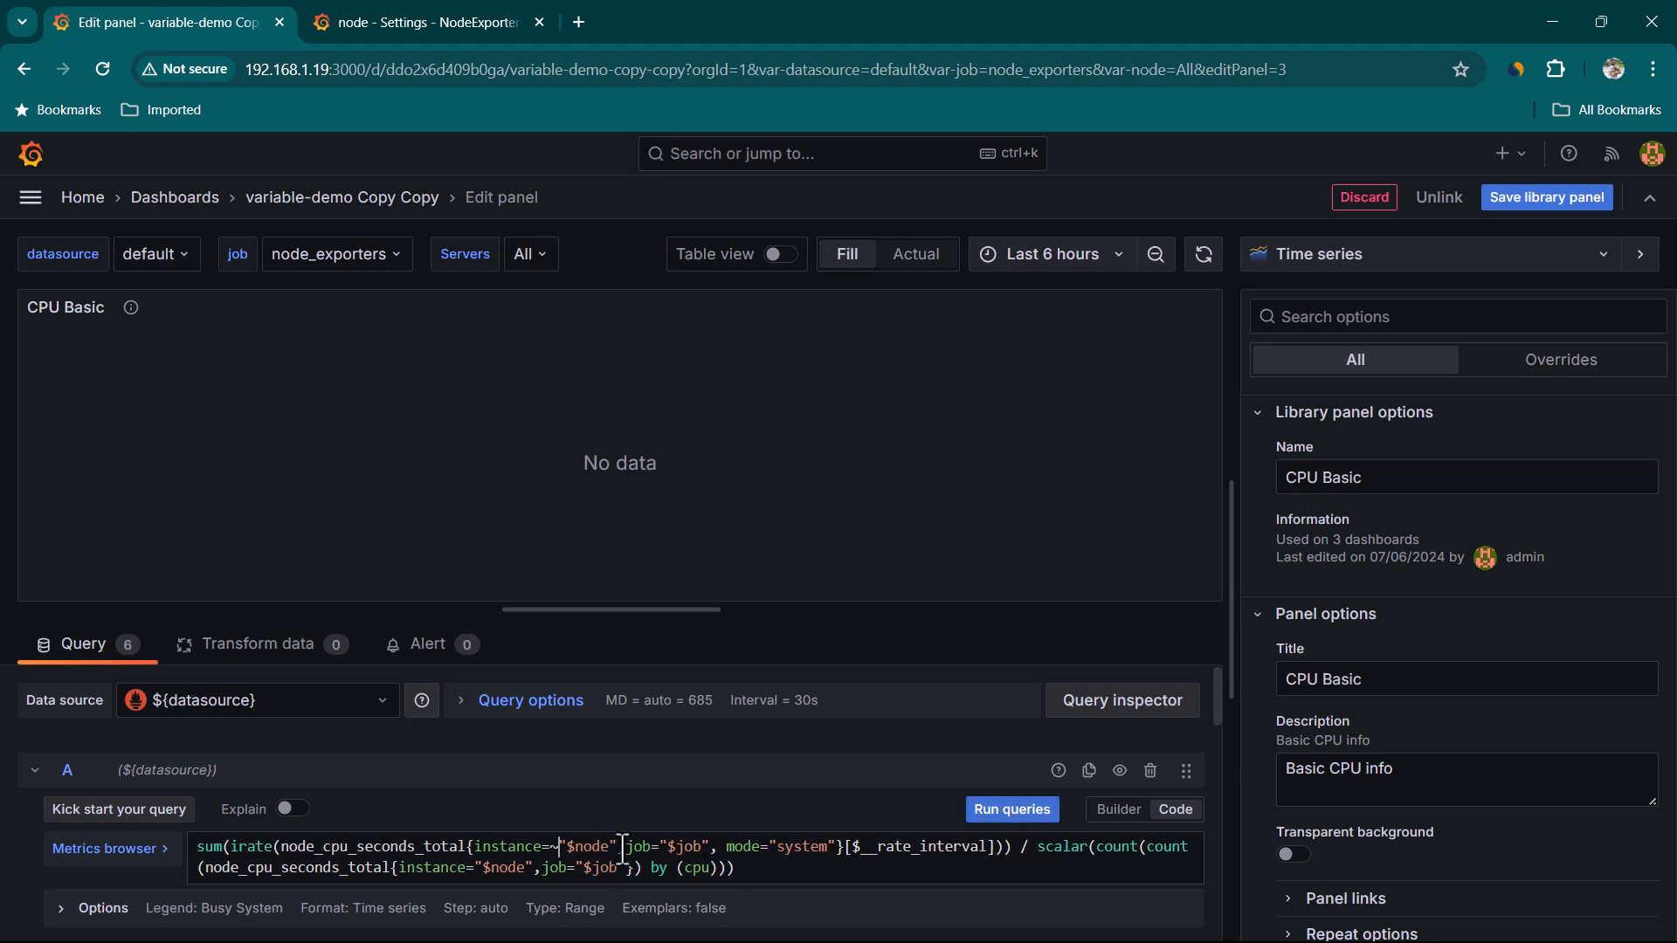
pyautogui.scroll(-1, 585, 793)
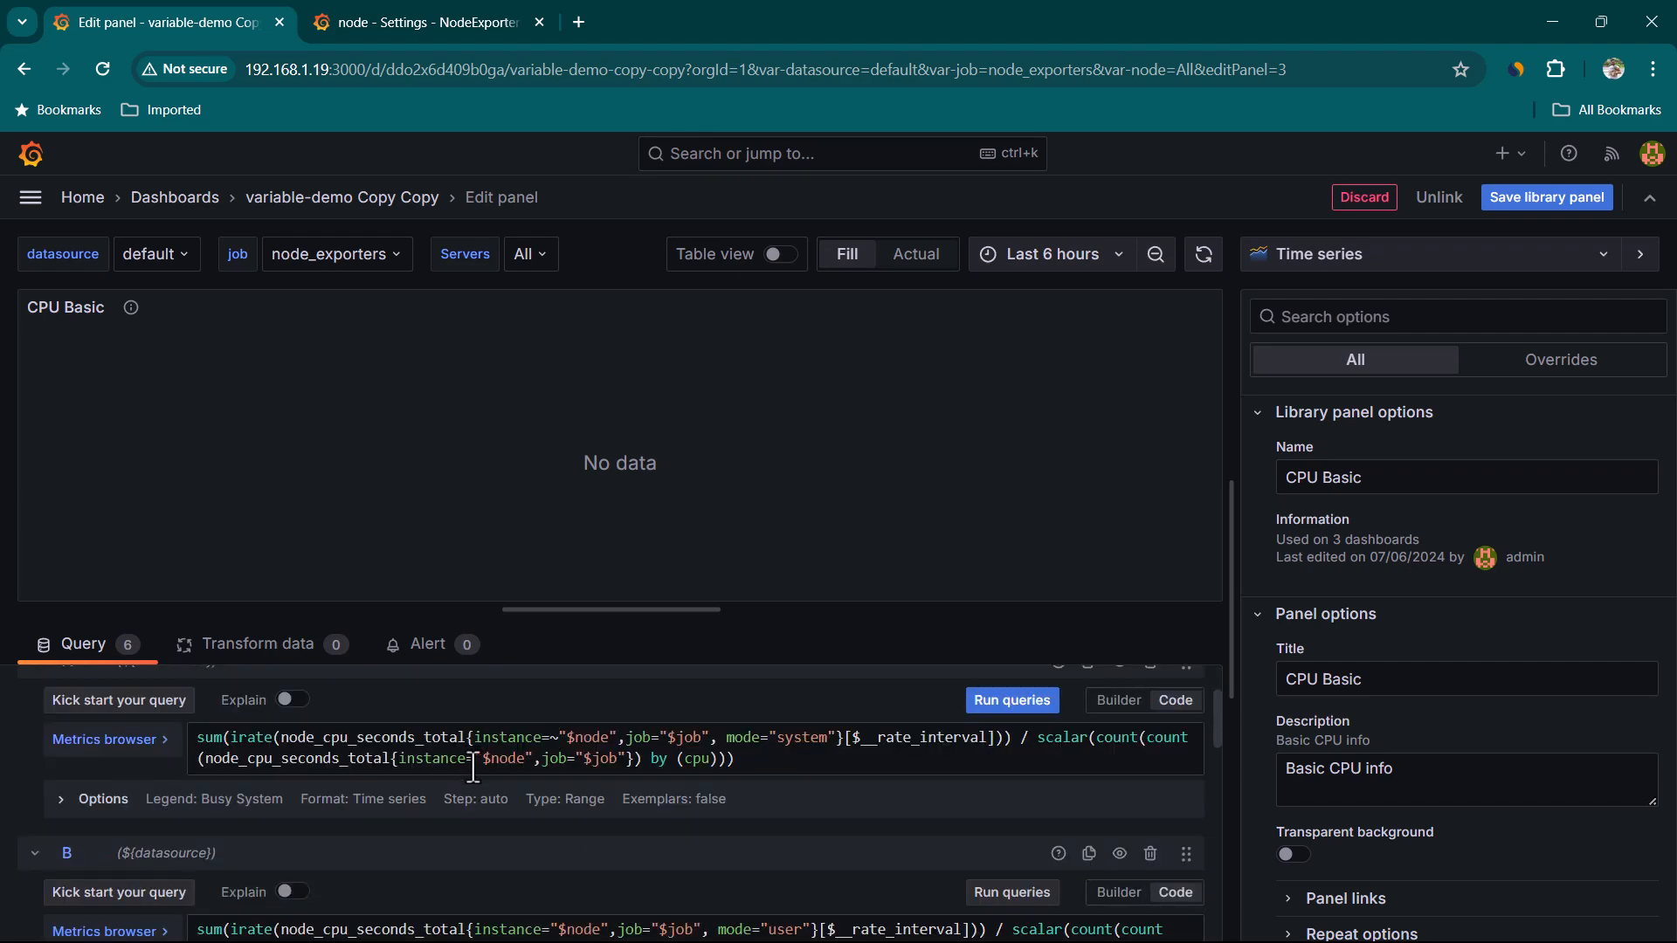
pyautogui.write('~')
# Scroll through the panel's queries B to F to review their instance filters on $node
pyautogui.scroll(1, 919, 871)
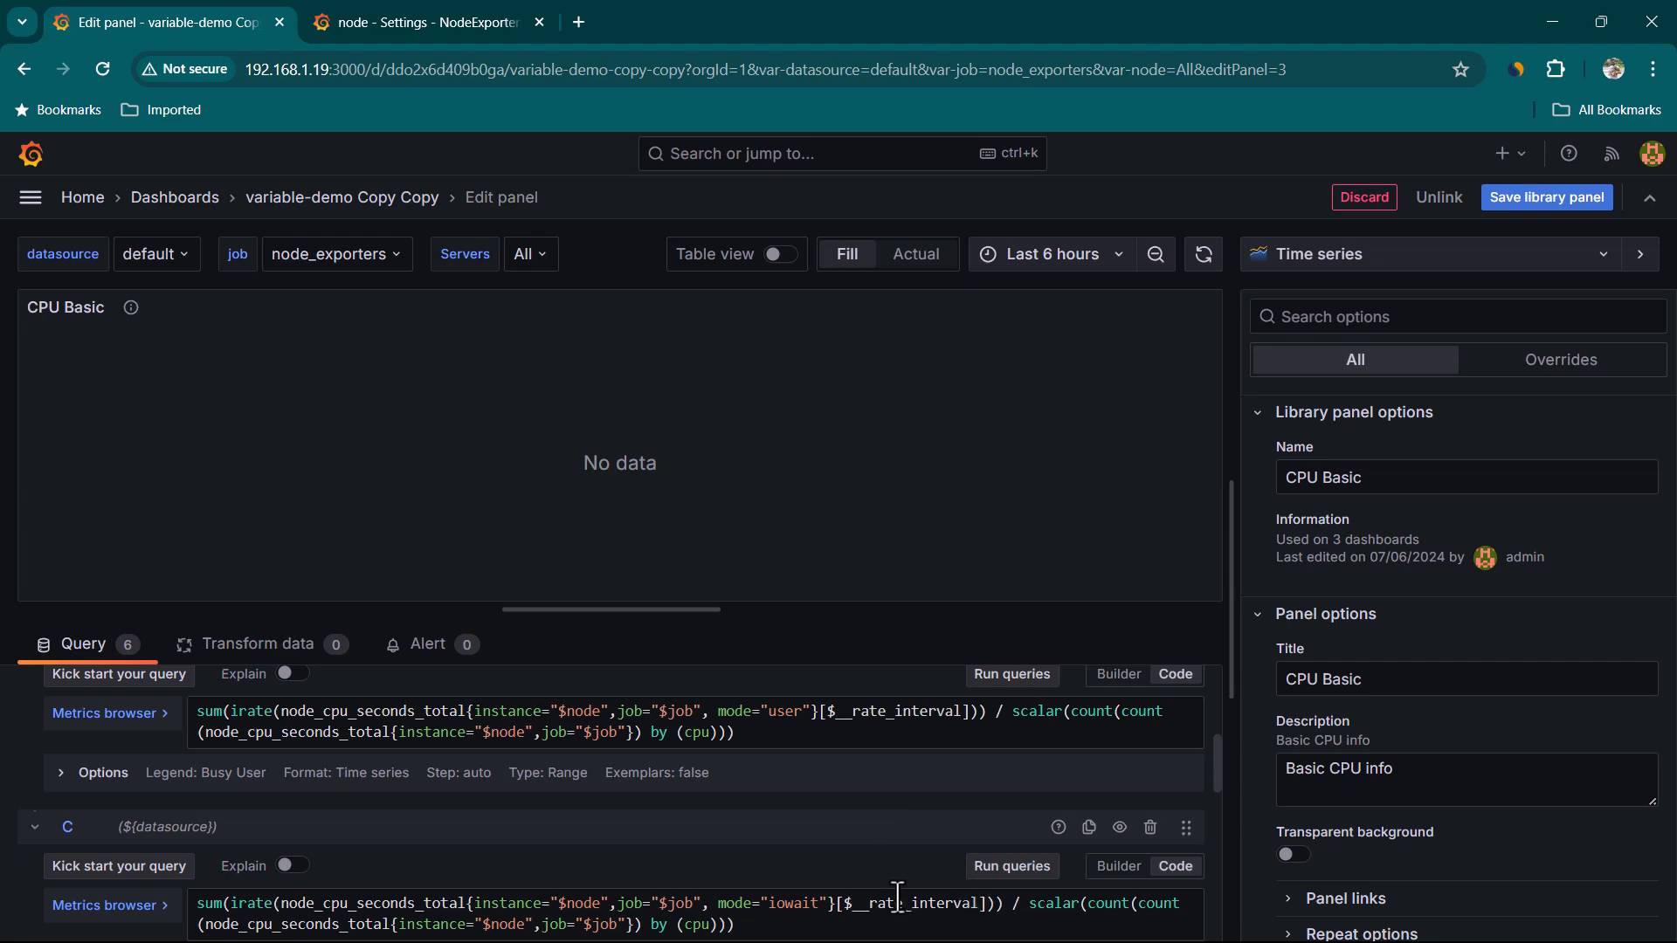
pyautogui.scroll(-8, 909, 865)
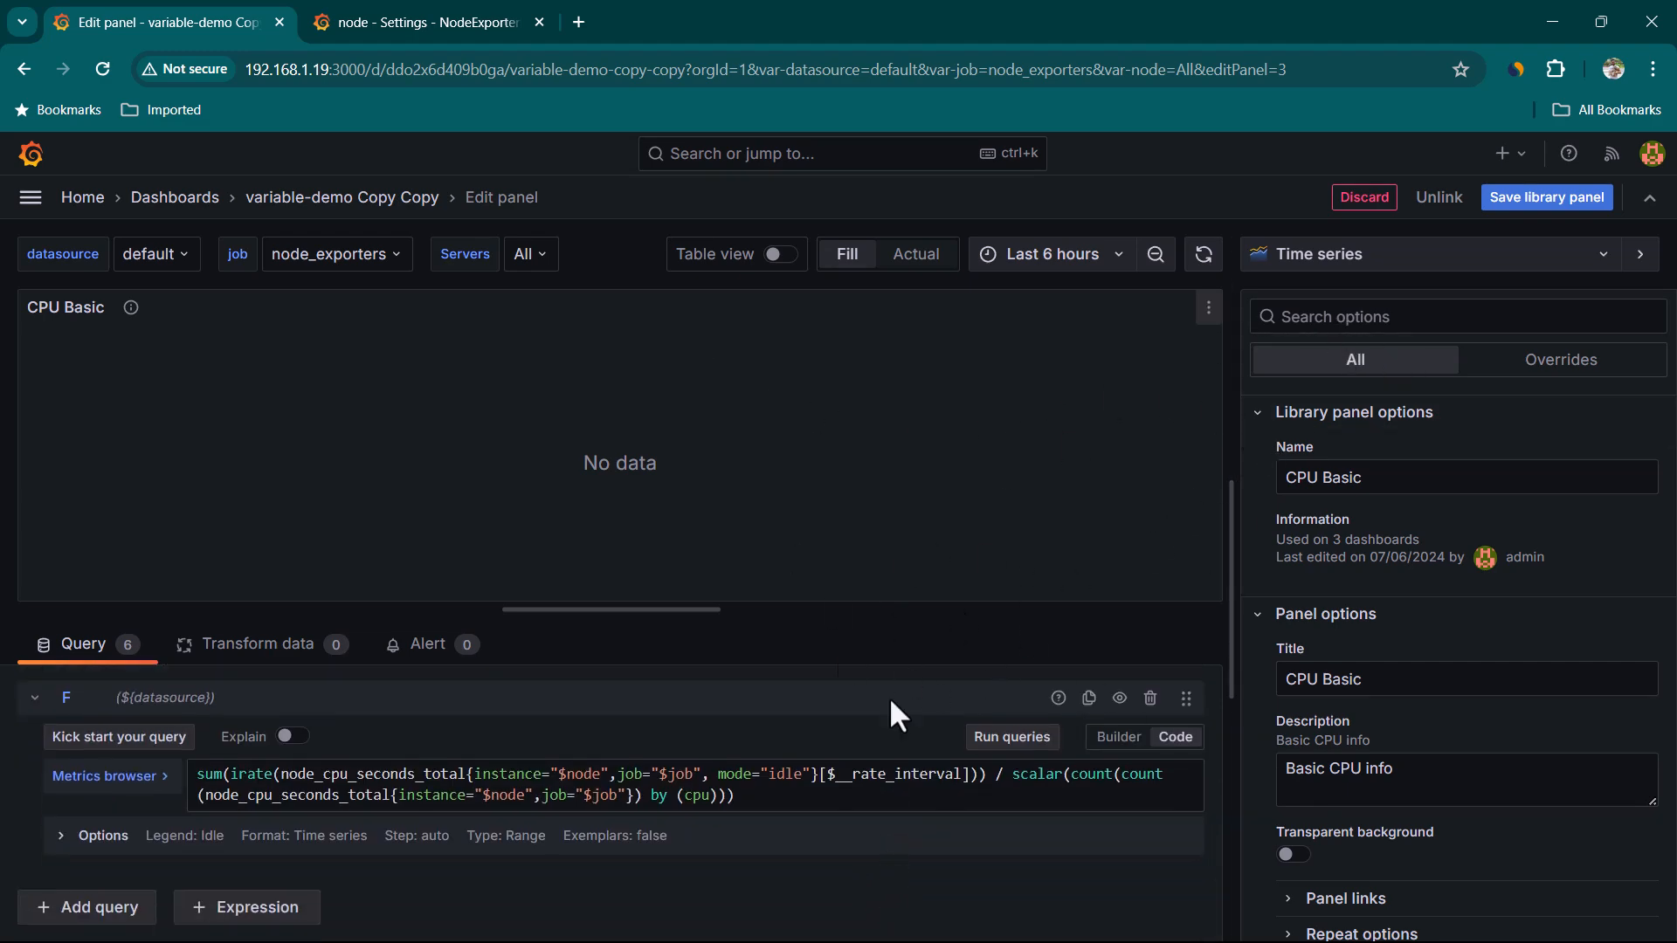
pyautogui.scroll(10, 935, 813)
pyautogui.scroll(2, 895, 898)
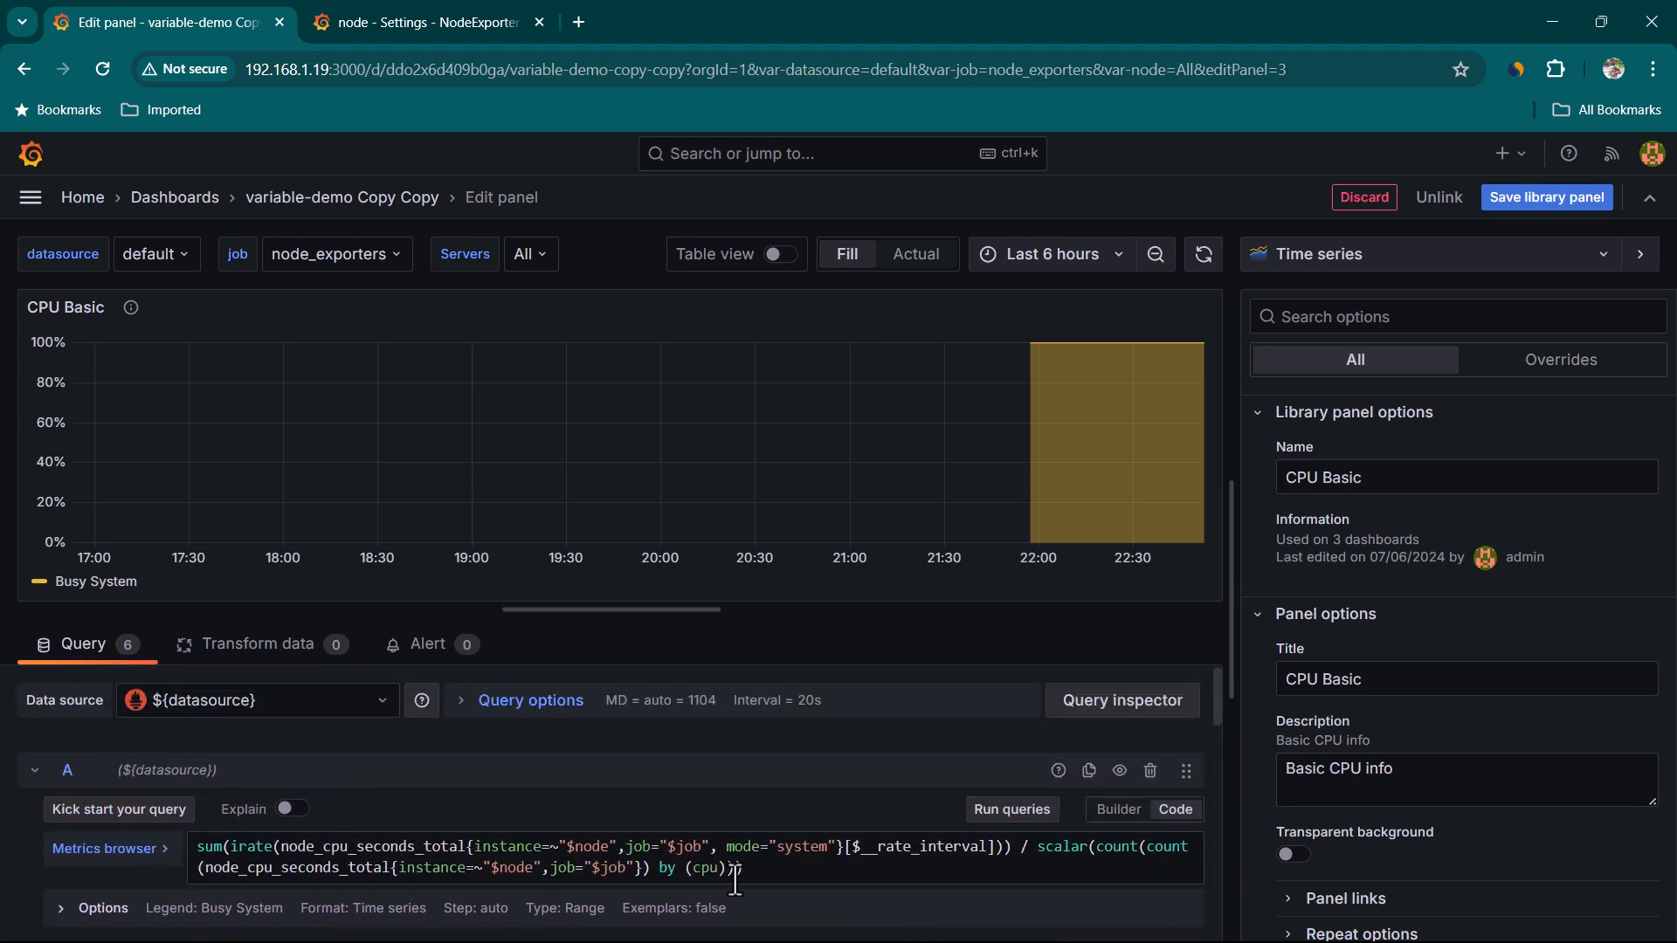
pyautogui.scroll(-1, 252, 852)
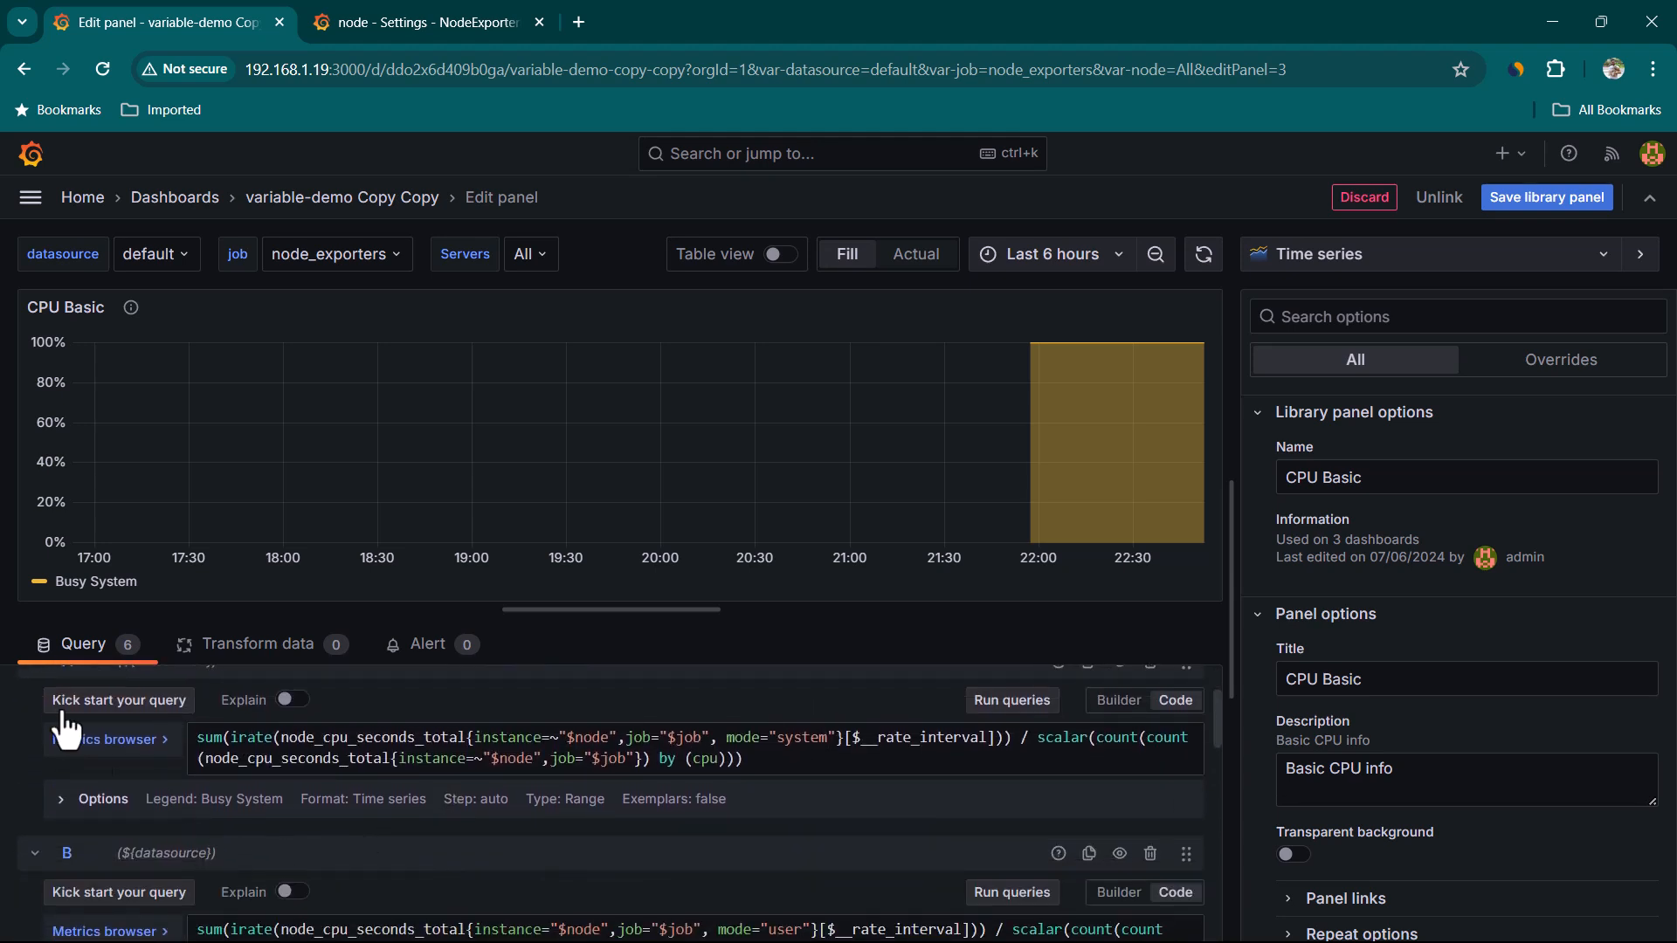
pyautogui.scroll(1, 154, 784)
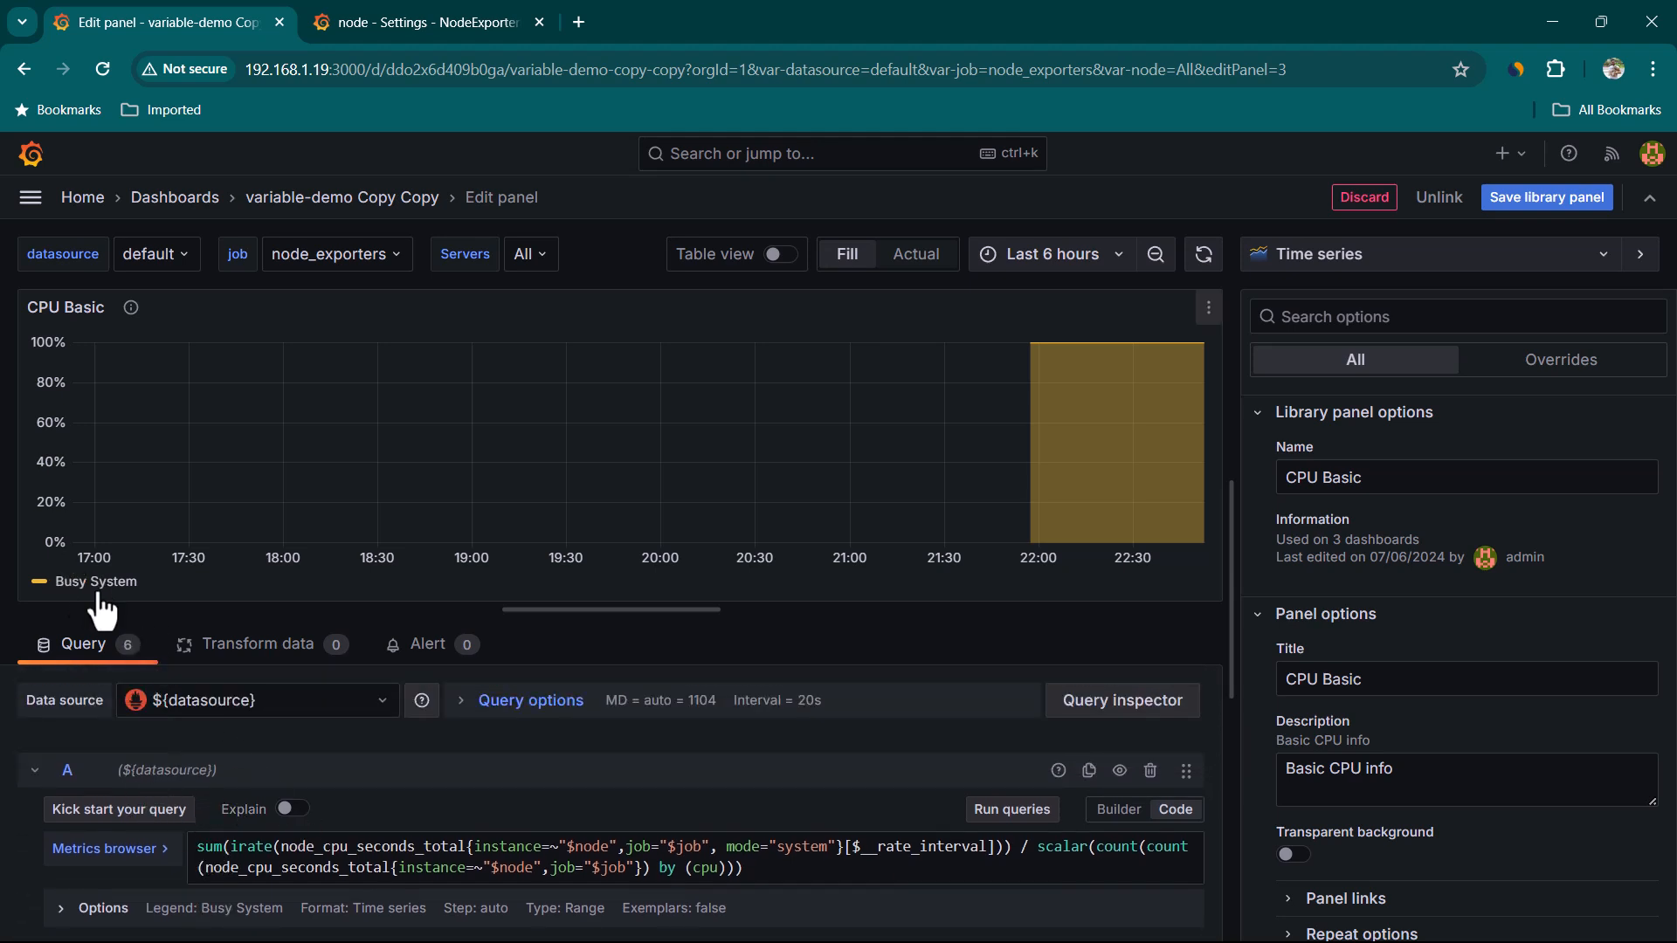
pyautogui.scroll(-1, 714, 841)
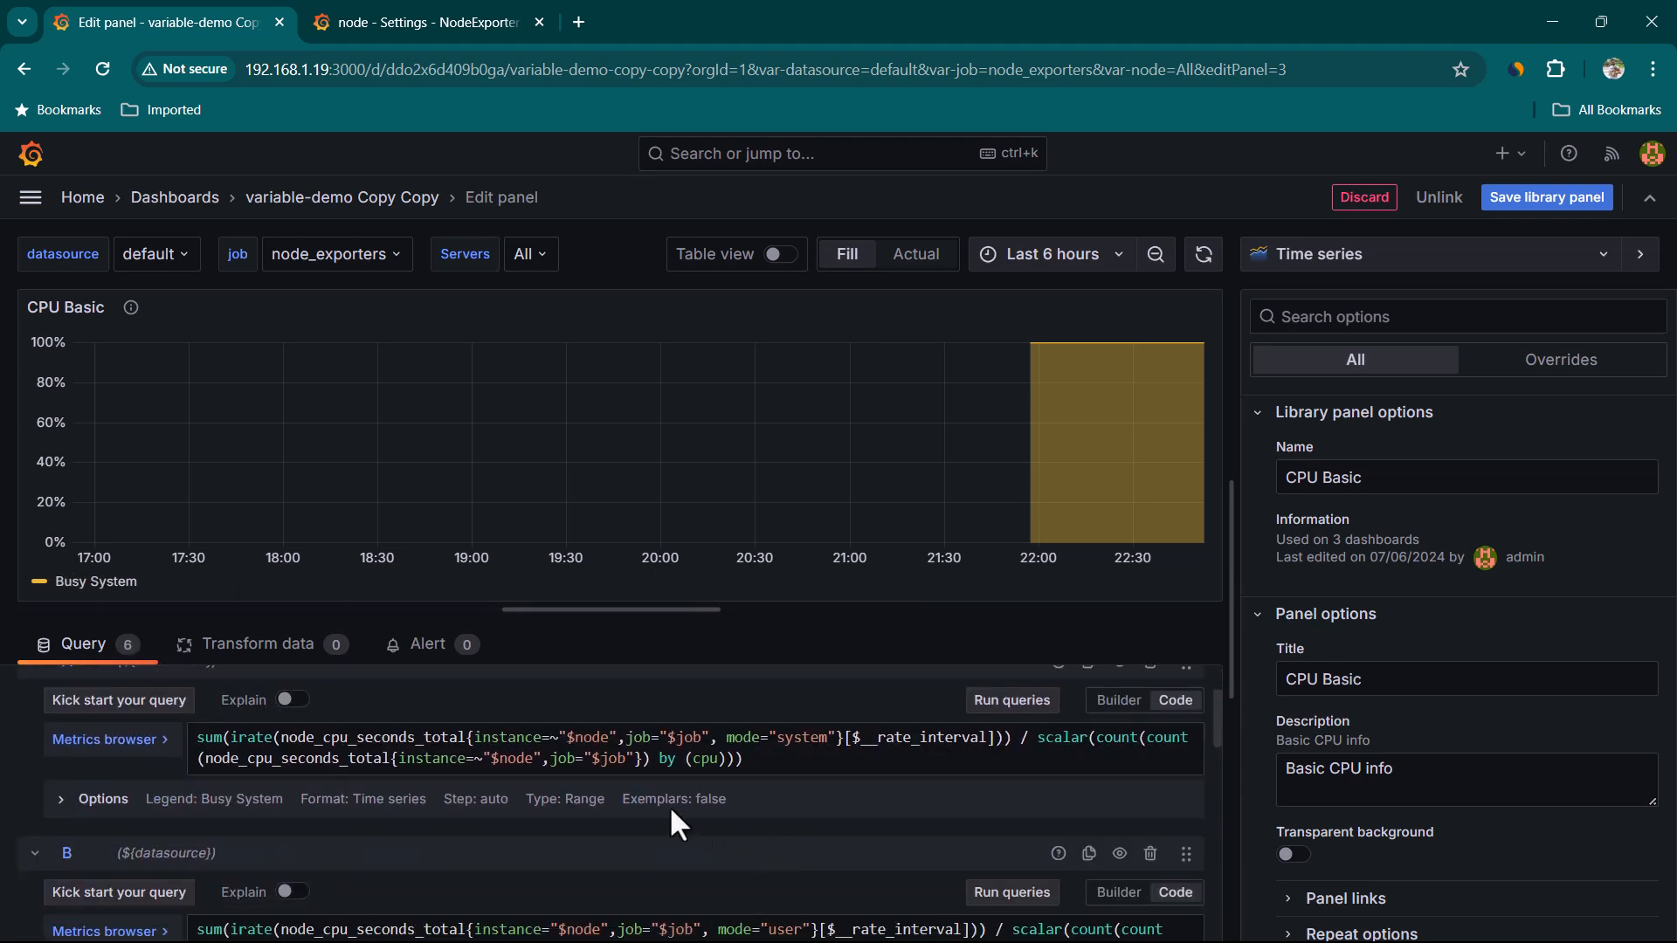
# Select the instance=~"$node" matcher text in query A and move down to query C
pyautogui.moveTo(475, 738); pyautogui.dragTo(559, 738)
pyautogui.scroll(-4, 633, 842)
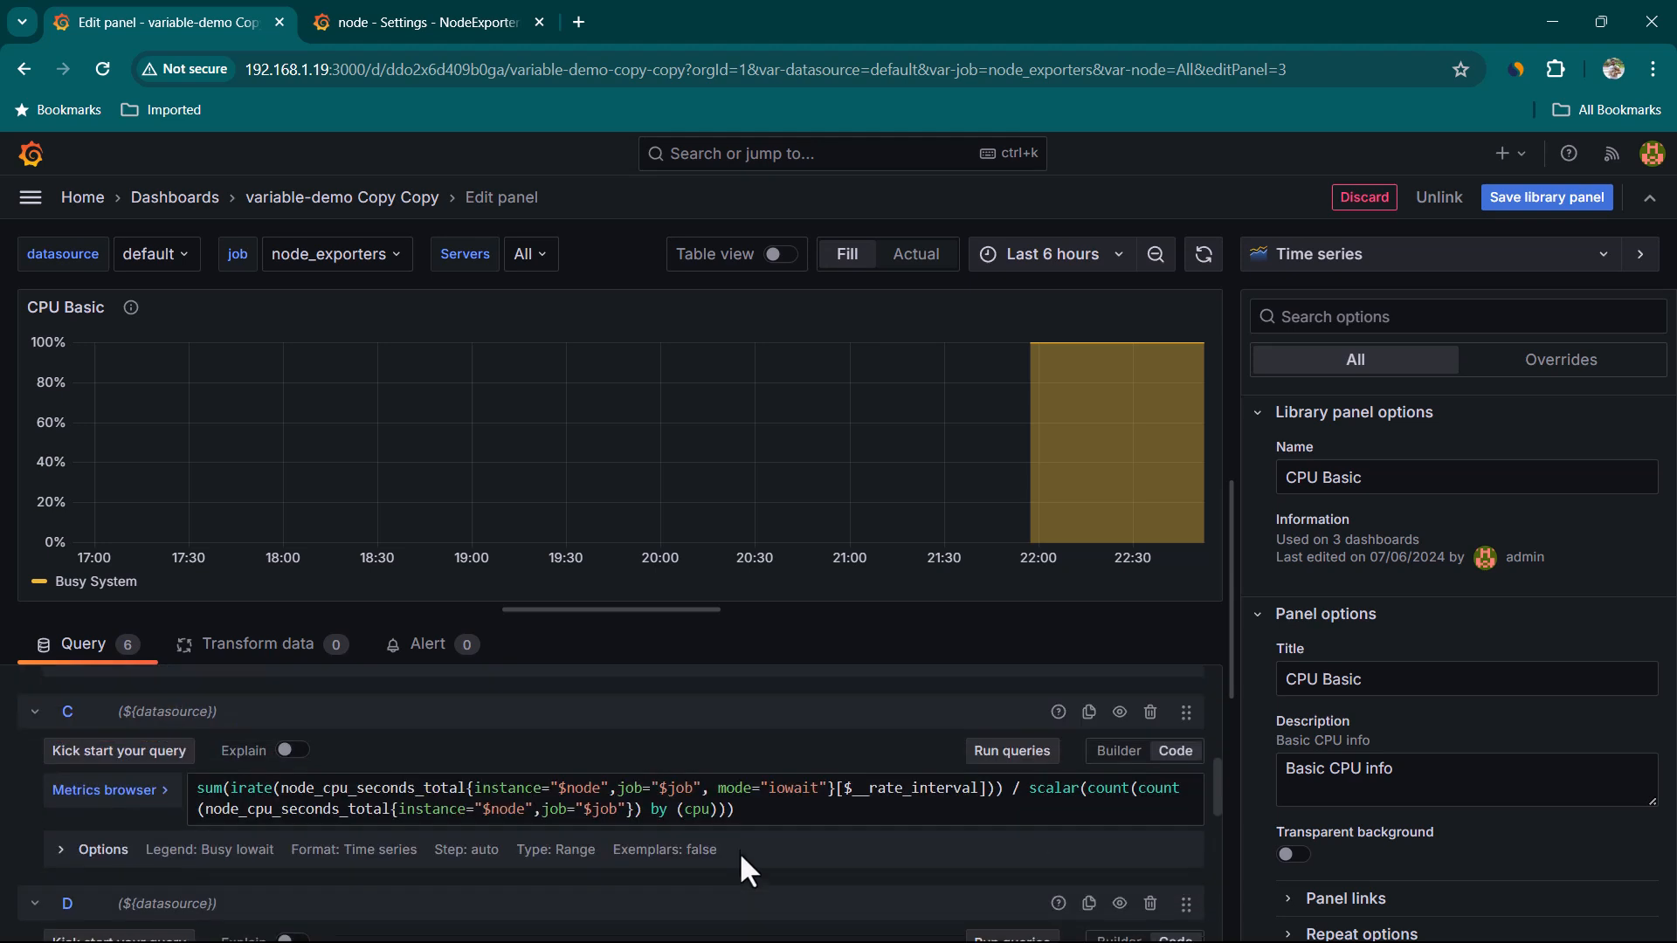
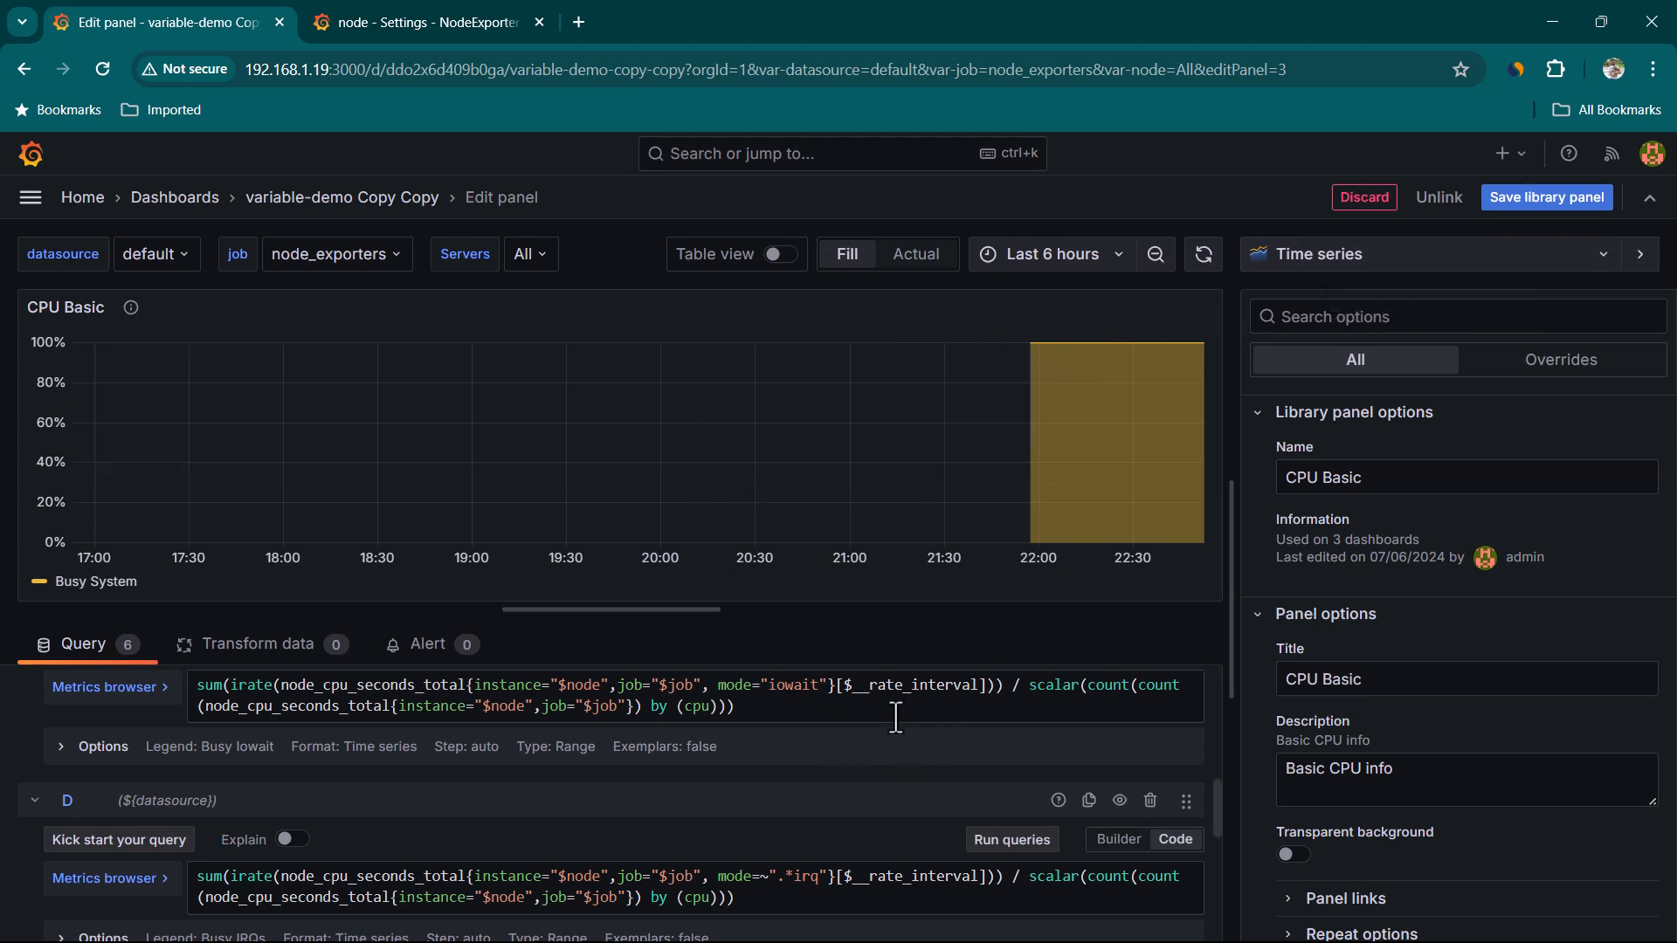
# Save the CPU Basic library panel changes to all affected dashboards and leave the panel editor
pyautogui.click(1542, 201)
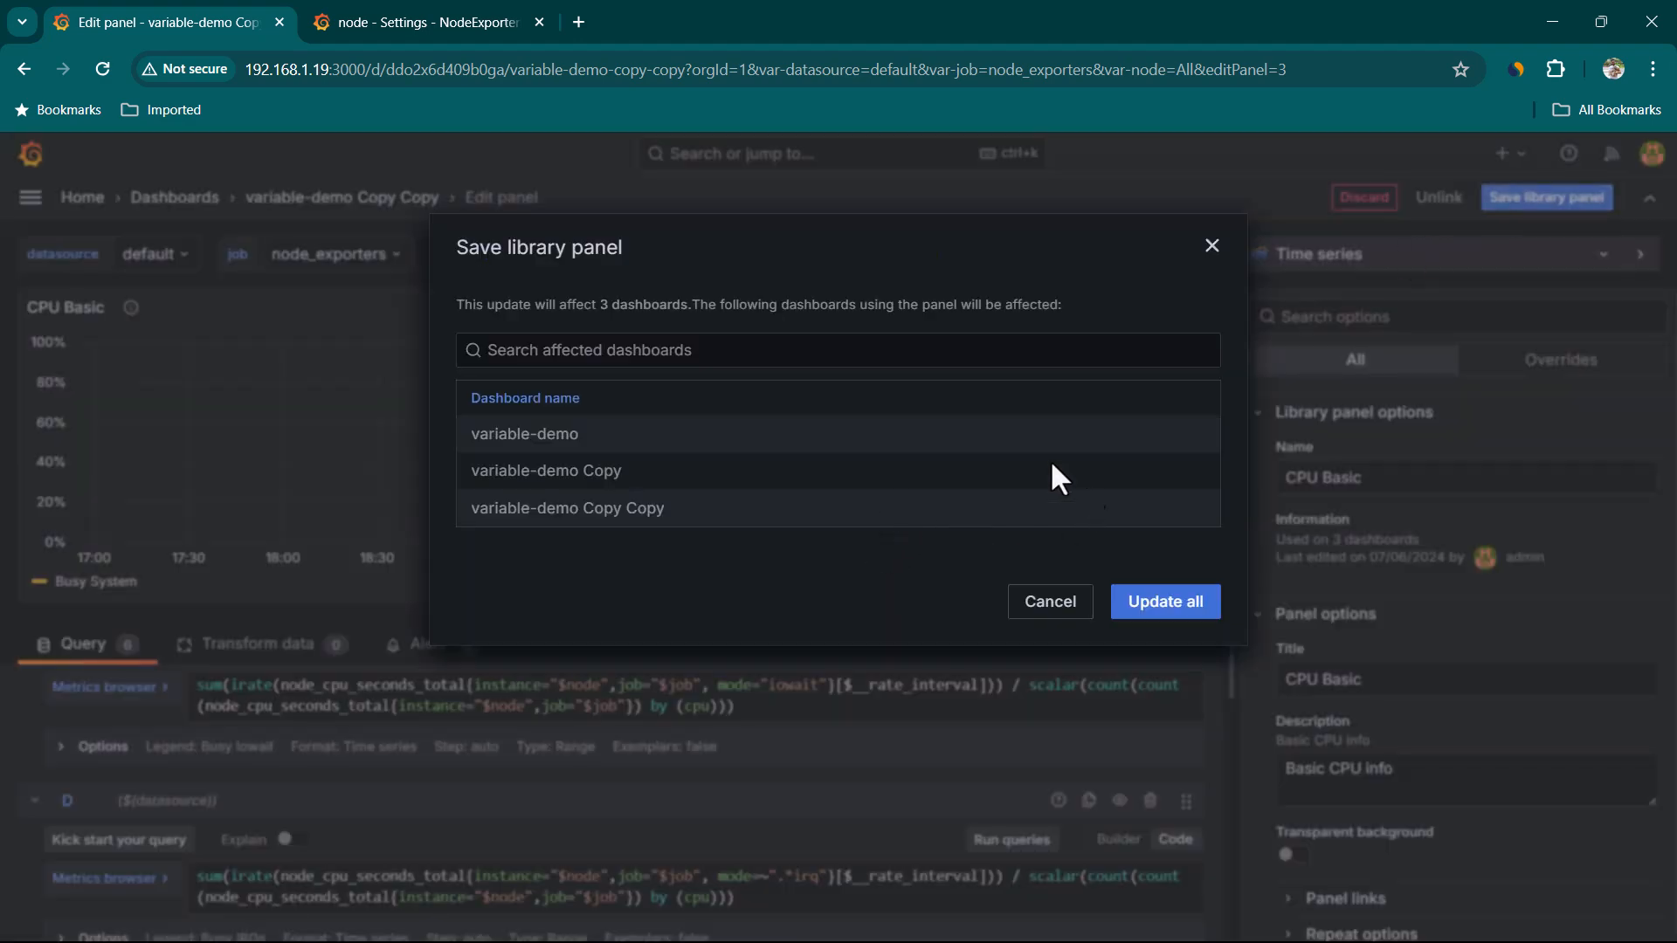
pyautogui.click(1135, 601)
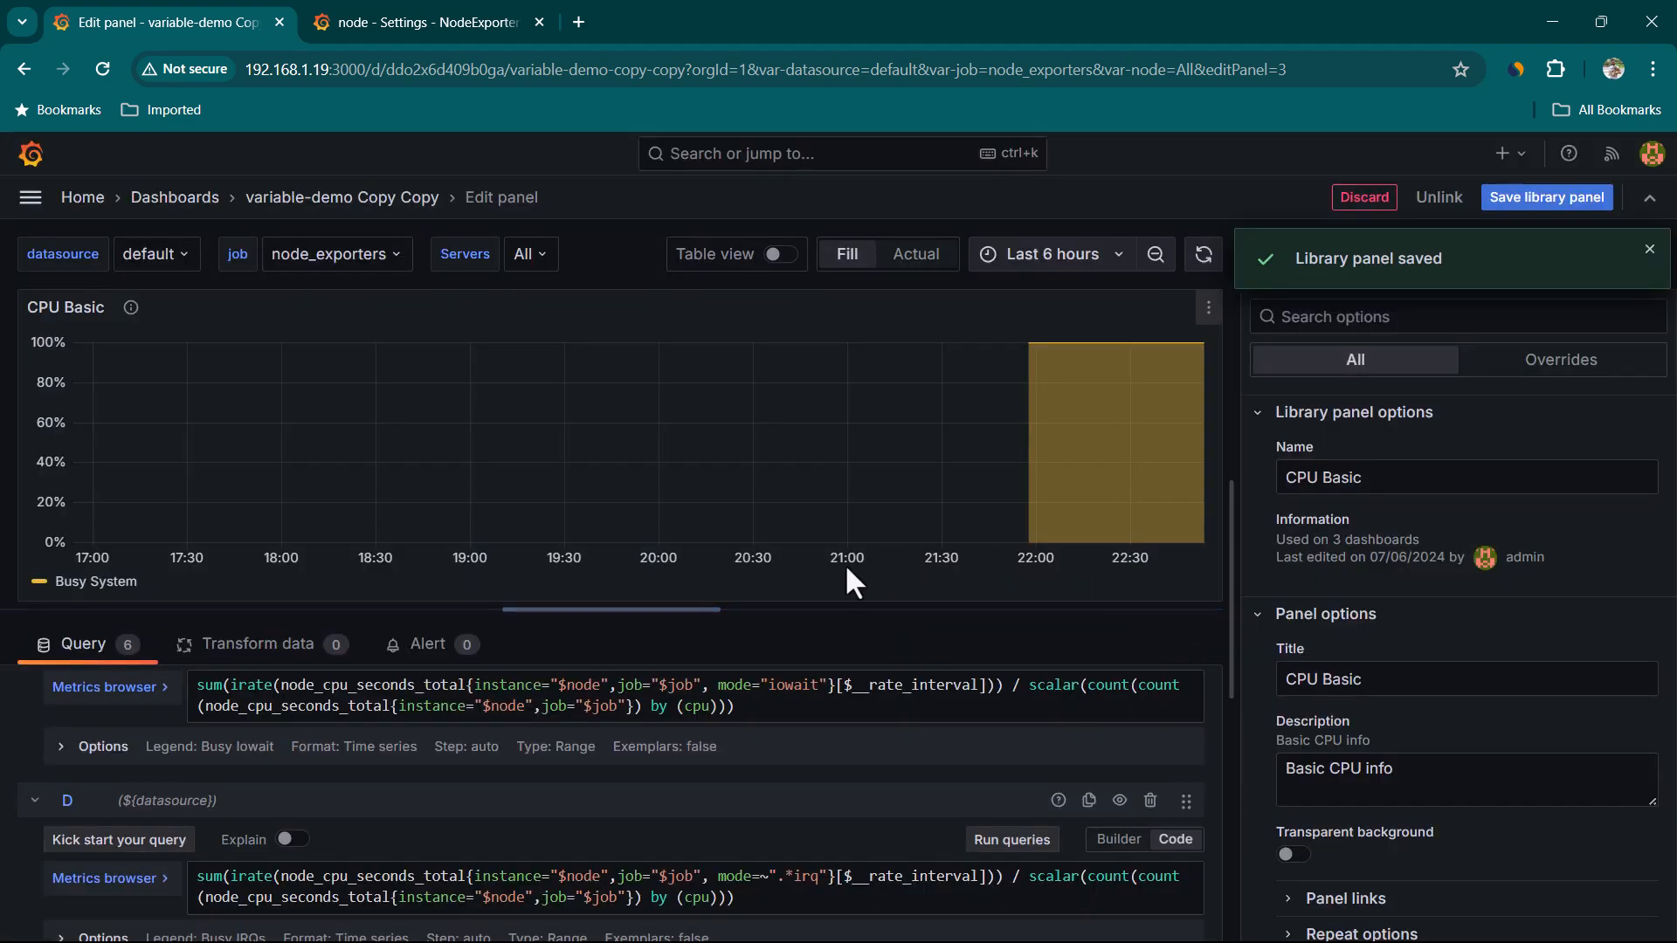
pyautogui.press('Escape')
# Set the Servers variable to app_server_1:9100 and app_server_2:9100
pyautogui.click(544, 255)
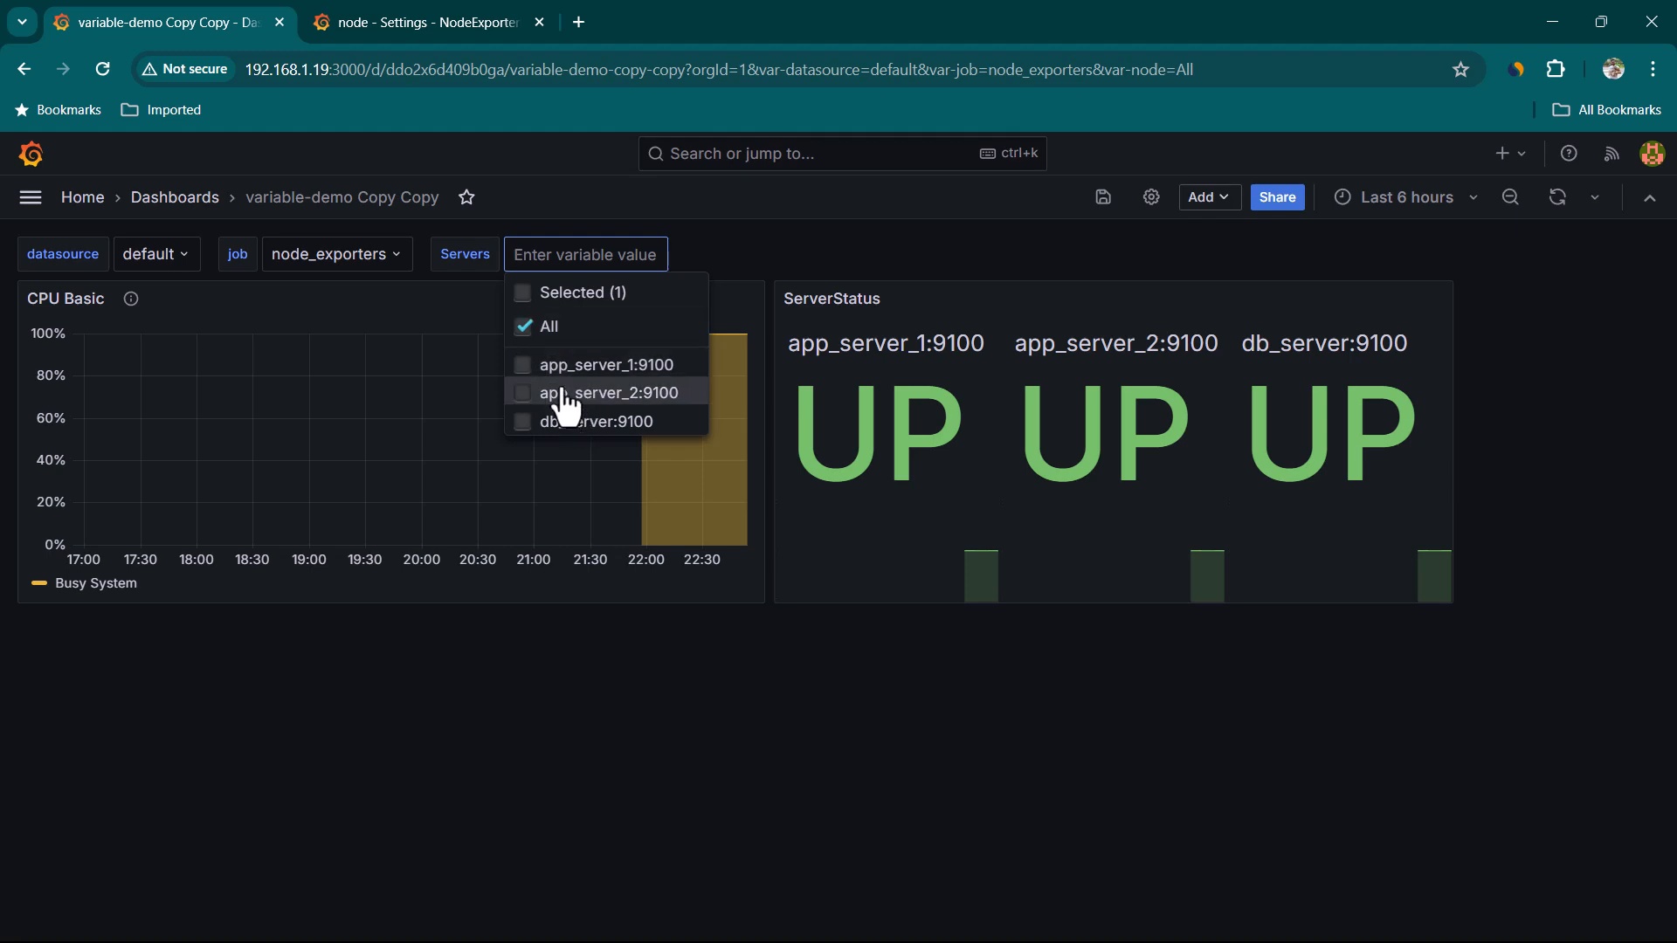
pyautogui.click(566, 371)
pyautogui.click(531, 395)
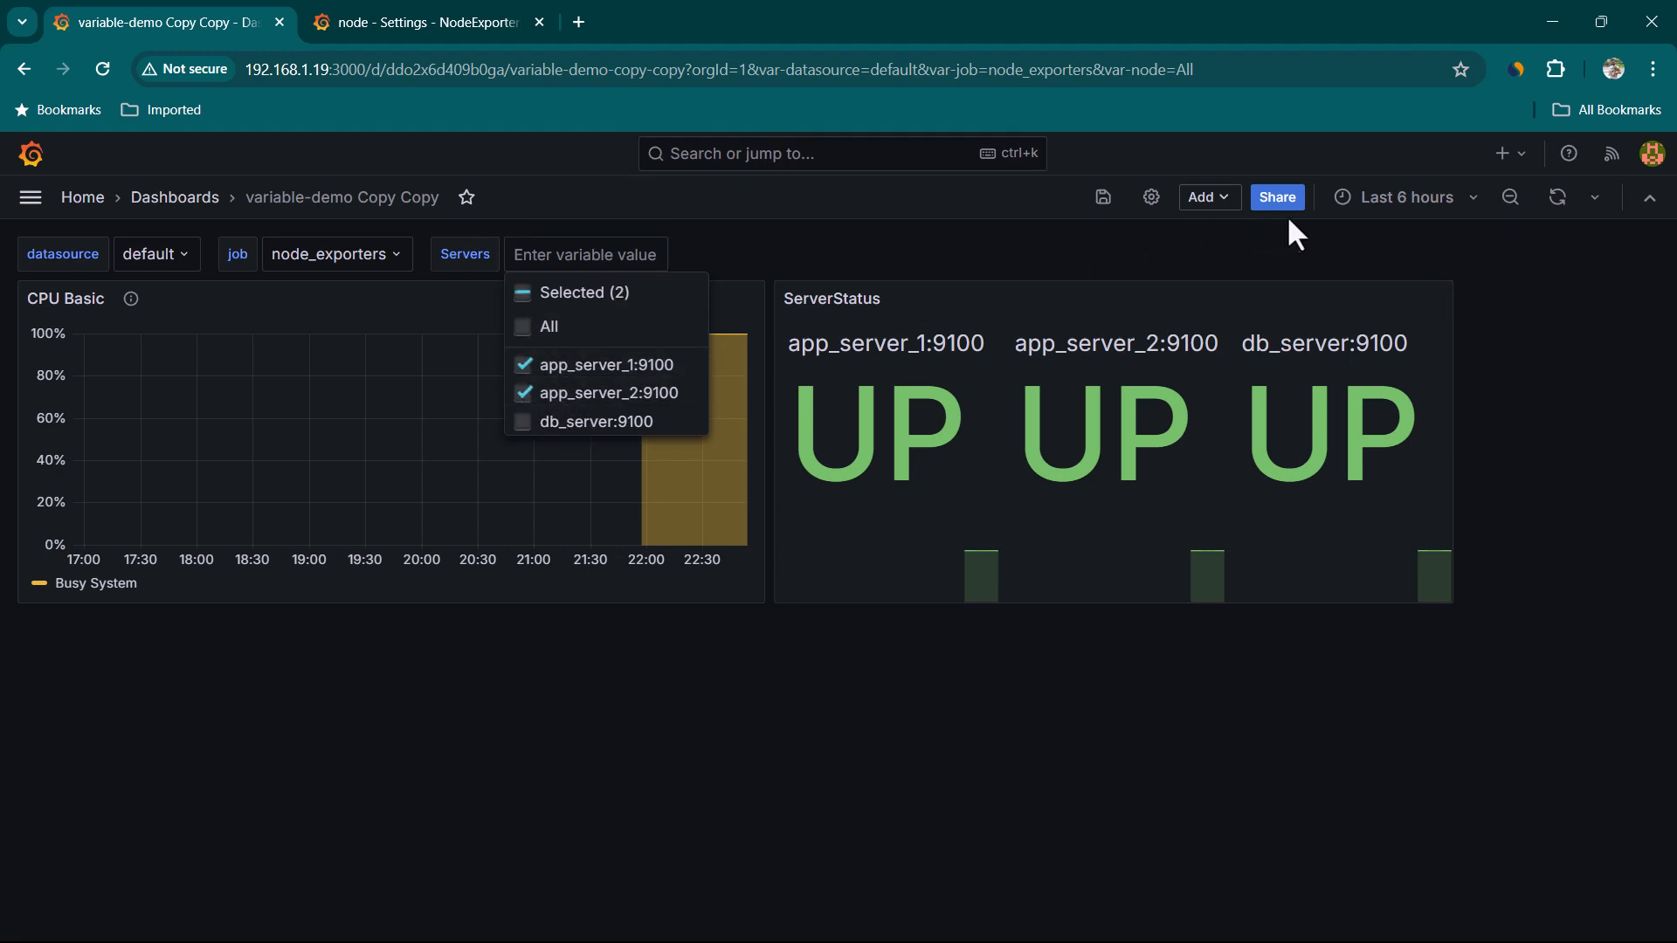
pyautogui.click(1558, 197)
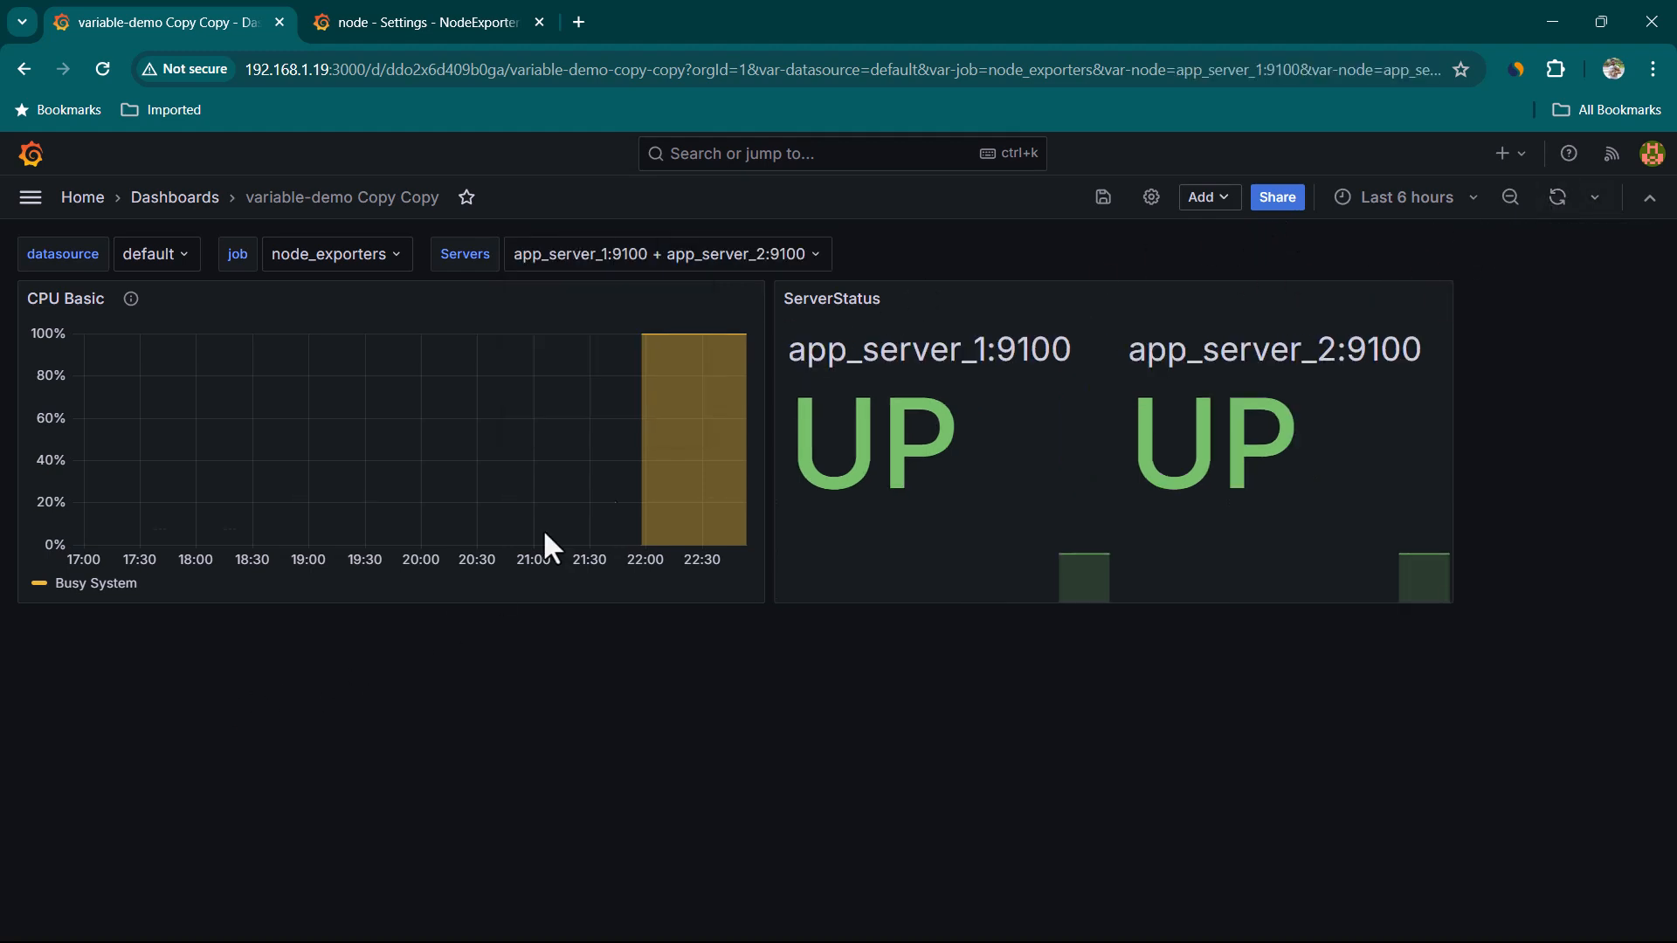
# Clear both server selections so the Servers variable returns to All
pyautogui.click(701, 264)
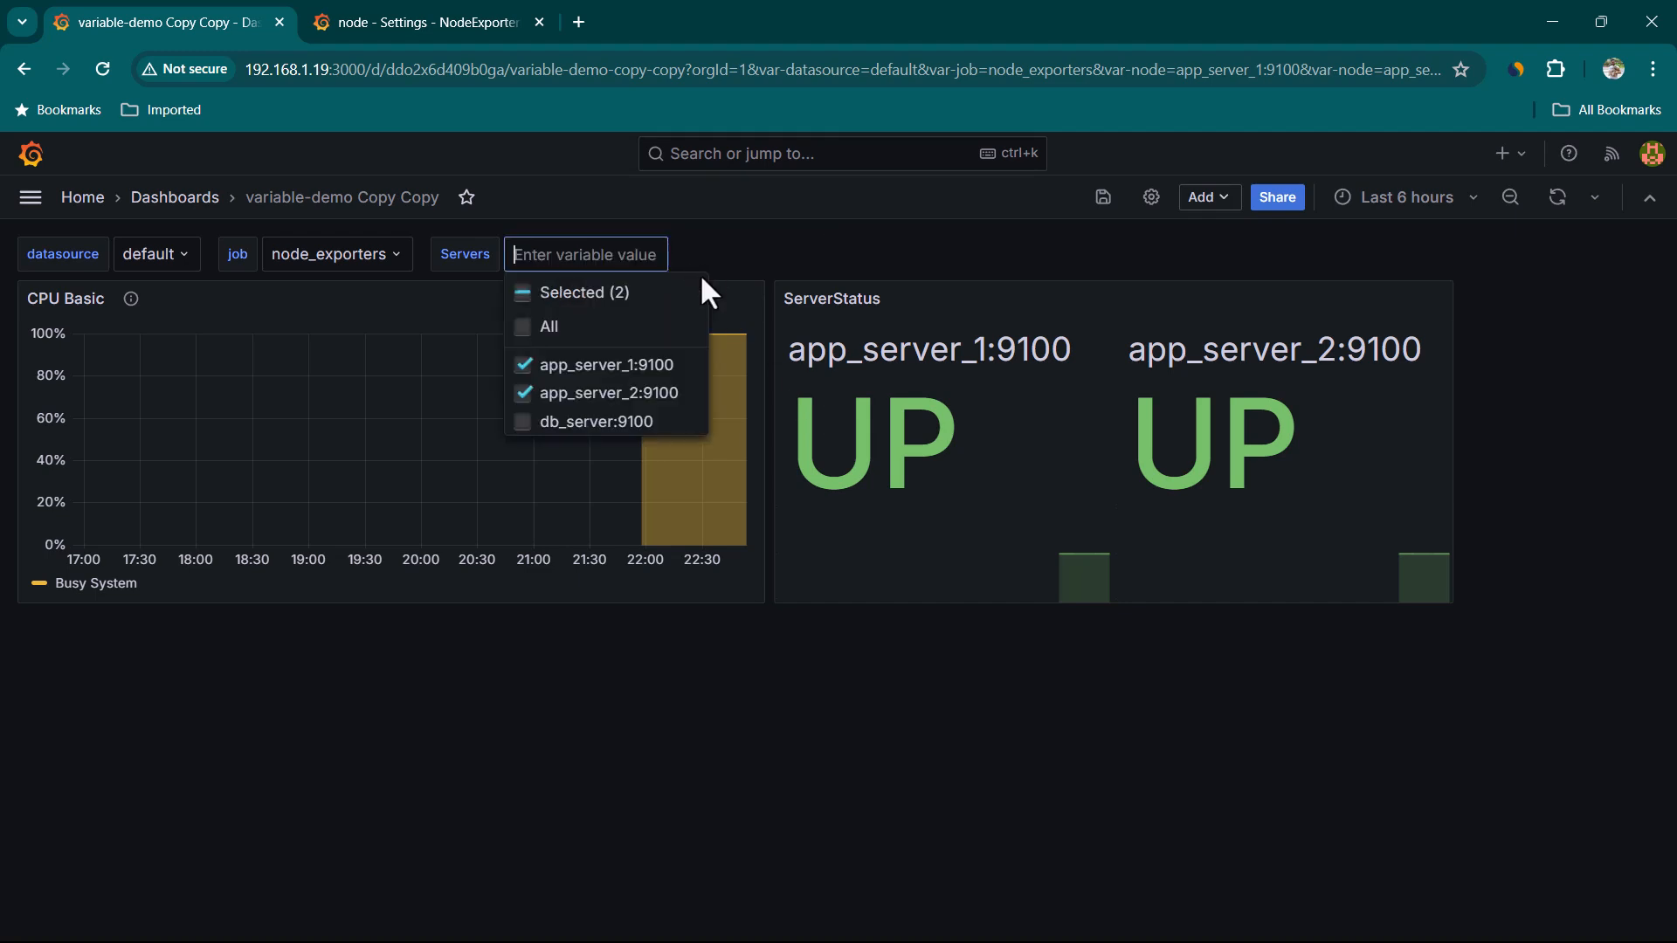
pyautogui.click(684, 369)
pyautogui.click(684, 391)
pyautogui.click(819, 755)
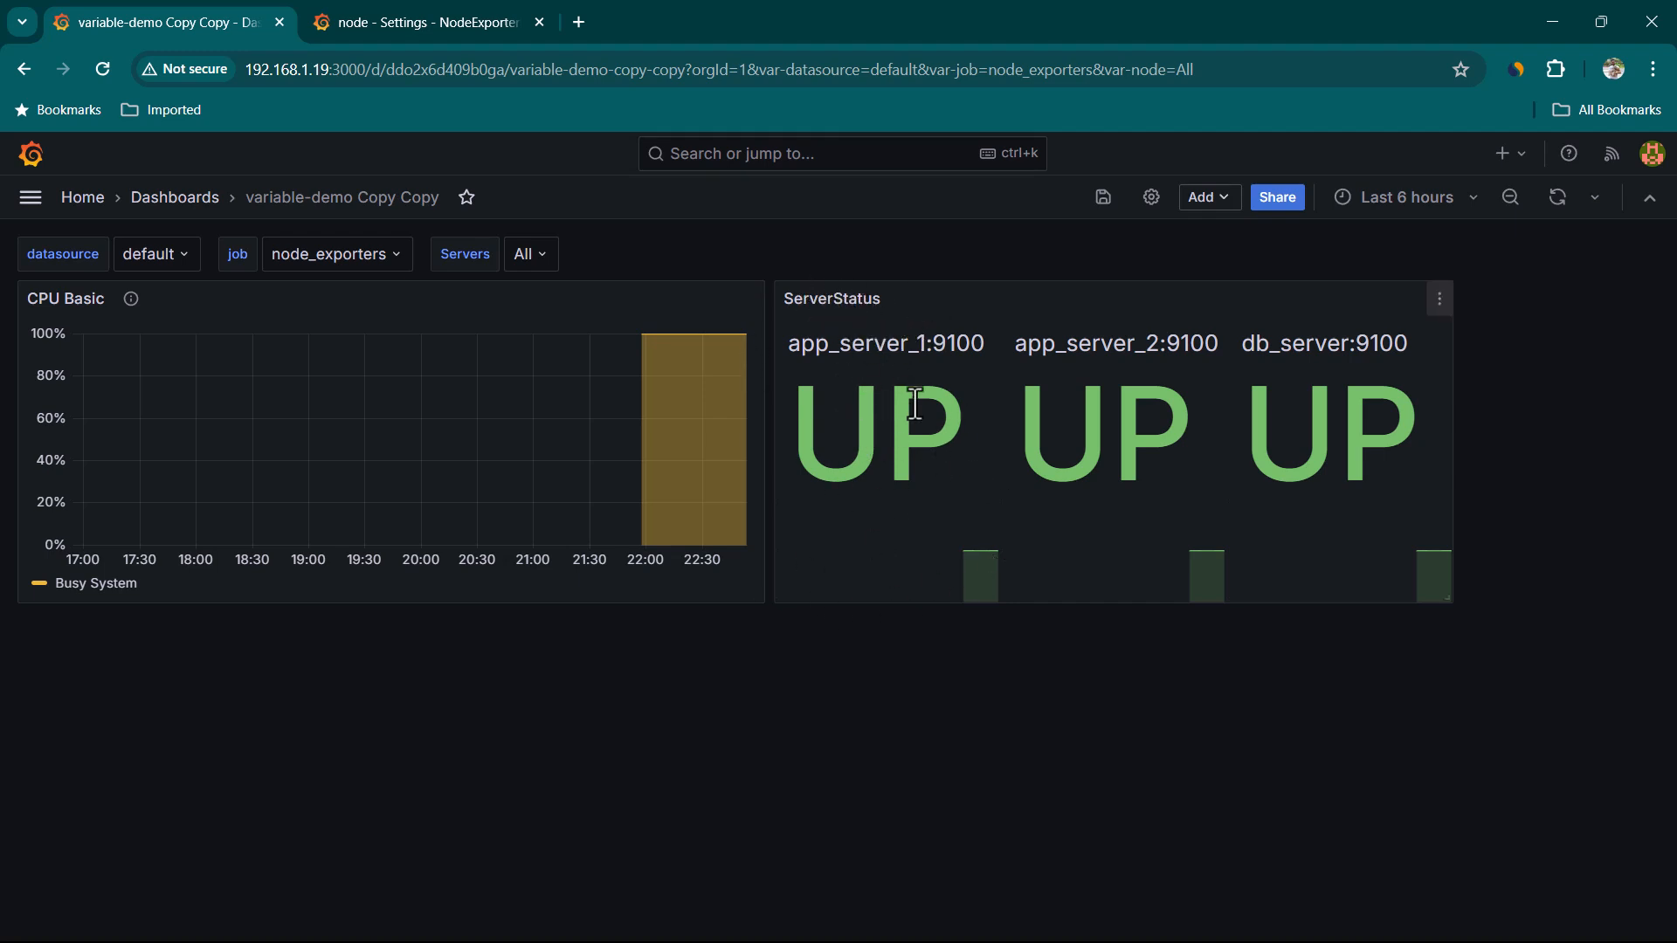
pyautogui.moveTo(828, 352); pyautogui.dragTo(918, 349)
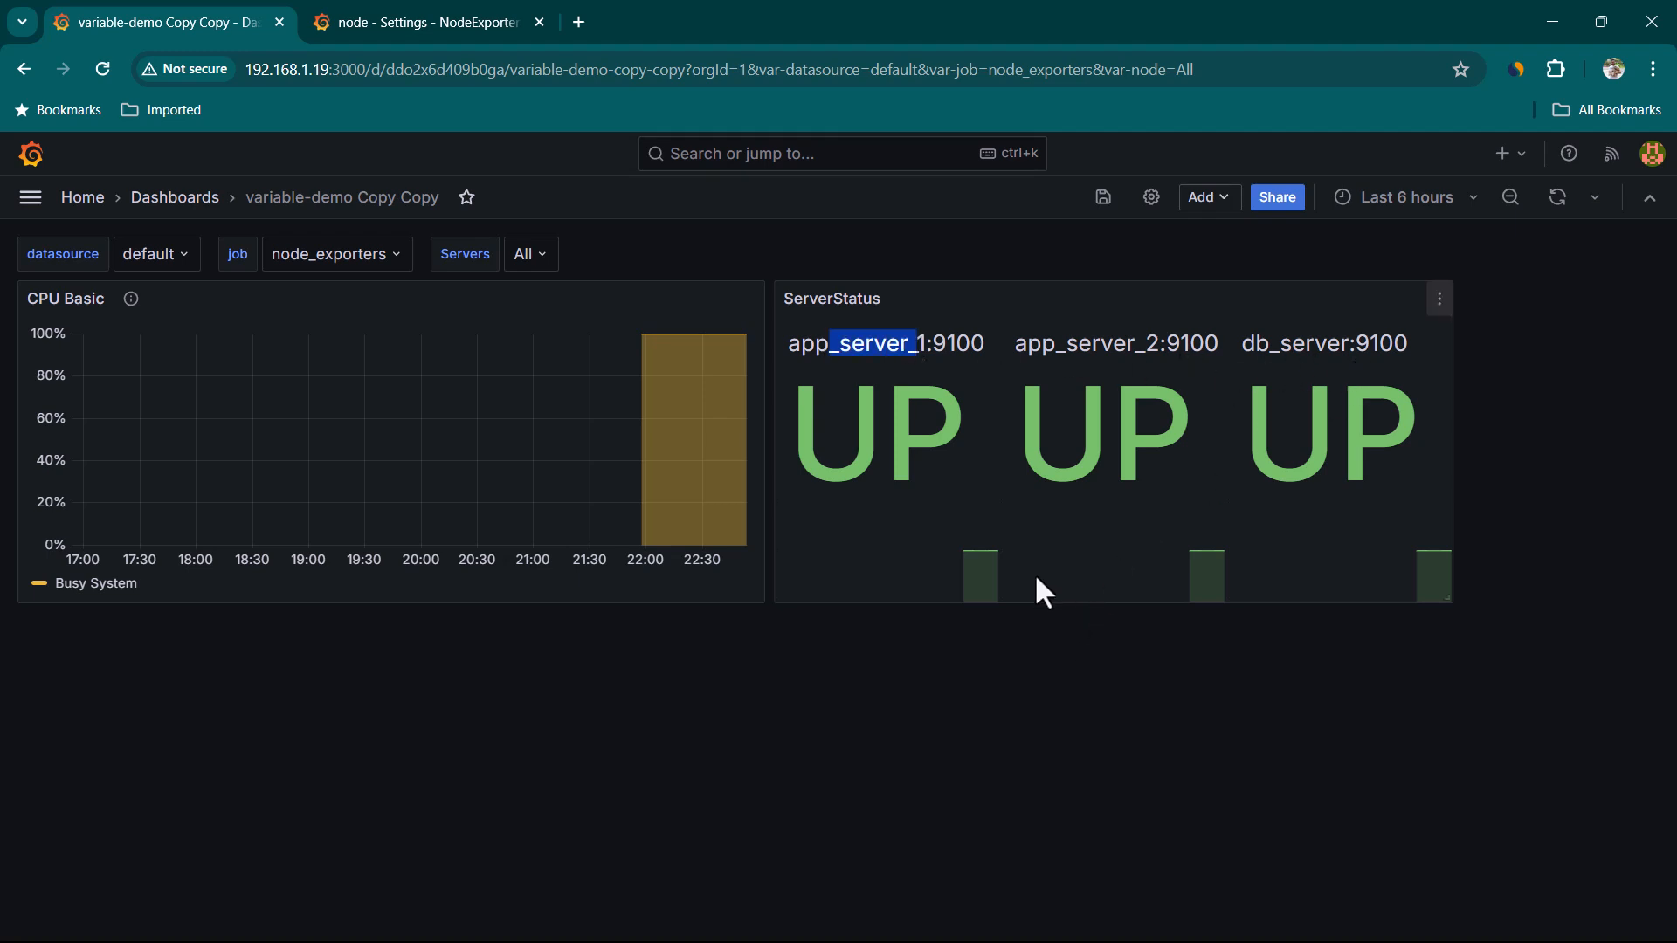
pyautogui.click(941, 674)
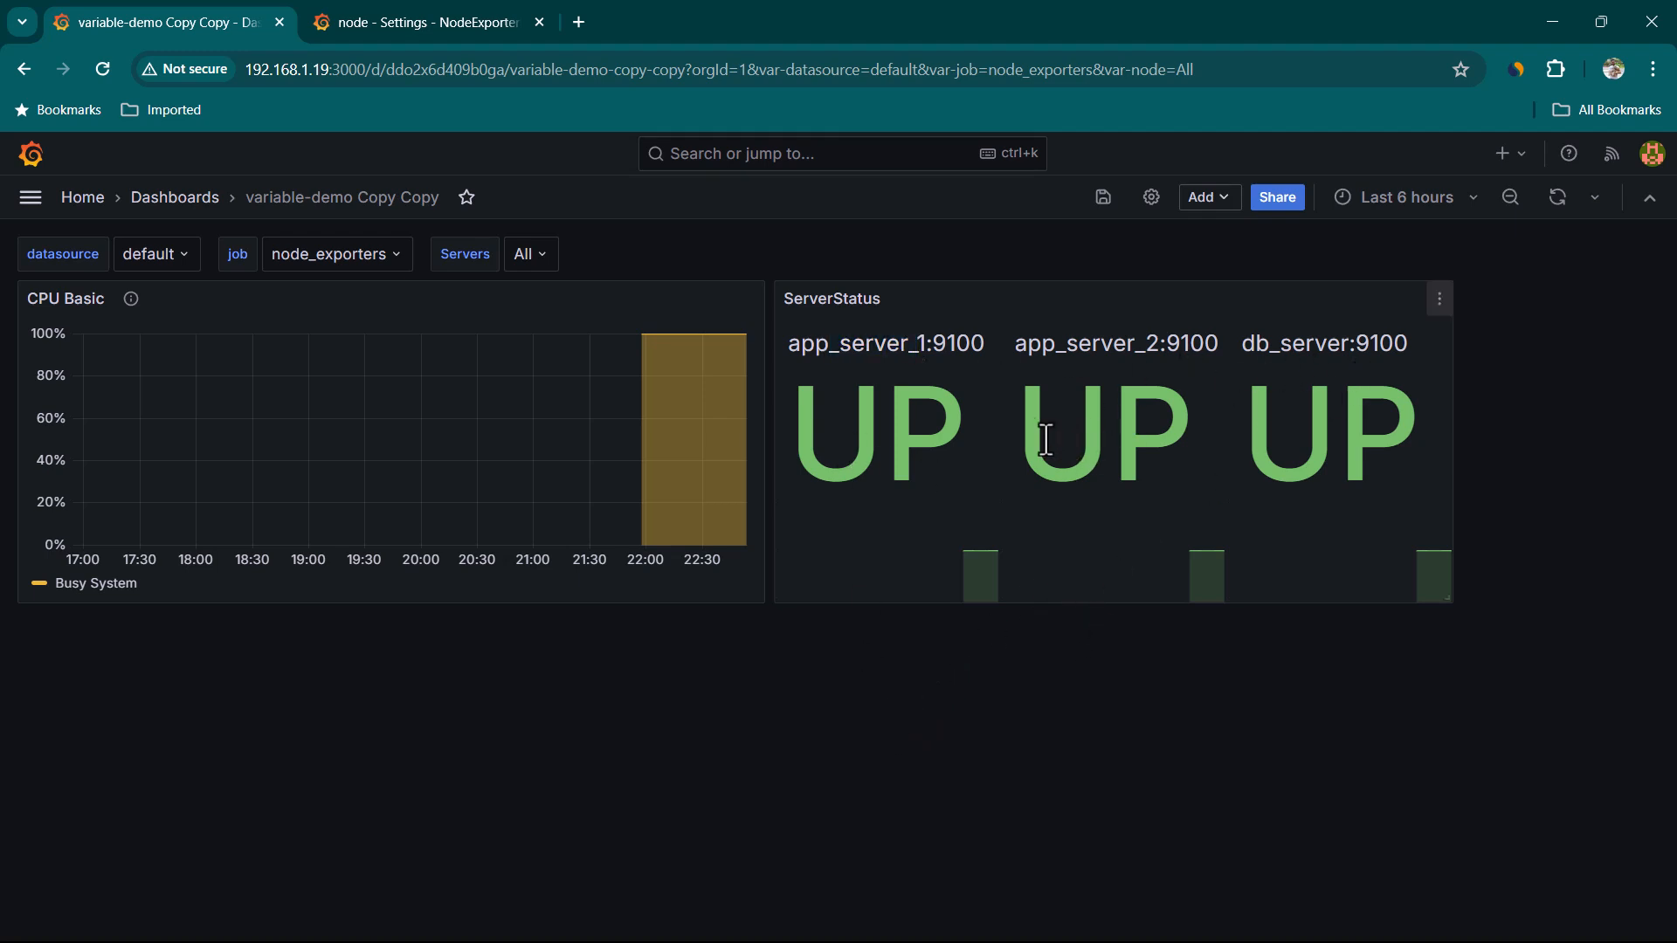
pyautogui.moveTo(1015, 432); pyautogui.dragTo(1075, 442)
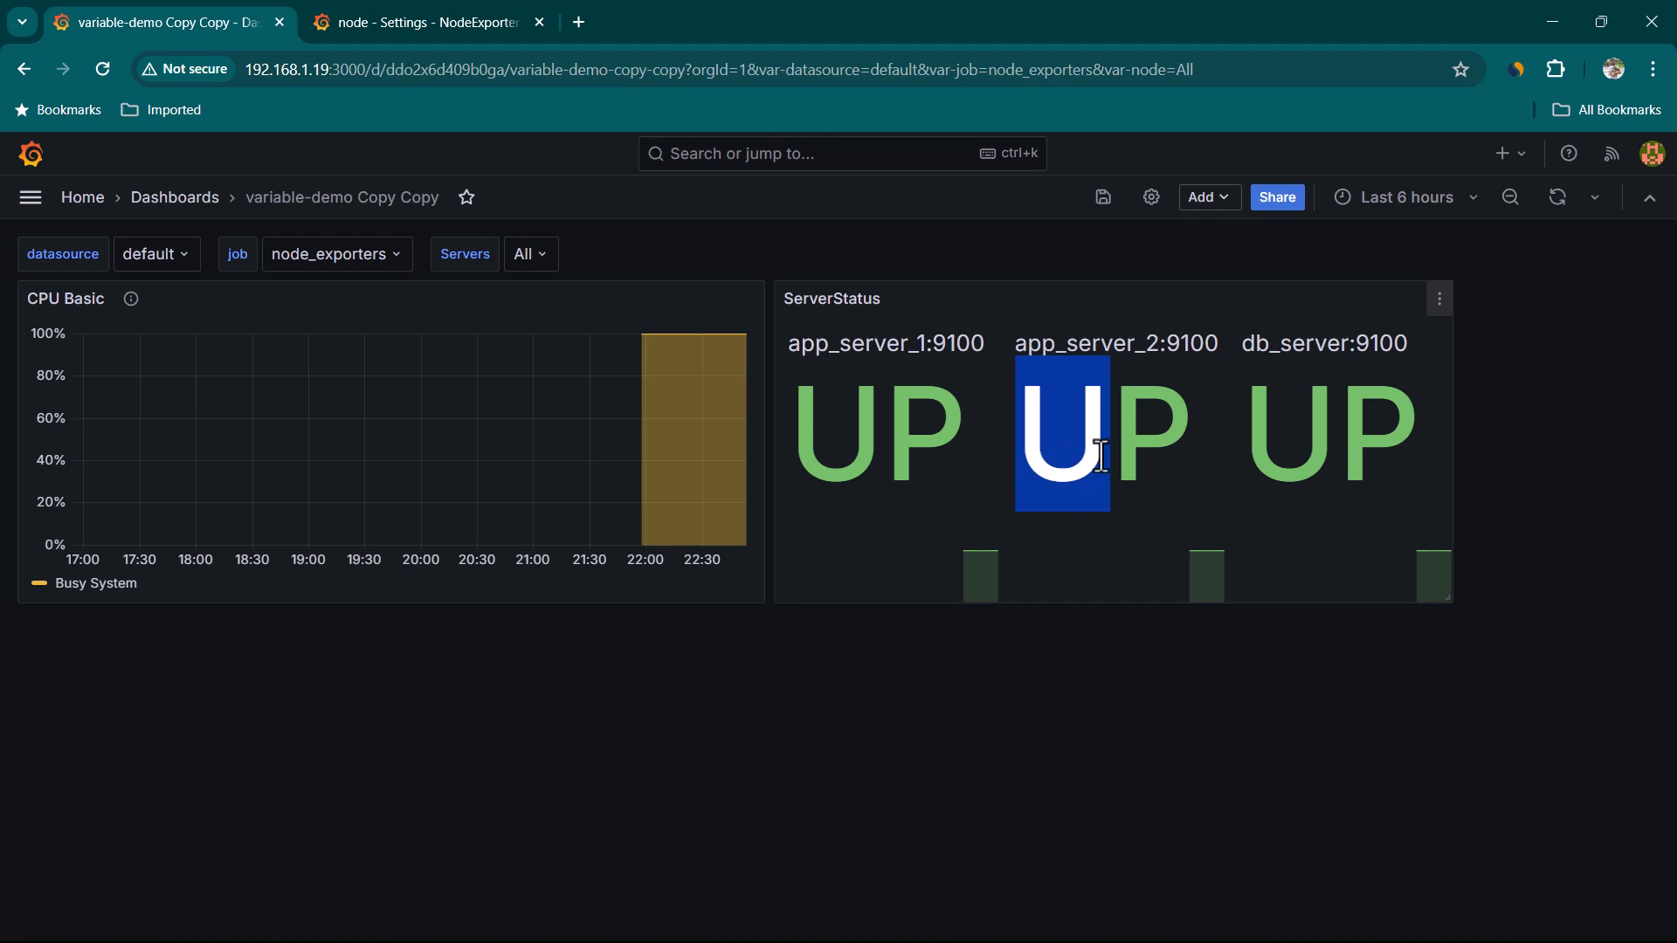
pyautogui.click(1084, 542)
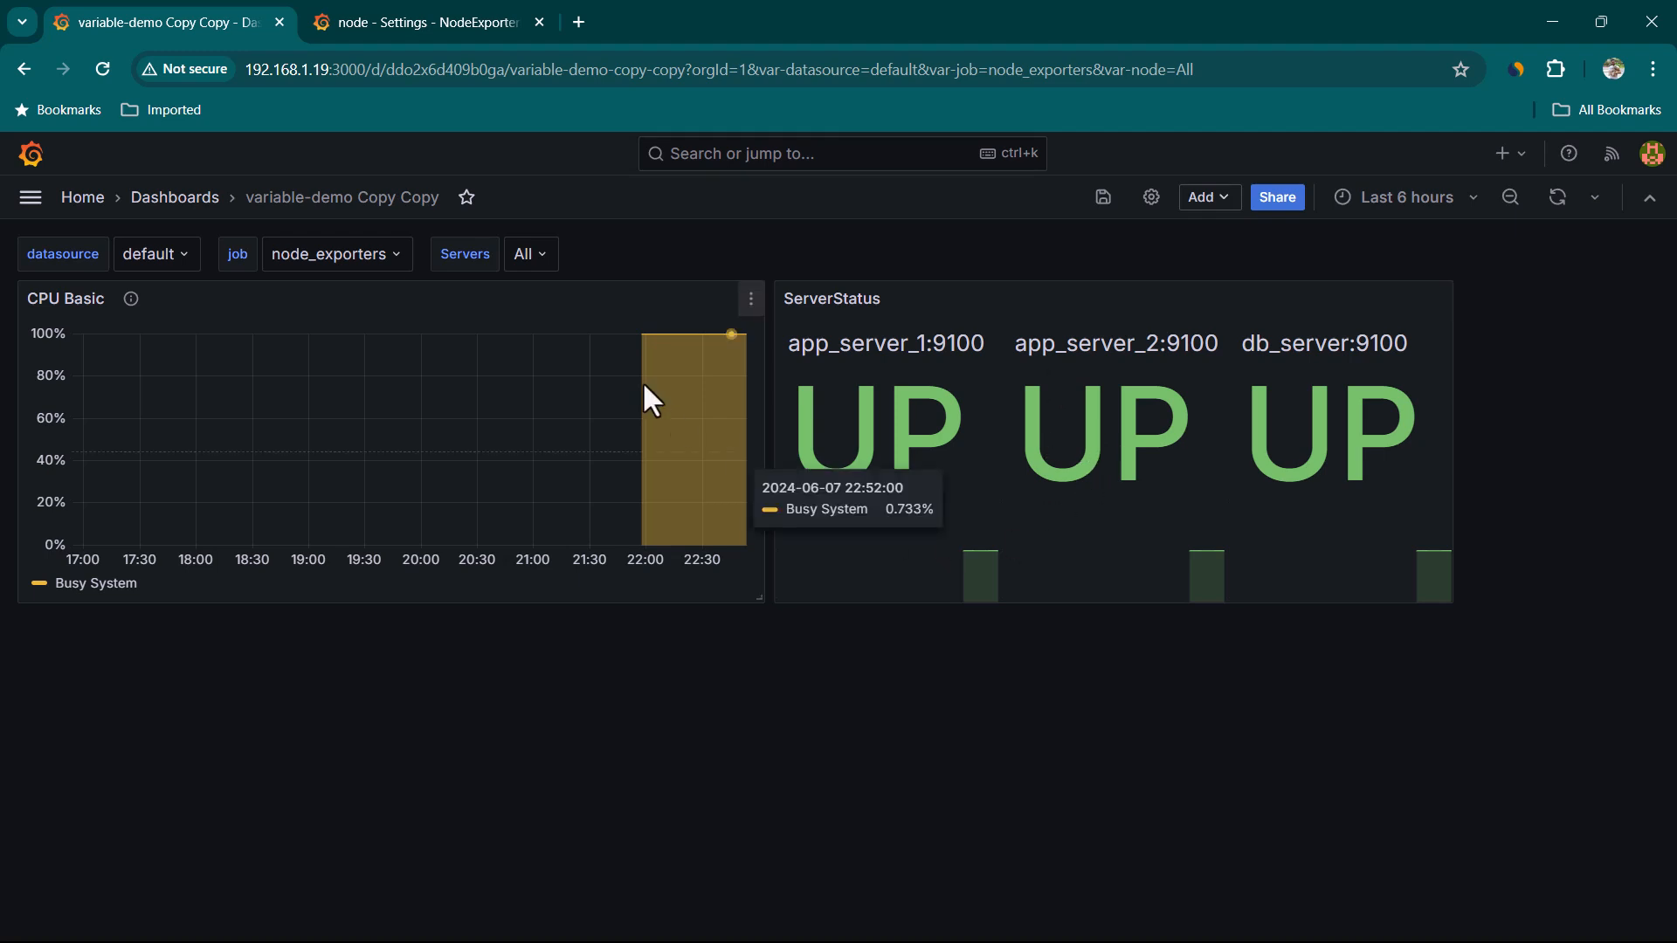
# Open the NodeExporterDetail dashboard from its variable settings in the second tab
pyautogui.click(433, 30)
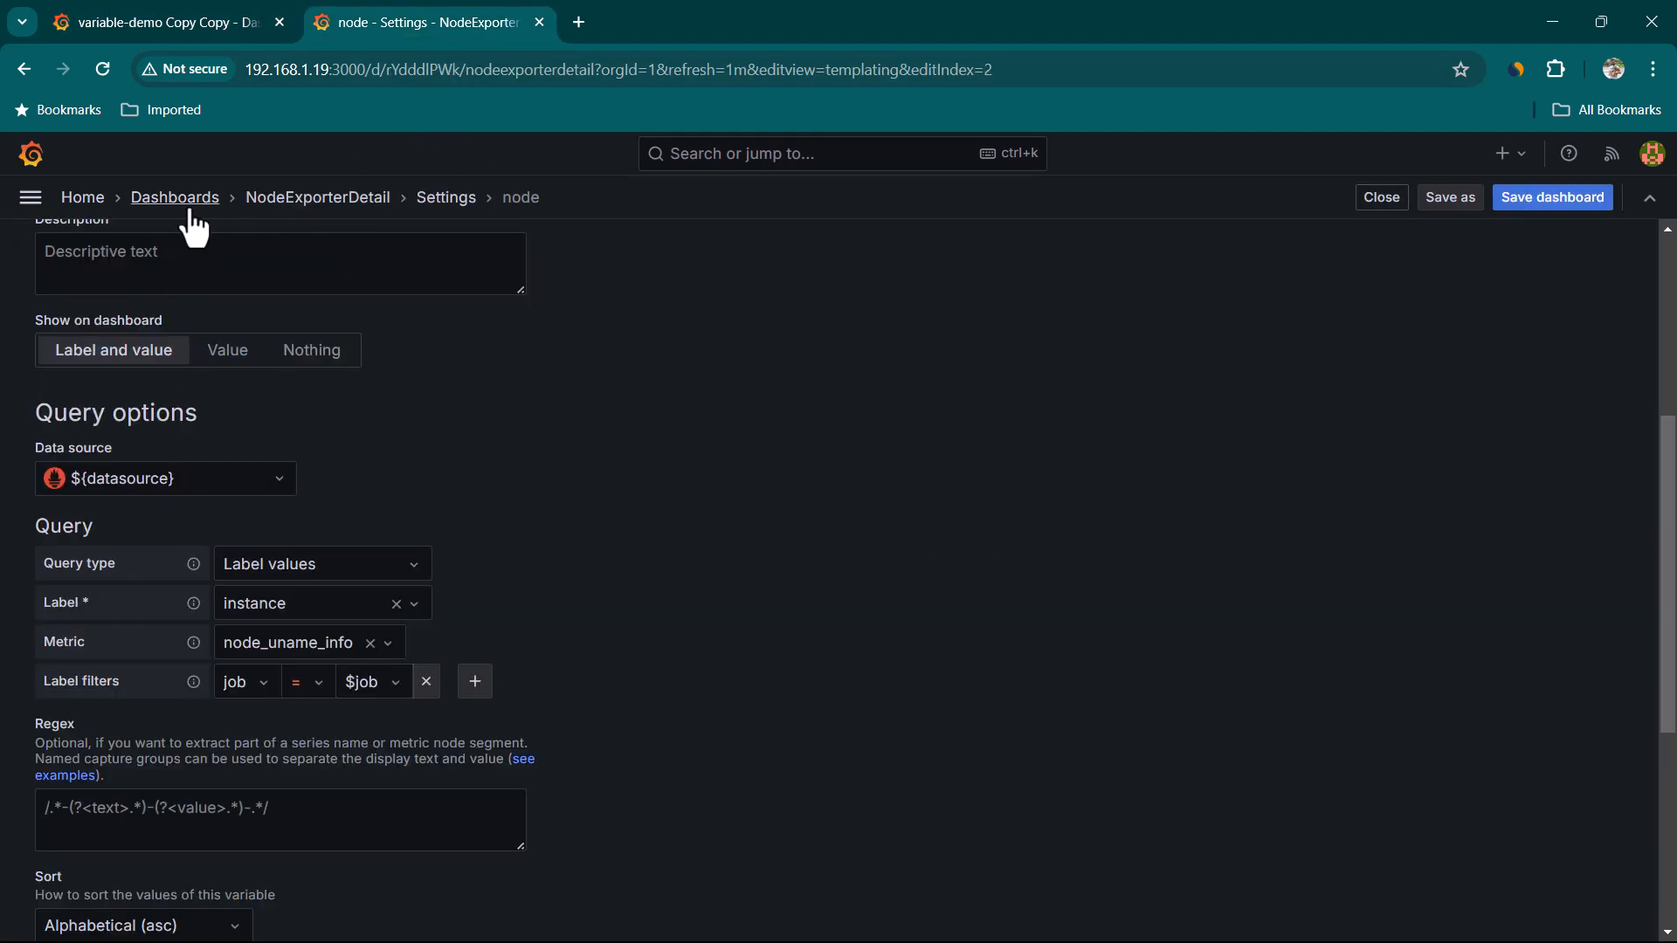
pyautogui.scroll(5, 611, 420)
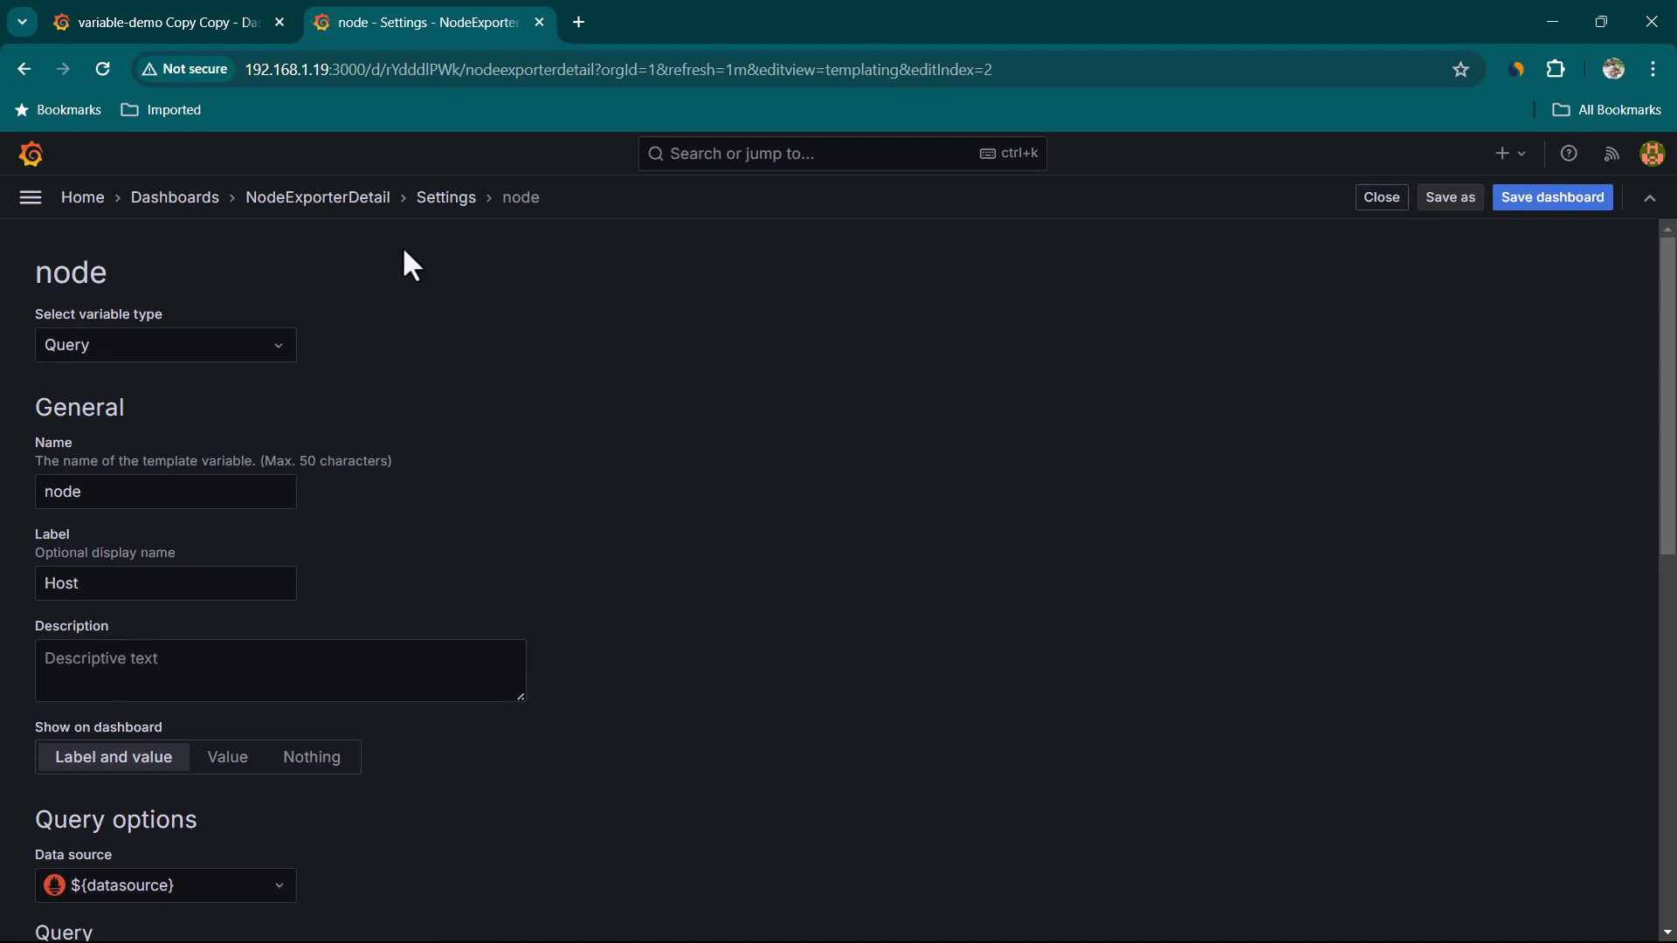
pyautogui.click(320, 208)
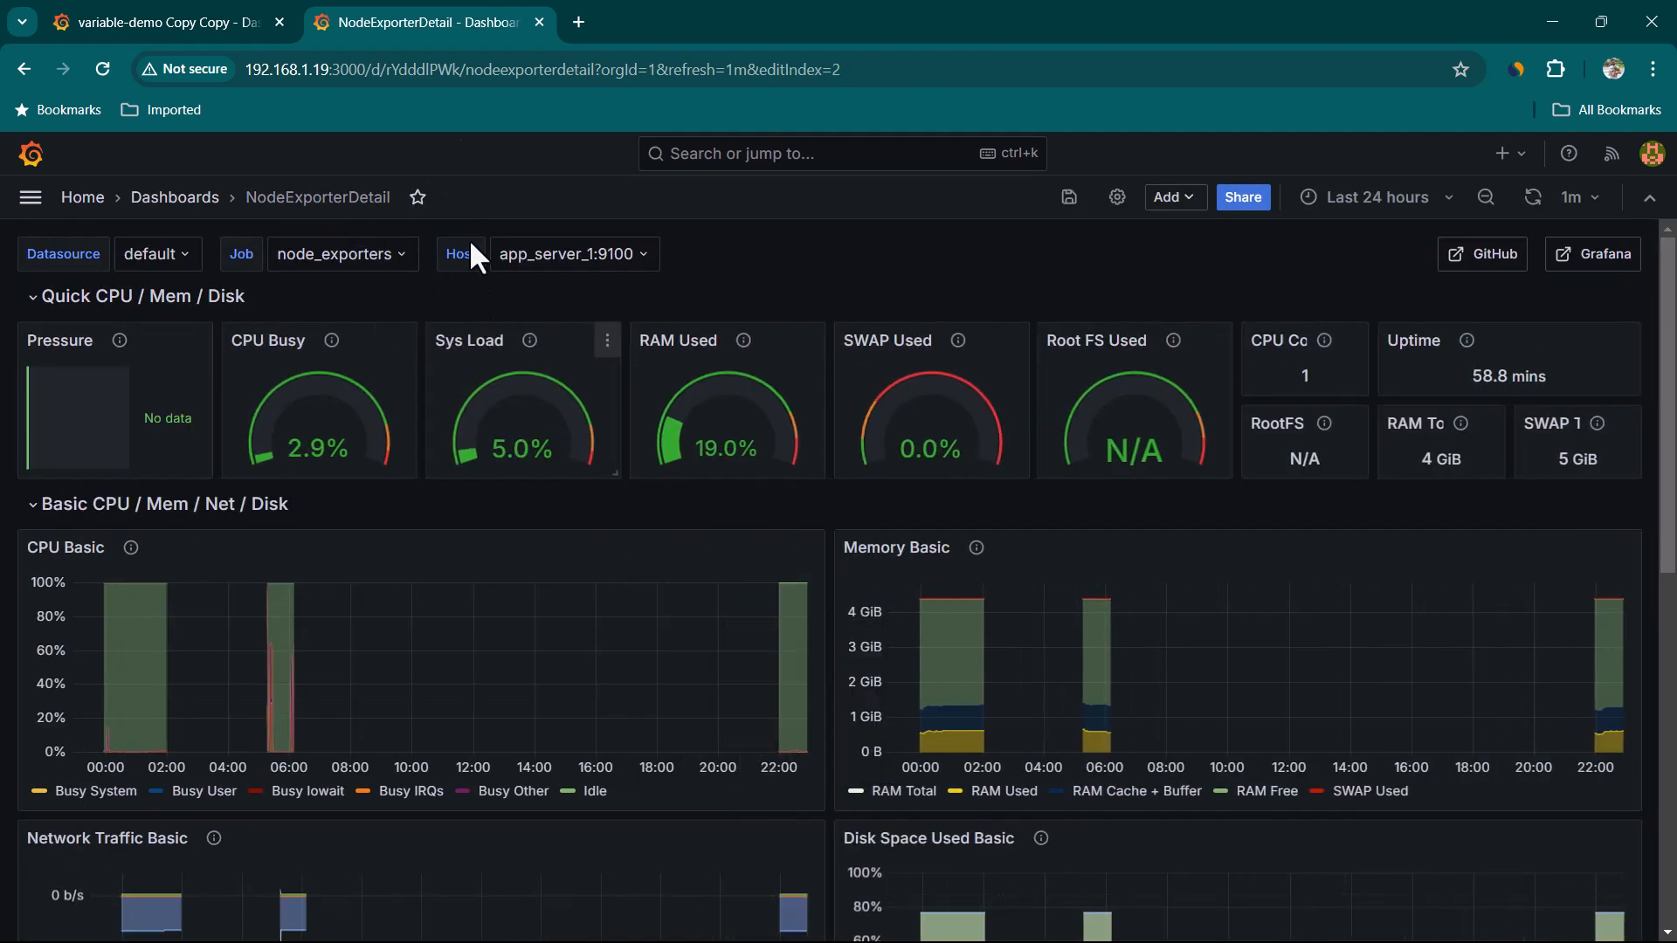
# Open the ServerStatus panel for editing and start adding a new data link
pyautogui.click(181, 29)
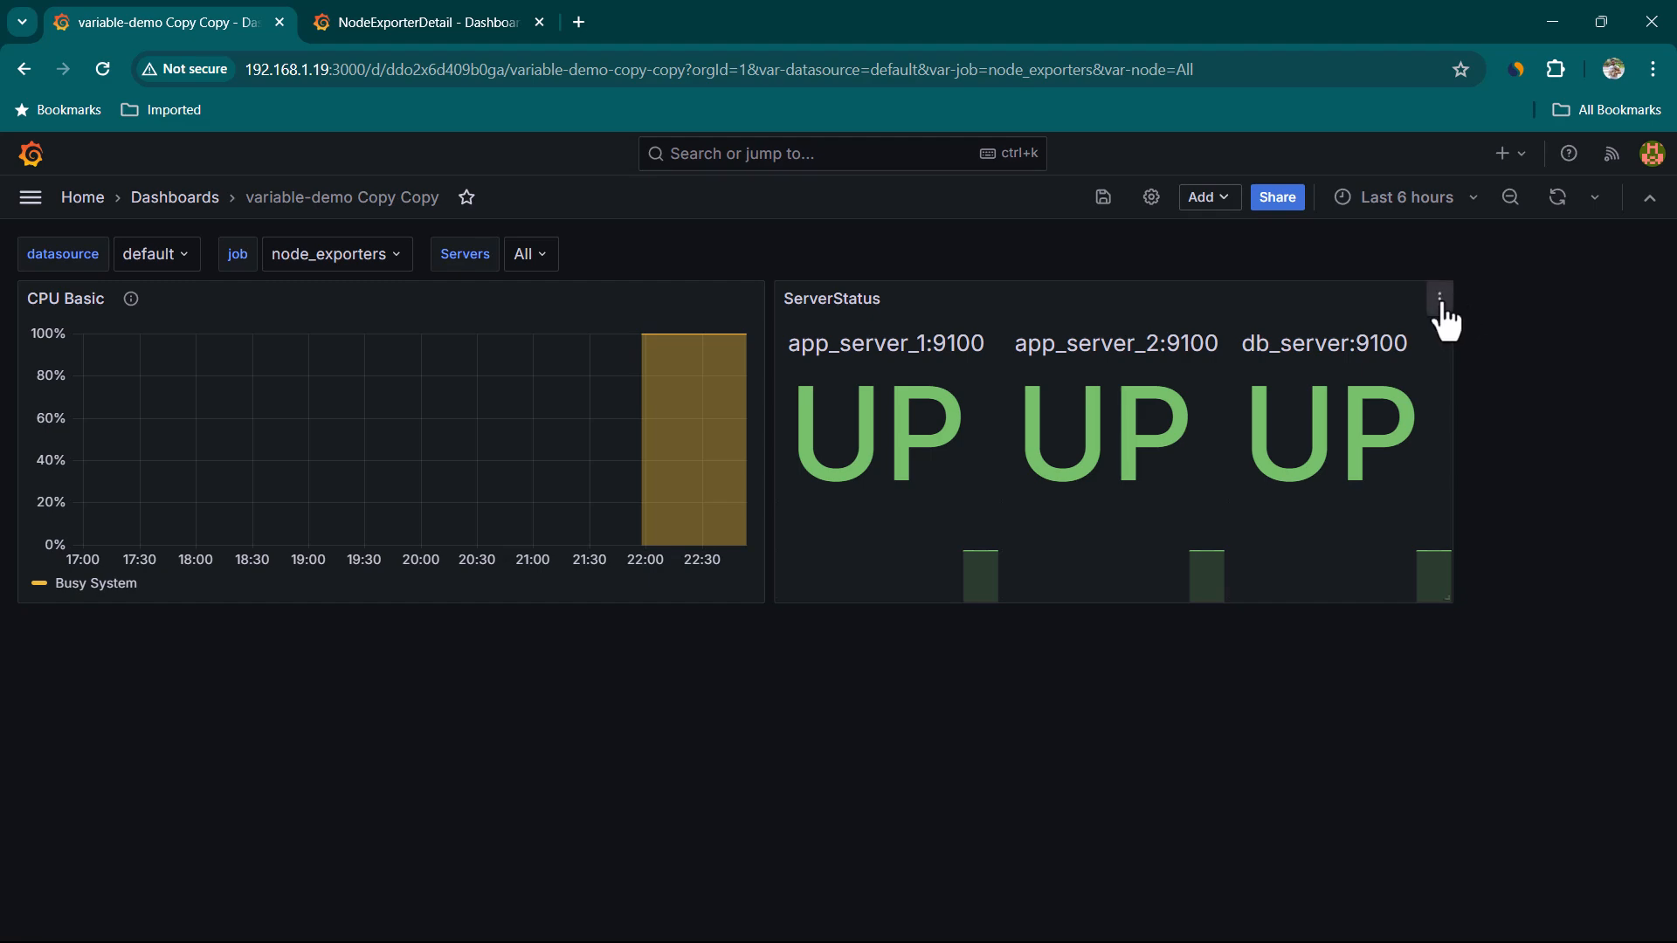
pyautogui.click(1440, 301)
pyautogui.click(1293, 385)
pyautogui.scroll(-10, 1585, 769)
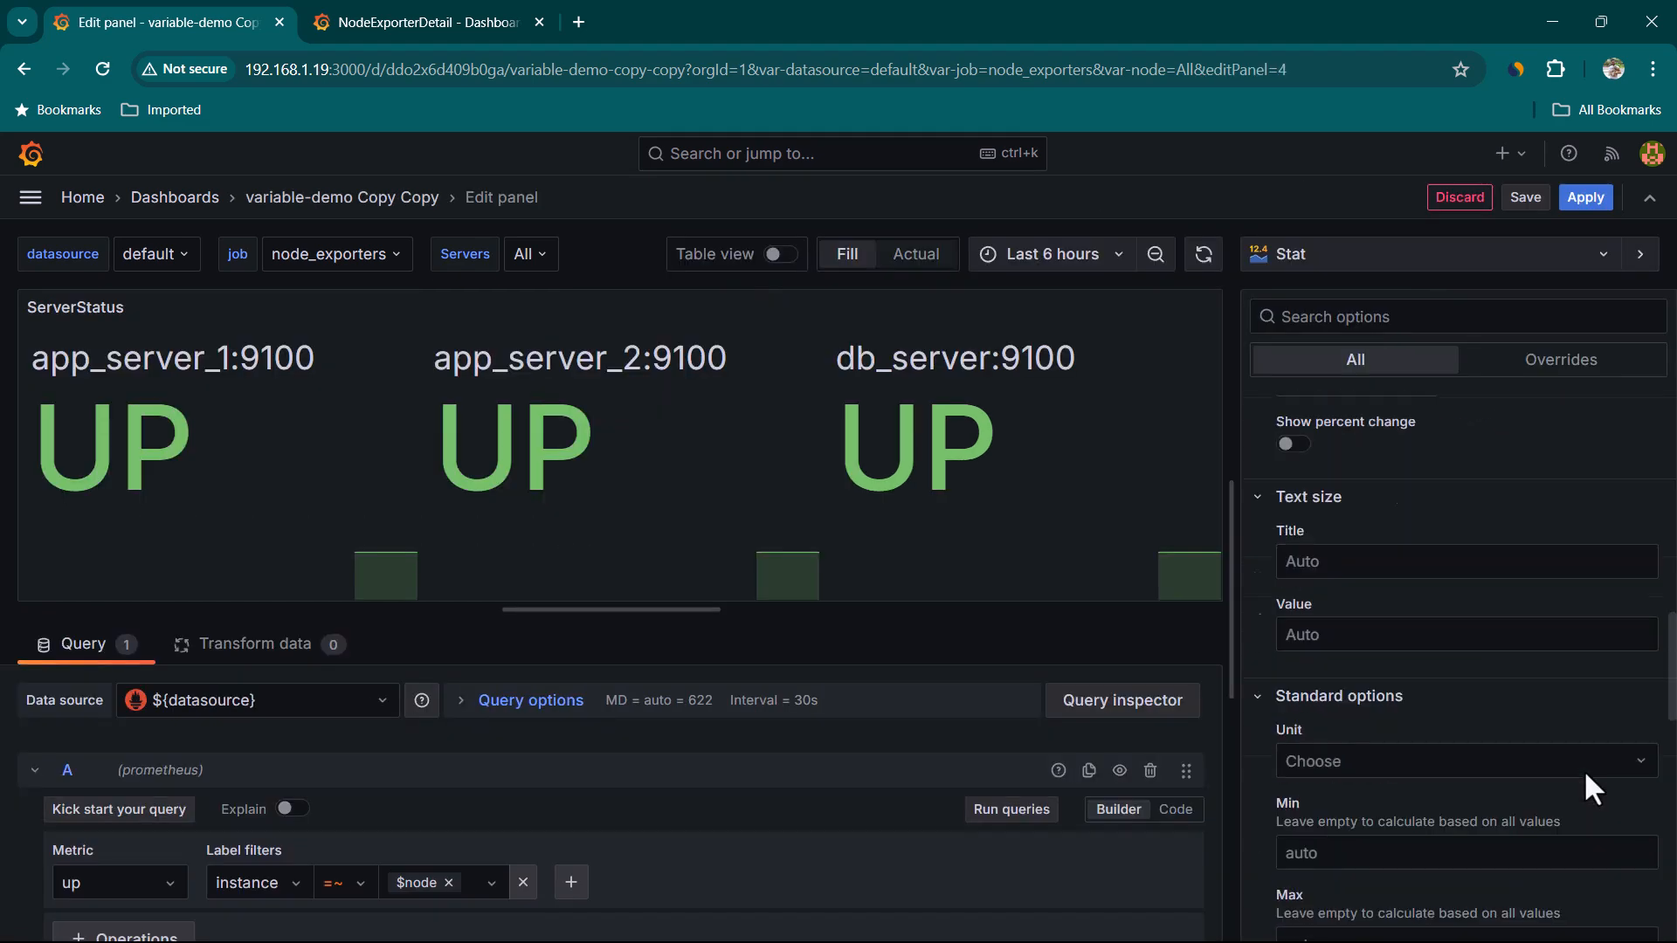
pyautogui.scroll(-5, 1585, 769)
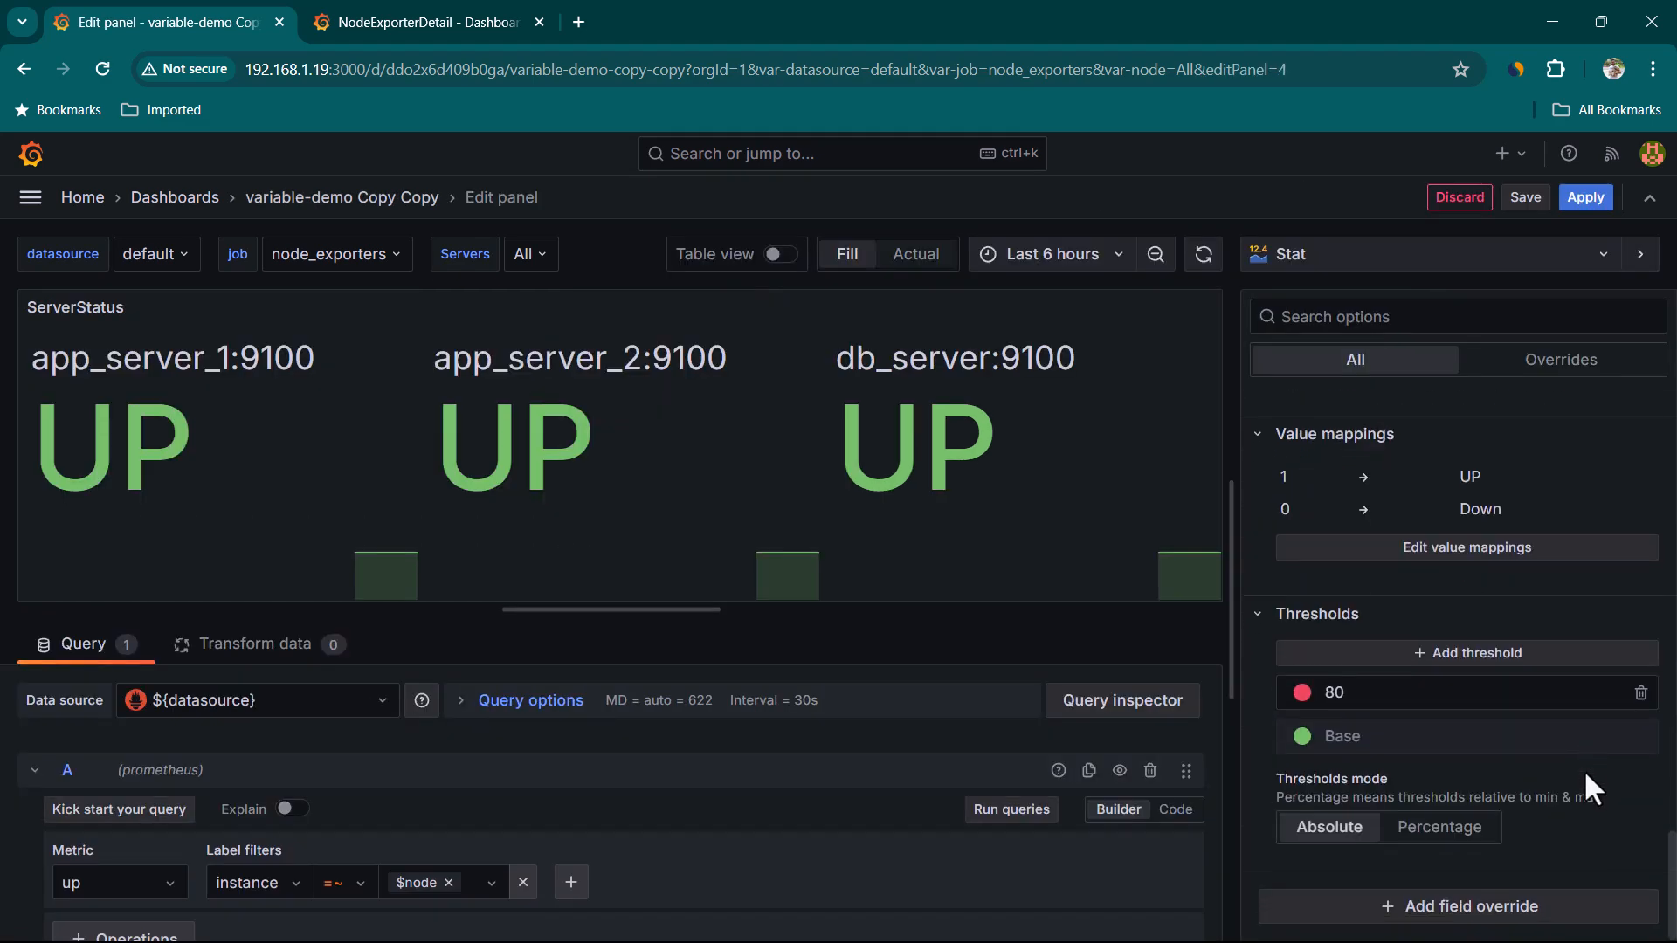
pyautogui.scroll(3, 1415, 647)
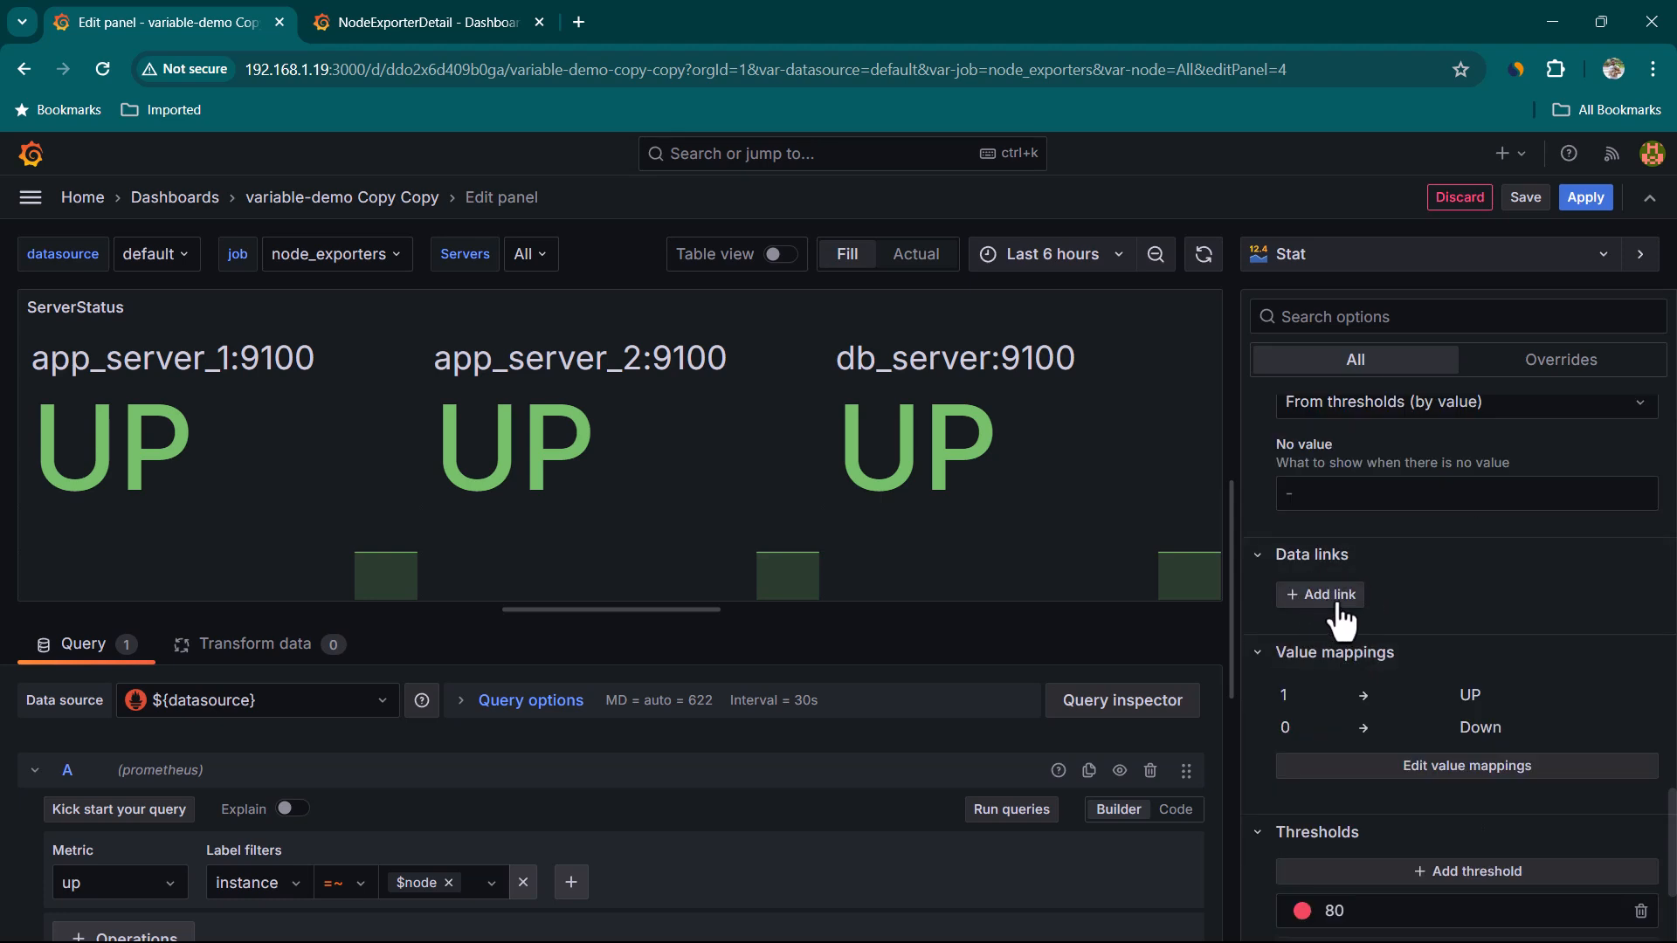
pyautogui.click(1337, 607)
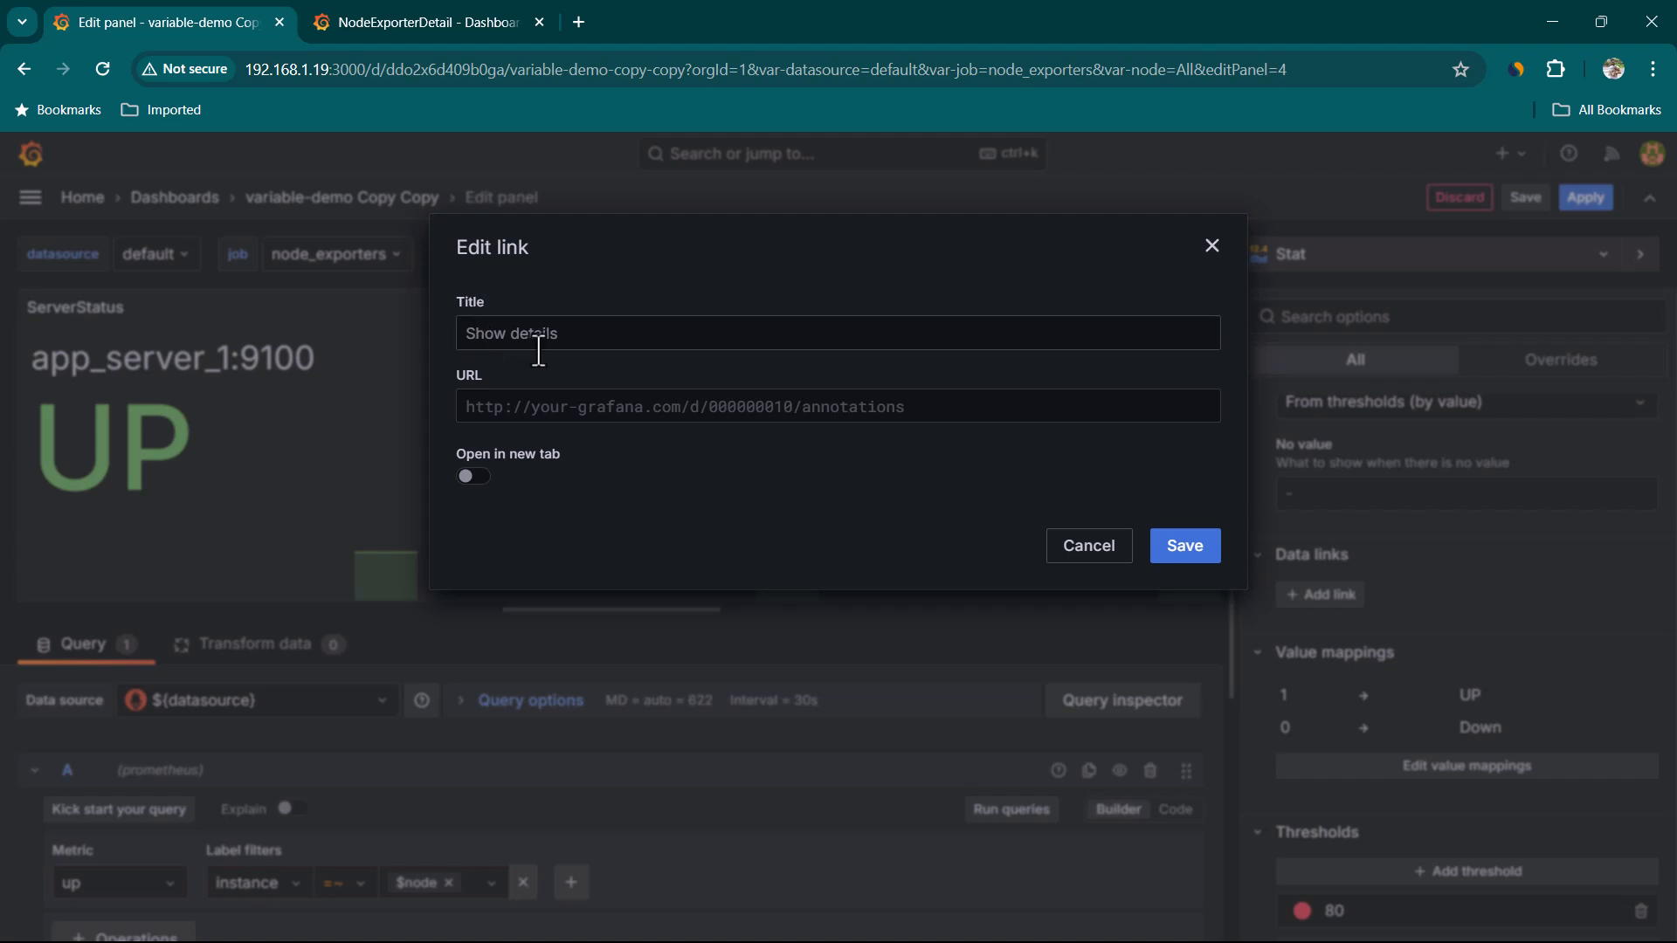
# Title the data link SummaryToDetailView
pyautogui.click(564, 333)
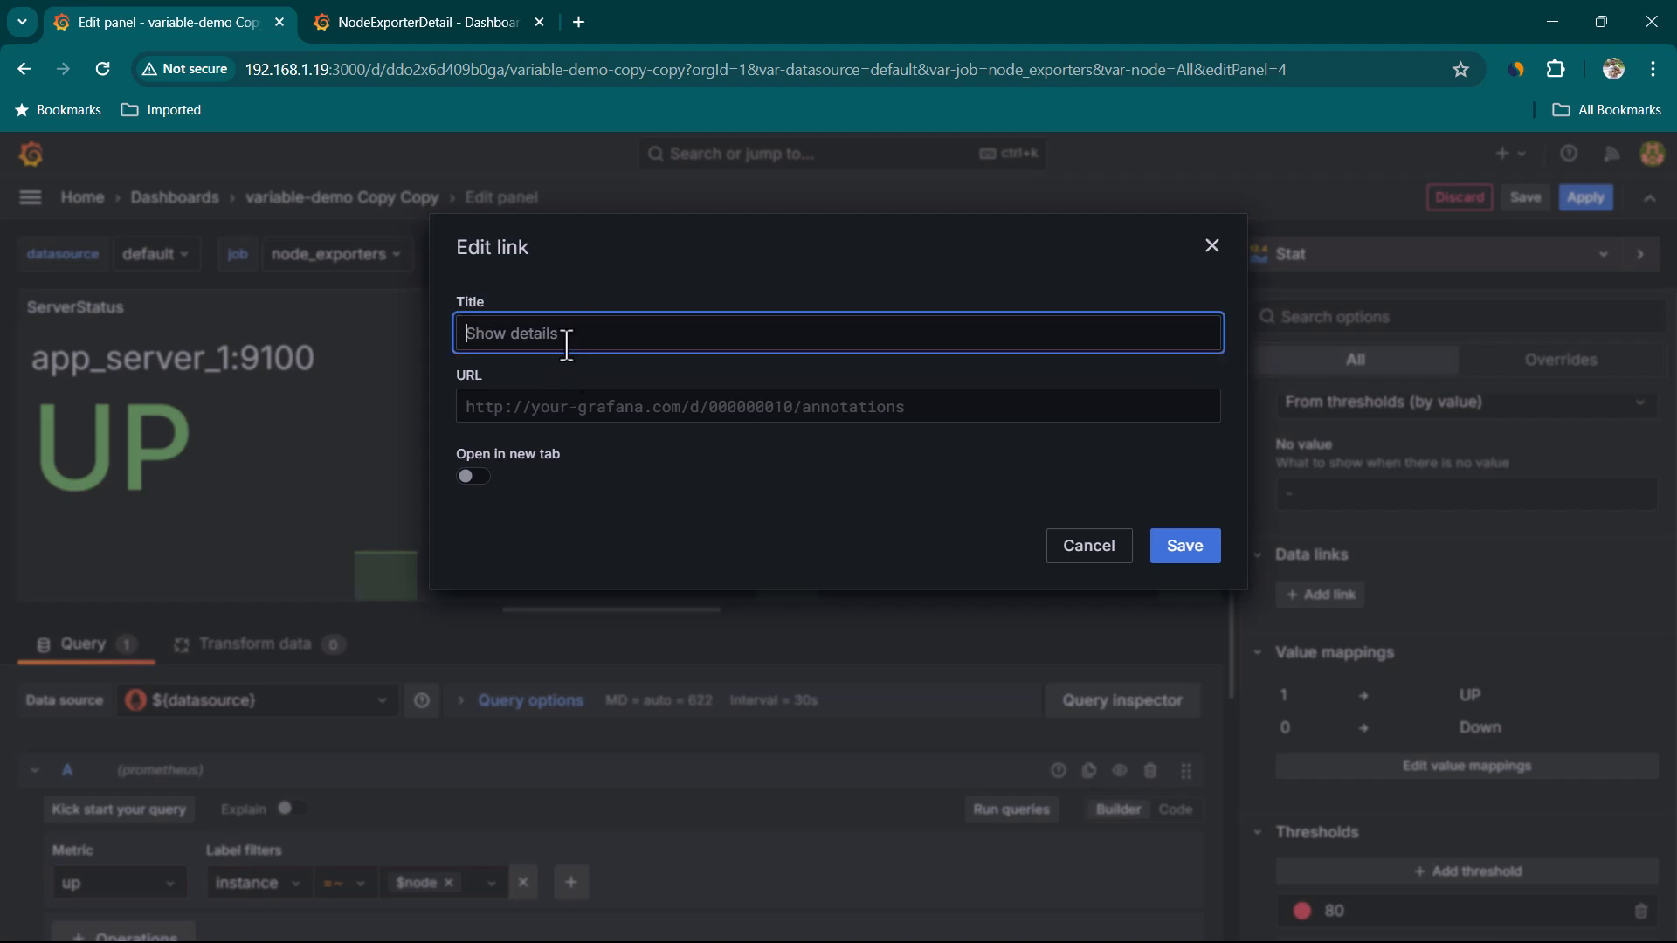
pyautogui.write('SummaryToDetailView')
pyautogui.click(582, 400)
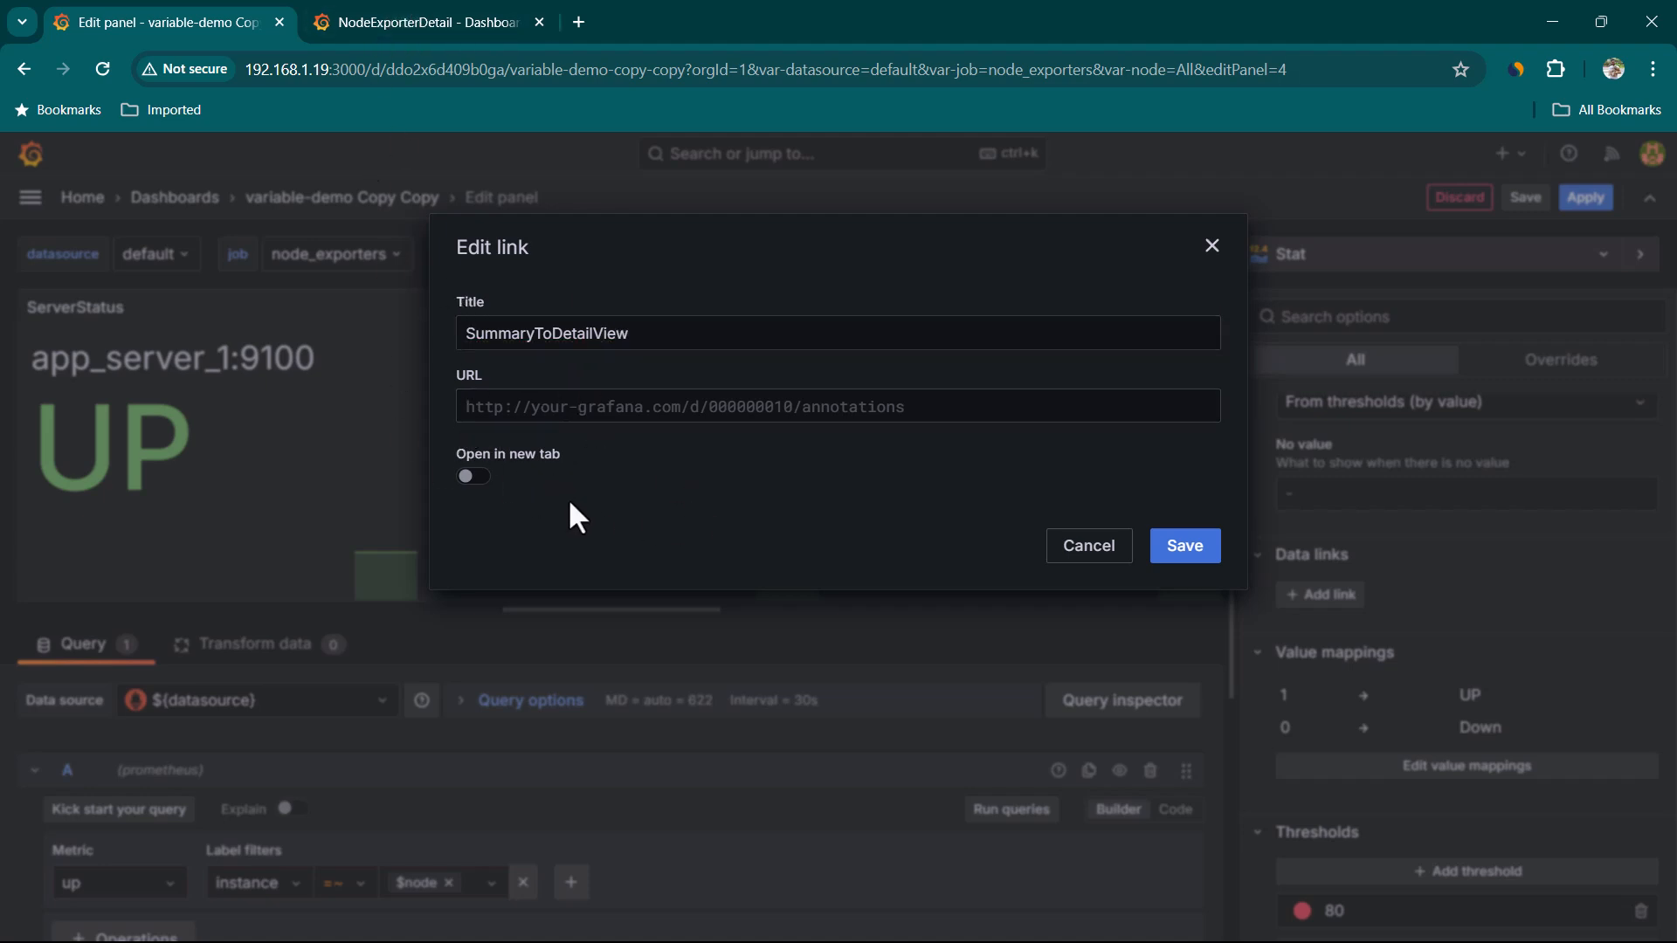
# Remove the &editIndex=2 parameter from the NodeExporterDetail dashboard address, reload it, and copy the address
pyautogui.click(419, 22)
pyautogui.click(941, 84)
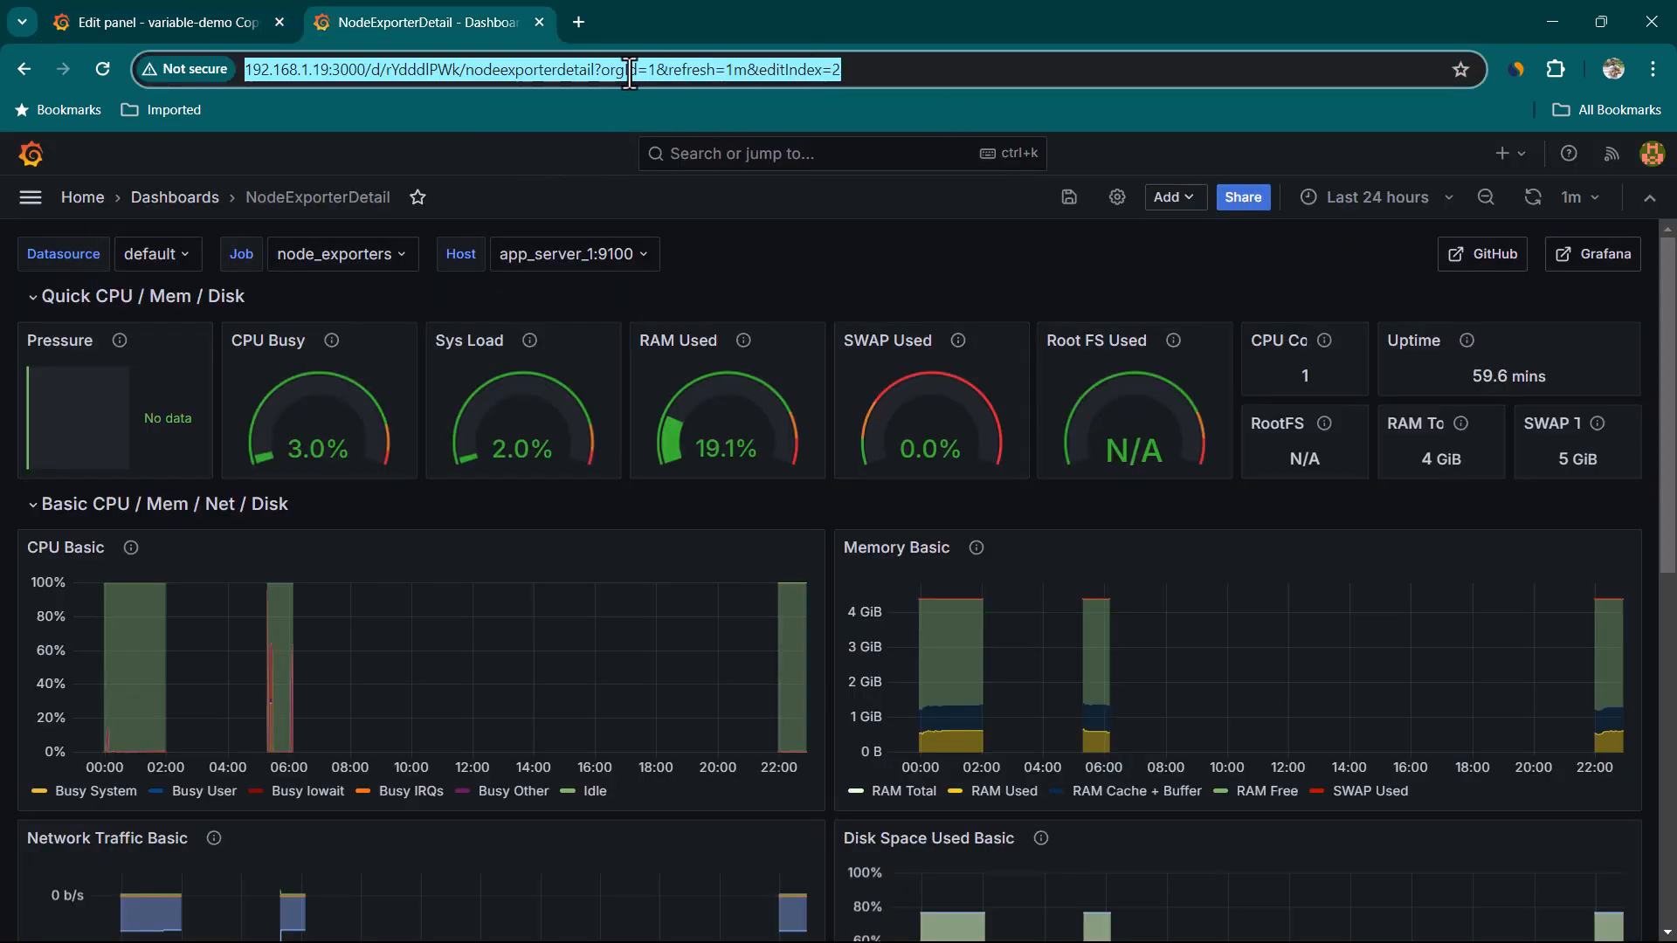
pyautogui.click(752, 73)
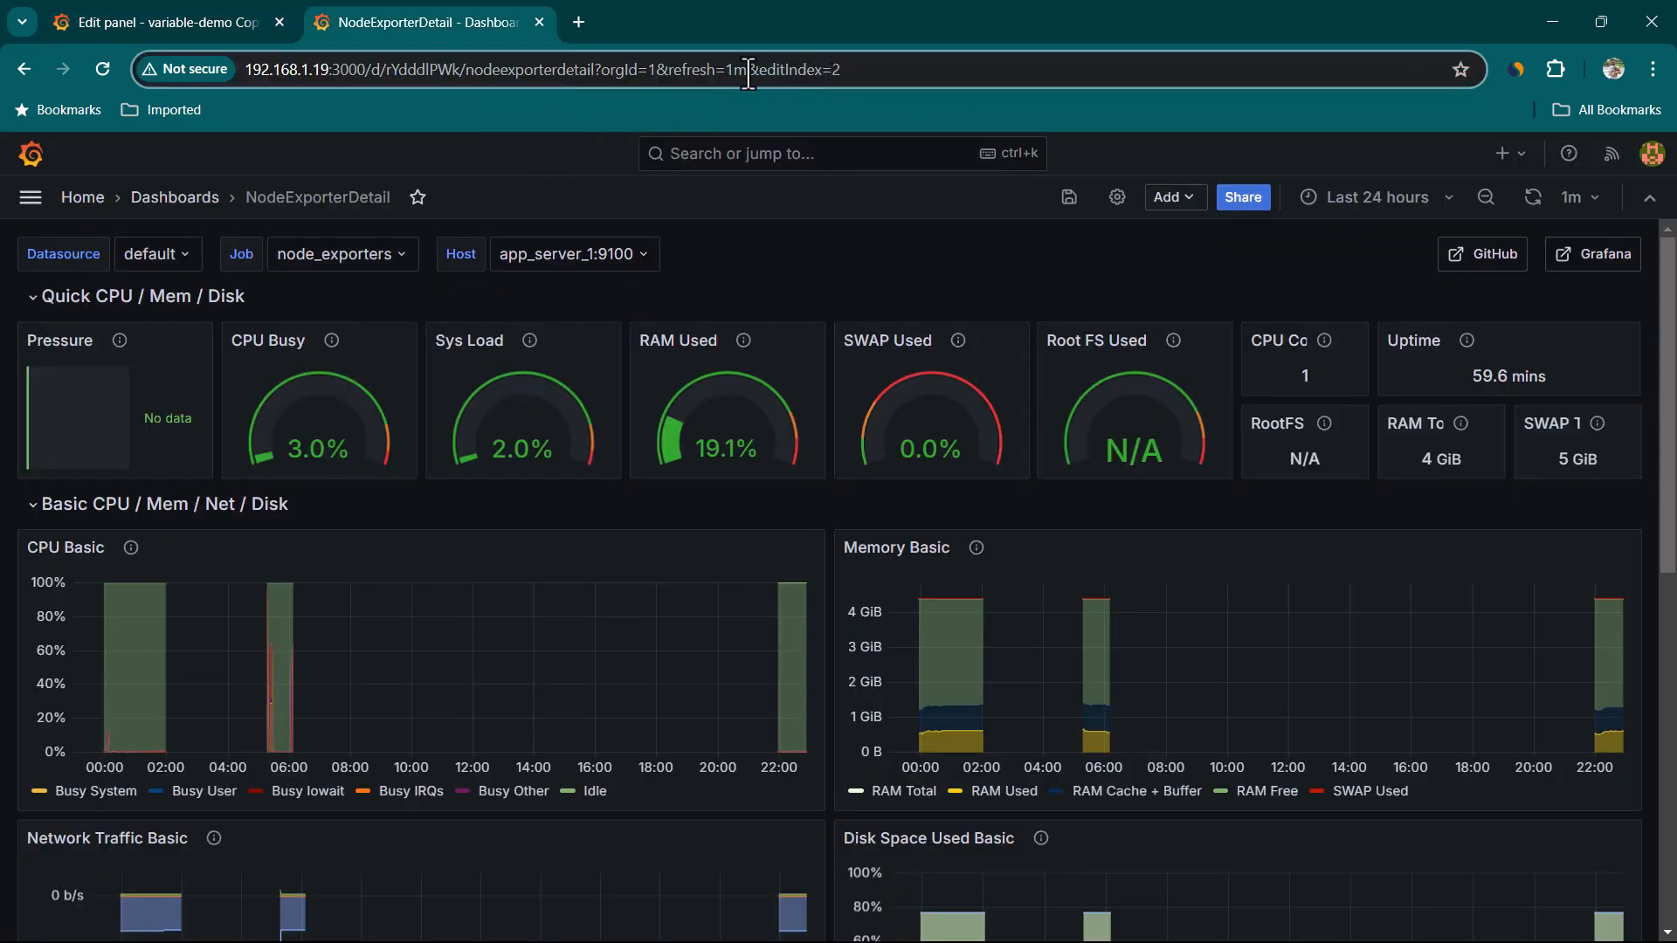
pyautogui.moveTo(747, 71); pyautogui.dragTo(908, 84)
pyautogui.press('BackSpace')
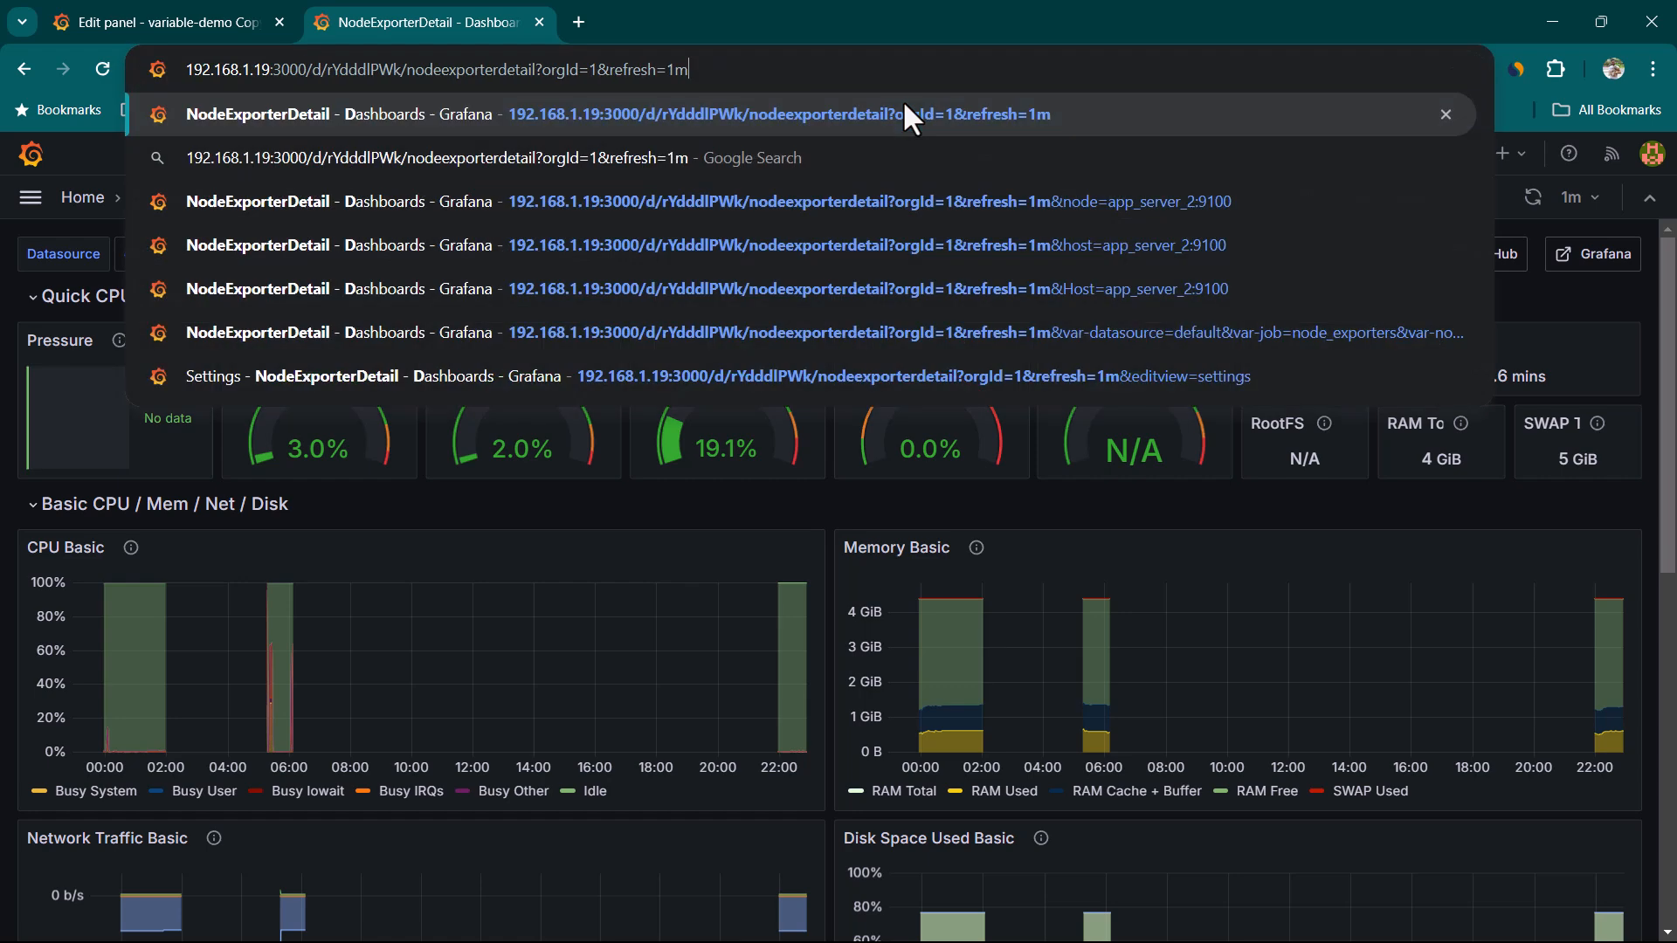
pyautogui.press('Return')
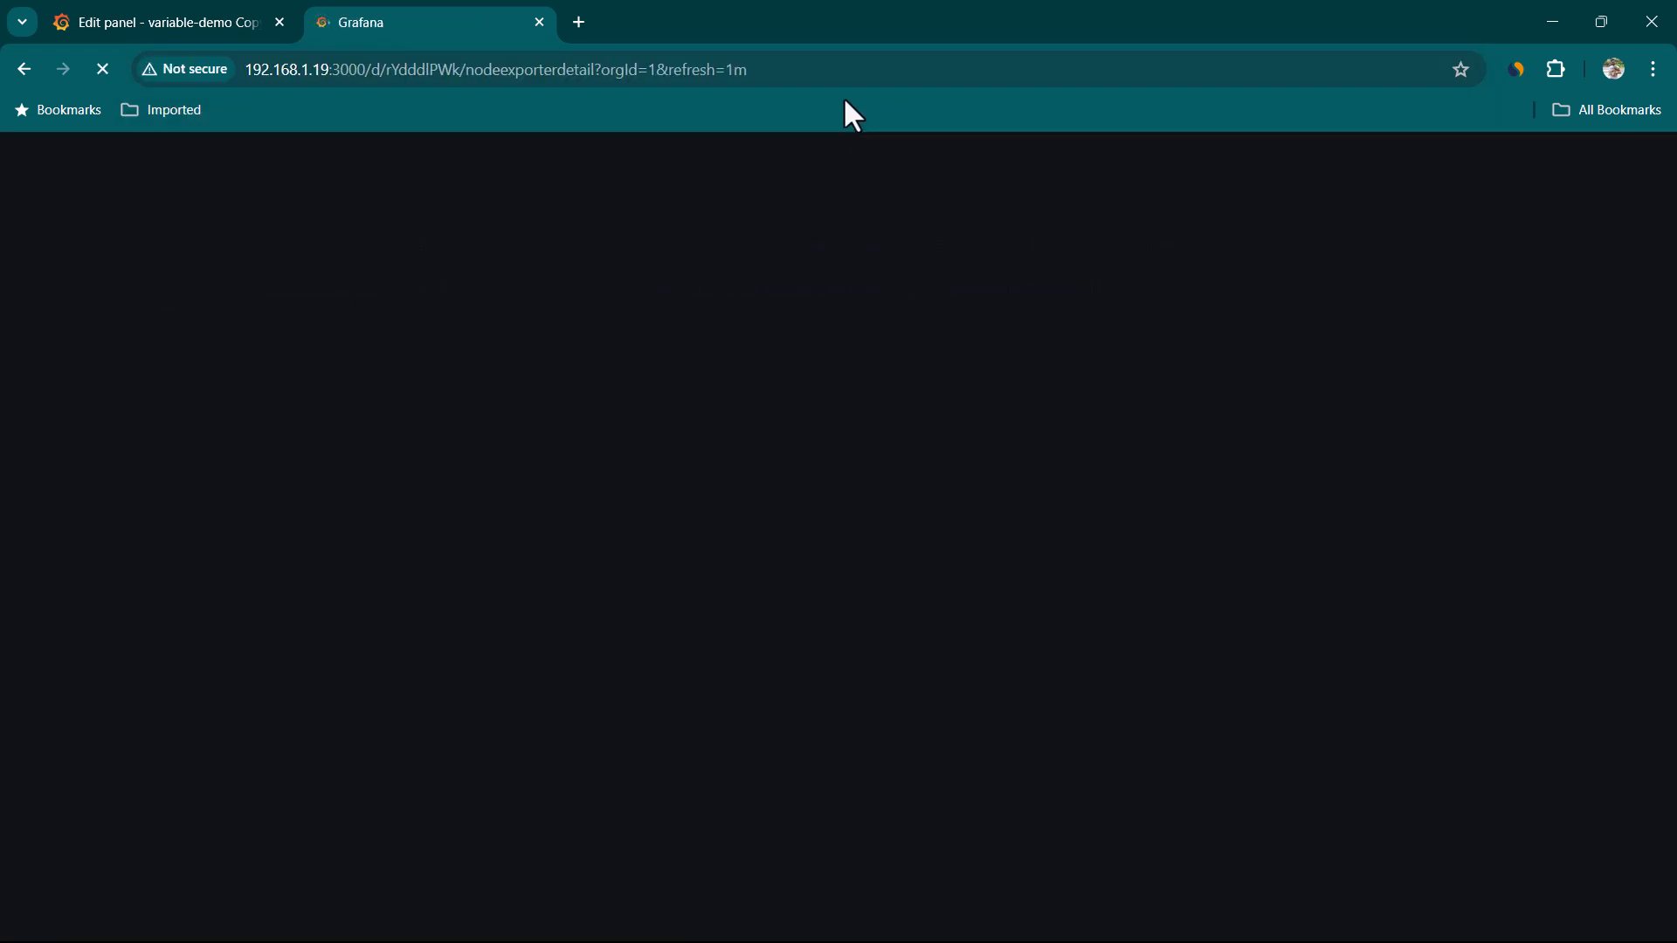
pyautogui.click(718, 63)
pyautogui.hotkey('ctrl', 'c')
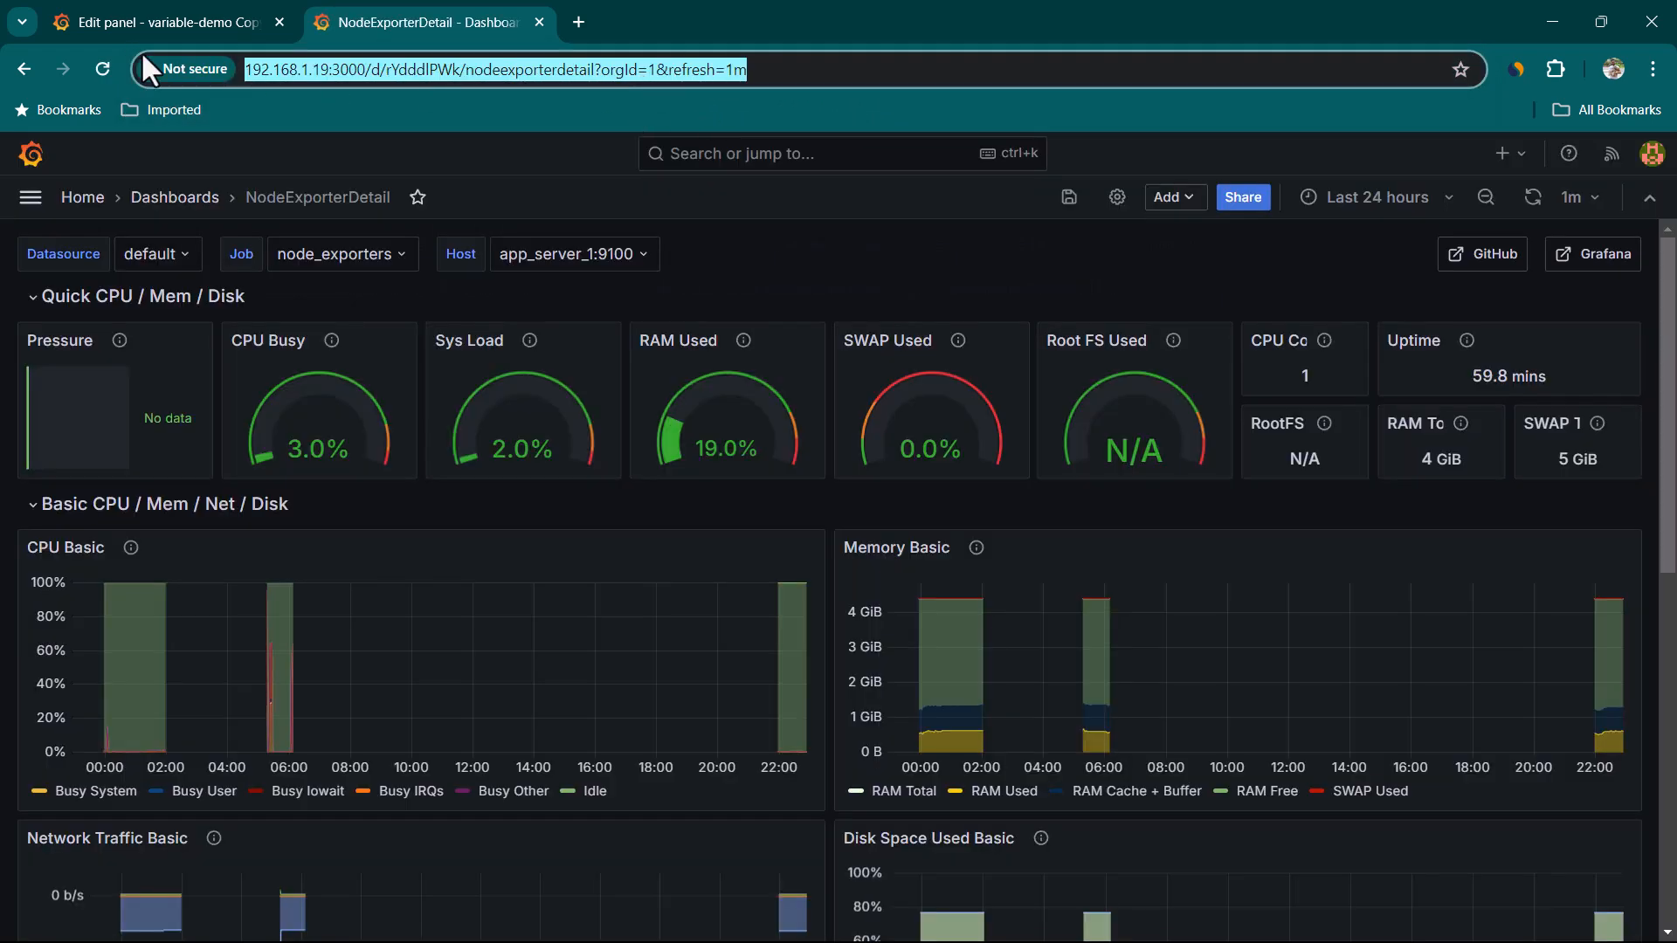
# Paste the copied address as the link URL, enable Open in new tab, save the link and apply the panel
pyautogui.click(187, 19)
pyautogui.click(676, 407)
pyautogui.hotkey('ctrl', 'v')
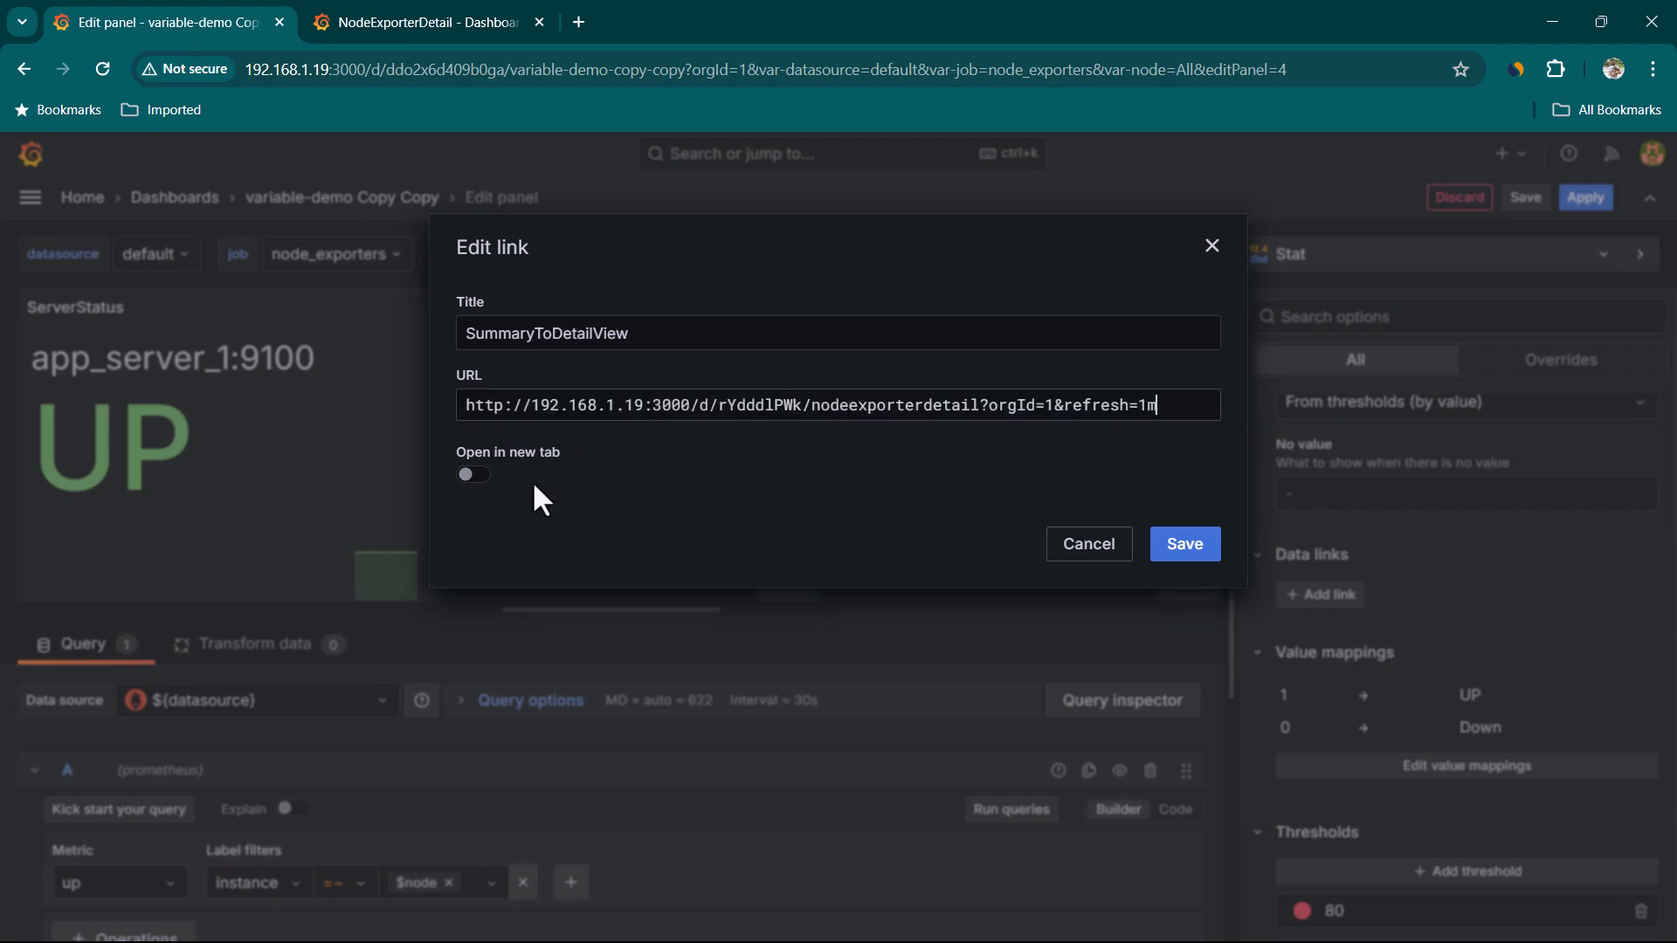
pyautogui.click(478, 482)
pyautogui.click(1178, 550)
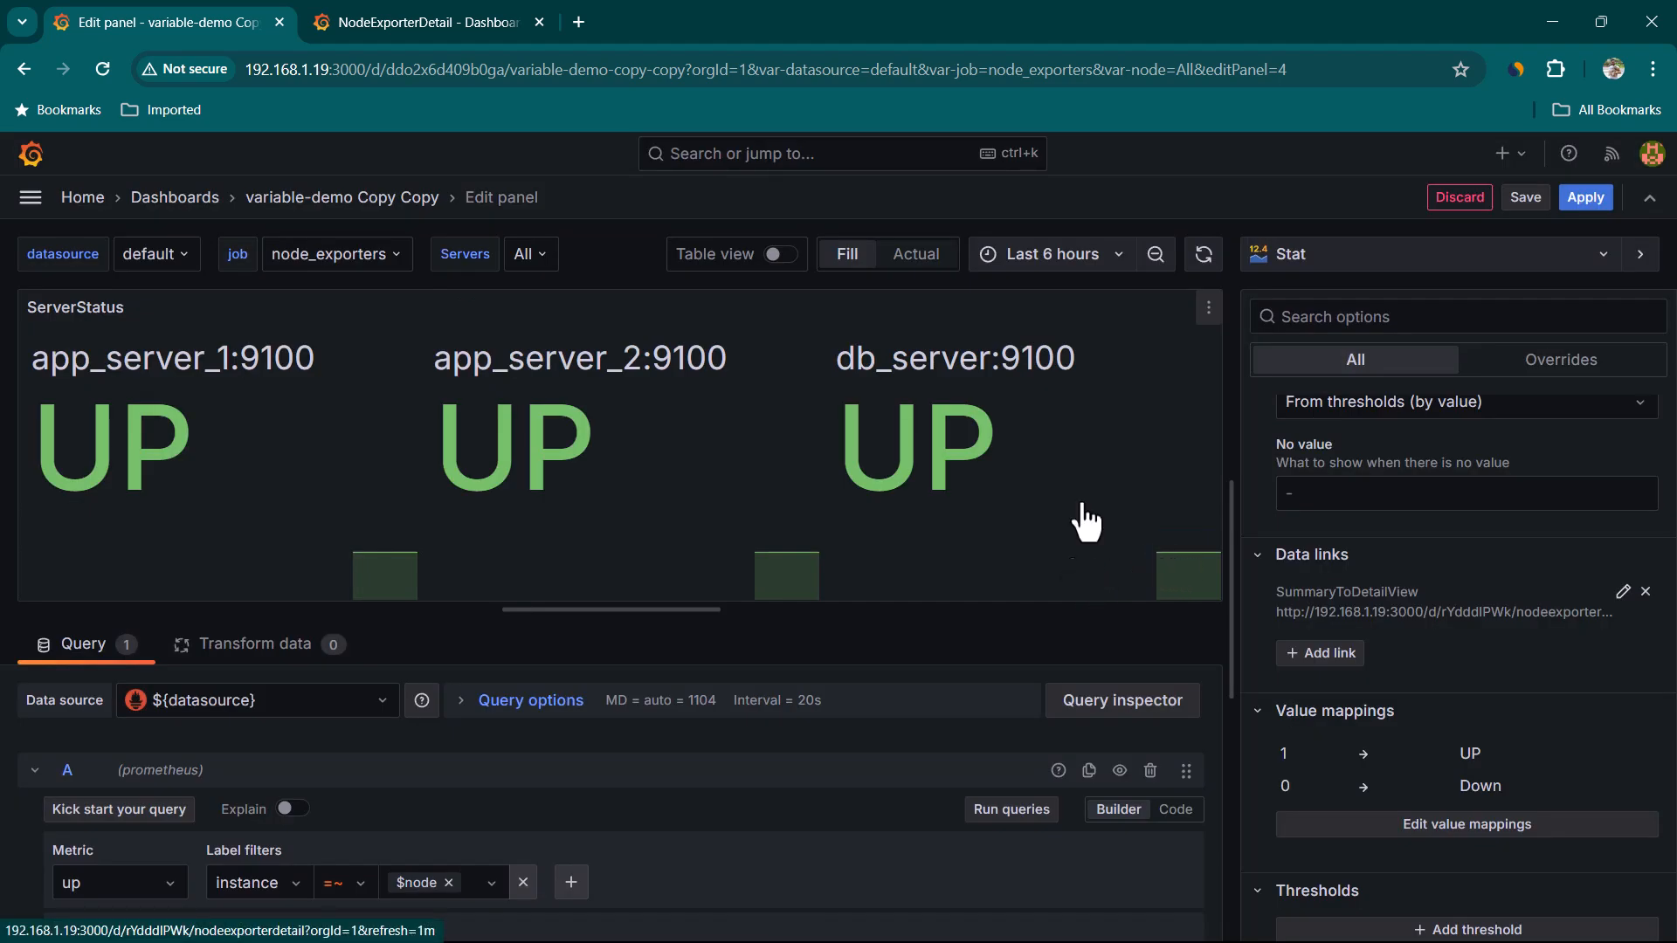
pyautogui.click(1586, 199)
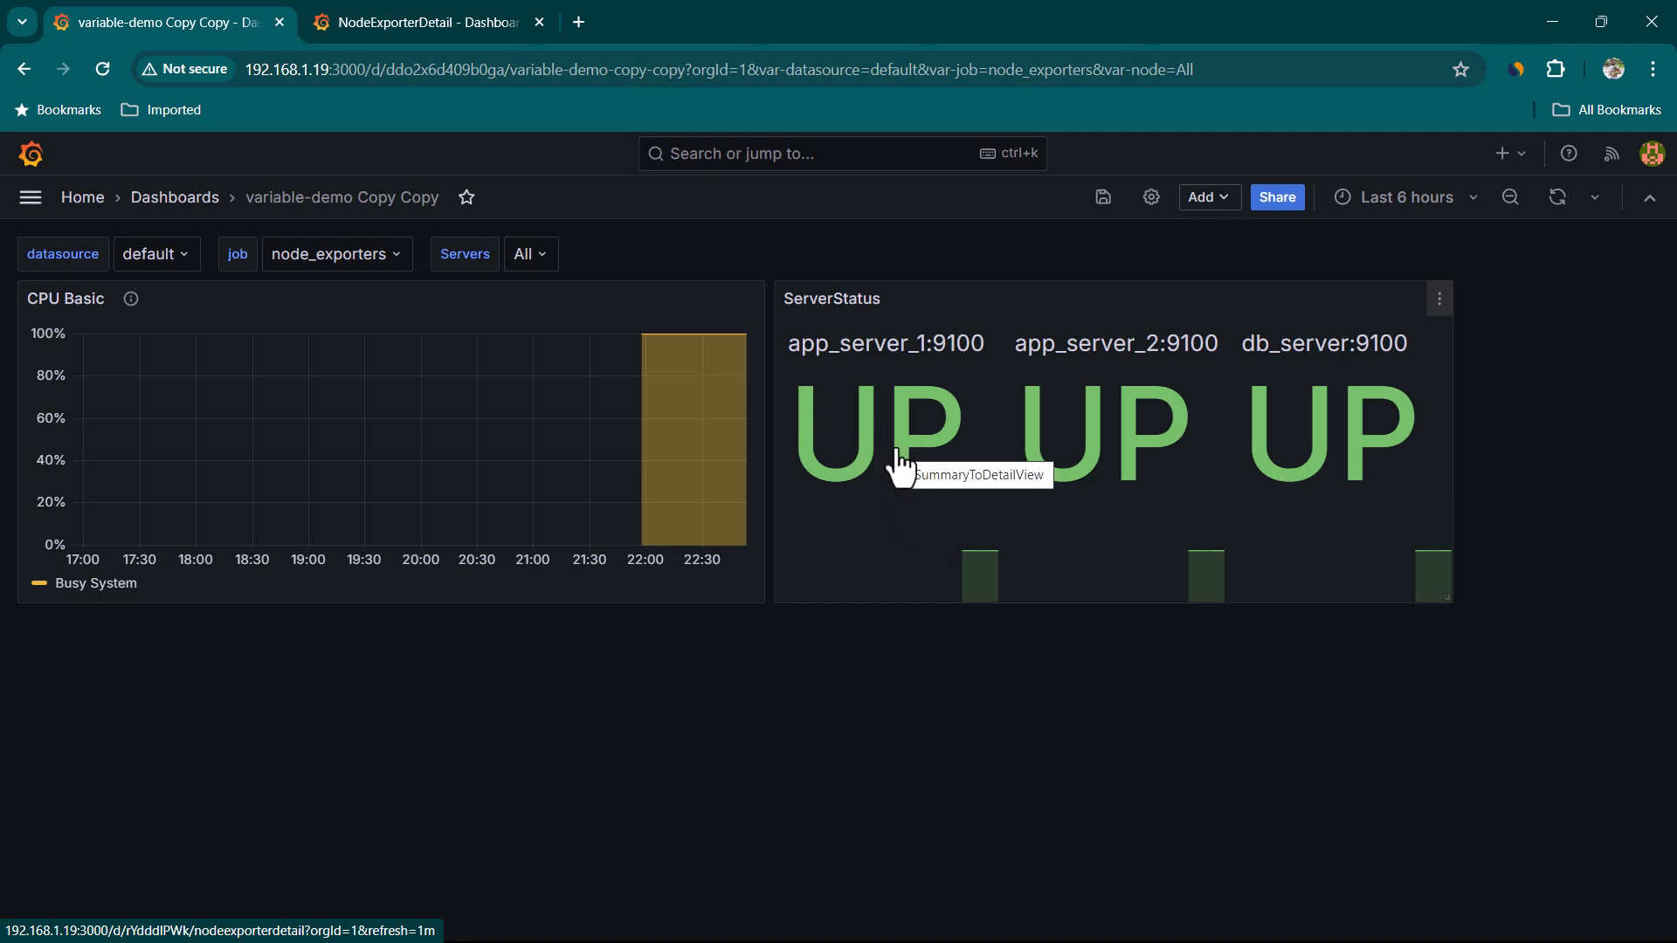
# Follow the SummaryToDetailView link from each server's UP tile to open the detail dashboard
pyautogui.click(869, 447)
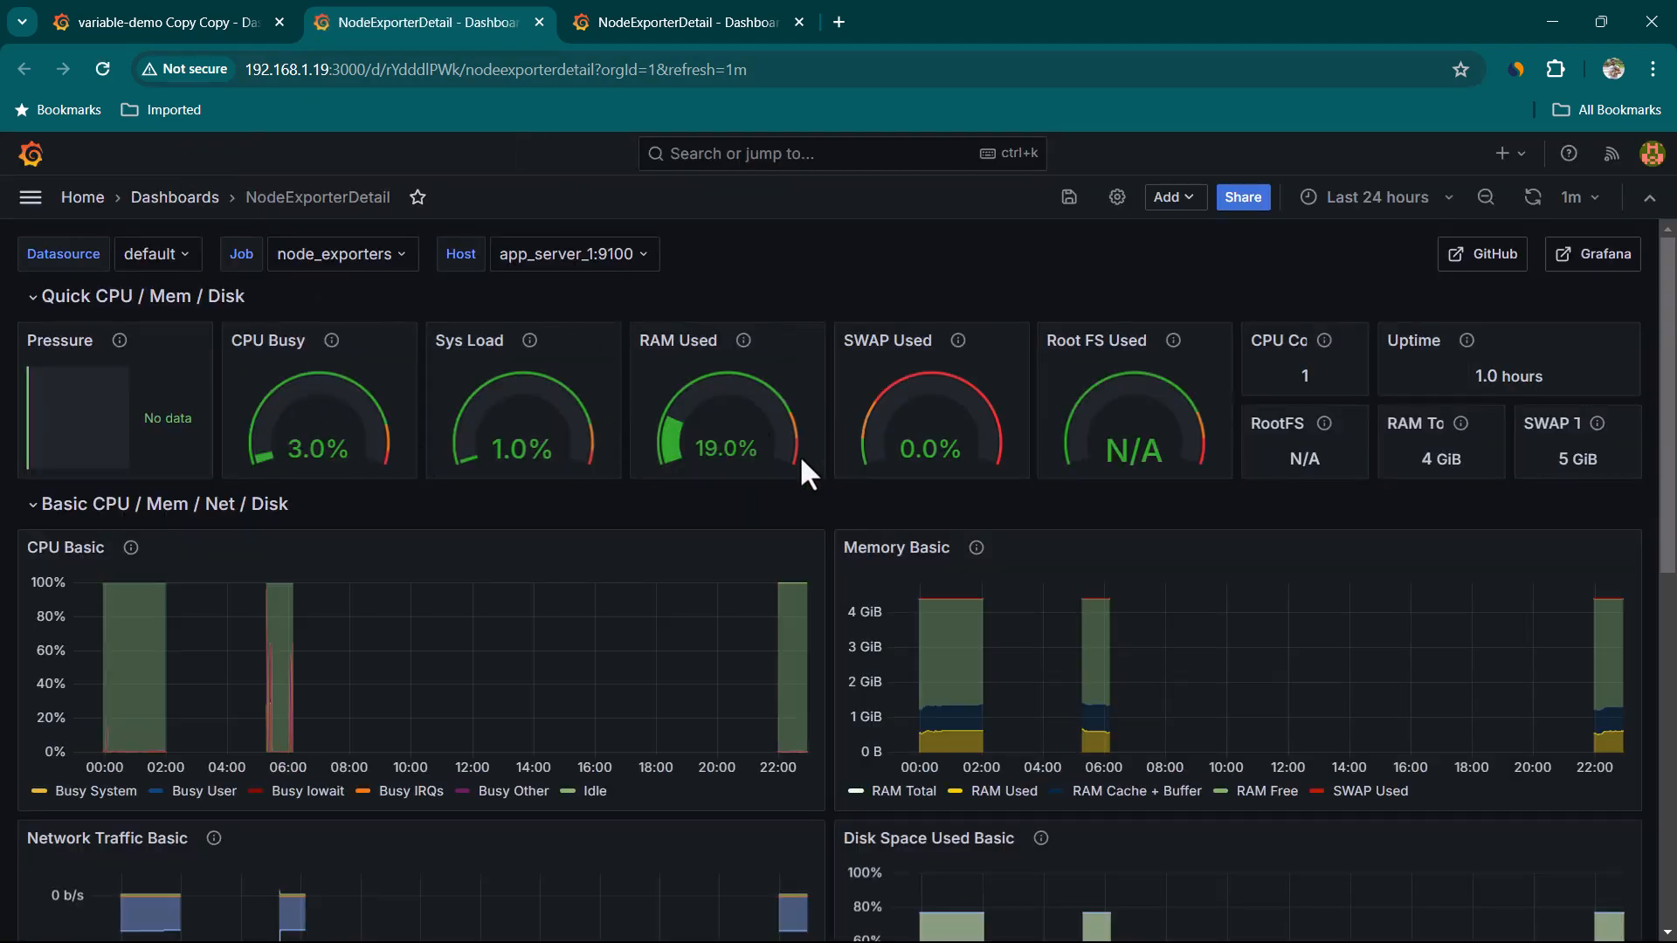
pyautogui.hotkey('ctrl', 'shift', 'Tab')
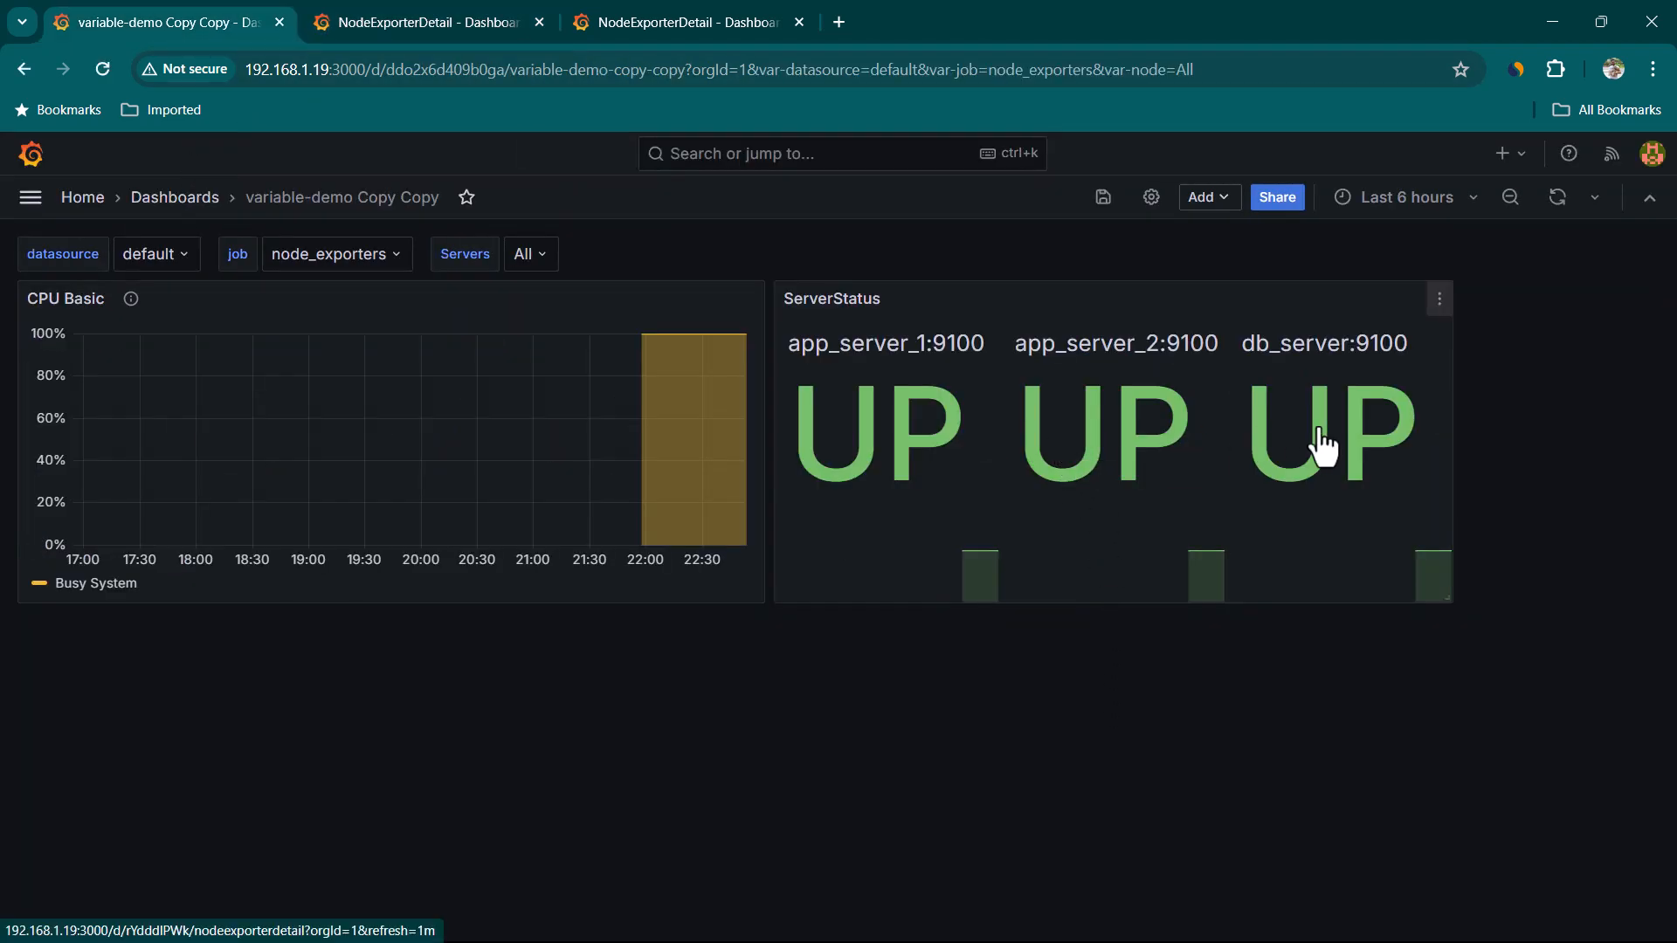
pyautogui.click(1119, 440)
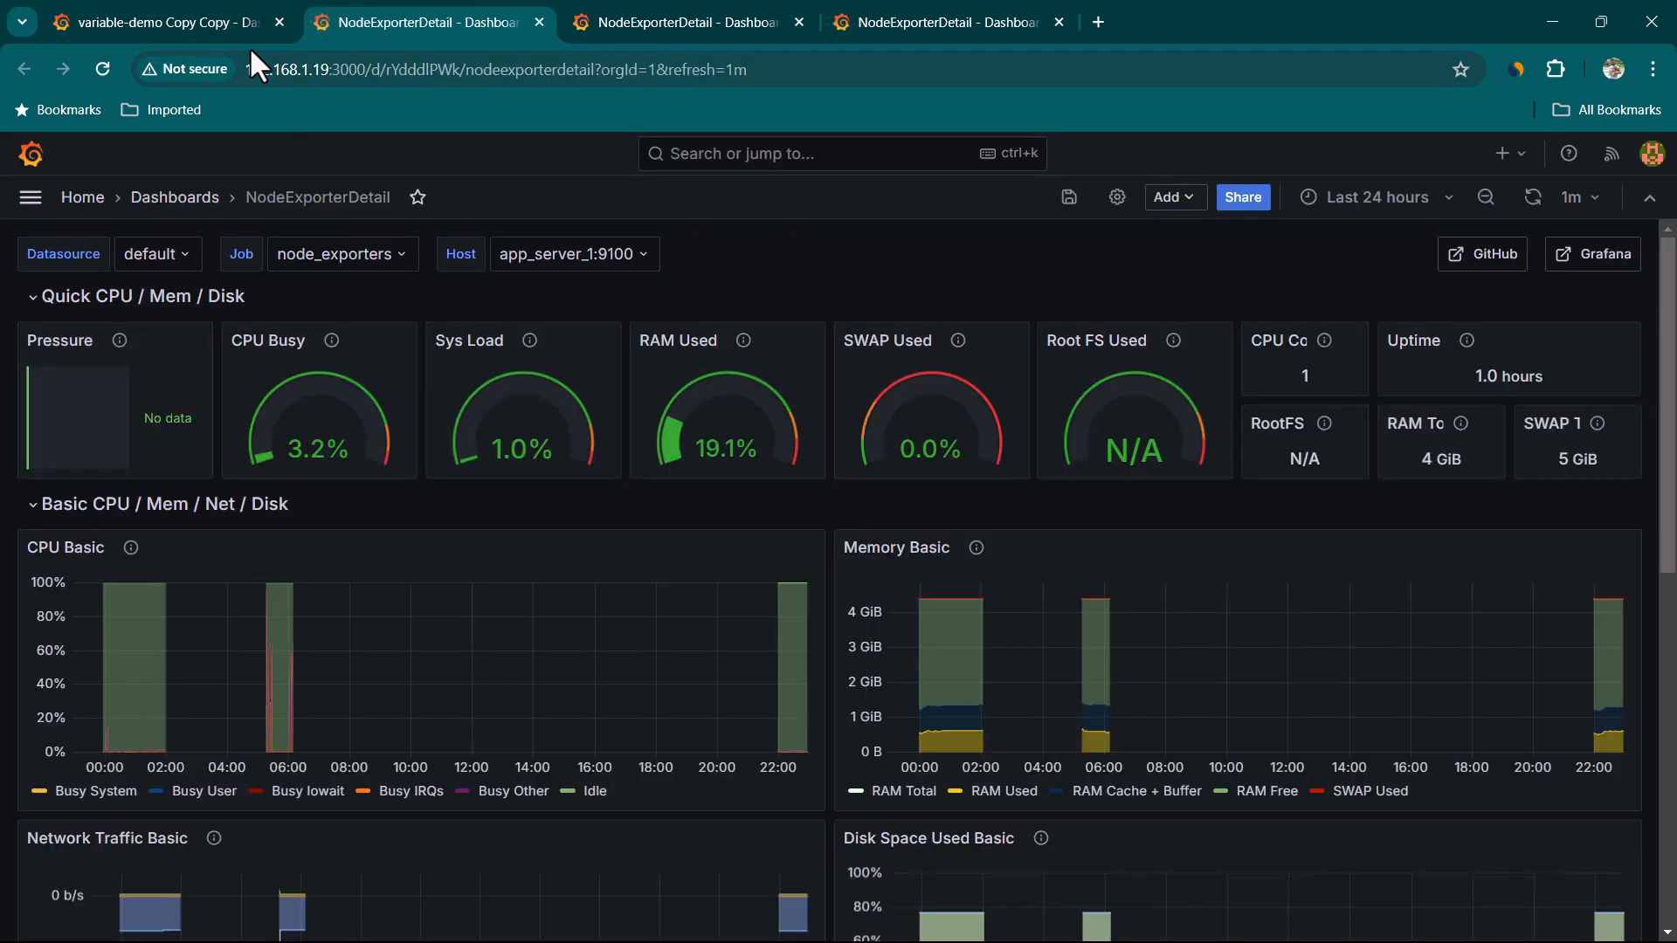
pyautogui.click(227, 21)
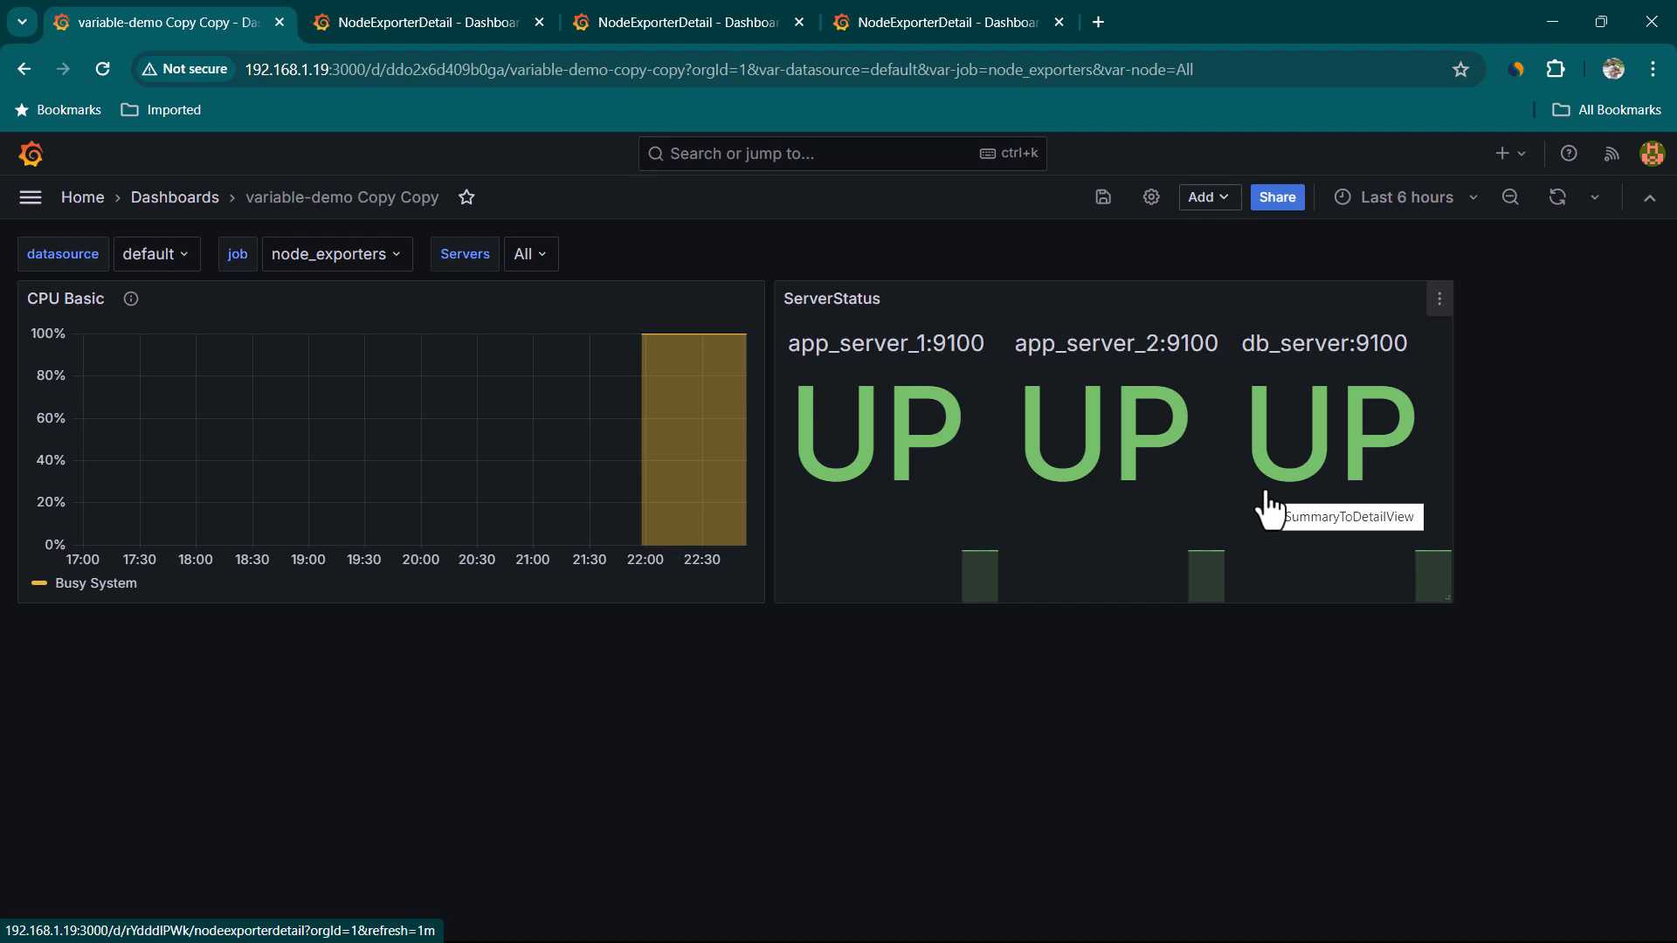
pyautogui.click(1337, 456)
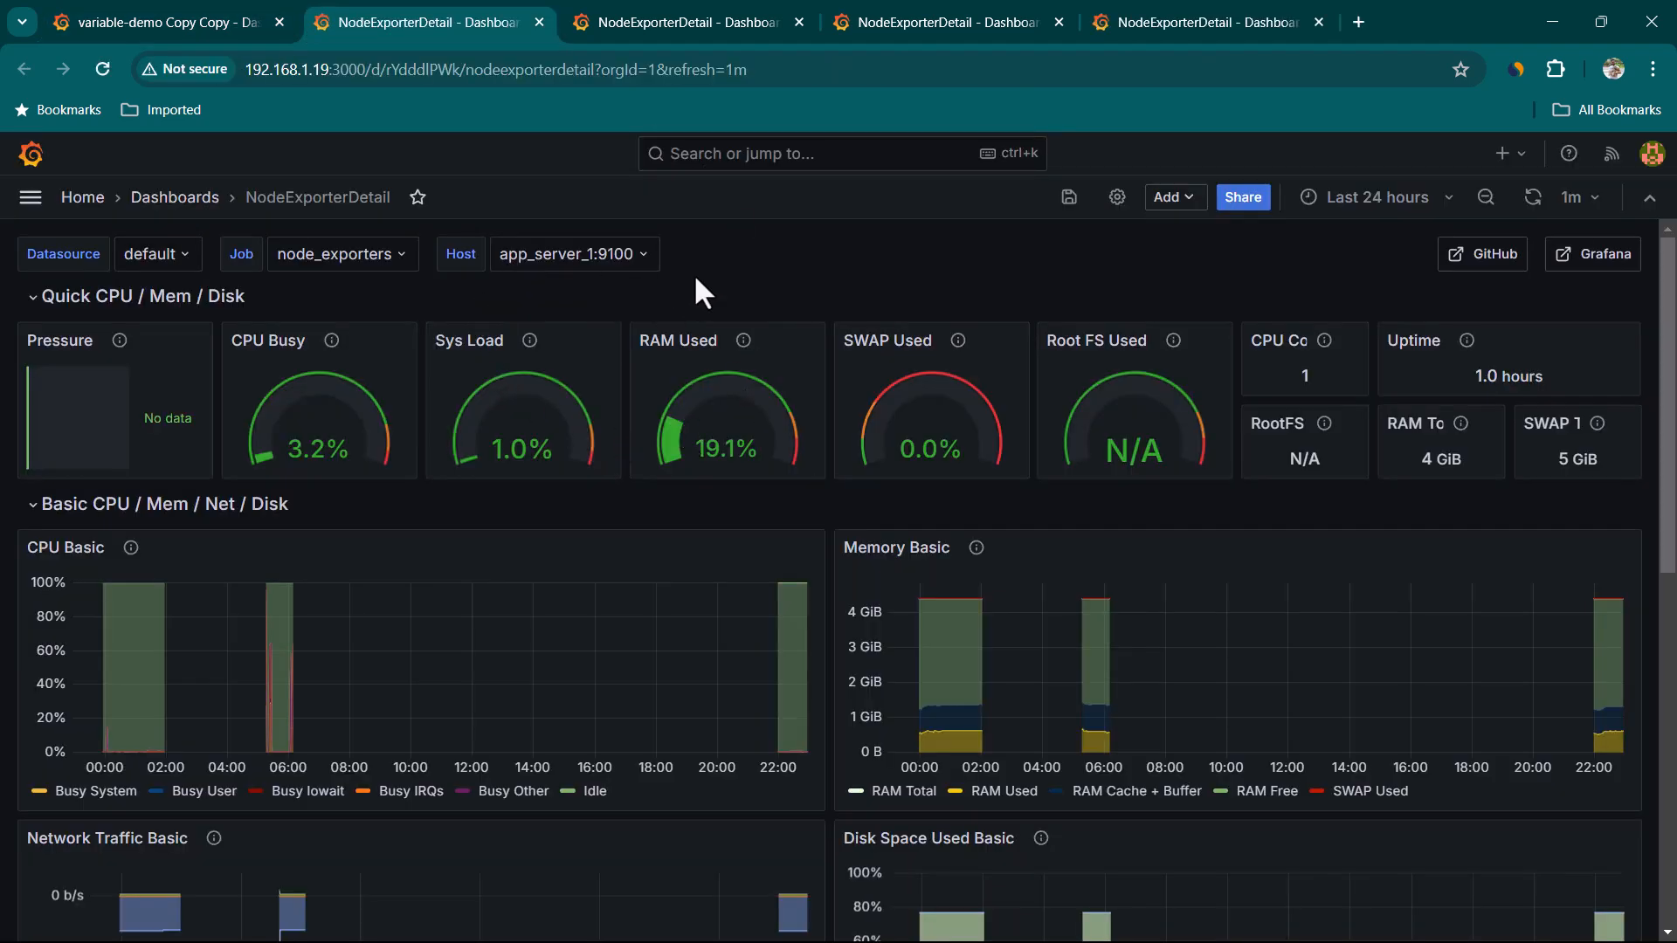
# Choose db_server:9100 as Host on the opened detail dashboard and return to the first tab
pyautogui.click(655, 254)
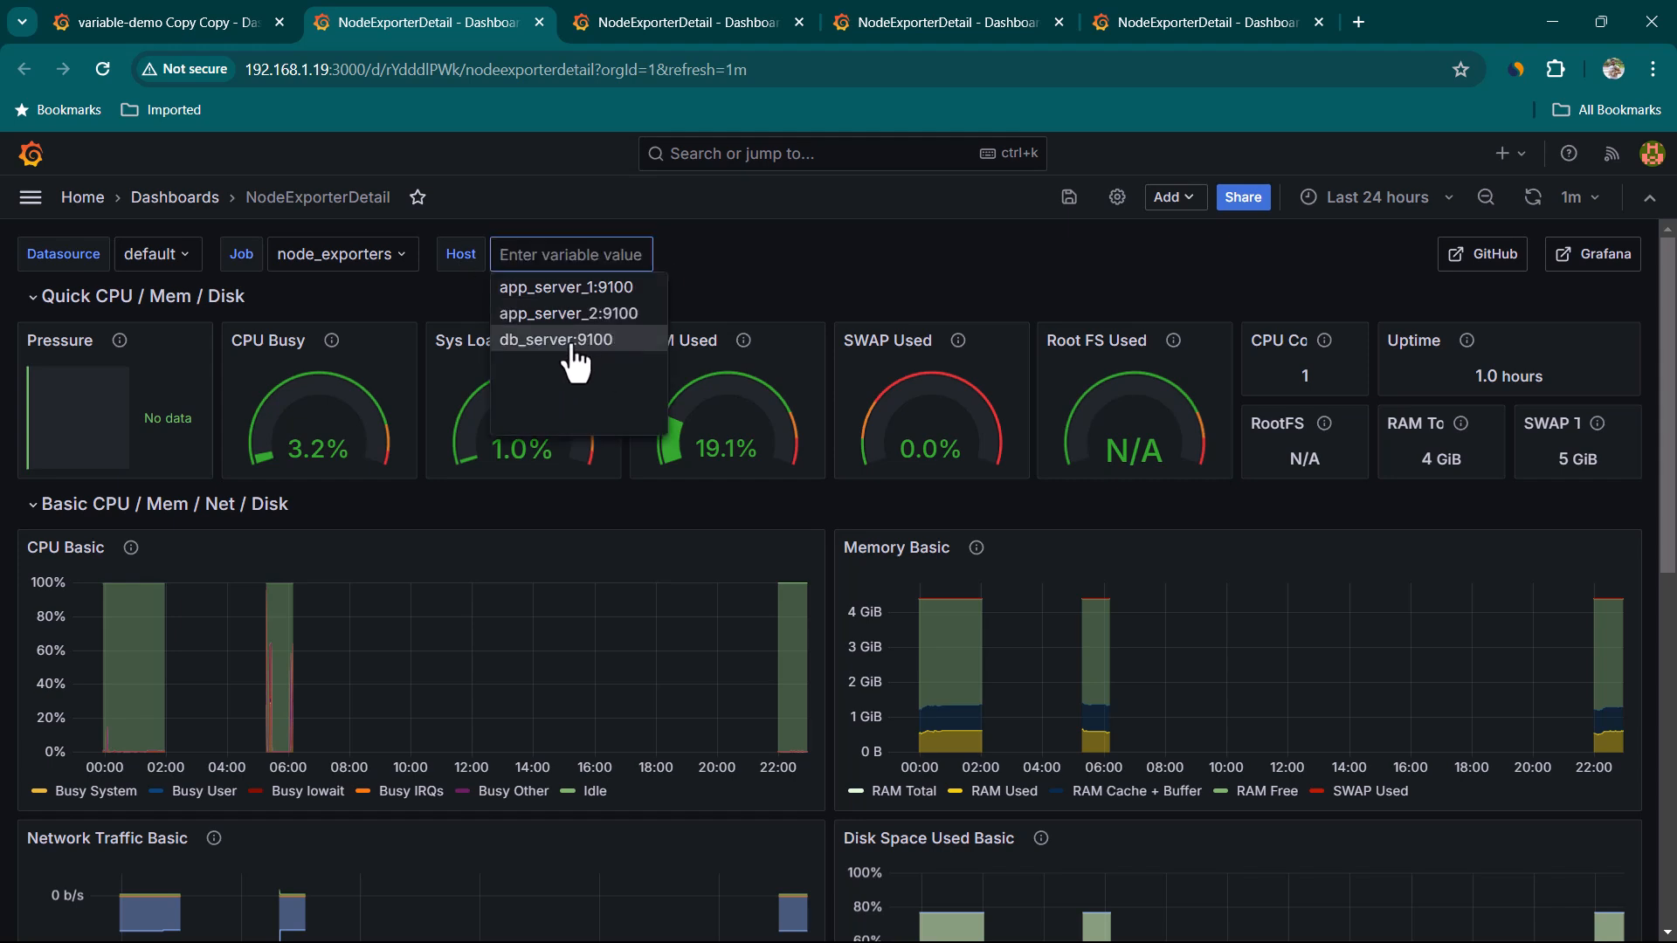
pyautogui.click(568, 341)
pyautogui.hotkey('ctrl', '1')
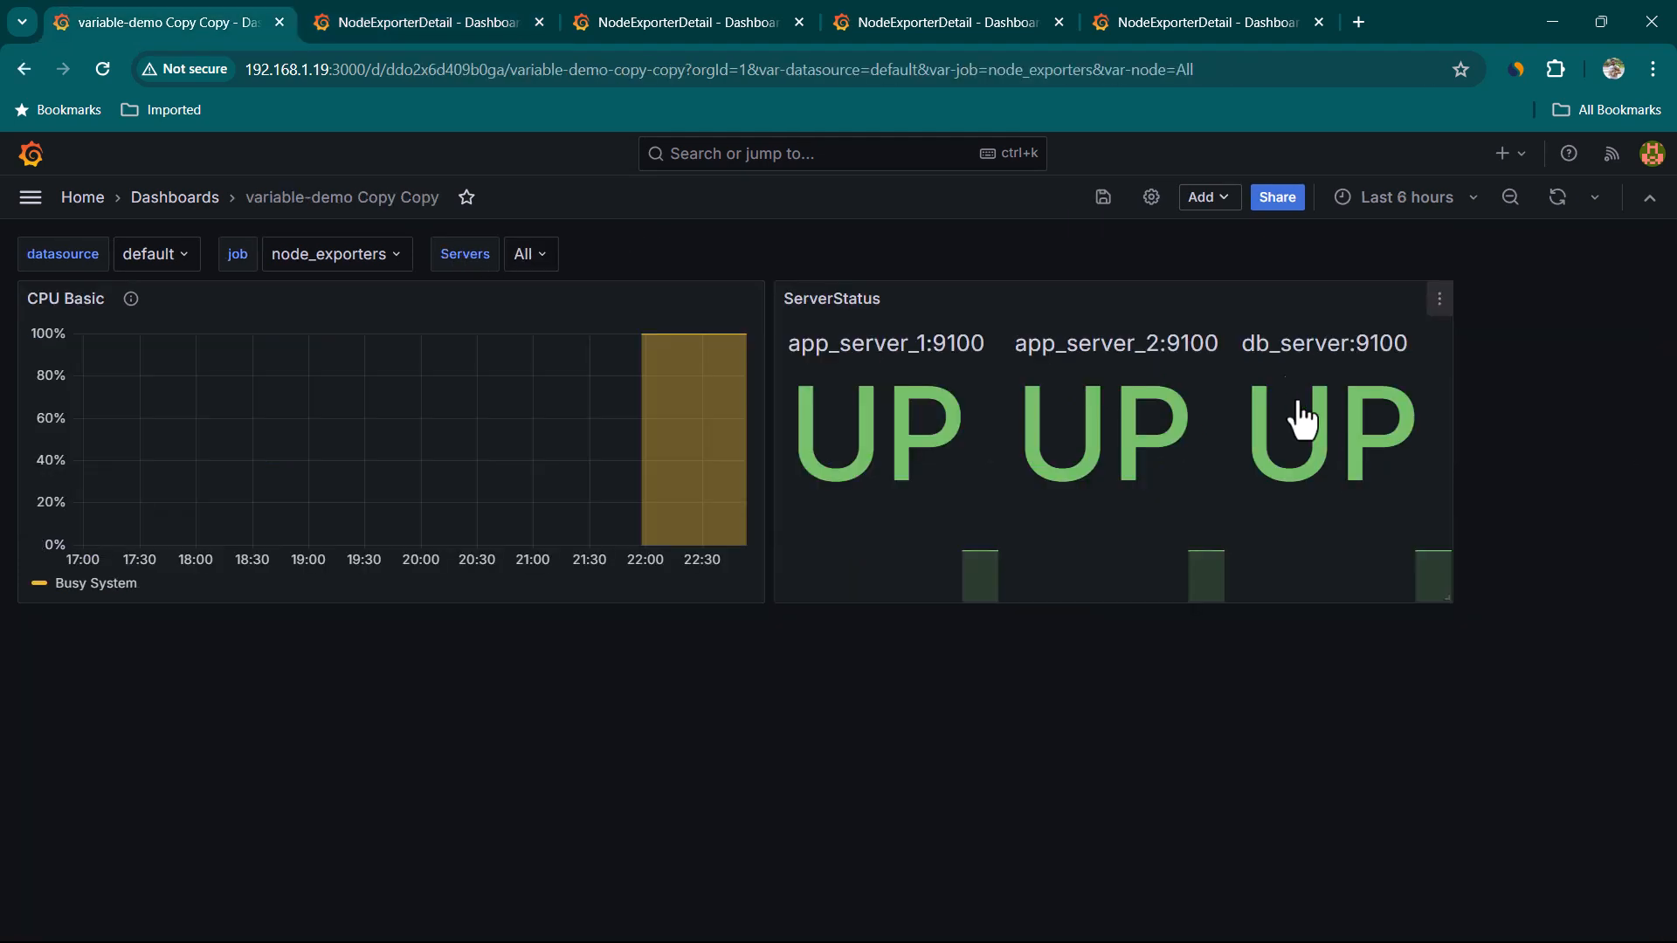
# Append var-node=${__field.labels.instance} to the ServerStatus panel's SummaryToDetailView link URL, save the link and apply the panel
pyautogui.click(1439, 299)
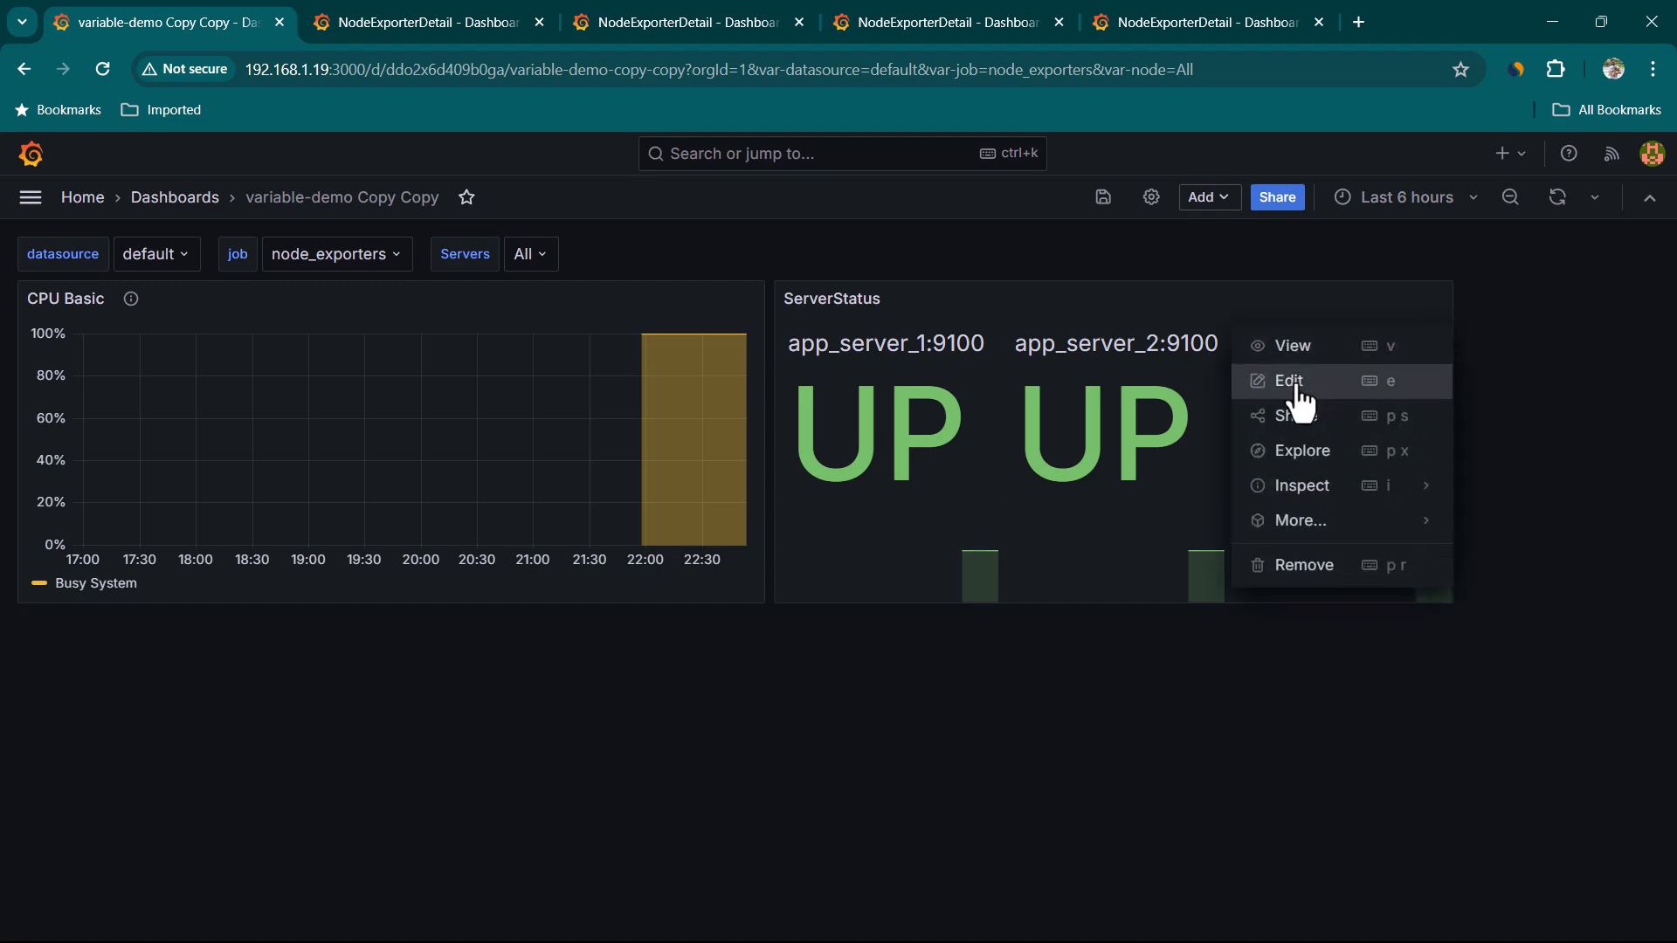
pyautogui.click(1297, 391)
pyautogui.scroll(-15, 1445, 764)
pyautogui.scroll(5, 1445, 764)
pyautogui.click(1623, 753)
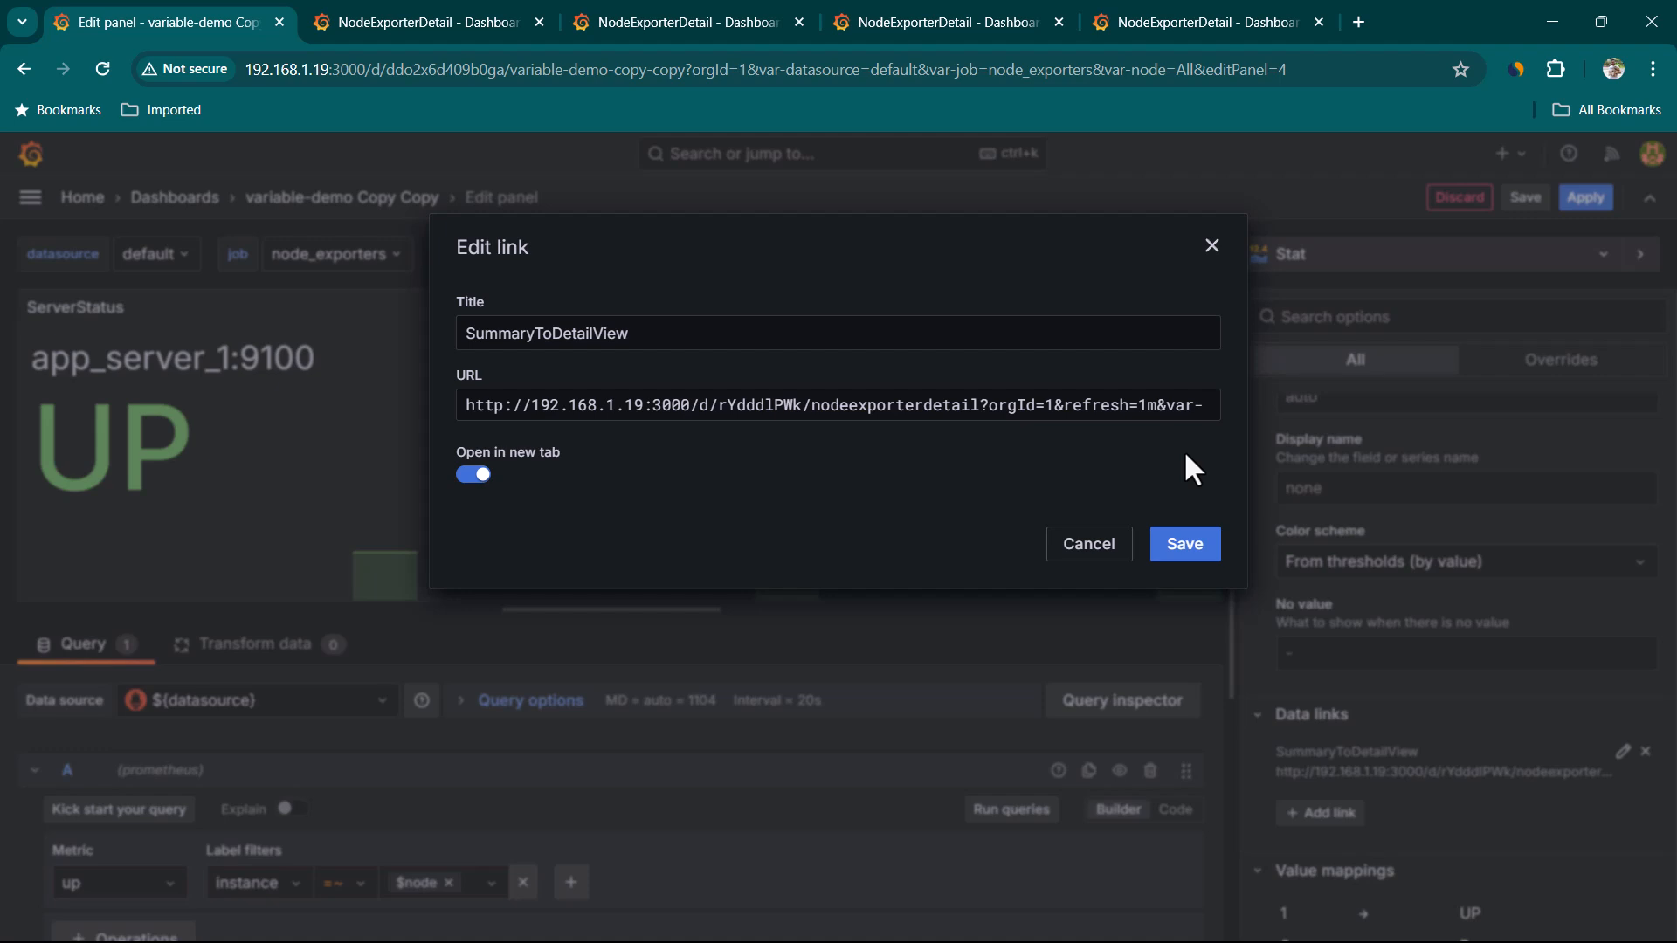
pyautogui.write('node')
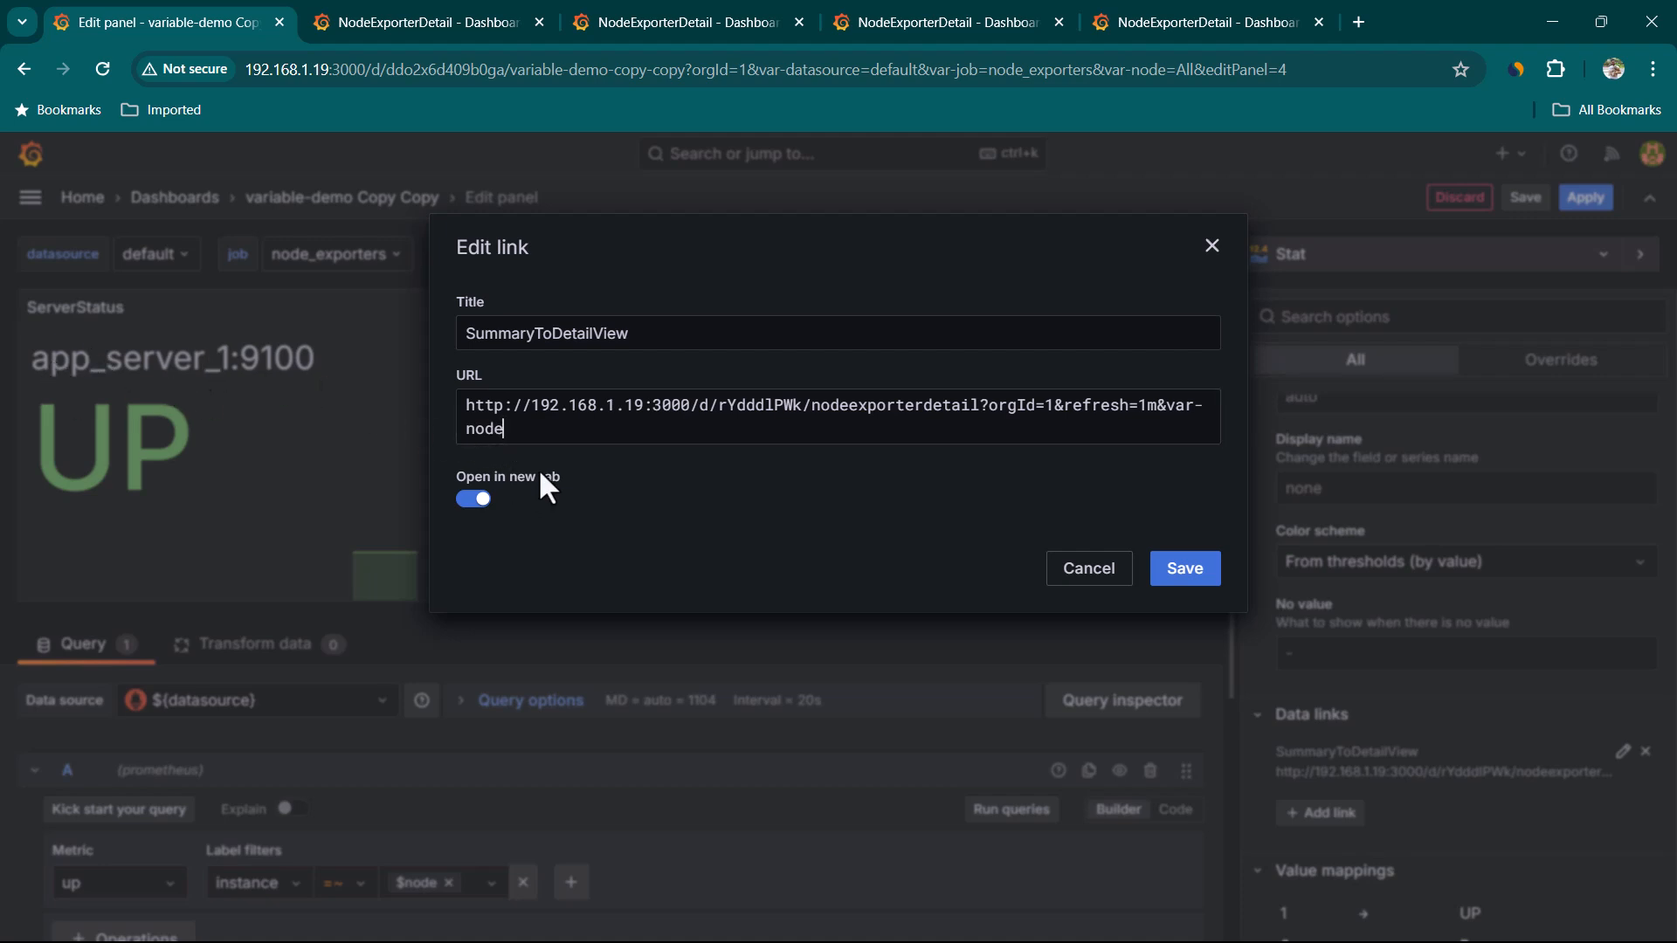
pyautogui.write('=$')
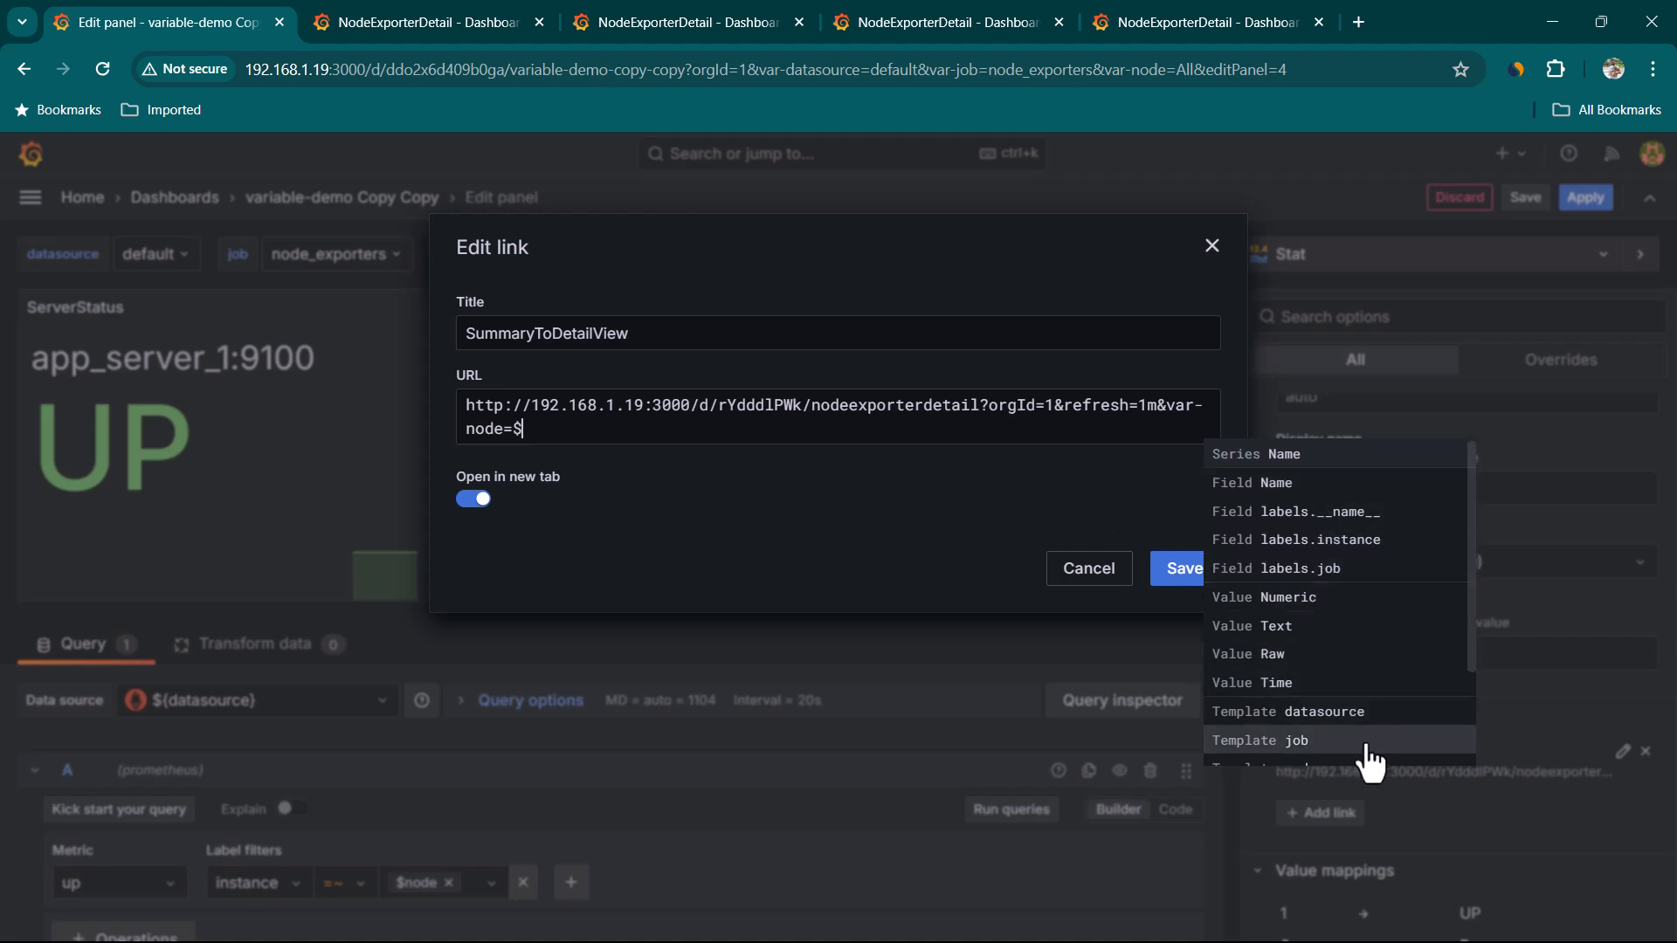
pyautogui.scroll(-1, 1359, 644)
pyautogui.scroll(-2, 1358, 644)
pyautogui.scroll(3, 1359, 681)
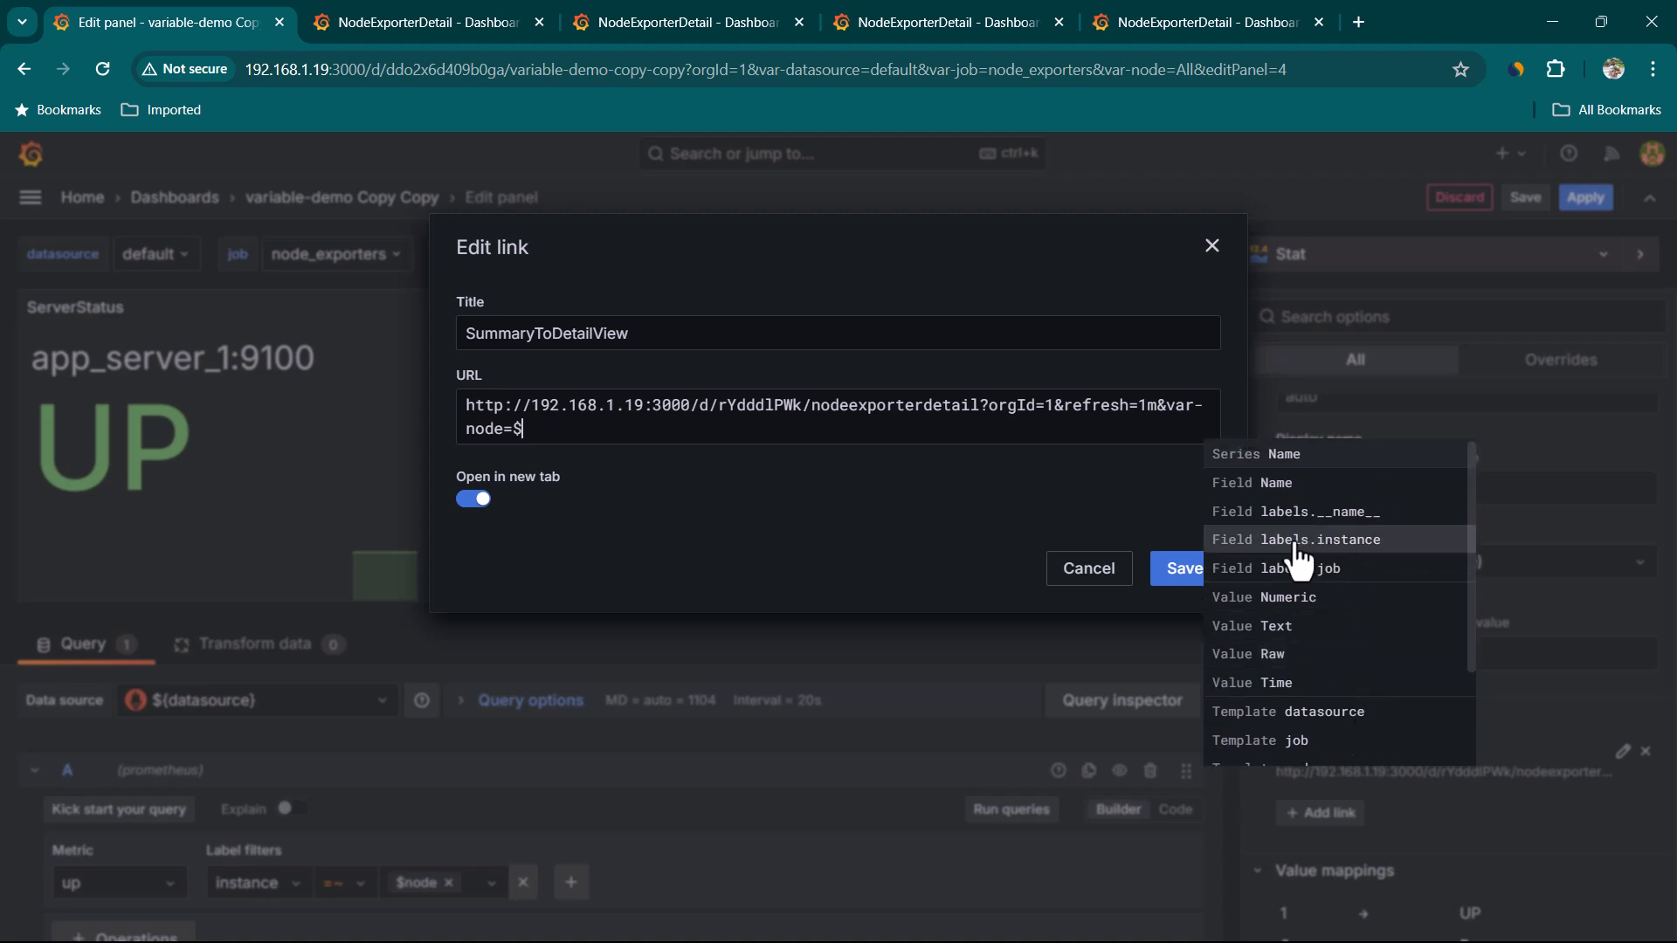
pyautogui.click(1380, 551)
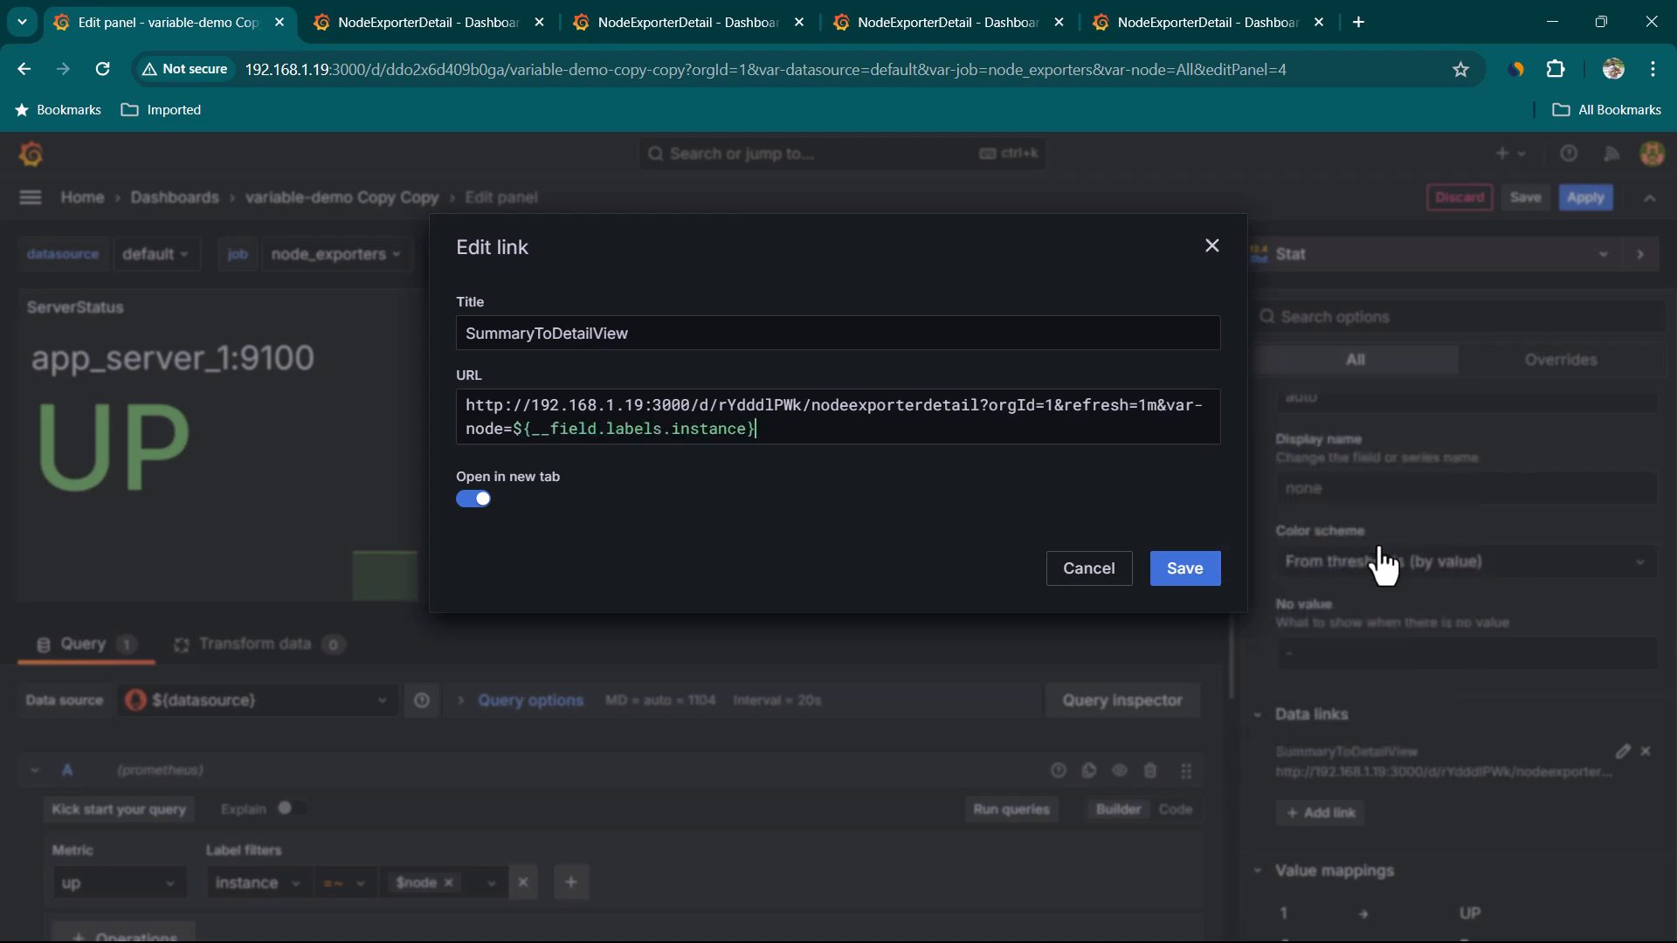
pyautogui.click(1197, 578)
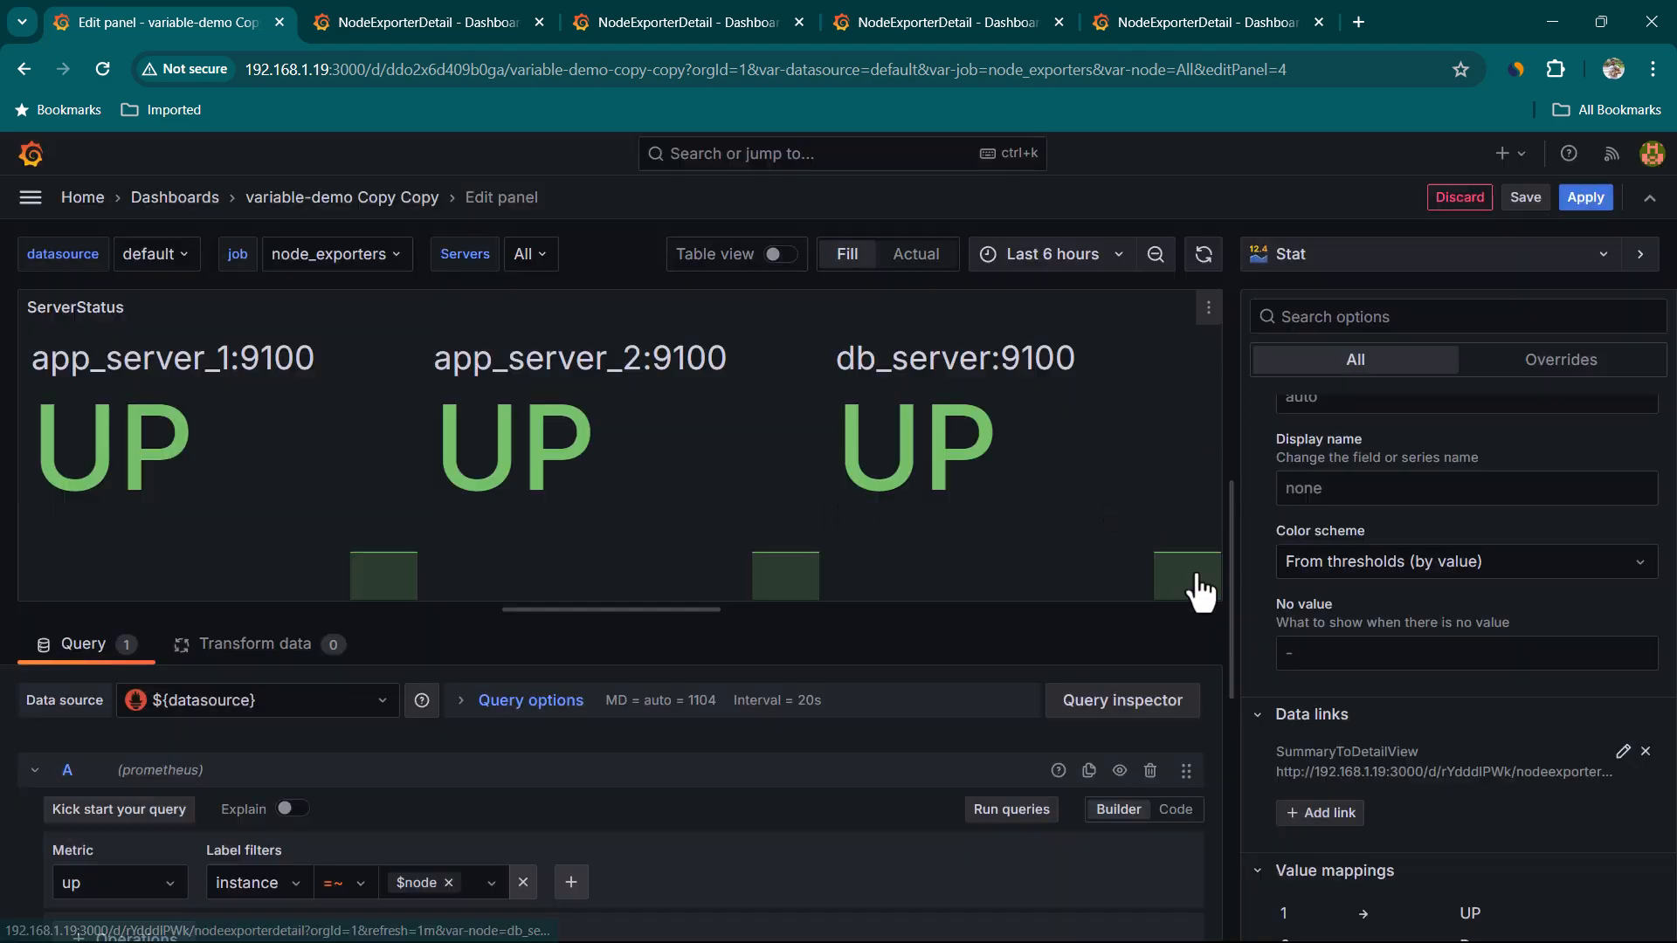
pyautogui.click(1586, 197)
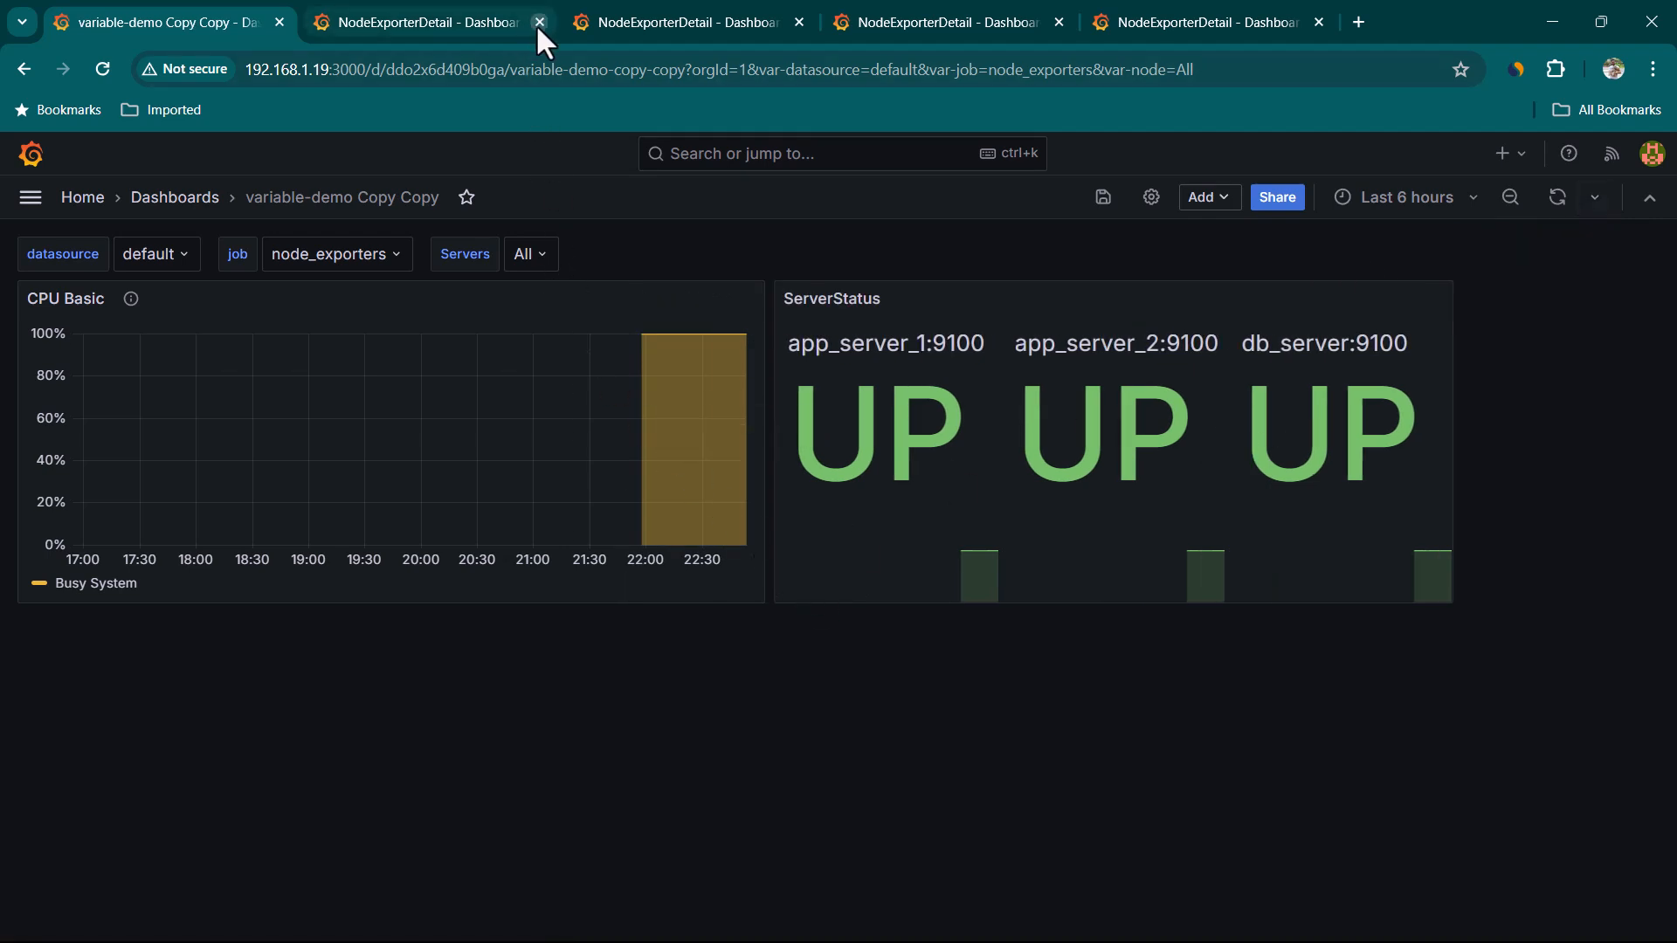
# Close the extra NodeExporterDetail browser tabs
pyautogui.click(538, 21)
pyautogui.click(539, 21)
pyautogui.click(538, 21)
pyautogui.click(538, 21)
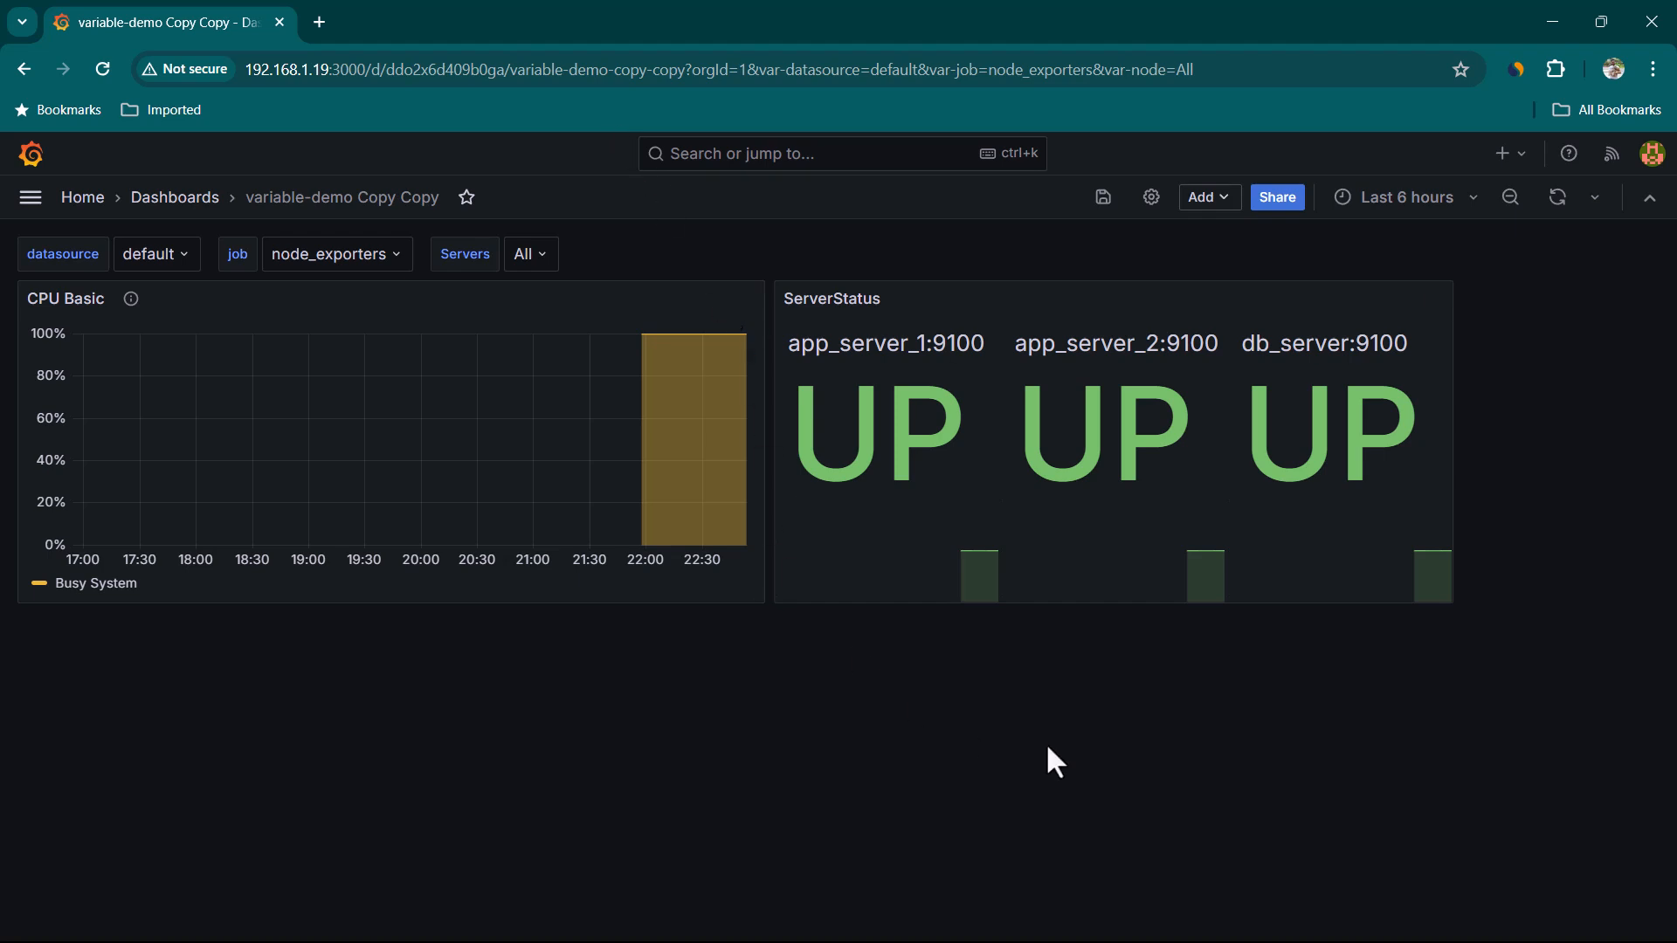
# Refresh the variable-demo Copy Copy dashboard and save it
pyautogui.click(1557, 197)
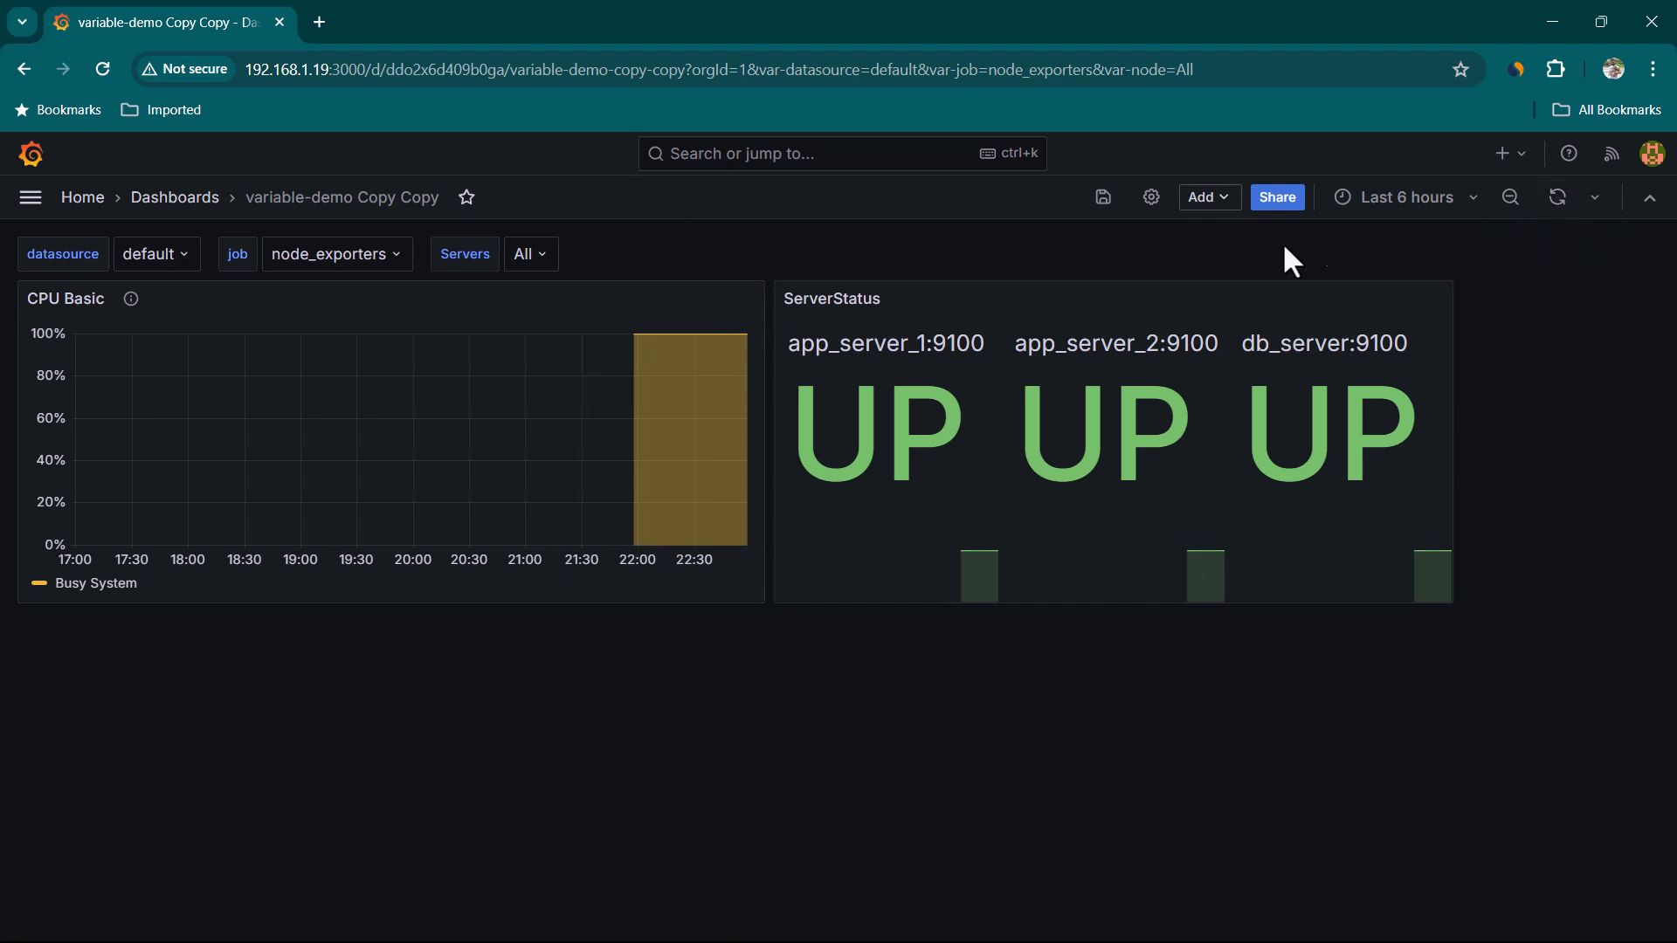
pyautogui.click(1098, 202)
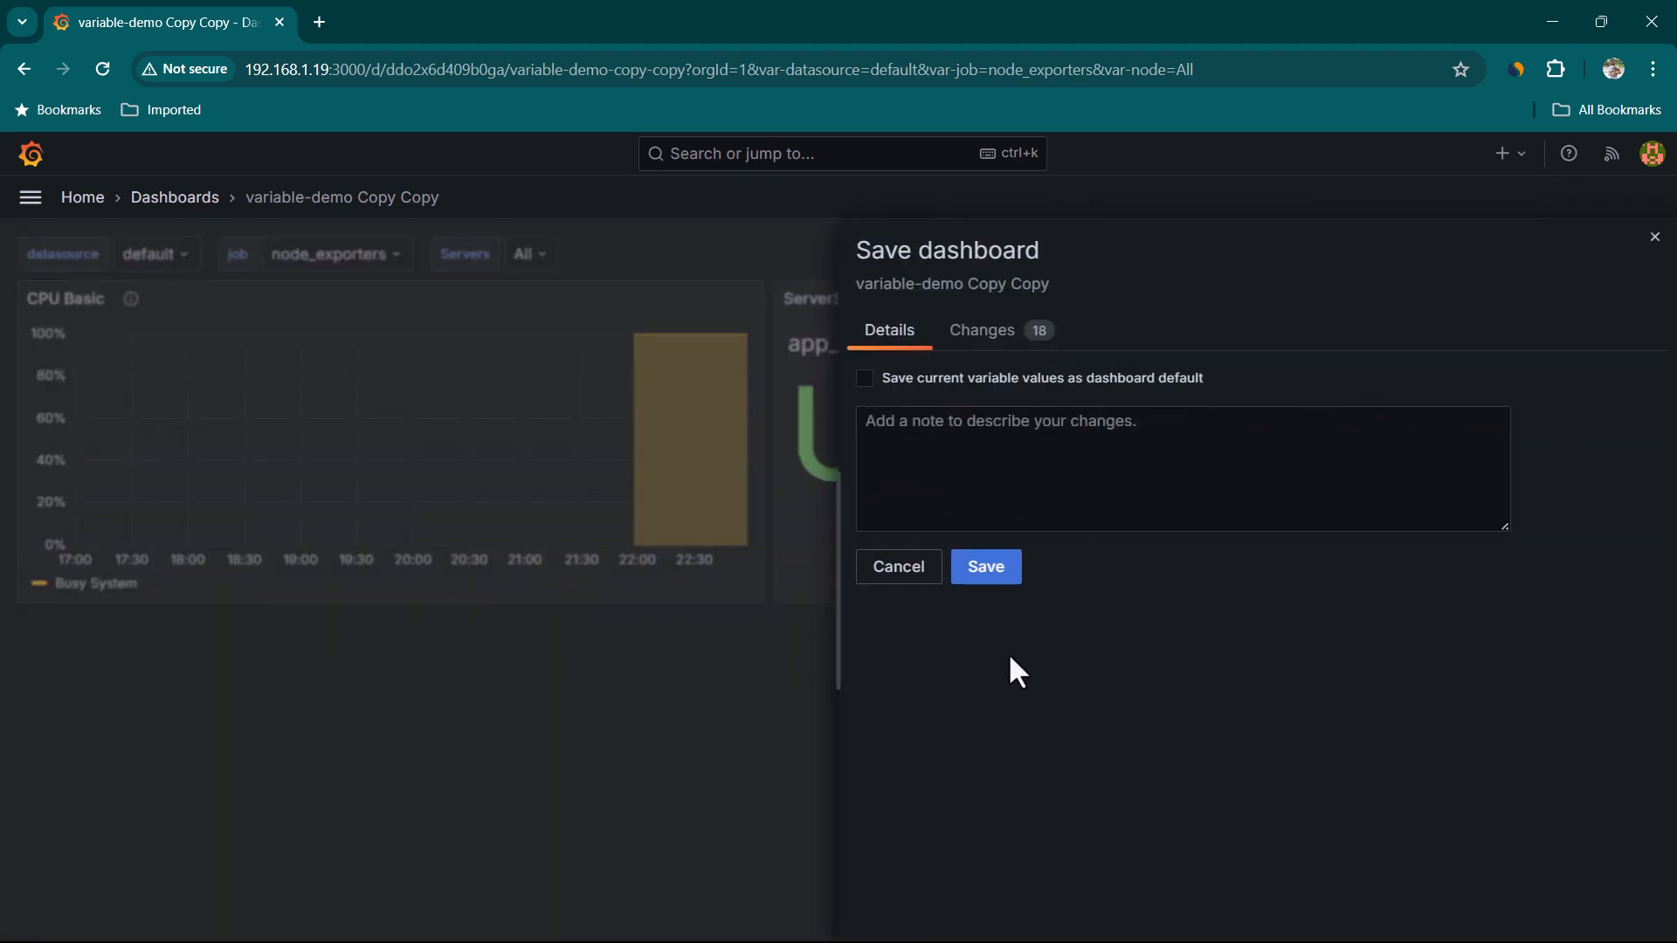
pyautogui.click(987, 572)
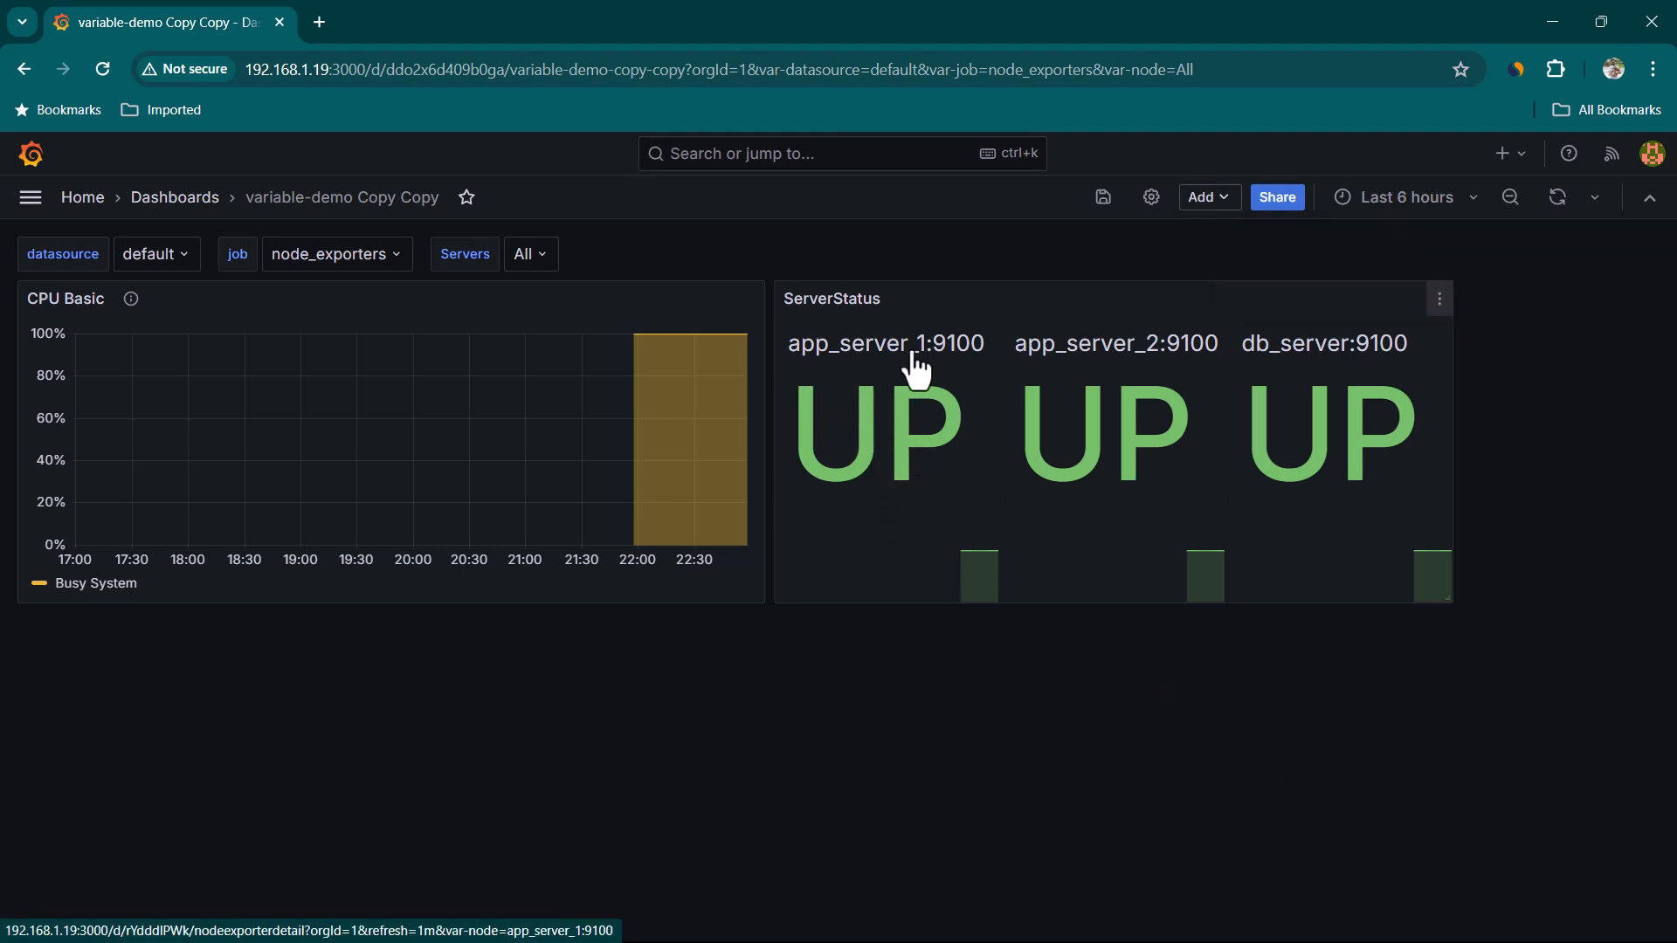
# Open the detail dashboard from the app_server_1 and db_server UP tiles and inspect the var-node value in its address
pyautogui.click(870, 442)
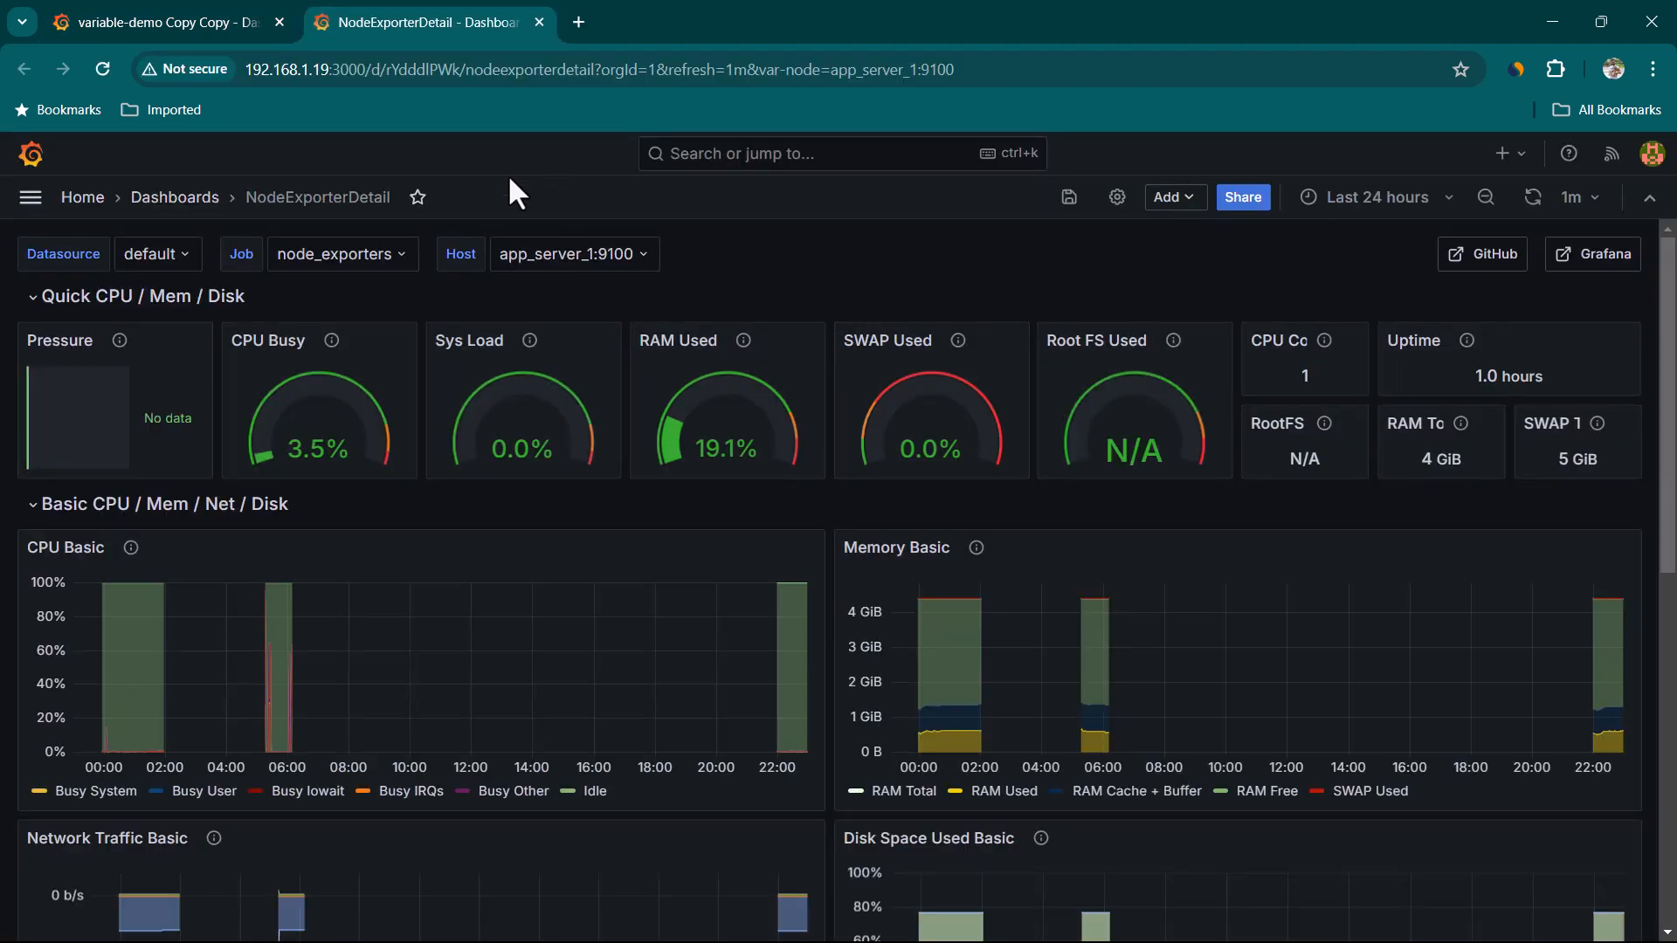
pyautogui.click(210, 30)
pyautogui.click(1275, 434)
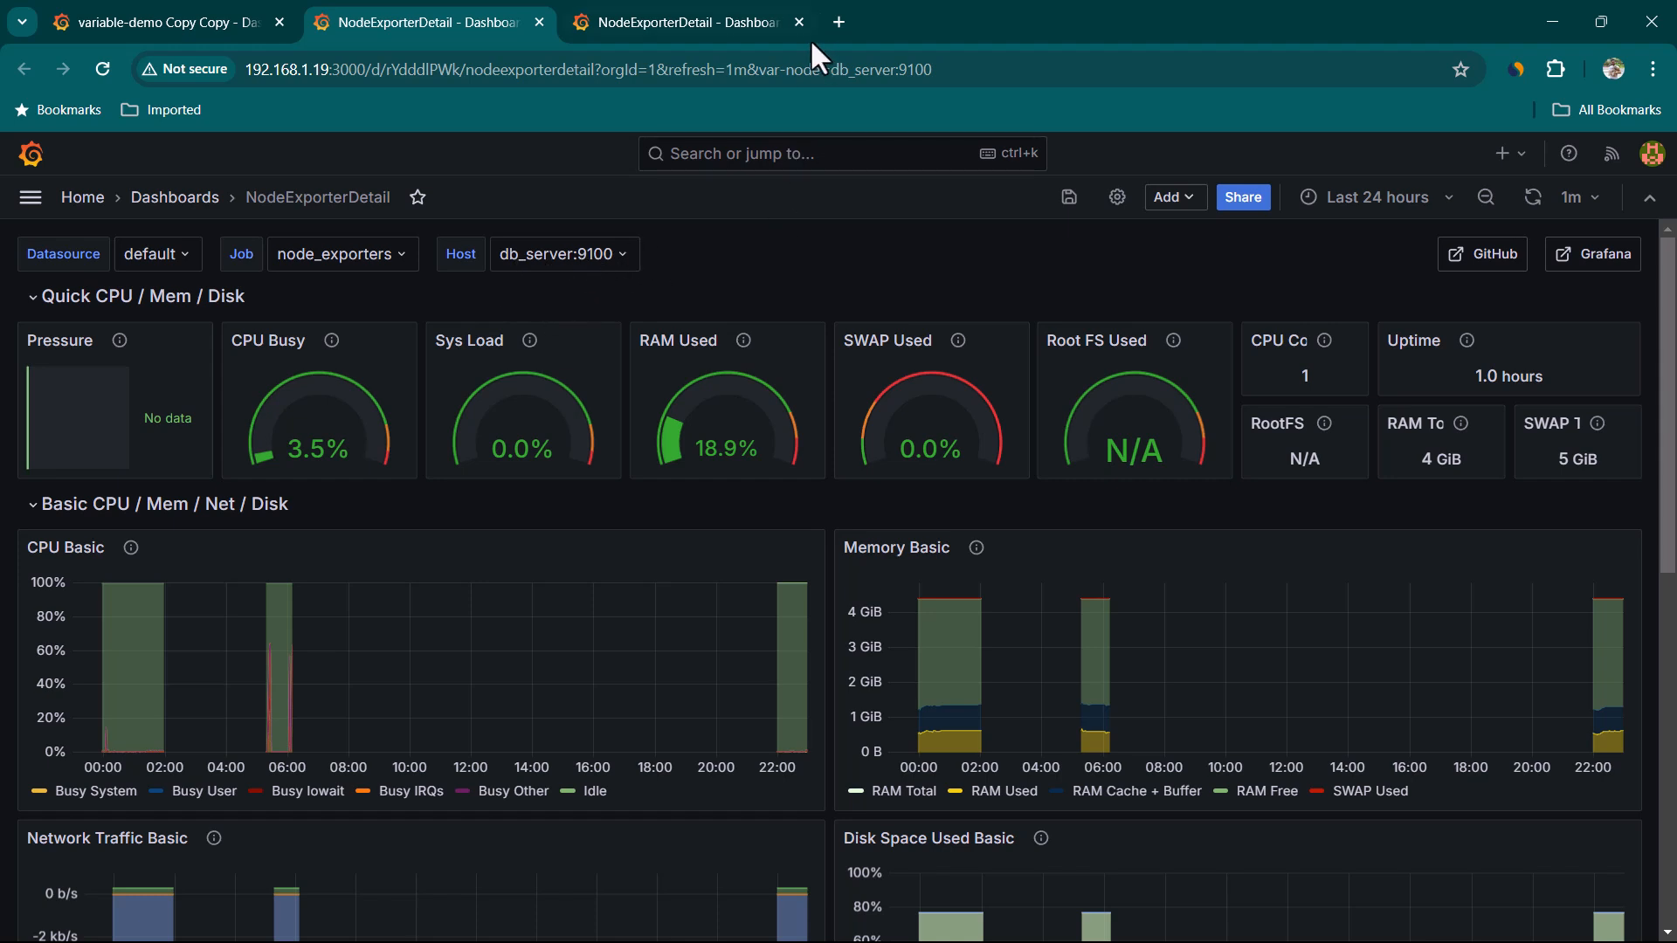
pyautogui.moveTo(952, 70); pyautogui.dragTo(754, 71)
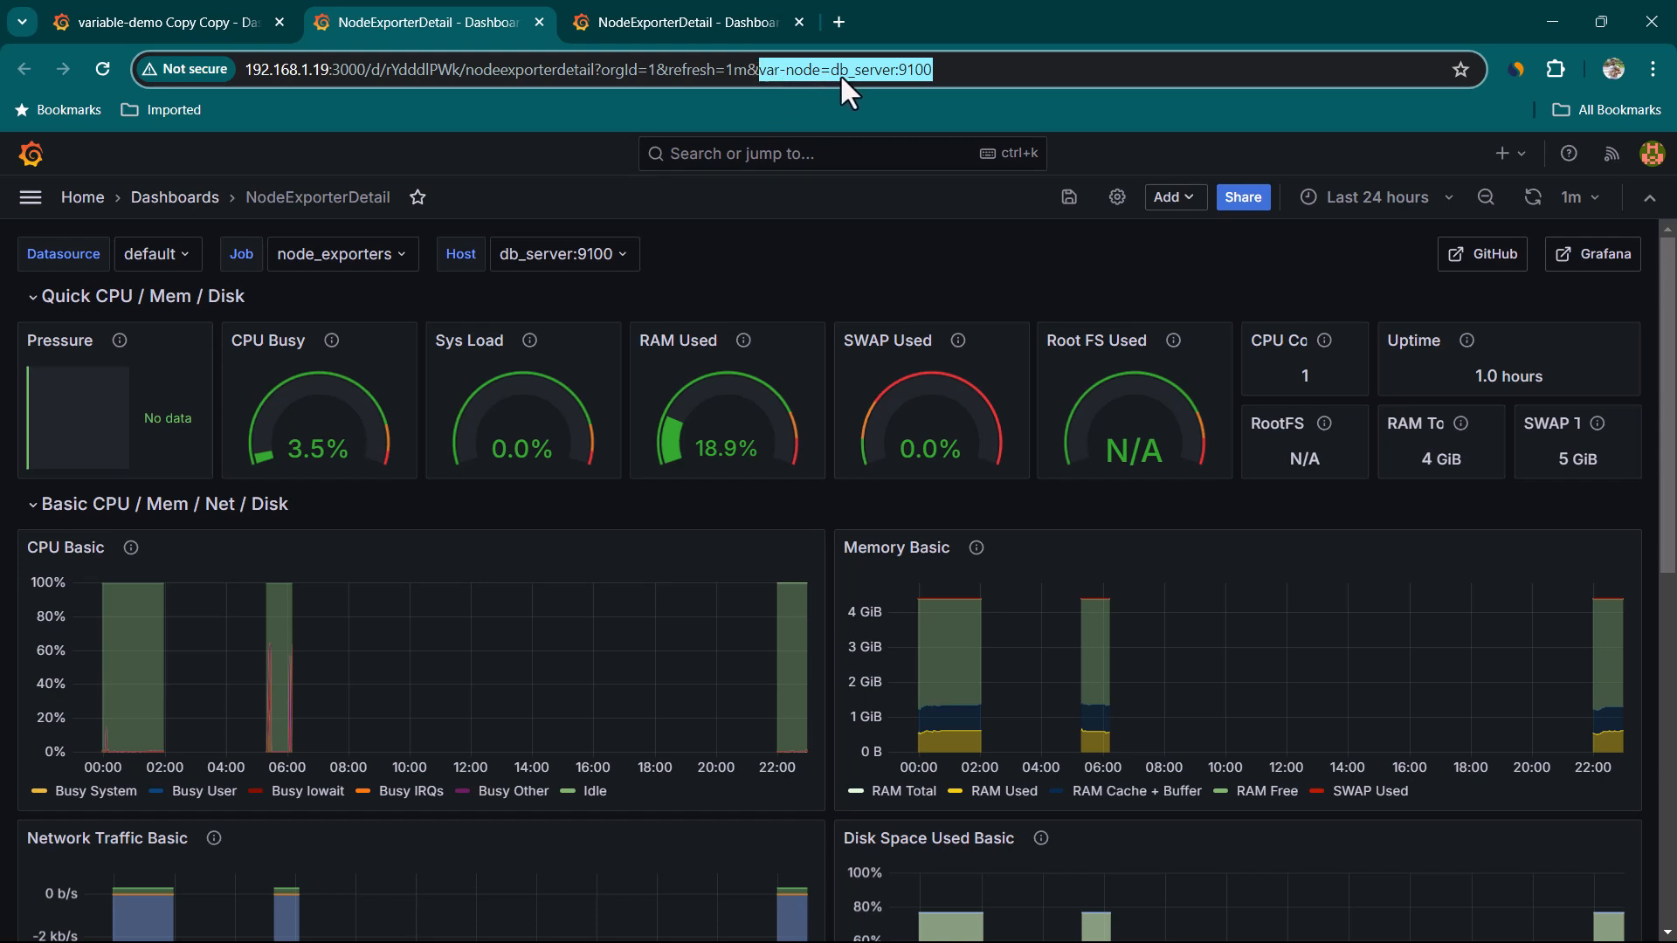
pyautogui.moveTo(966, 70); pyautogui.dragTo(757, 71)
pyautogui.click(196, 34)
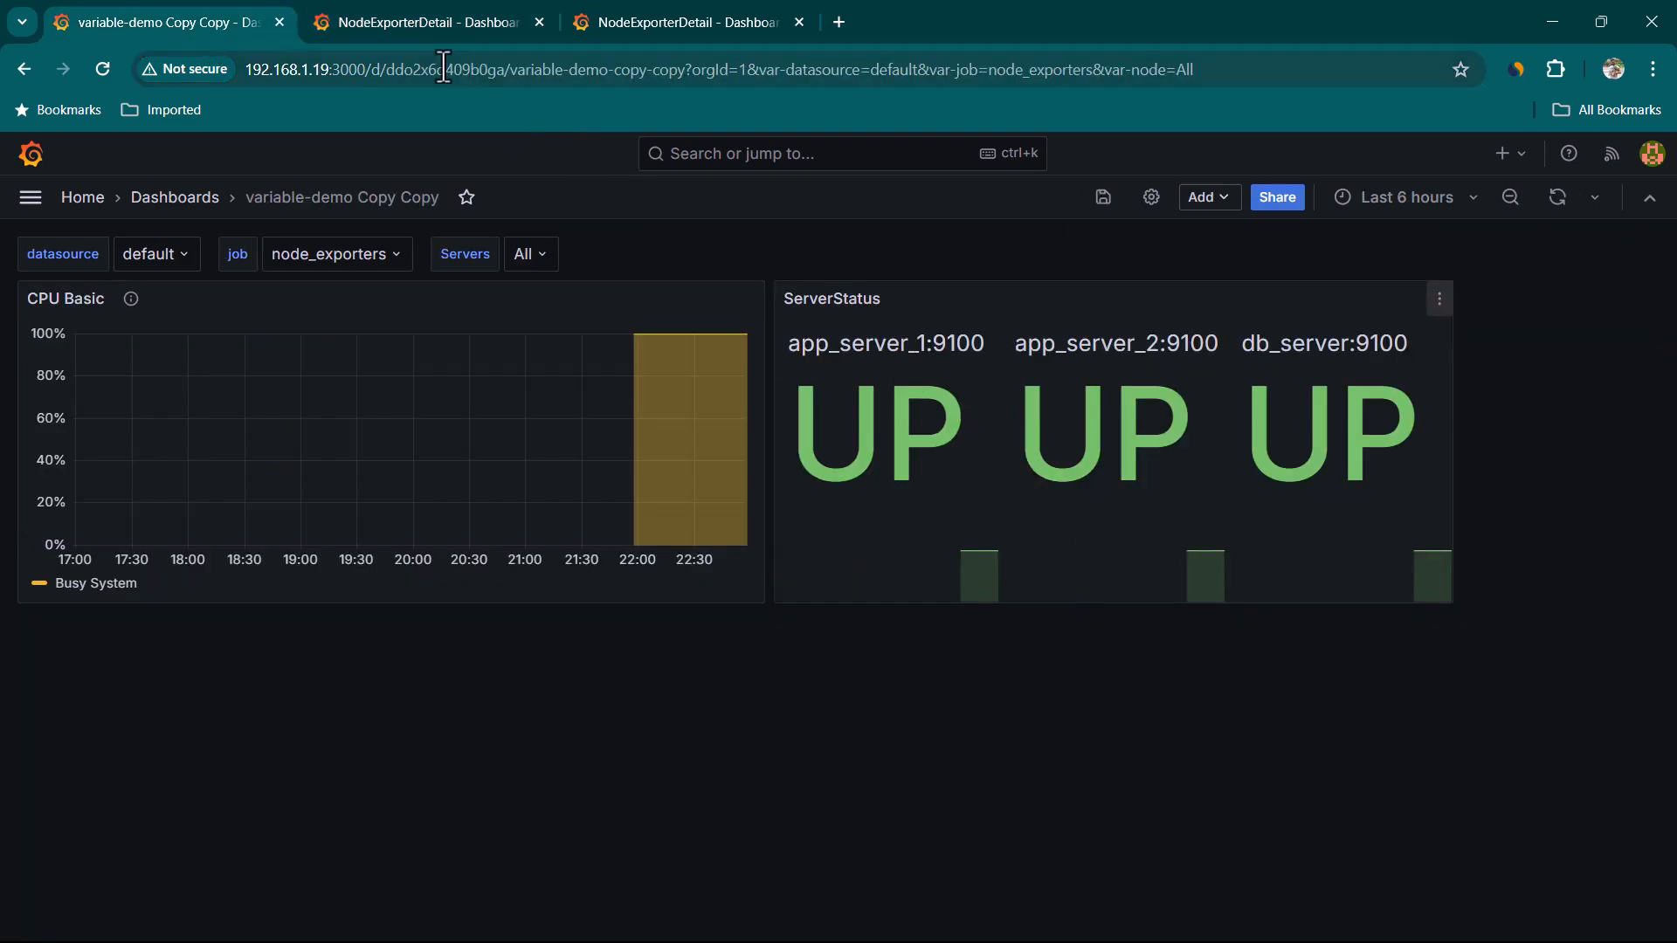
# Switch between the open tabs and reopen app_server_1's detail view from its UP tile
pyautogui.click(418, 21)
pyautogui.click(232, 24)
pyautogui.click(486, 26)
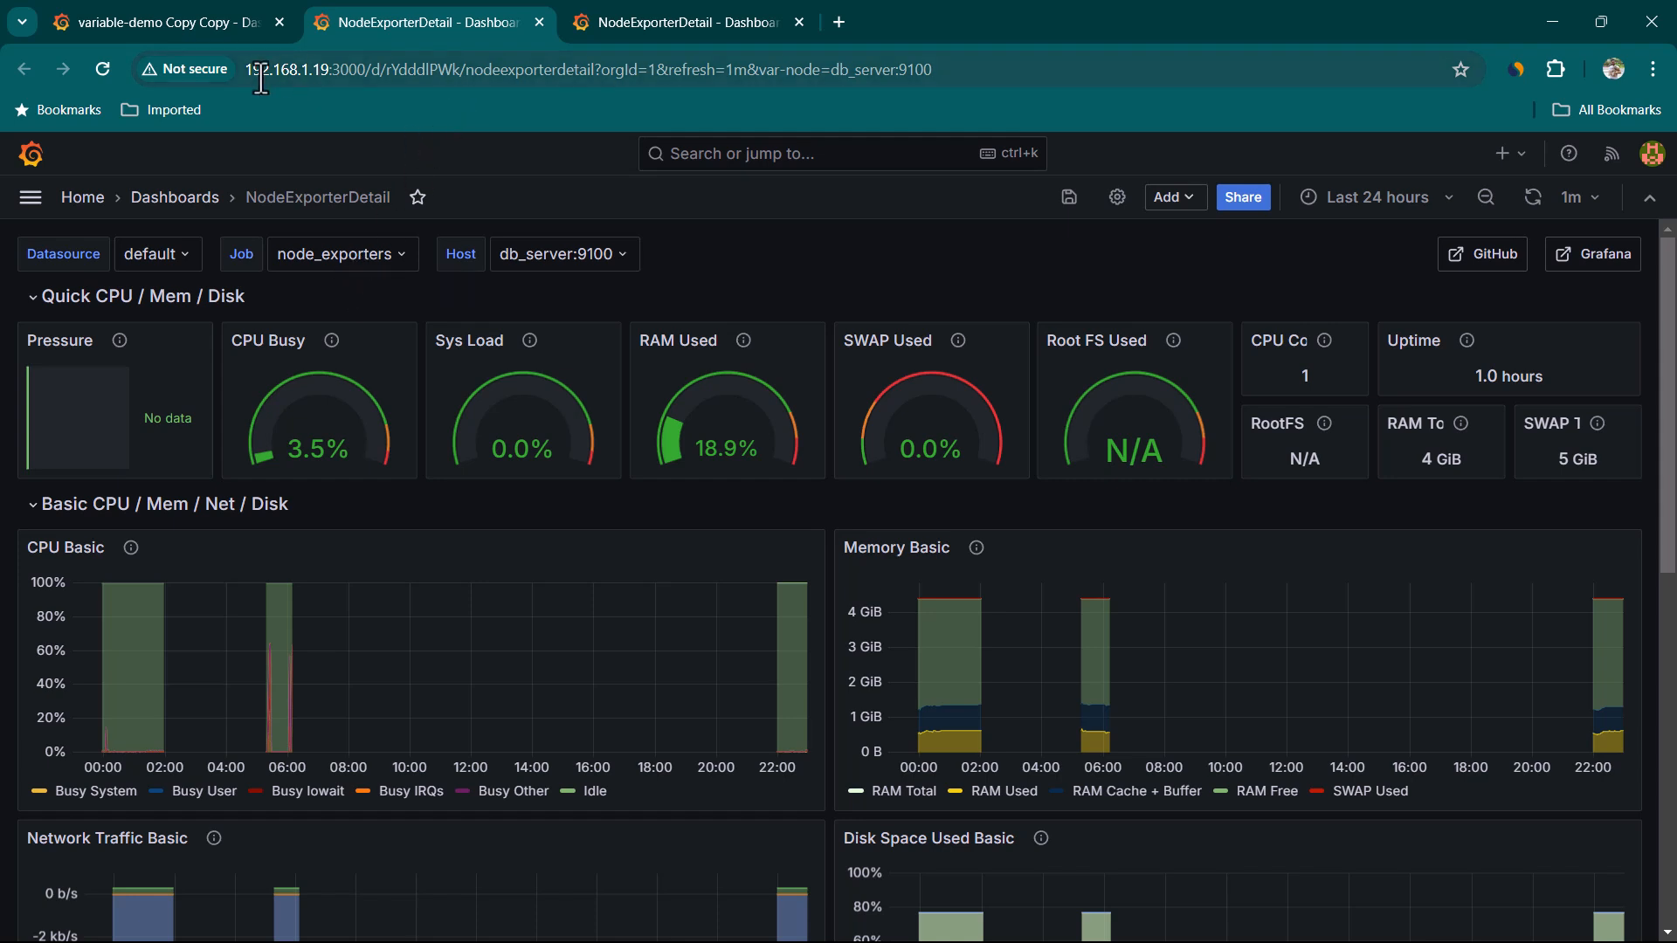
pyautogui.click(214, 19)
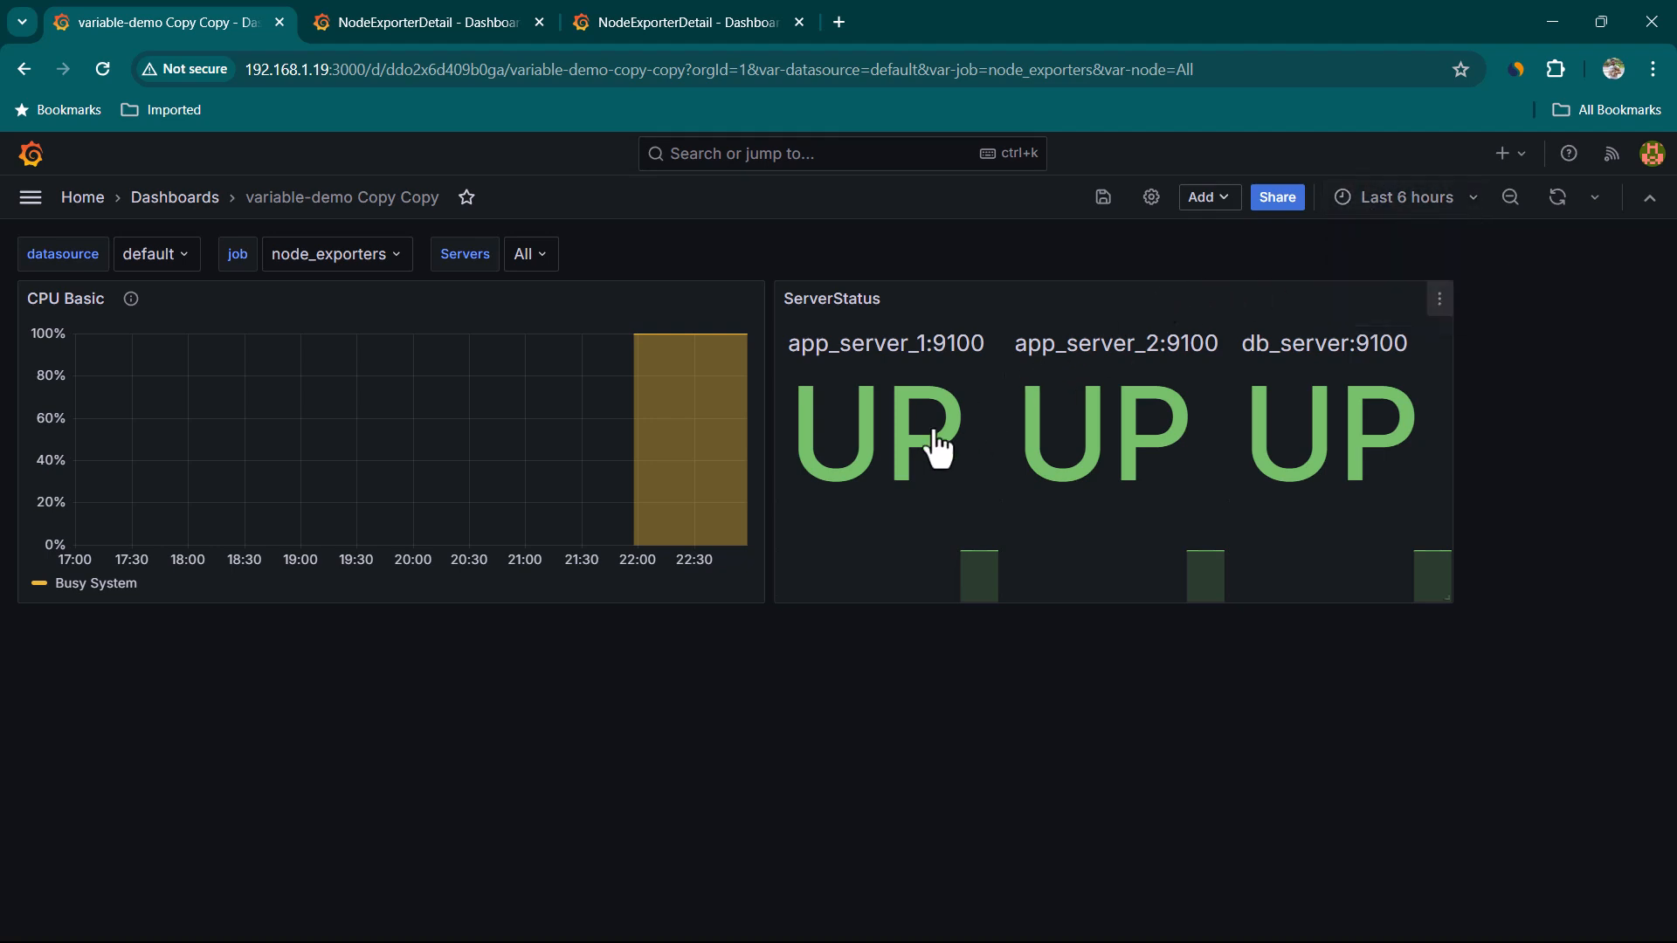
pyautogui.click(891, 441)
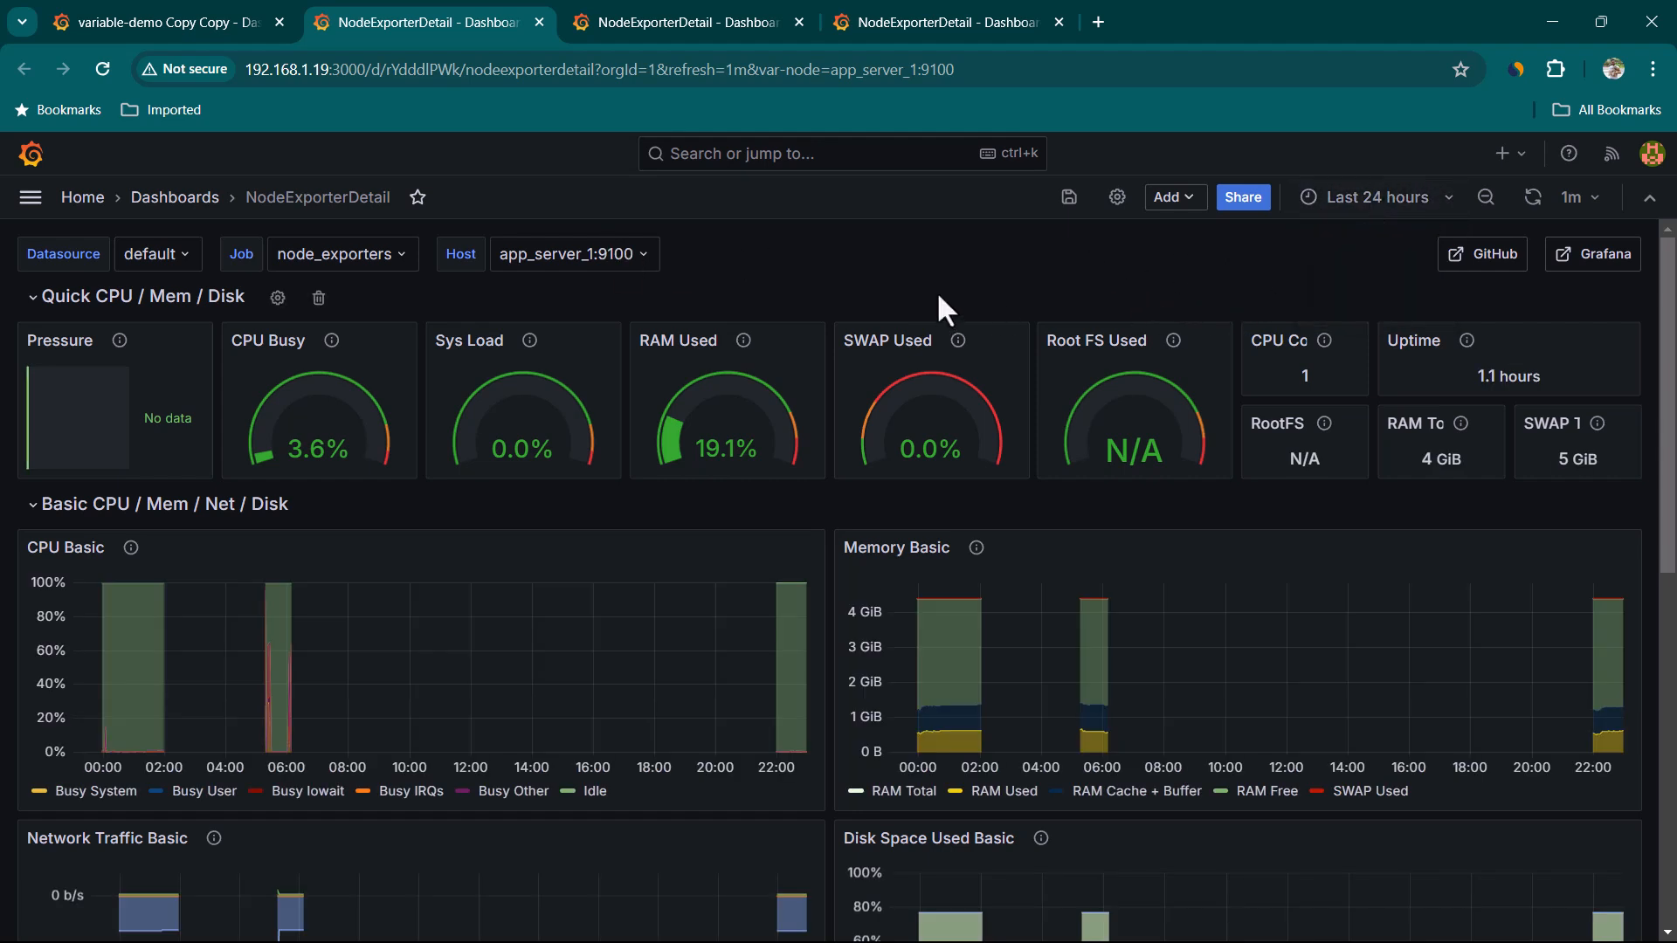
pyautogui.click(192, 22)
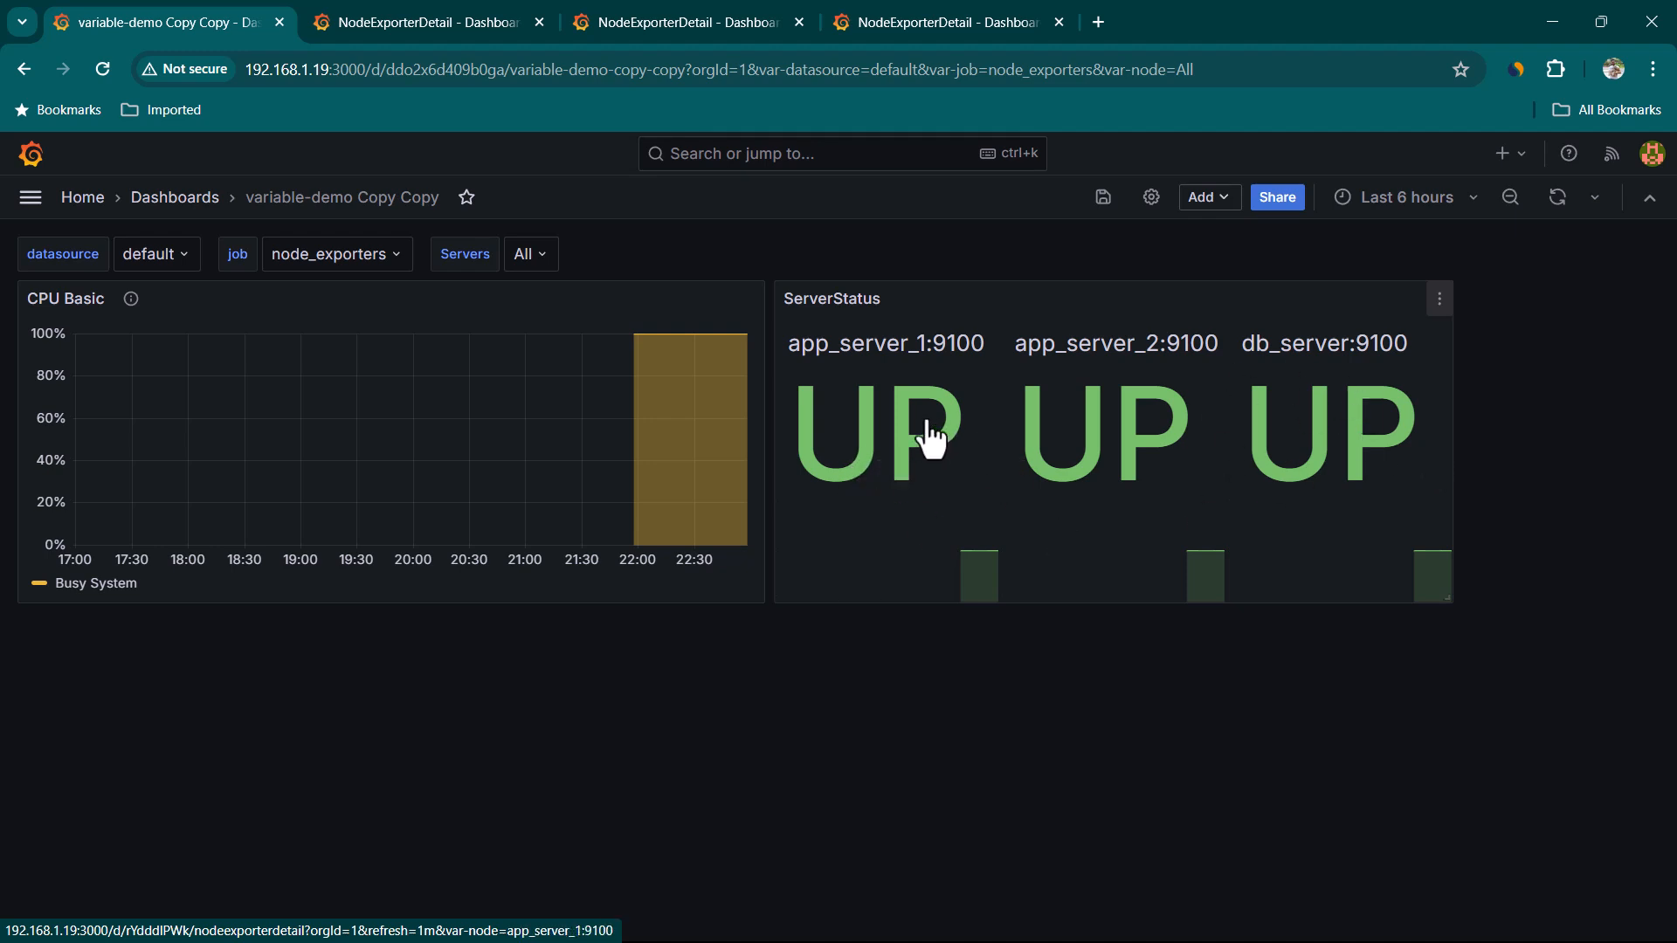
# Append &${__url_time_range} to the SummaryToDetailView link URL, save the link and apply the panel
pyautogui.click(1439, 300)
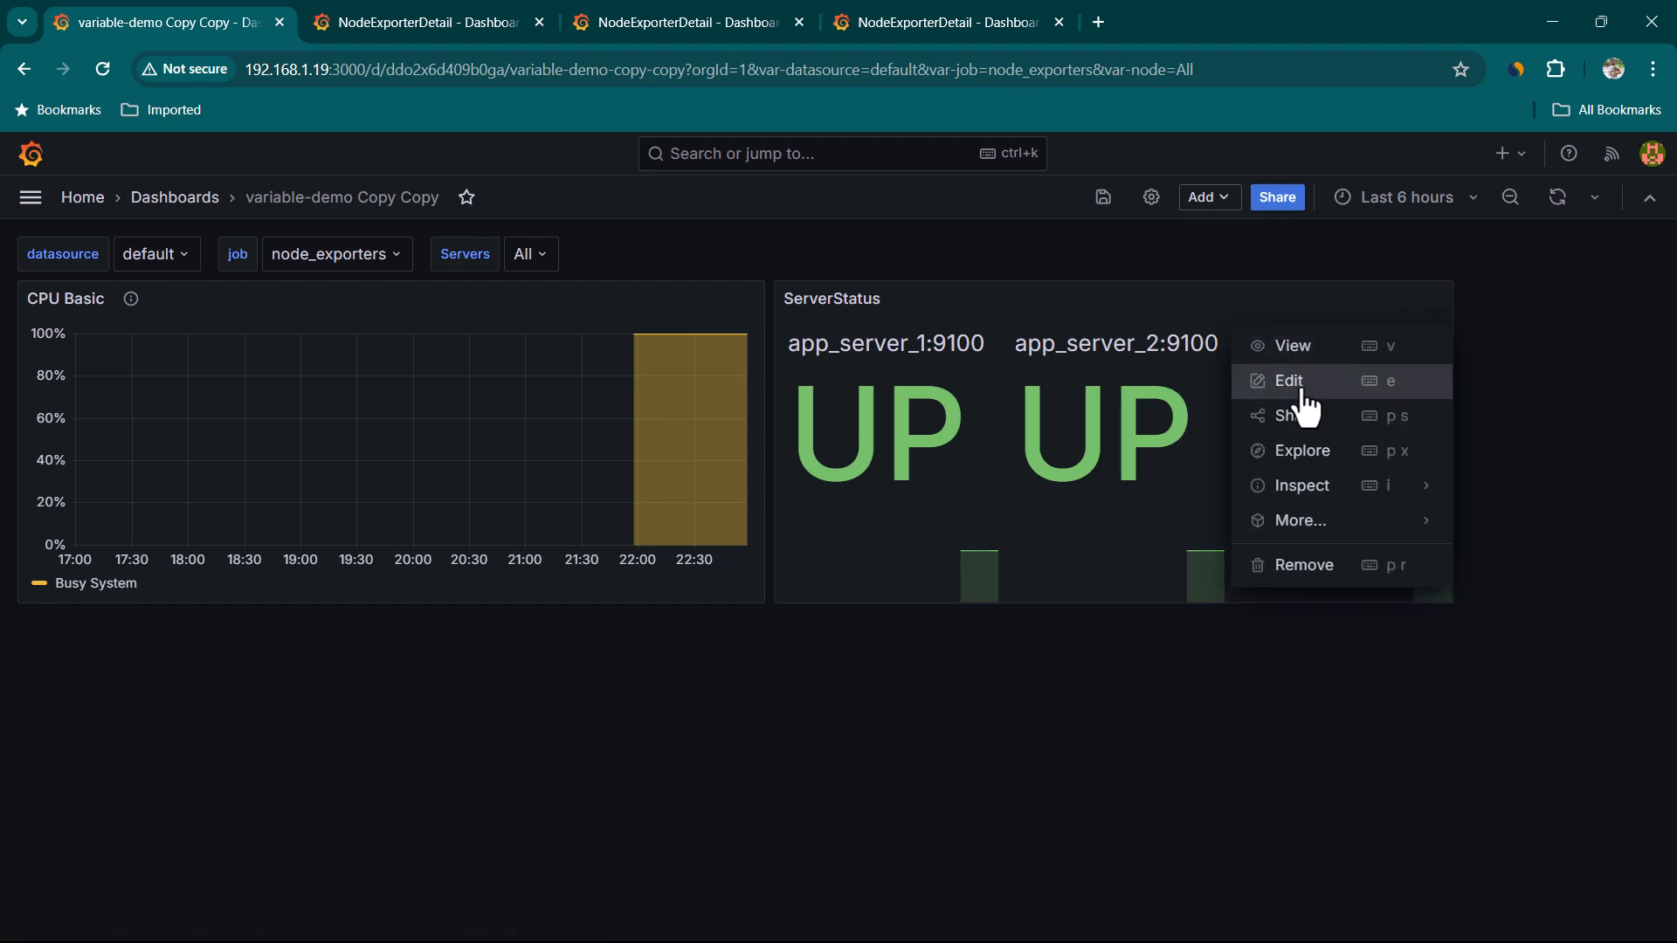
pyautogui.click(1293, 381)
pyautogui.scroll(-15, 1437, 783)
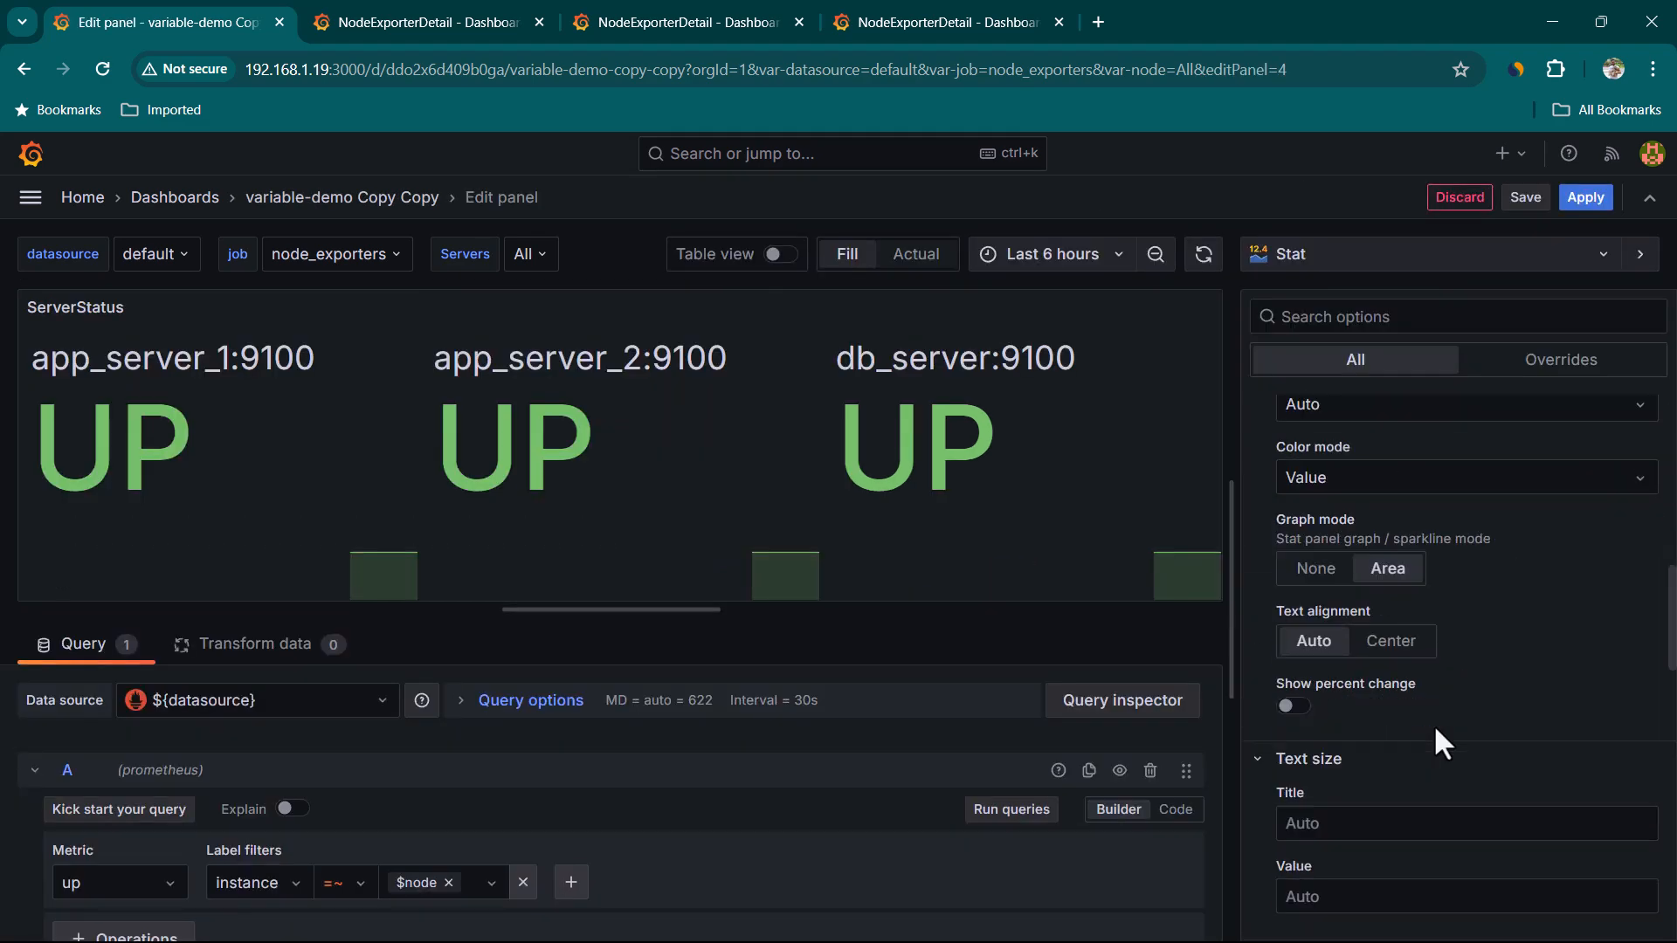
pyautogui.scroll(3, 1434, 722)
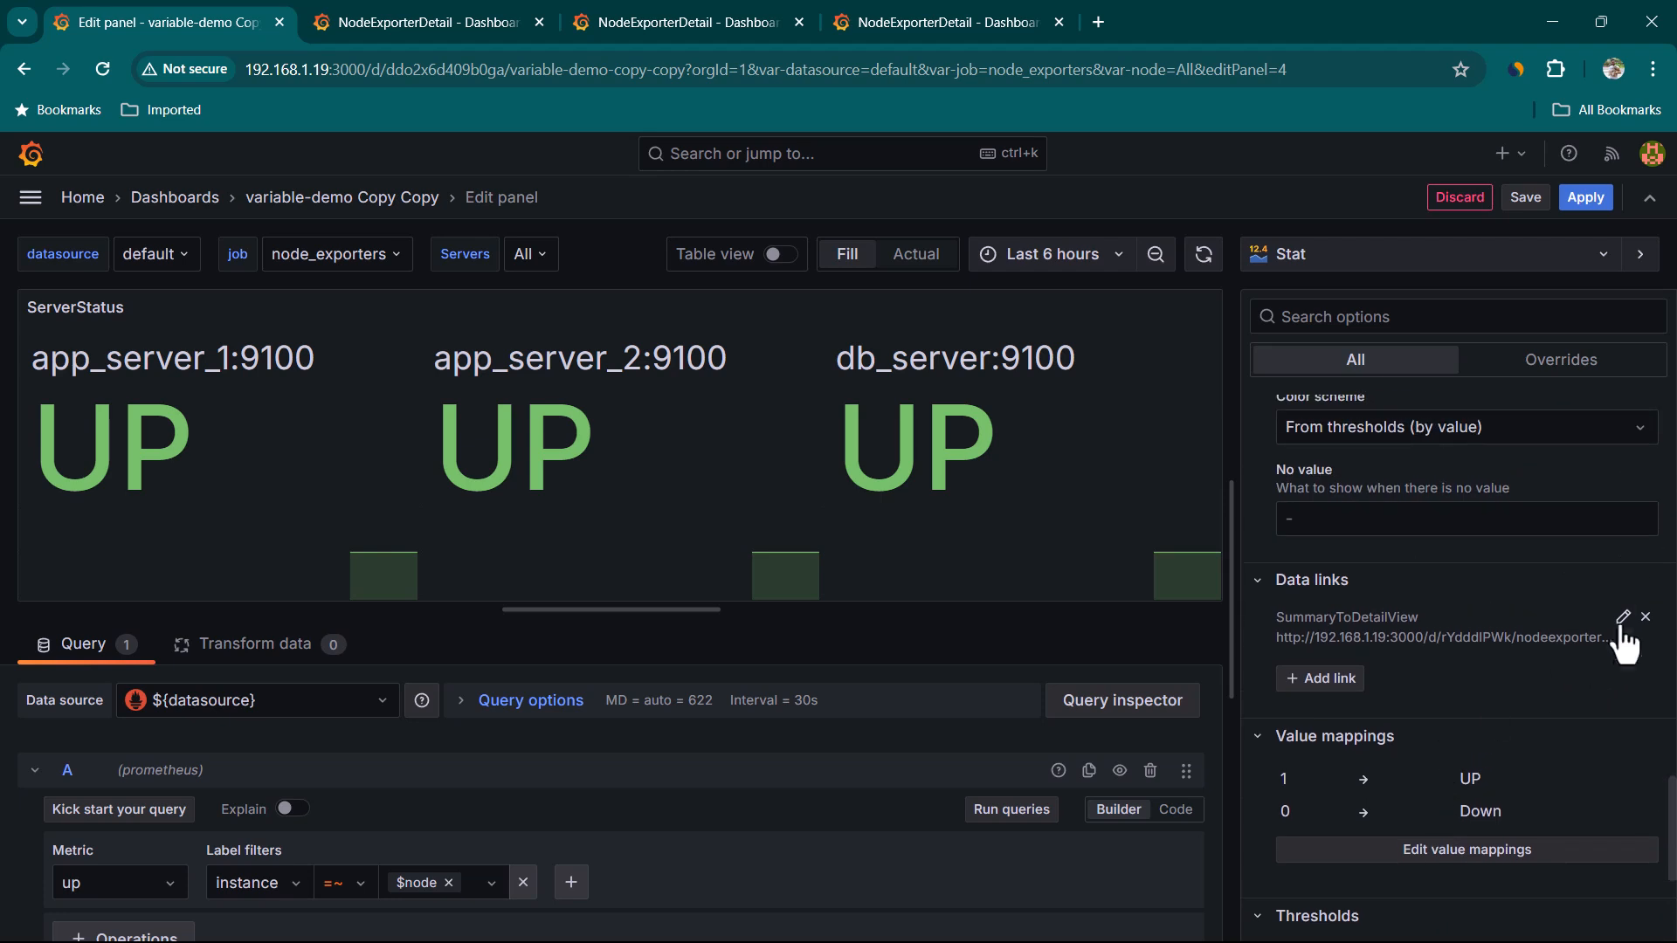
pyautogui.click(1622, 618)
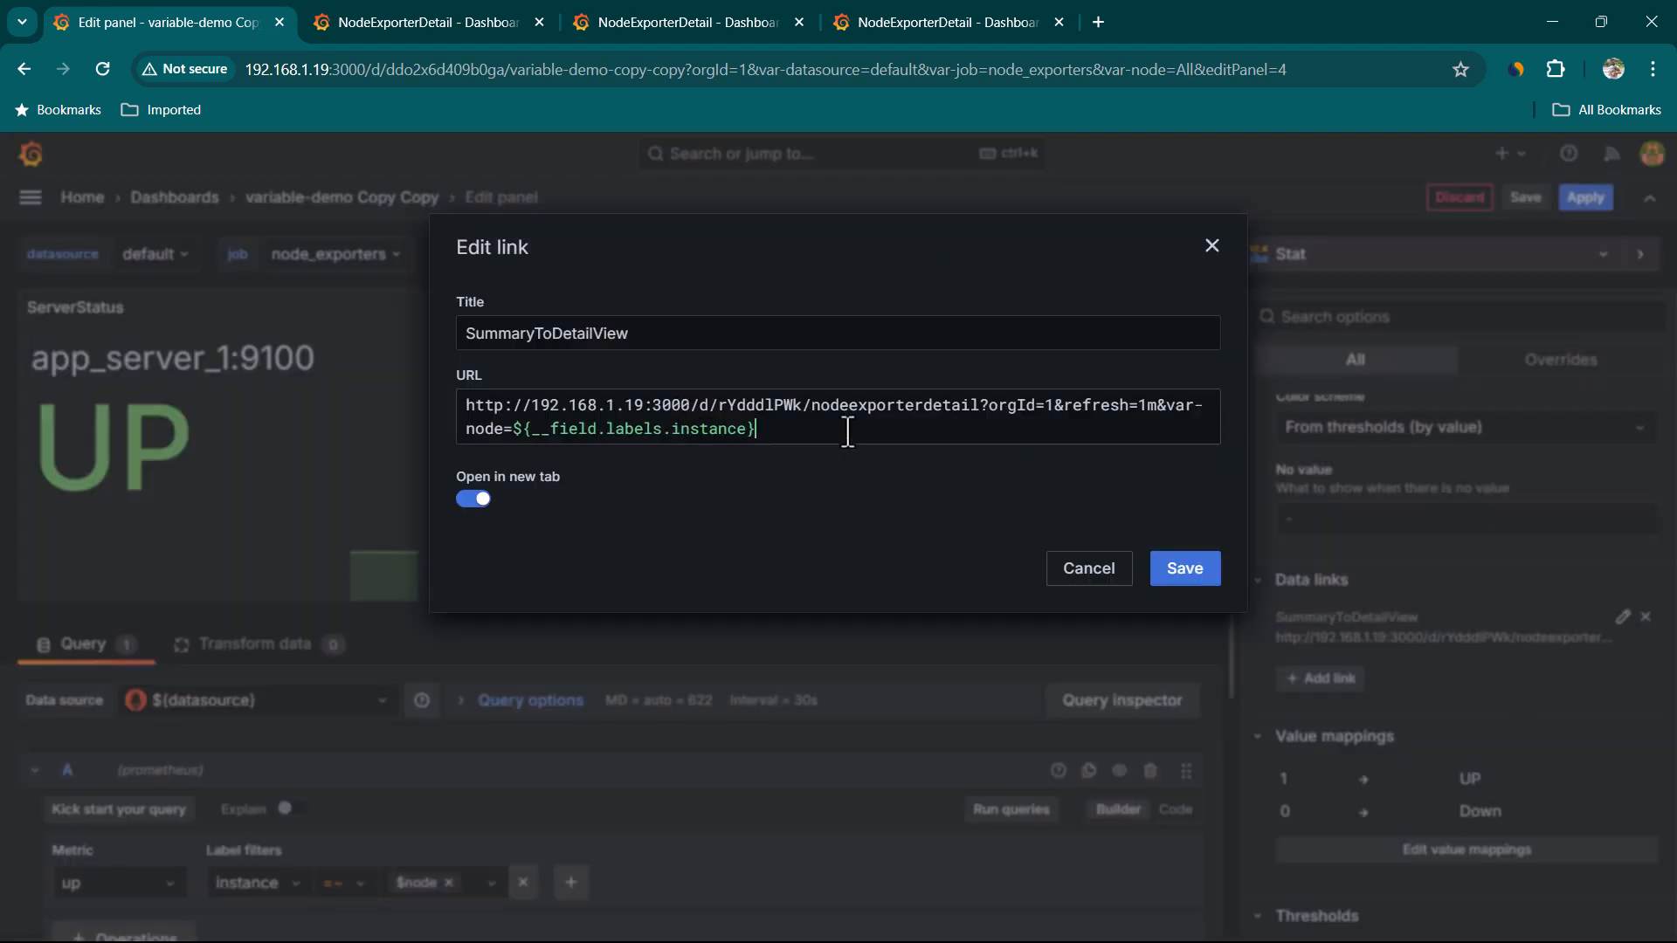
pyautogui.write('&$')
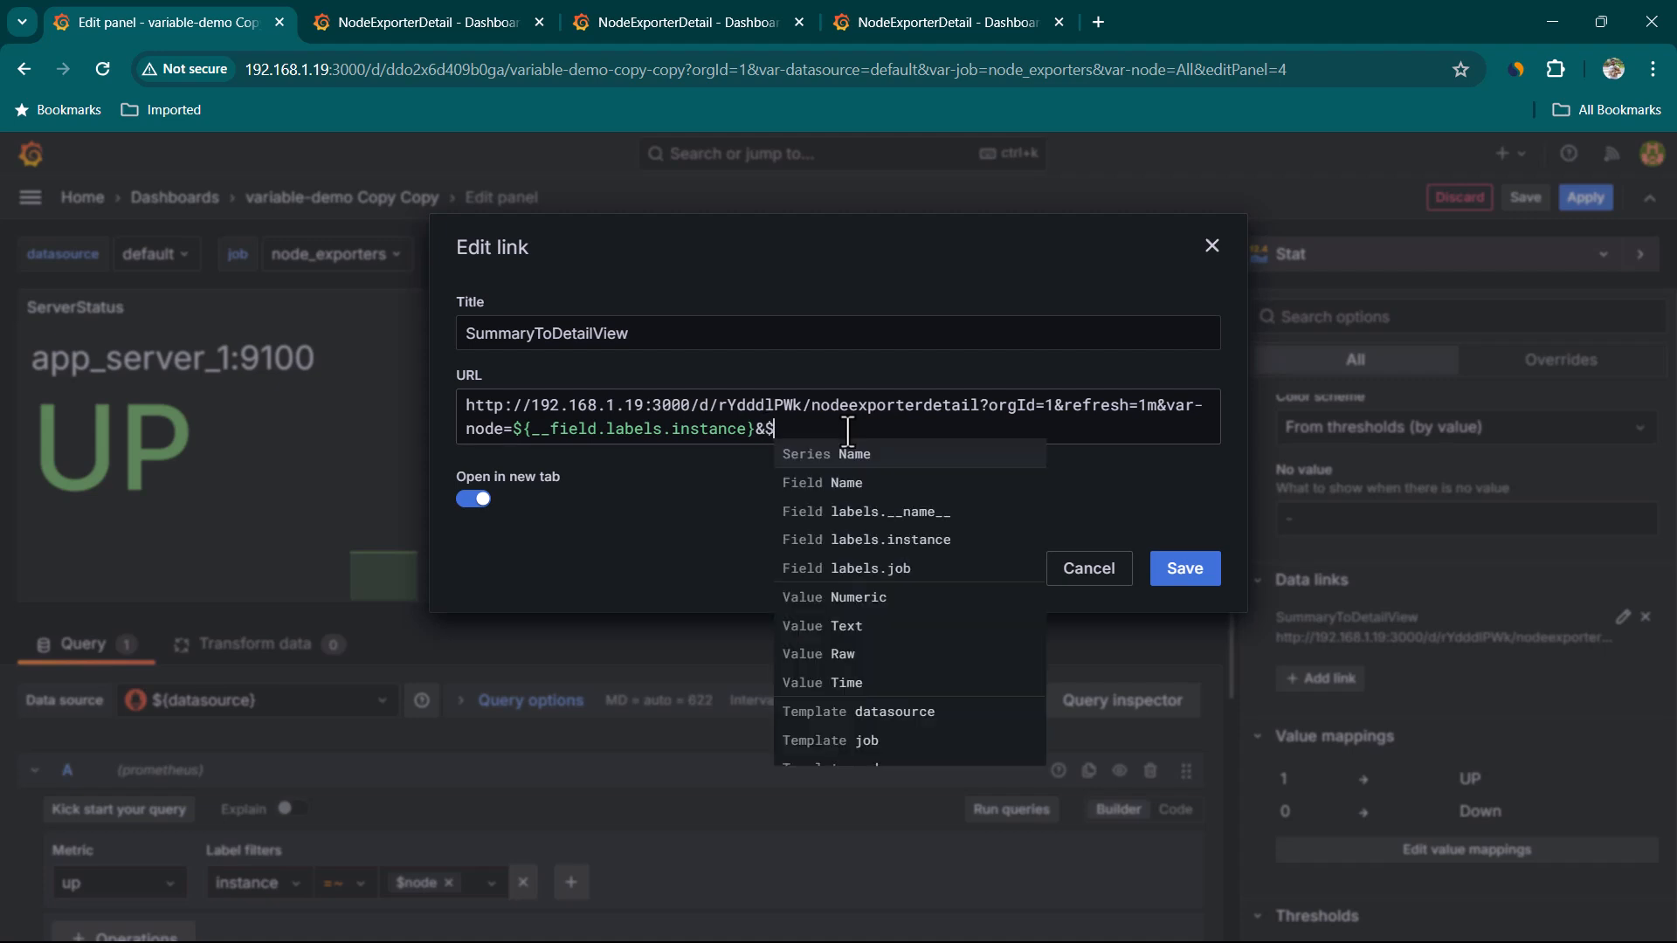
pyautogui.scroll(-3, 917, 507)
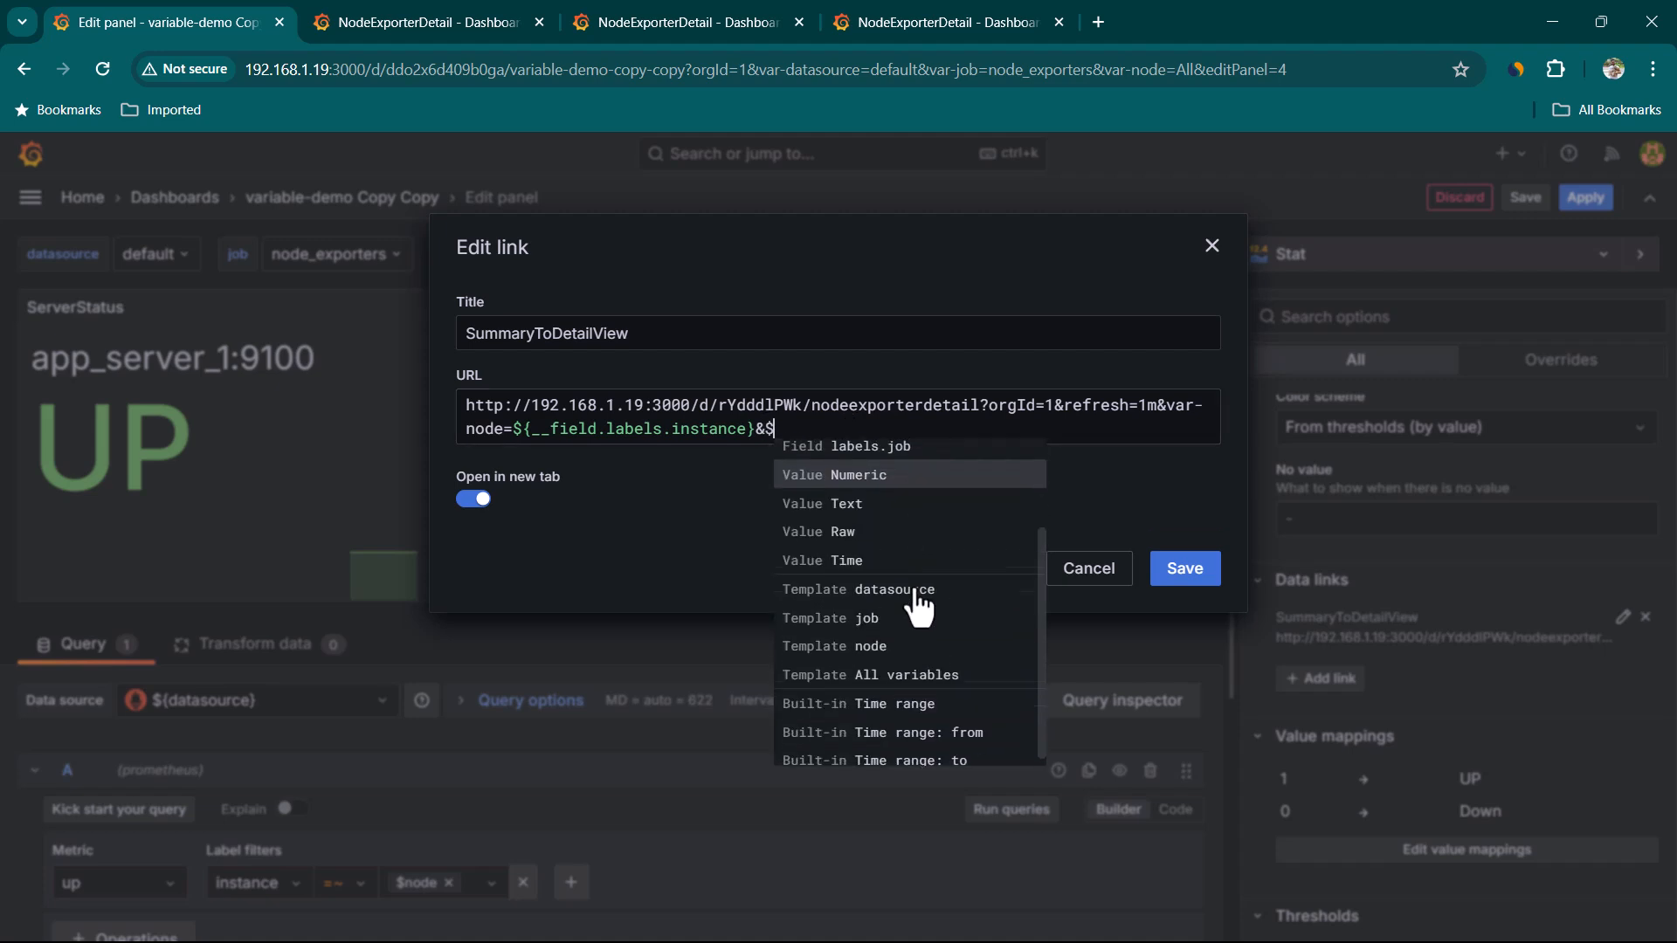
pyautogui.click(913, 696)
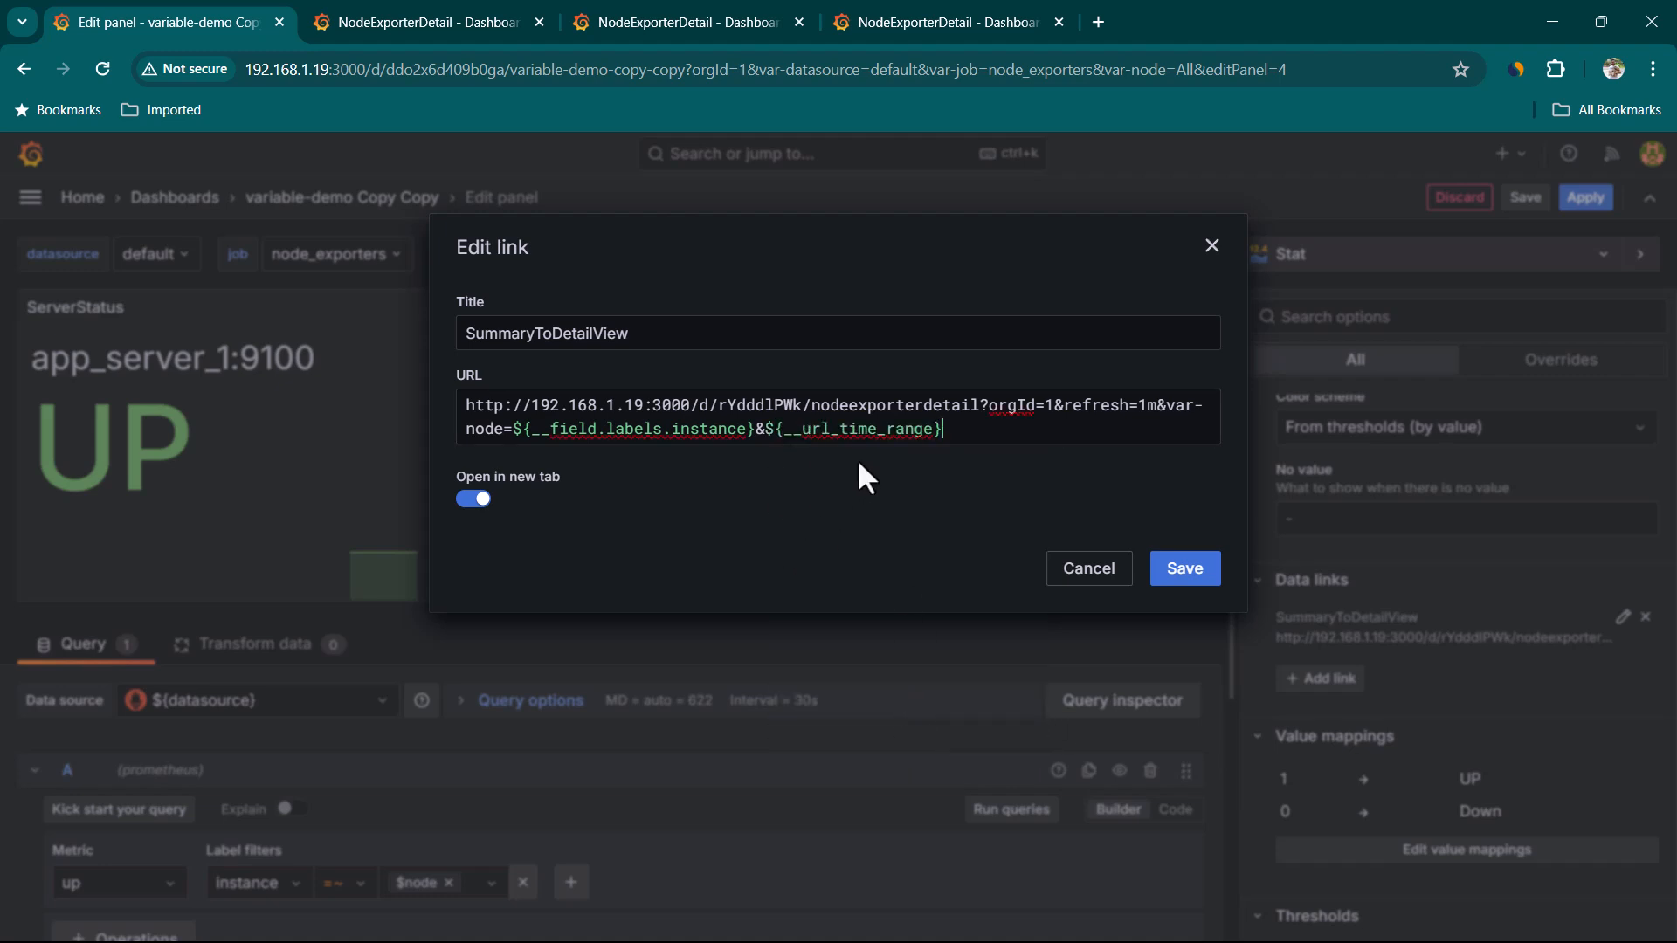
pyautogui.click(1184, 570)
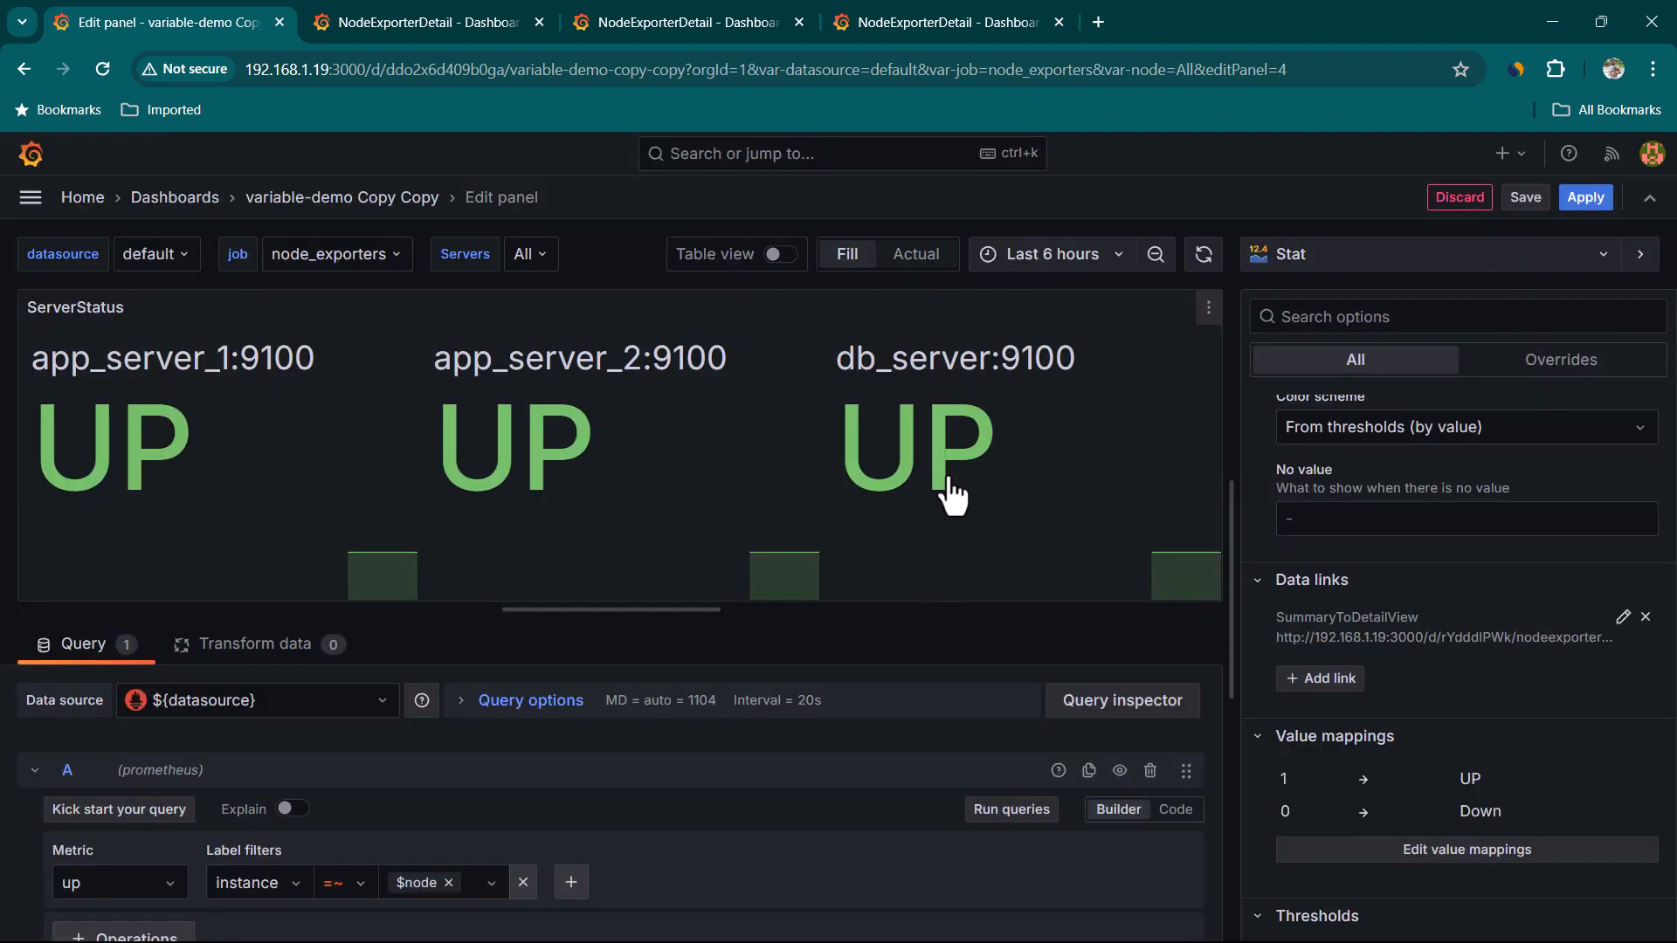
pyautogui.click(1586, 197)
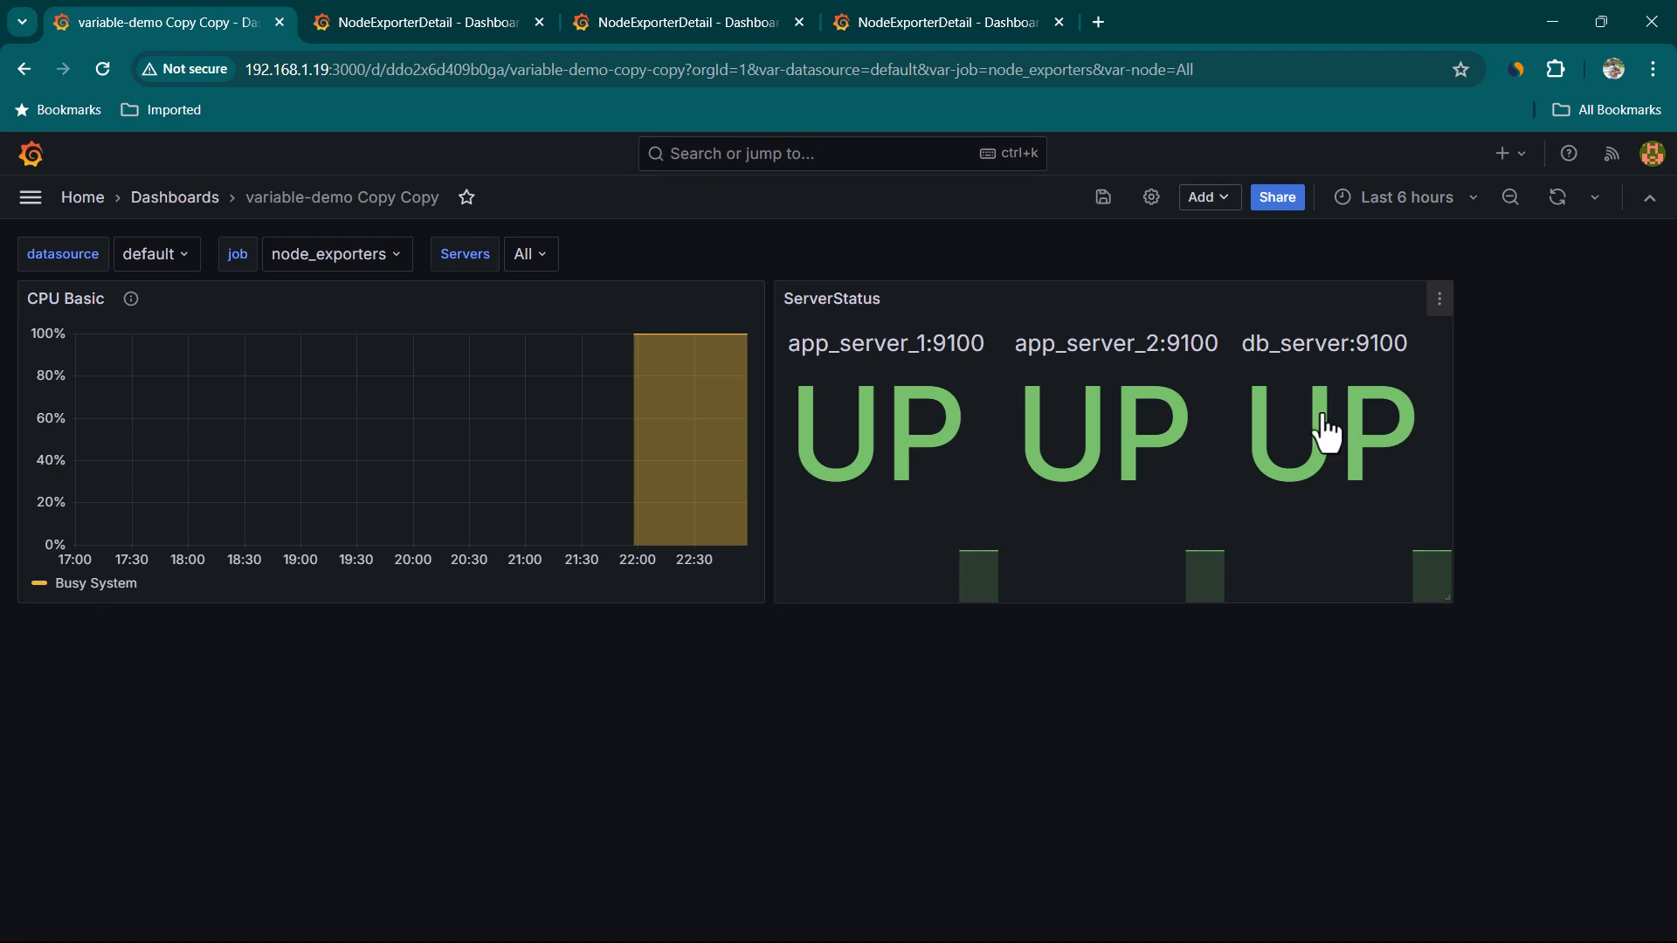
# Open db_server's detail view from its UP tile and check the time range passed in the address
pyautogui.click(1305, 459)
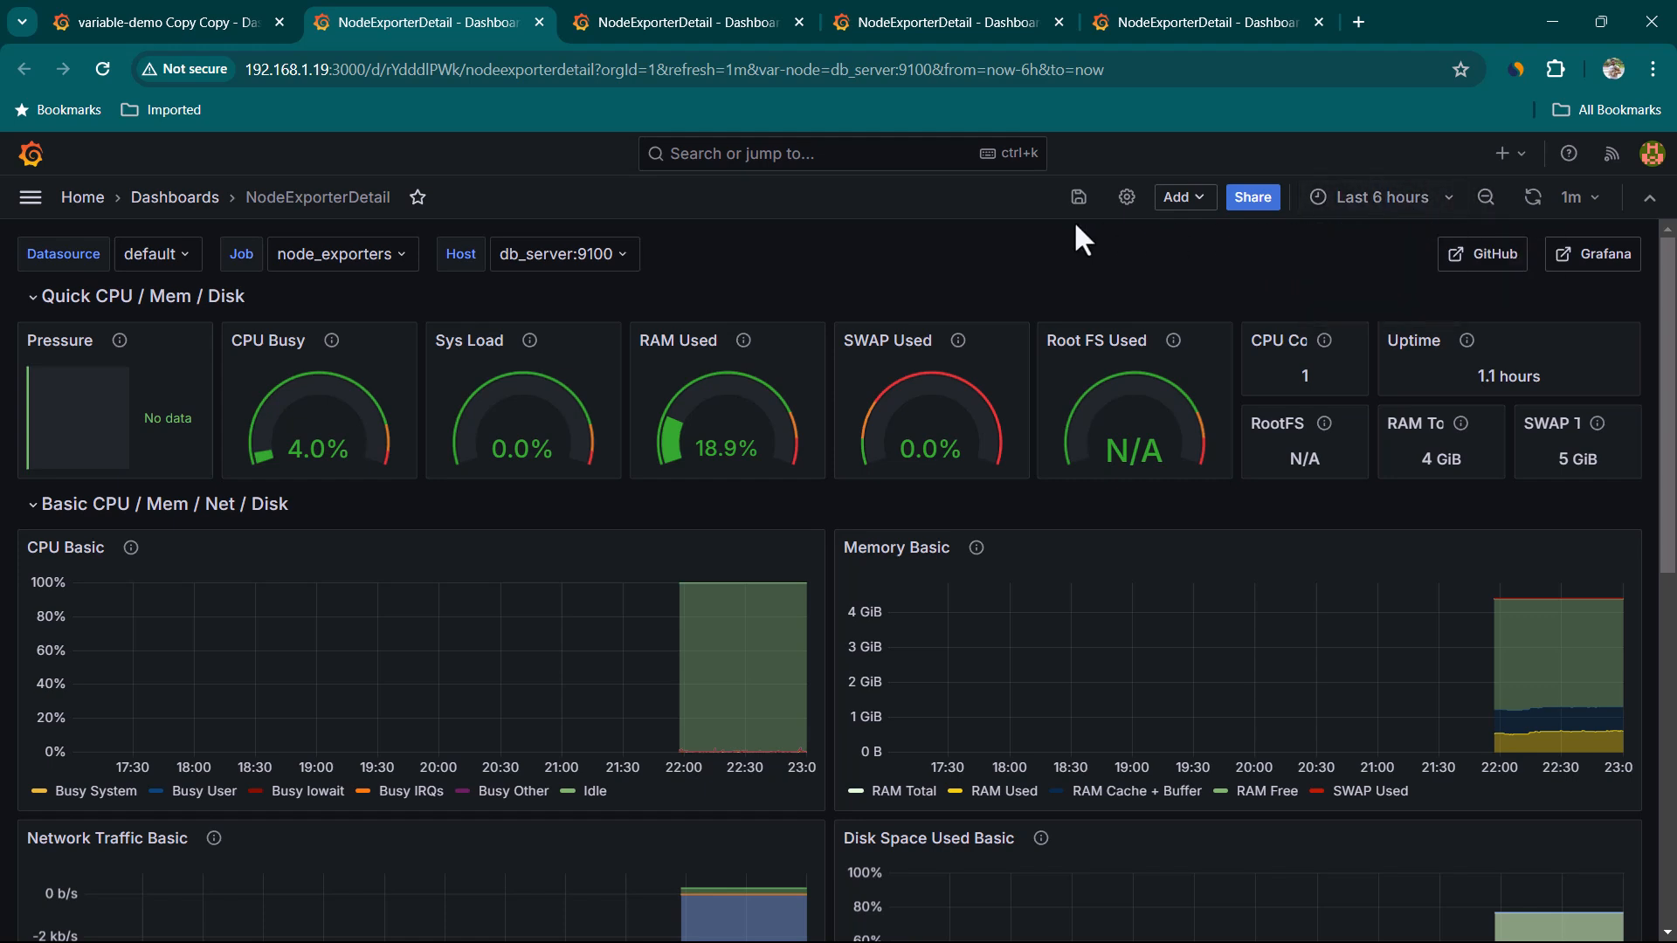
pyautogui.click(204, 17)
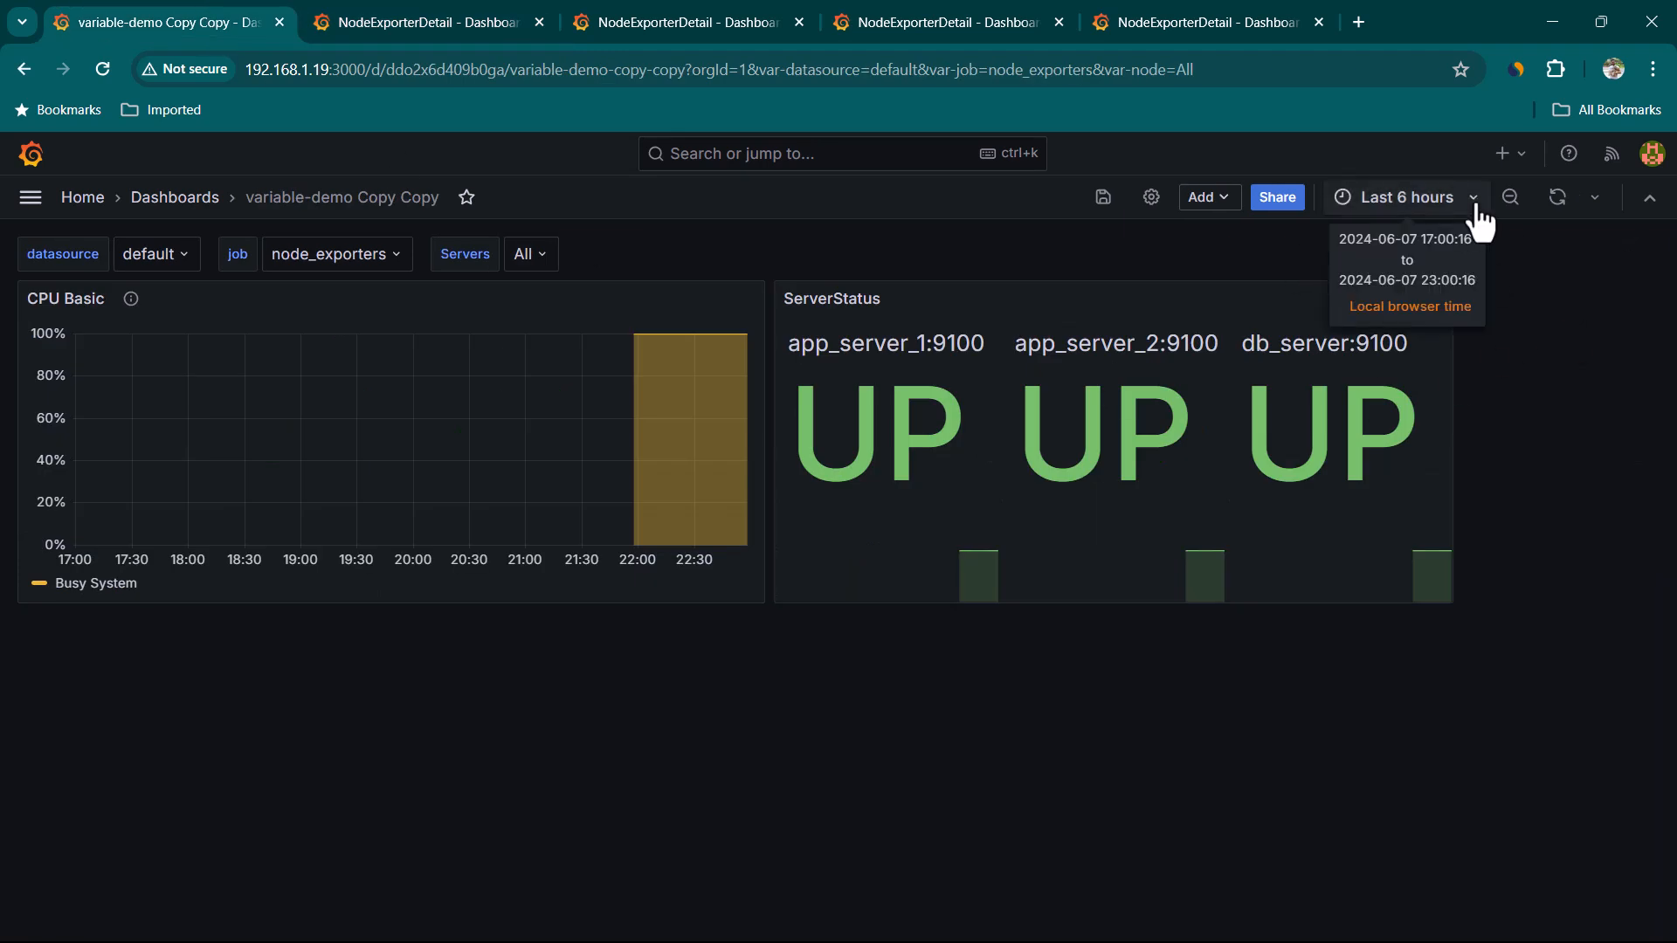
# Set the dashboard time range to Last 15 minutes and open db_server's detail view again from its UP tile
pyautogui.click(1406, 197)
pyautogui.click(1476, 336)
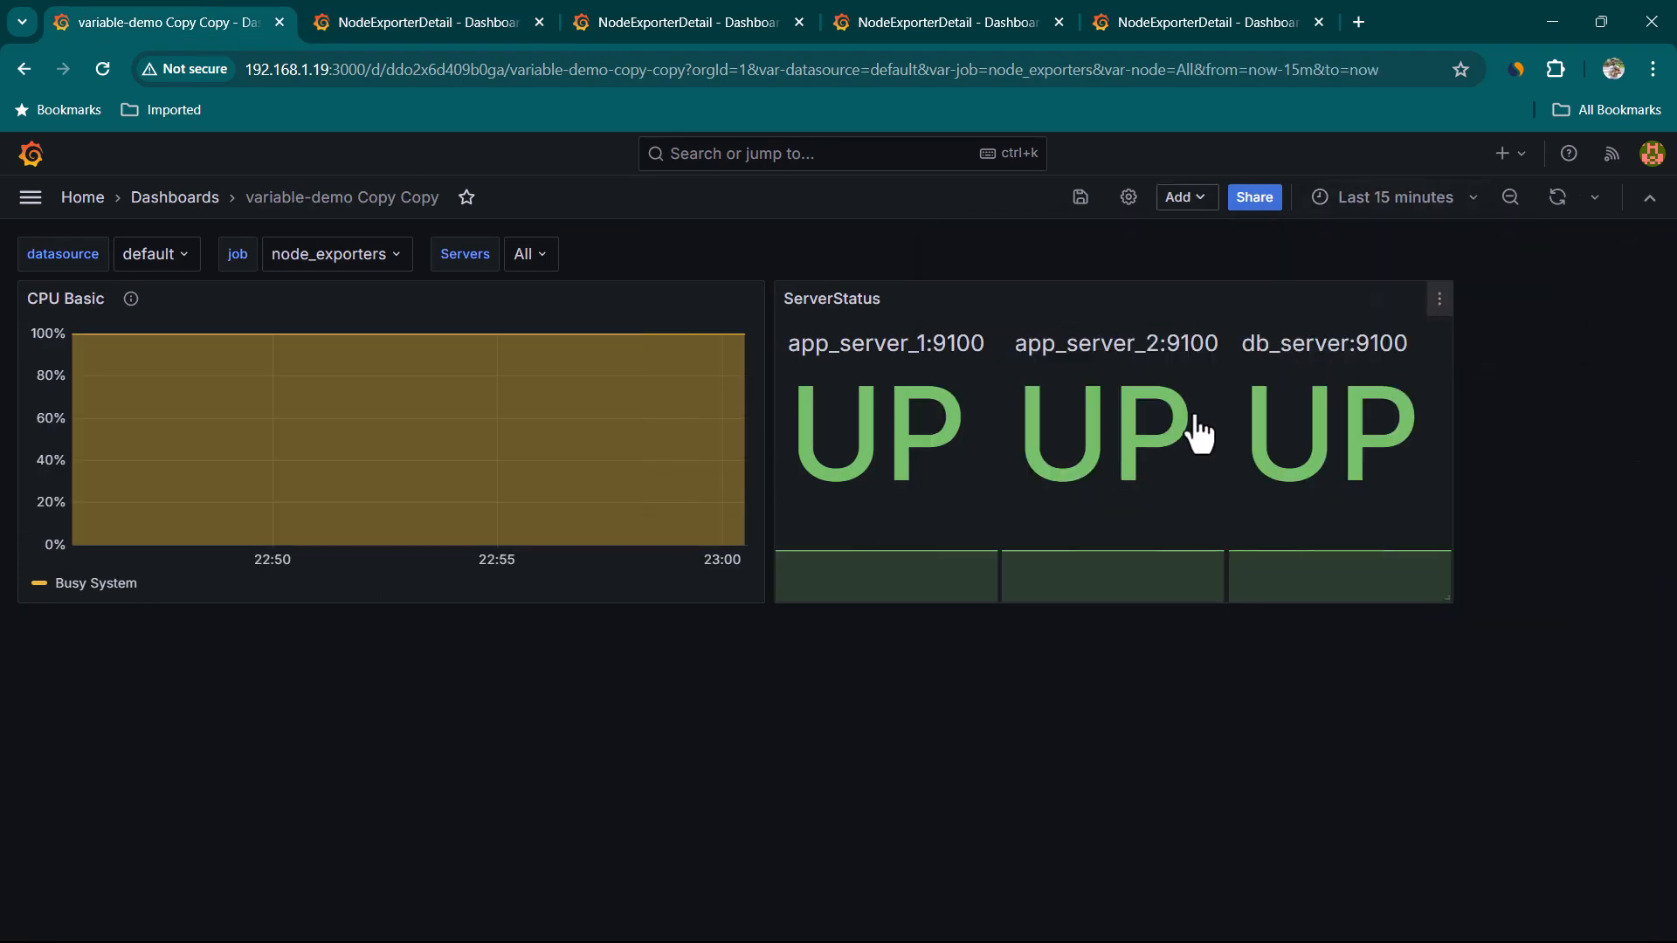
pyautogui.click(1310, 449)
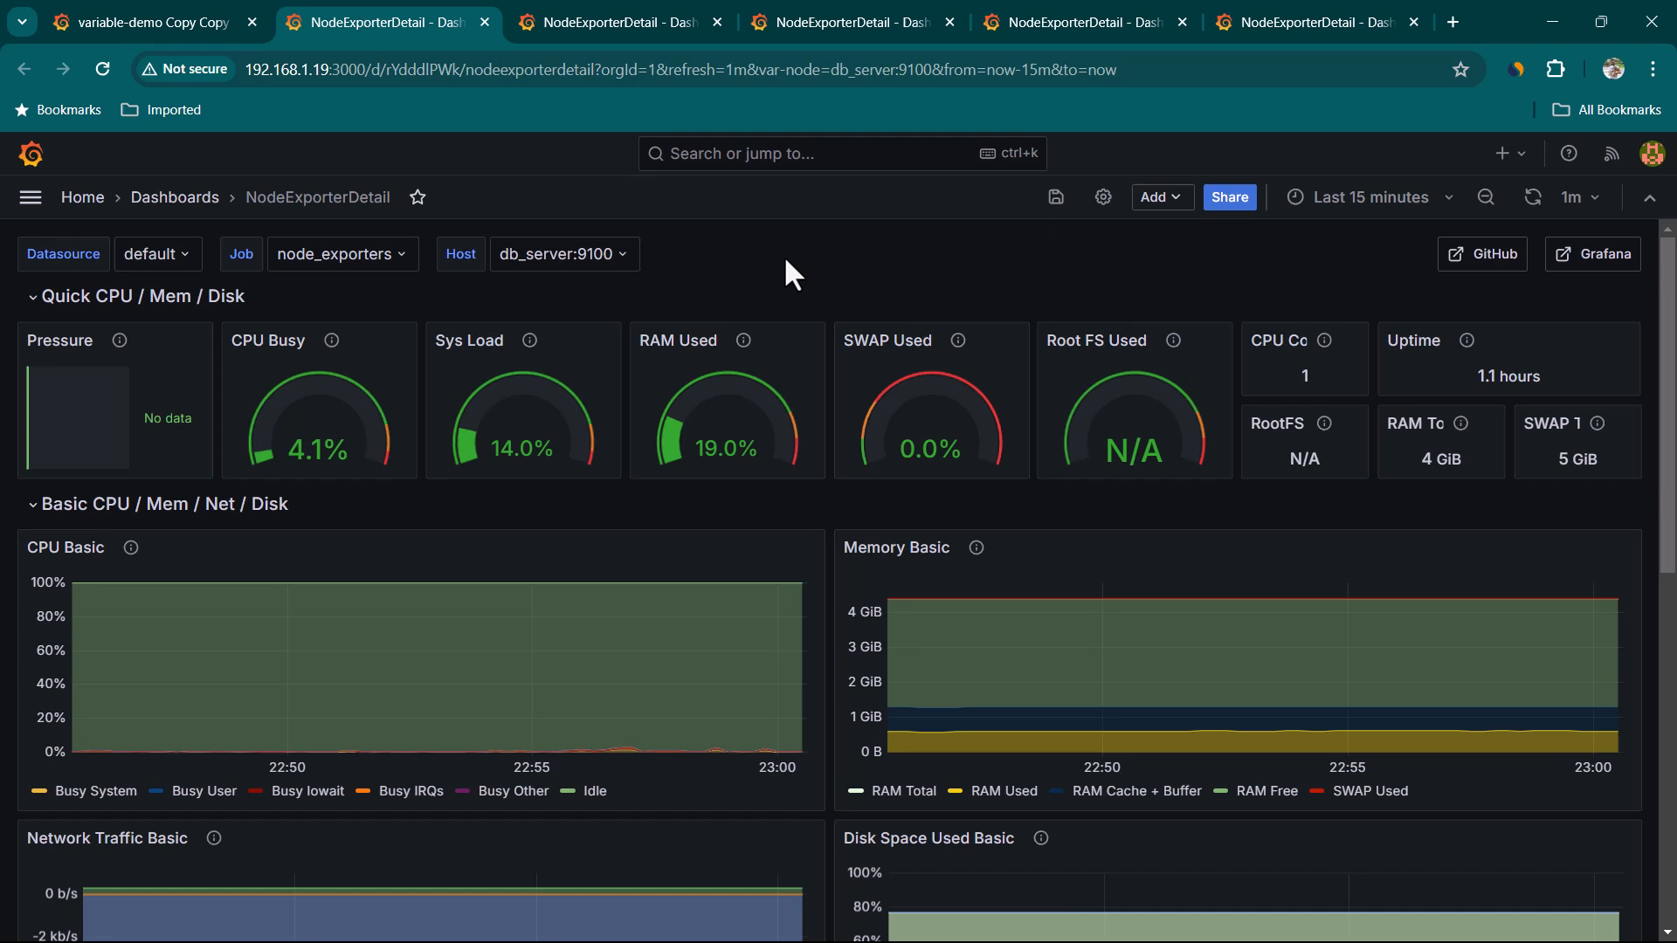
pyautogui.click(175, 30)
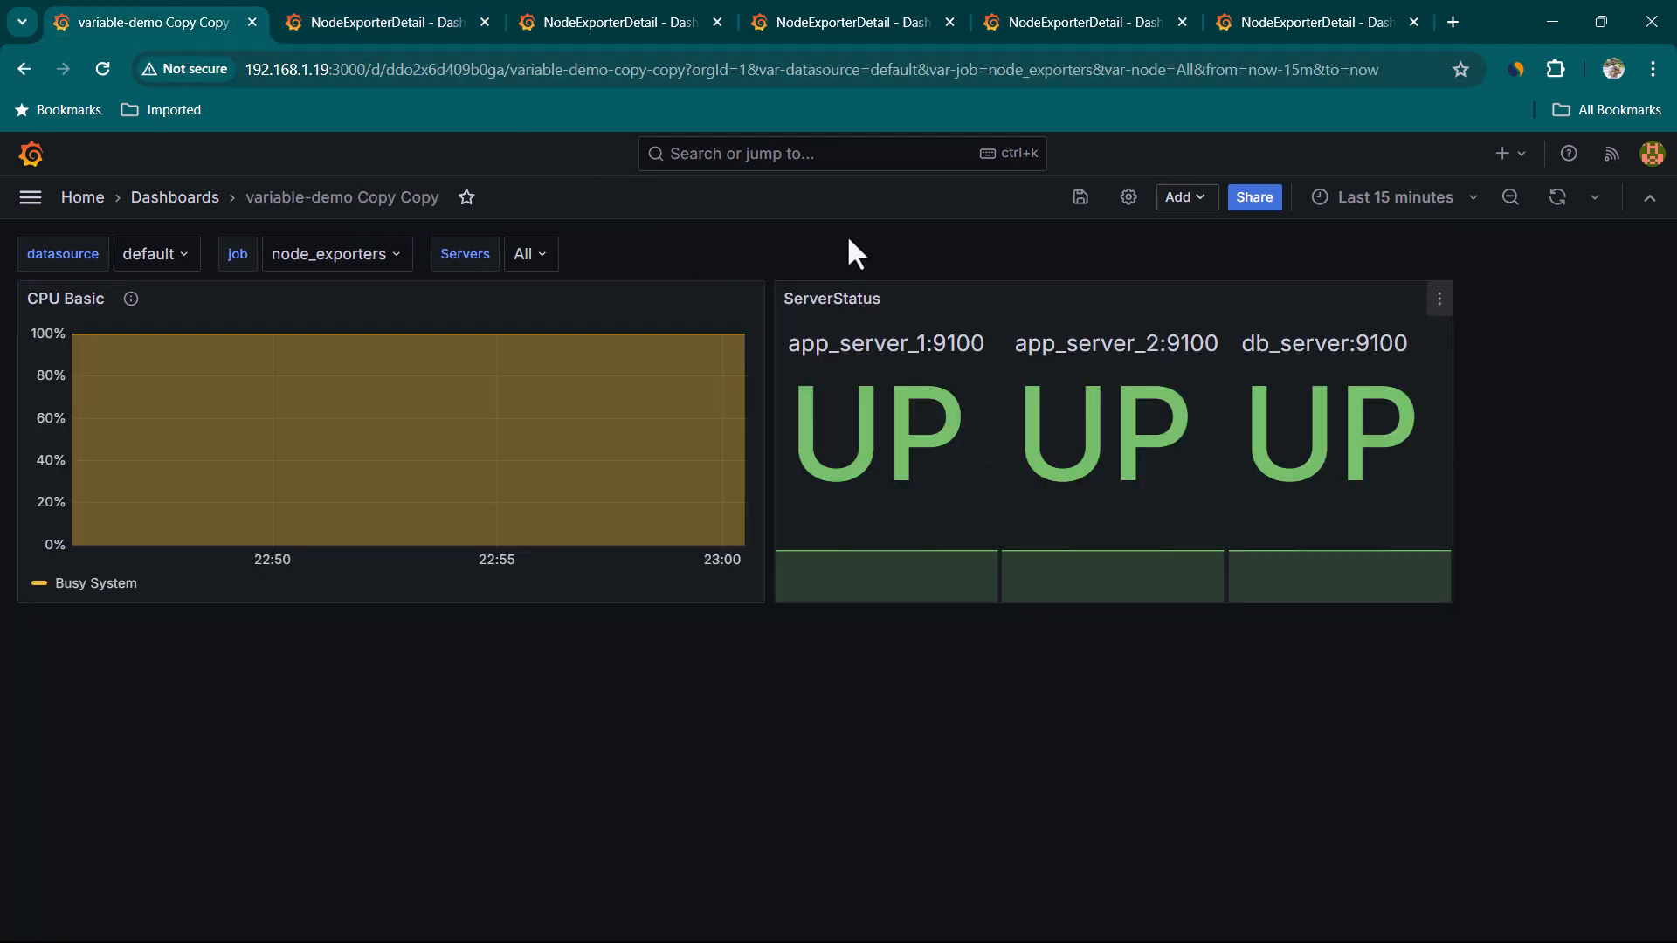